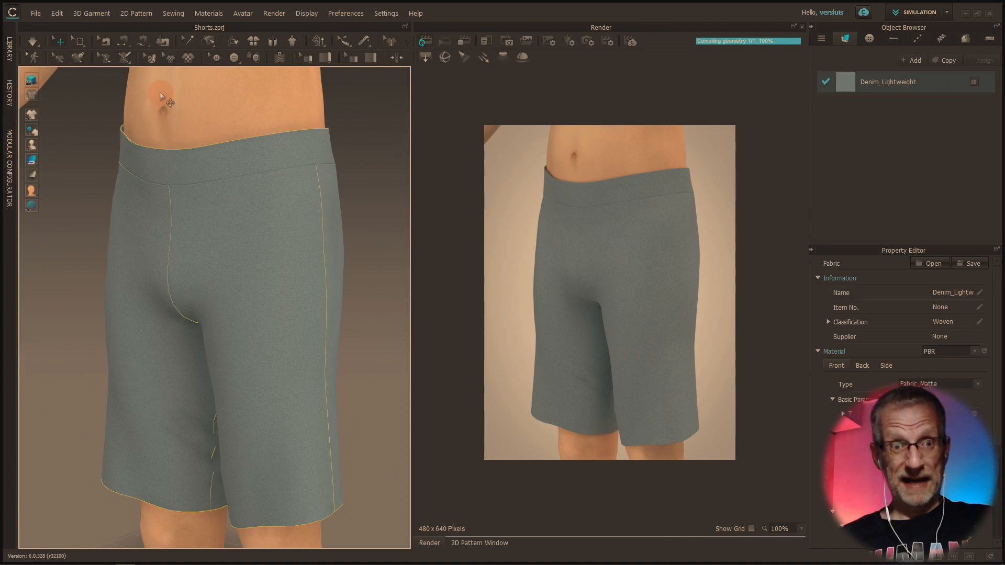
Start a new project and show the 2D pattern window beside the 3D avatar
click(36, 11)
click(39, 28)
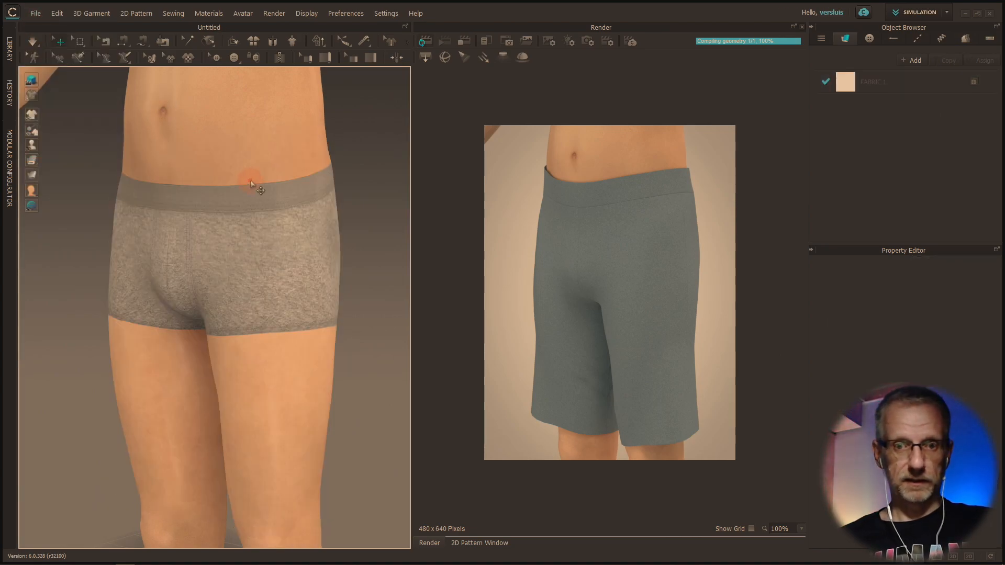
scroll(316, 277, down, 5)
scroll(315, 277, down, 3)
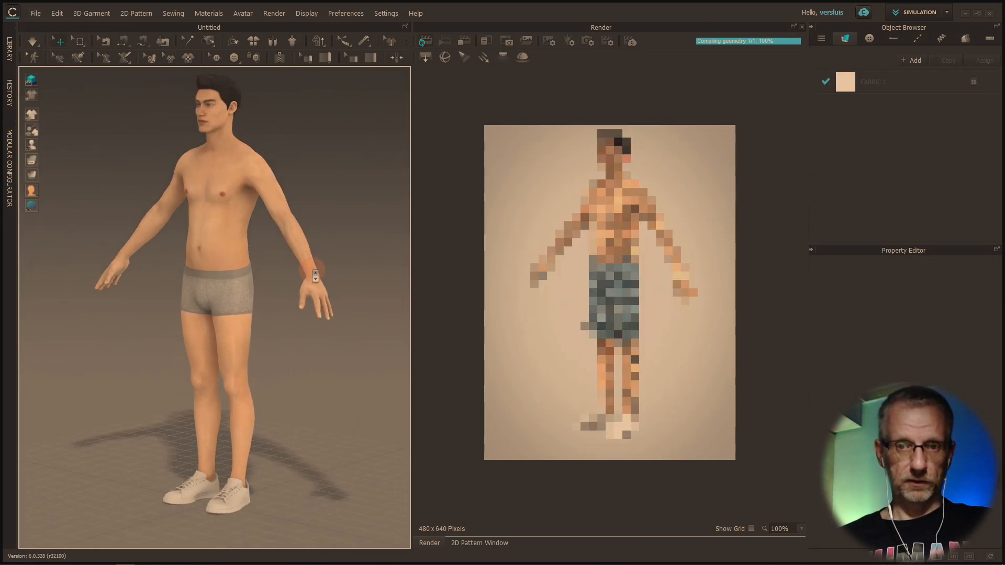
click(474, 543)
scroll(517, 294, down, 5)
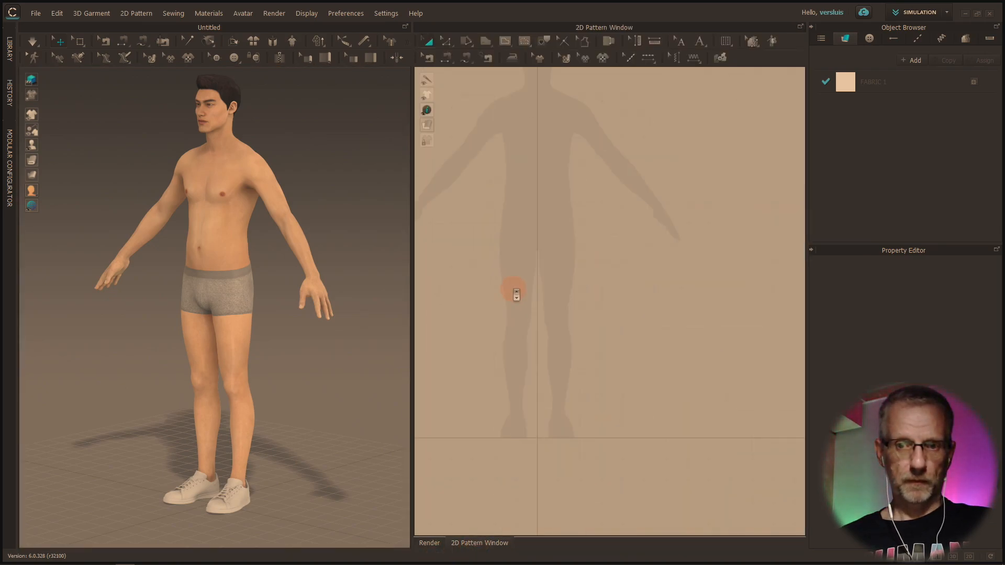
Delete the male avatar from the 3D scene
click(202, 221)
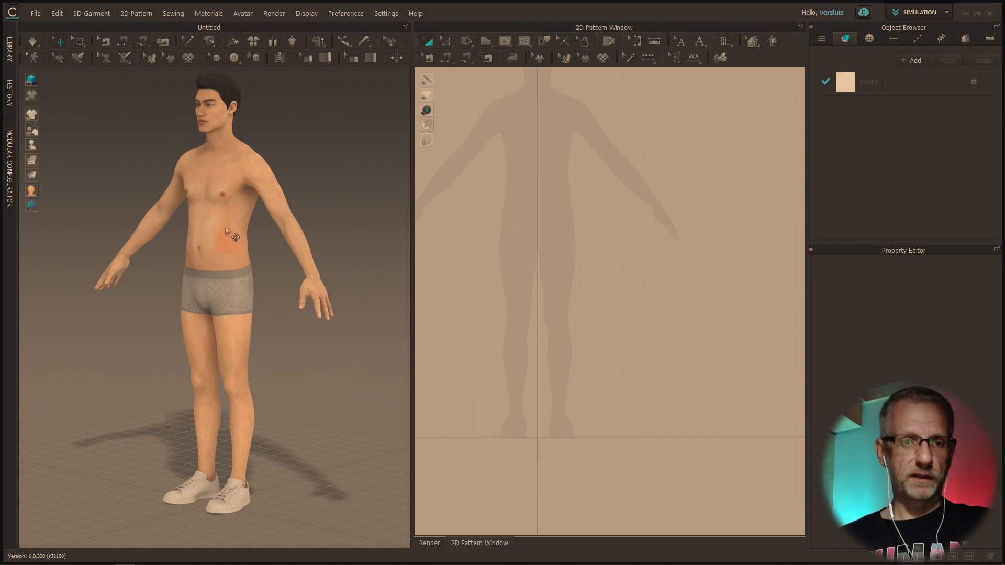
right_click(238, 201)
click(257, 217)
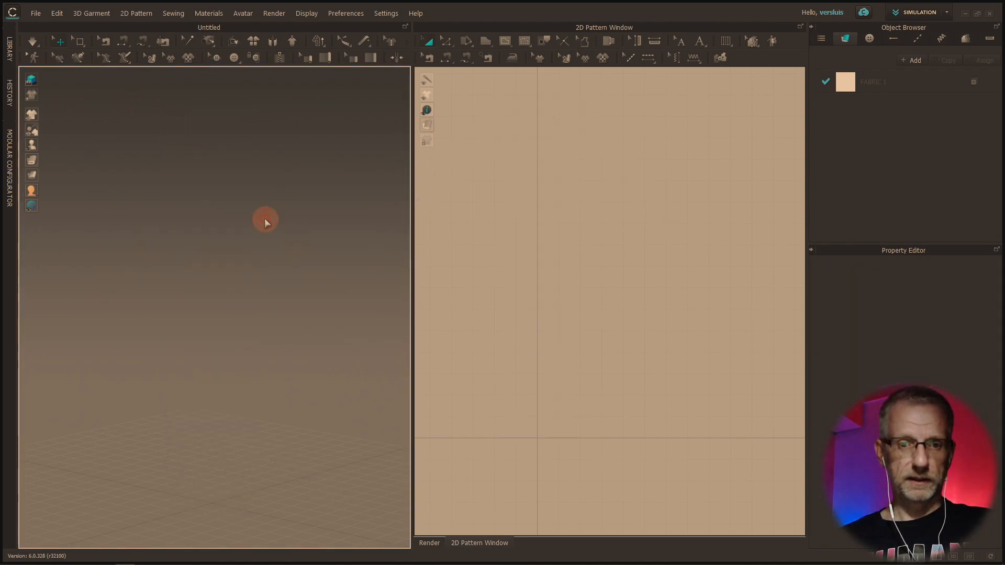
Switch to DAZ Studio and load the Gogo Dress from the Go Go Outfit for Genesis 3 Female(s) product
key(super)
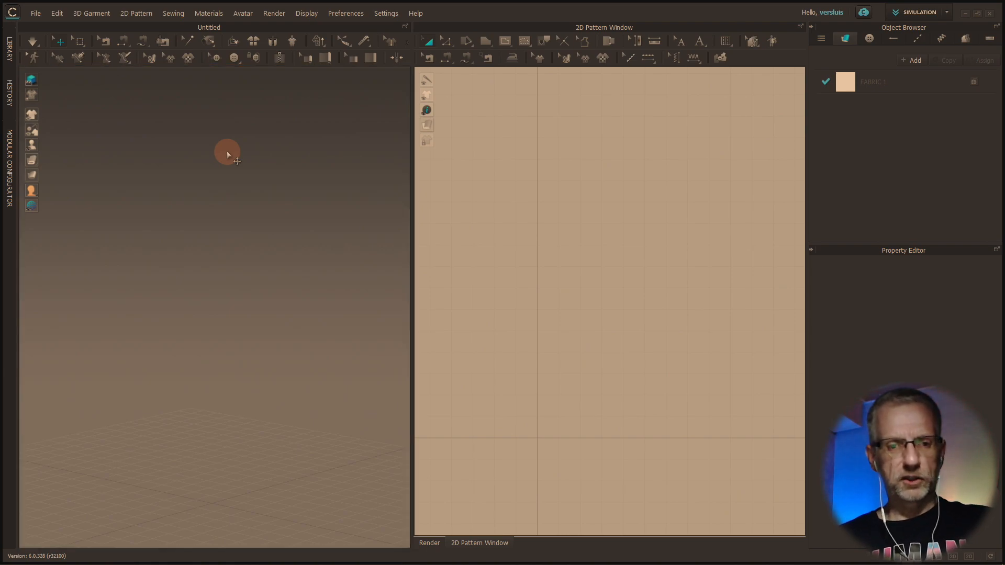
click(242, 317)
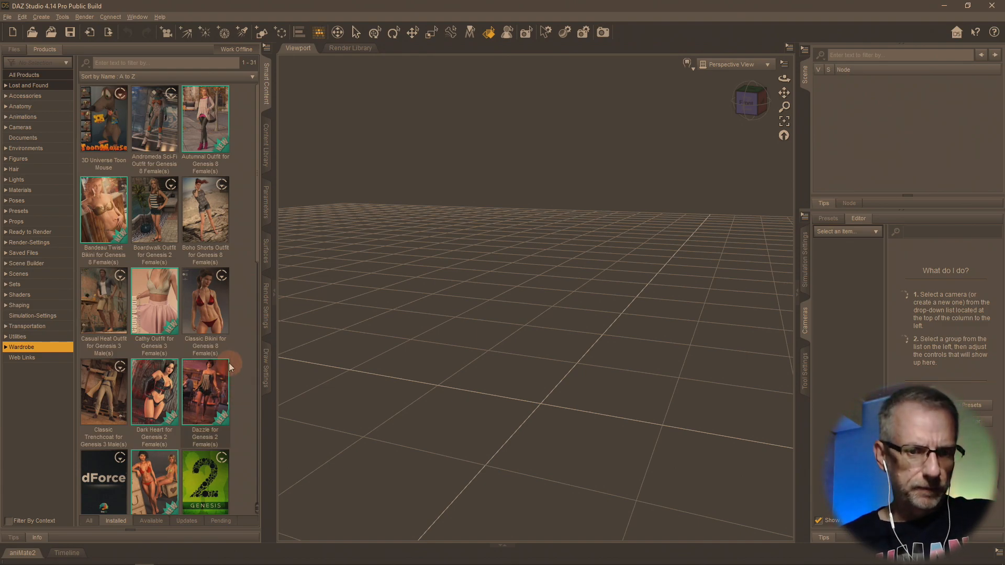
scroll(230, 369, down, 3)
scroll(229, 368, down, 1)
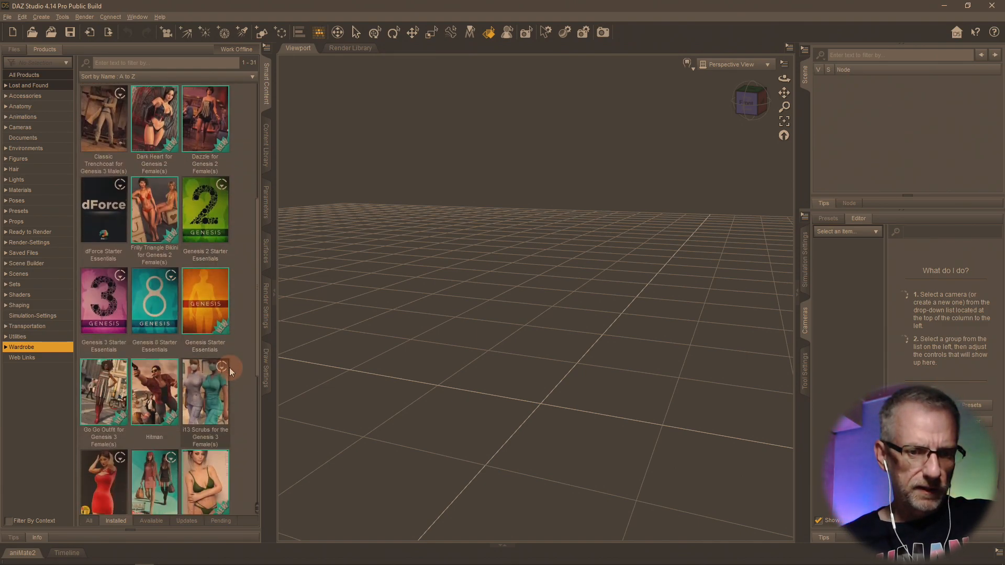
double_click(106, 395)
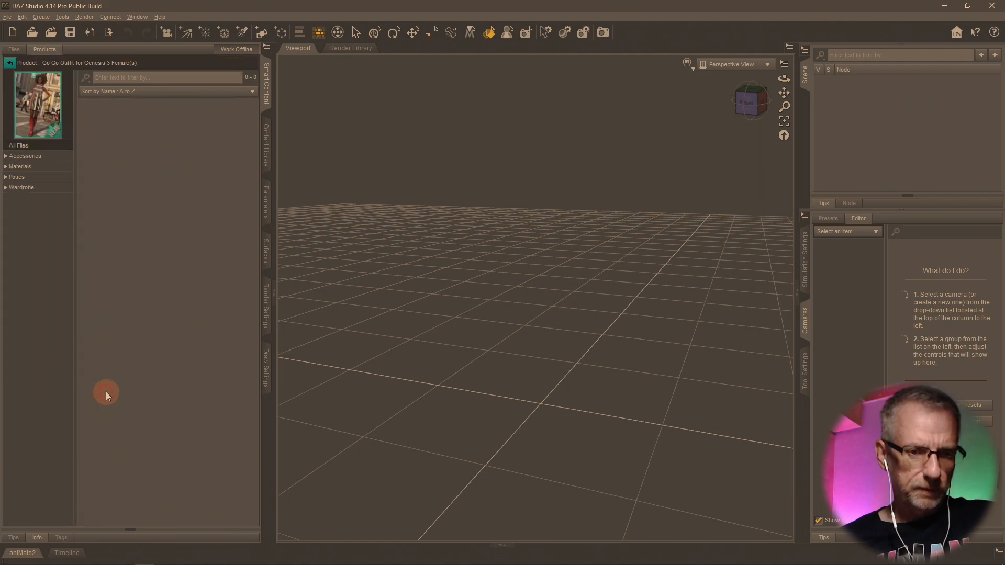
click(45, 185)
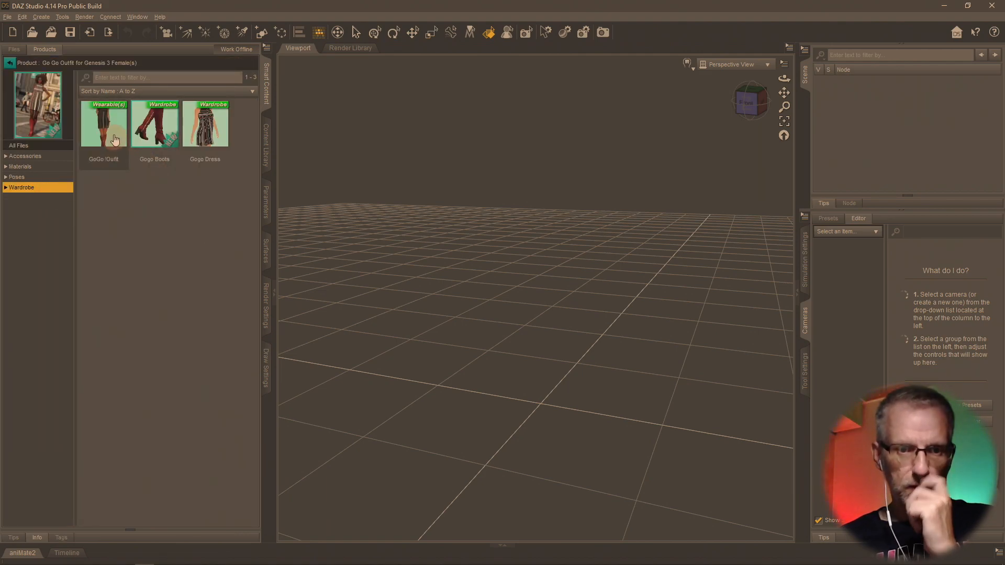
double_click(206, 127)
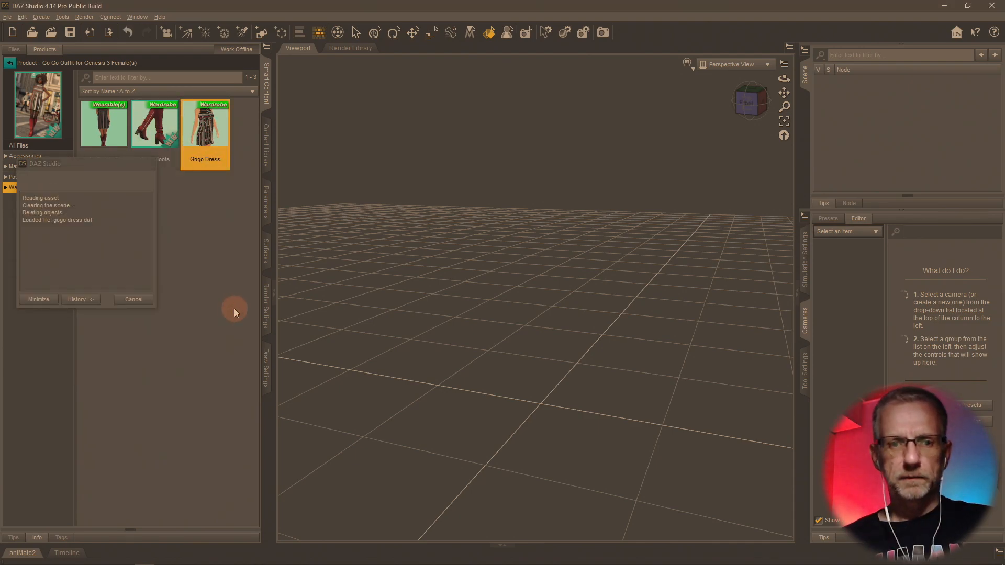
Examine the loaded Gogo Dress up close and from the side
scroll(672, 267, up, 5)
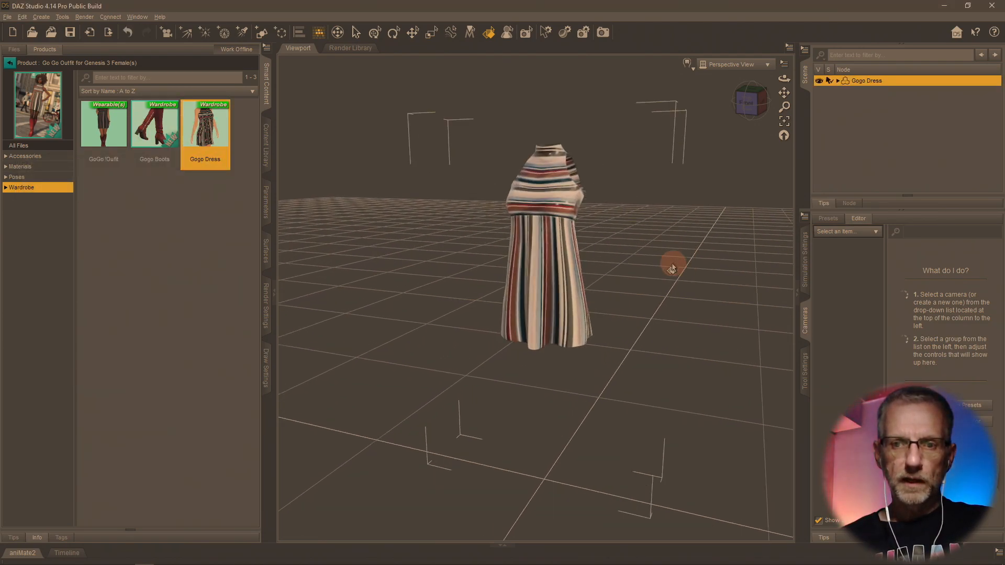
mouse_move(671, 260)
mouse_down()
mouse_move(643, 263)
mouse_move(696, 258)
mouse_move(667, 264)
mouse_up()
scroll(666, 260, up, 1)
click(670, 285)
scroll(658, 260, down, 1)
middle_drag(658, 260, 654, 254)
drag(655, 257, 650, 265)
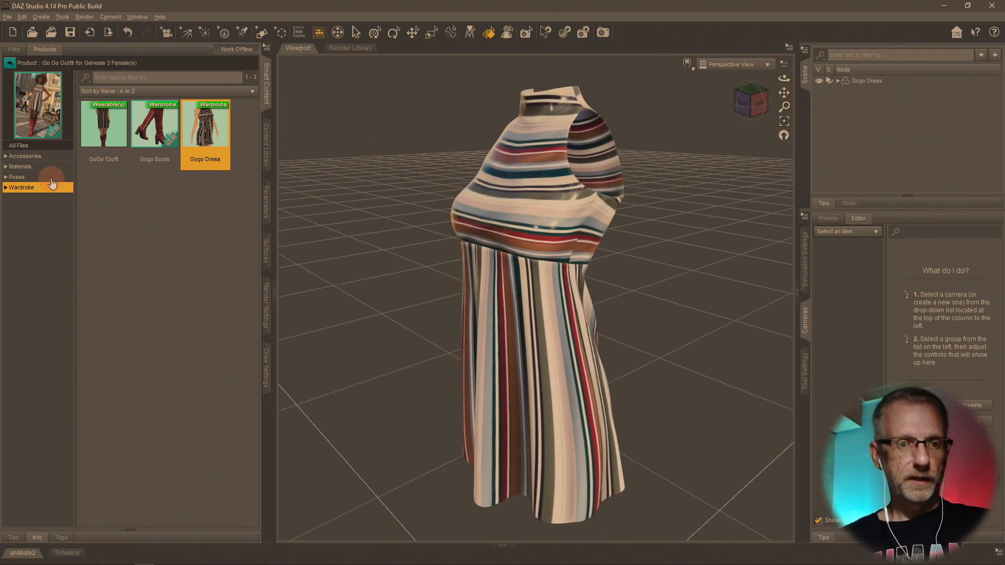
Try the Gogo Outfit Dress Gray preset from the outfit's Iray wardrobe materials, and select the Gogo Dress in the scene
click(50, 166)
click(6, 166)
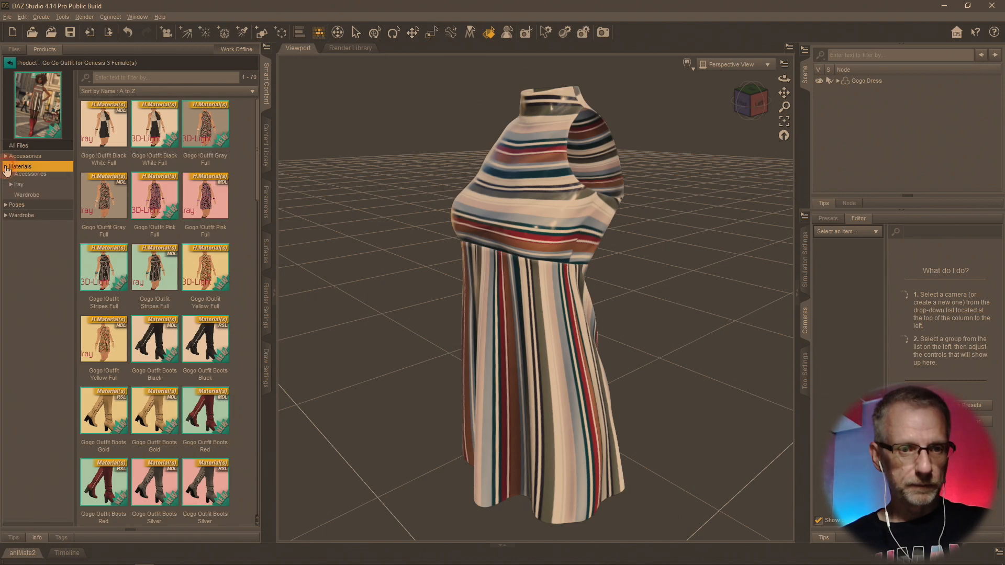
click(21, 188)
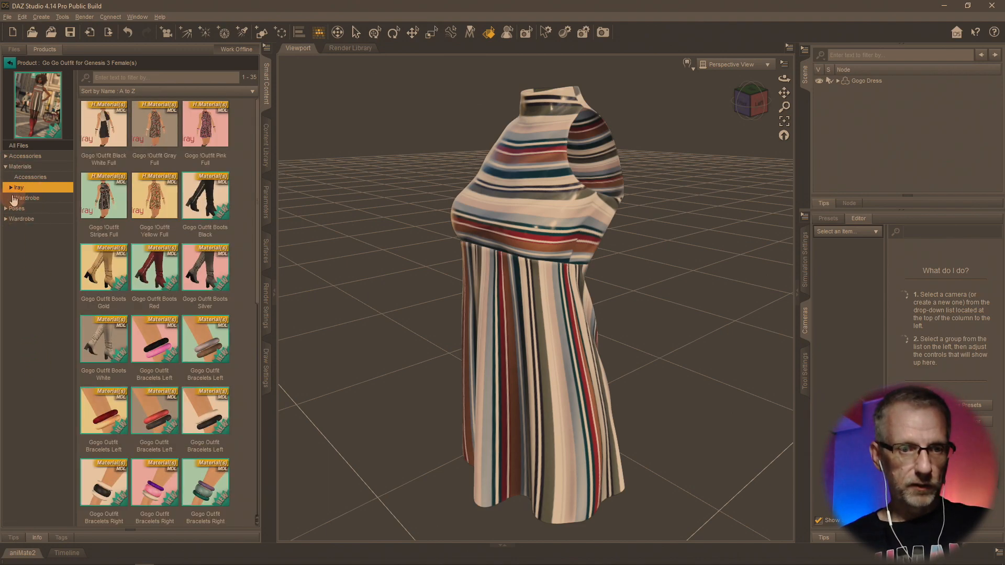
click(11, 188)
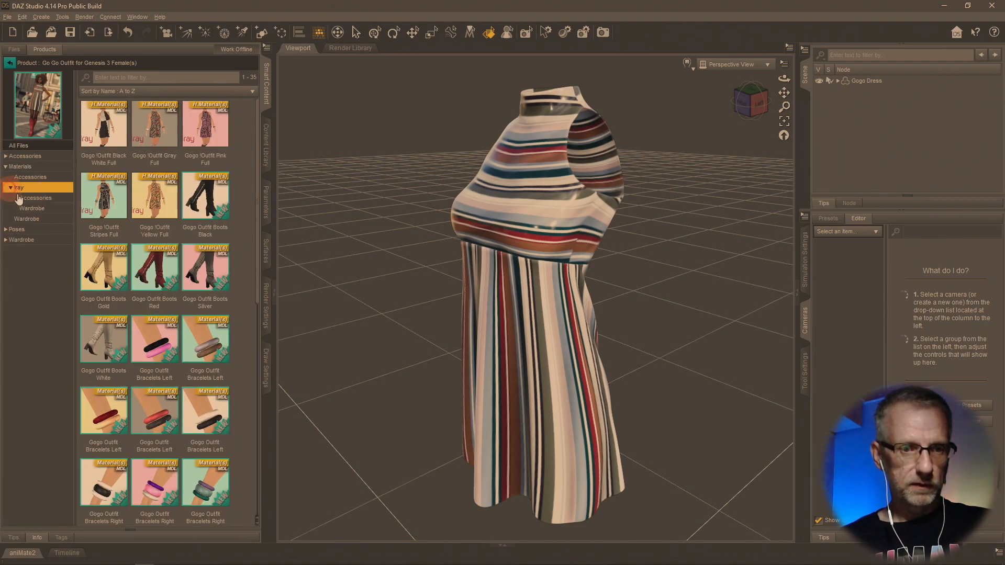
click(54, 212)
click(212, 347)
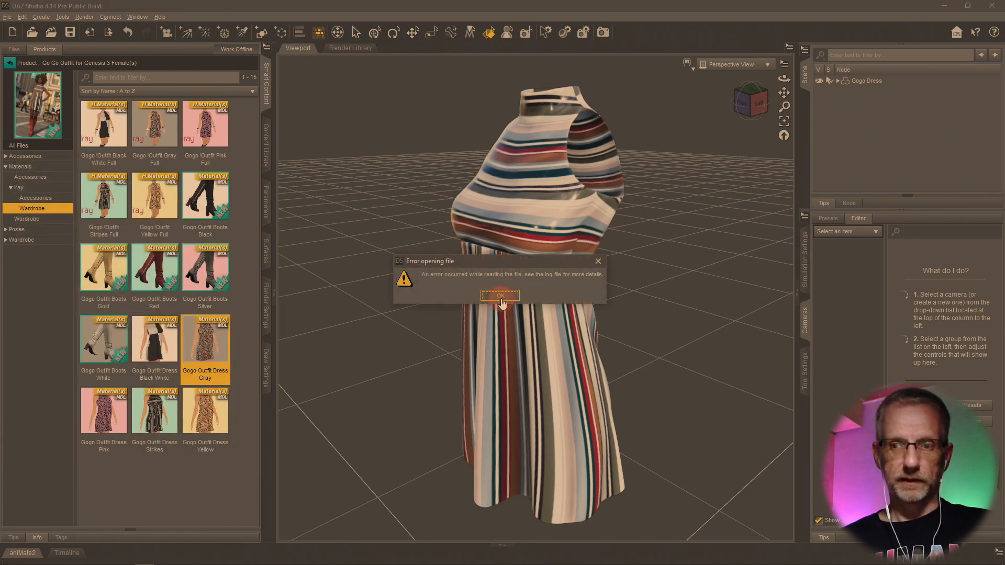
click(500, 297)
click(890, 81)
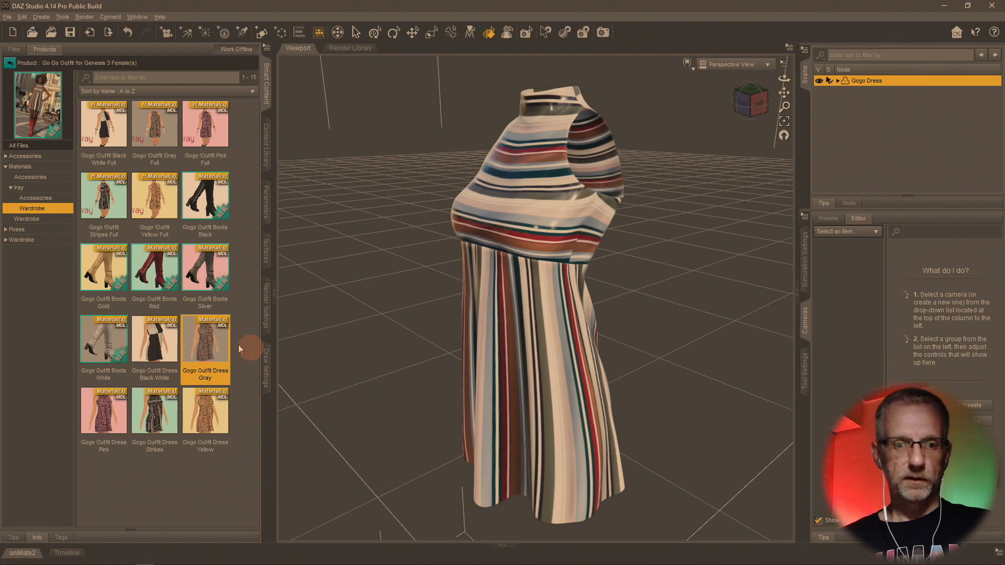
Preview the Black White, Pink, Strikes and Yellow dress material presets on the Gogo Dress
click(157, 349)
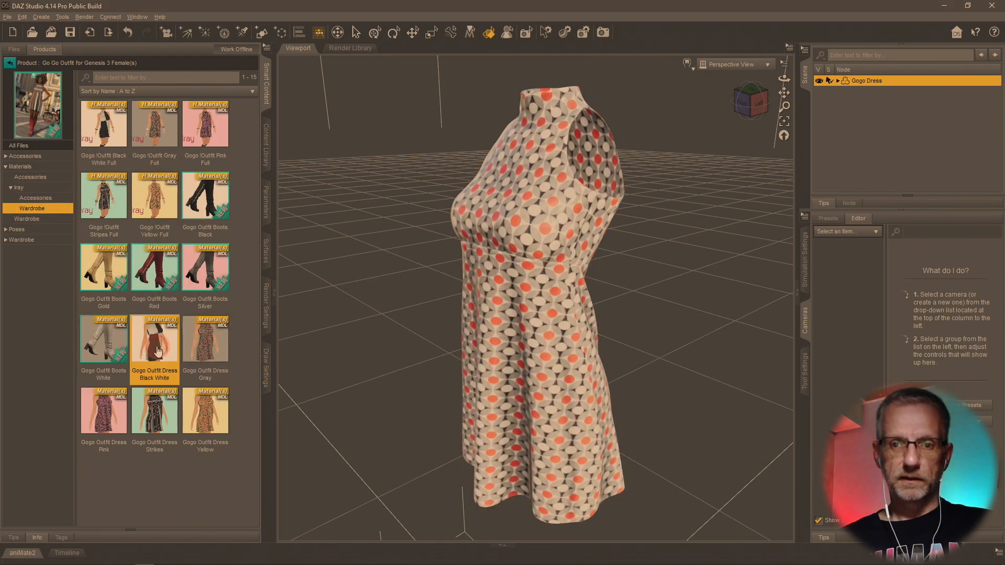
middle_drag(417, 422, 402, 406)
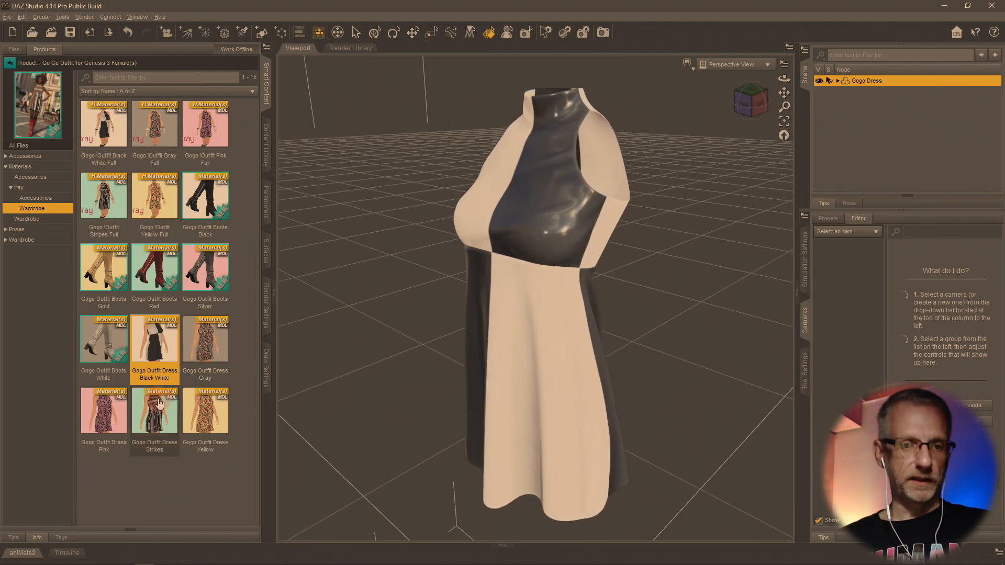
double_click(100, 411)
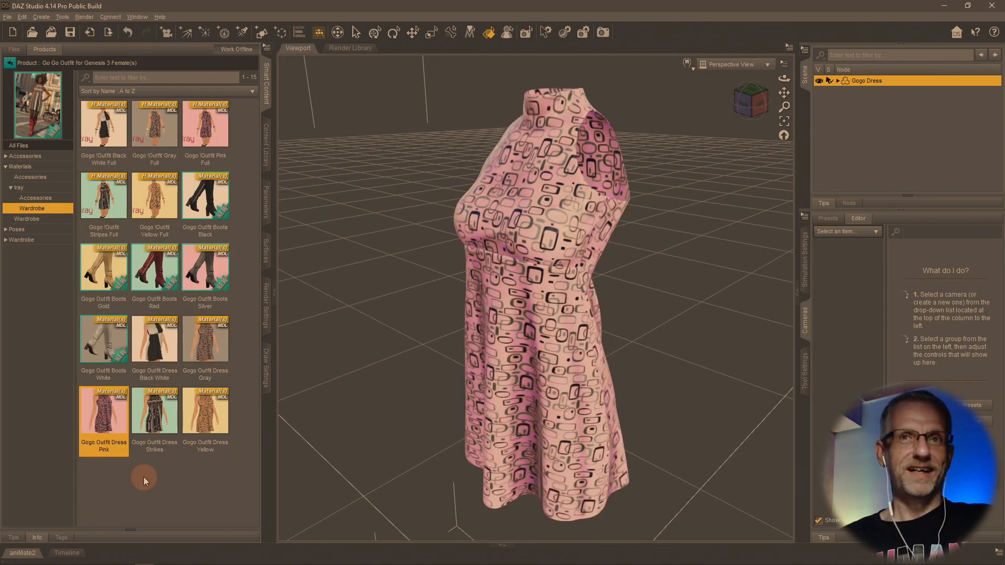
double_click(173, 451)
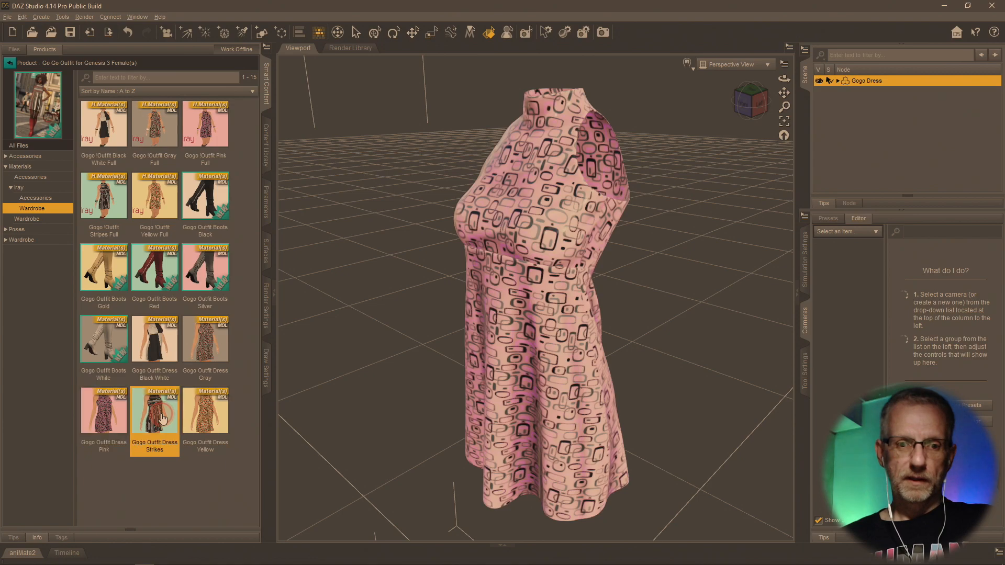
double_click(222, 405)
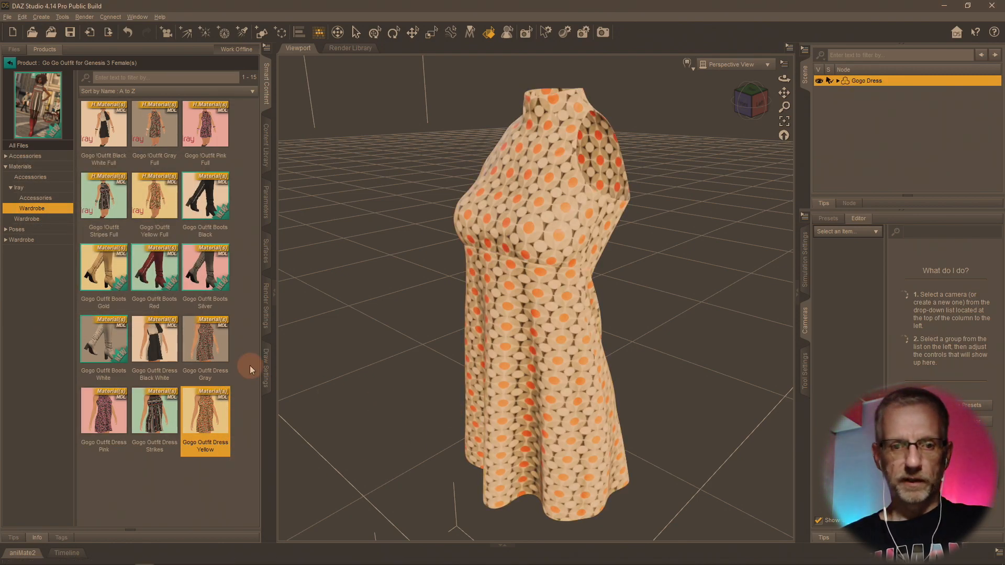
Apply the Gogo Outfit Dress Gray material preset to the Gogo Dress
double_click(224, 329)
alt+drag(365, 361, 404, 380)
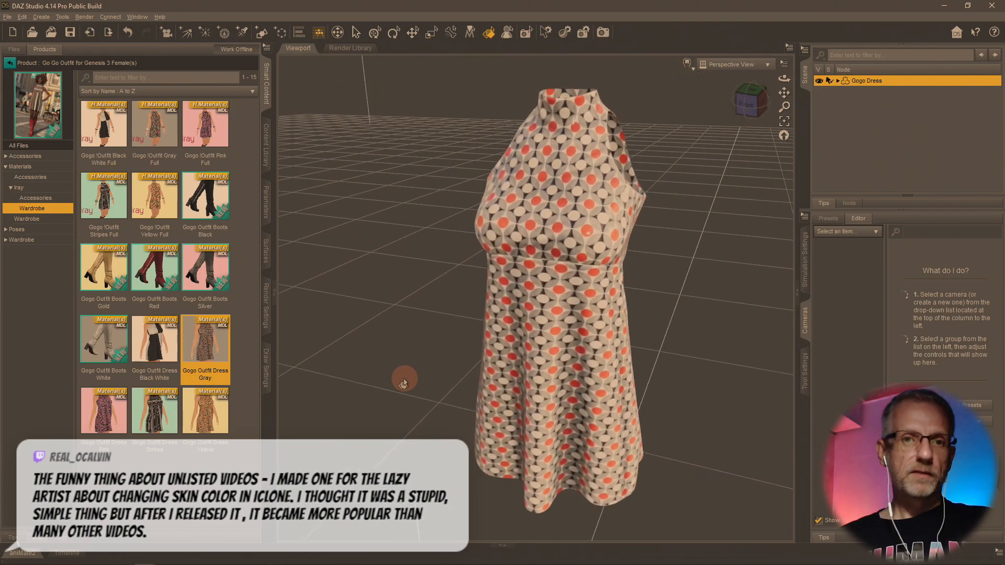
Begin a Wavefront OBJ export of the dress and create a folder named Pattern Test inside DAZ Test
click(7, 17)
mouse_move(56, 92)
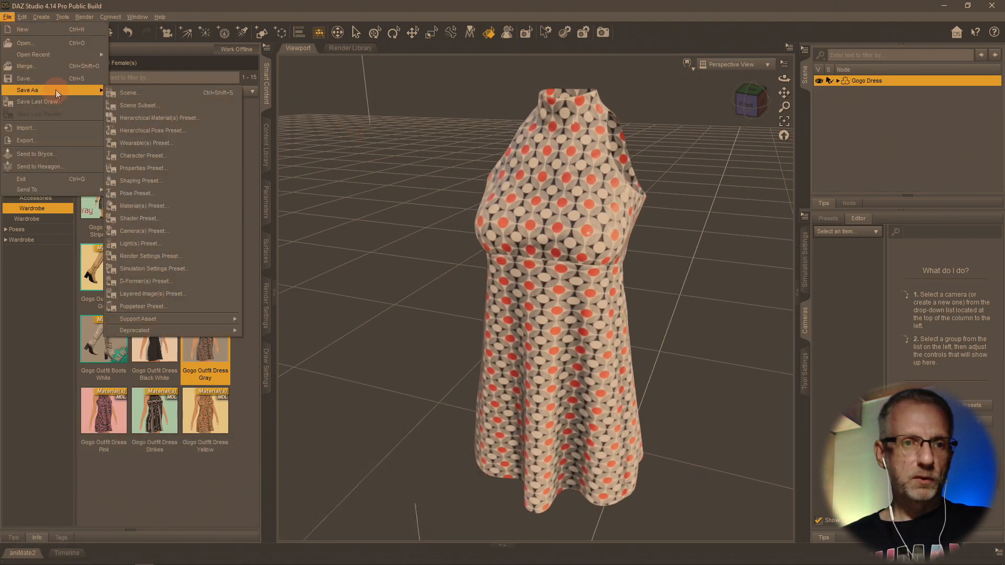
click(66, 140)
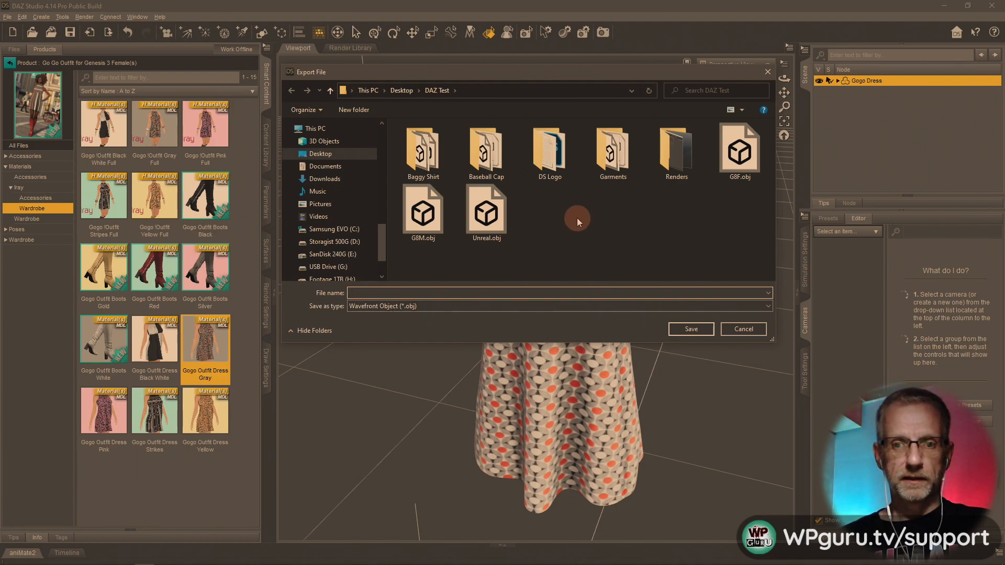
right_click(596, 233)
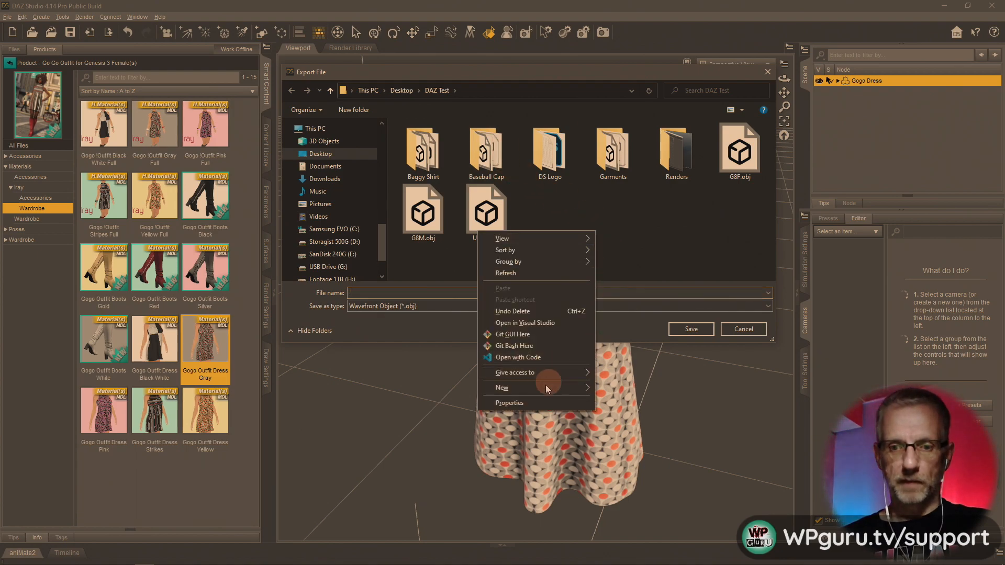
mouse_move(545, 387)
click(625, 388)
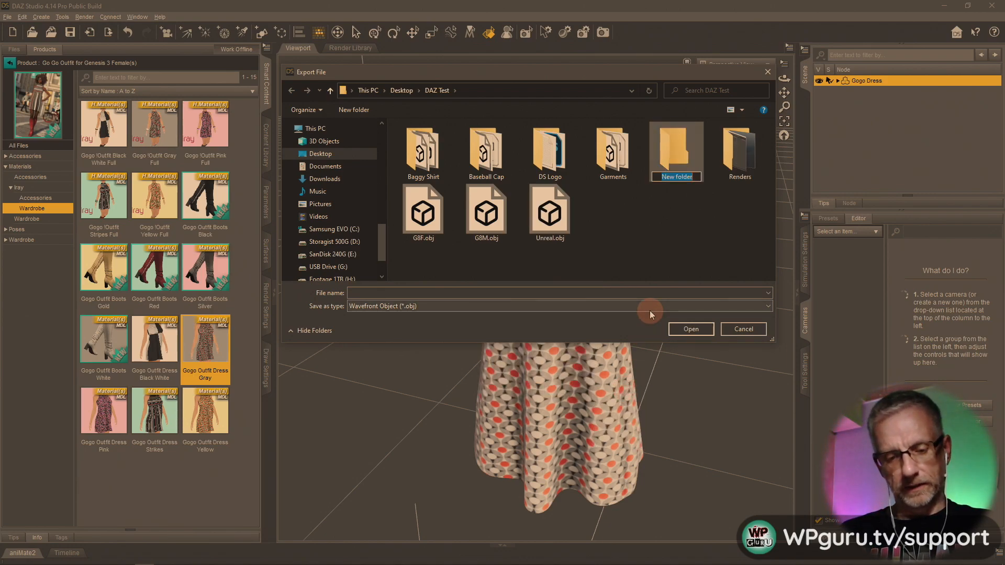
text(Pattern )
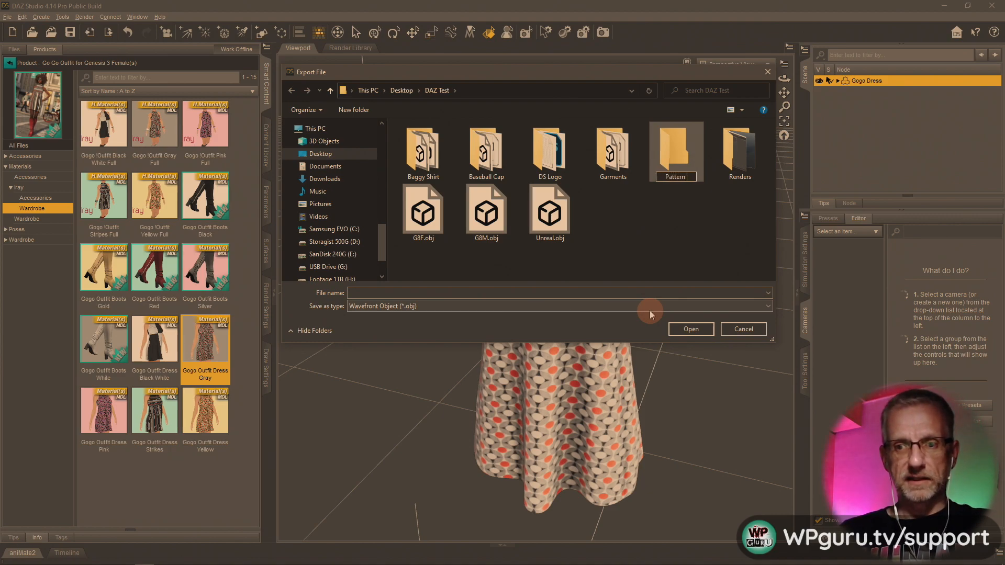
text(Test)
key(Return)
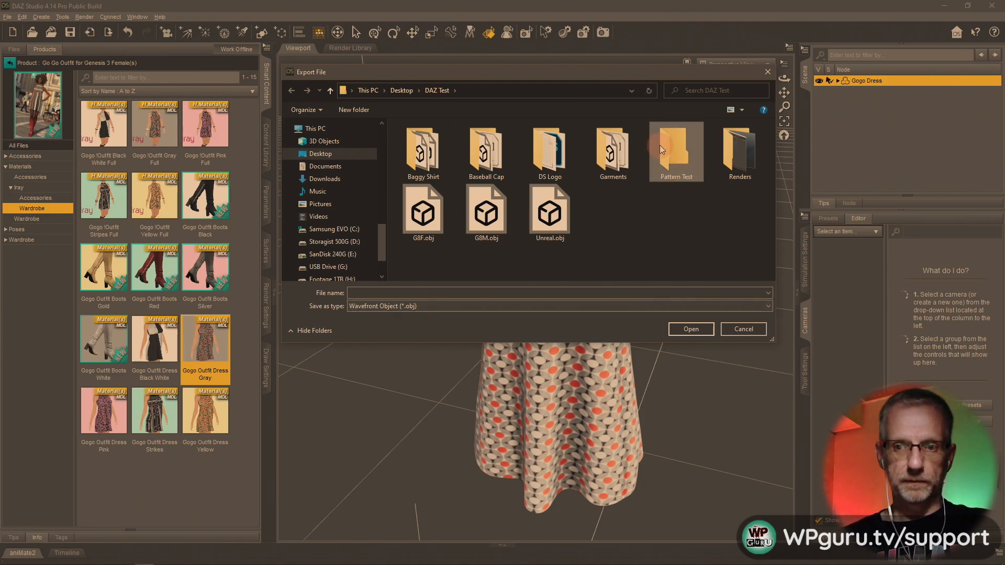
Export the dress into the Pattern Test folder as an OBJ file named Gogo Dress, accepting the shown export options
double_click(659, 145)
click(496, 292)
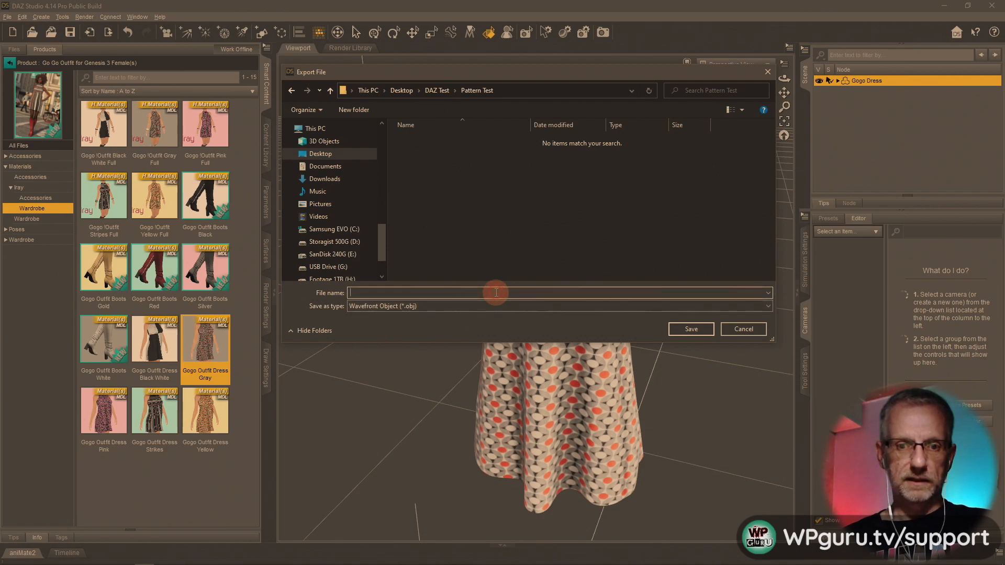
text(Gogo Dress)
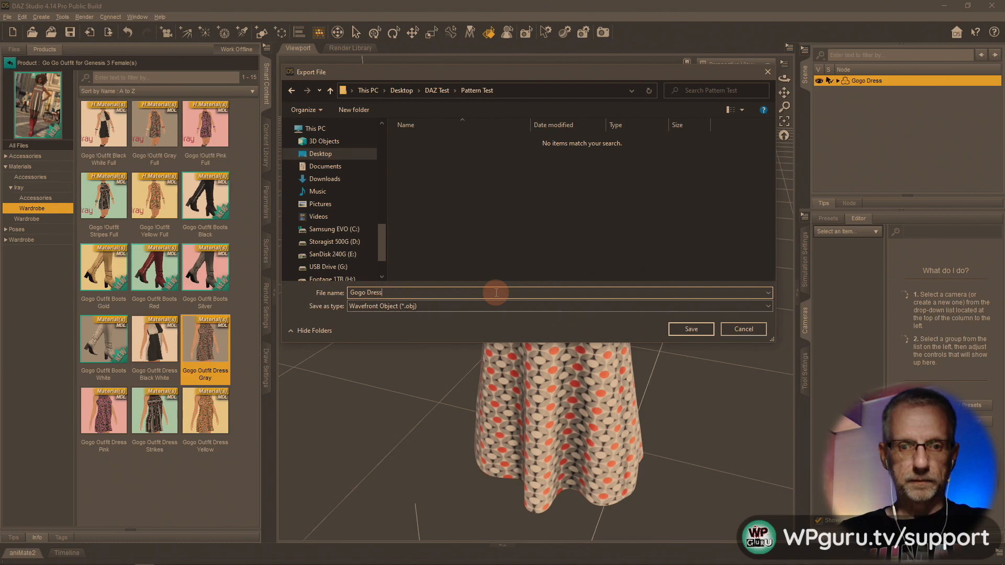
key(Return)
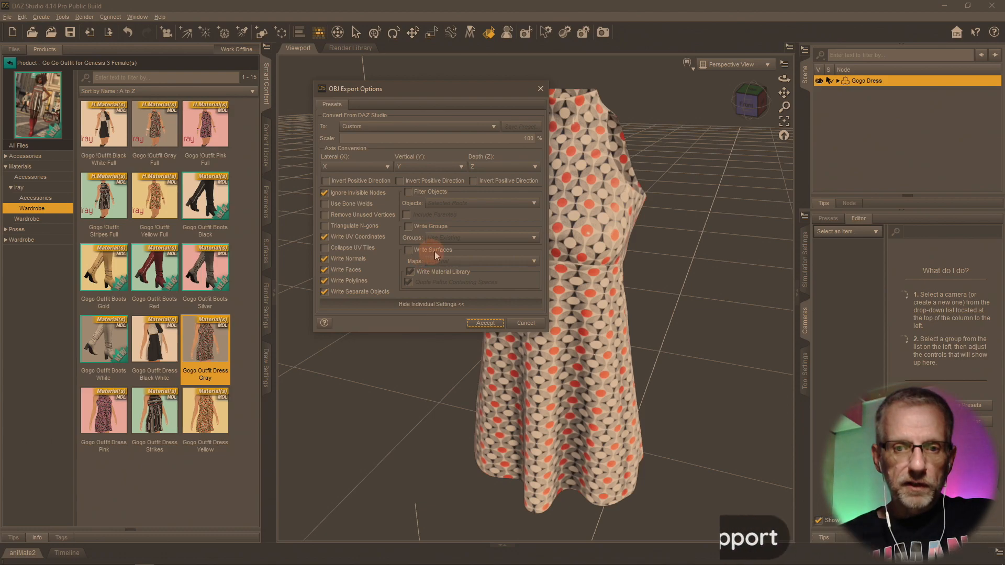
click(485, 323)
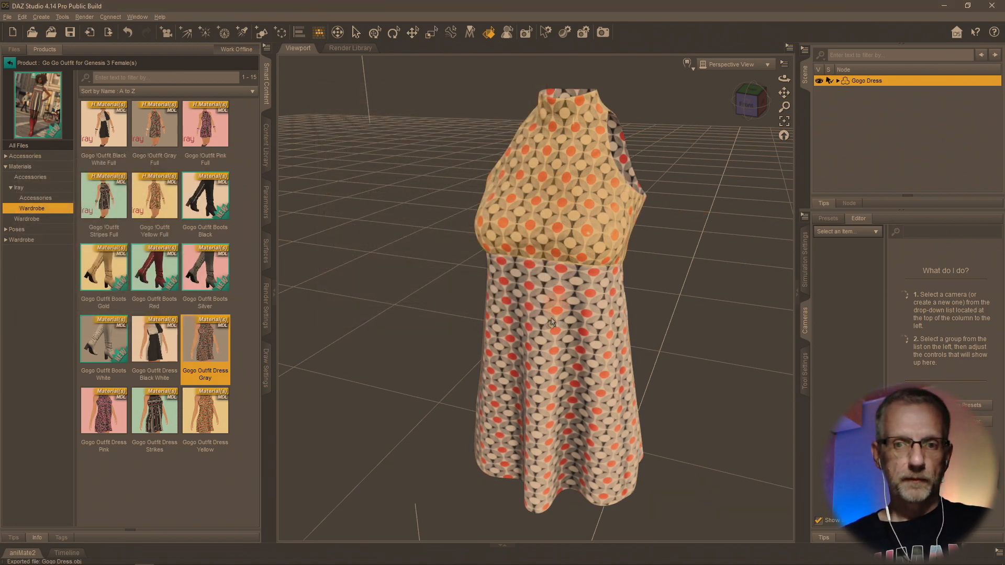
click(372, 32)
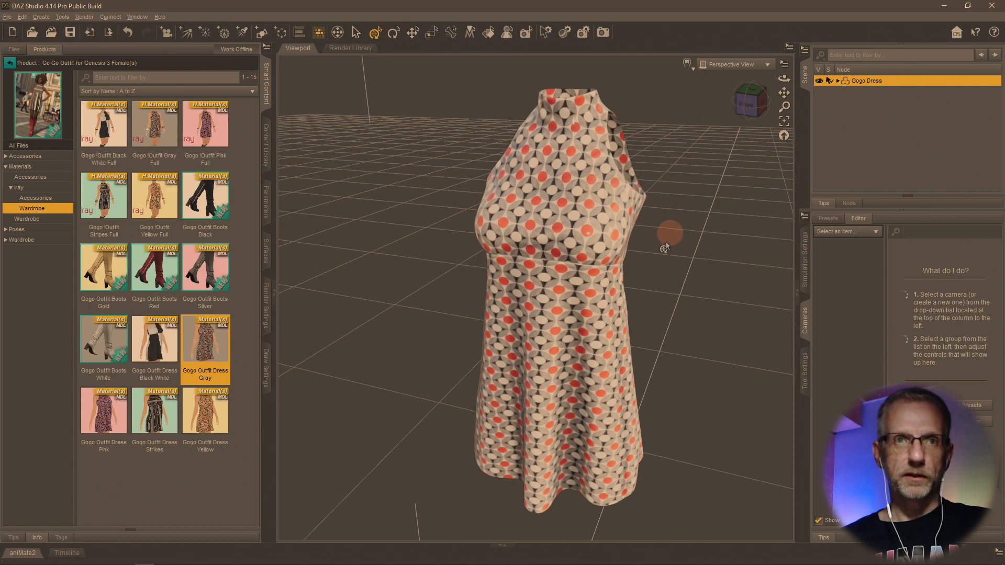
Switch to CLO and open Gogo Dress.obj from the Pattern Test folder in DAZ Test for OBJ import
drag(674, 232, 674, 232)
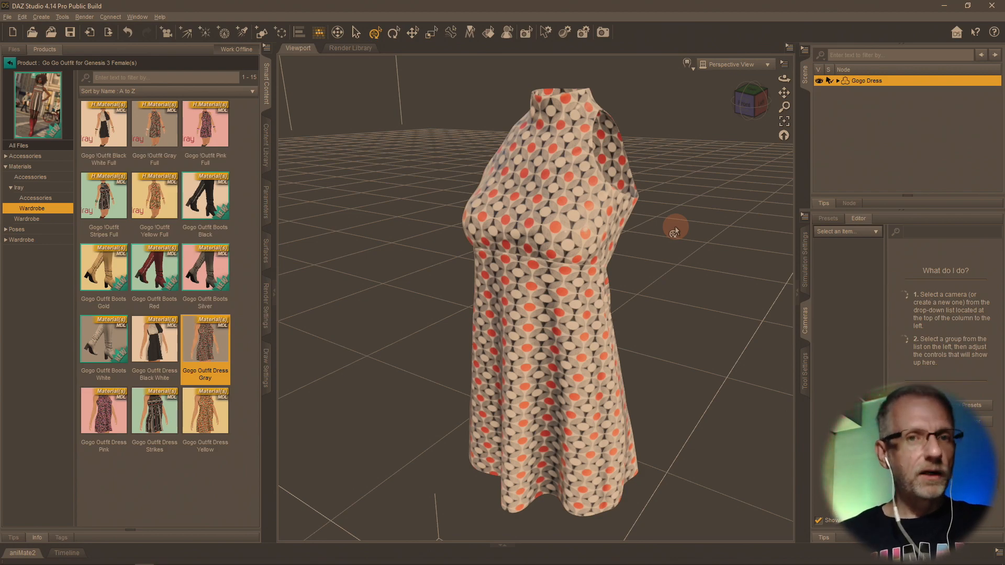
key(alt+Tab)
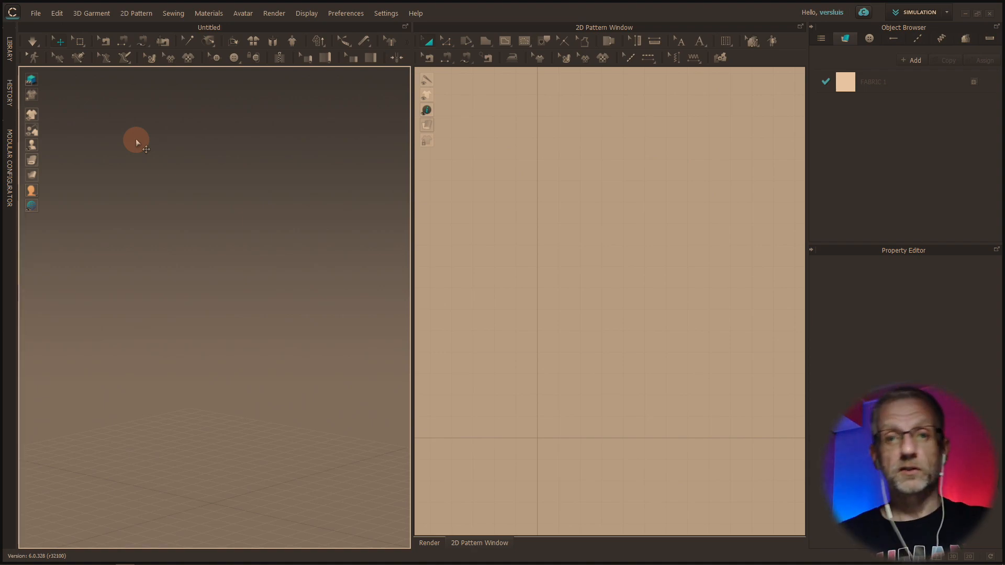
click(37, 13)
mouse_move(60, 102)
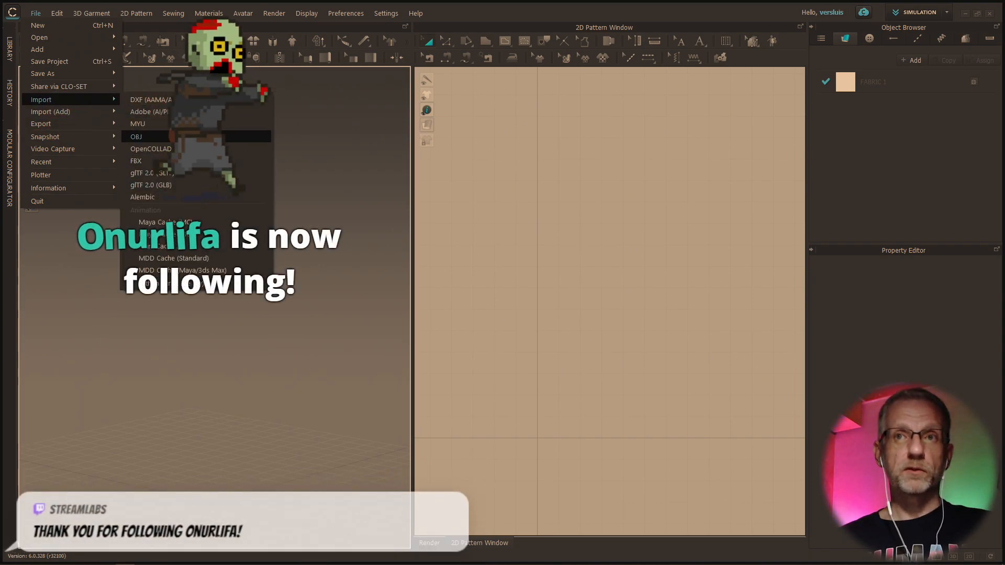
click(199, 137)
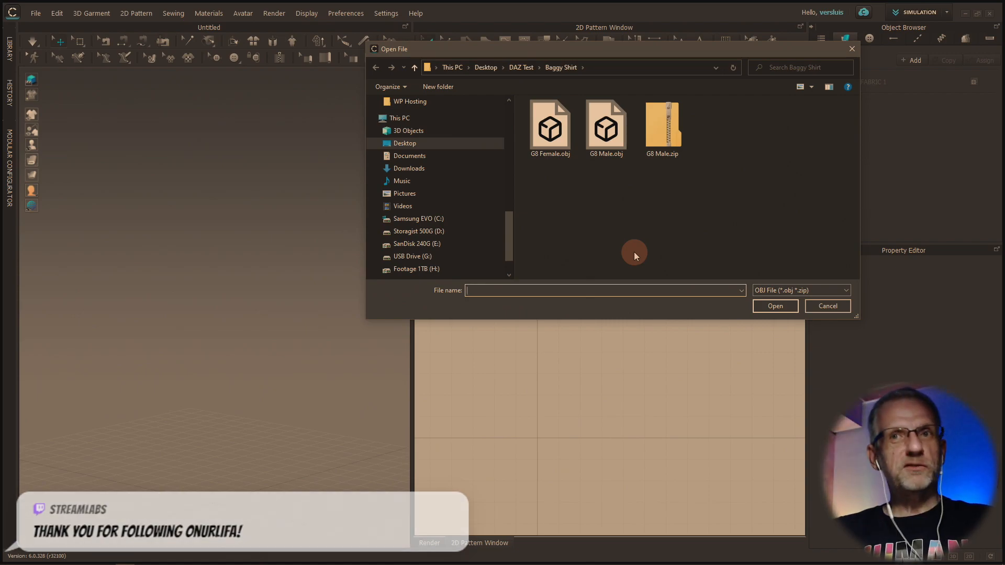
click(521, 67)
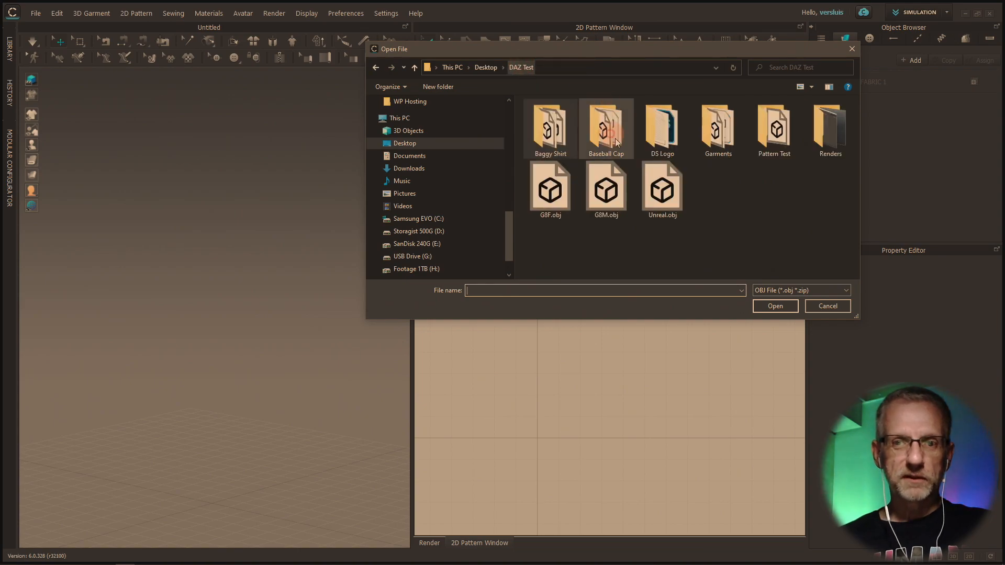
double_click(773, 131)
click(542, 137)
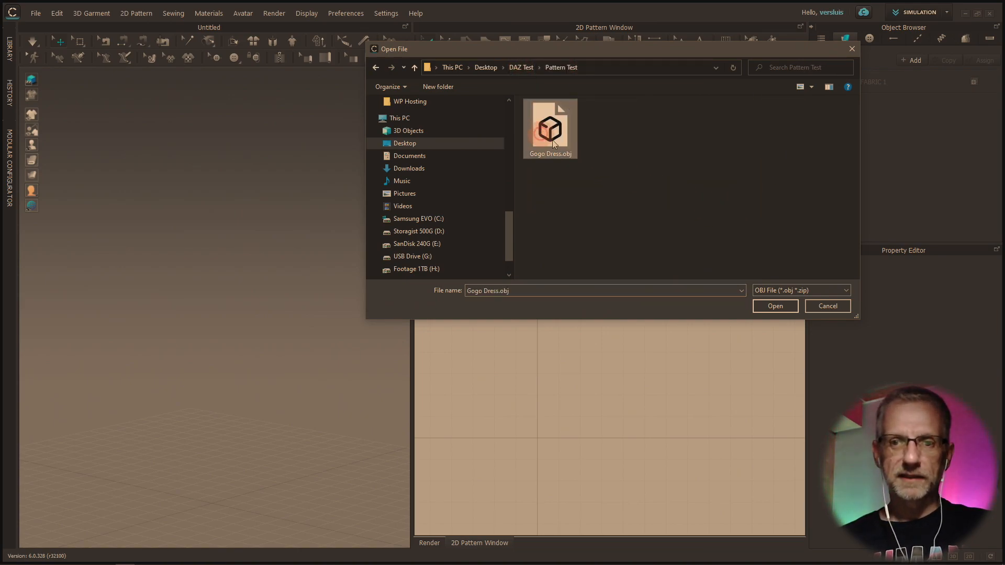
click(775, 307)
Import the dress as a Garment at cm (DAZ Studio) scale, tracing 2D patterns from the UV map, with Align Bottom to Ground off
drag(474, 188, 128, 80)
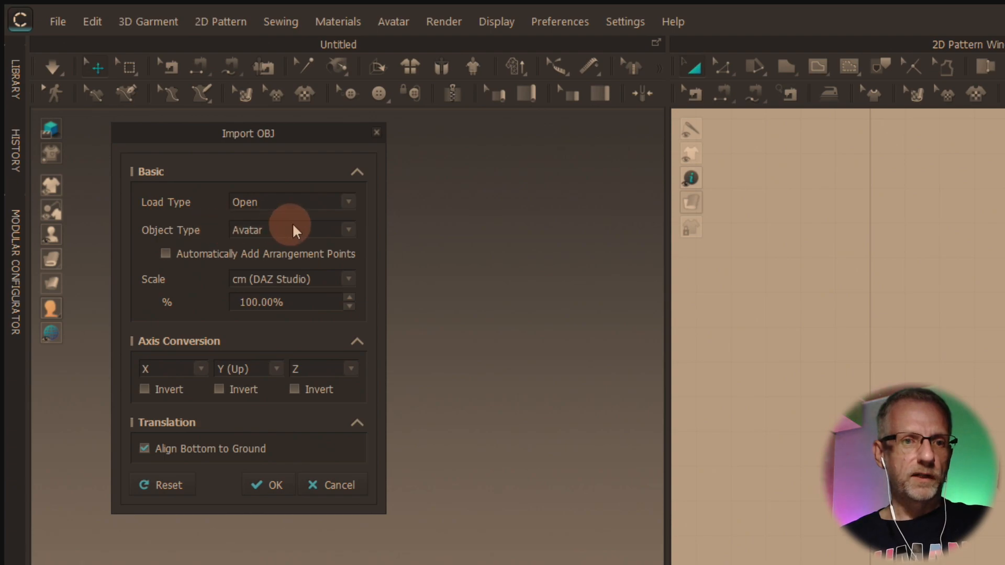
click(348, 230)
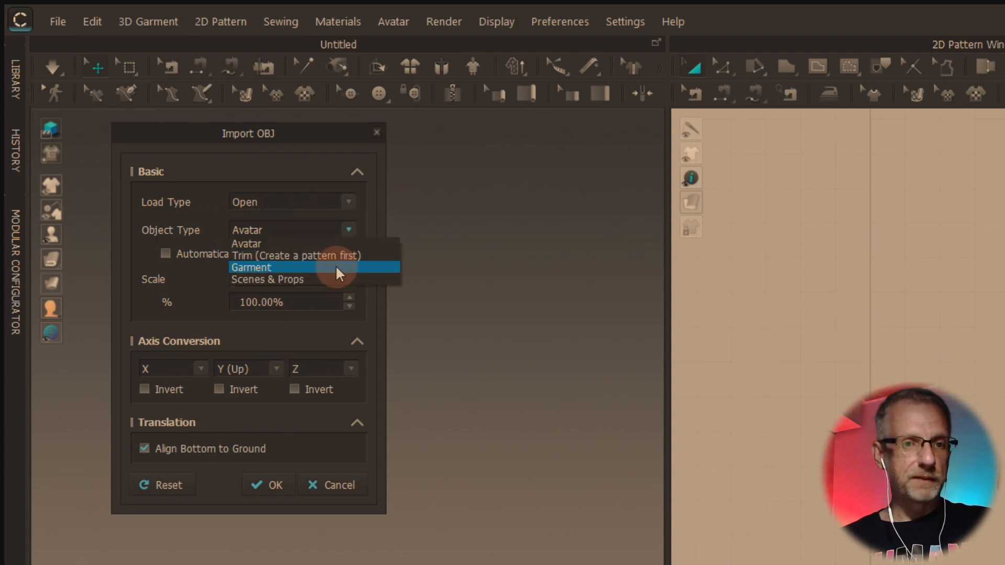
click(335, 267)
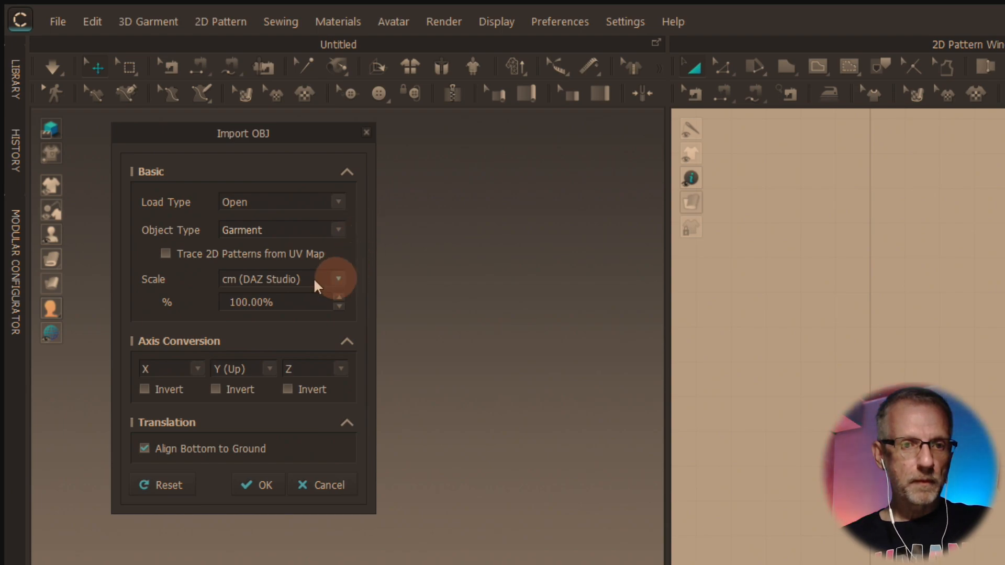
click(165, 255)
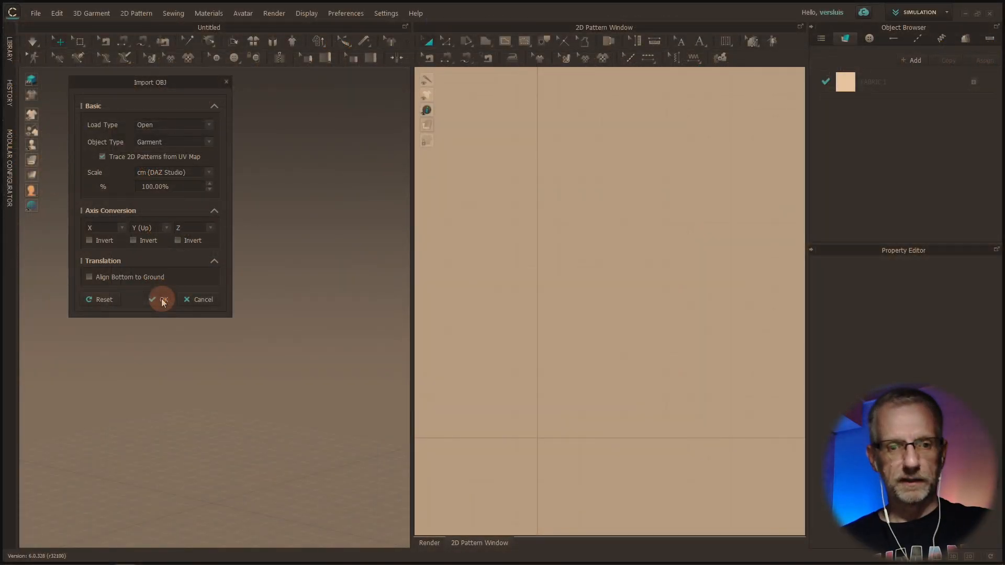
click(162, 301)
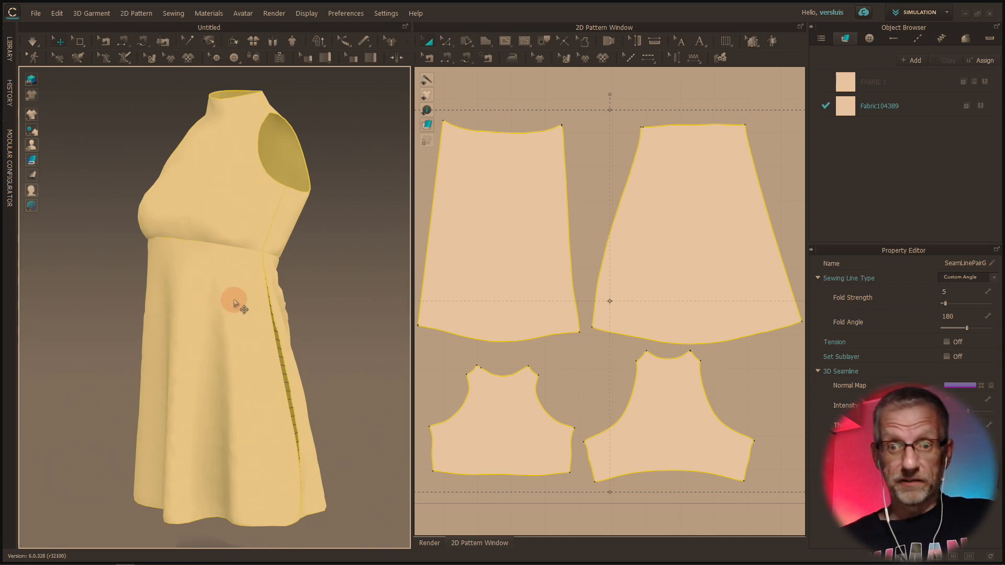
Examine the traced 2D pattern pieces and inspect the imported dress and its open side seam in 3D
scroll(498, 300, up, 3)
scroll(499, 303, down, 5)
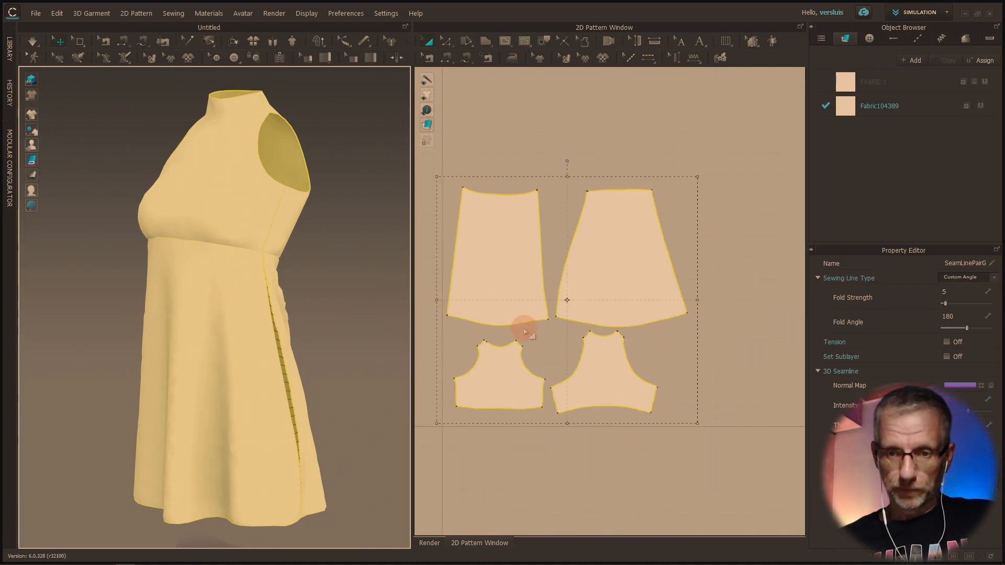
middle_drag(526, 331, 577, 330)
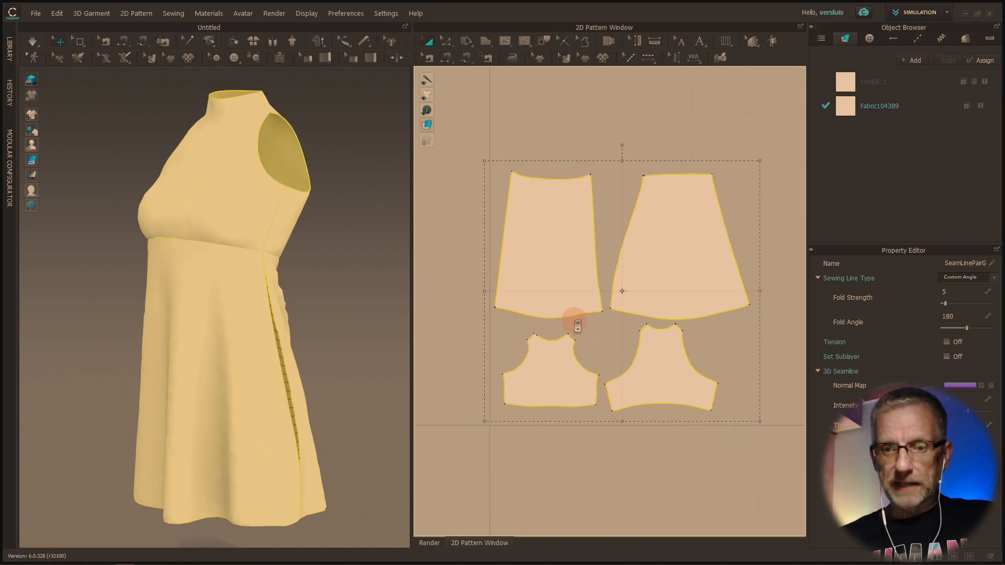
scroll(578, 326, up, 2)
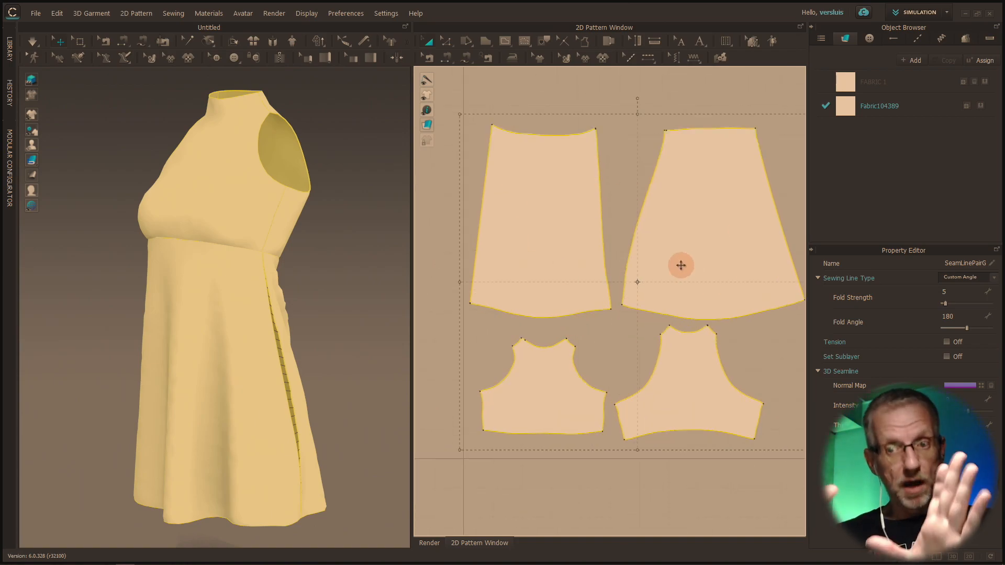
scroll(673, 264, up, 2)
scroll(670, 264, down, 2)
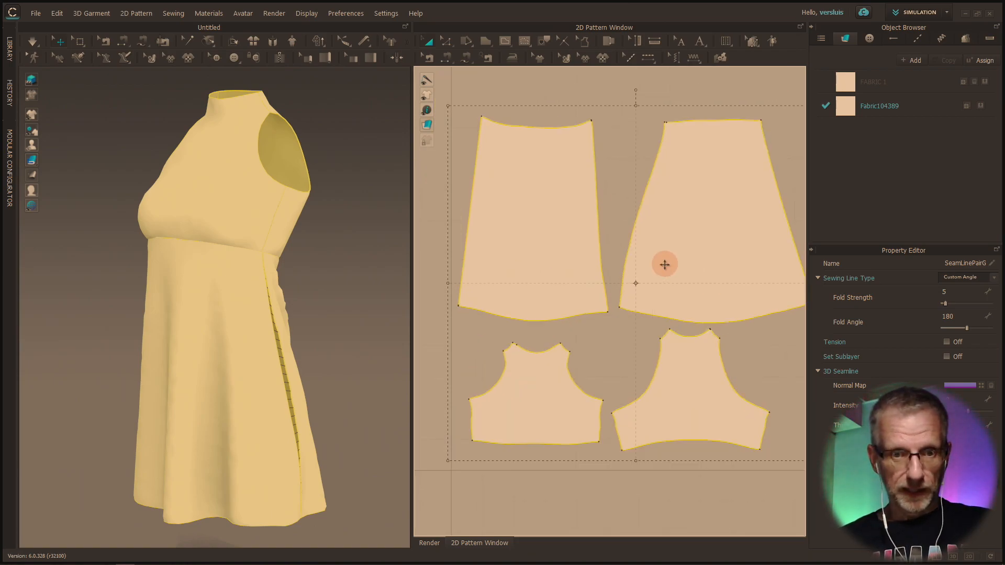
right_drag(331, 363, 209, 341)
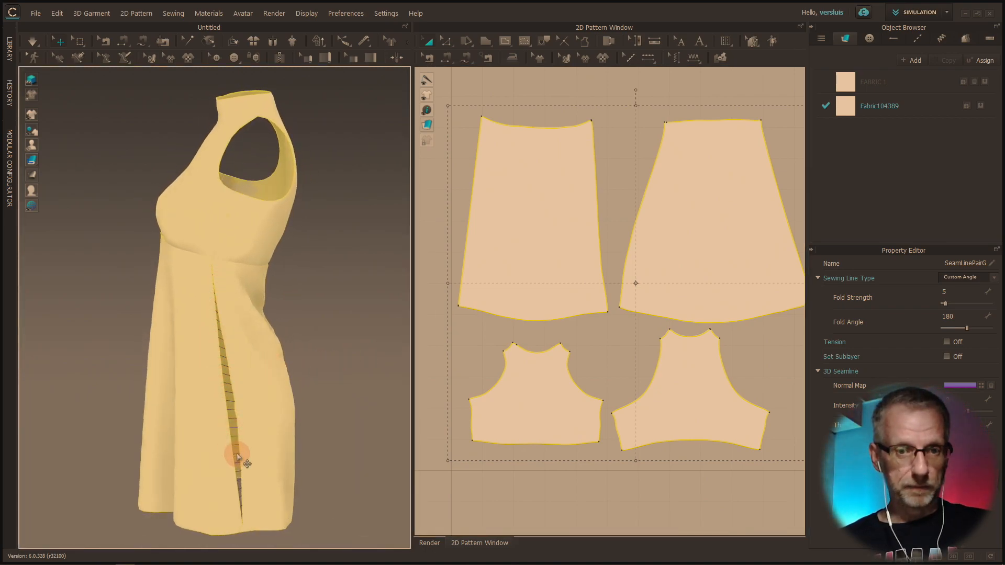
right_drag(271, 358, 351, 359)
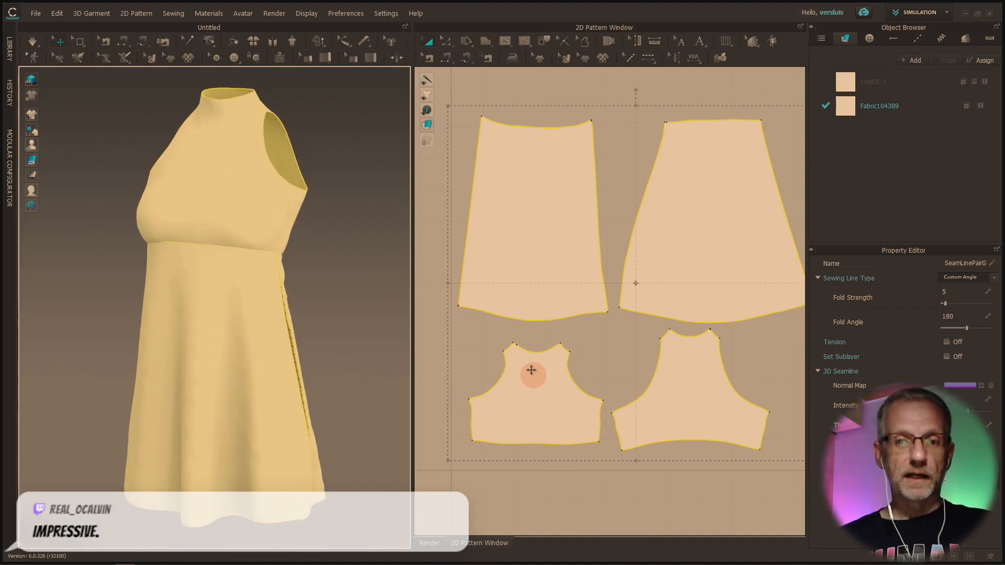
right_drag(373, 356, 330, 362)
scroll(338, 373, up, 3)
scroll(338, 369, down, 5)
scroll(335, 367, up, 2)
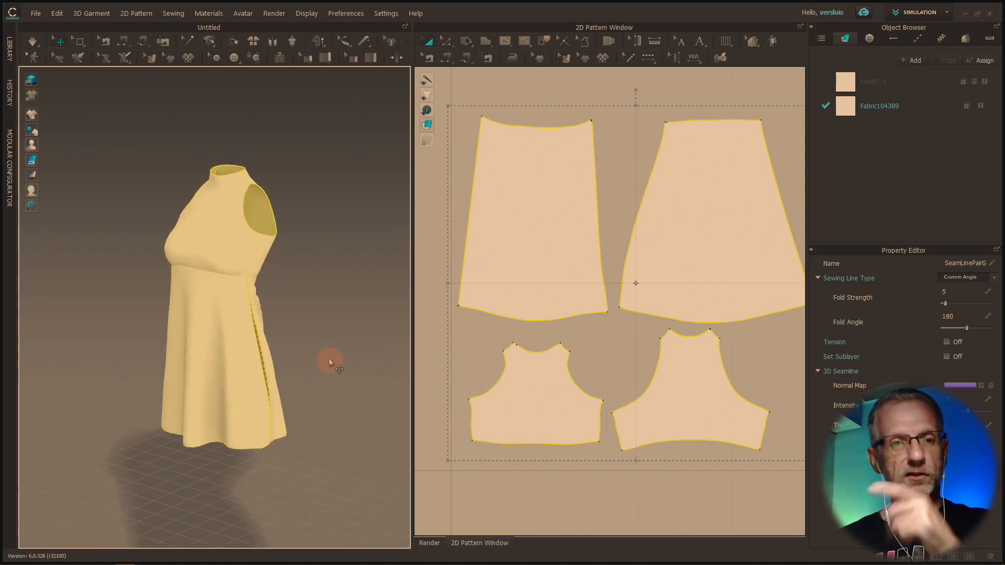
Choose G8F.obj from the DAZ Test folder on the Desktop as an avatar to add to the scene
click(35, 13)
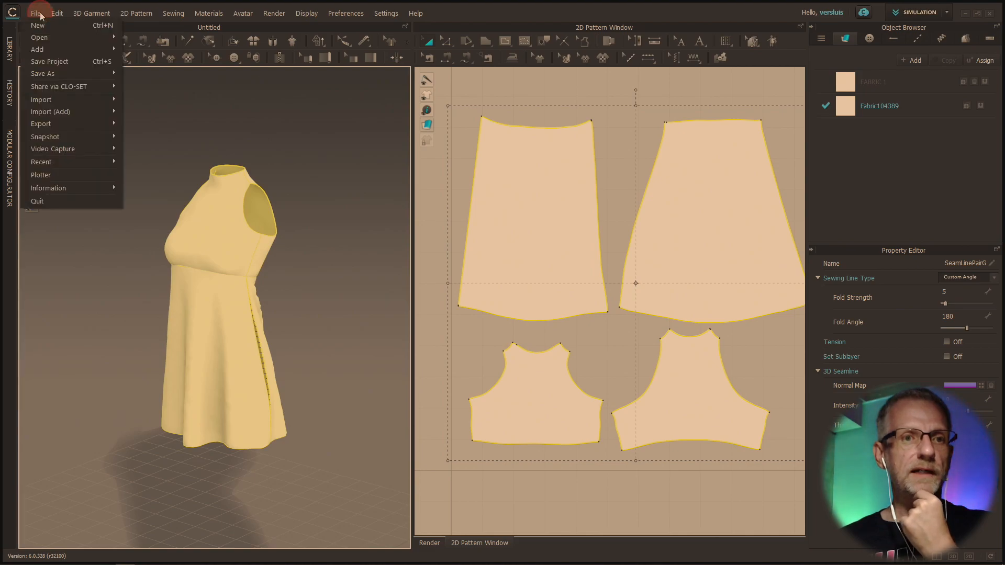
mouse_move(48, 49)
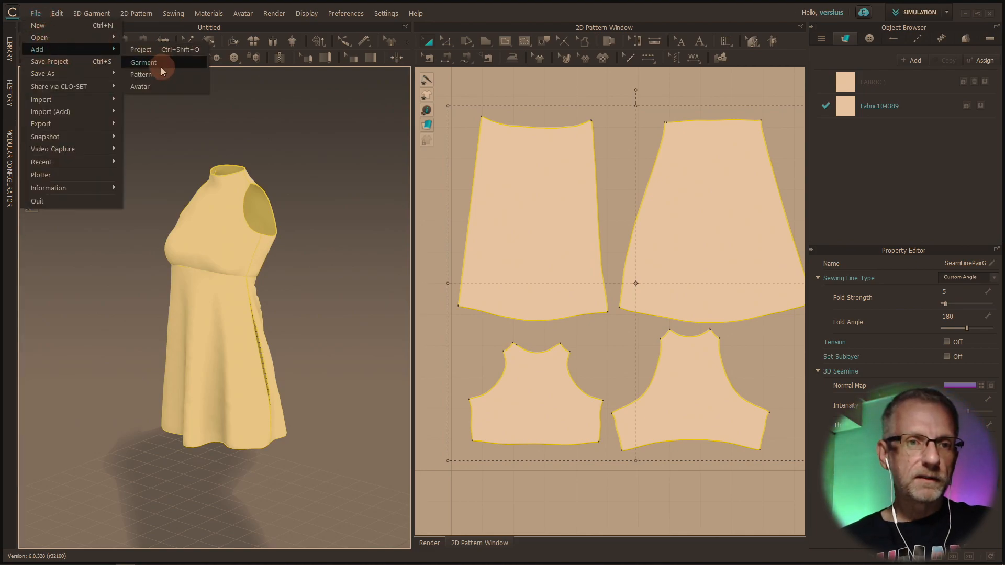
click(159, 88)
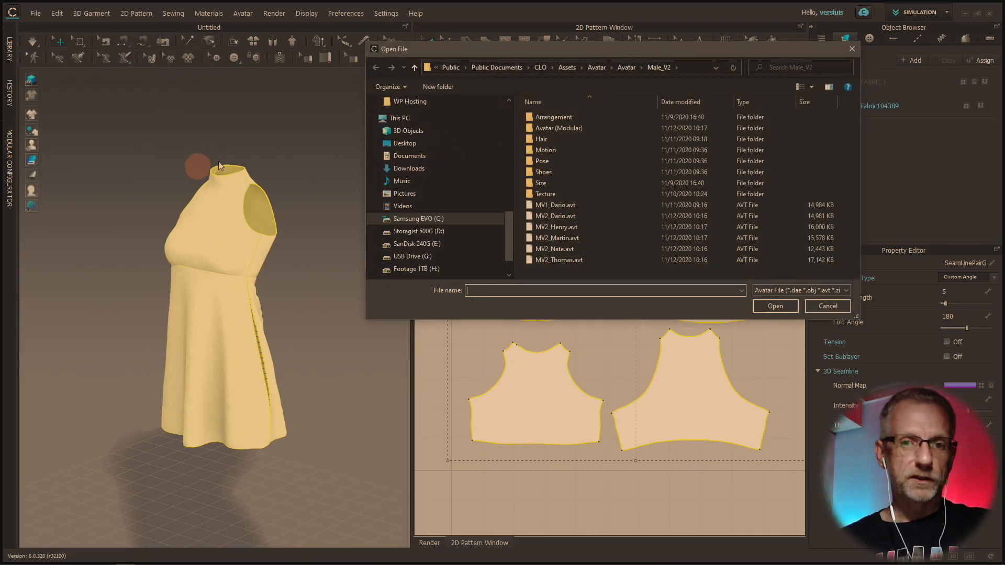
click(427, 143)
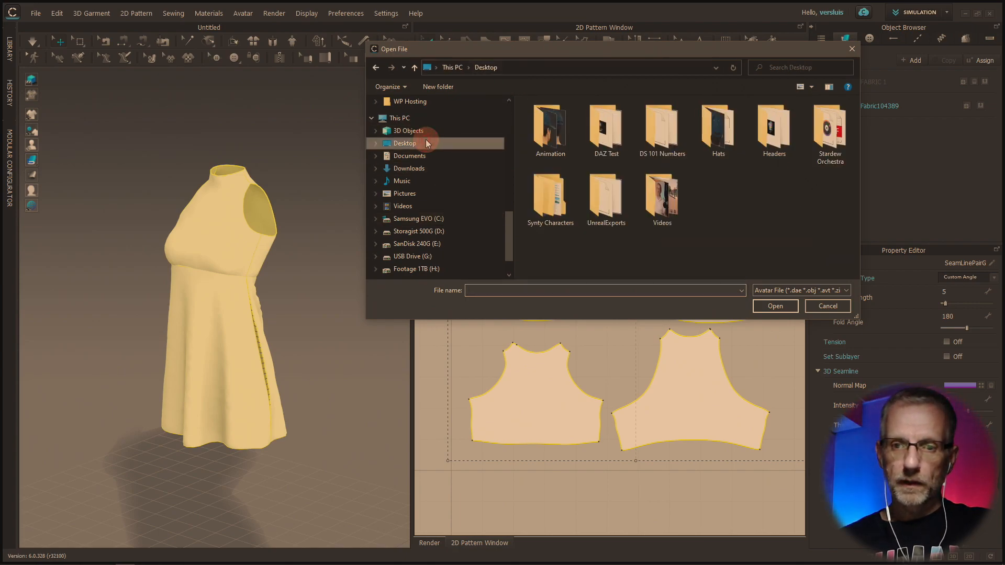
double_click(606, 129)
click(568, 193)
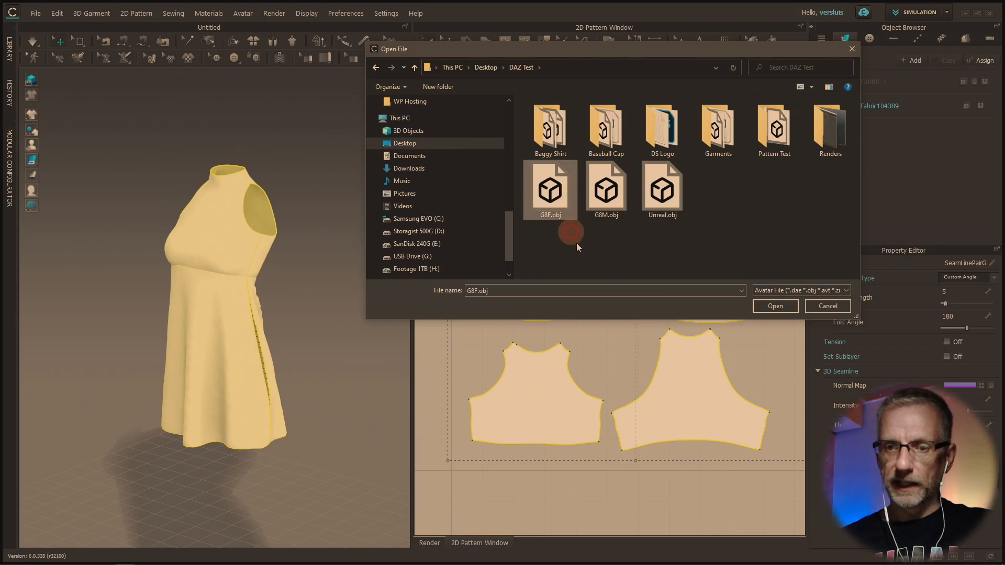
click(775, 307)
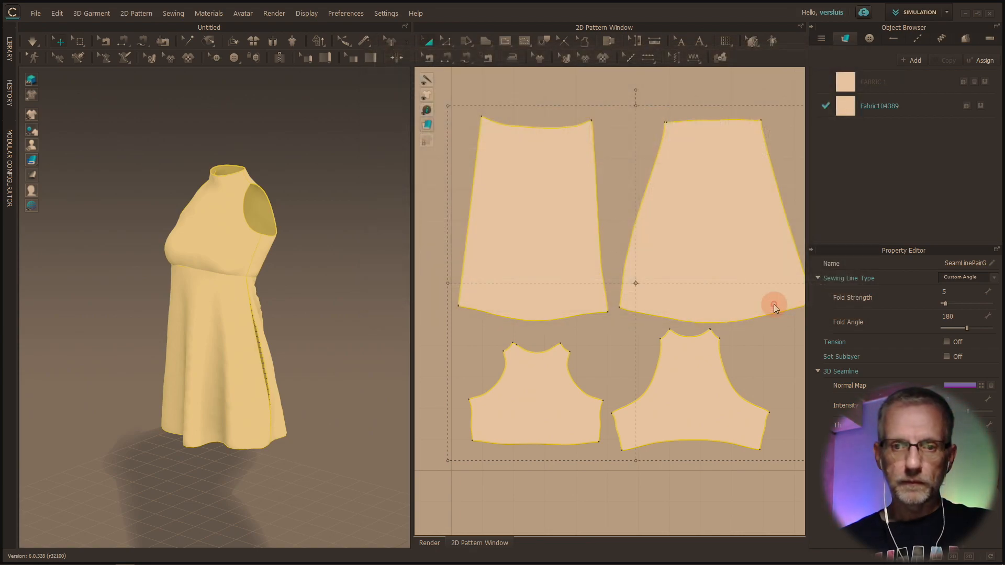
Add the avatar with load type Add, cm (DAZ Studio) scale and Align Bottom to Ground enabled
drag(500, 188, 167, 92)
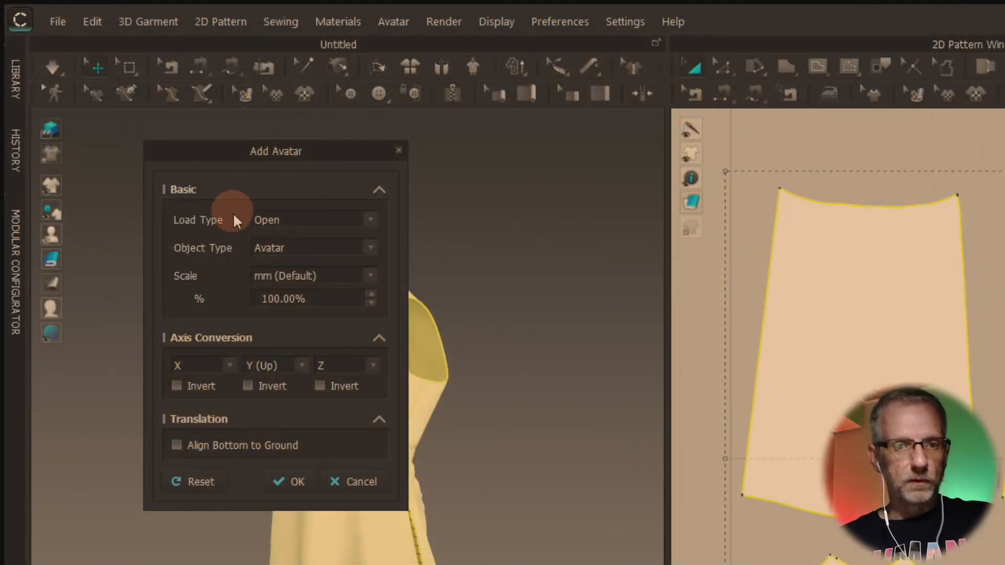
click(329, 274)
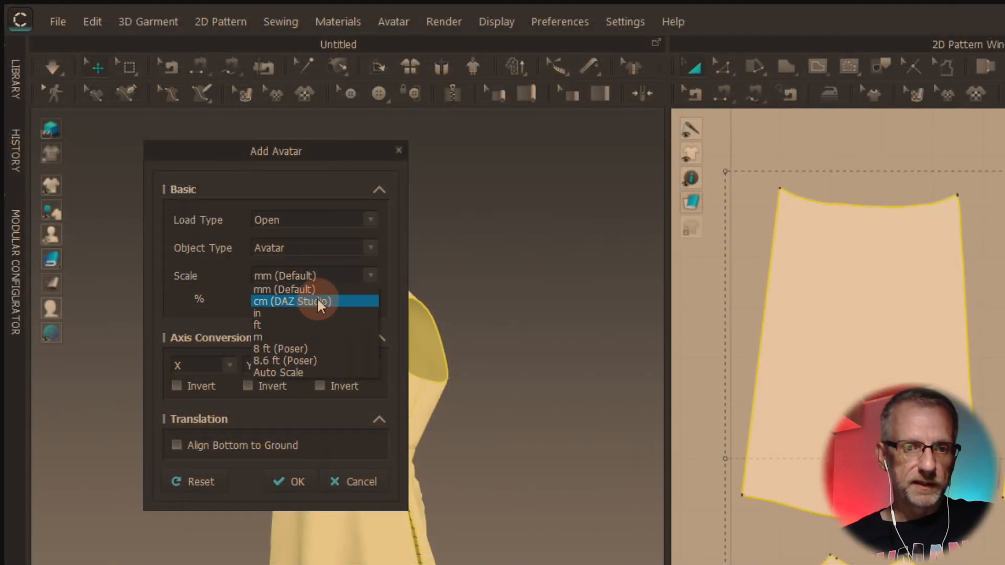
click(317, 299)
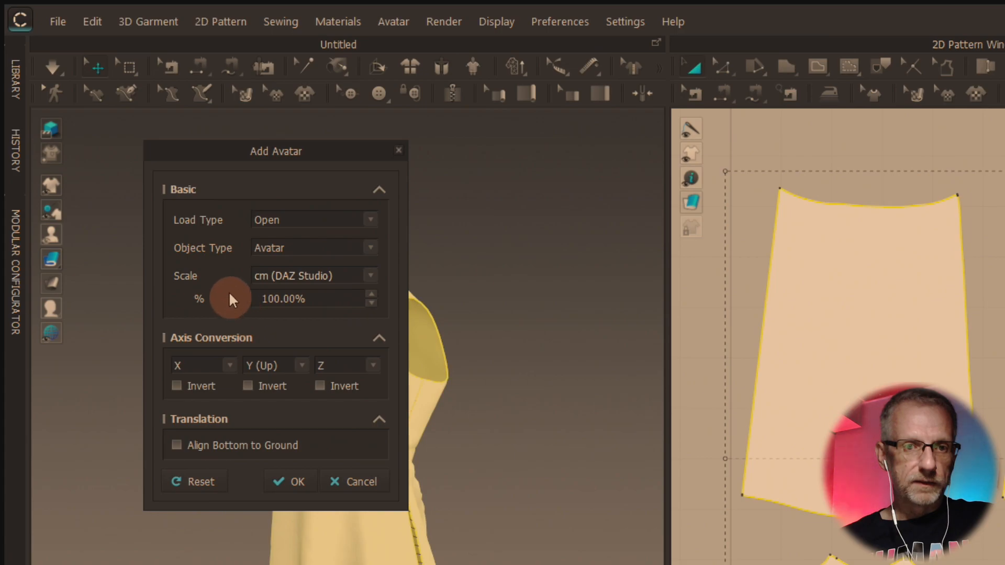
click(302, 248)
click(341, 218)
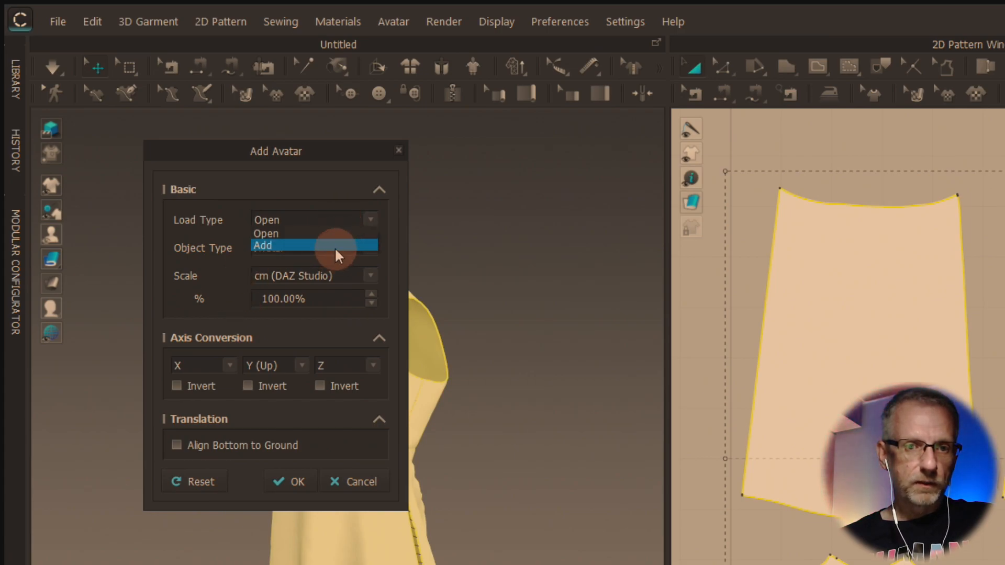
click(336, 249)
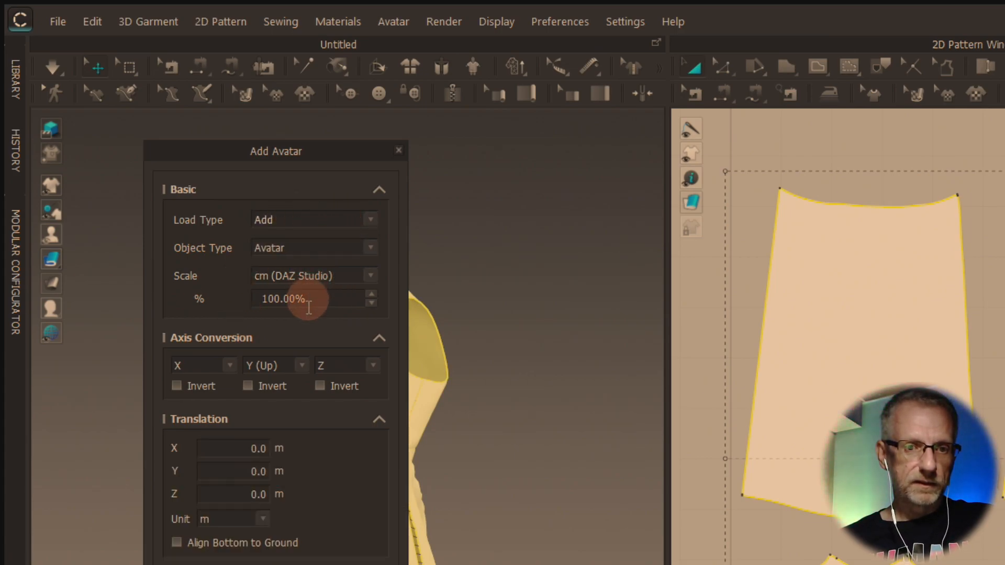
click(245, 544)
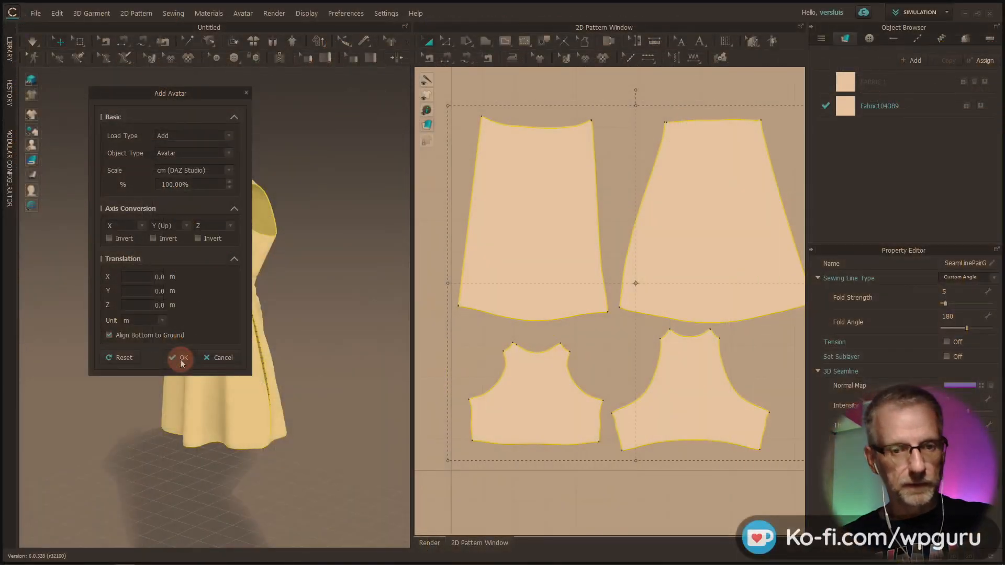
click(180, 359)
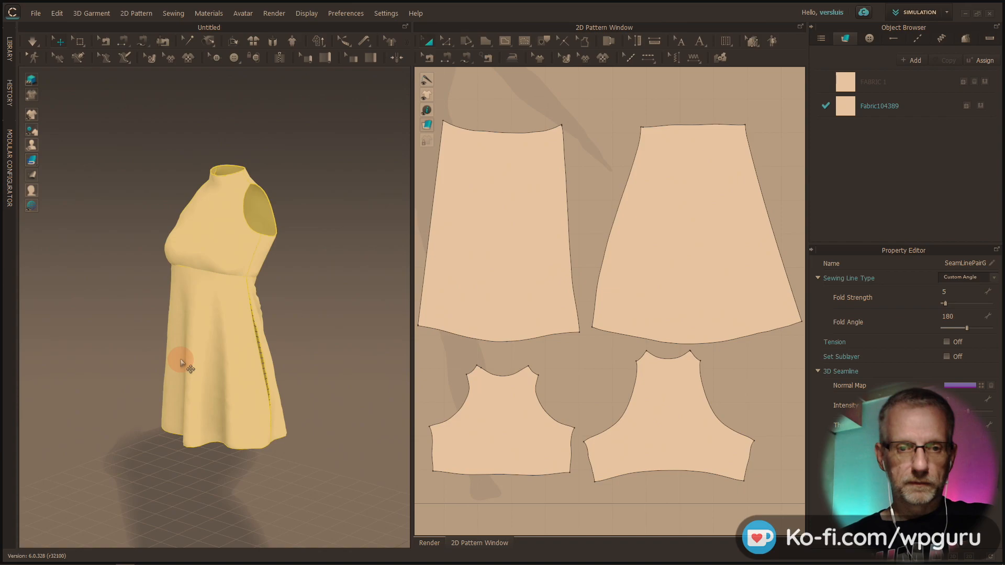
Select all faces of the G8F avatar and recolor them with the dark grey Basalt swatch from the PANTONE FHI Polyester TSX palette
mouse_move(236, 338)
right_down()
mouse_move(134, 341)
mouse_move(366, 341)
mouse_move(236, 335)
right_up()
scroll(236, 335, up, 5)
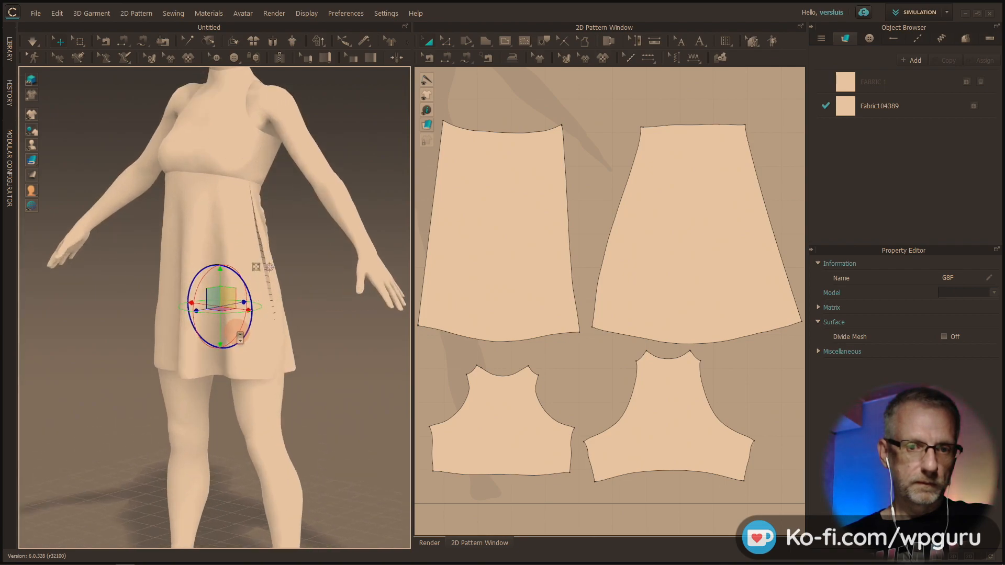
scroll(249, 330, down, 4)
right_drag(246, 382, 274, 341)
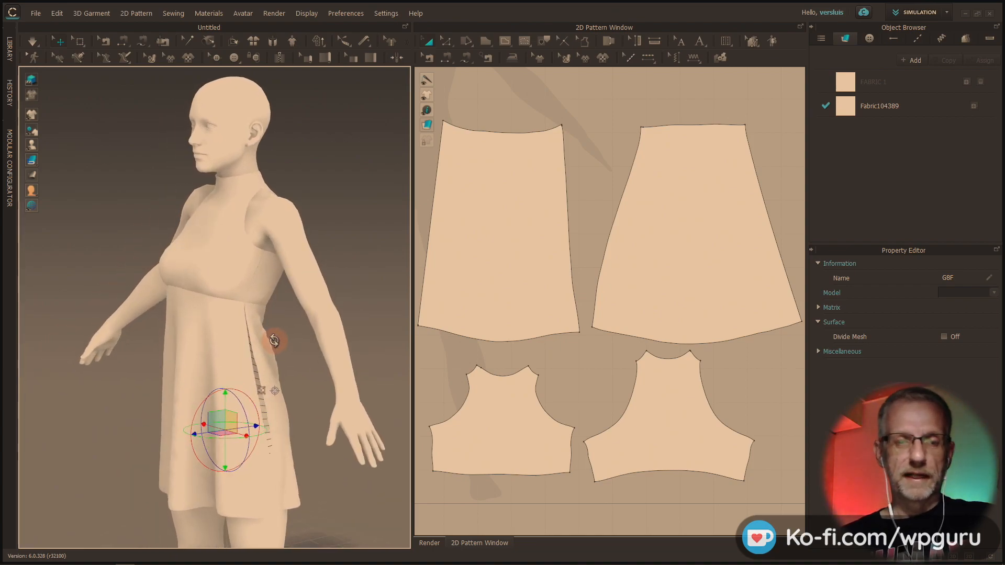
click(236, 103)
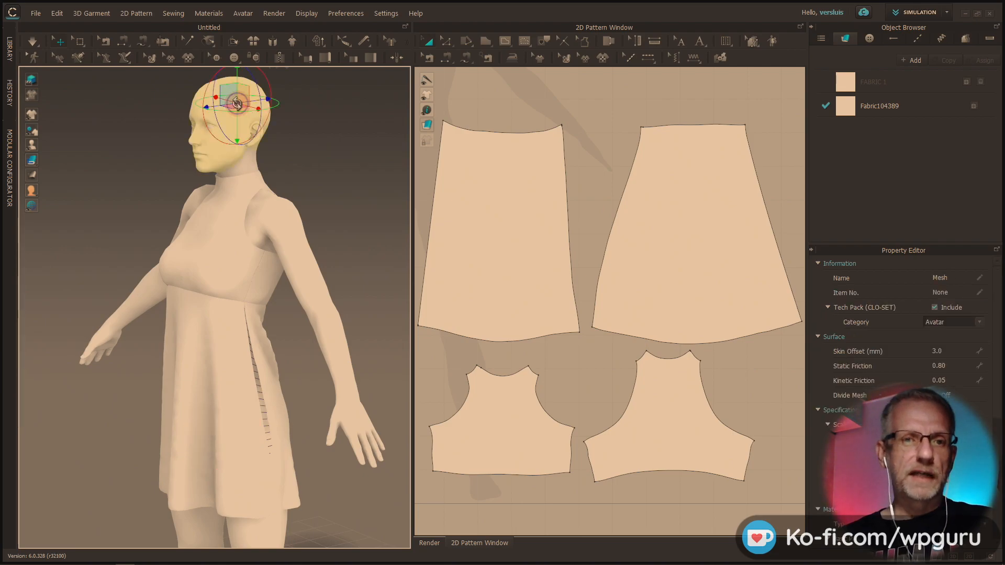
right_click(237, 105)
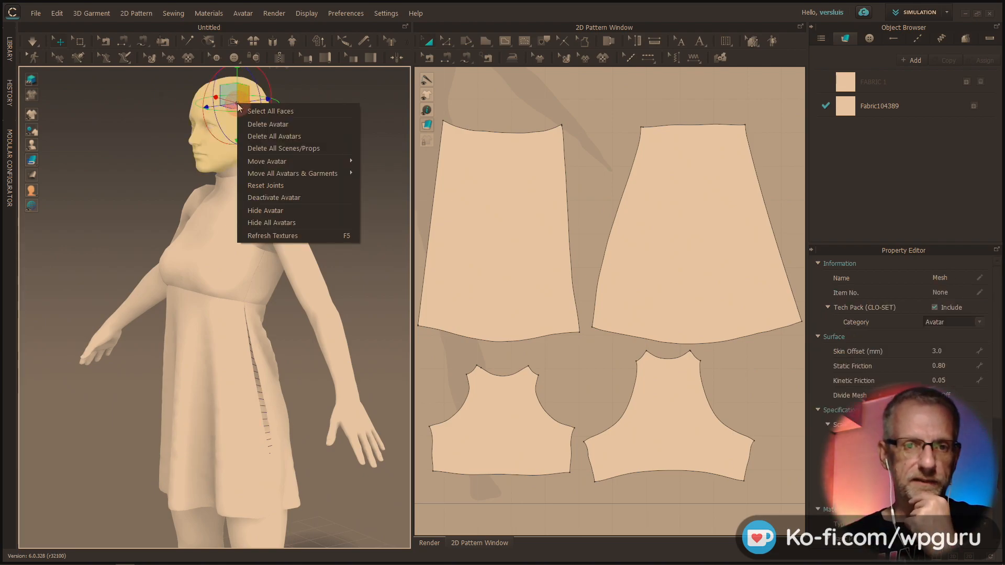
click(269, 111)
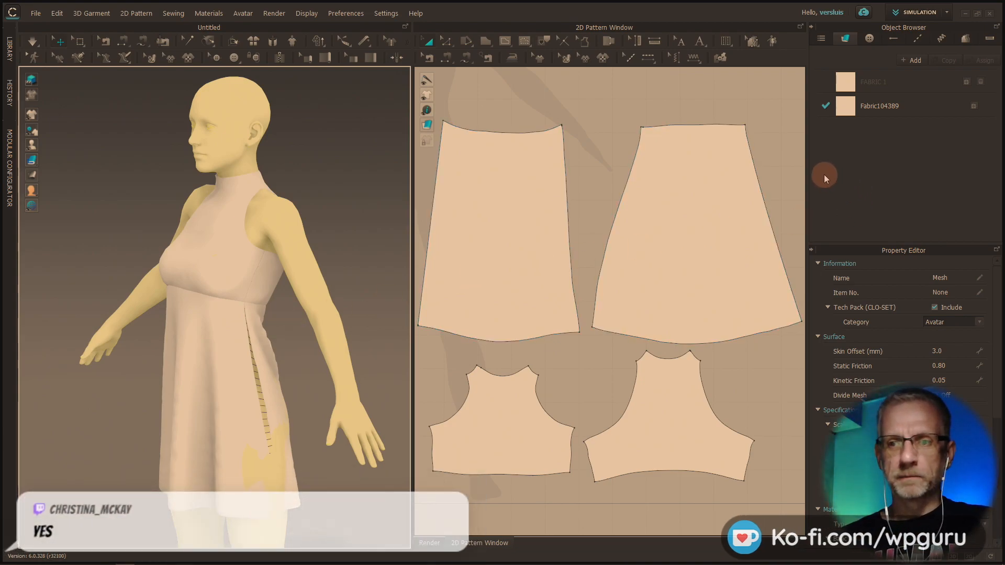
scroll(864, 309, down, 10)
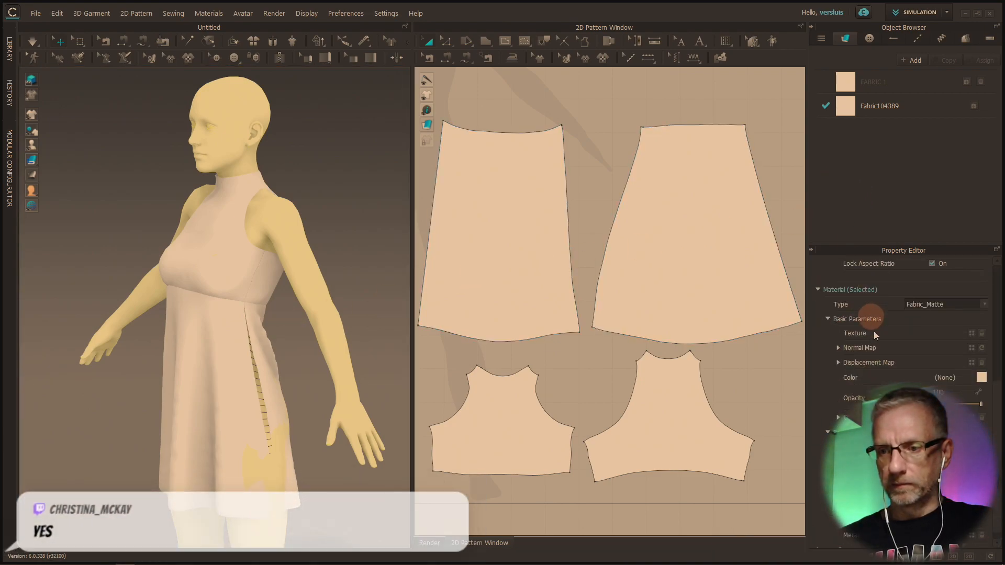
click(983, 379)
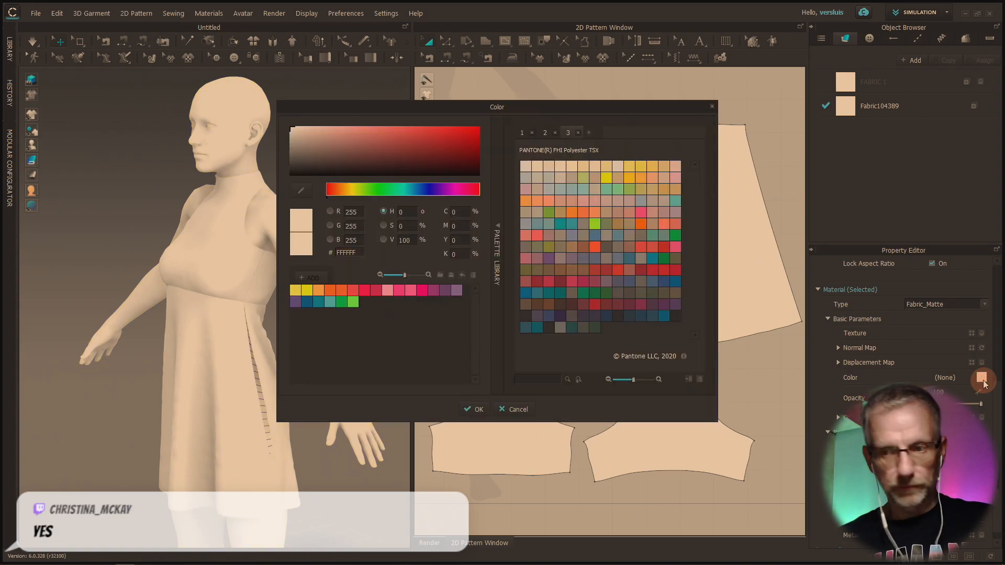
click(570, 316)
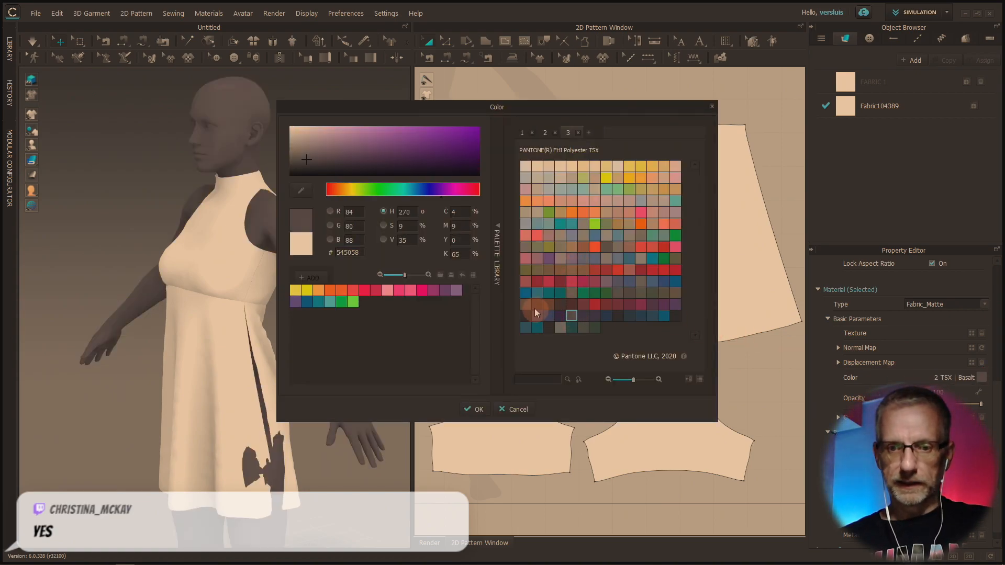
click(559, 328)
click(570, 316)
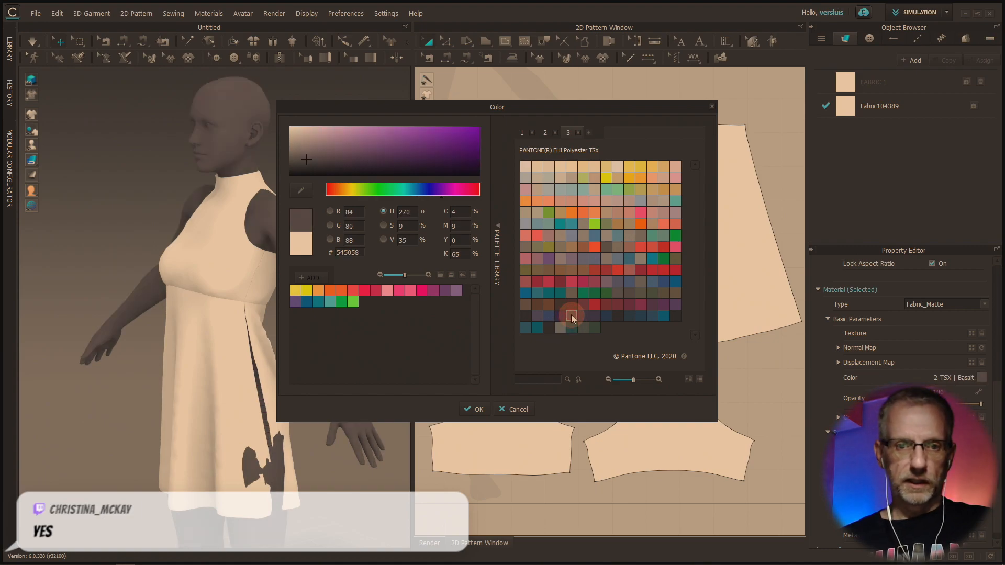
click(477, 408)
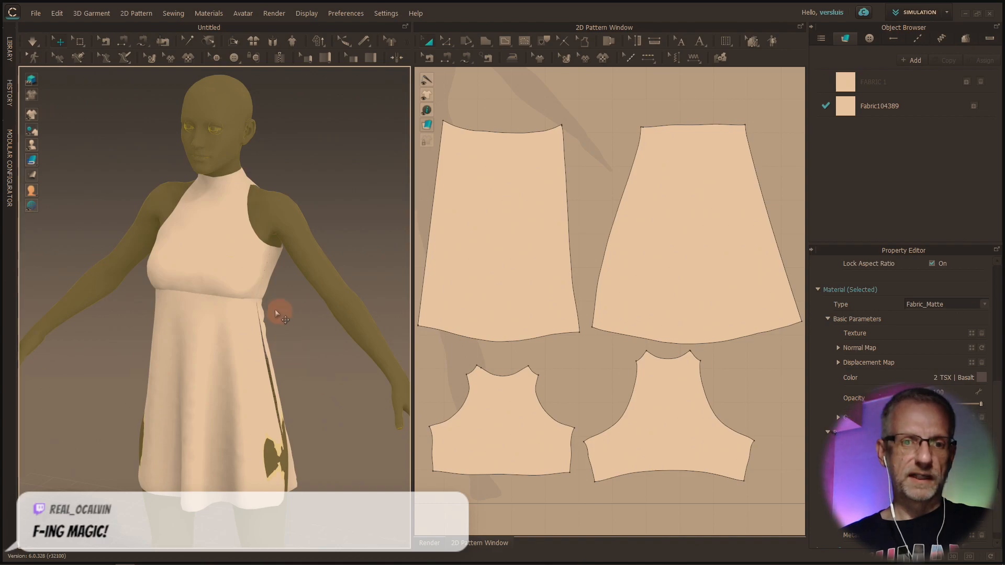
Set the simulation mode to Fast (GPU) and try to simulate the dress on the avatar
click(237, 335)
right_drag(334, 367, 111, 167)
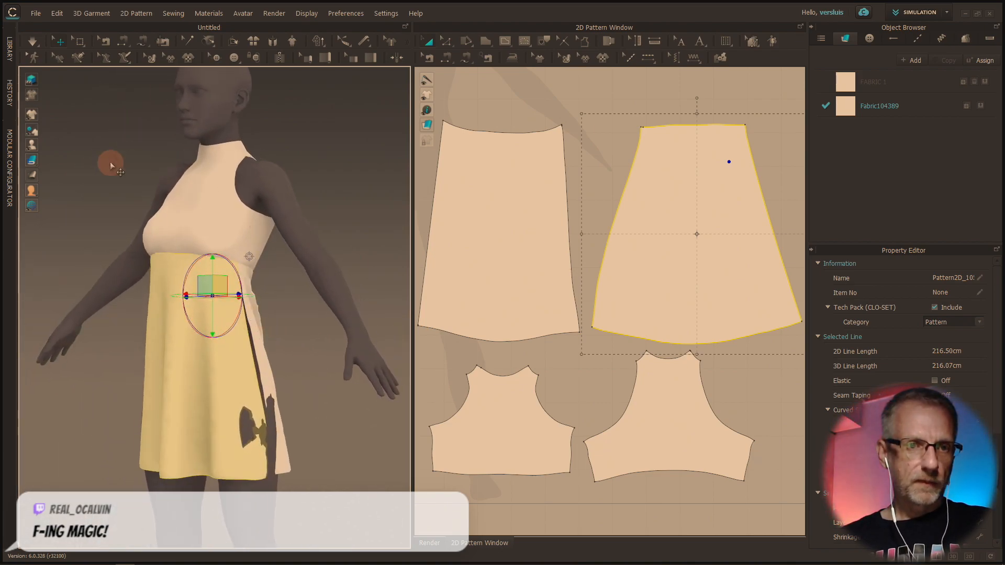
click(31, 42)
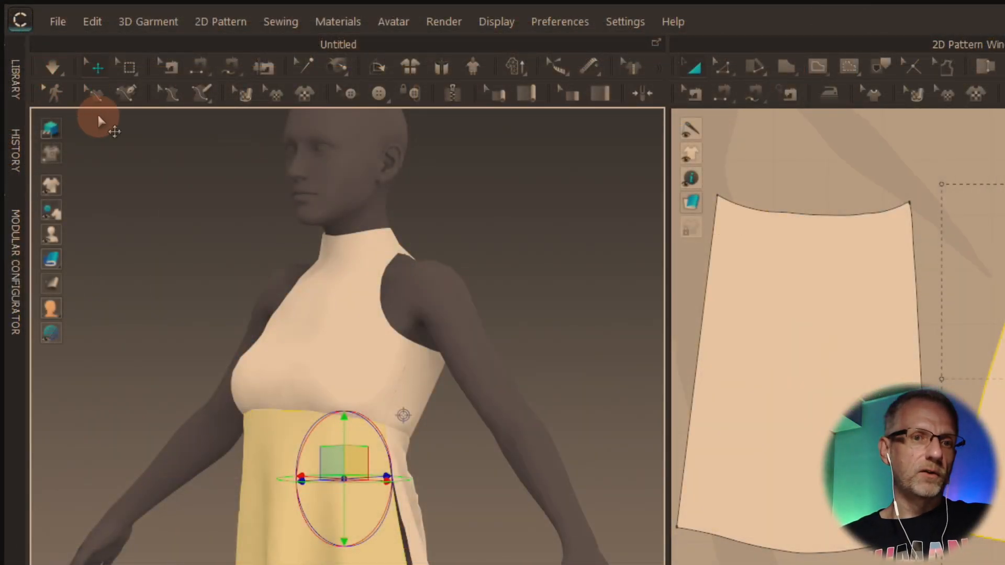
drag(61, 67, 156, 97)
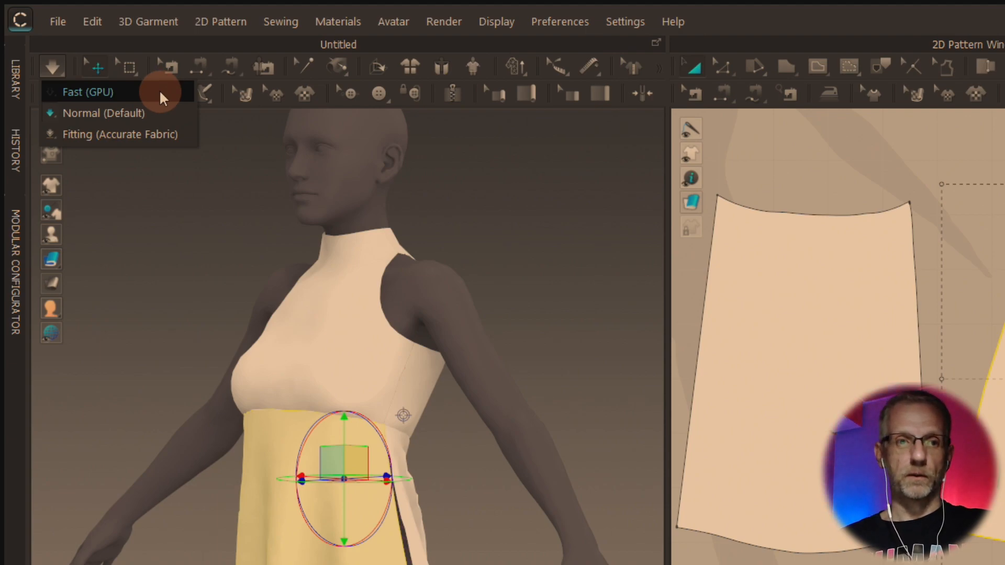
drag(159, 92, 175, 149)
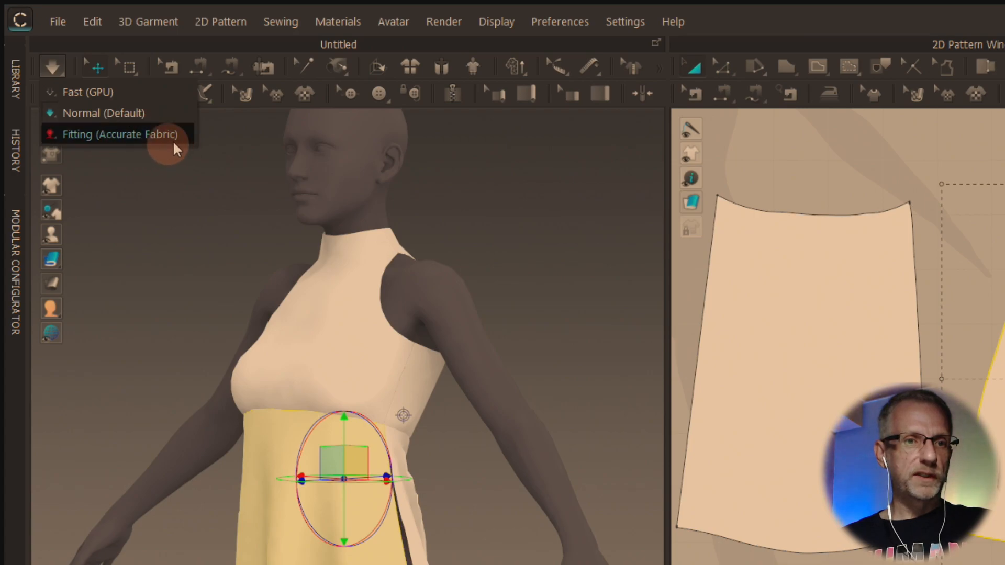
click(183, 112)
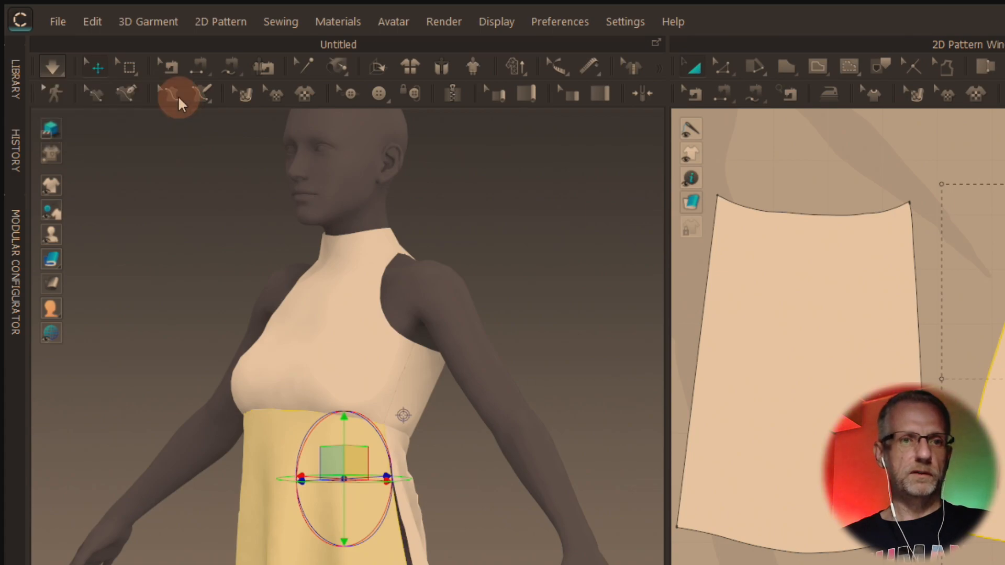
click(49, 68)
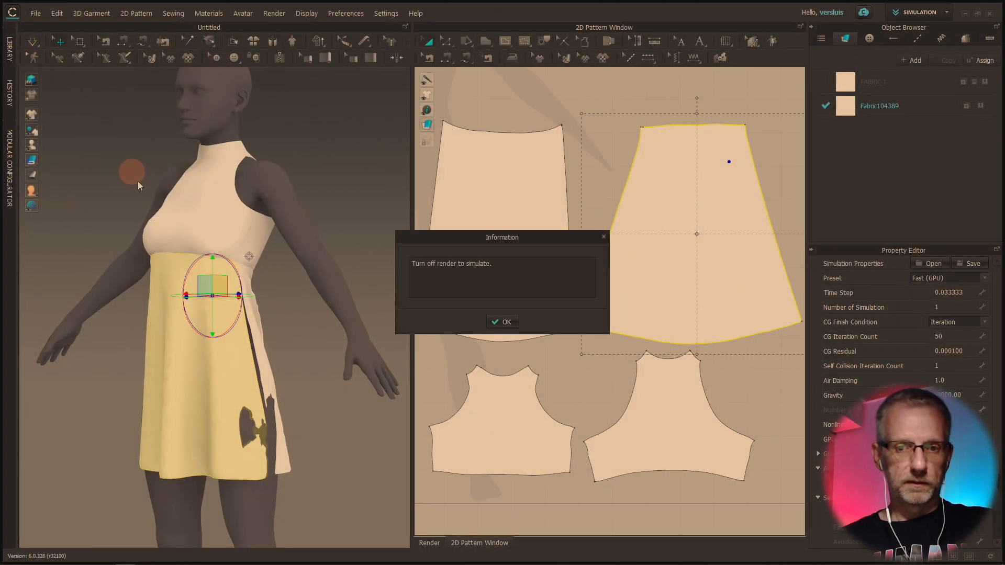
click(503, 320)
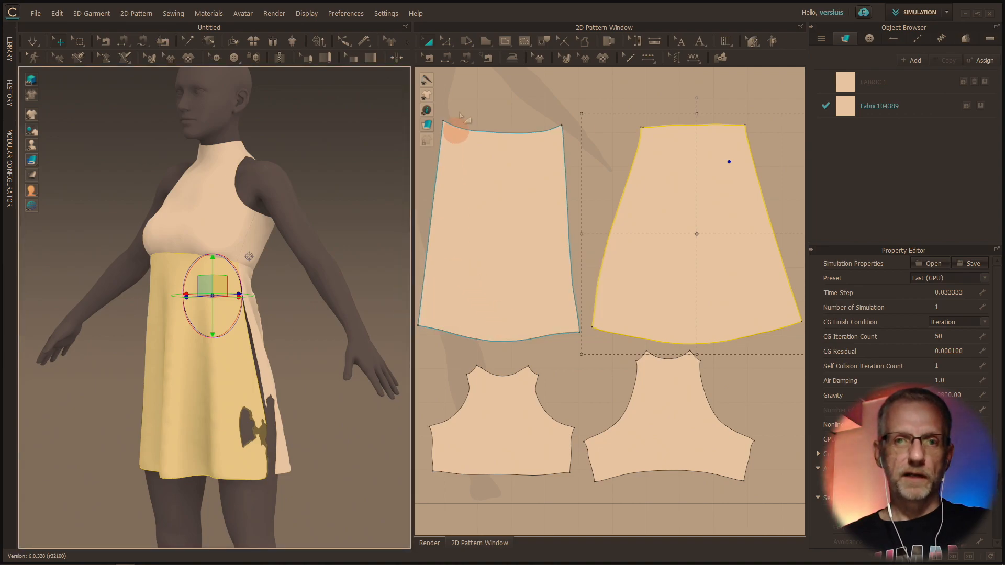
Turn off rendering and start simulating the dress on the avatar
click(430, 543)
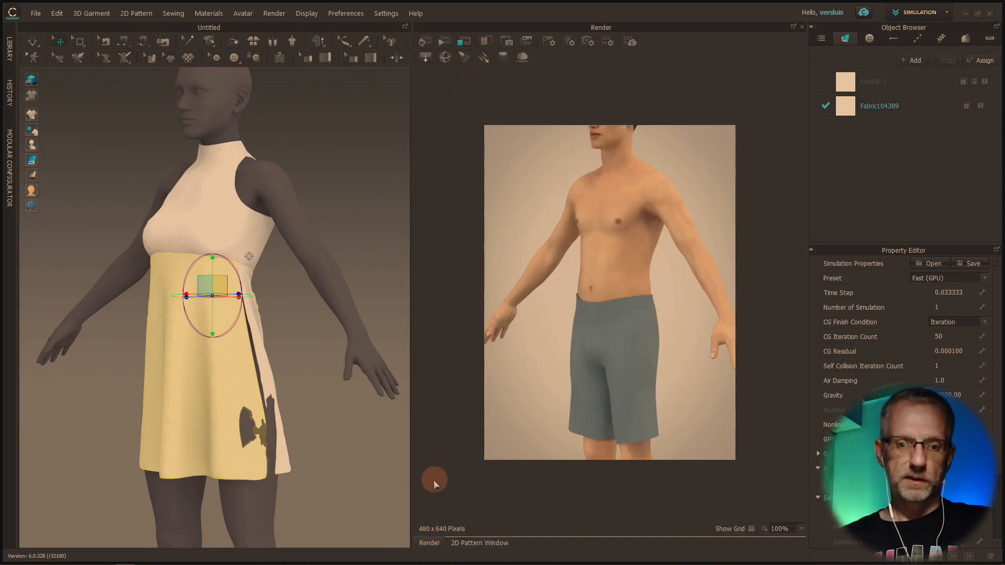
click(466, 543)
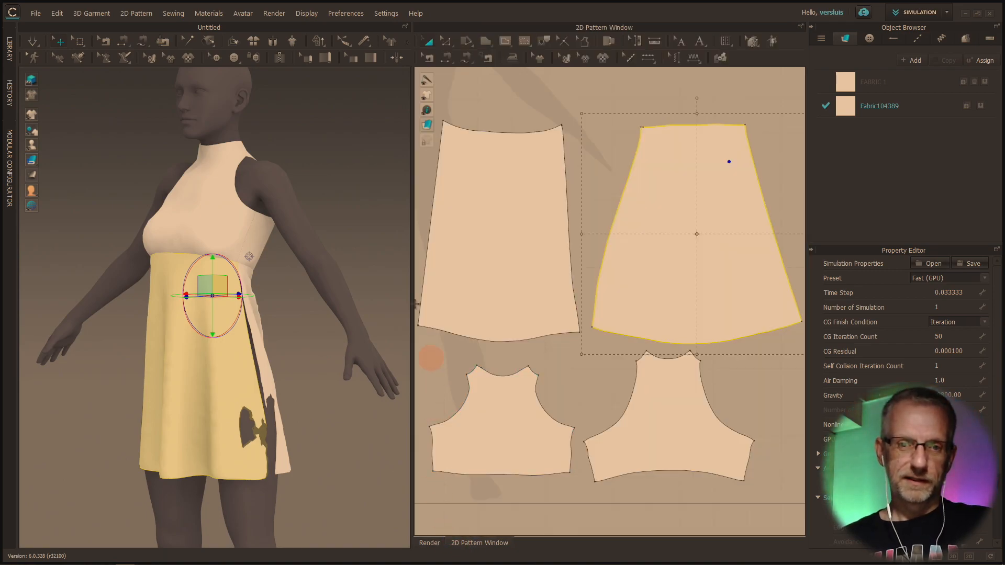
click(29, 42)
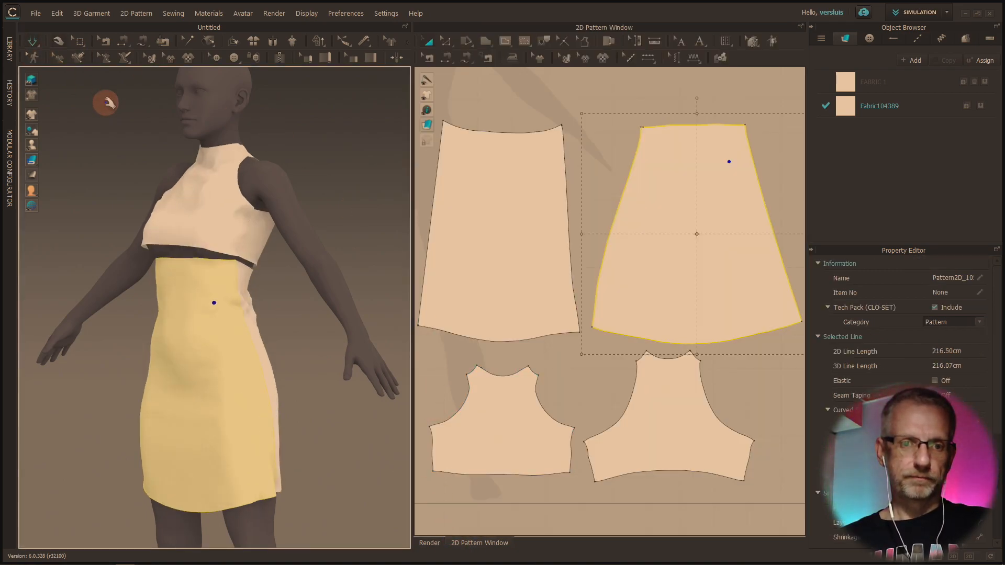
Tug both sides of the front skirt piece during the simulation to adjust its drape over the avatar's hips
mouse_move(157, 292)
right_down()
mouse_move(180, 307)
mouse_move(382, 294)
mouse_move(385, 305)
mouse_move(219, 314)
mouse_move(146, 300)
right_up()
drag(251, 391, 219, 393)
right_drag(226, 399, 300, 404)
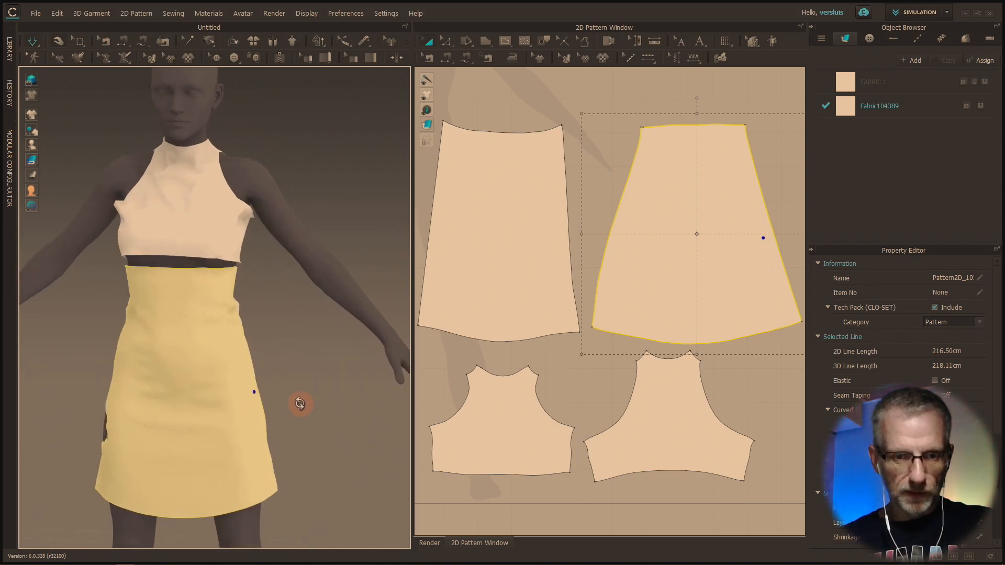
mouse_move(260, 413)
mouse_down()
mouse_move(325, 415)
mouse_move(251, 419)
mouse_up()
right_drag(251, 420, 329, 423)
mouse_move(131, 440)
mouse_down()
mouse_move(68, 449)
mouse_move(123, 445)
mouse_up()
right_drag(152, 426, 117, 383)
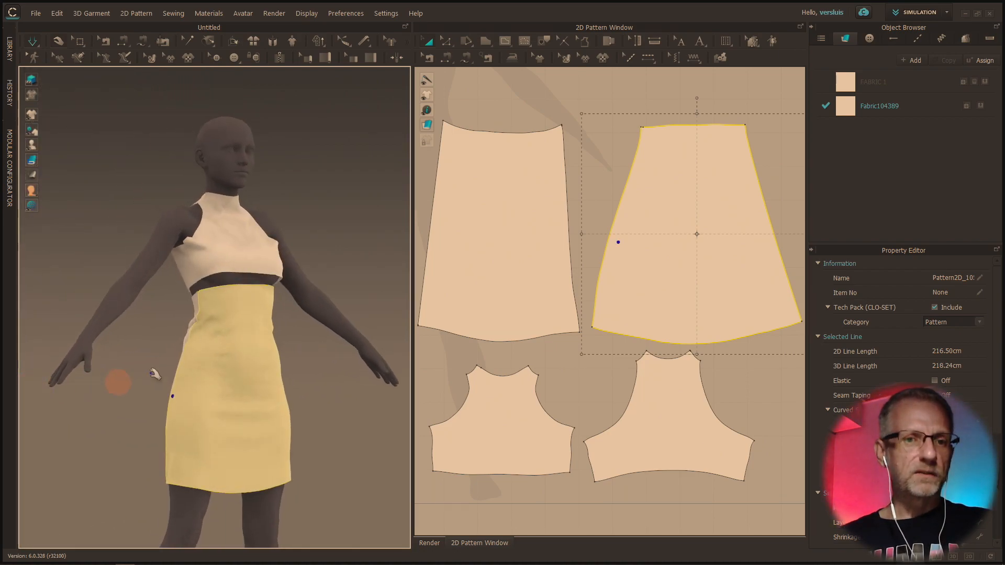
right_drag(168, 352, 194, 366)
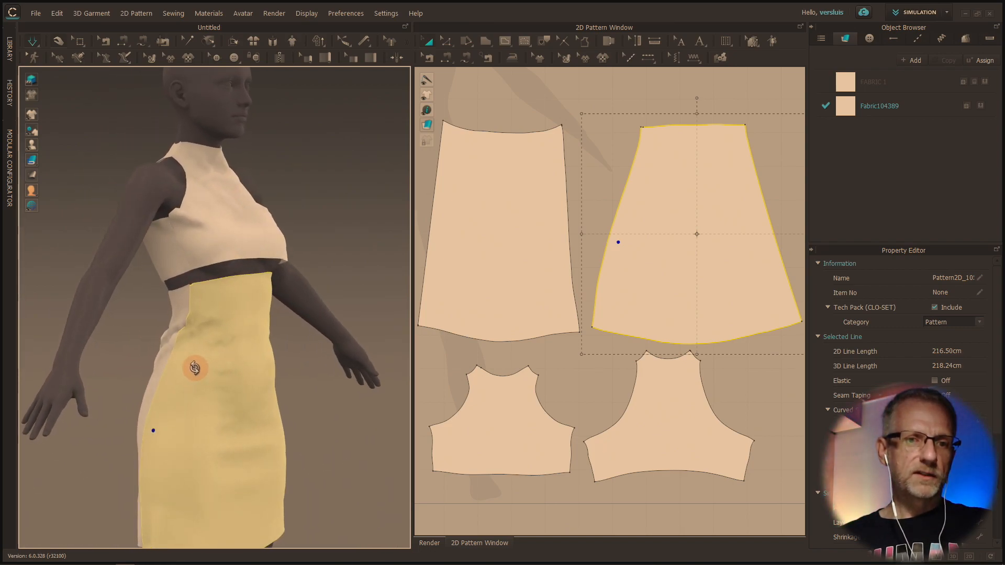
Pull the front bodice piece down toward the skirt, inspect the waist gap from all around, and stop the simulation
click(233, 272)
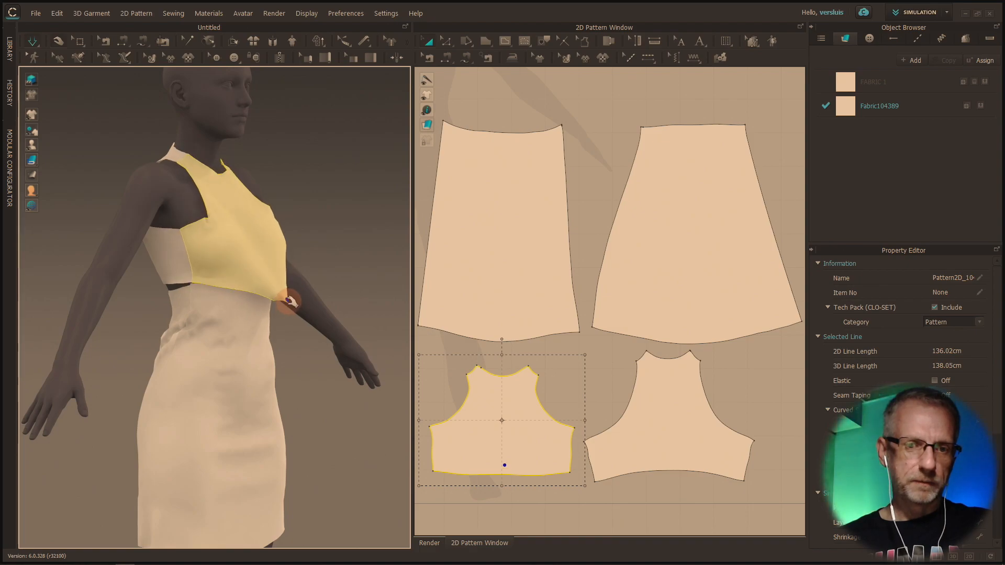
right_drag(289, 302, 168, 296)
right_drag(321, 259, 103, 285)
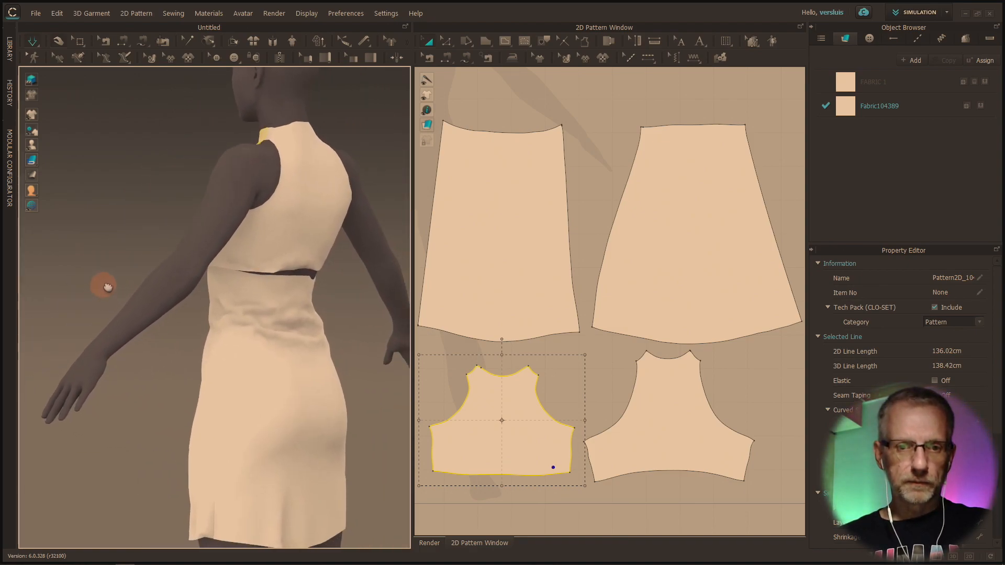
right_drag(202, 309, 318, 299)
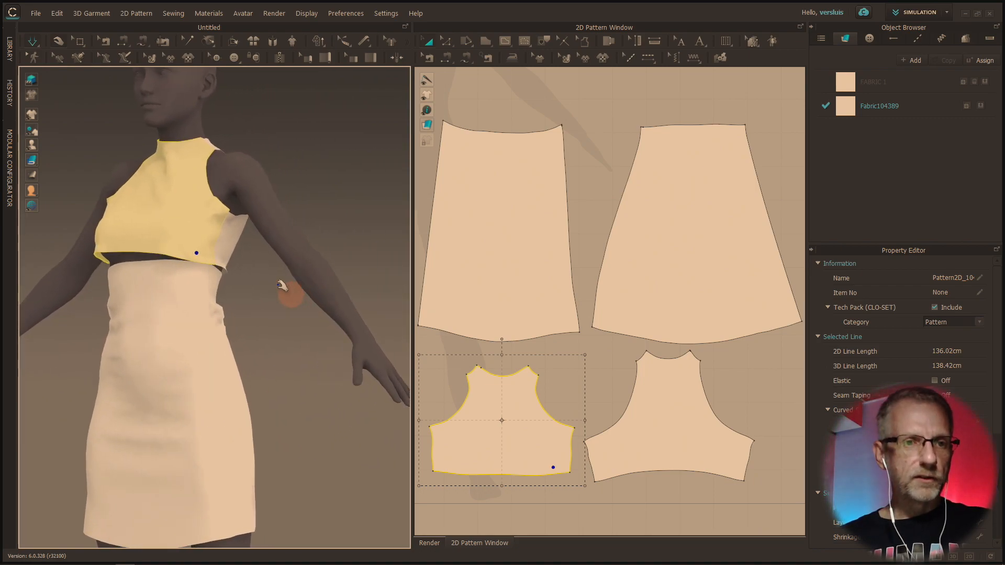
click(33, 43)
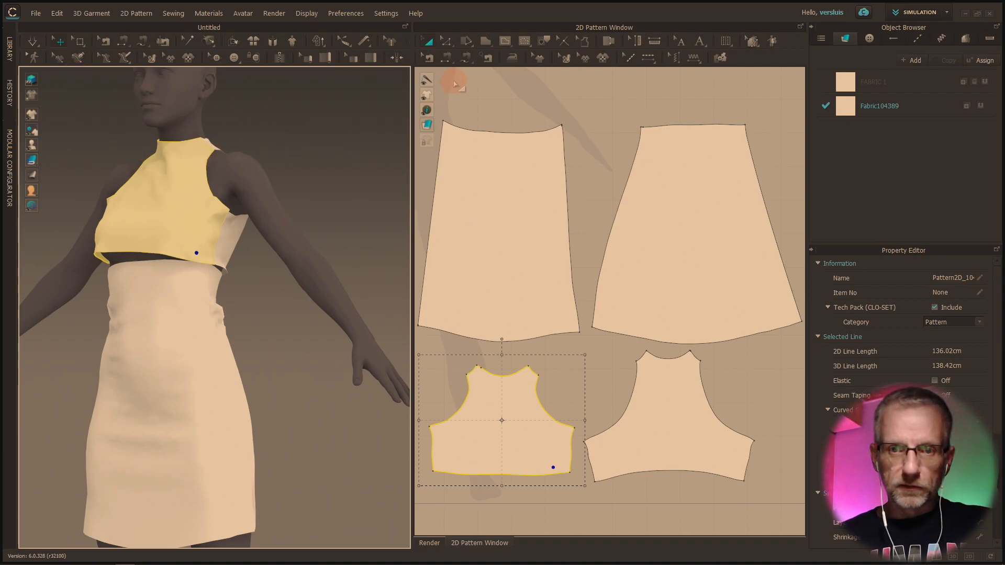
Check the hem and waist edges of the back skirt pattern piece by selecting each in turn
right_drag(314, 177, 359, 173)
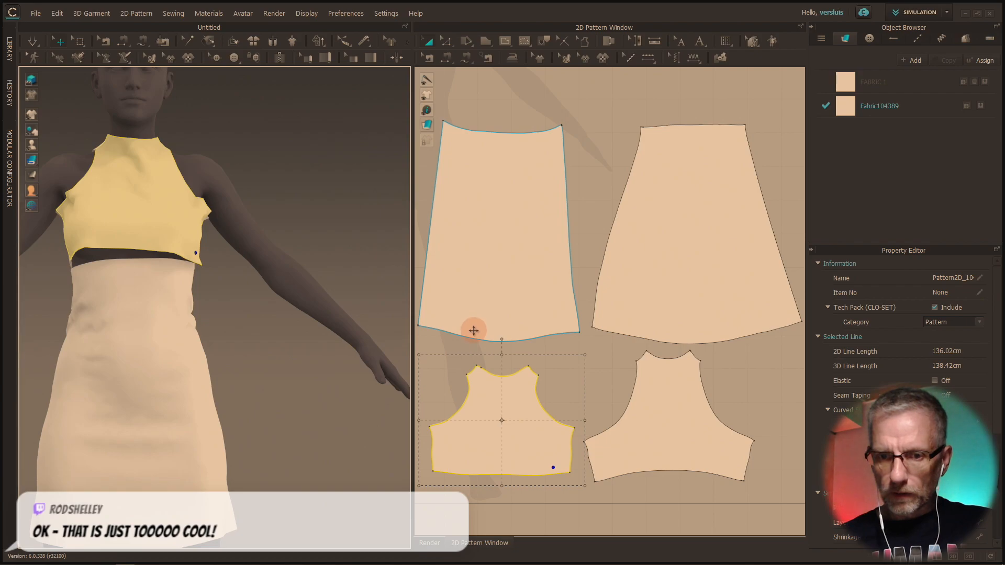
key(z)
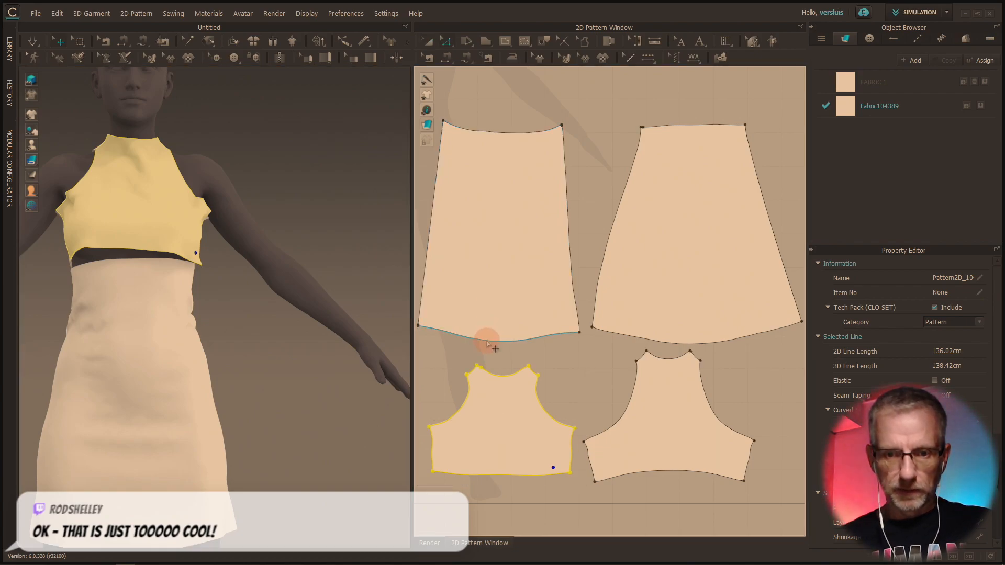
click(486, 341)
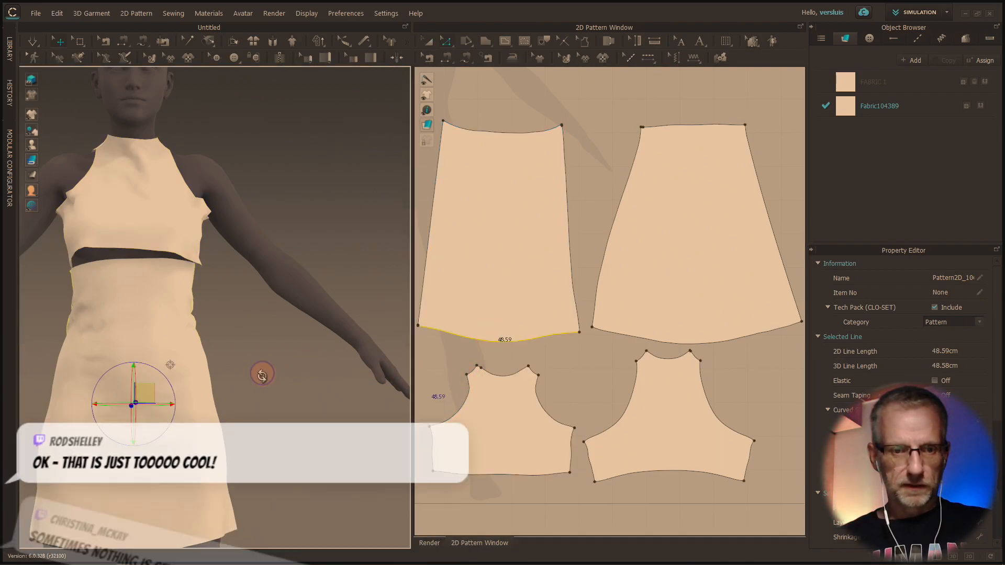
right_drag(262, 375, 275, 395)
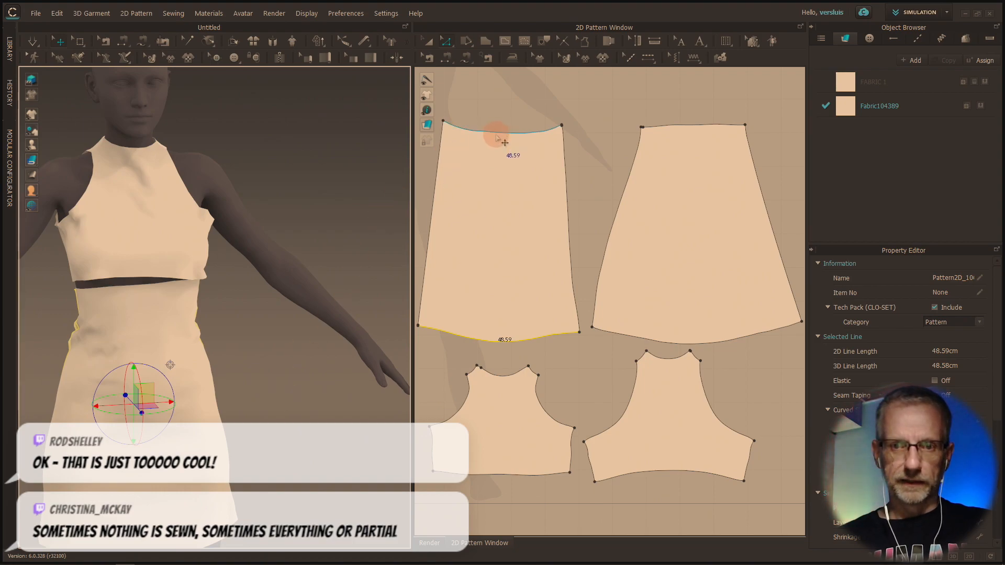
click(497, 134)
scroll(527, 206, down, 4)
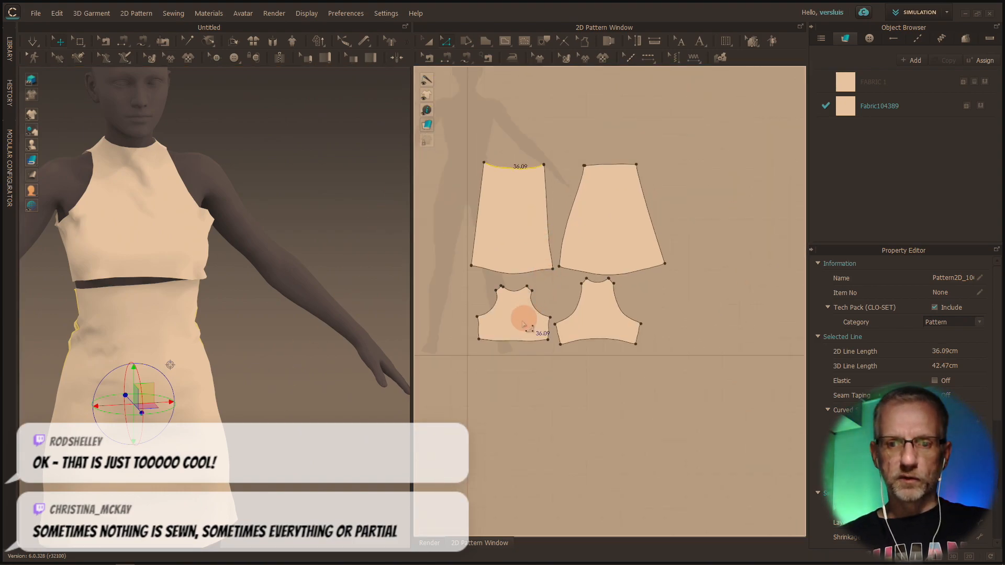
click(524, 325)
Select the front and back bodice pieces together and move them above the skirt pieces in the 2D pattern layout
click(428, 41)
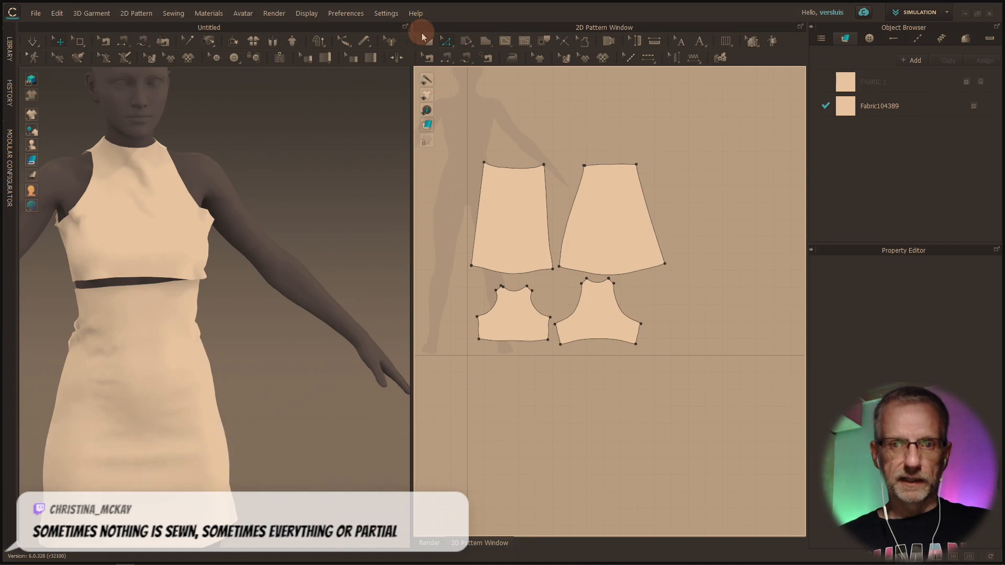
click(527, 301)
click(515, 313)
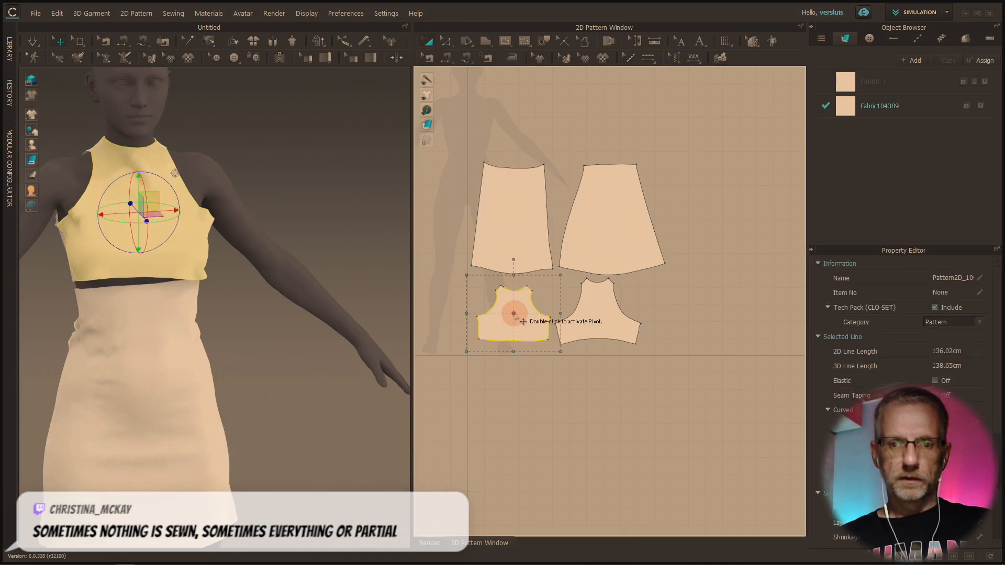
shift+click(597, 321)
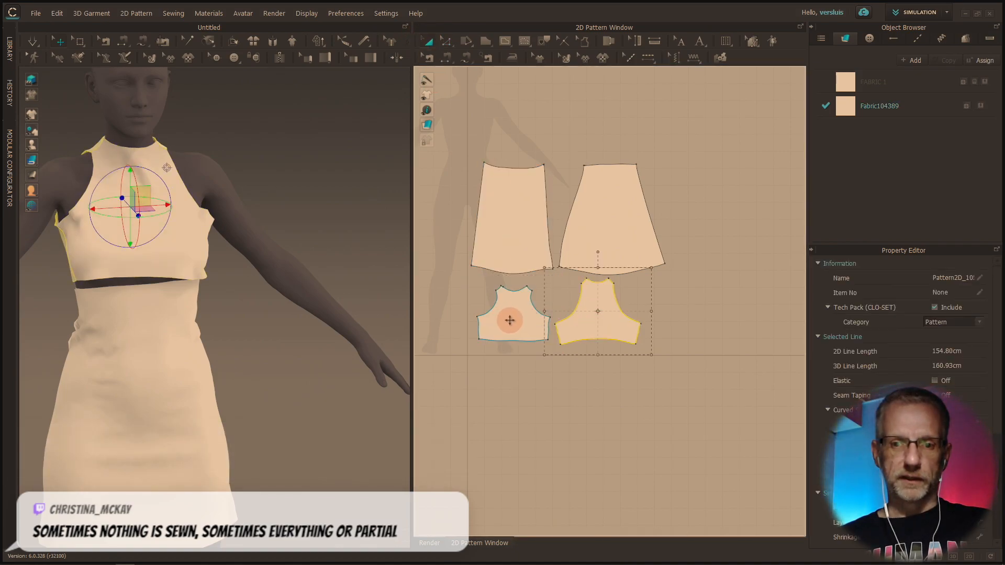
drag(512, 318, 514, 115)
middle_drag(474, 180, 497, 294)
Select all four pattern pieces and move them together so the leftmost column sits over the avatar's silhouette
drag(480, 177, 663, 368)
drag(750, 417, 522, 232)
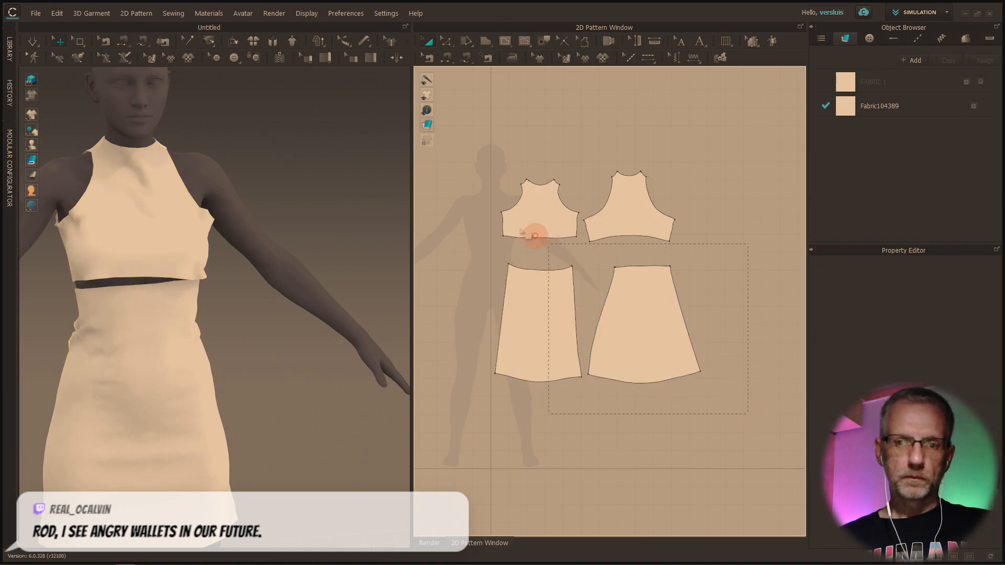
drag(478, 168, 478, 167)
drag(542, 288, 491, 316)
scroll(611, 371, up, 5)
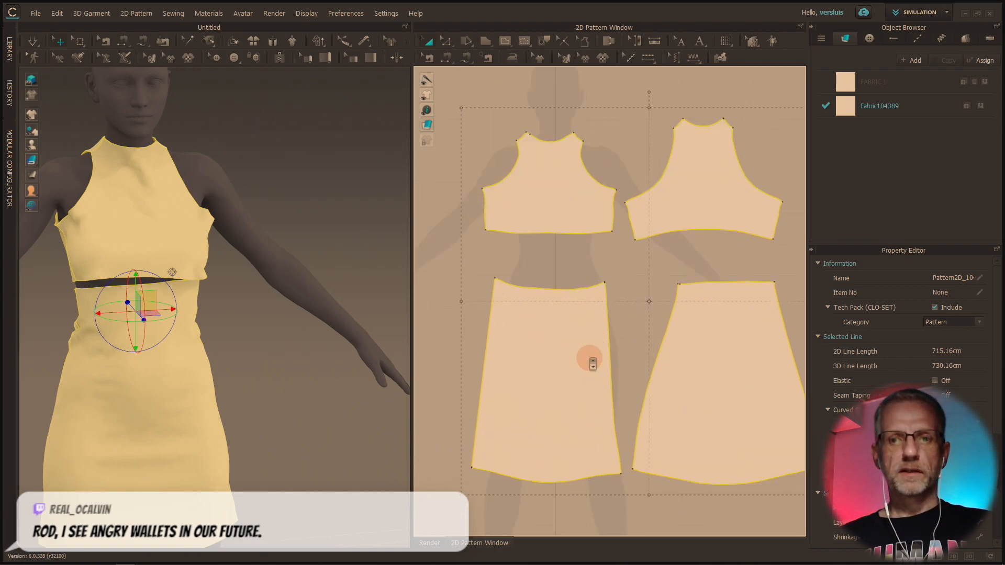
scroll(592, 361, down, 3)
scroll(589, 355, up, 1)
scroll(590, 355, down, 1)
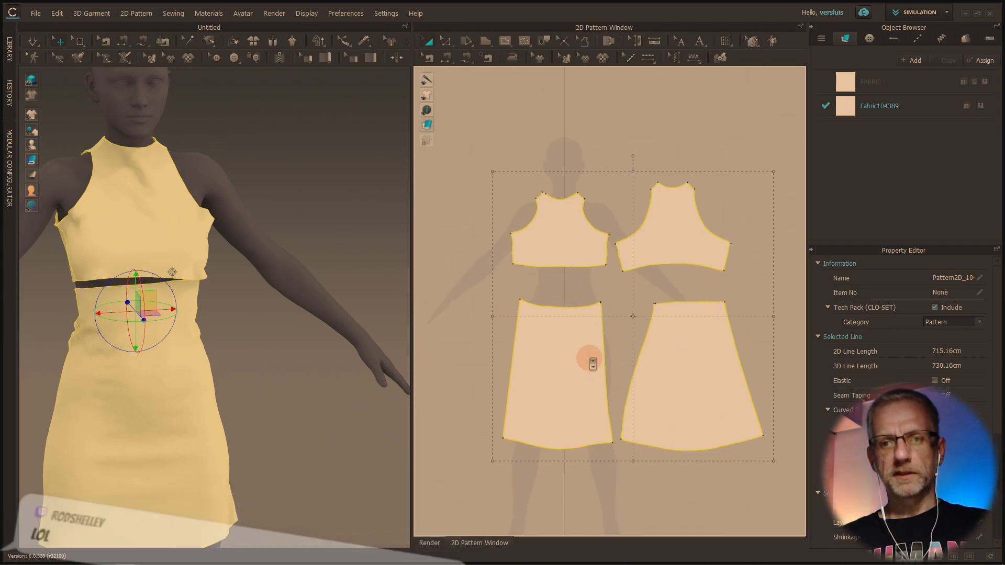
Select both skirt pieces and move them slightly up toward the bodice pieces in the 2D layout
click(479, 332)
click(534, 346)
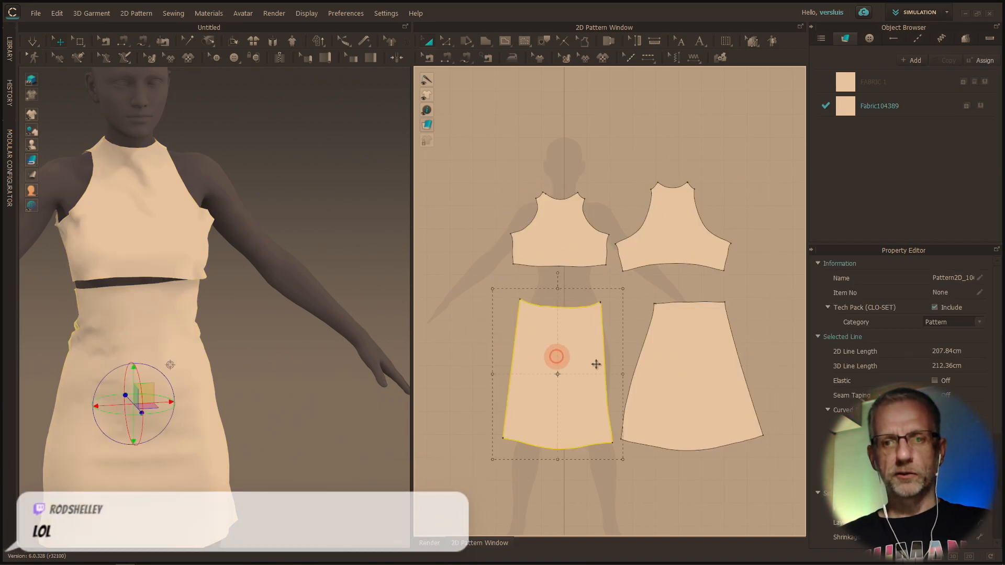
shift+click(649, 373)
drag(649, 374, 650, 364)
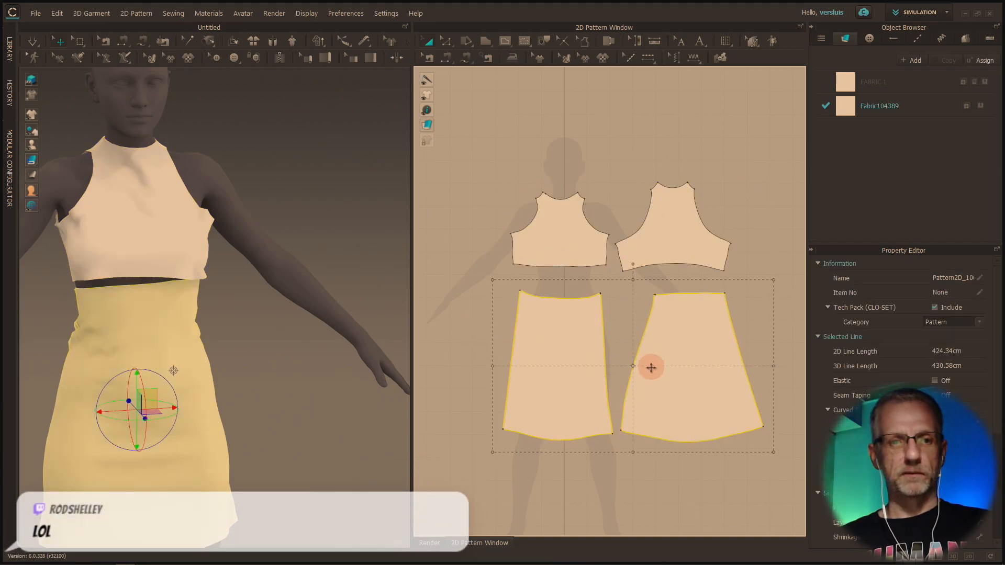
Select each skirt and bodice pattern piece in turn to check which part of the 3D dress it represents
click(547, 339)
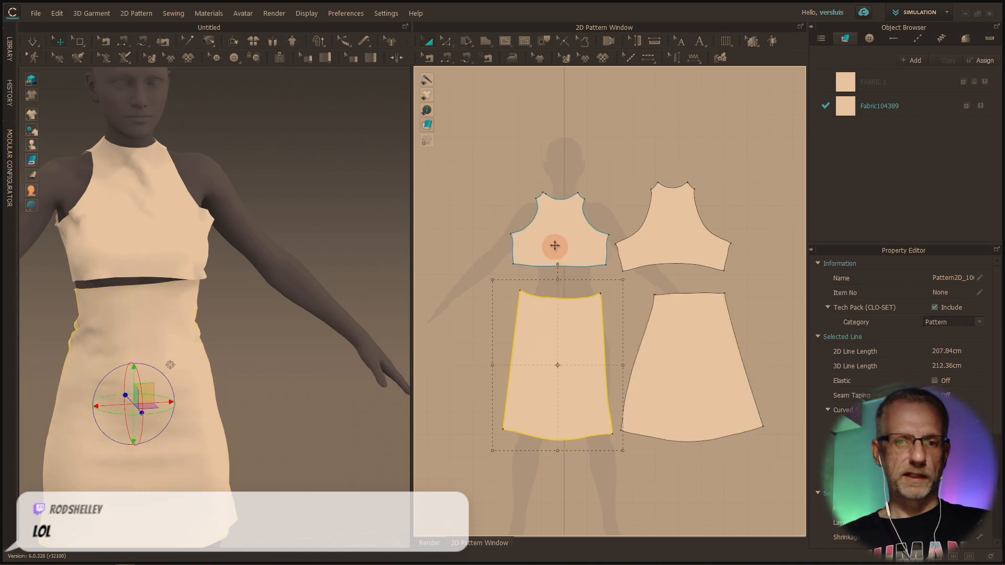
click(459, 343)
click(528, 365)
click(668, 376)
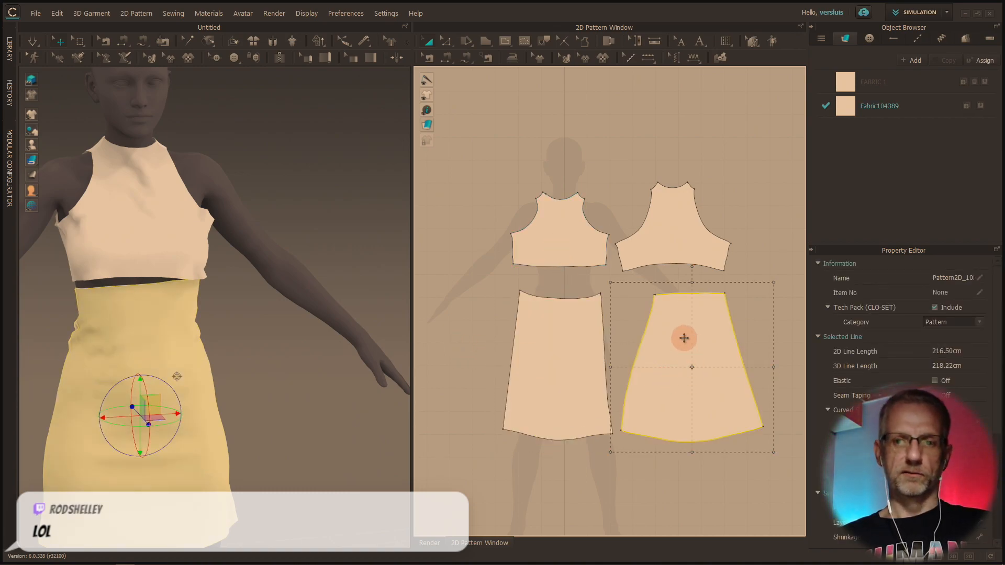
click(681, 231)
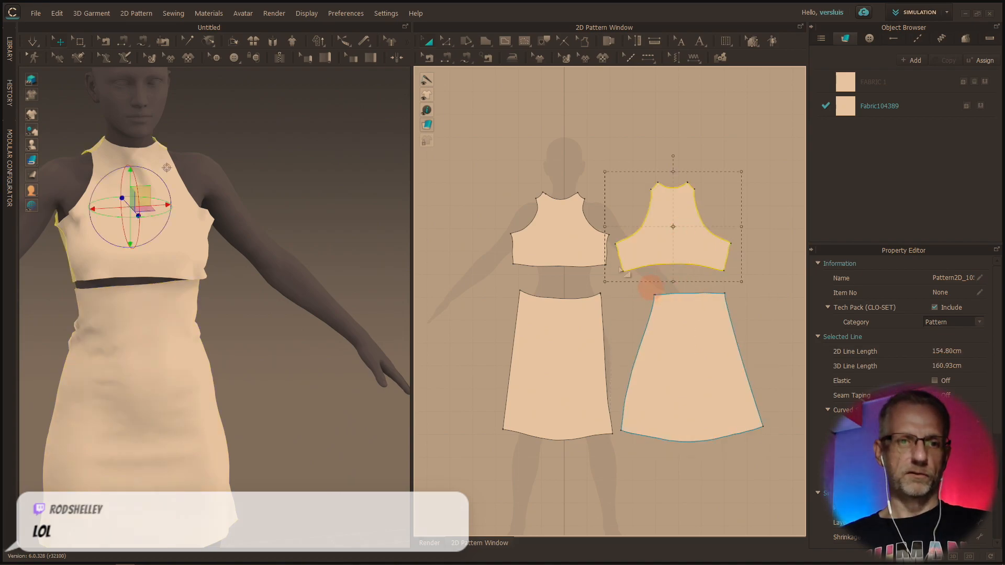
click(549, 230)
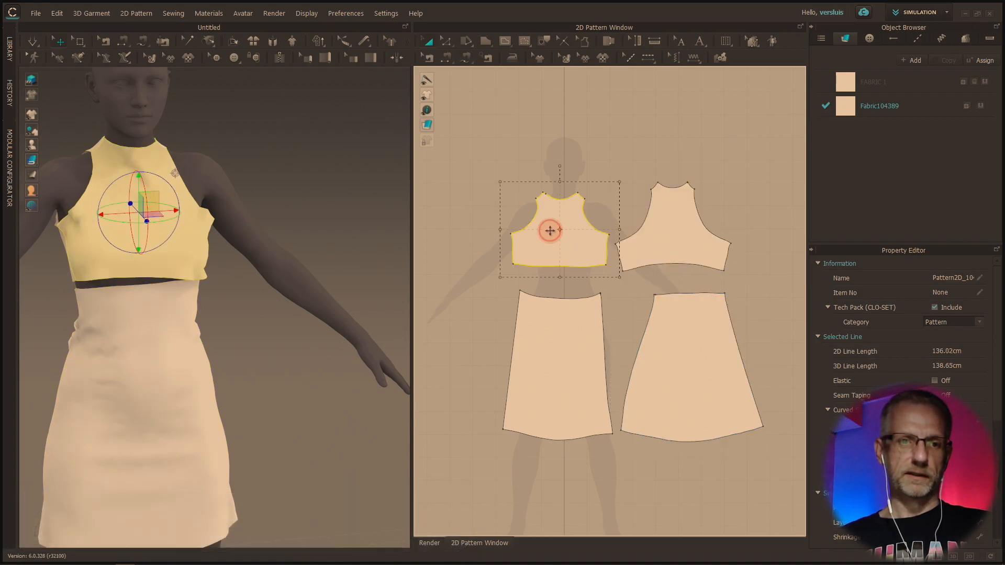
click(682, 260)
Move the back bodice and back skirt pieces aside, and center the front skirt piece beneath the front bodice
drag(665, 237, 727, 148)
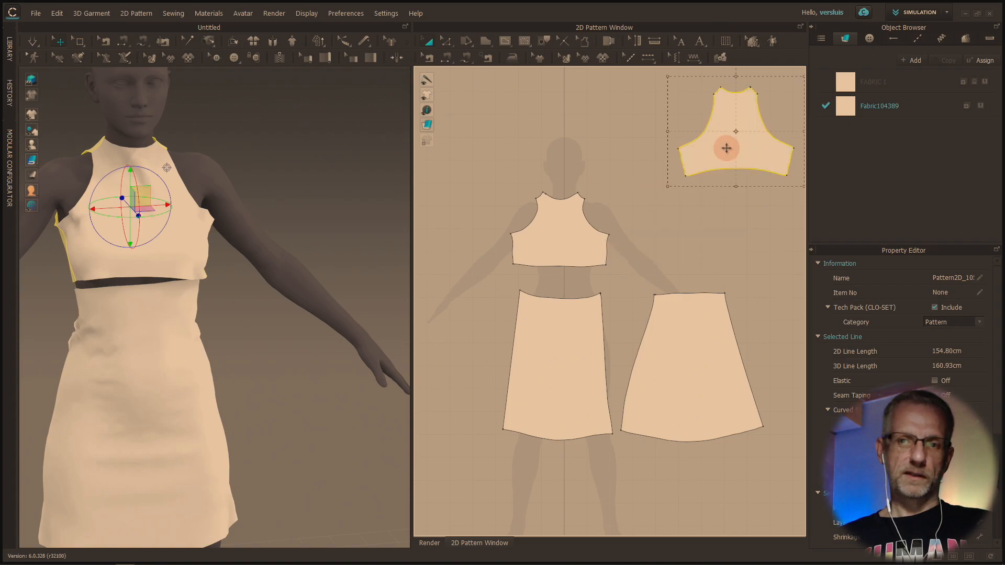
mouse_move(582, 253)
mouse_down()
mouse_move(624, 254)
mouse_move(579, 253)
mouse_up()
drag(567, 408, 396, 369)
drag(749, 351, 614, 334)
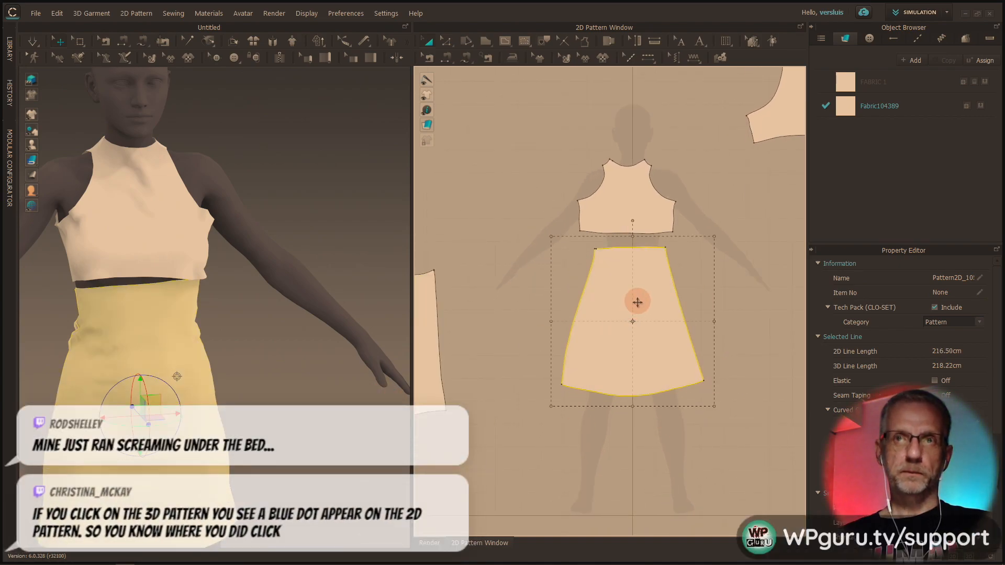
scroll(664, 323, down, 2)
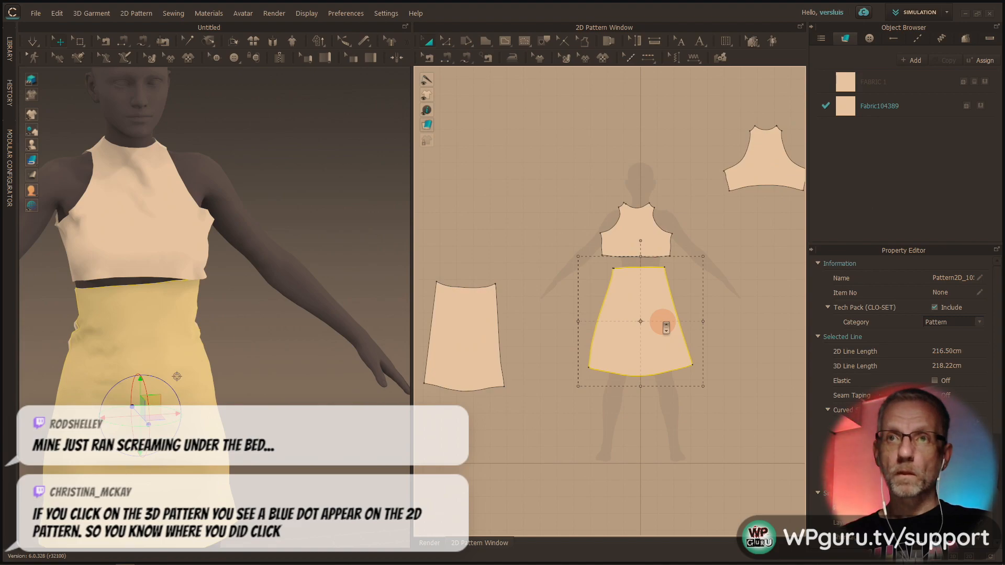
Place the back skirt piece beside the front skirt and align the back bodice piece just above it
drag(467, 332, 758, 315)
drag(752, 167, 743, 226)
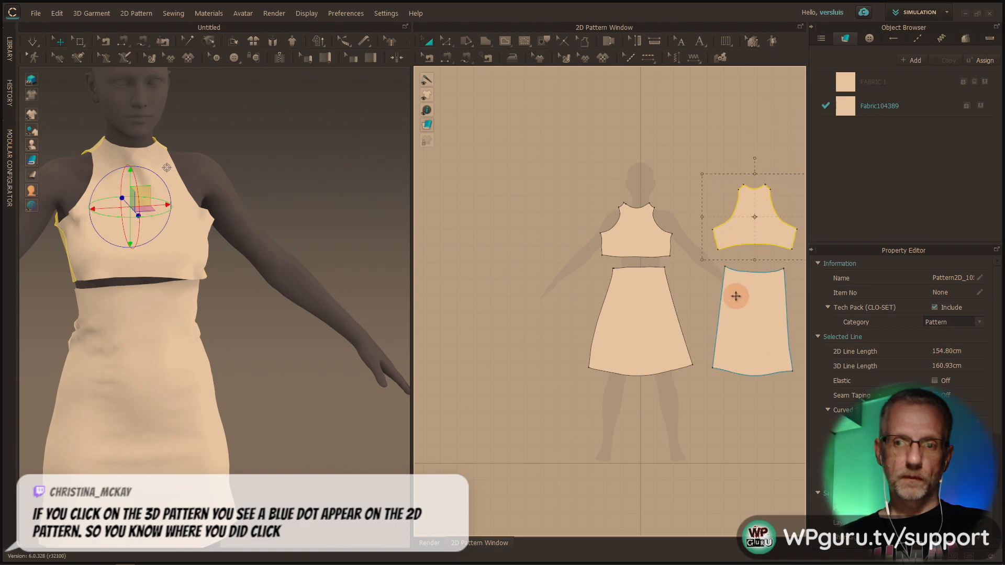
right_click(687, 315)
click(692, 297)
scroll(688, 307, up, 5)
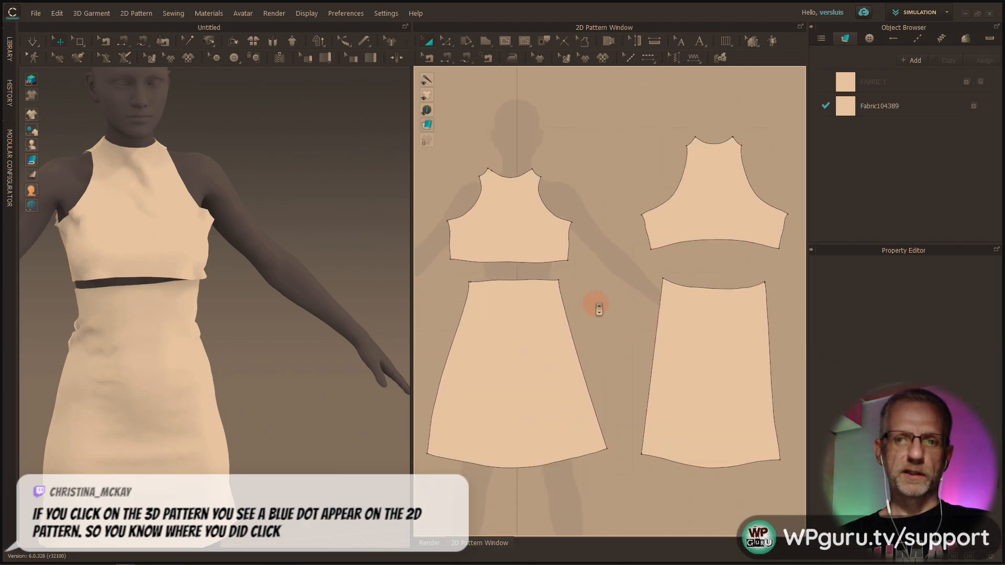
drag(713, 214, 716, 219)
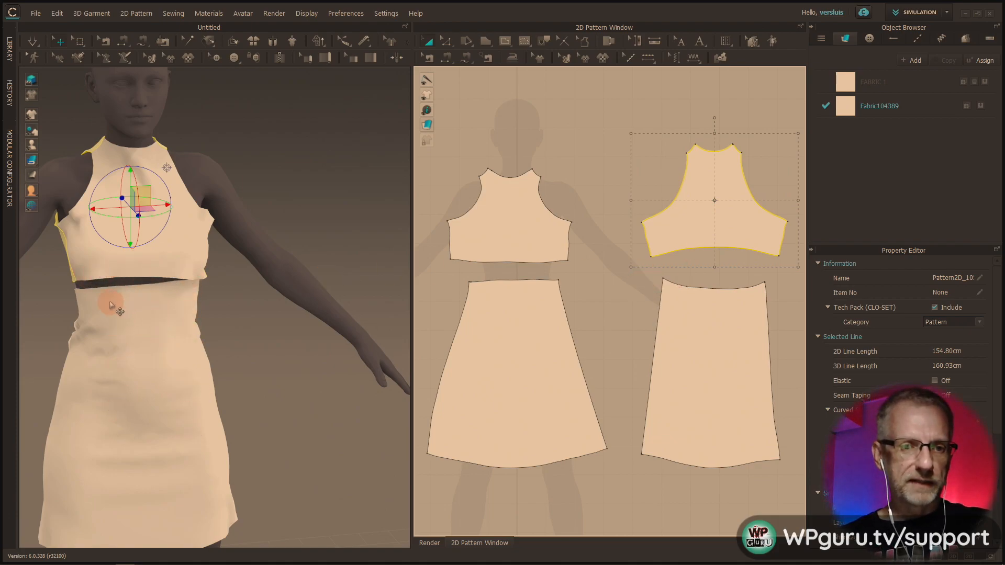
Pick points along the front skirt and front bodice waist edges in 3D to check their matching positions on the 2D pieces
scroll(105, 301, up, 2)
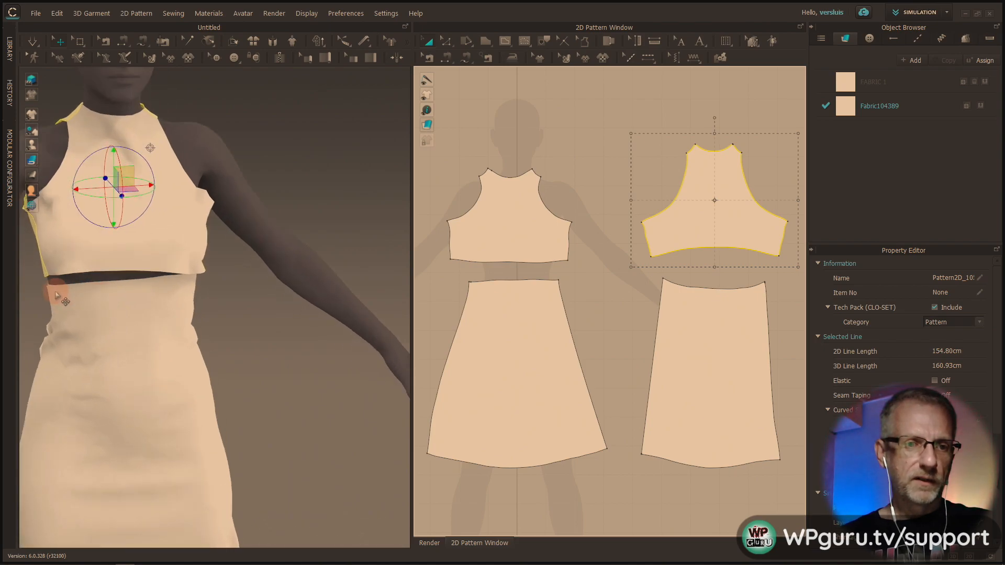
click(65, 294)
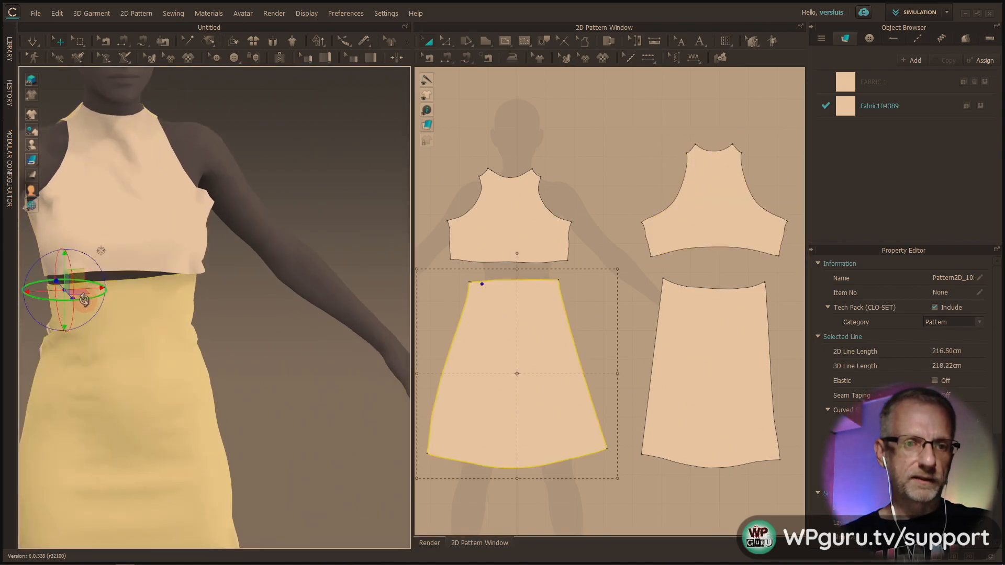
click(150, 293)
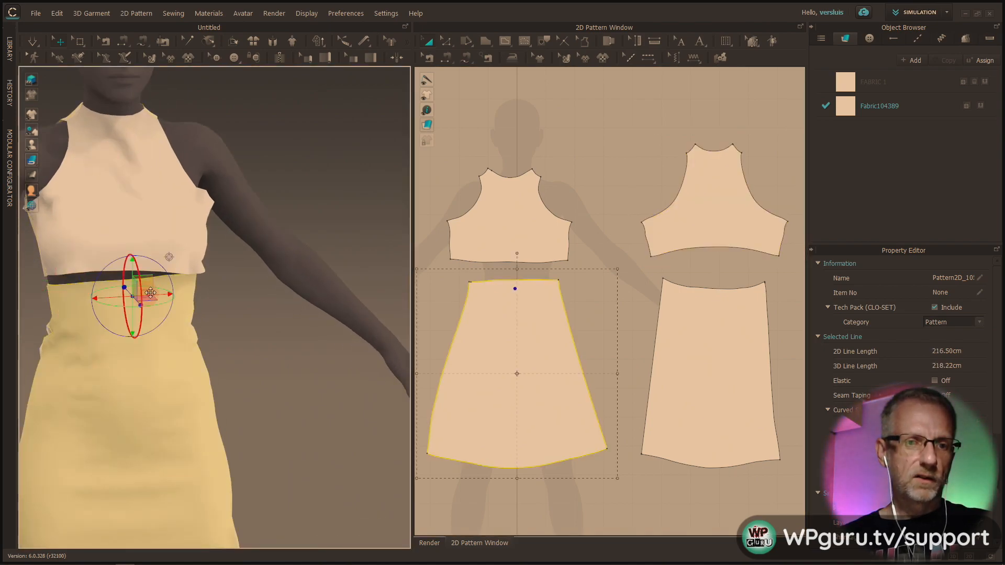
click(181, 286)
click(72, 299)
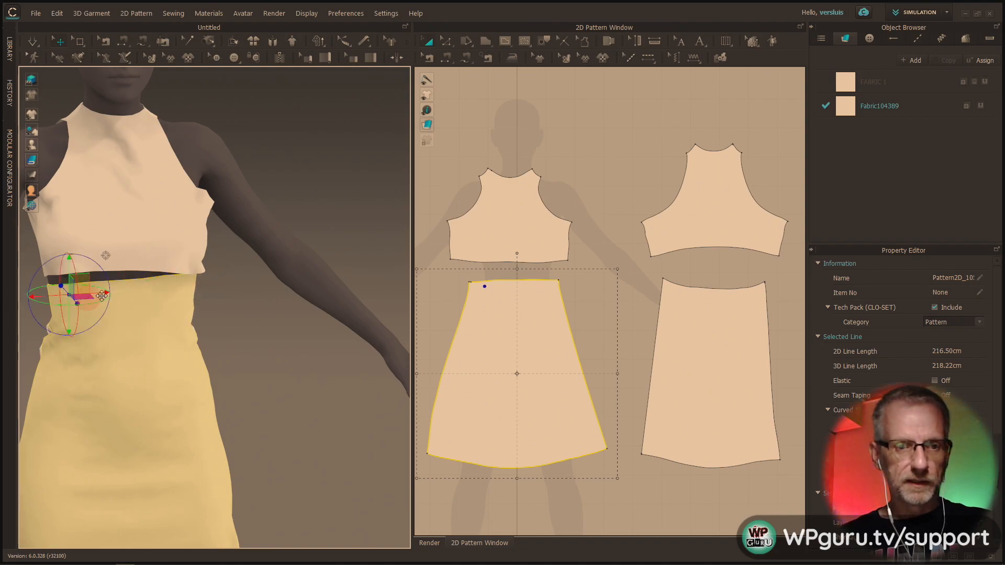
click(121, 291)
click(200, 295)
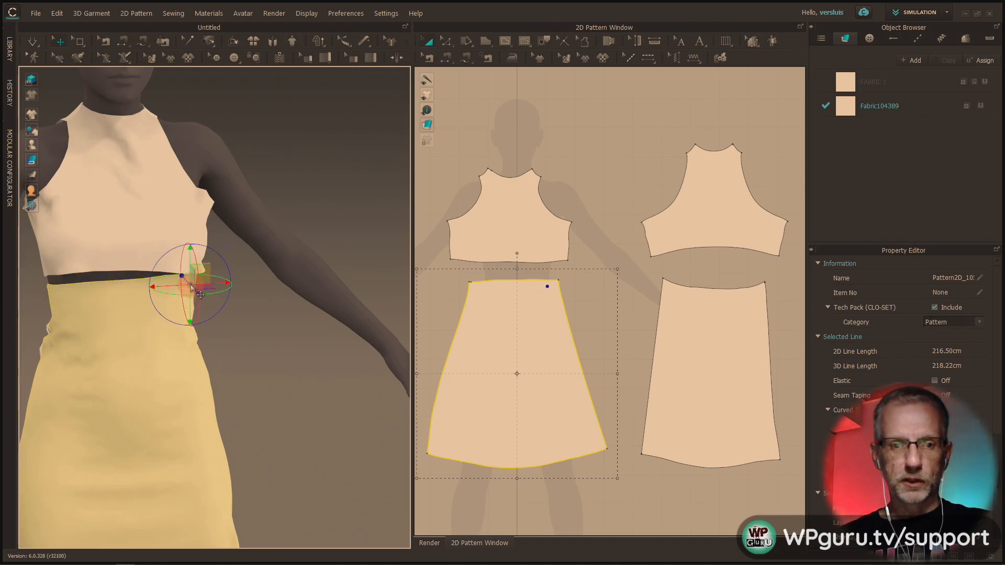
click(53, 267)
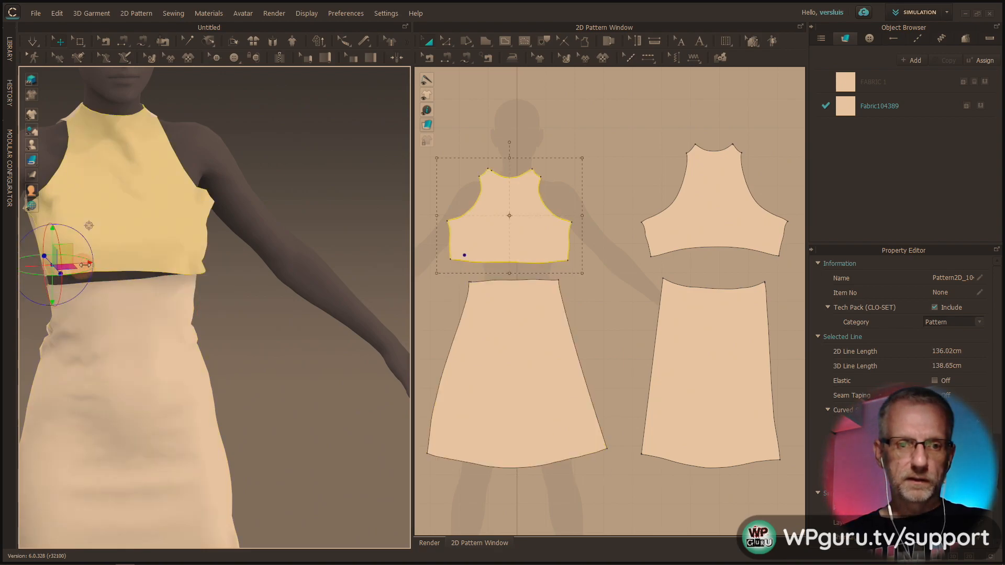
click(110, 264)
click(178, 272)
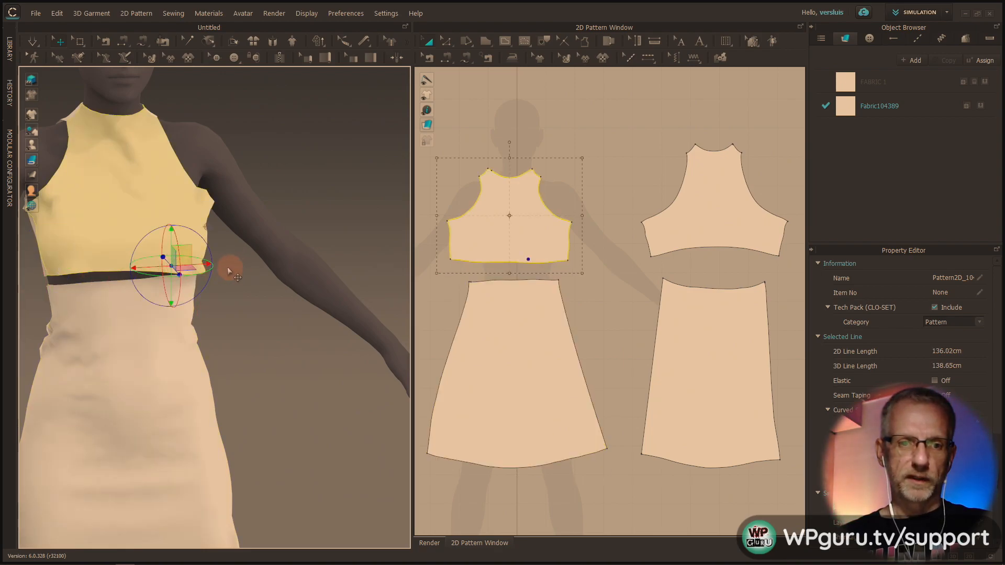
Sew the bottom edge of the front bodice to the waist edge of the front skirt with Segment Sewing
click(445, 58)
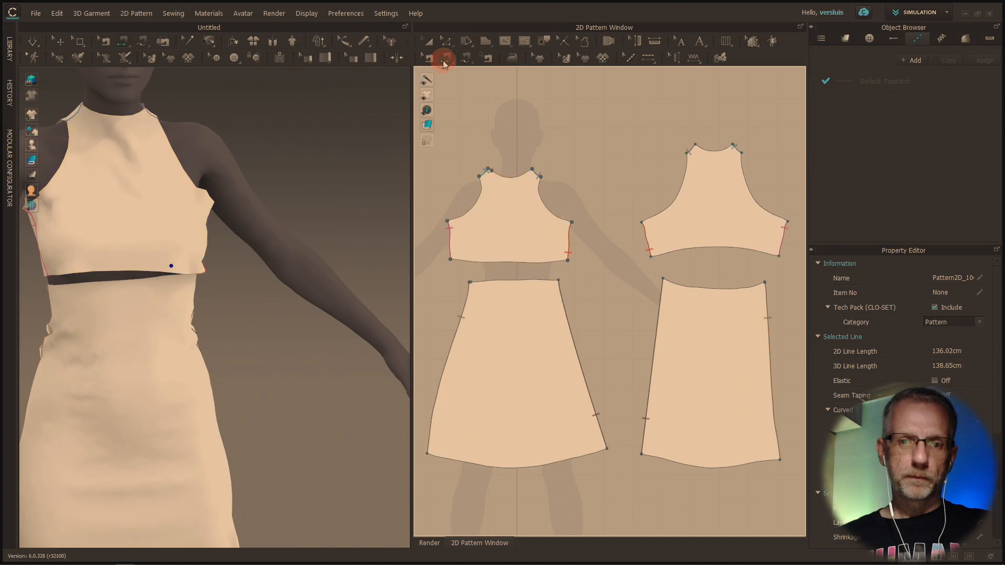
click(469, 261)
click(479, 283)
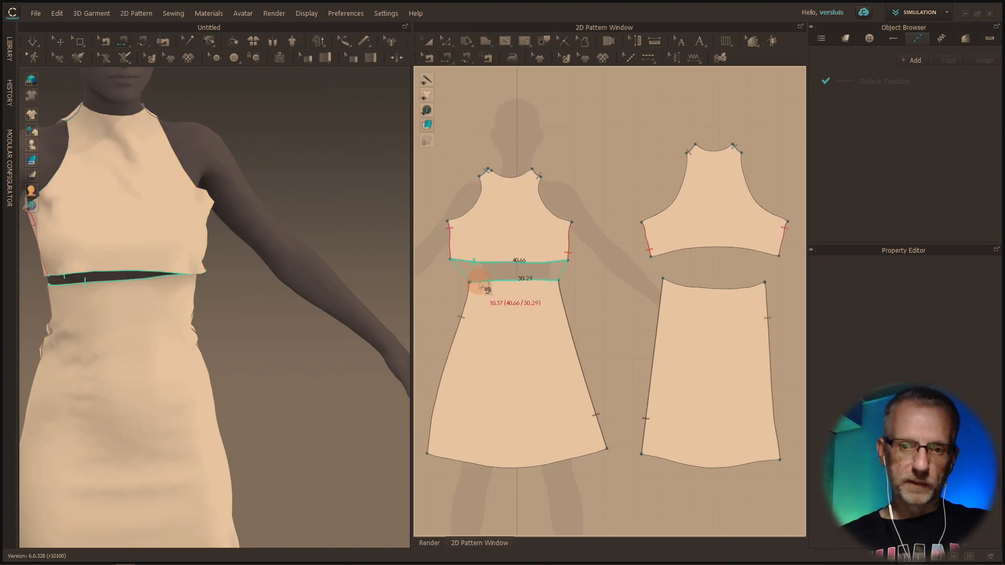
click(455, 296)
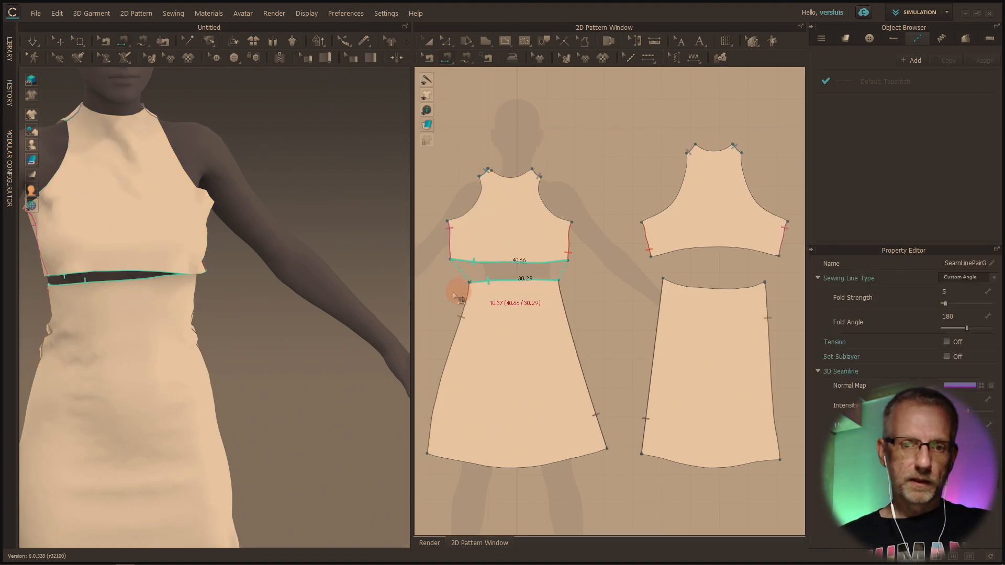
Inspect the dress from behind and pick the back bodice near the waist to check its orientation against the 2D pattern
mouse_move(213, 350)
right_down()
mouse_move(295, 344)
mouse_move(213, 338)
right_up()
click(230, 316)
click(427, 41)
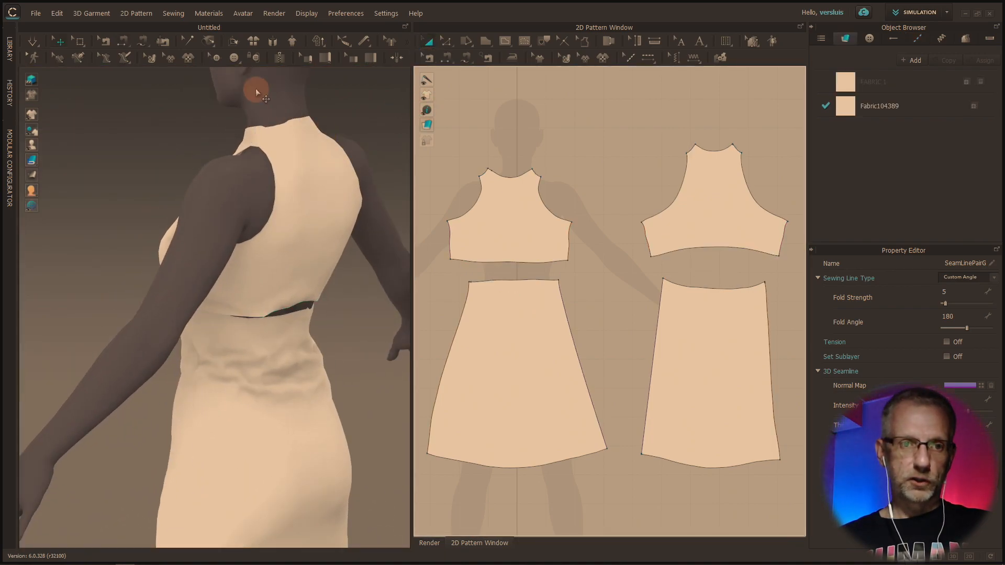
click(226, 305)
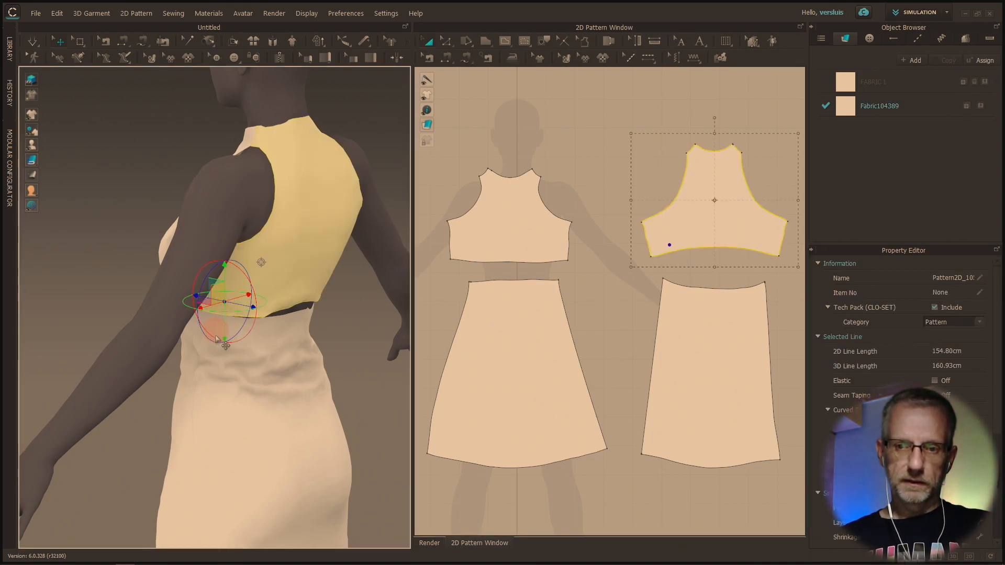
click(215, 359)
Sew the bottom edge of the back bodice to the waist edge of the back skirt with Segment Sewing
click(446, 62)
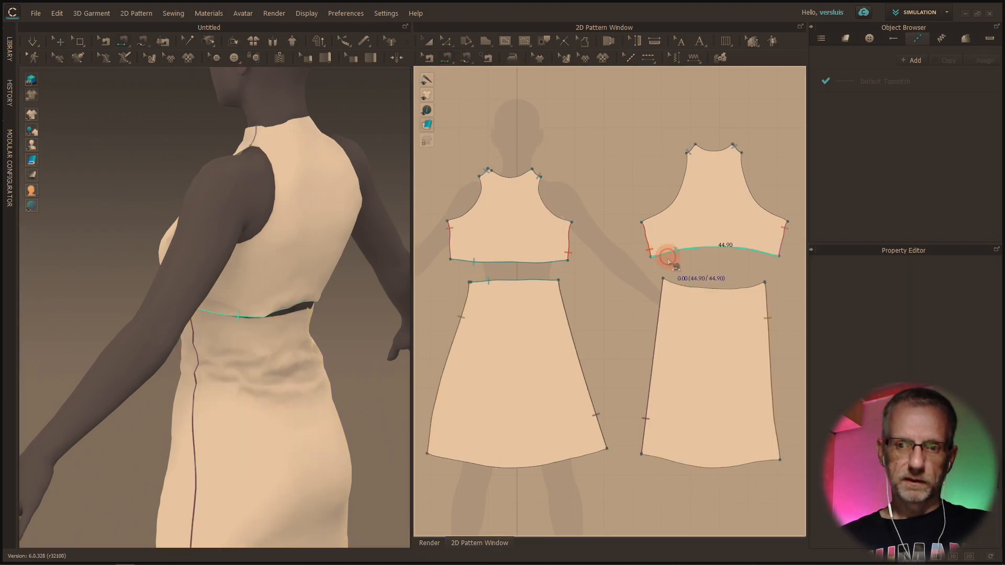
click(690, 286)
click(659, 309)
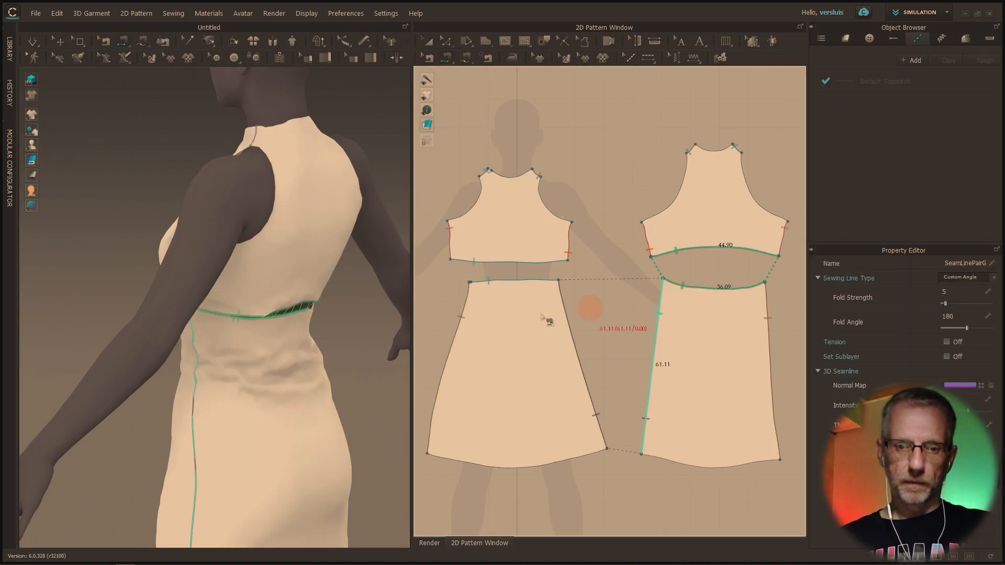
Simulate the dress to close the new waist seams, and inspect the joined waist from the front
right_drag(336, 310, 433, 309)
scroll(307, 299, up, 1)
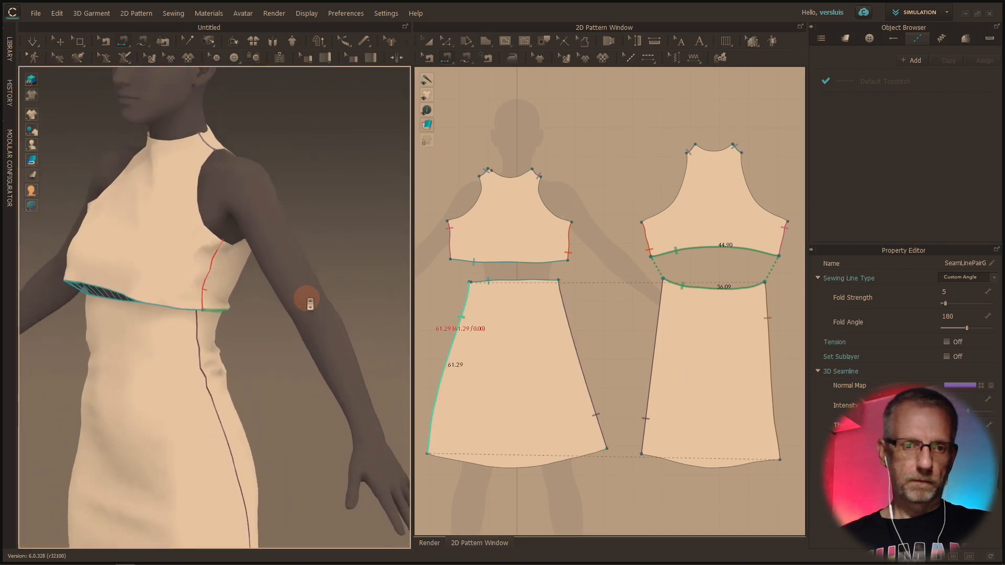
scroll(310, 304, down, 3)
click(36, 44)
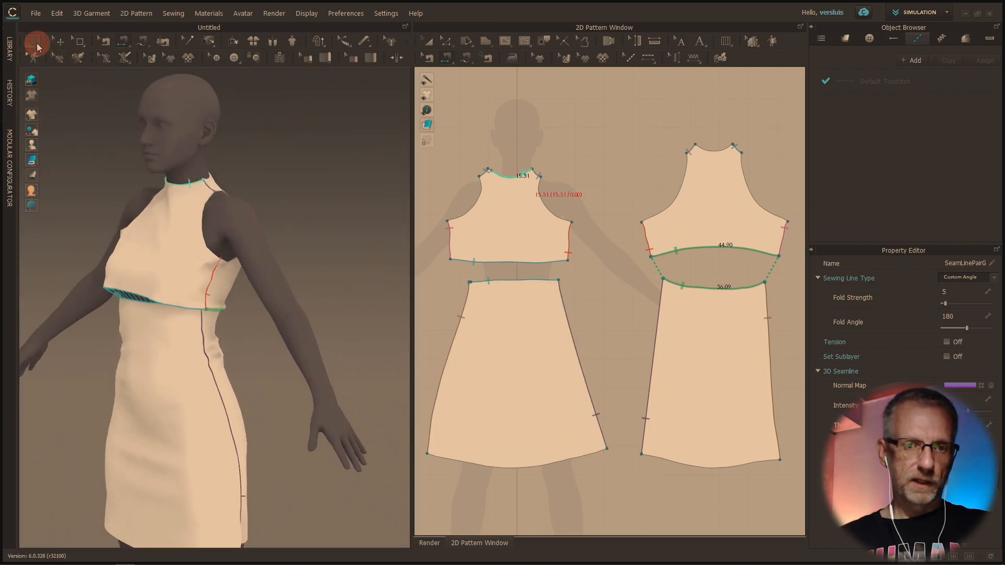
right_drag(332, 296, 365, 332)
scroll(365, 331, down, 1)
scroll(365, 332, down, 3)
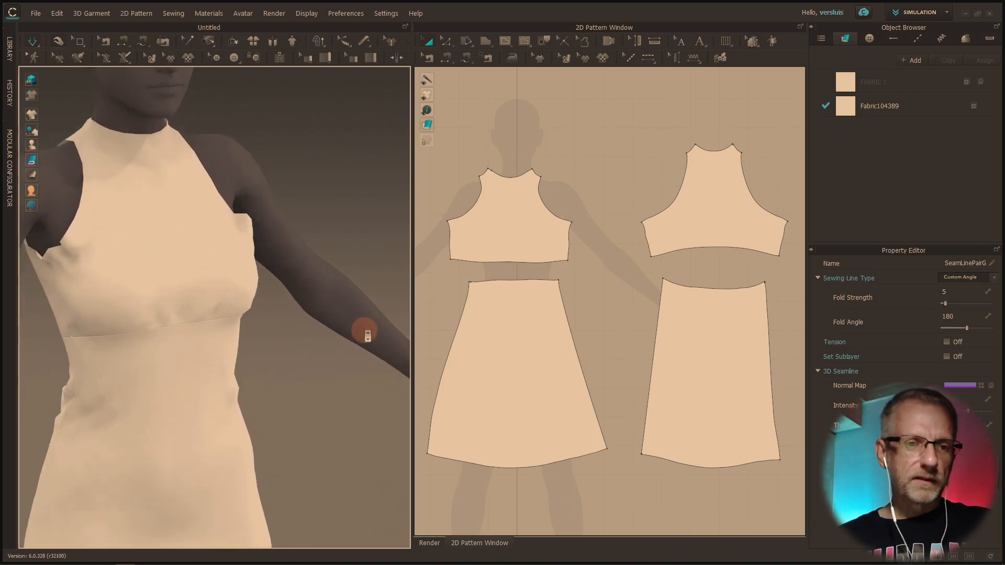
Inspect the simulated dress from both sides and the front, tugging the back skirt near its hem to check the drape
right_drag(222, 322, 271, 315)
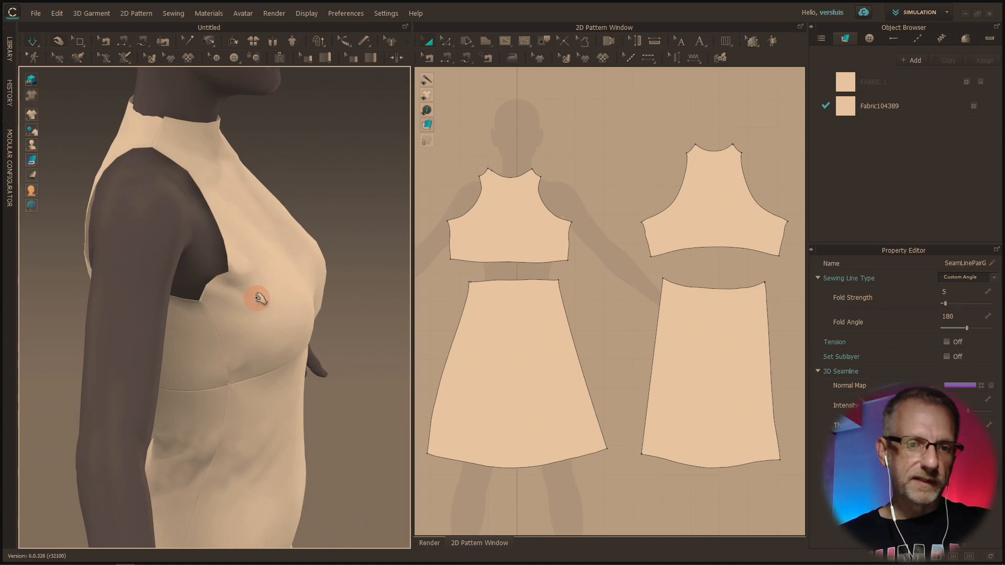
right_drag(341, 318, 127, 294)
scroll(247, 313, down, 1)
scroll(249, 313, up, 4)
scroll(203, 297, up, 3)
scroll(203, 297, down, 4)
click(250, 494)
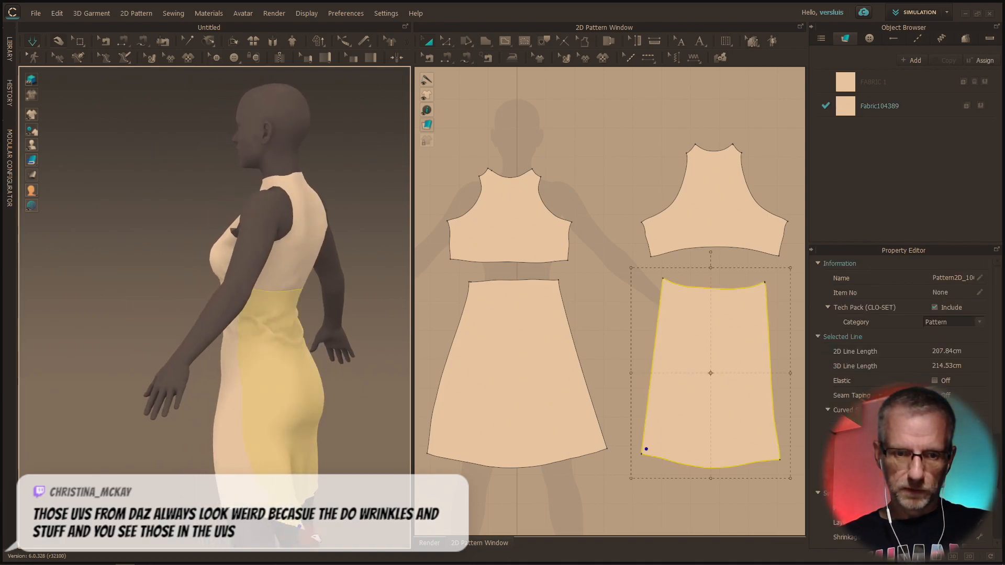
click(279, 474)
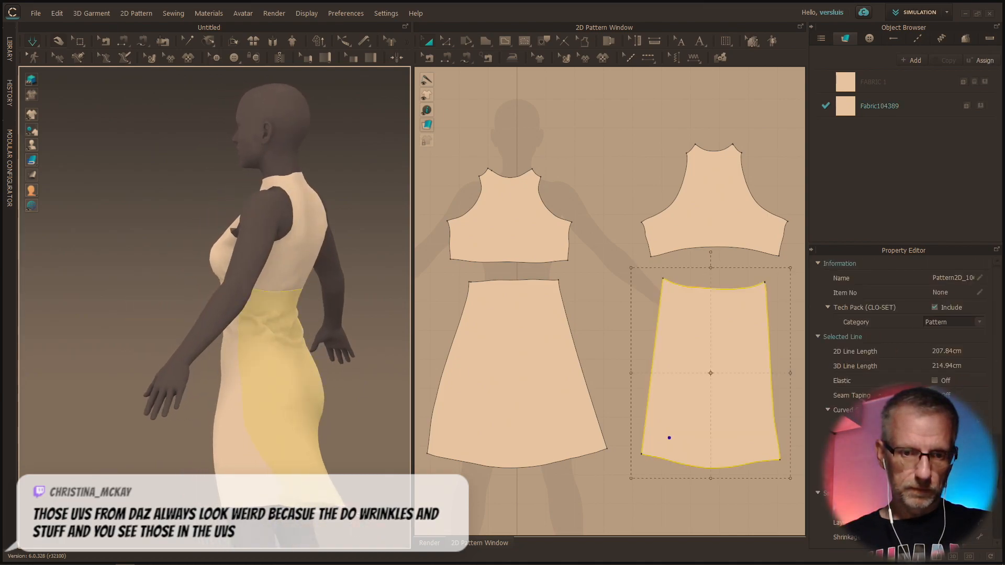
right_drag(242, 426, 354, 461)
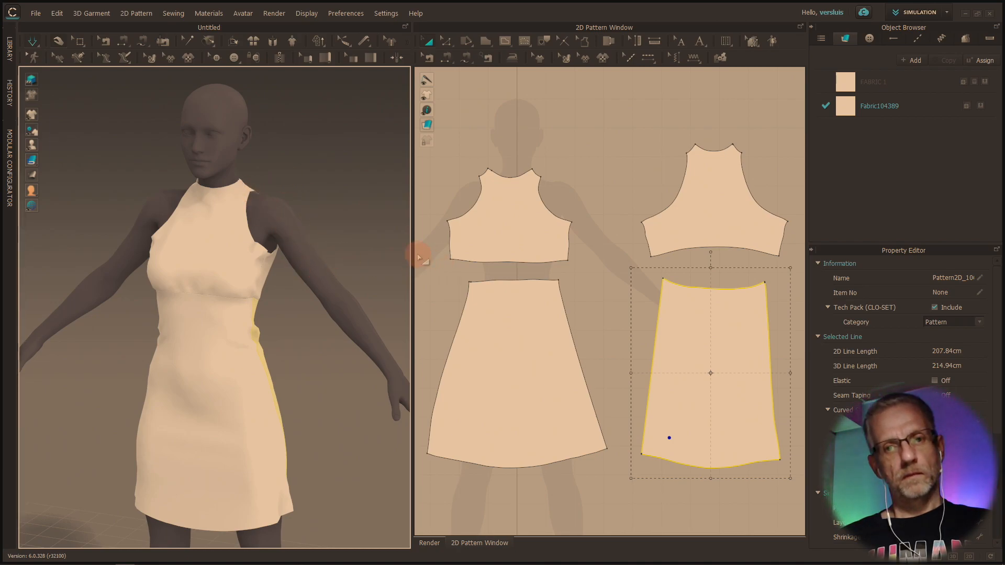
Draw a rectangular pattern piece for a sleeve, about 30 cm wide and 32 cm high, beside the front bodice in the 2D pattern
middle_drag(493, 284, 699, 295)
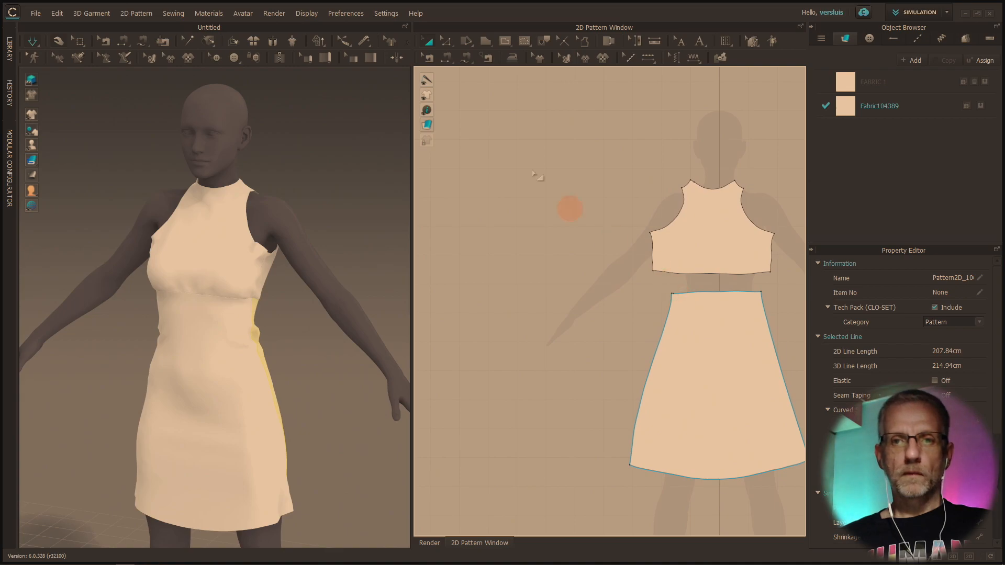
click(486, 42)
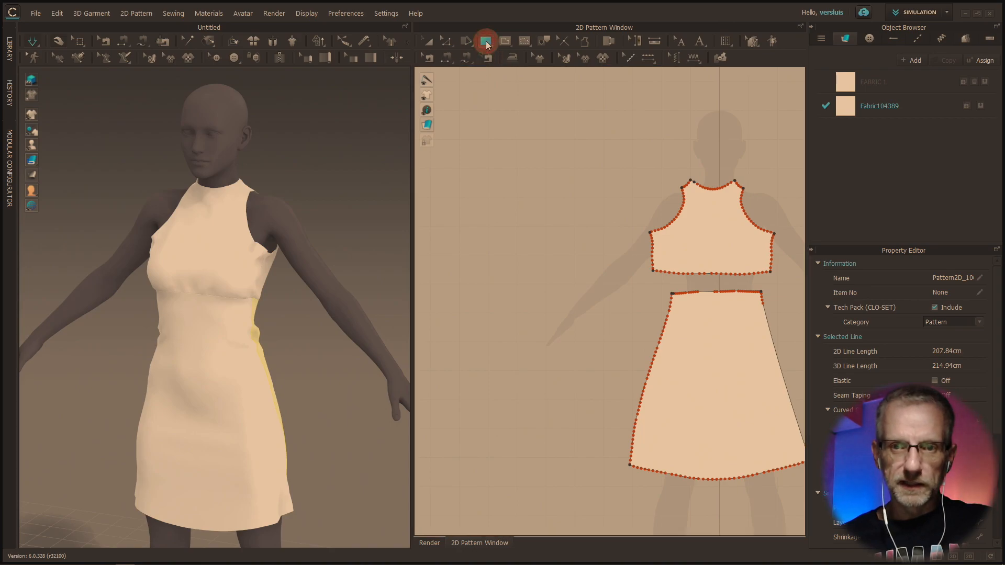
click(485, 42)
click(514, 166)
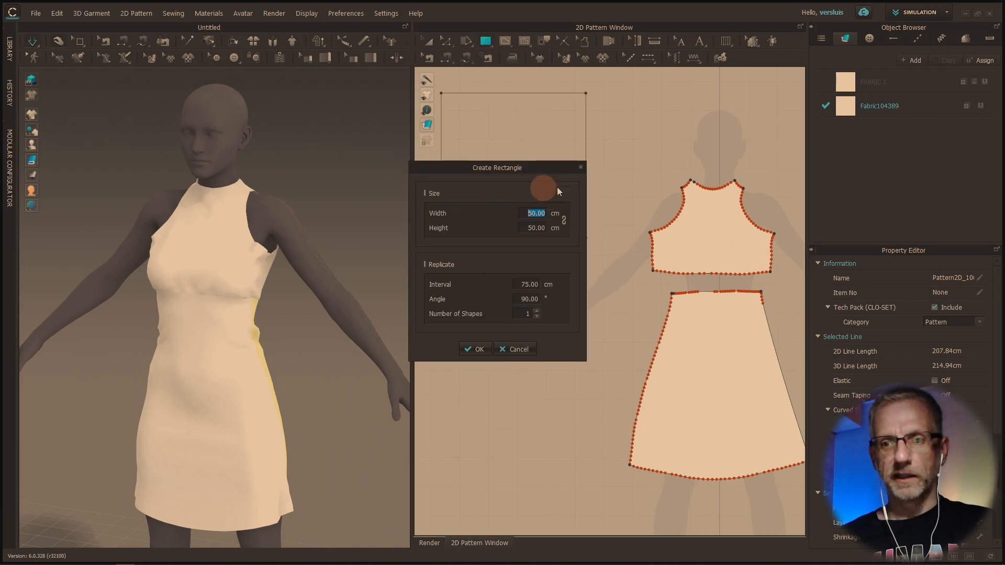
click(518, 349)
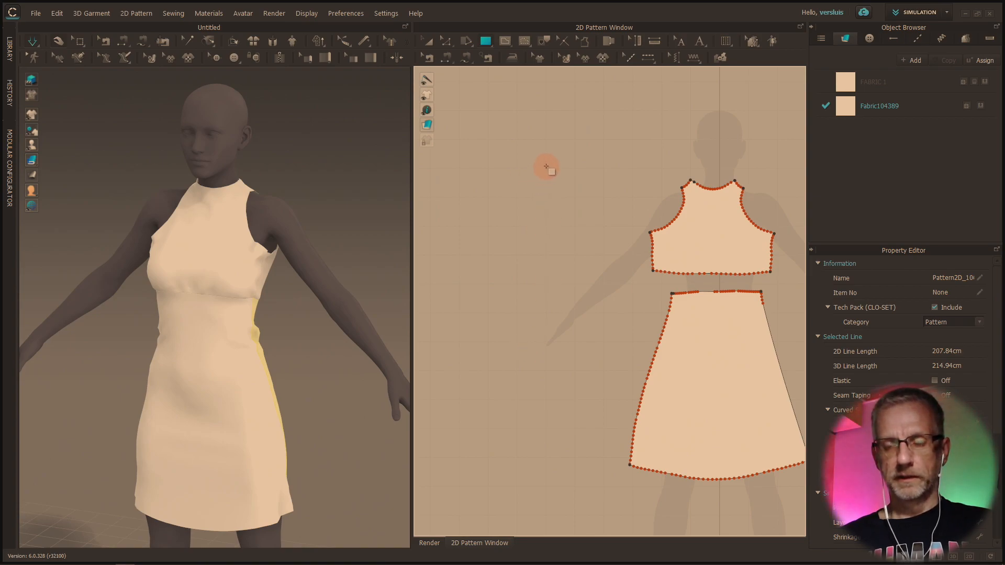
drag(543, 166, 624, 265)
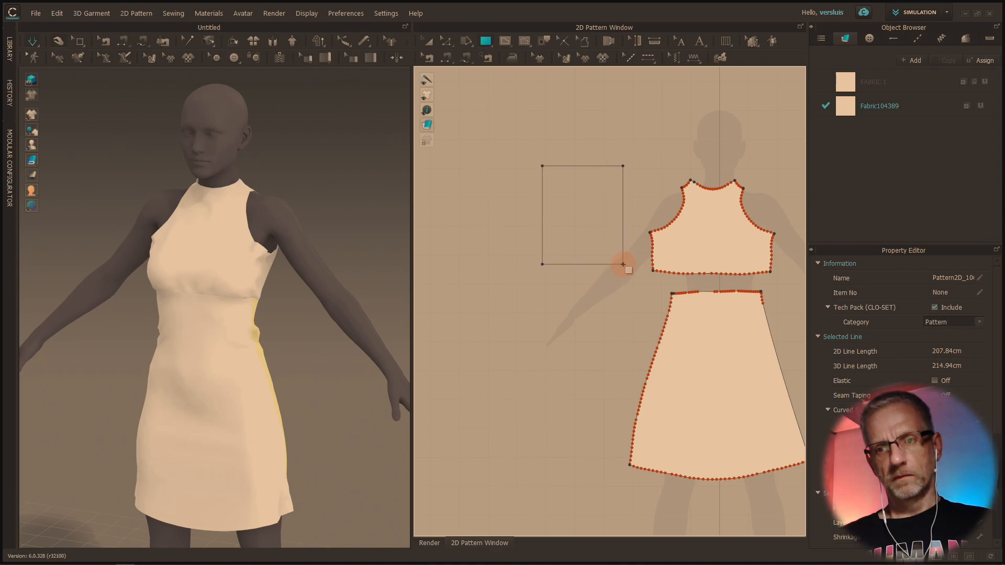
drag(624, 262, 629, 260)
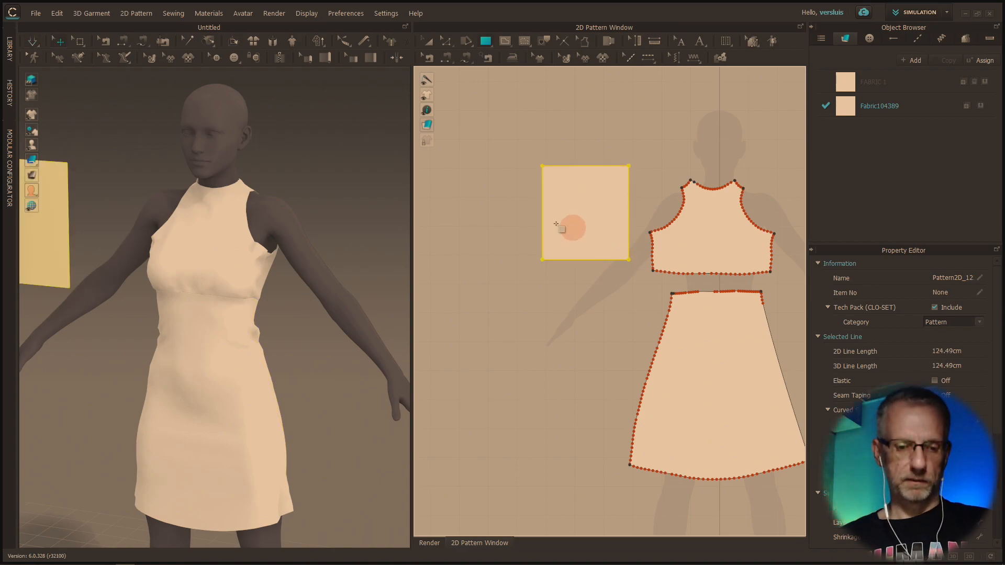
Move the new rectangle farther away from the front bodice in the 2D pattern
click(428, 41)
click(568, 168)
click(576, 203)
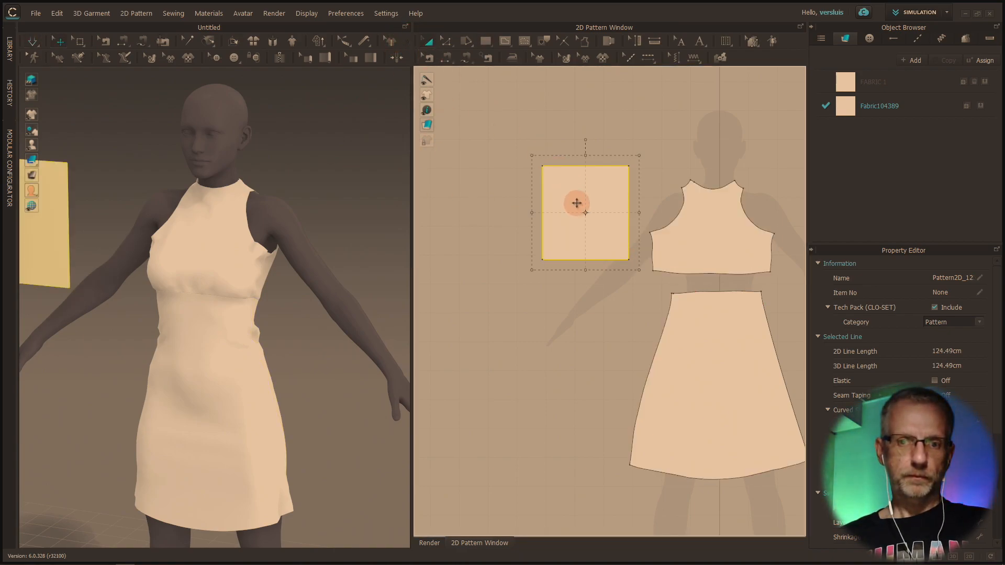
drag(576, 203, 519, 208)
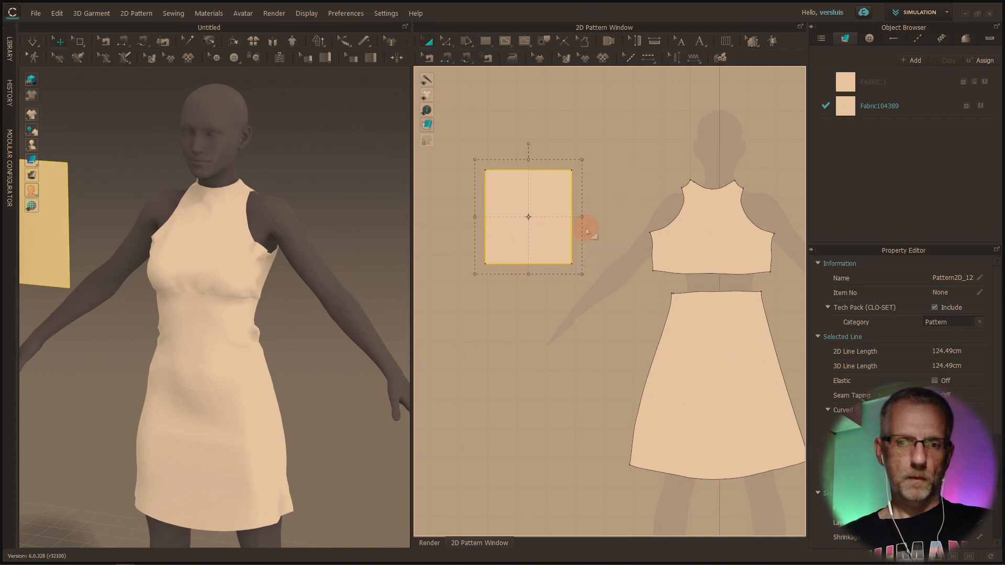
scroll(562, 239, up, 3)
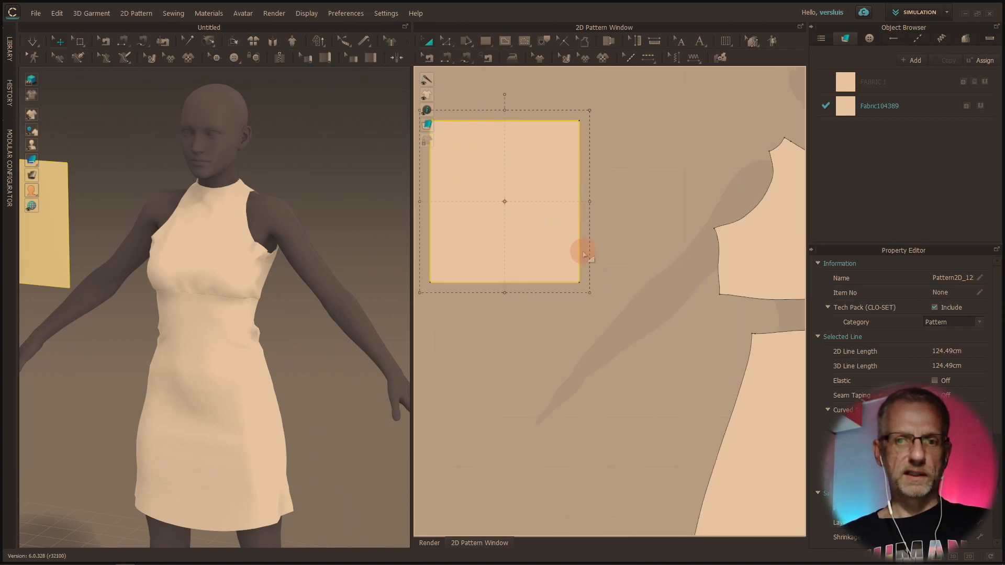
click(519, 300)
Rotate the rectangle to lie horizontally in 3D and move it above the avatar's right shoulder
right_drag(212, 276, 332, 279)
click(305, 263)
drag(341, 248, 291, 203)
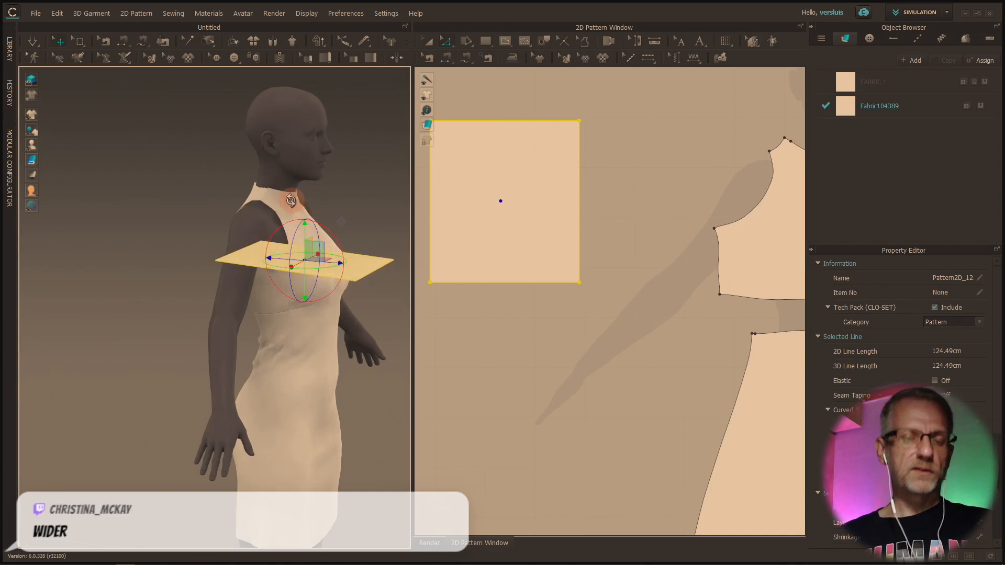
scroll(296, 237, up, 2)
drag(341, 247, 260, 241)
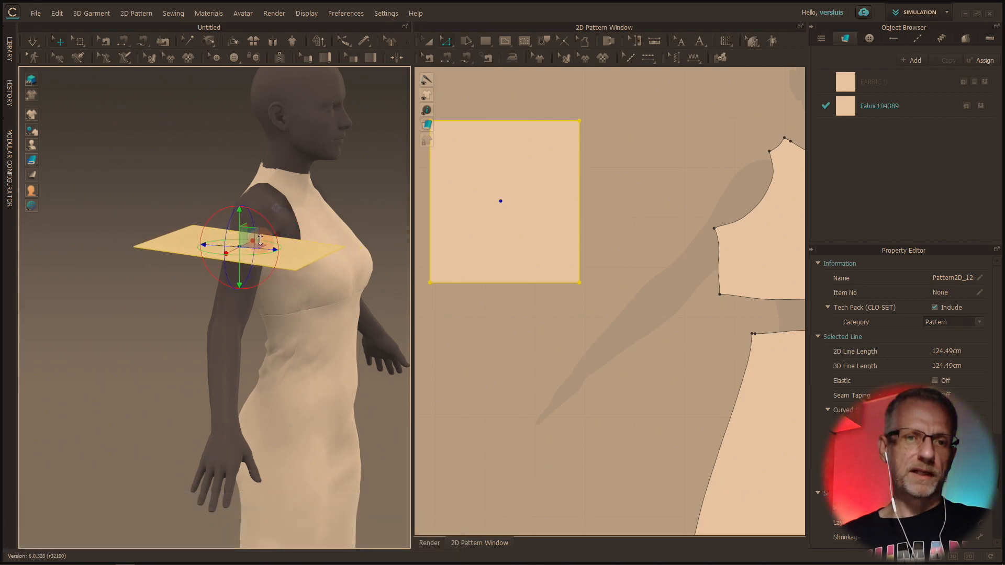
scroll(260, 241, up, 2)
drag(250, 210, 242, 131)
Turn the horizontal rectangle about its vertical axis to align with the avatar's right arm and centre it above the arm
right_drag(243, 131, 204, 201)
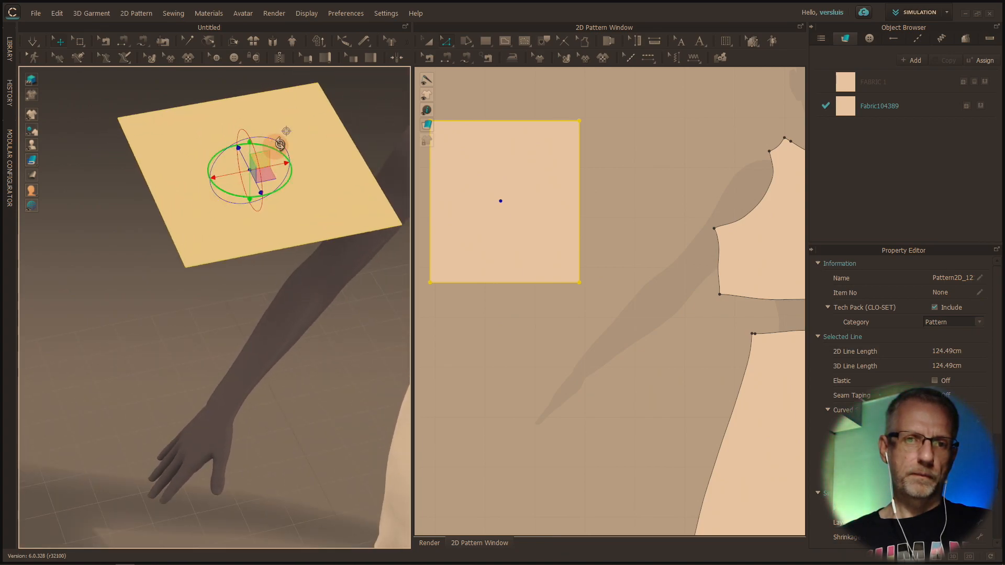
drag(283, 145, 346, 160)
scroll(349, 171, up, 2)
right_drag(352, 175, 262, 304)
scroll(287, 277, up, 2)
scroll(286, 277, down, 5)
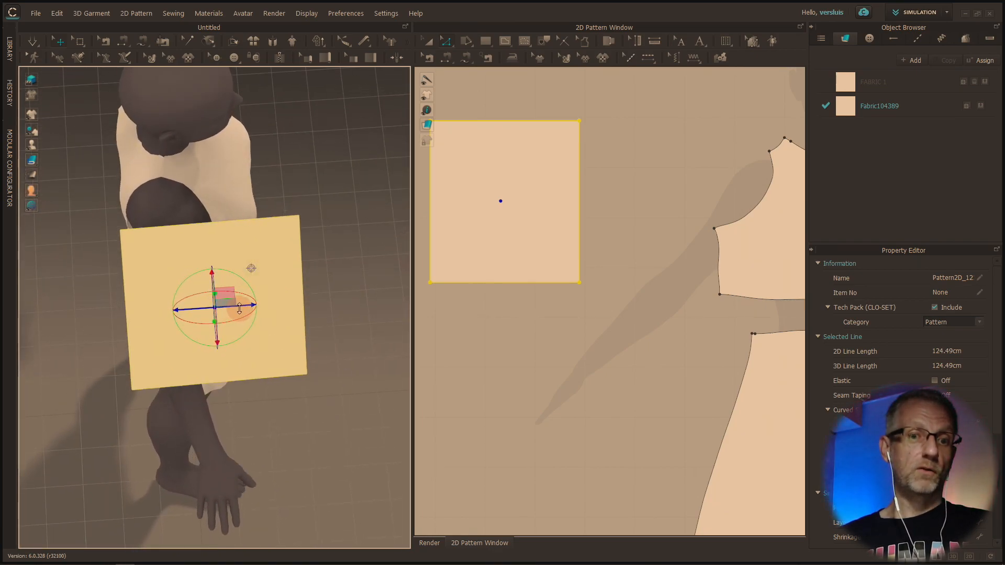
drag(240, 307, 204, 309)
Tilt the rectangle to follow the slope of the right arm and position it just above the upper arm
right_drag(209, 306, 279, 274)
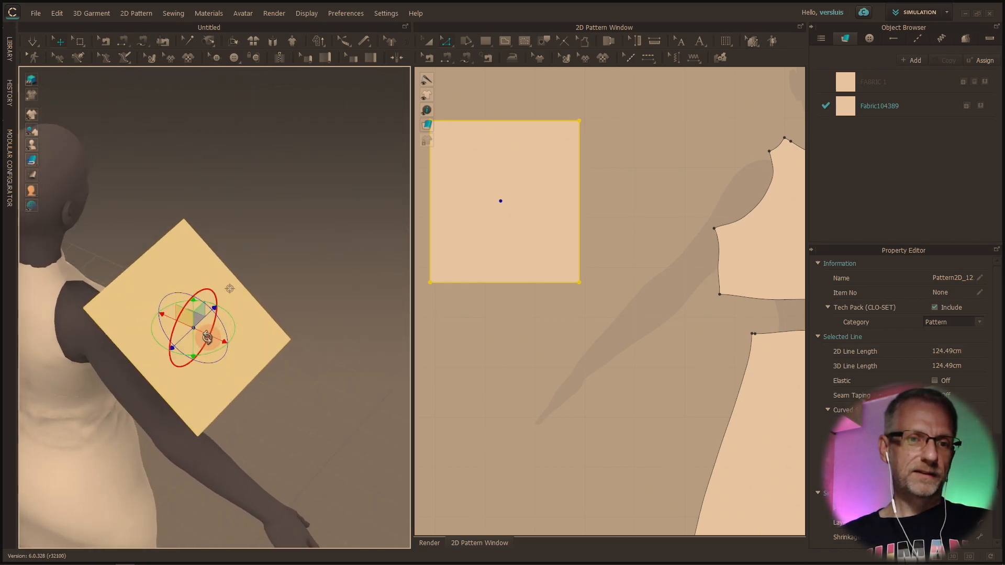
drag(212, 336, 173, 317)
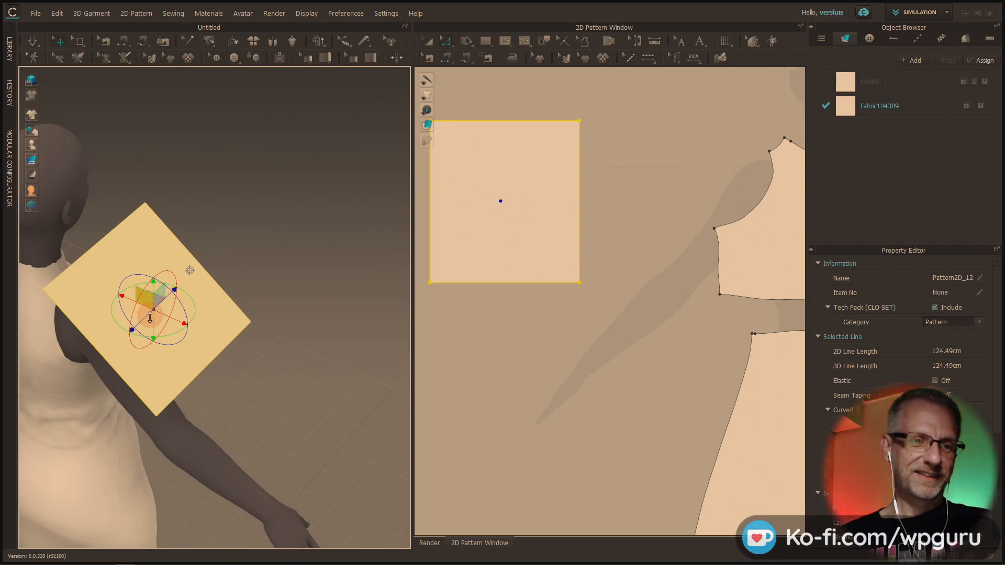
drag(152, 327, 159, 364)
right_drag(221, 351, 11, 332)
drag(177, 356, 157, 354)
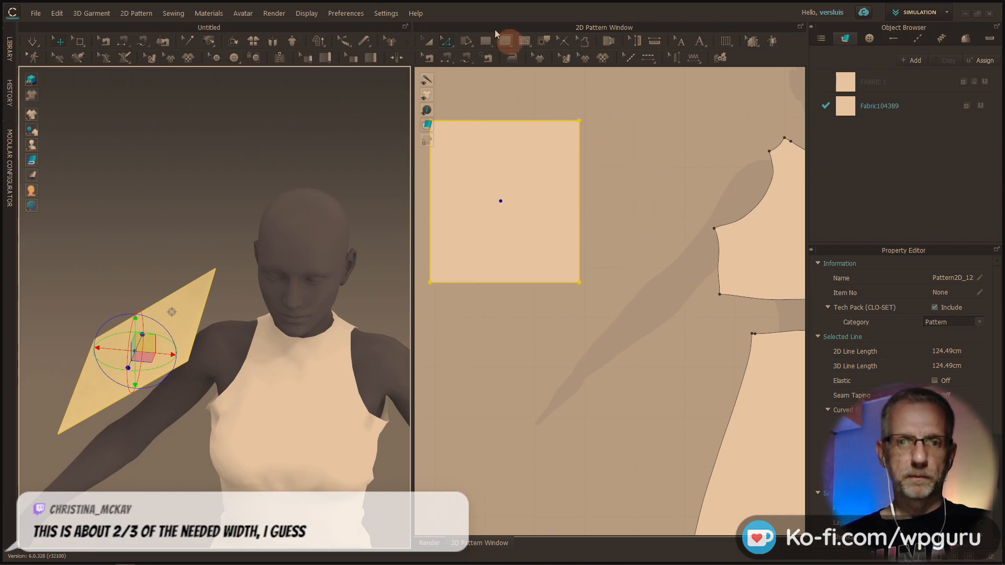
Try bulging the rectangle's bodice-facing edge outward to about 50 cm with Edit Curvature, and undo the curve
click(448, 45)
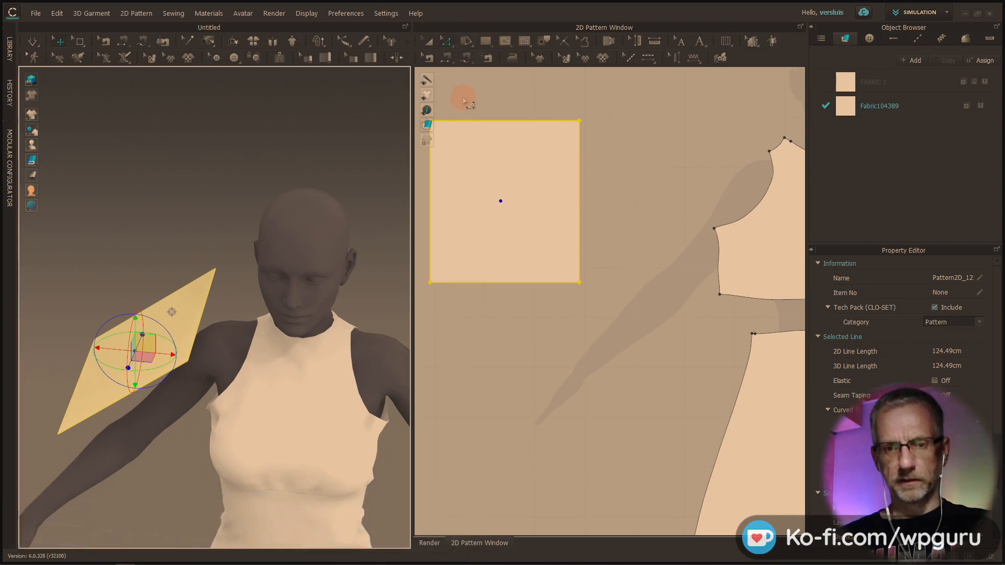
click(450, 44)
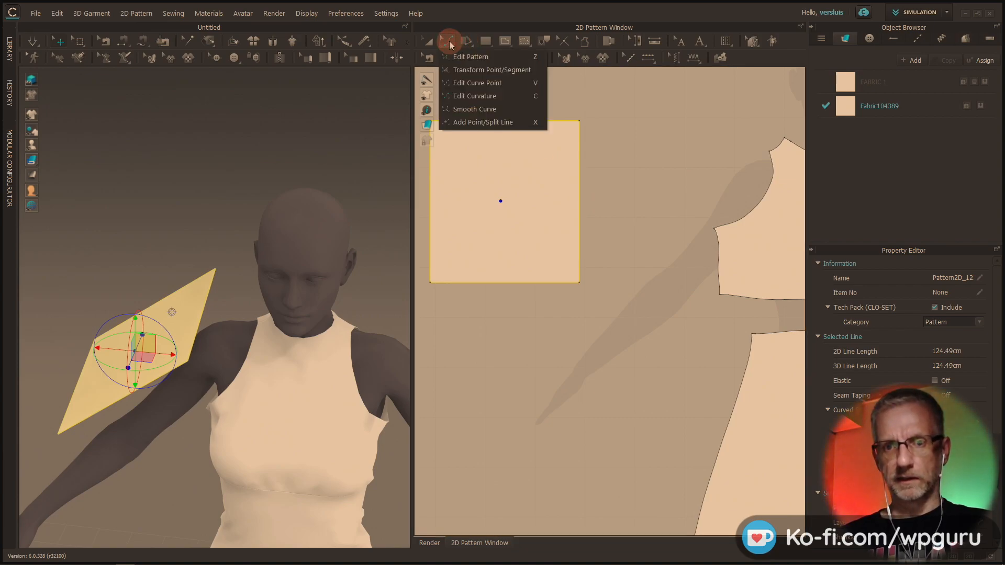
click(482, 98)
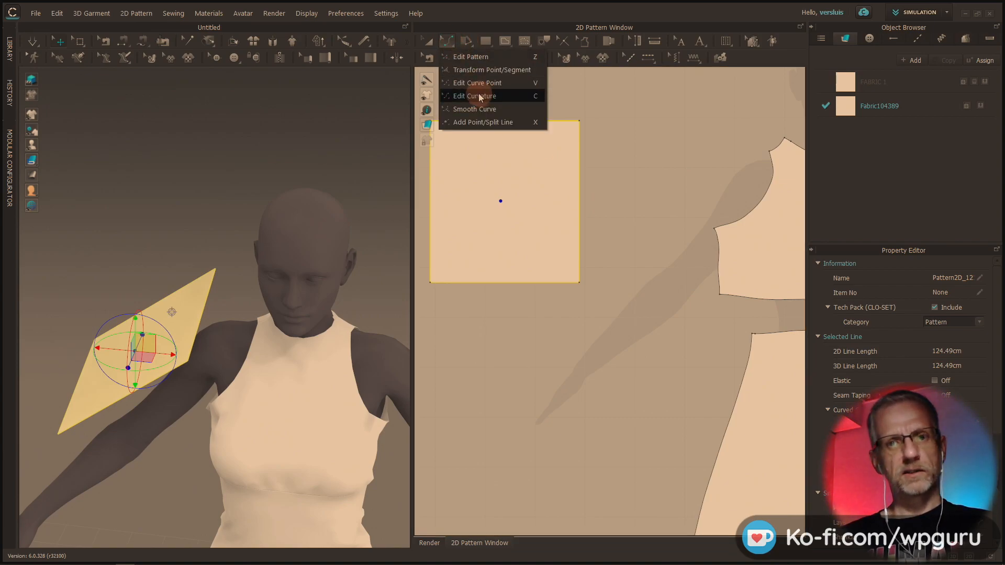
click(480, 98)
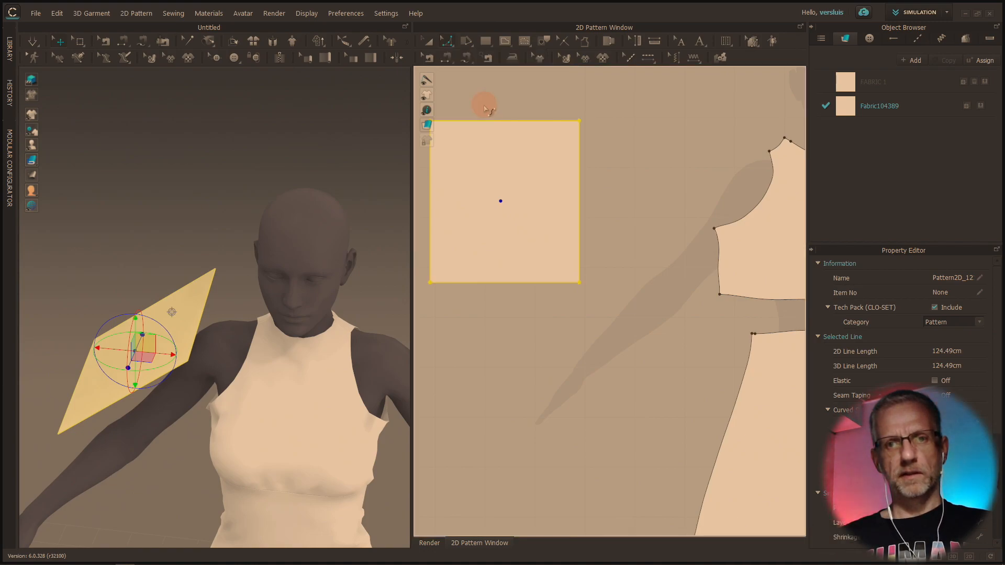
click(579, 201)
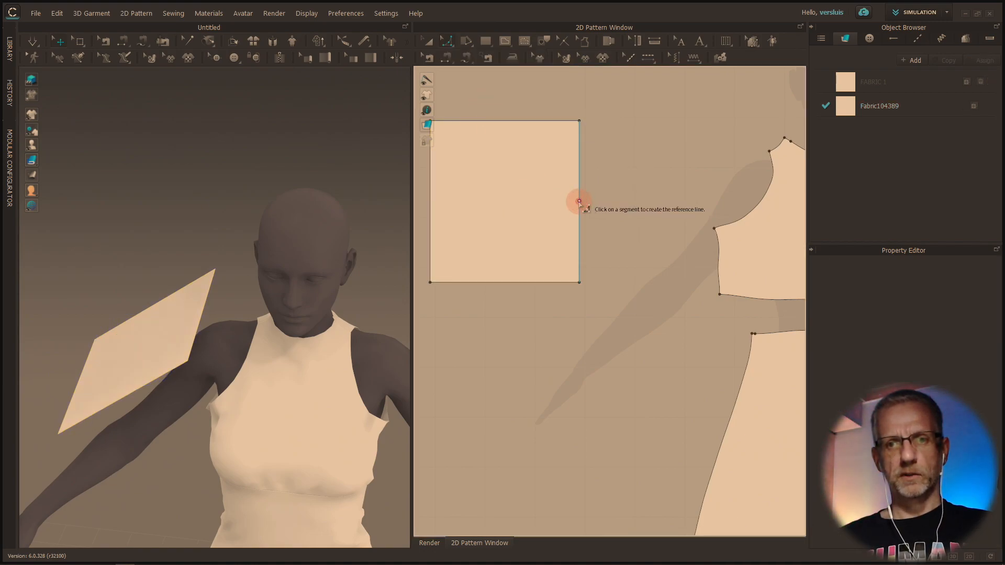
click(597, 157)
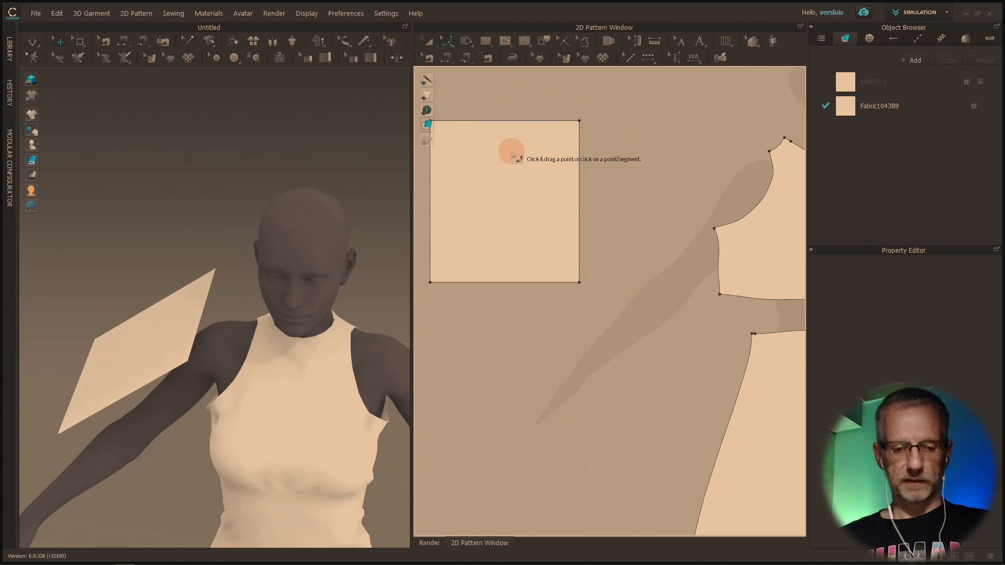
drag(584, 207, 673, 206)
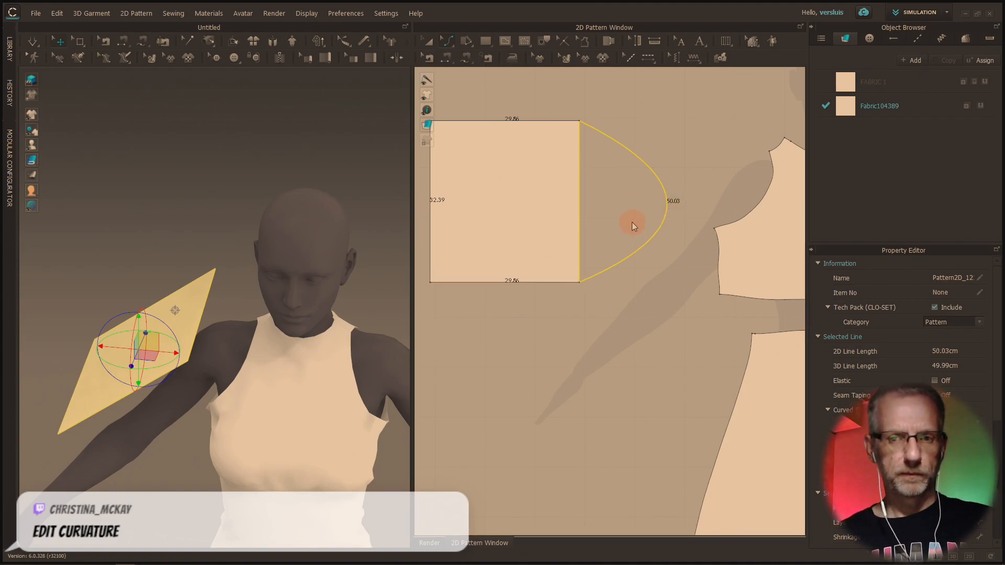
key(ctrl+z)
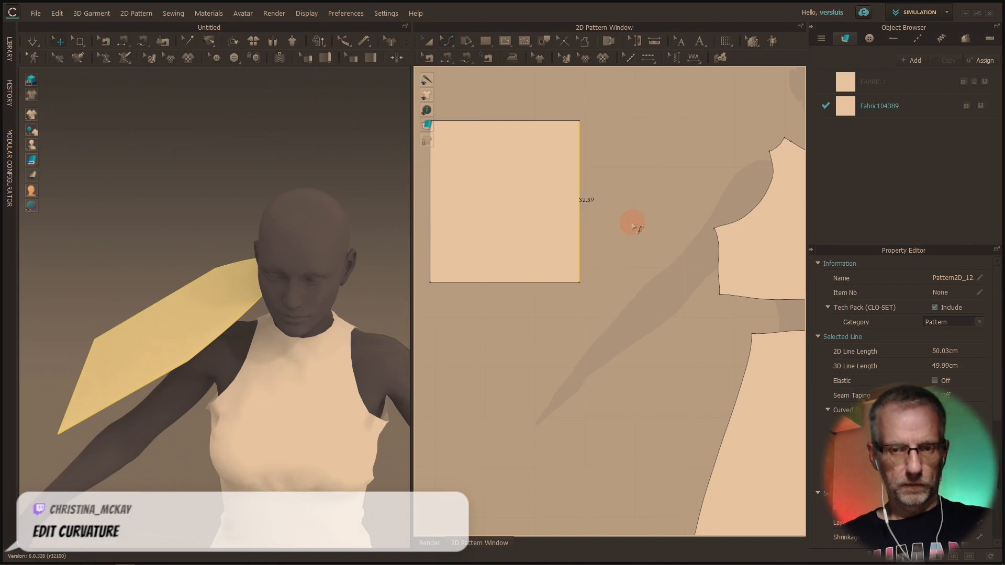
Lengthen the rectangle by moving its bottom edge well downward with Edit Pattern, and check its extent over the arm in 3D
key(z)
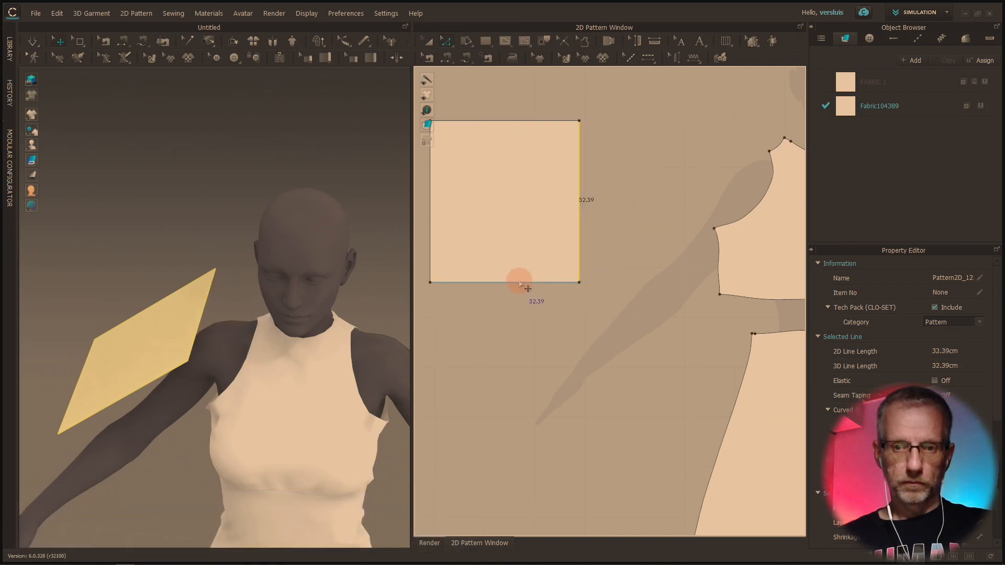
click(520, 282)
drag(519, 286, 518, 312)
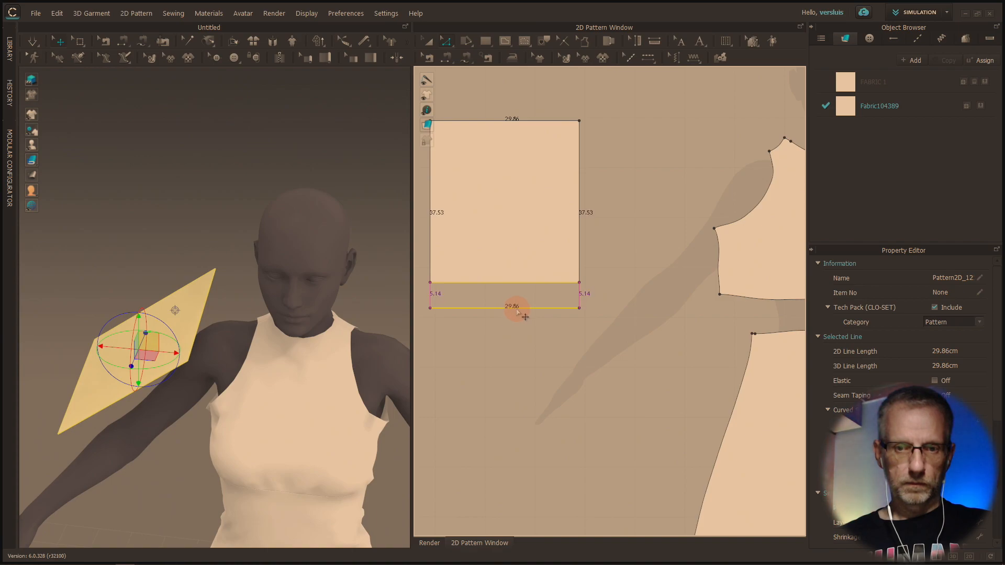
drag(519, 312, 518, 320)
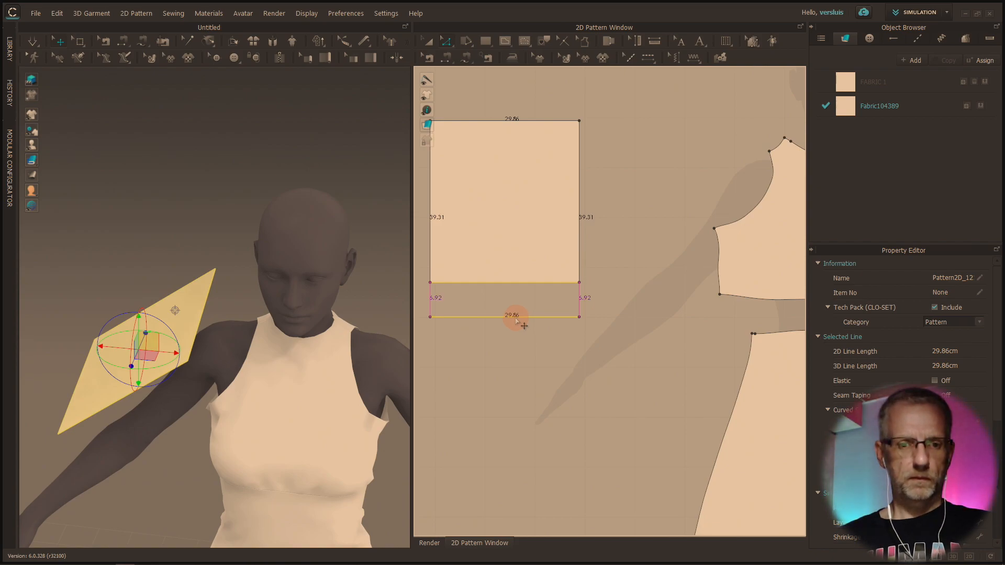
drag(517, 323, 517, 346)
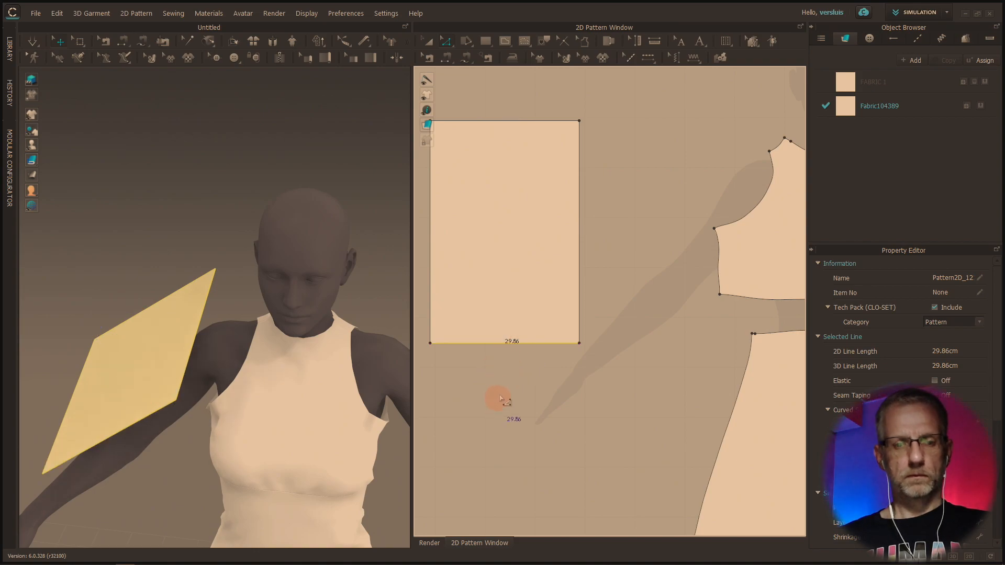
right_drag(245, 401, 370, 355)
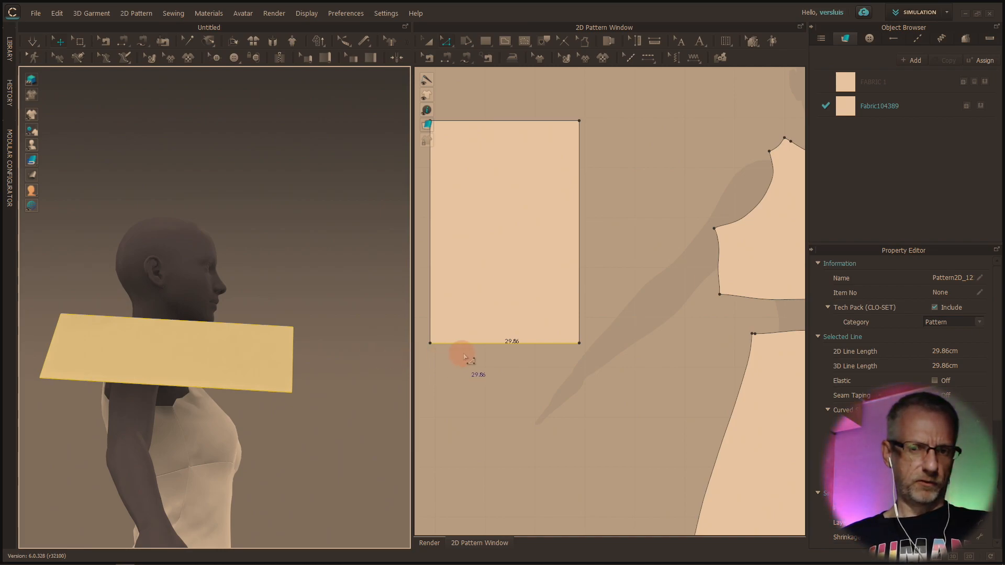
Undo the last lengthening and move the rectangle's bottom edge down by a smaller amount
key(ctrl+z)
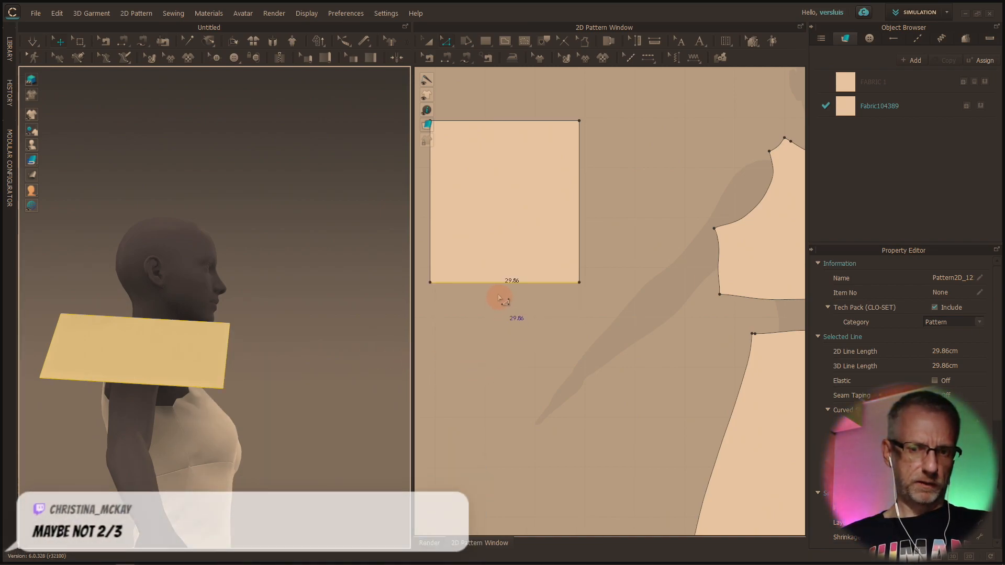
drag(488, 286, 493, 316)
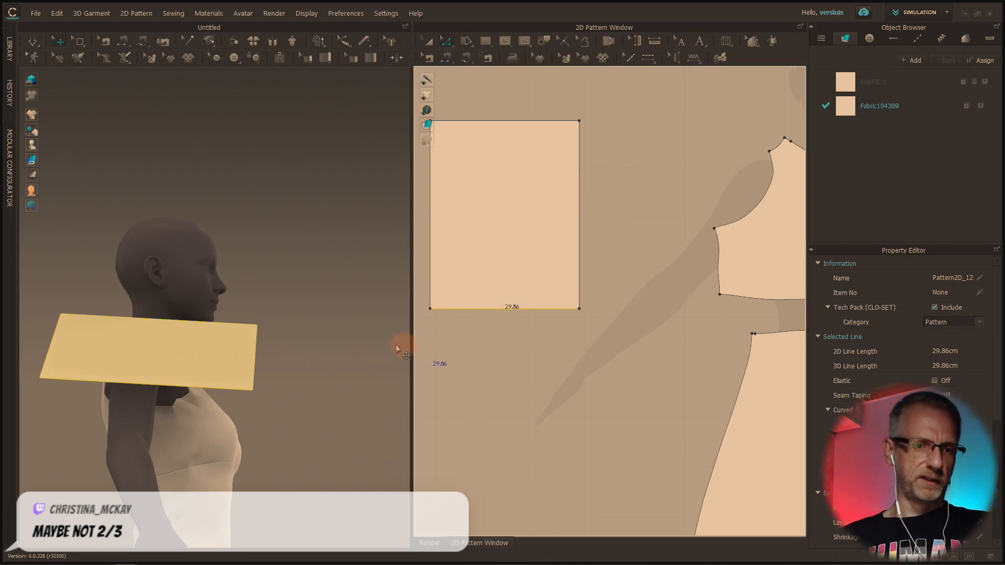
Bulge the rectangle's bodice-facing edge outward into a sleeve cap curve about 54 cm long with Edit Curvature
right_drag(307, 365, 225, 416)
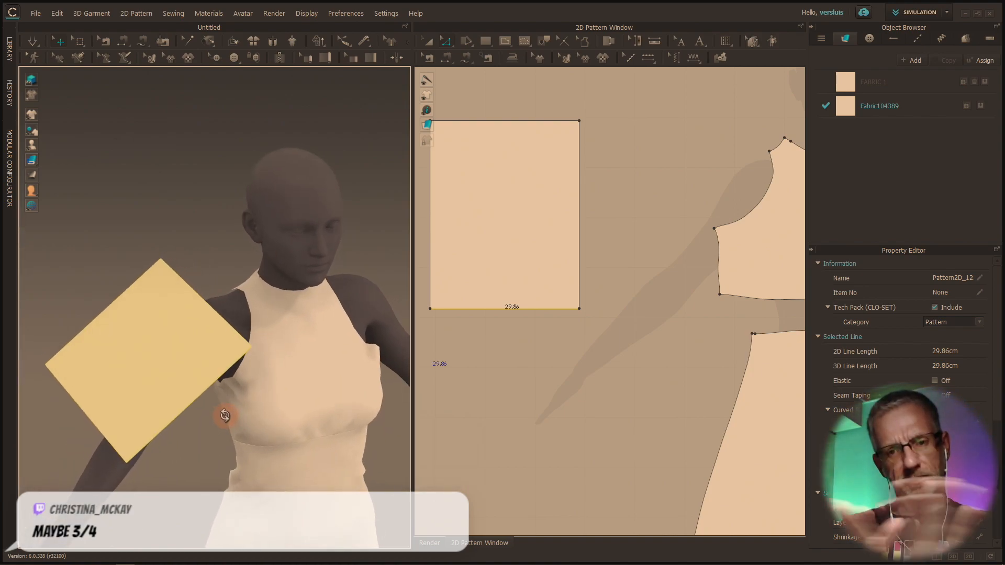
right_drag(213, 399, 251, 365)
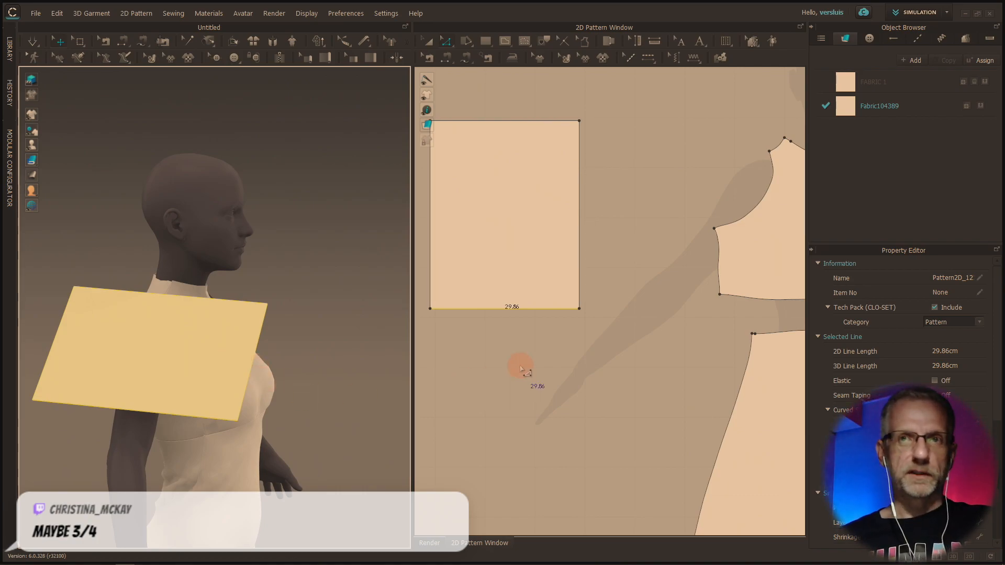
right_click(551, 359)
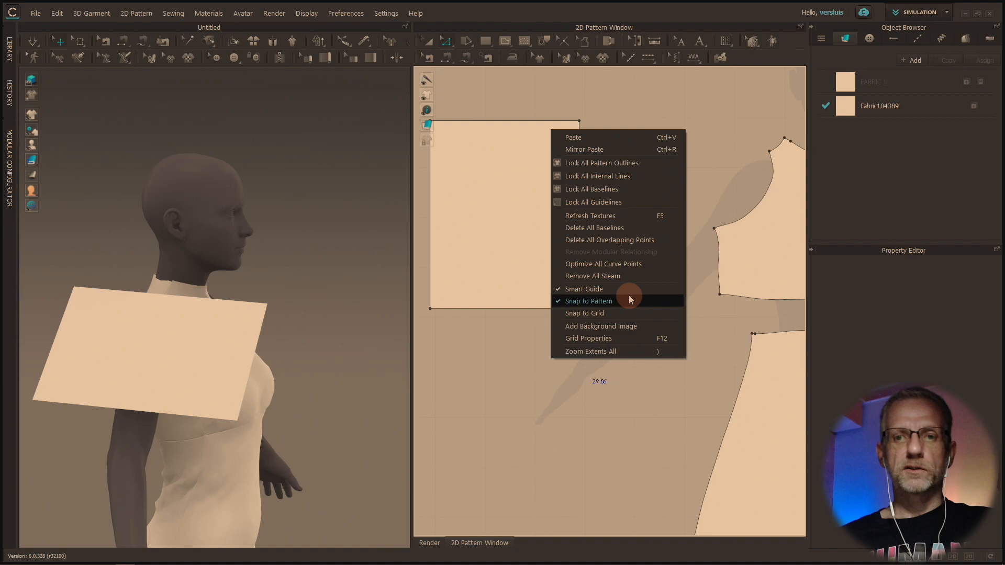
click(667, 115)
drag(582, 212, 667, 214)
Move the curved sleeve piece outward from the neck along the right arm so its cap sits beside the shoulder
click(249, 298)
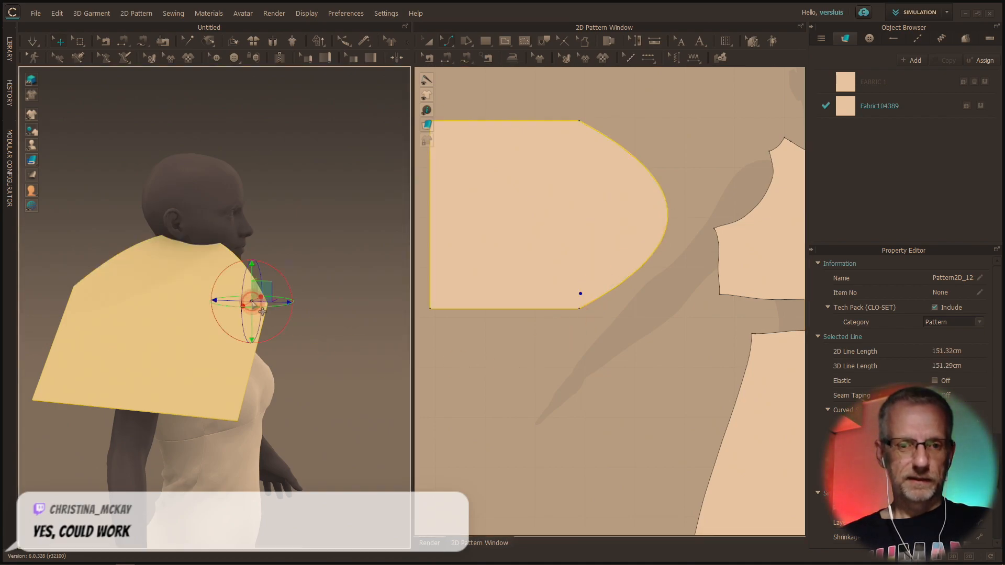
right_drag(244, 314, 174, 365)
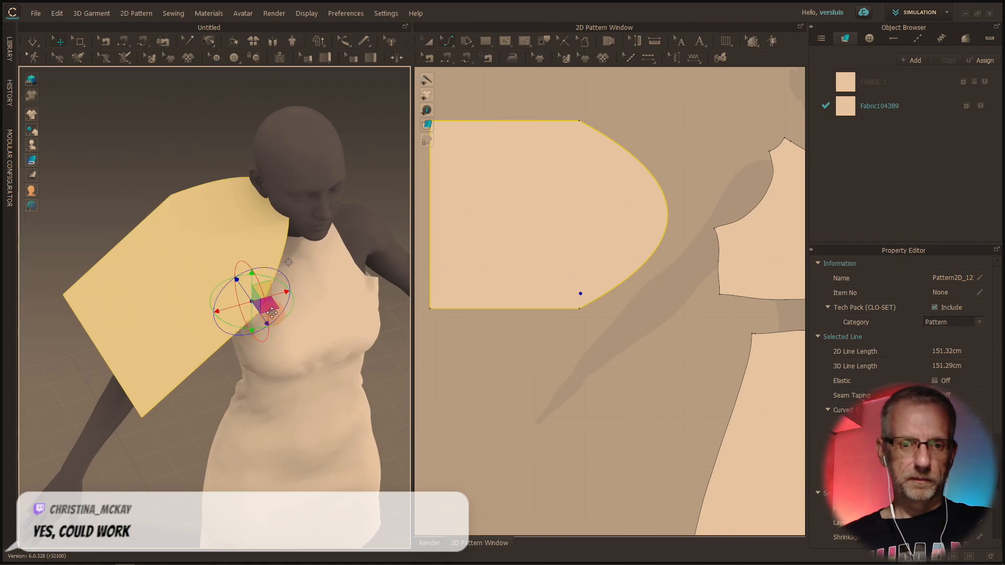
drag(282, 295, 216, 316)
right_drag(289, 318, 298, 284)
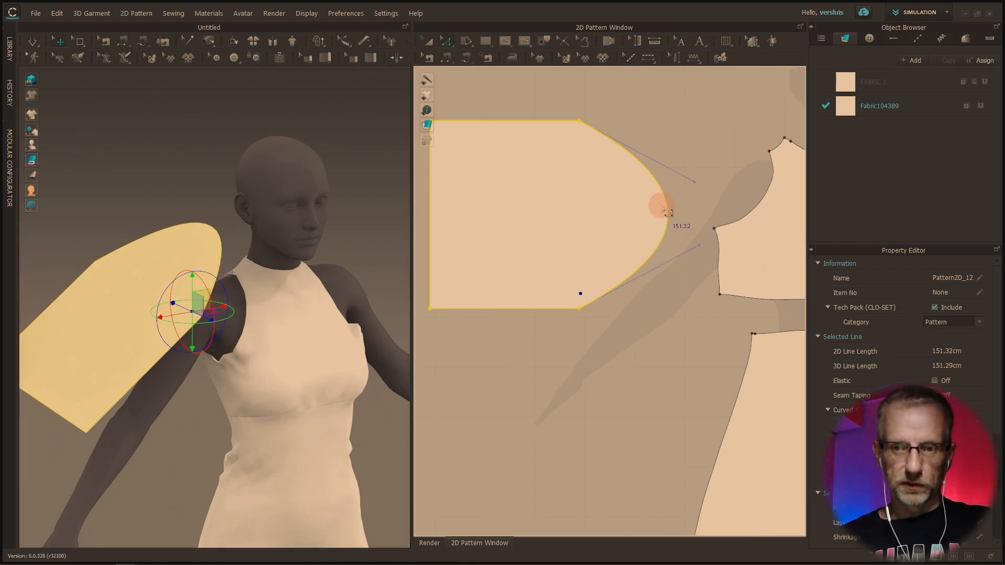
Split the sleeve cap curve into two lines near its apex, at 26.87 cm and 27.11 cm
click(668, 216)
right_click(669, 217)
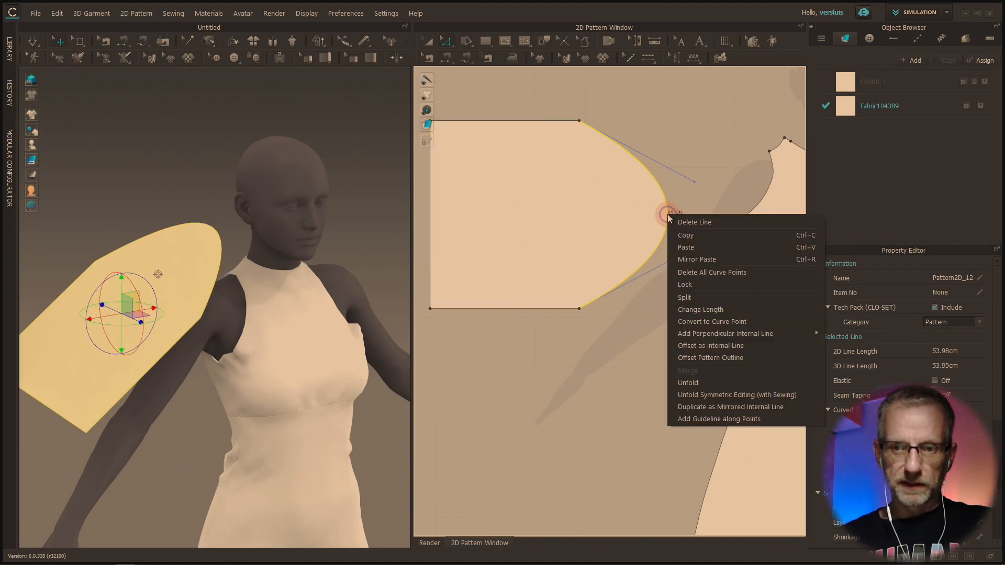
click(728, 301)
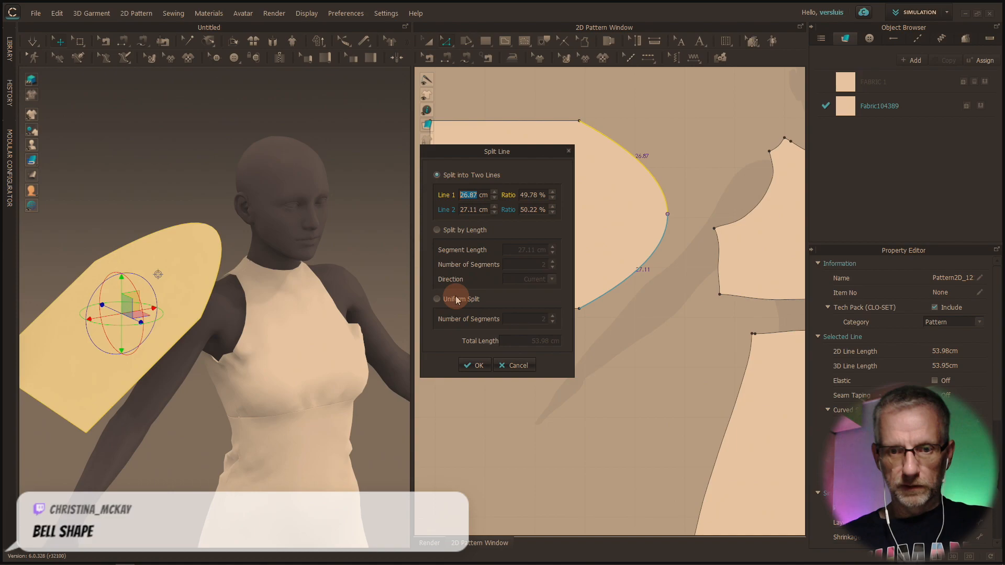
click(476, 366)
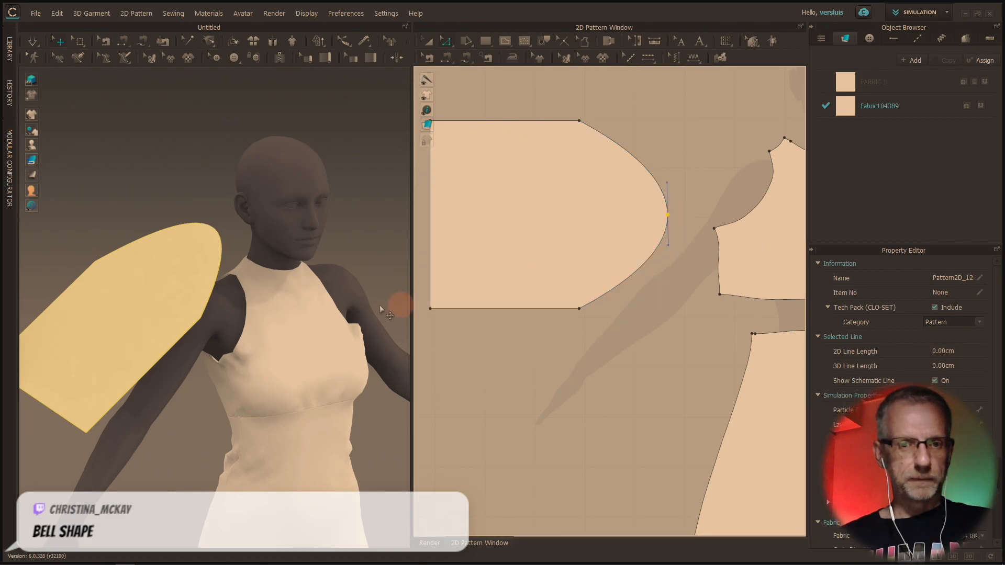
Lower the sleeve piece in 3D so it lies close above the right upper arm, with its cap at shoulder height
right_drag(302, 325, 246, 307)
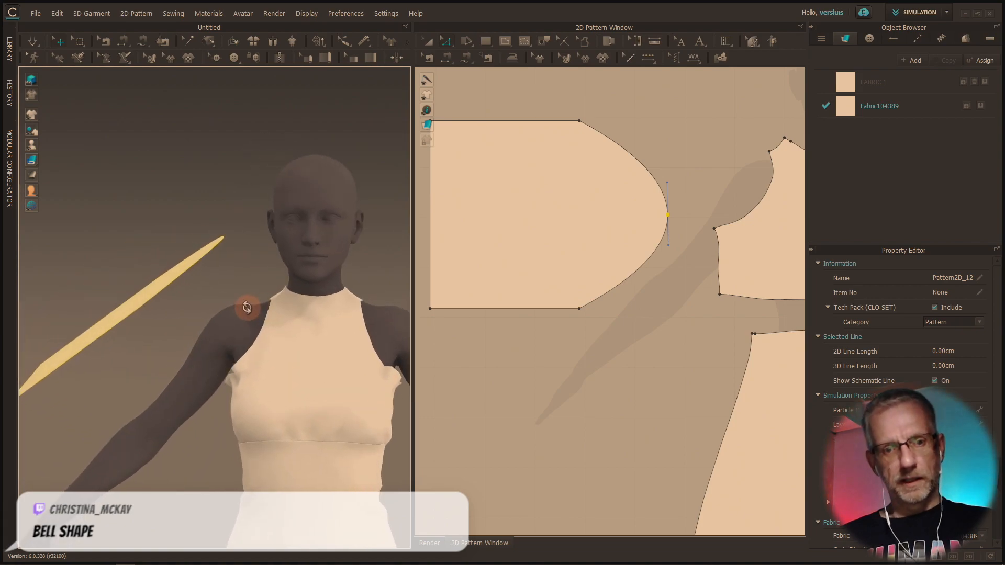
click(176, 268)
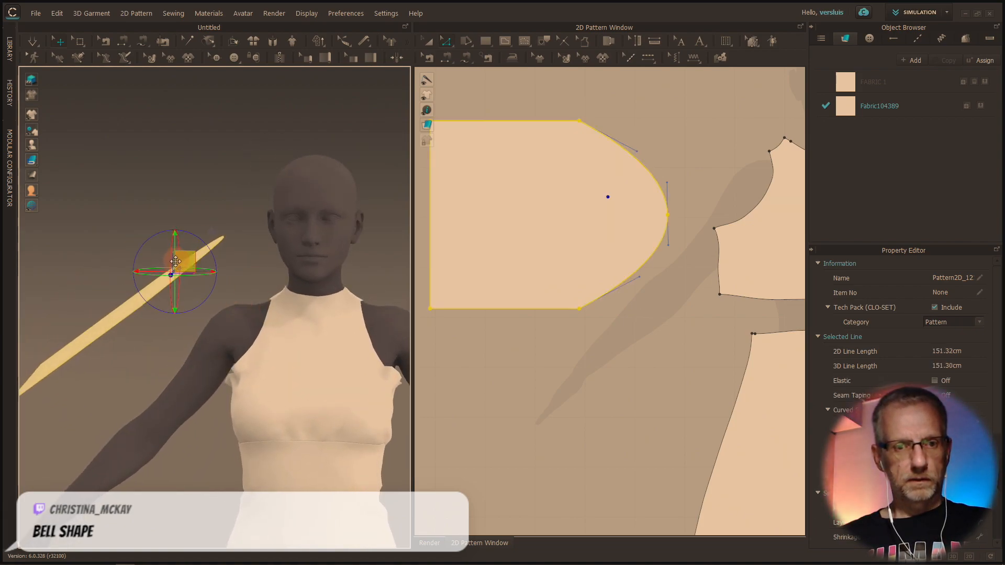
right_drag(176, 262, 214, 281)
drag(175, 252, 175, 316)
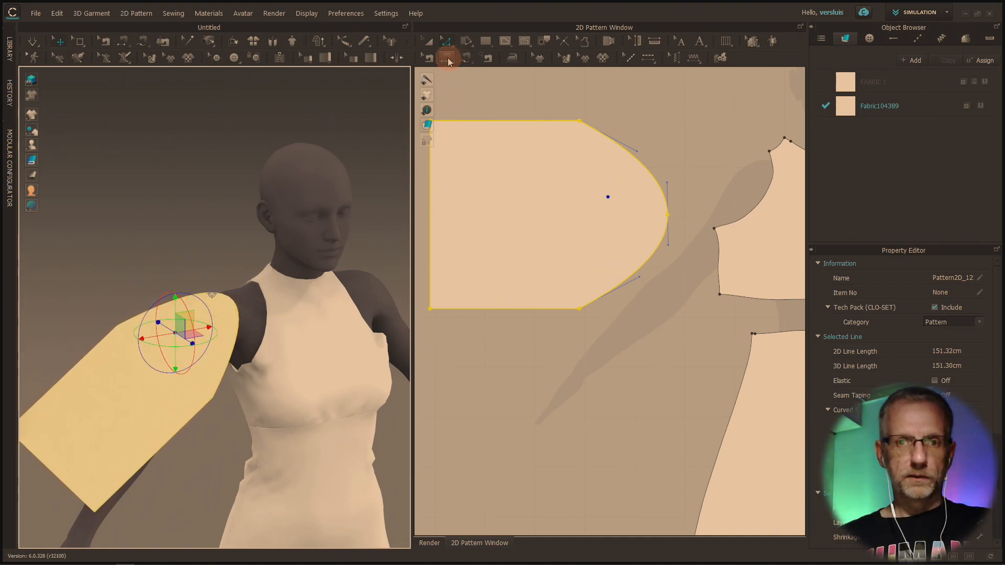
Sew the back half of the sleeve cap to the bodice's back armhole on the right arm with Segment Sewing
click(446, 58)
click(474, 151)
right_drag(304, 227, 483, 186)
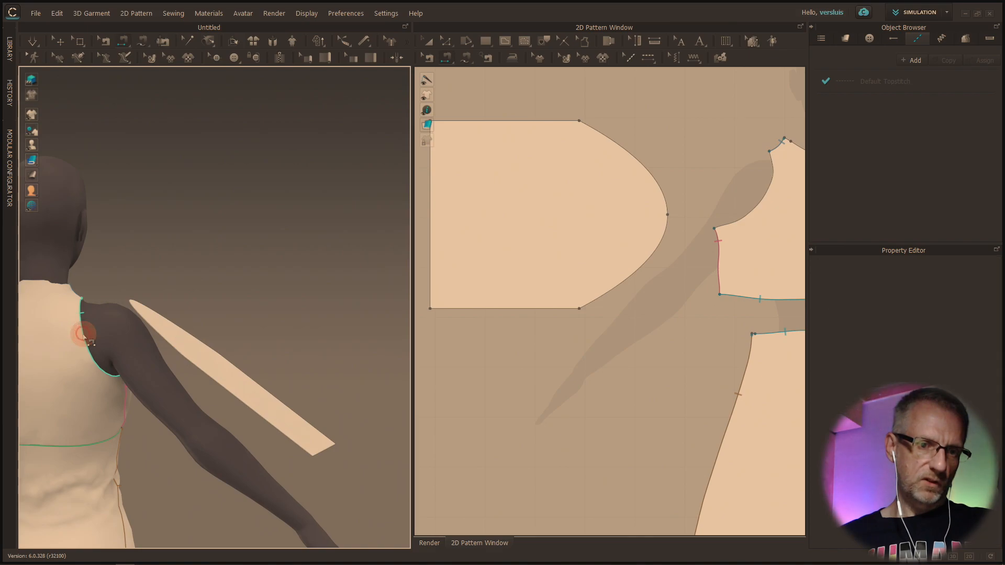
click(137, 313)
click(142, 317)
click(155, 314)
Sew the front armhole of the bodice to the front half of the sleeve cap
right_drag(268, 318, 68, 327)
click(273, 332)
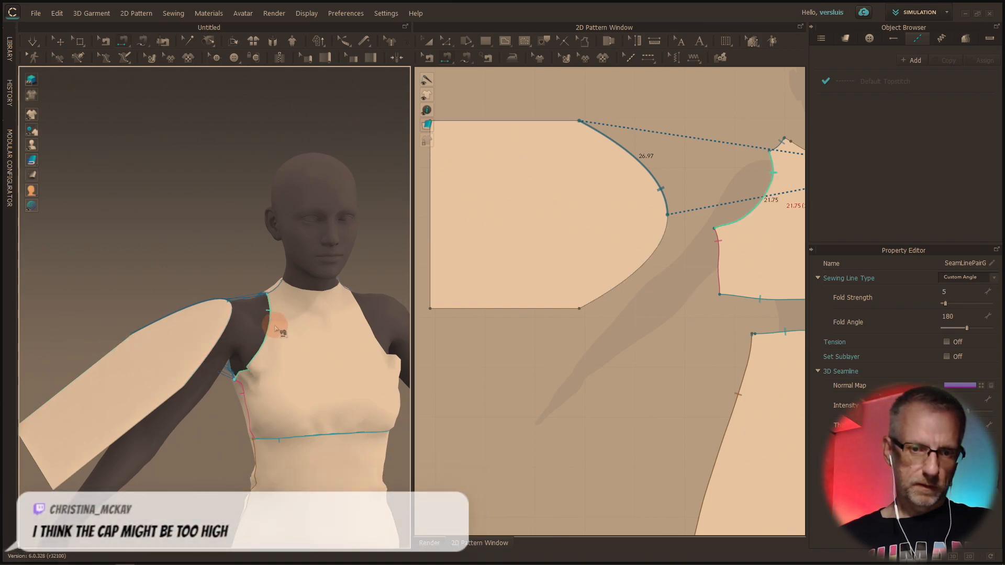
click(228, 328)
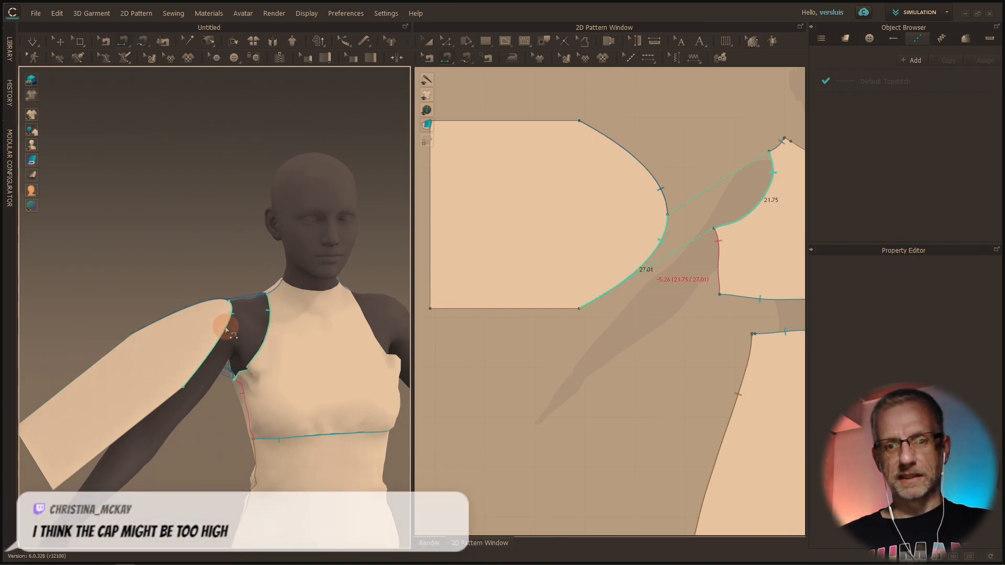
Simulate the garment to pull the sewn sleeve onto the right armhole and drape it over the arm
scroll(282, 330, up, 3)
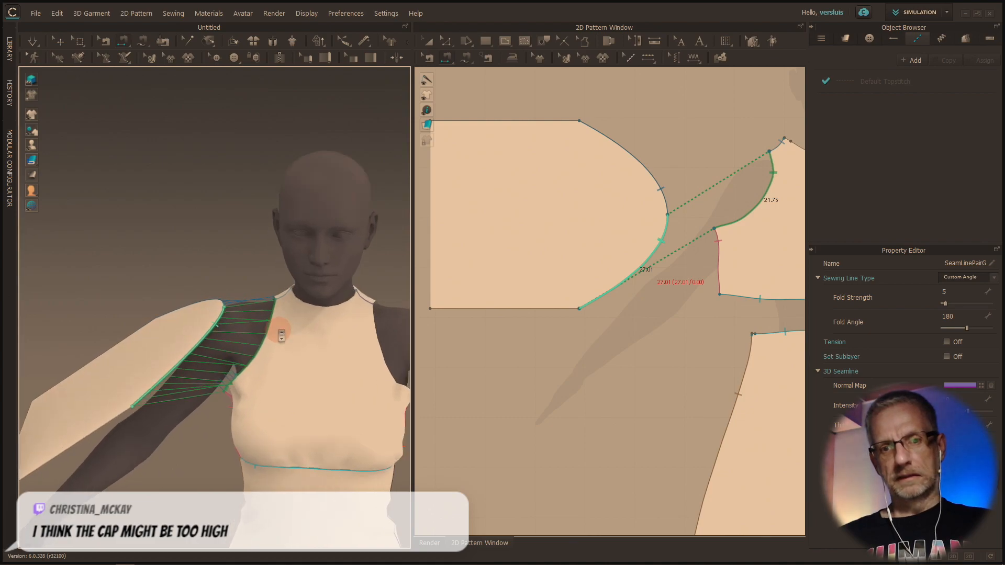
scroll(281, 335, down, 3)
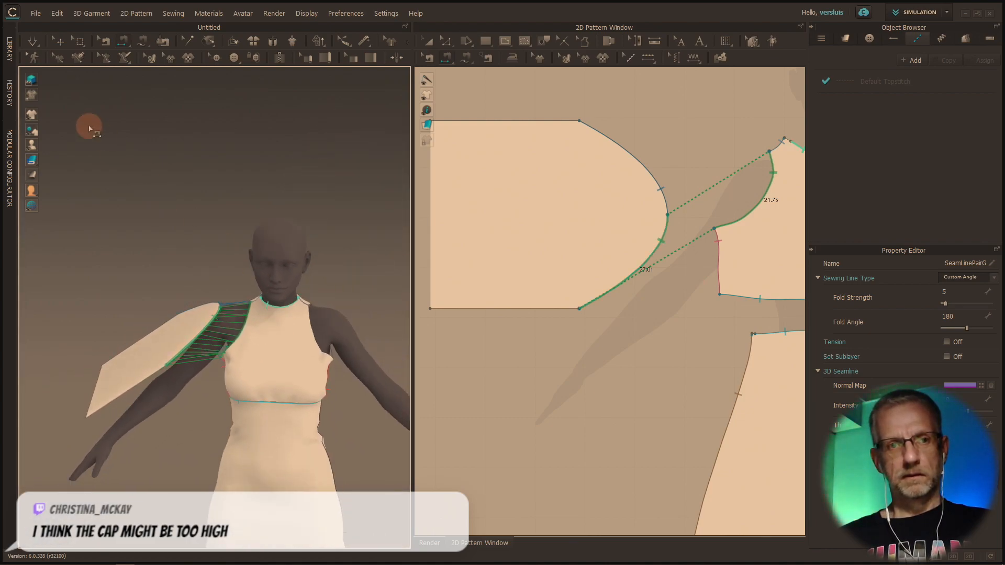
click(33, 42)
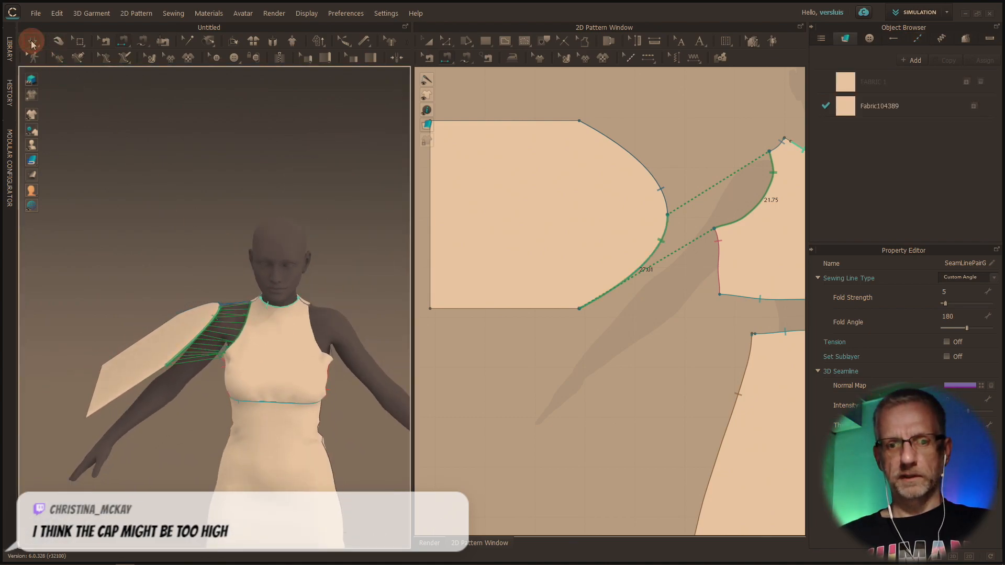
mouse_move(168, 269)
right_down()
mouse_move(314, 240)
mouse_move(404, 243)
mouse_move(149, 275)
right_up()
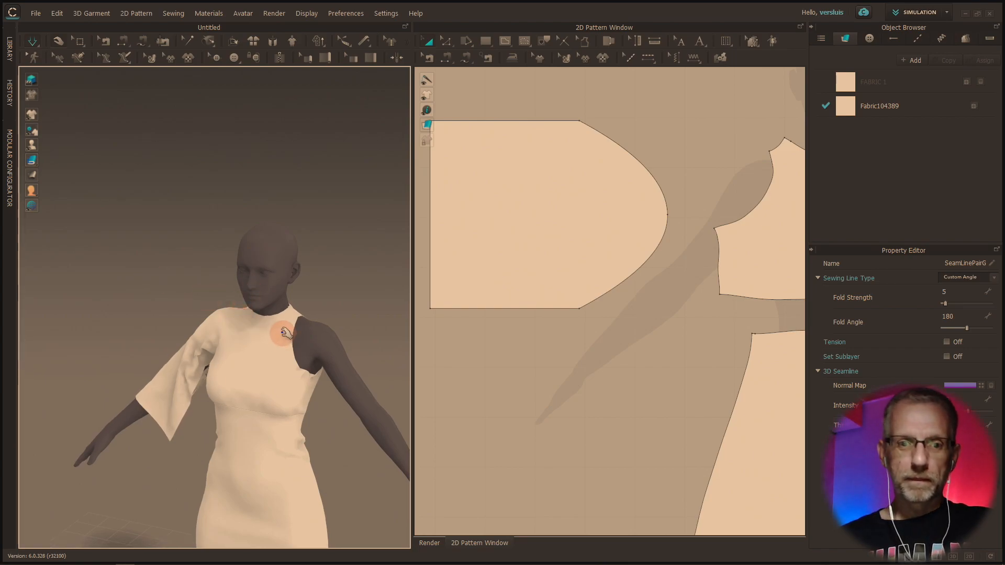
Examine the draped sleeve around the shoulder and armpit up close, and its shape against the whole dress
scroll(209, 308, up, 6)
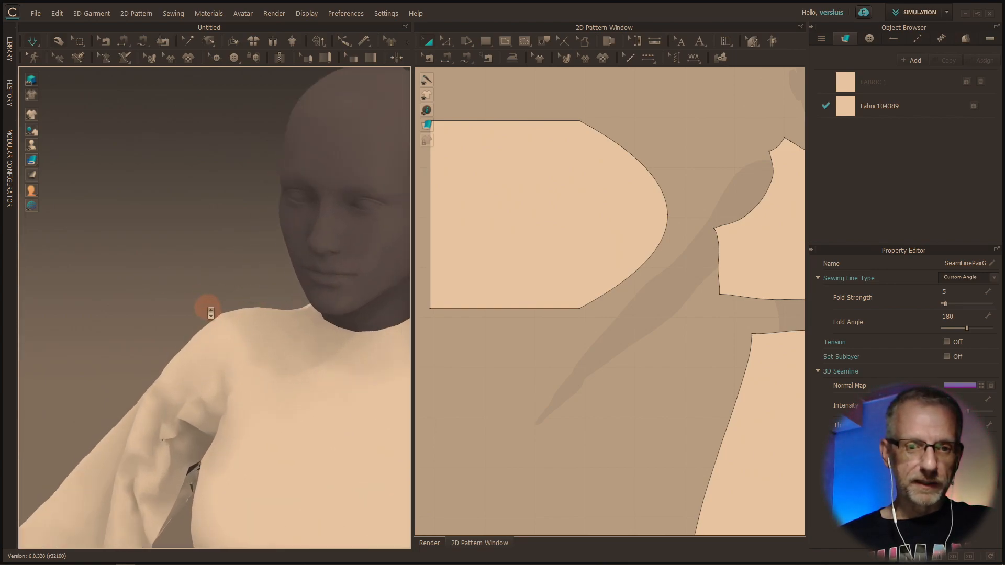
right_drag(258, 322, 228, 301)
scroll(229, 301, down, 8)
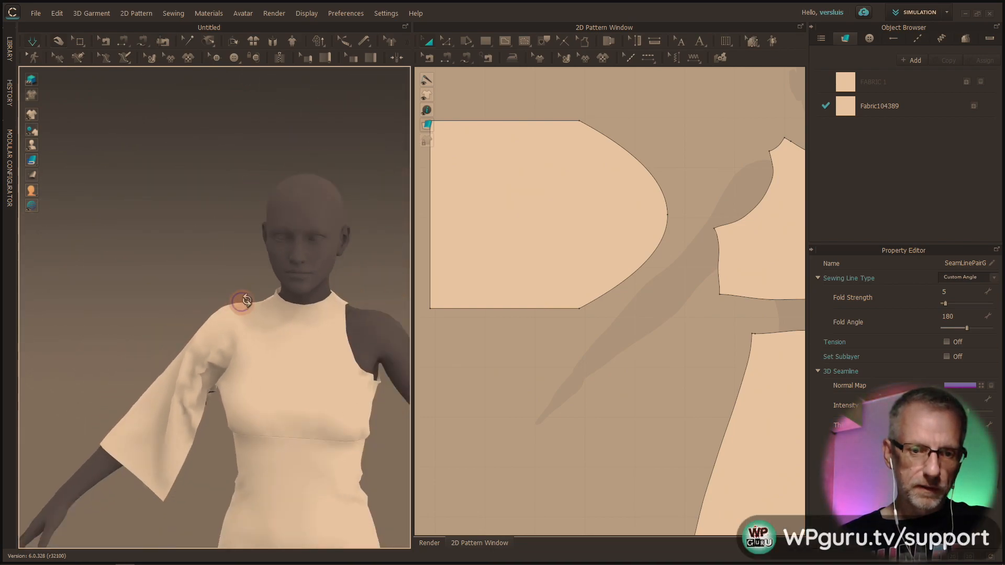
right_drag(308, 260, 215, 299)
scroll(236, 287, up, 3)
scroll(242, 291, down, 2)
scroll(241, 292, down, 4)
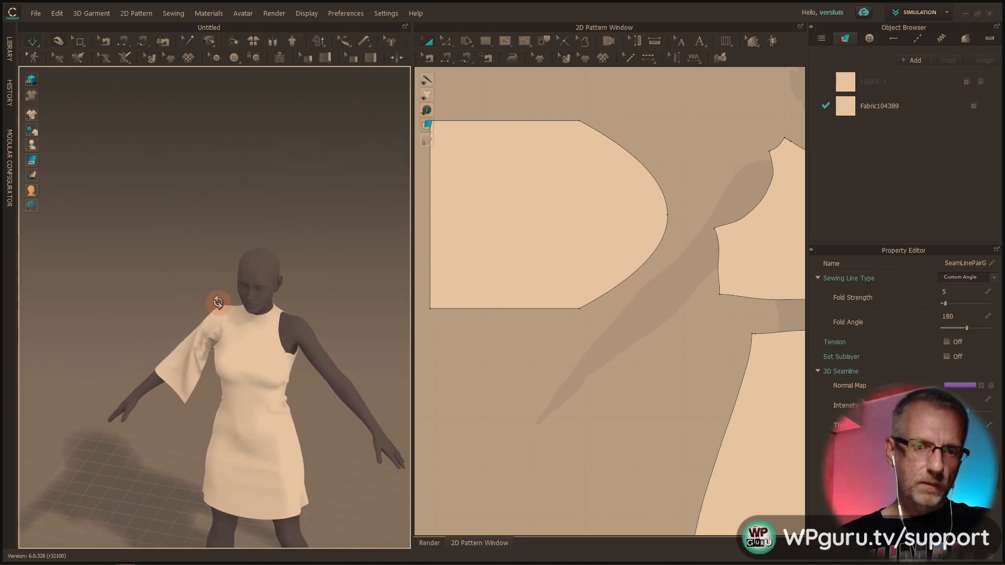
middle_drag(215, 299, 146, 207)
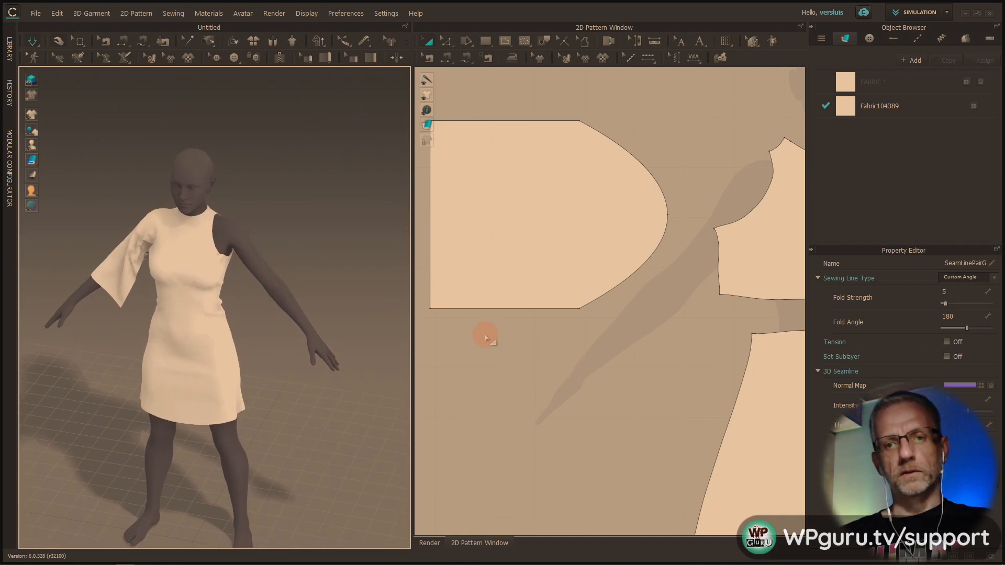
Try shortening the sleeve's straight hem edge to 30 cm from its start with Change Length, and undo it
click(474, 318)
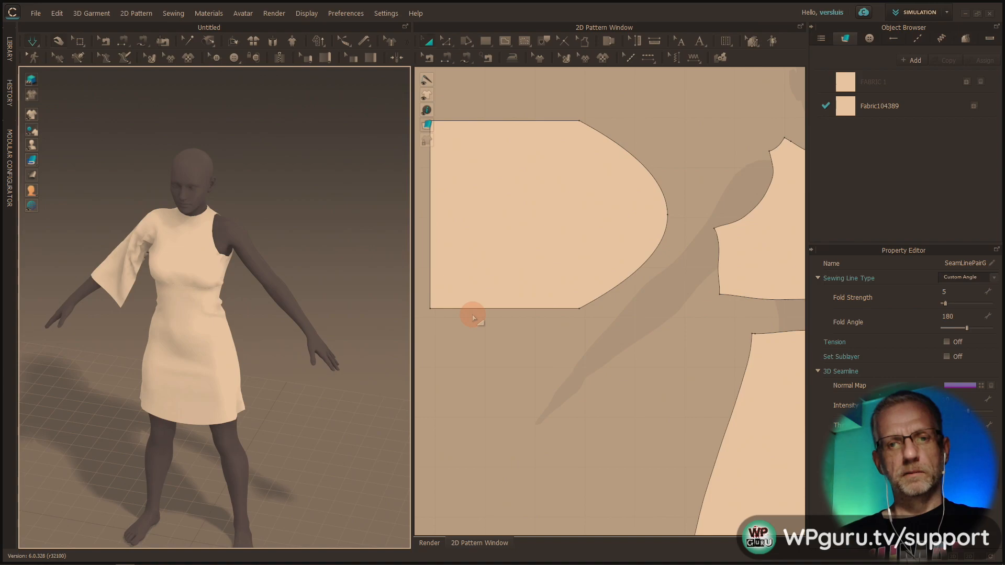
middle_drag(473, 318, 567, 349)
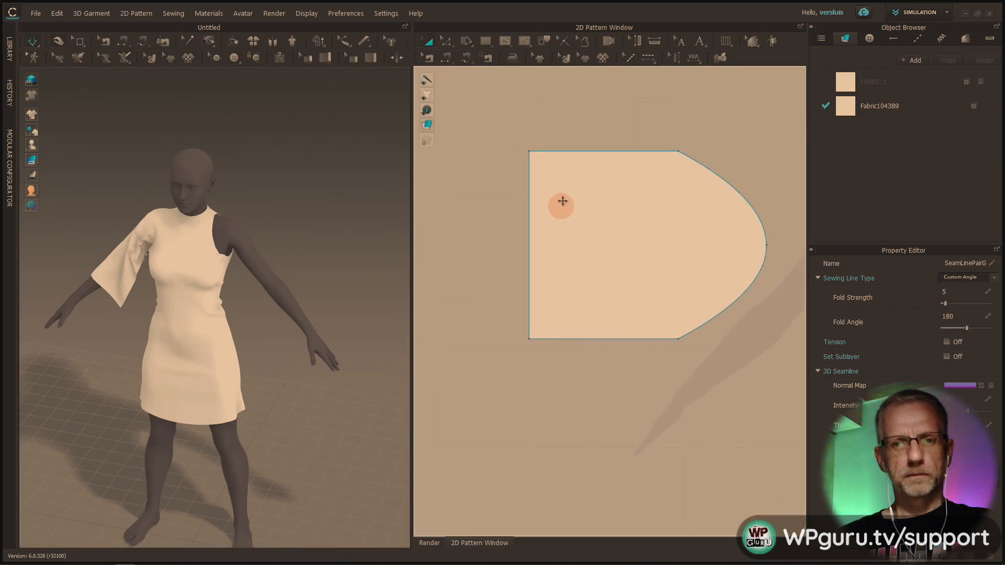
click(533, 193)
key(z)
click(528, 212)
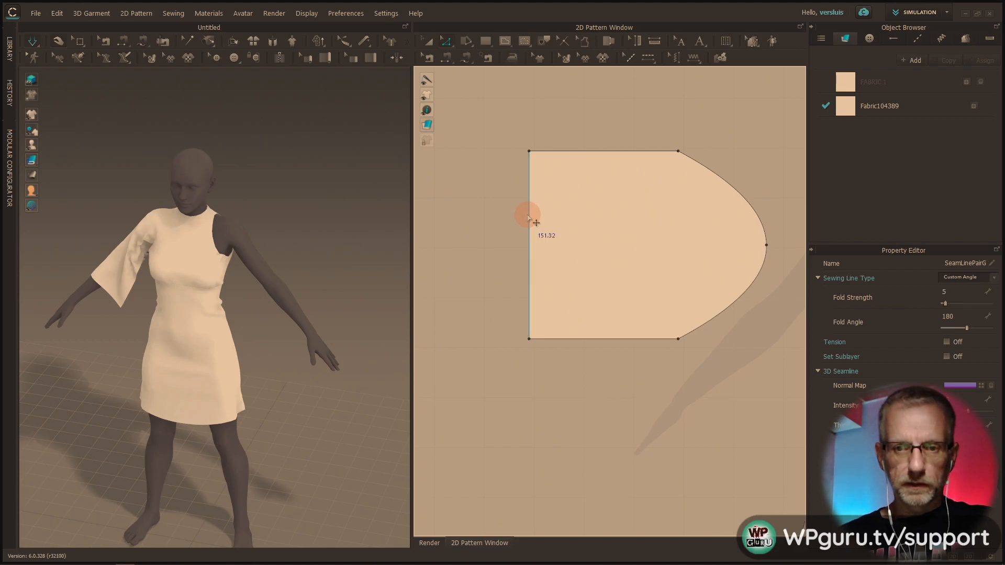
right_click(529, 217)
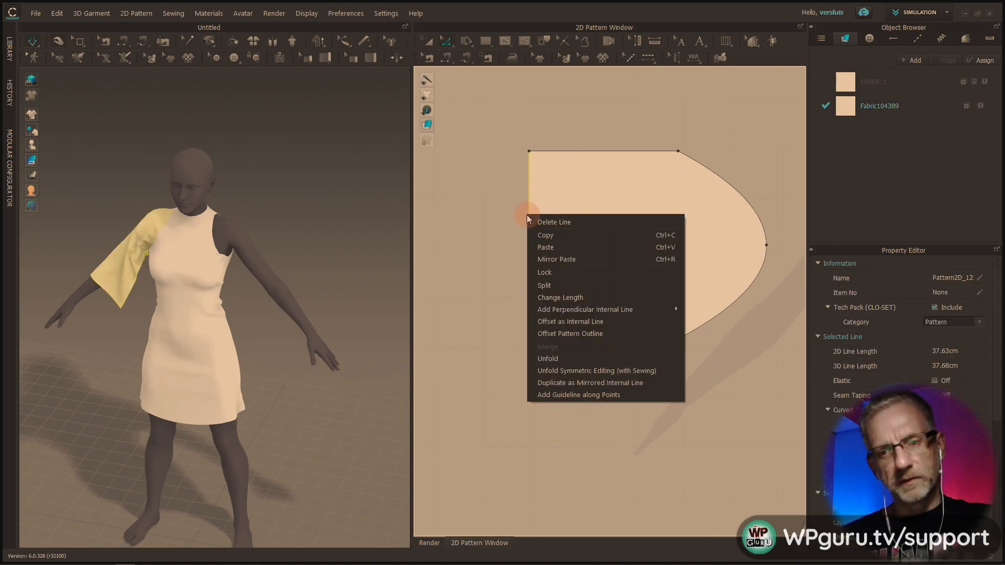
click(560, 297)
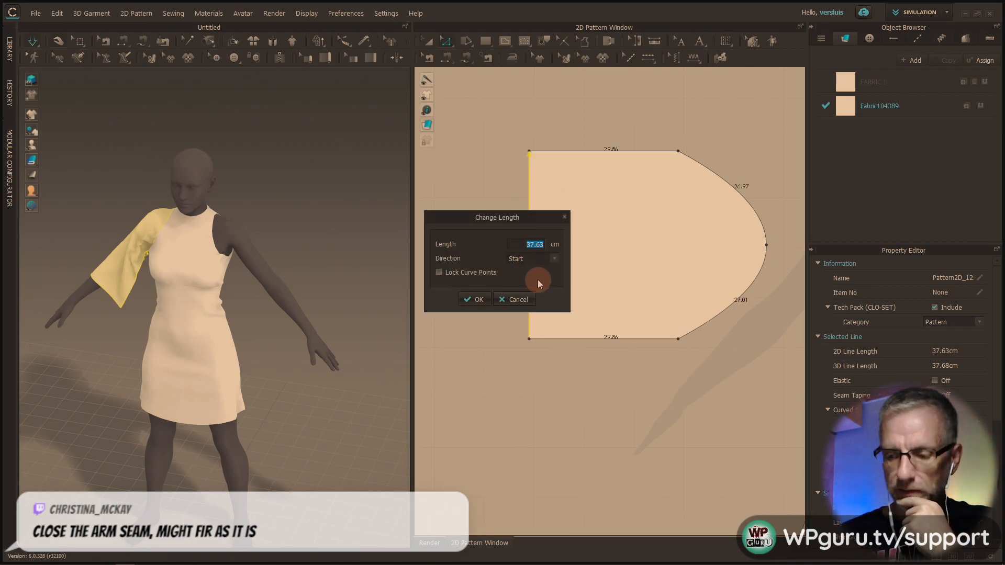
text(30)
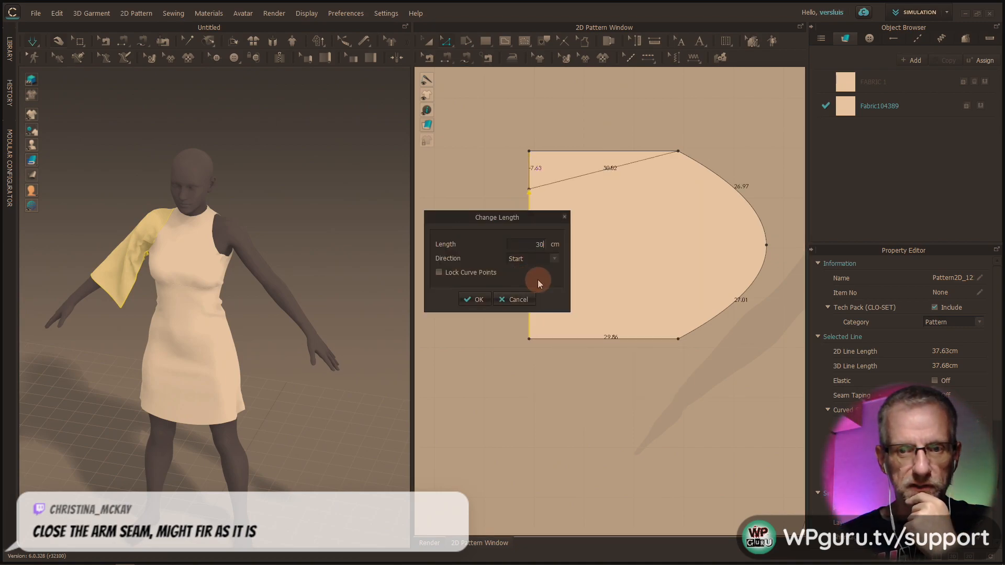
key(Return)
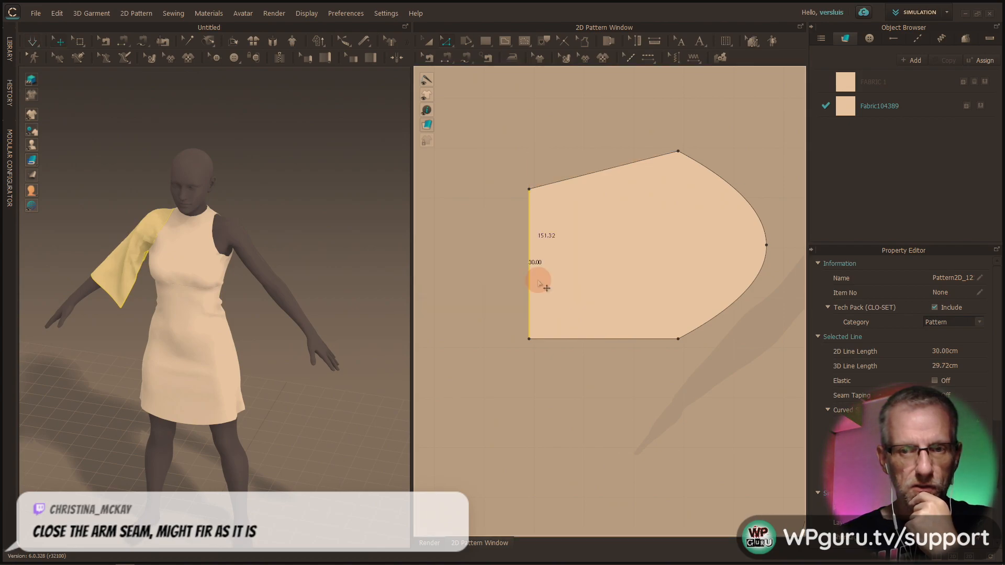
key(ctrl+z)
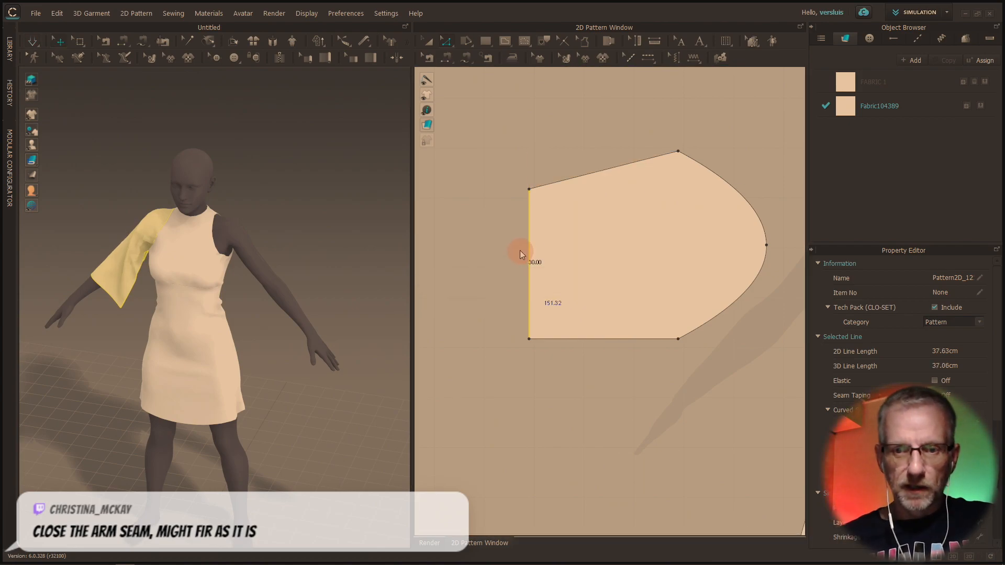
Set the sleeve's hem edge to 30 cm, shortened equally from both ends, and simulate the garment
right_click(531, 256)
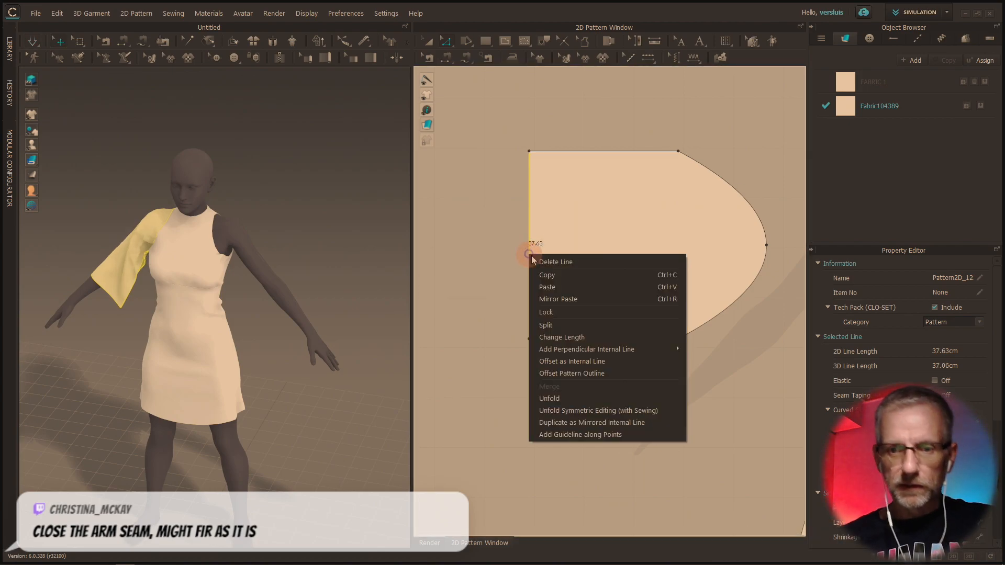
click(573, 337)
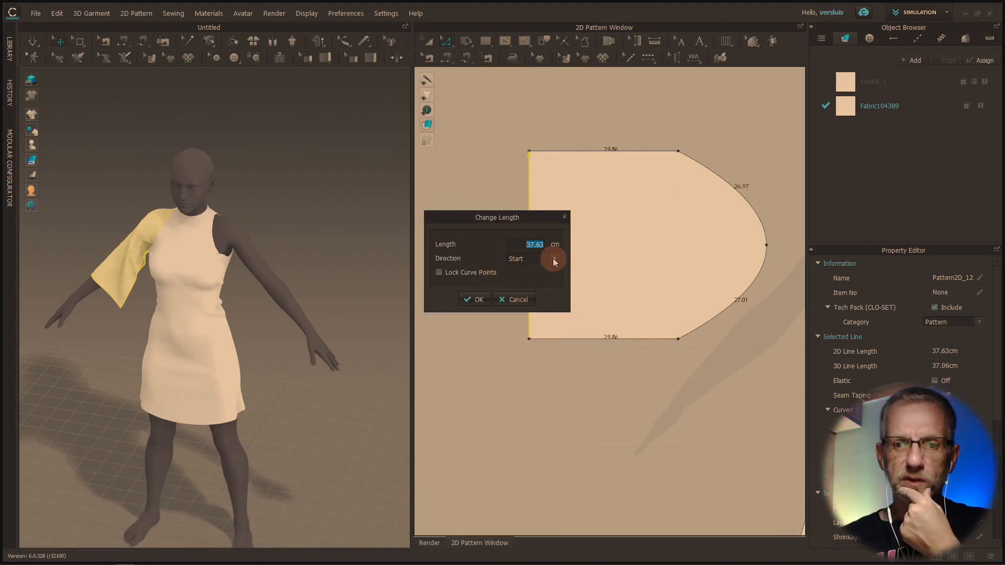
double_click(531, 244)
text(30)
key(Return)
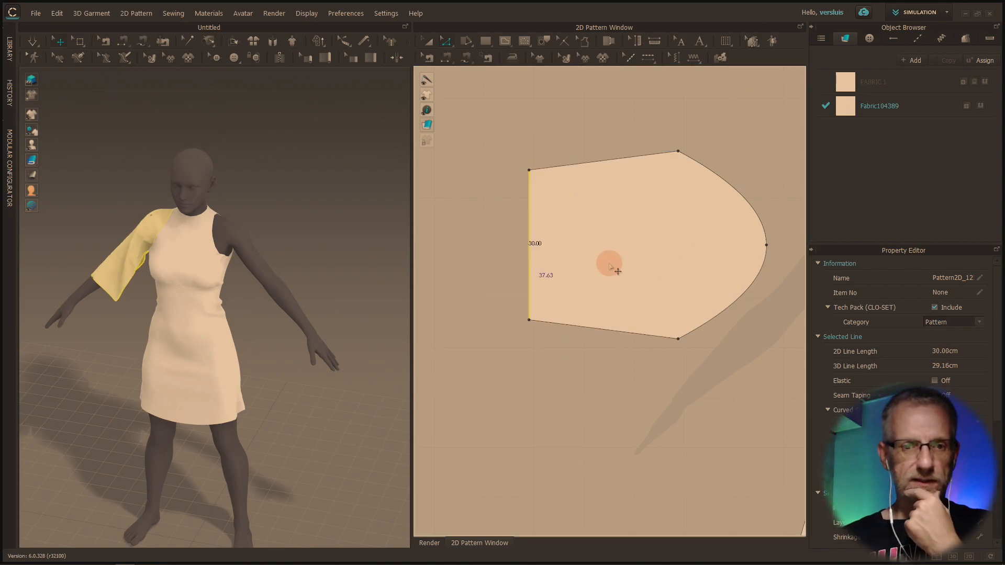
right_drag(298, 281, 287, 263)
click(33, 40)
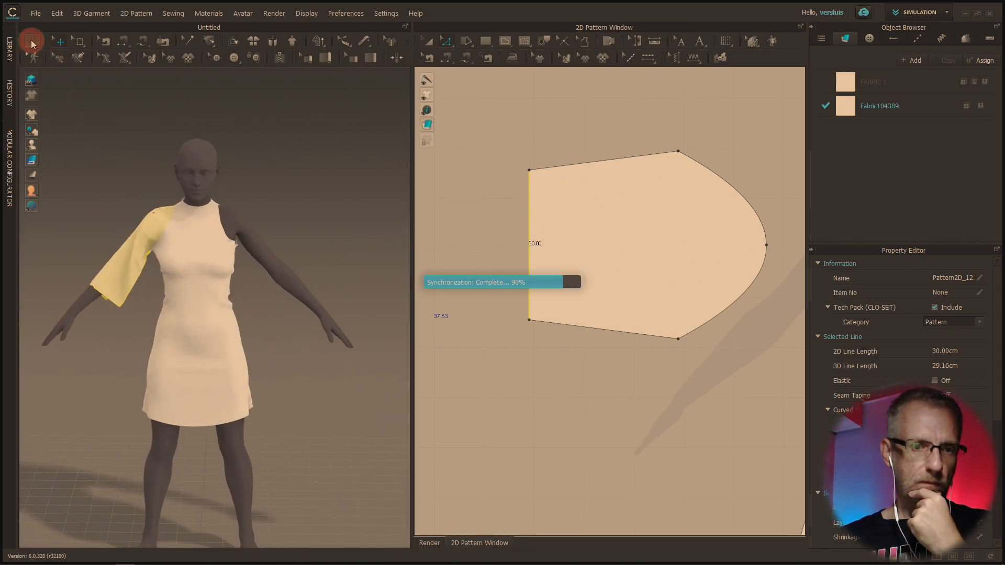
Set the sleeve's straight hem edge to 25 cm with Change Length, shortened equally from both ends
right_drag(152, 278, 127, 286)
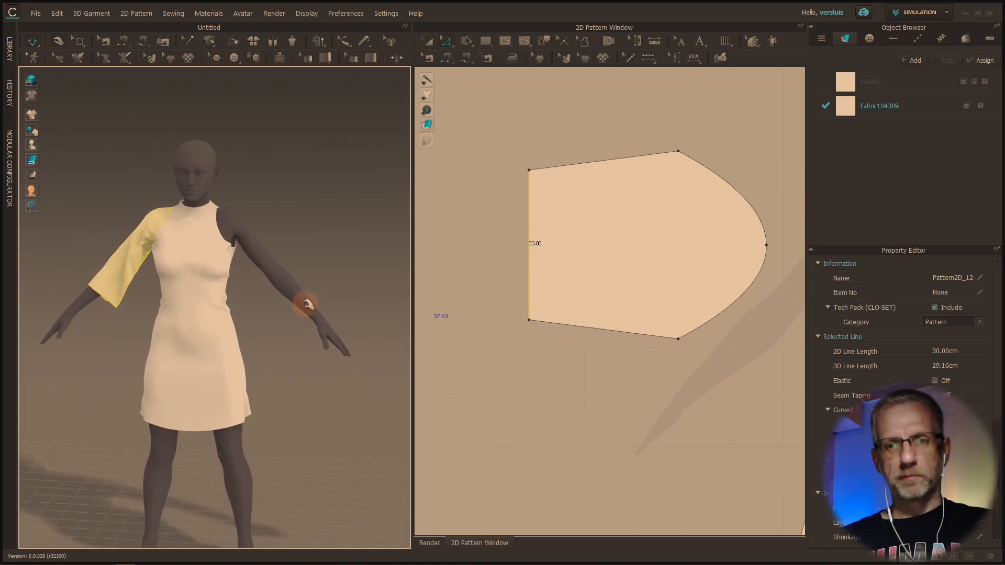
right_click(531, 278)
click(556, 360)
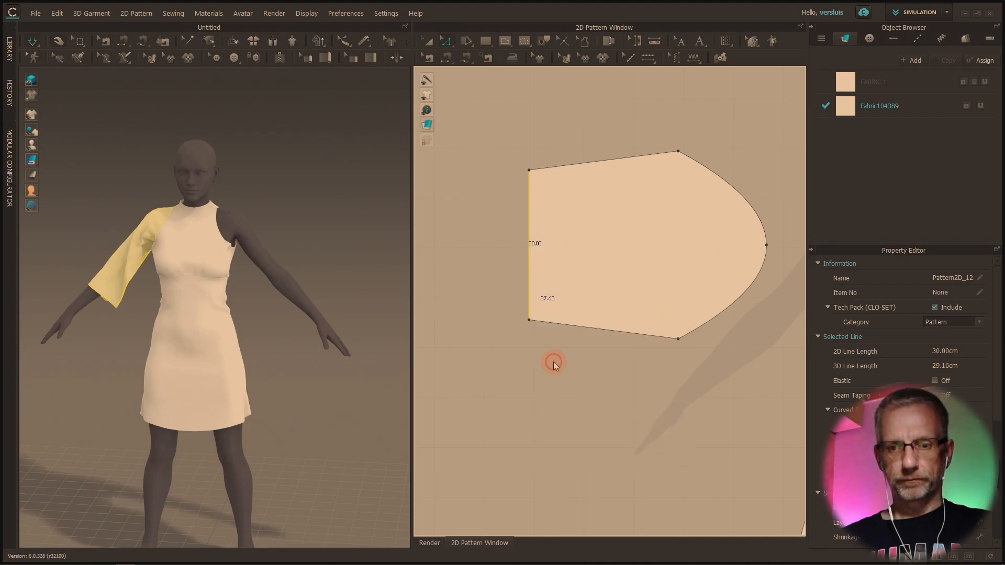
text(25)
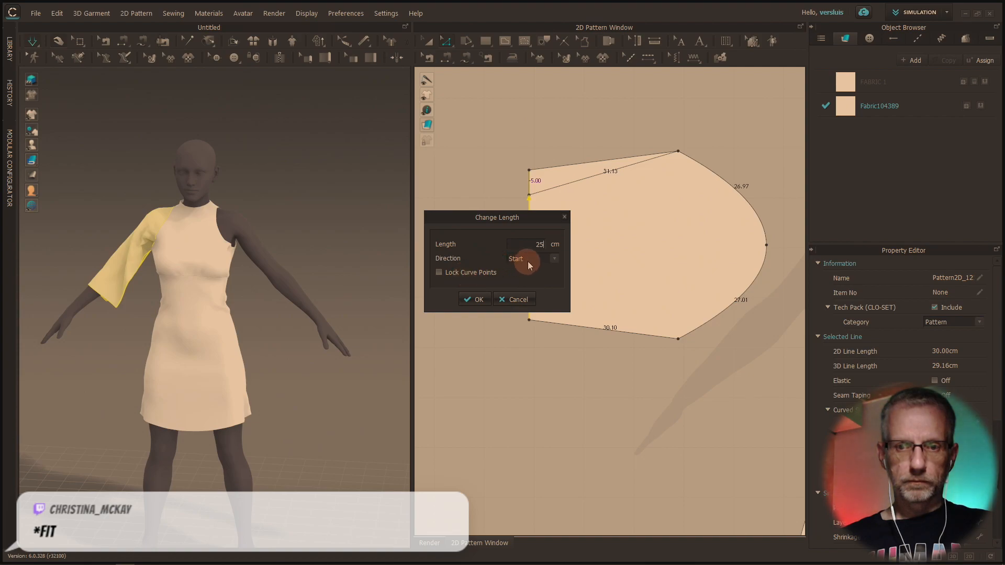
click(535, 278)
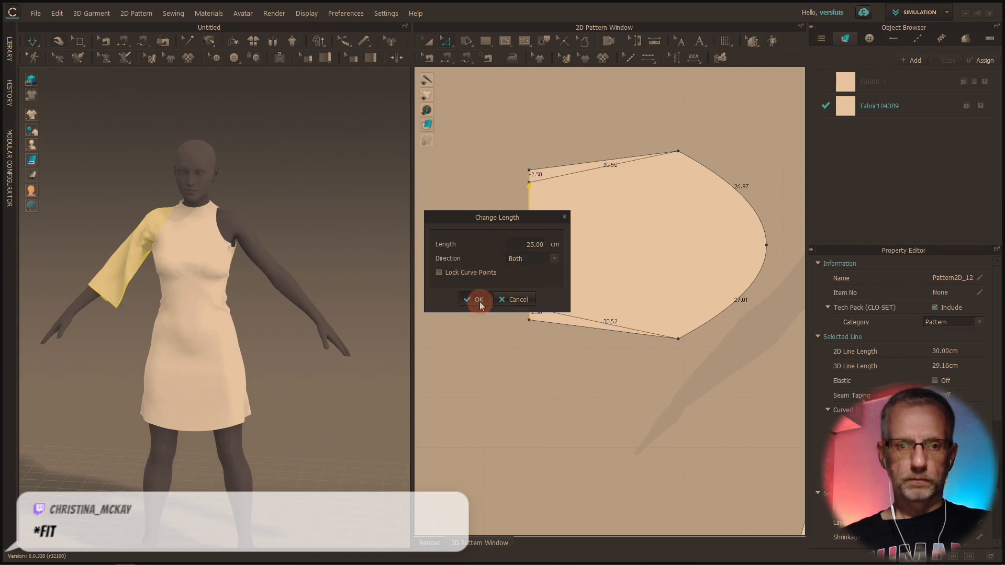
click(480, 302)
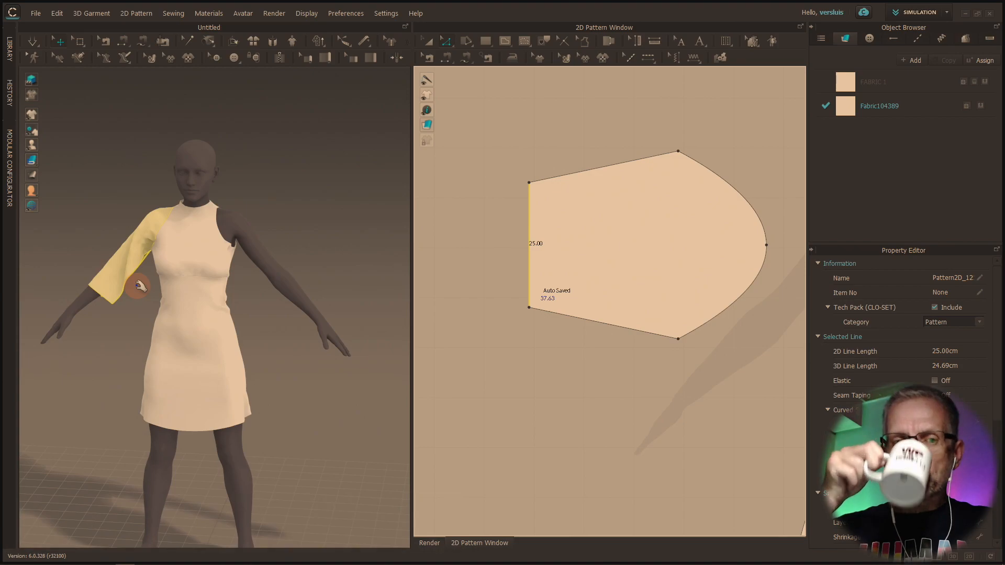
right_drag(137, 285, 159, 245)
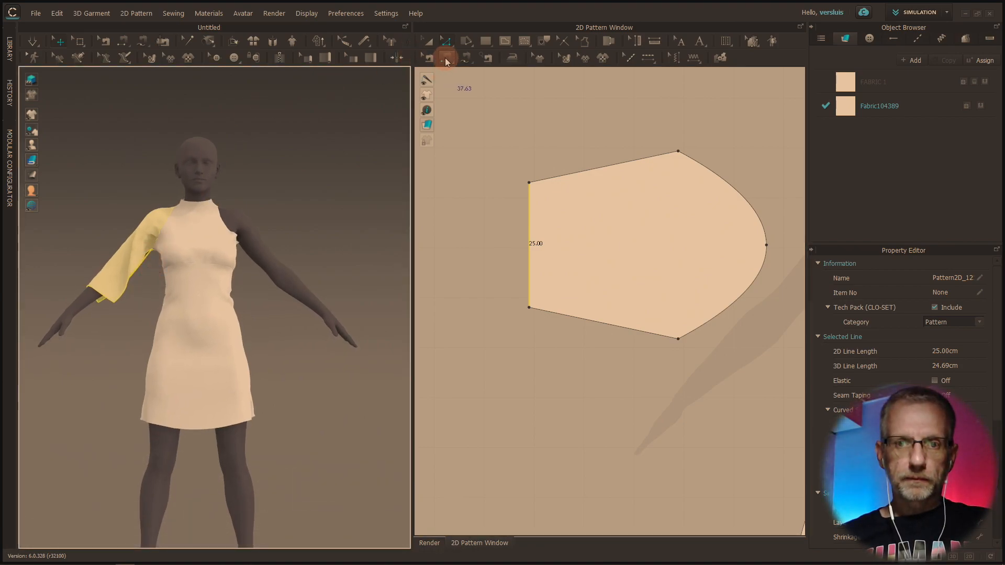
Sew the sleeve's two long underarm edges together with Segment Sewing and simulate the garment to close the sleeve around the arm
click(446, 59)
right_drag(150, 262, 121, 262)
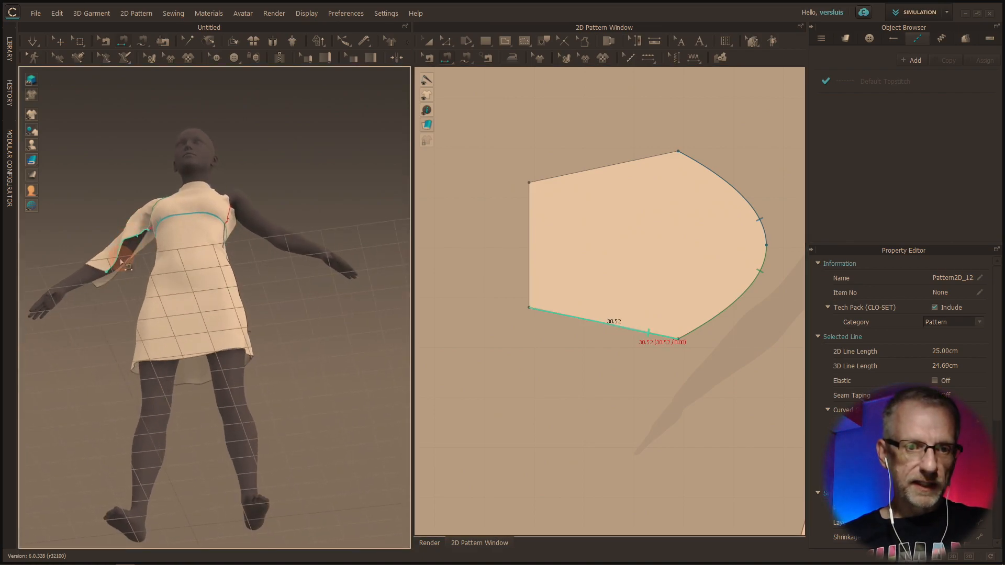
scroll(142, 239, up, 5)
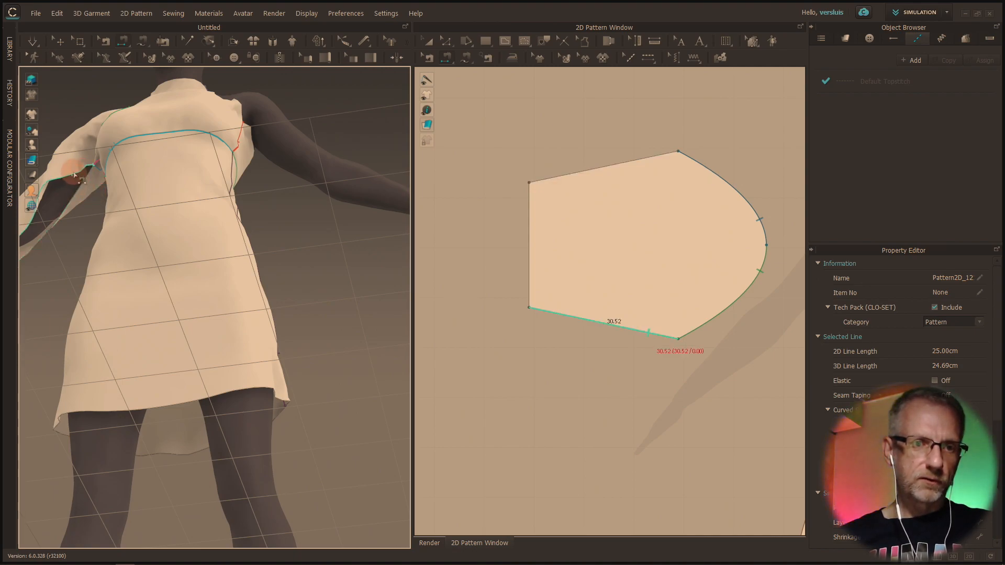
click(73, 175)
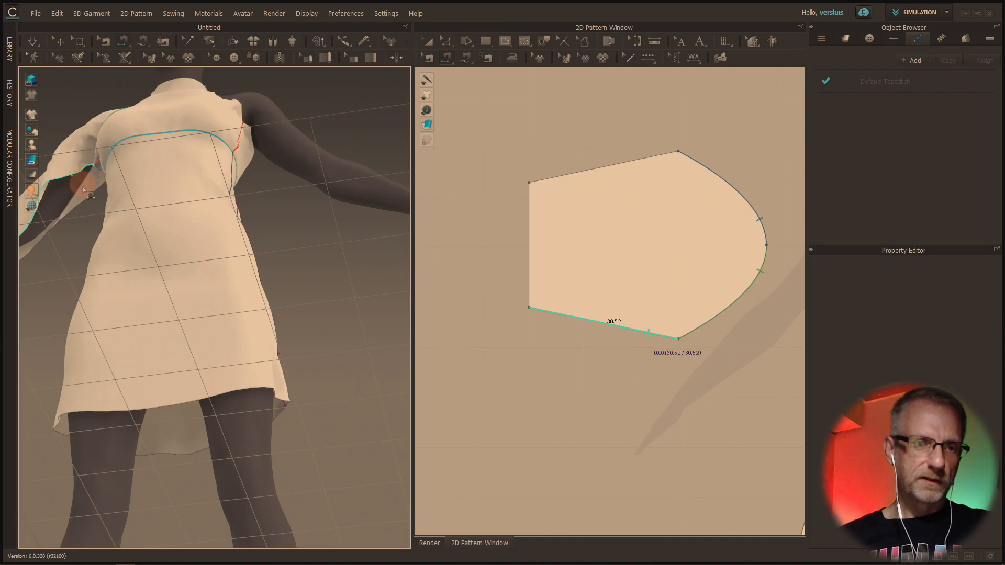
click(83, 192)
right_drag(107, 212, 159, 316)
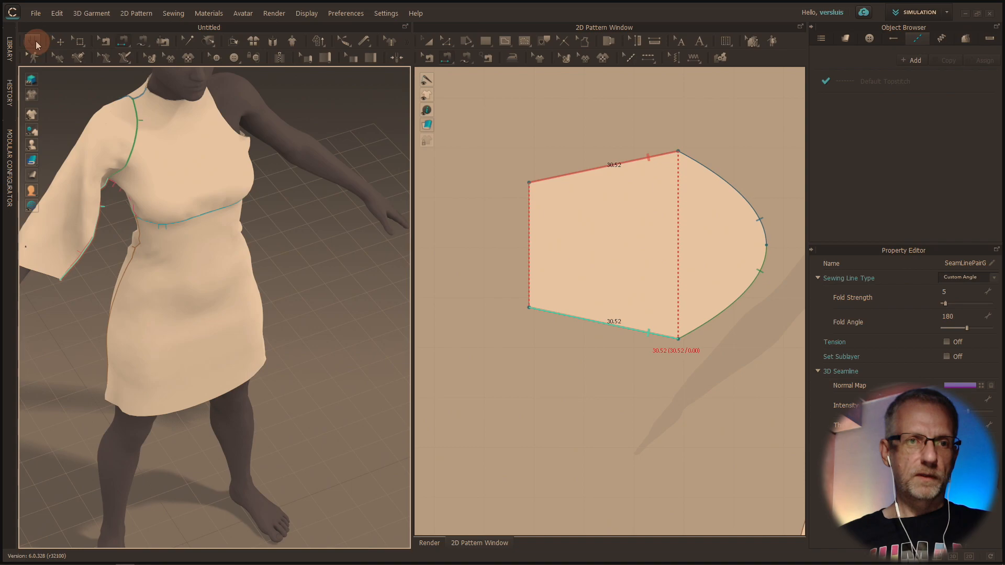
click(34, 42)
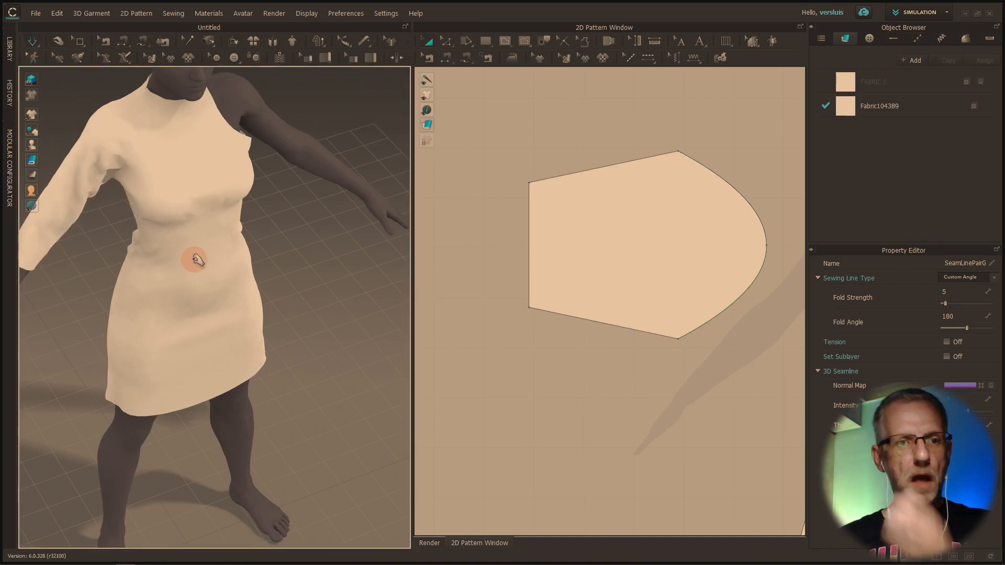
right_drag(158, 247, 135, 233)
middle_drag(136, 239, 242, 281)
right_drag(242, 280, 265, 251)
scroll(260, 242, down, 5)
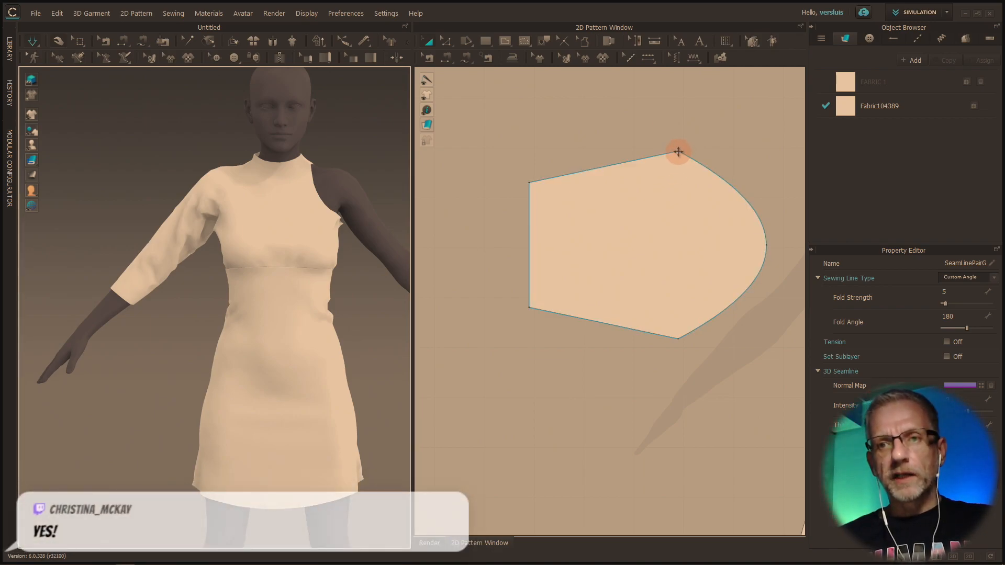
Move the sleeve's two underarm corner points inward to narrow the upper sleeve, and simulate the garment
scroll(608, 118, up, 3)
middle_drag(610, 118, 567, 121)
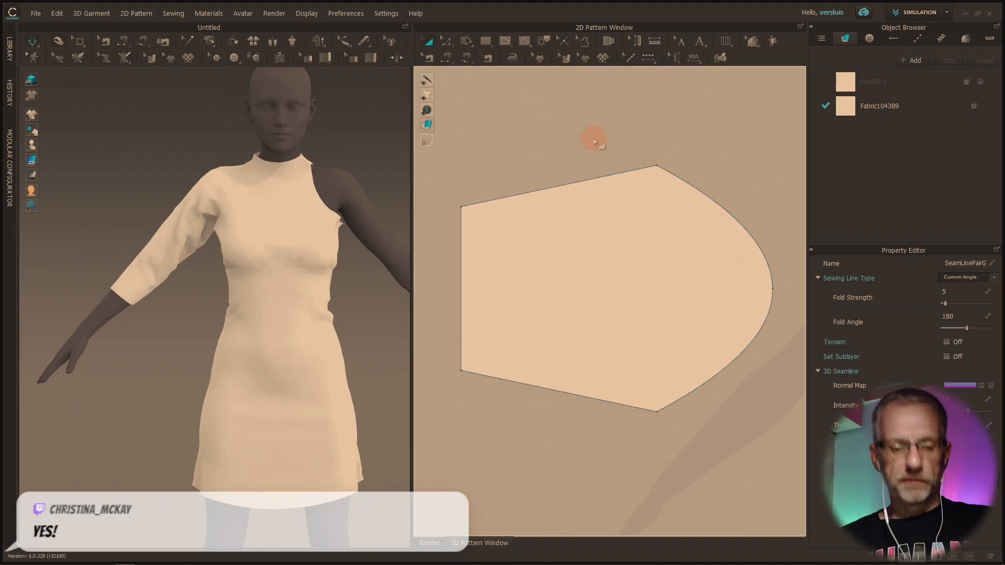
click(656, 168)
drag(655, 169, 657, 188)
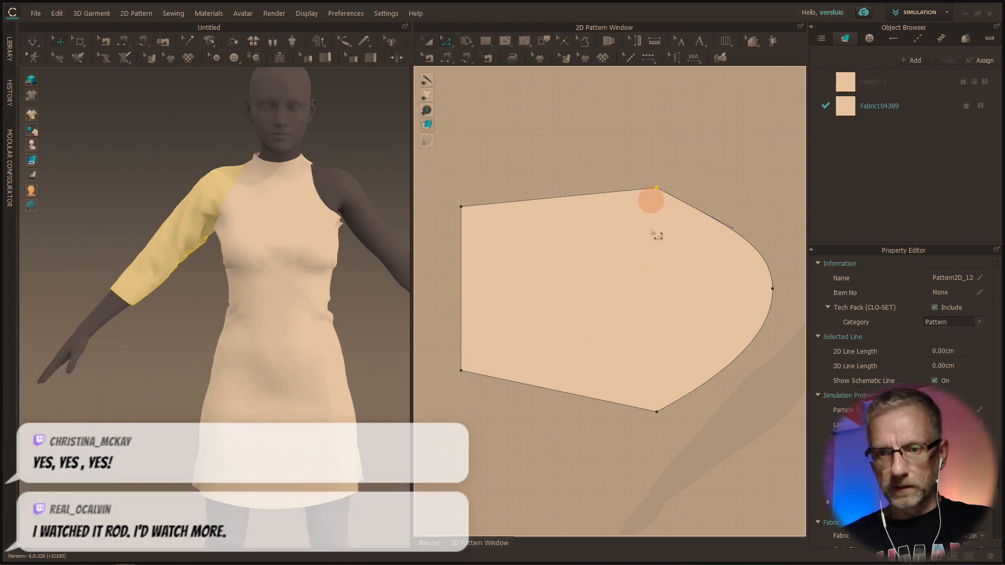
drag(657, 412, 663, 388)
click(32, 41)
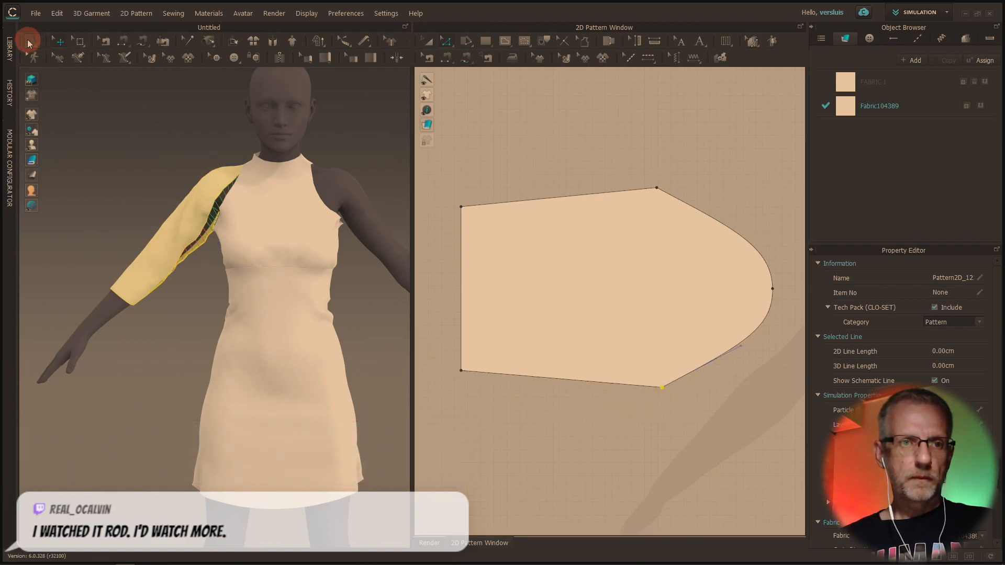
right_drag(139, 251, 373, 243)
right_drag(339, 256, 158, 256)
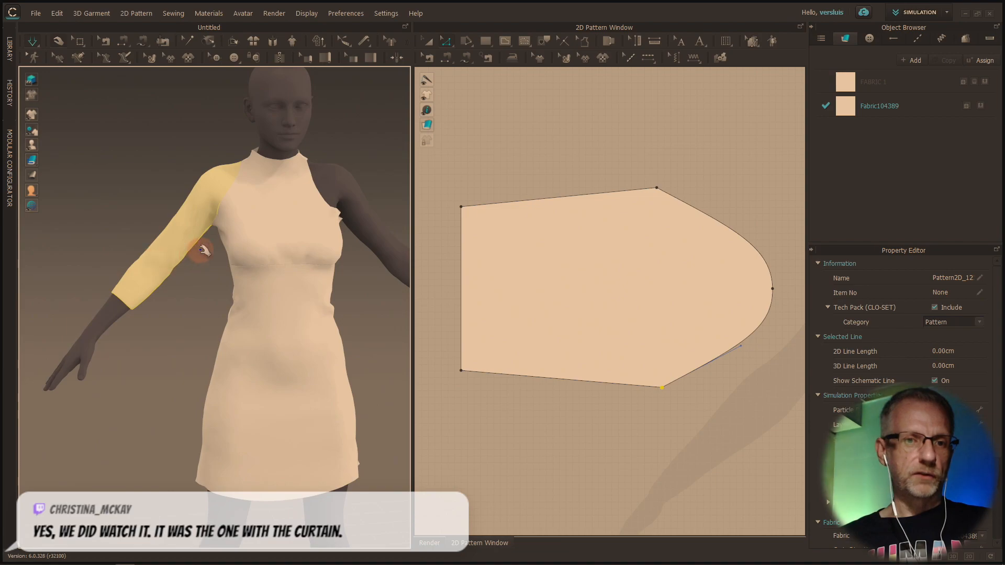
scroll(202, 251, up, 2)
scroll(204, 251, down, 4)
middle_drag(256, 273, 189, 278)
right_drag(188, 278, 199, 303)
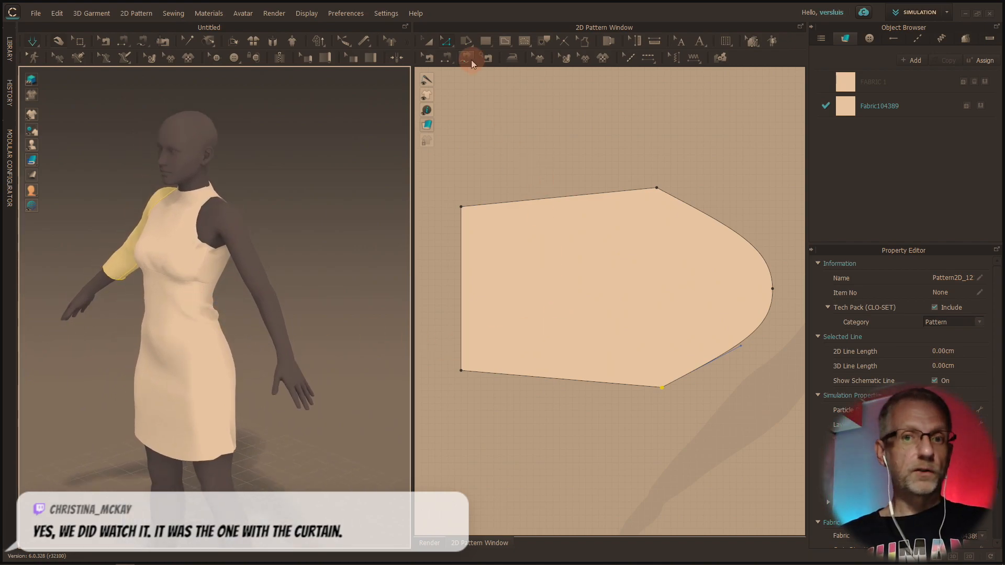
Move the back bodice and back skirt pieces together farther from the front pieces to make room for a second sleeve
click(428, 41)
scroll(580, 179, up, 3)
scroll(580, 180, down, 5)
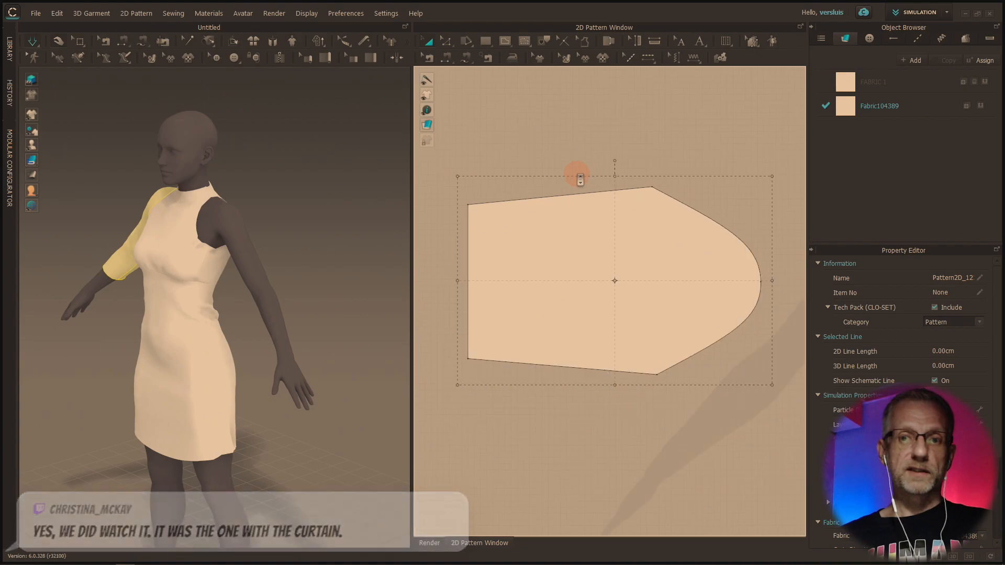
middle_drag(619, 281, 513, 288)
scroll(512, 288, down, 1)
double_click(501, 219)
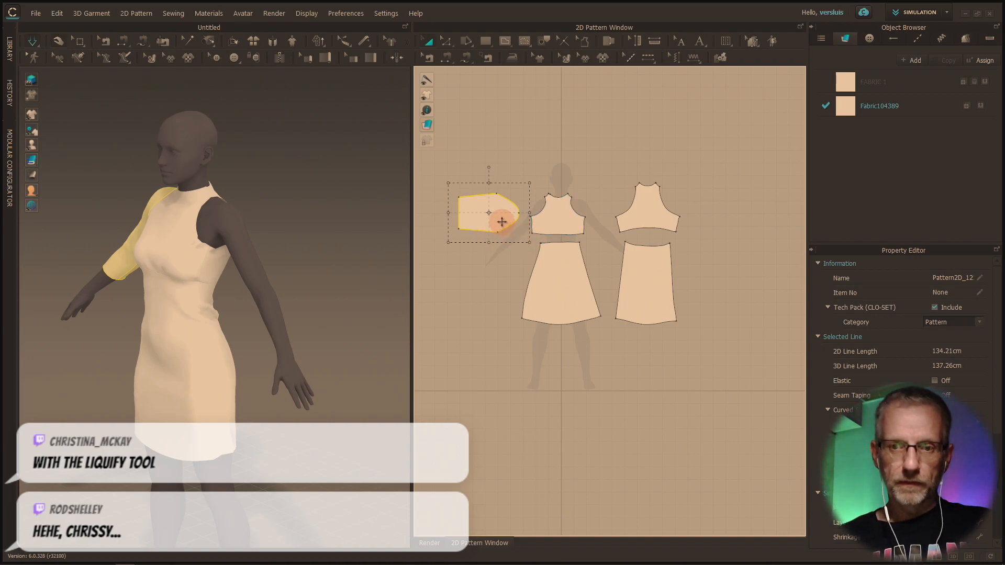
click(643, 211)
shift+click(648, 276)
drag(648, 276, 705, 281)
Copy the sleeve piece and mirror-paste it between the front and back pieces
click(480, 213)
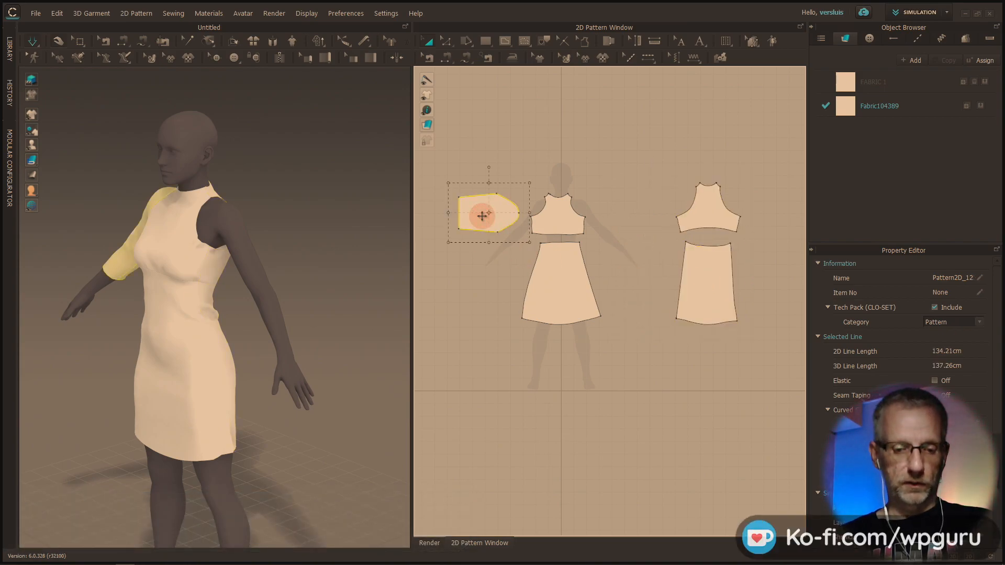
right_click(610, 219)
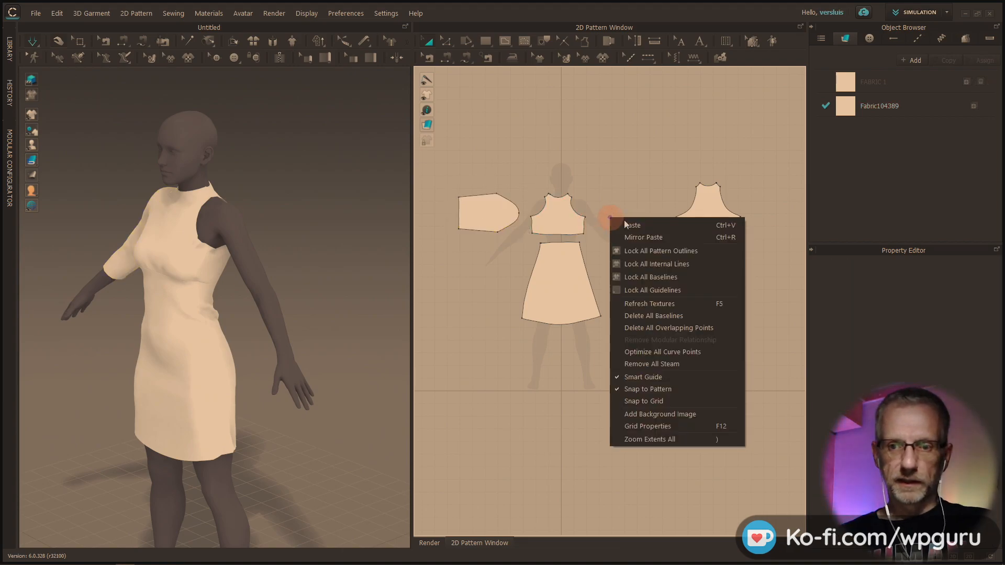
click(661, 239)
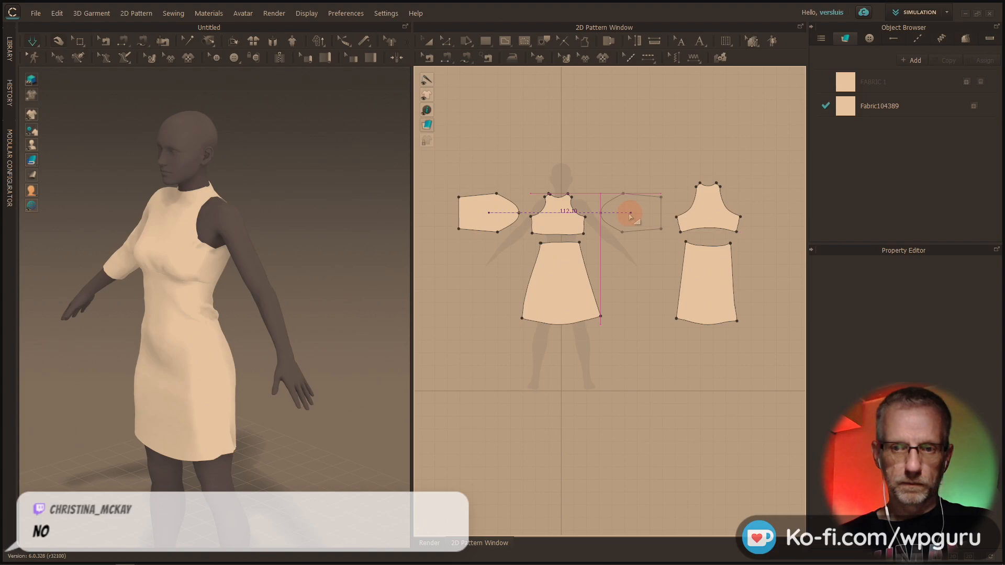
click(630, 216)
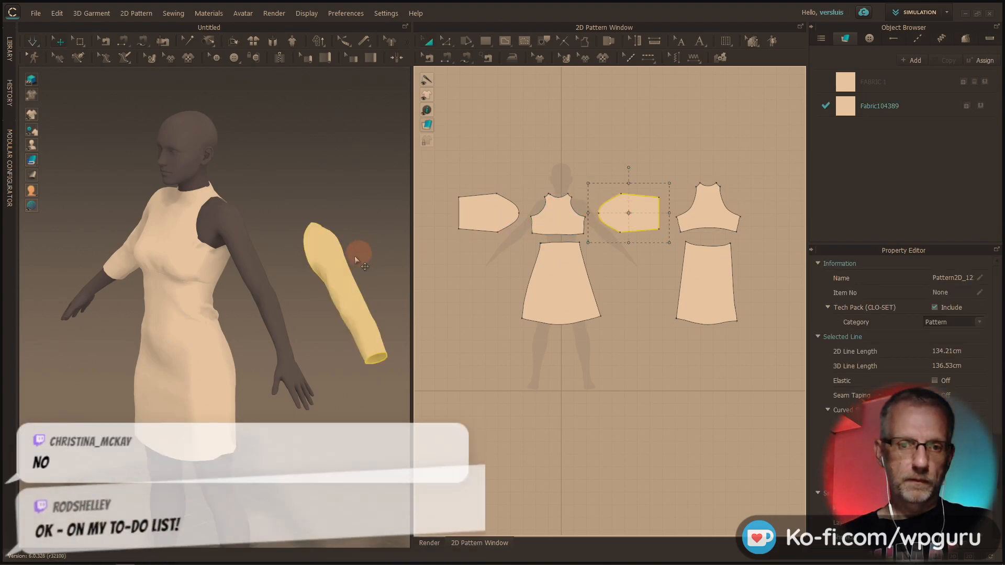
Try positioning the mirror-pasted sleeve over the avatar's left arm in 3D, and delete that copy
click(335, 274)
drag(349, 276, 248, 250)
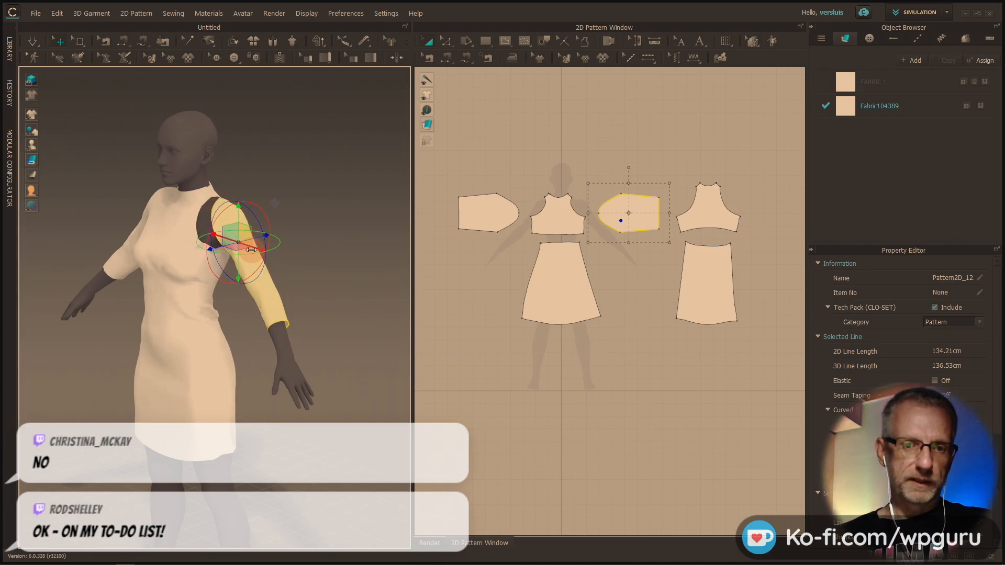
right_drag(225, 299, 252, 292)
scroll(253, 292, up, 5)
middle_drag(253, 292, 332, 335)
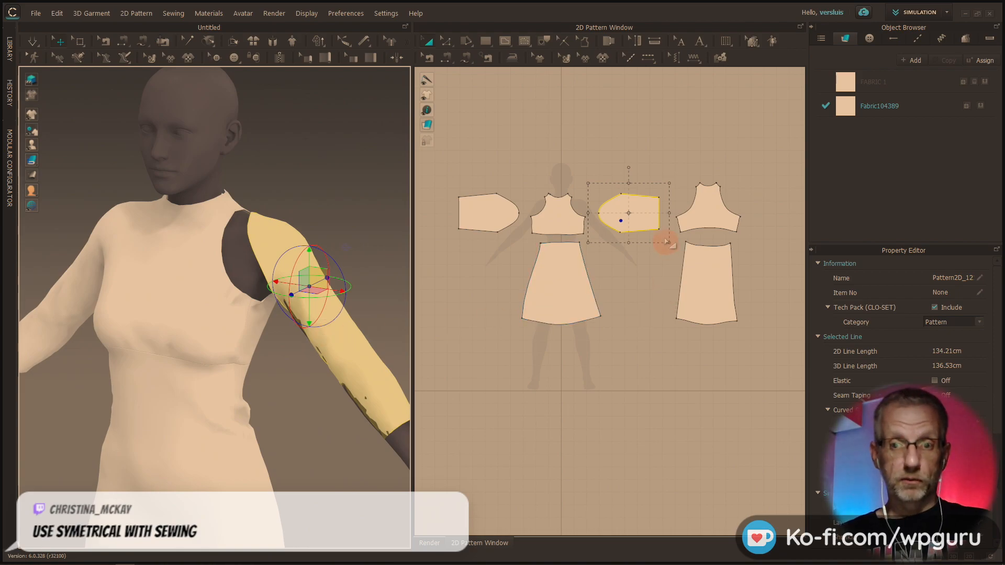
key(Delete)
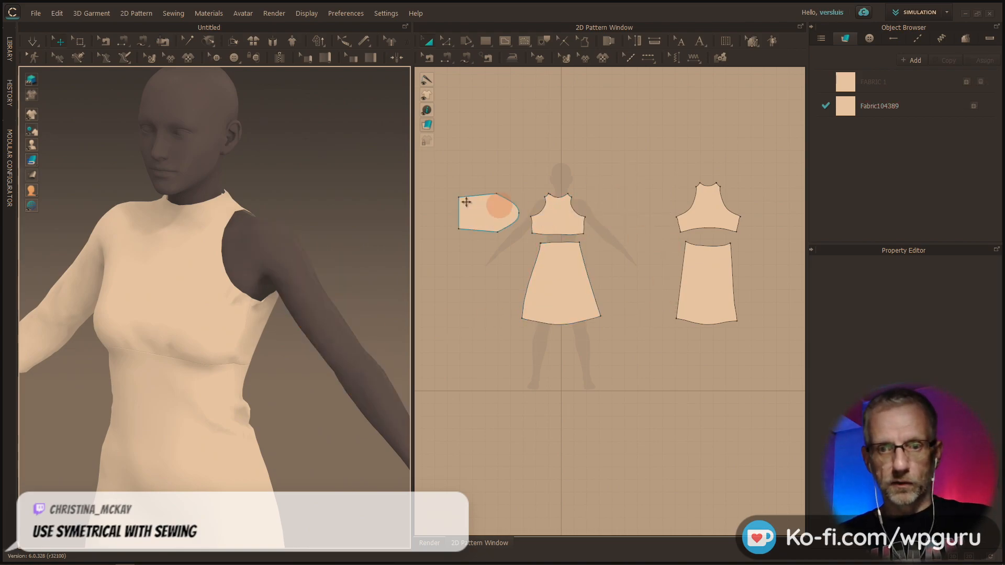
Clone the sleeve as a Symmetric Pattern (with Sewing) and place it between the front and back pieces
click(483, 204)
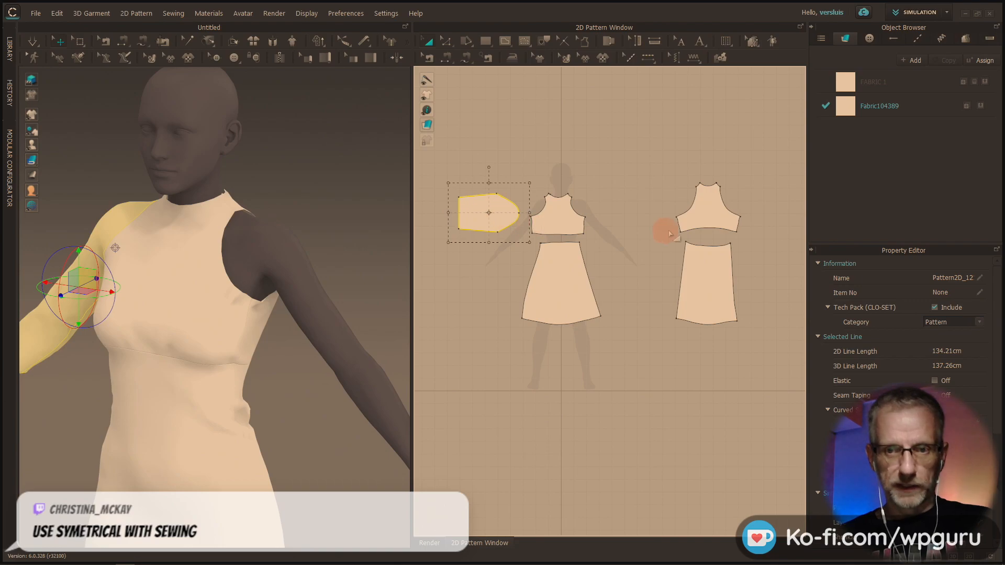
right_click(632, 212)
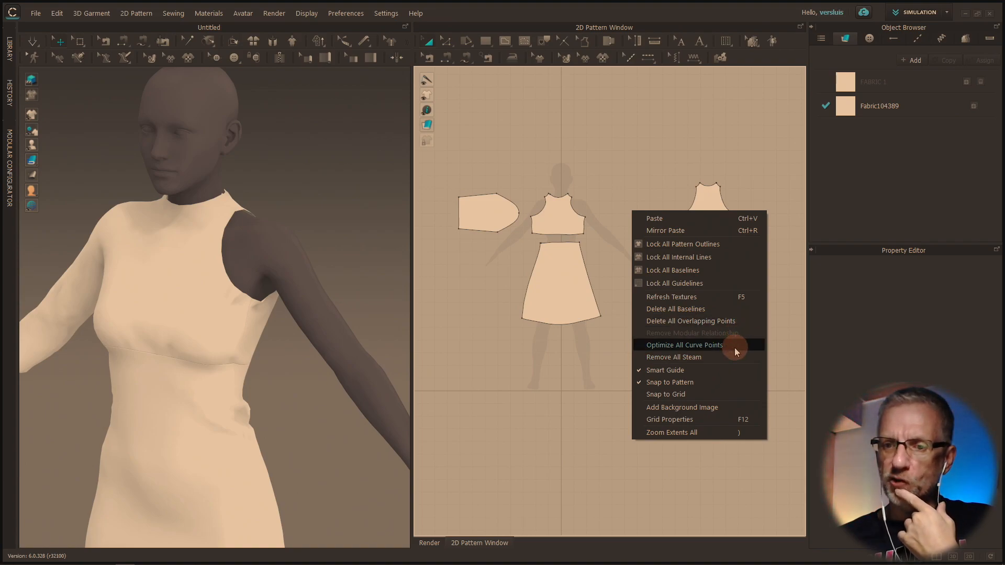
click(572, 250)
right_click(488, 215)
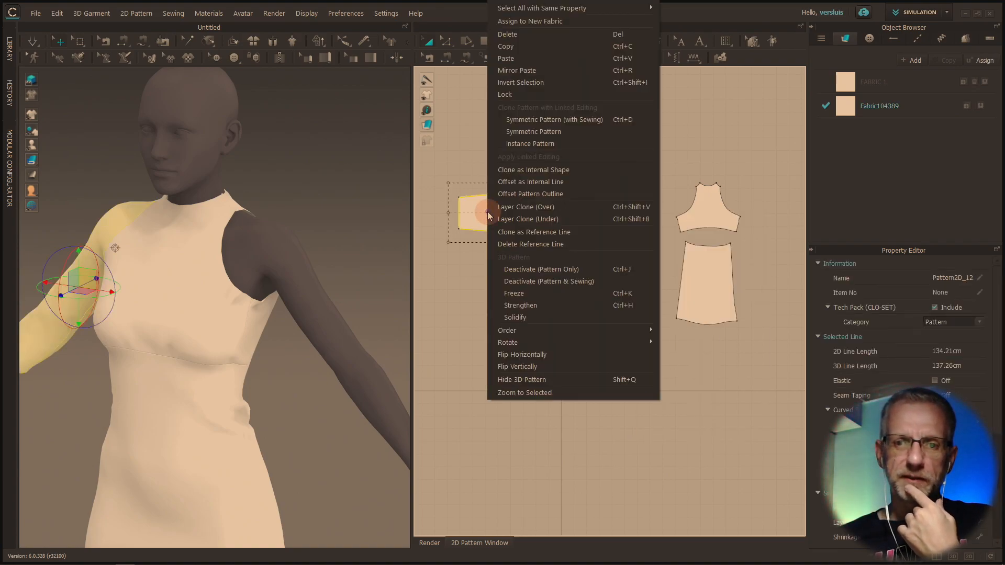
click(597, 119)
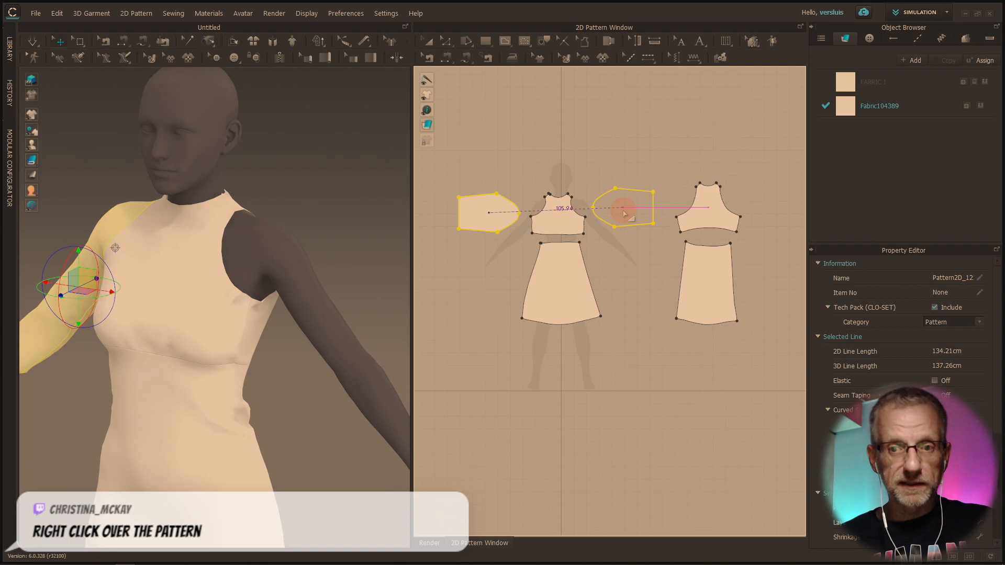
click(624, 212)
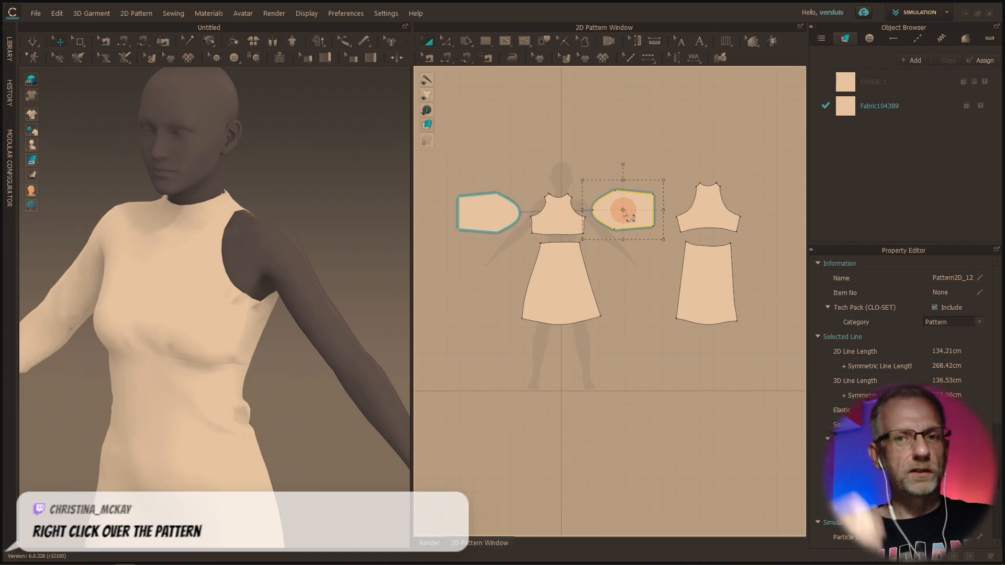
Move the symmetric sleeve in 3D over the avatar's left upper arm, beside the open armhole
scroll(623, 212, up, 5)
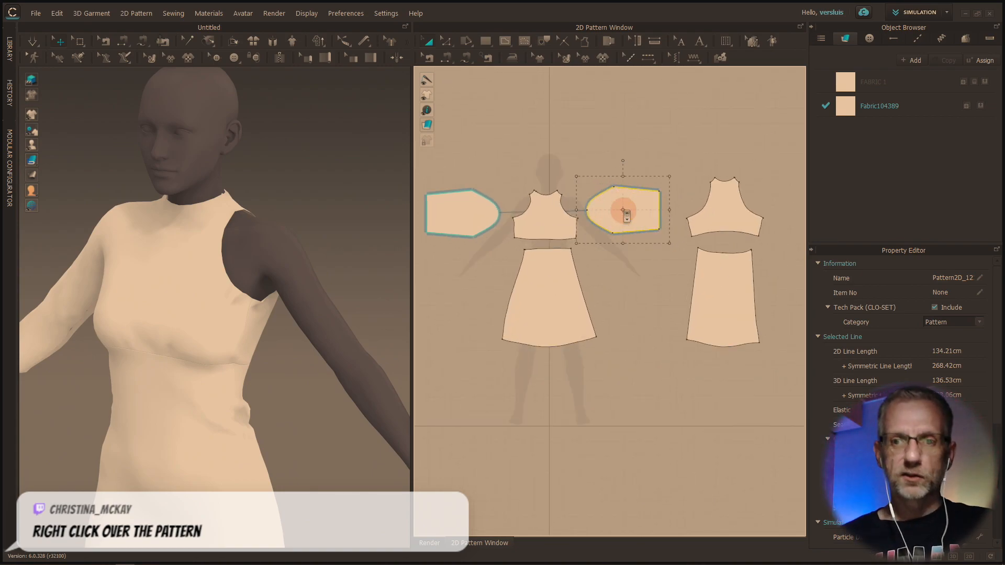
middle_drag(626, 213, 662, 247)
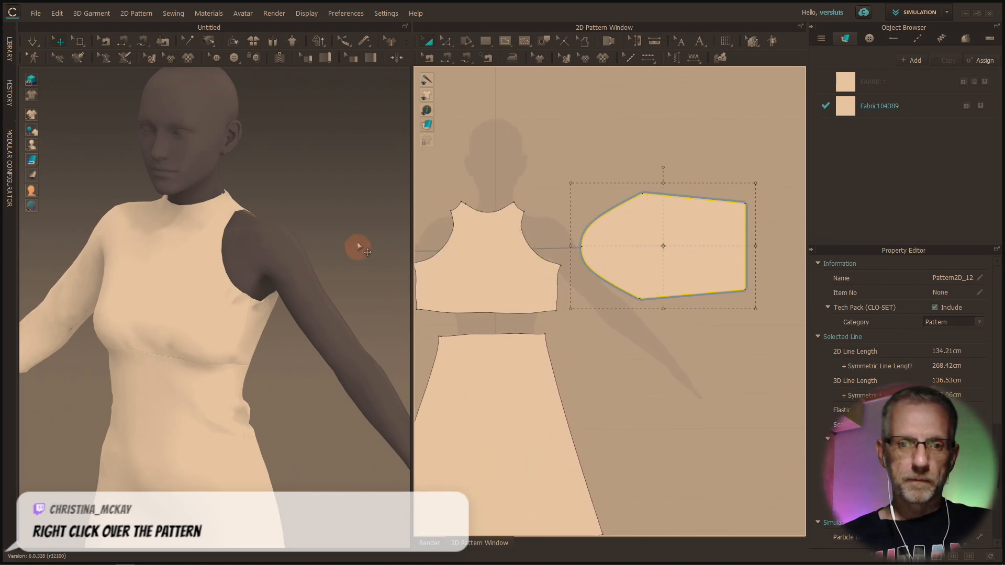
scroll(357, 242, down, 5)
click(359, 308)
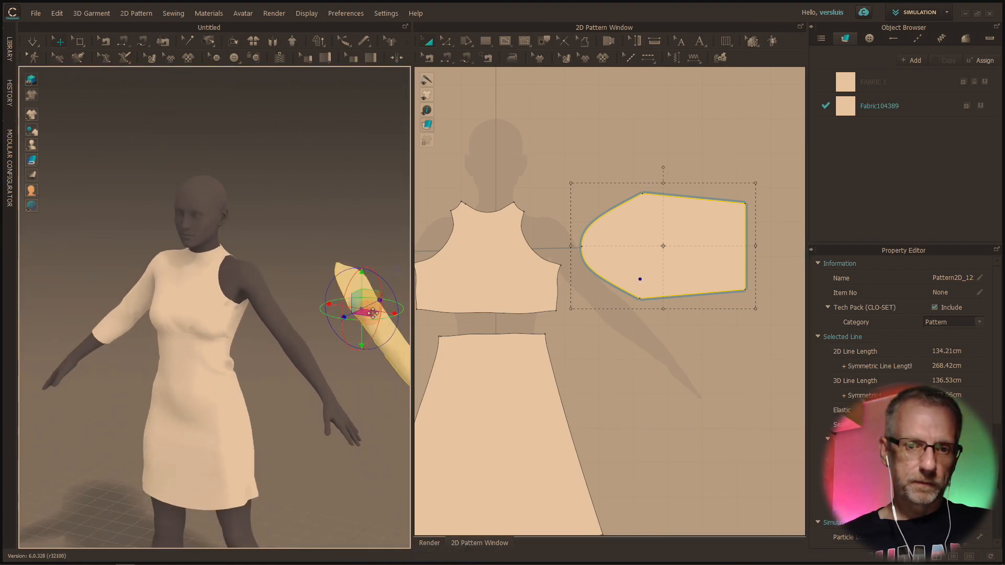
drag(384, 313, 257, 276)
Nudge the symmetric sleeve slightly lower in 3D so it lines up with the avatar's open left armhole
click(429, 57)
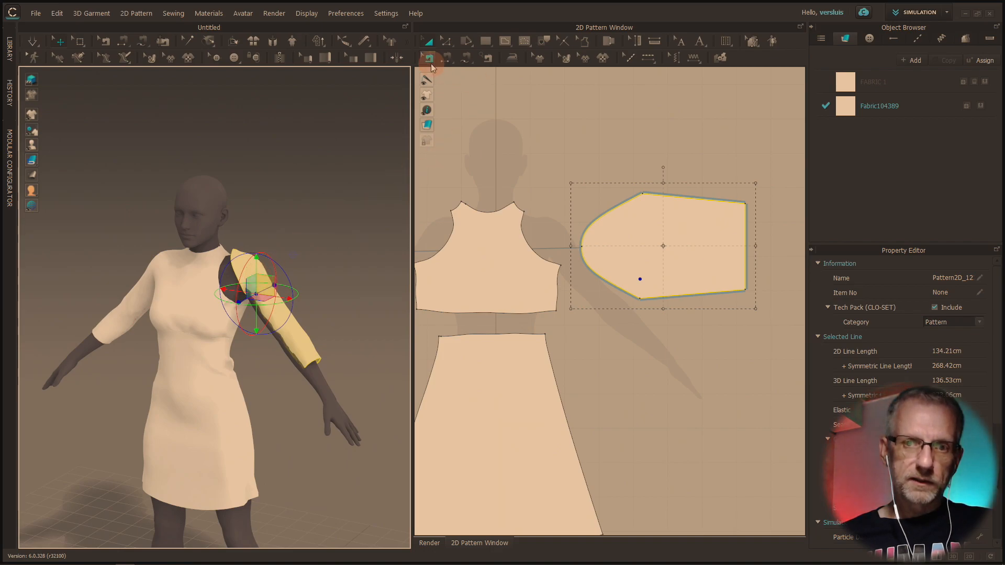
right_drag(327, 191, 363, 196)
click(60, 40)
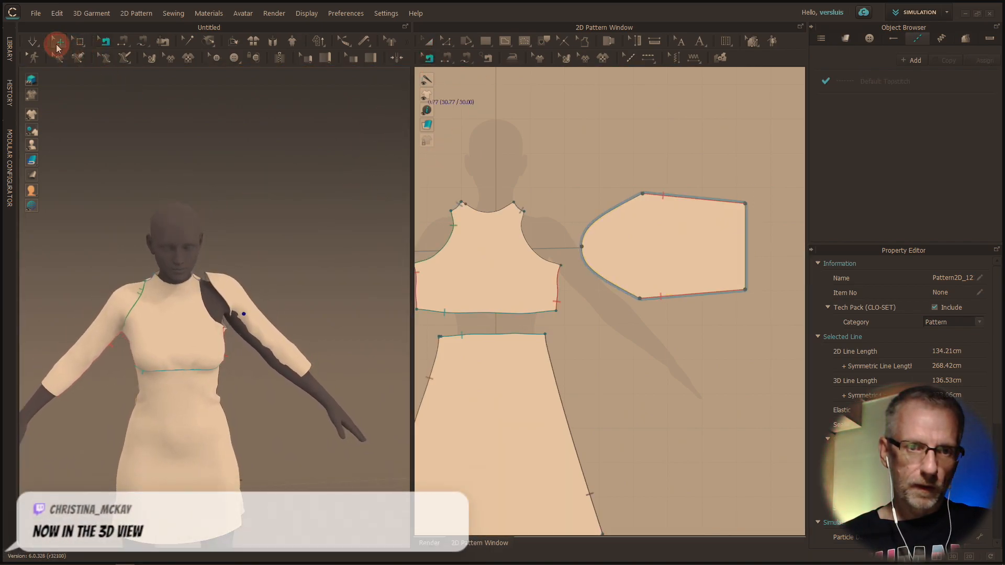
click(223, 289)
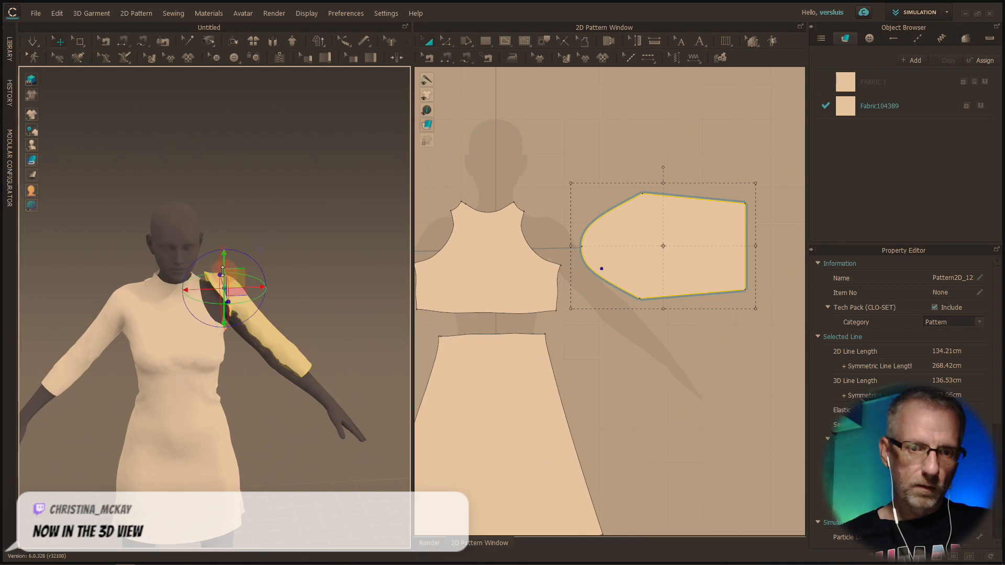
click(222, 277)
drag(222, 278, 222, 280)
right_drag(281, 312, 292, 264)
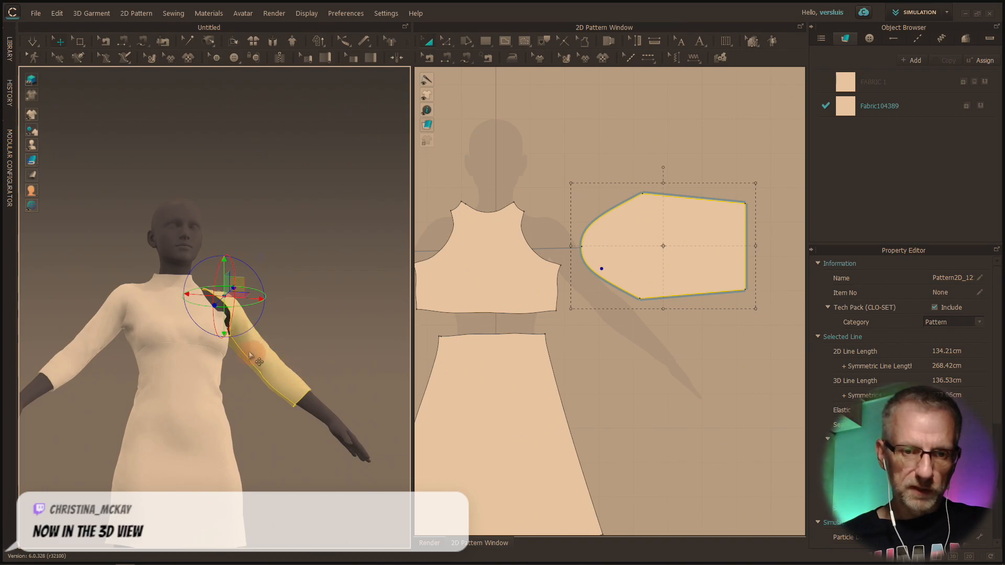
right_drag(286, 369, 247, 406)
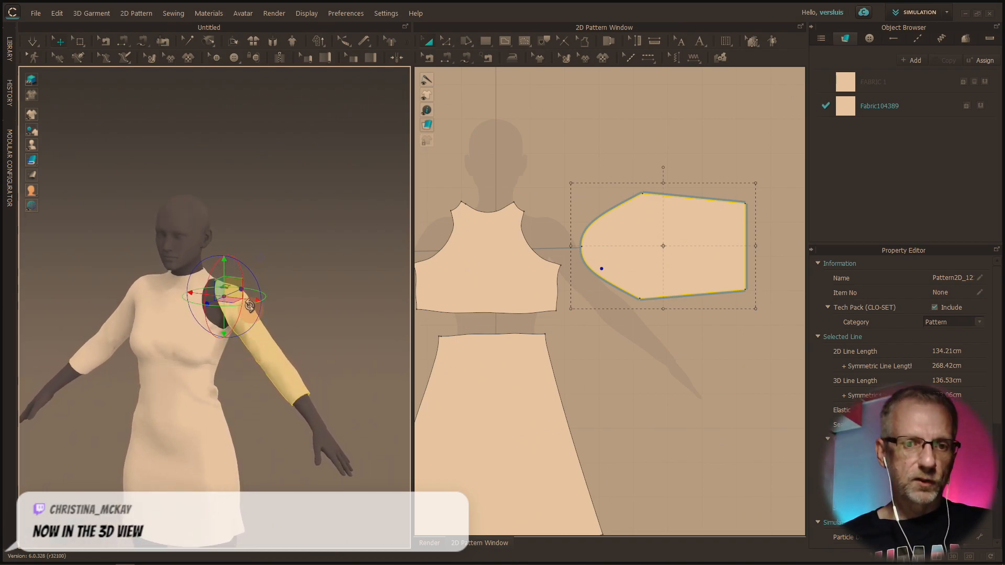
scroll(204, 313, up, 3)
scroll(207, 312, up, 1)
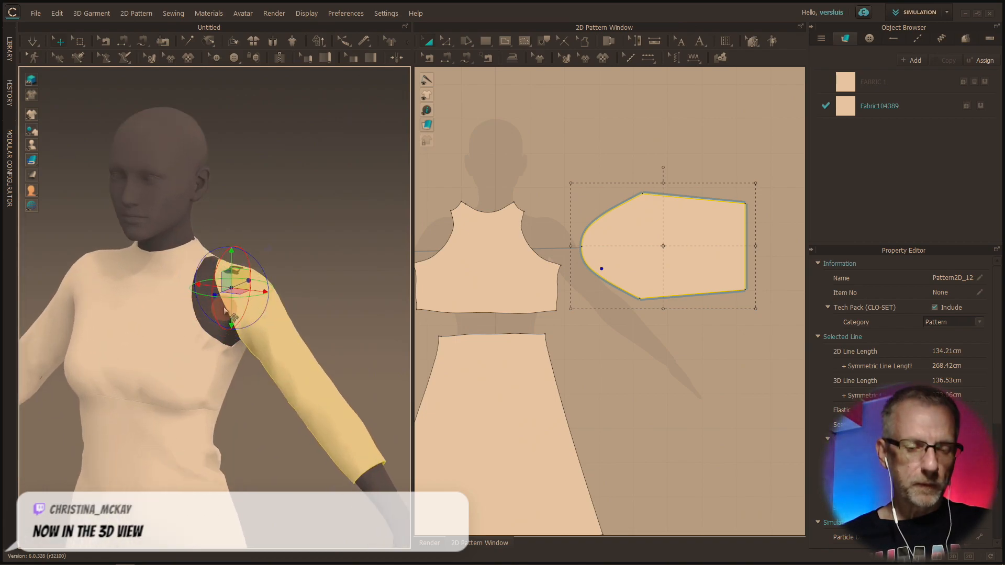
right_drag(225, 310, 262, 166)
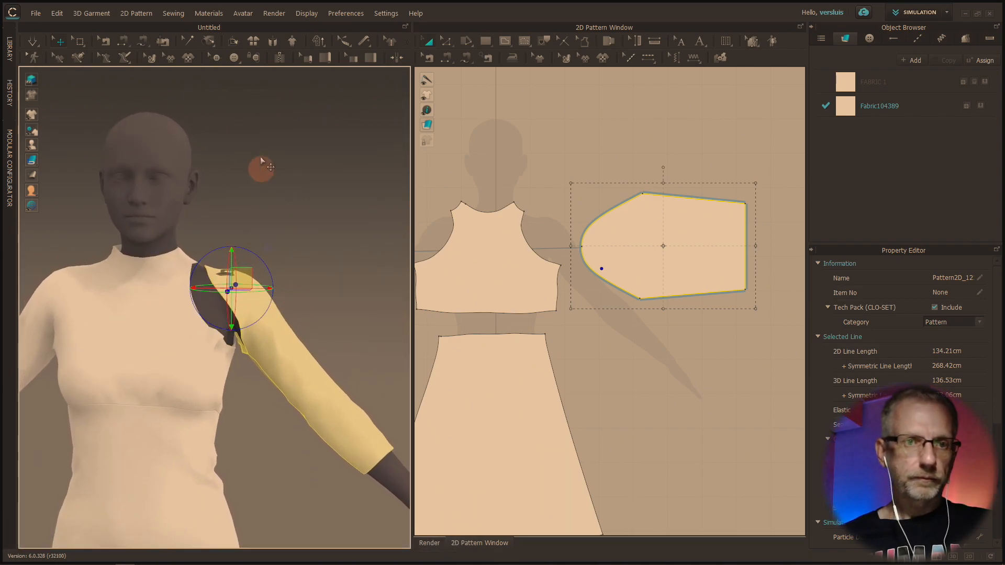
Sew the front bodice's left armhole edge to the front half of the symmetric sleeve's cap with Segment Sewing
click(124, 42)
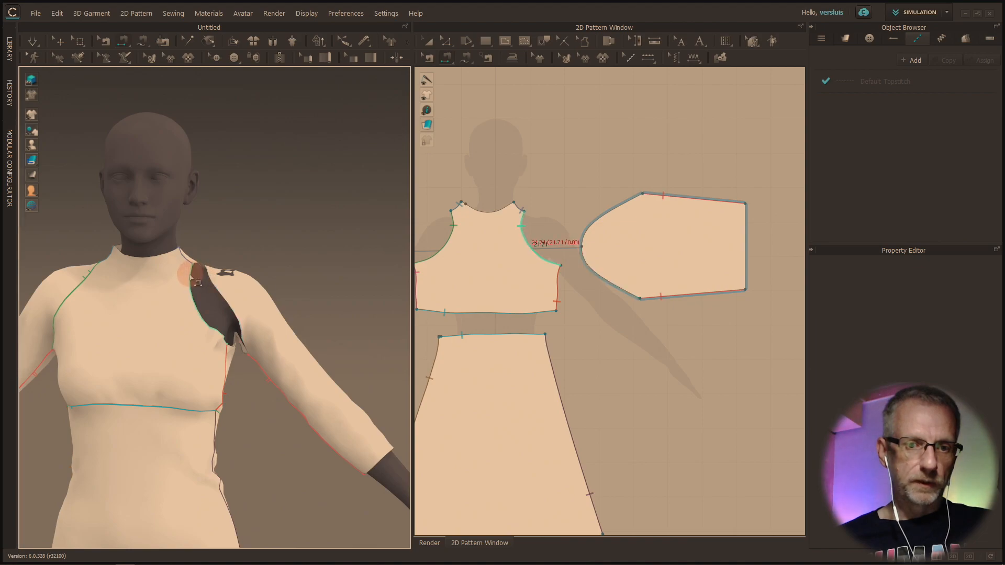
click(191, 282)
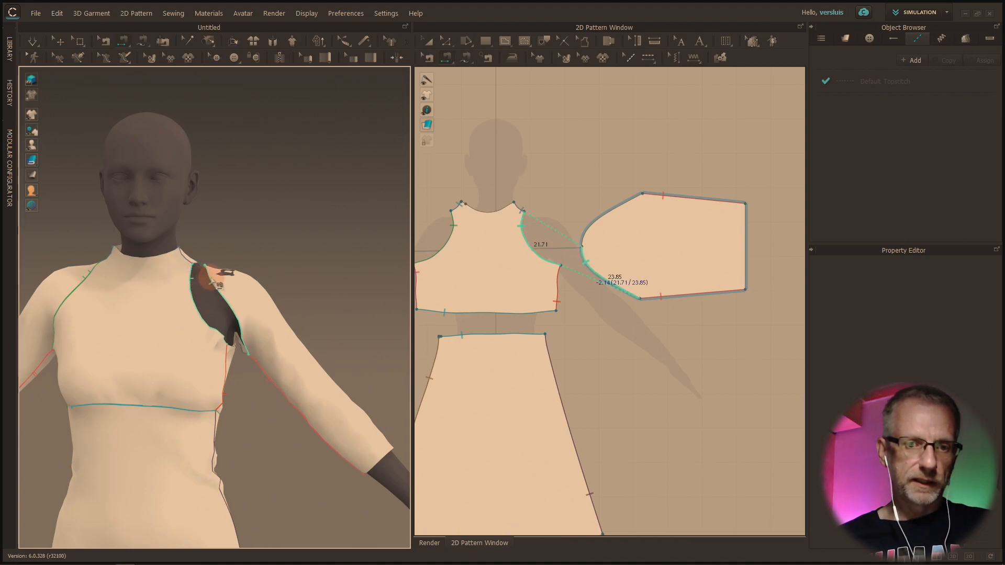
click(269, 287)
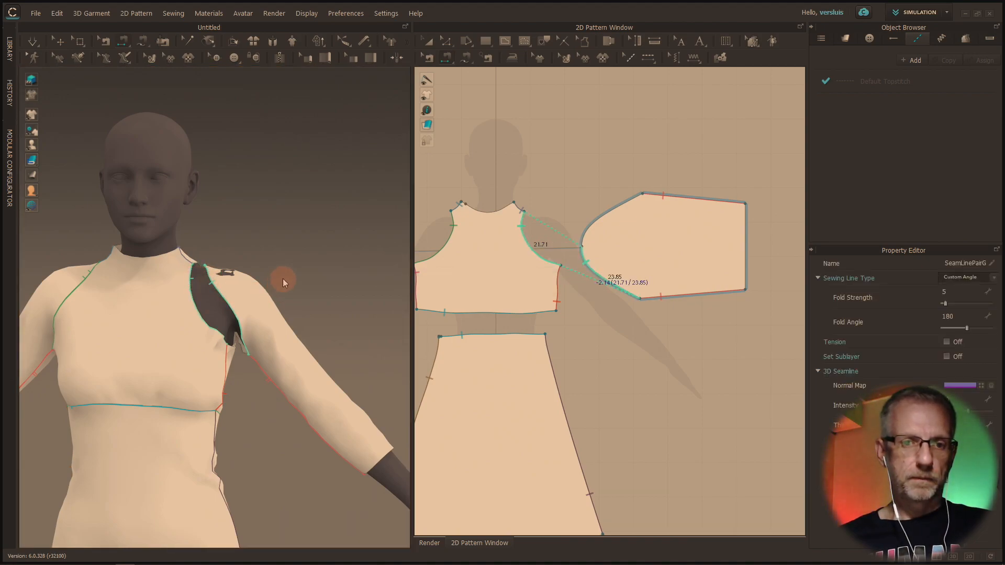
Sew the other half of the symmetric sleeve's cap to the back piece's armhole edge and simulate the garment
right_drag(281, 285, 112, 255)
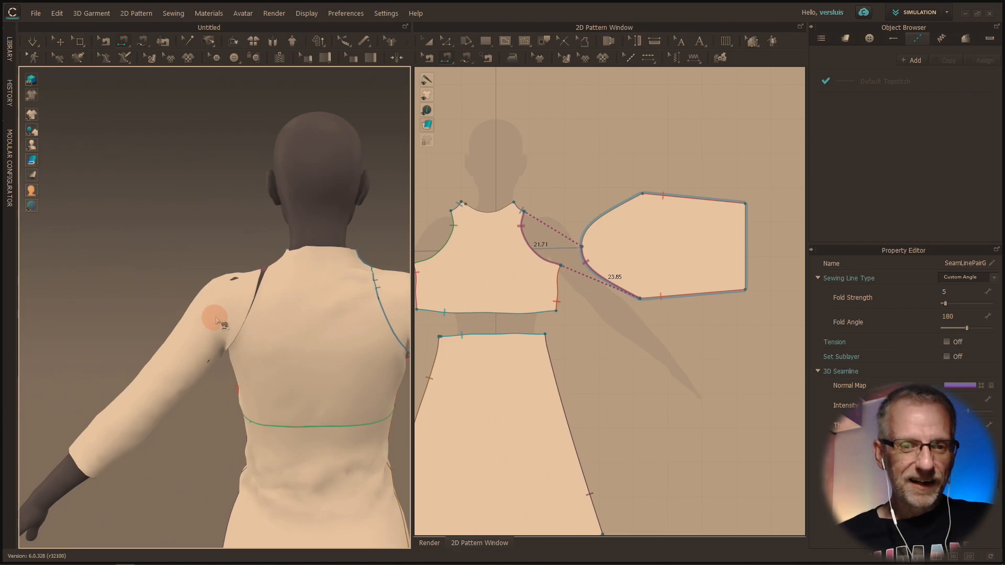
click(251, 302)
right_drag(251, 303, 289, 313)
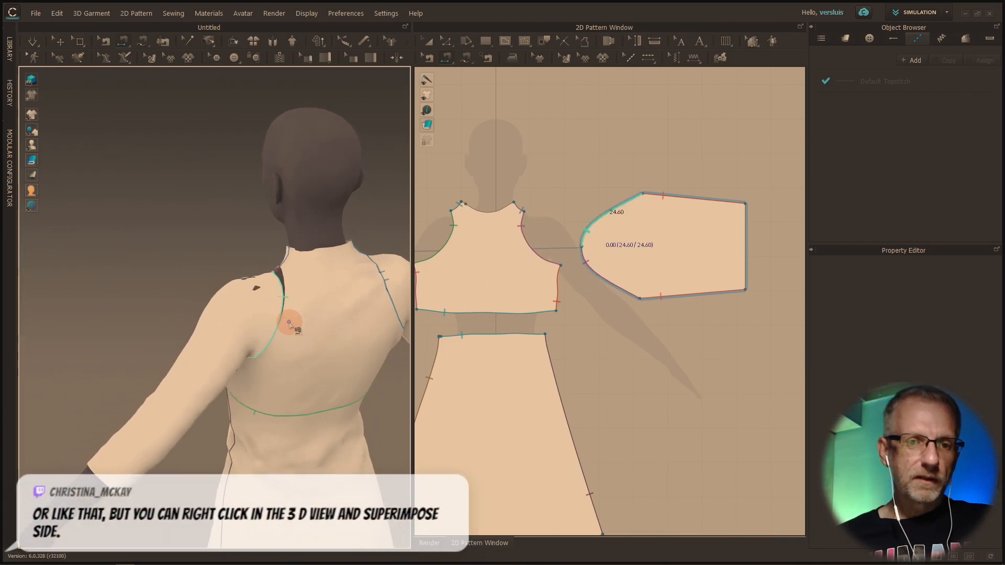
click(293, 306)
right_drag(184, 213, 372, 191)
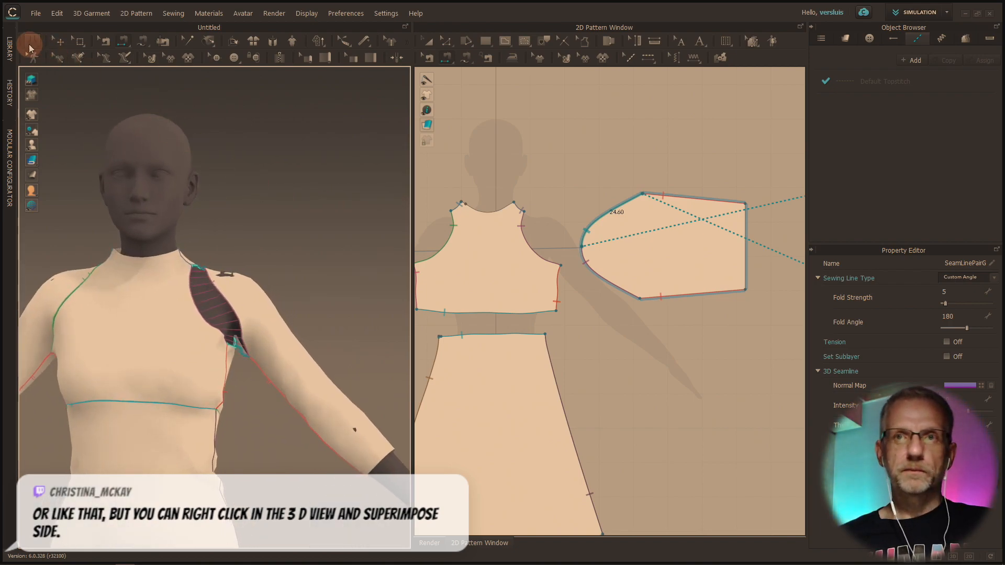
click(30, 44)
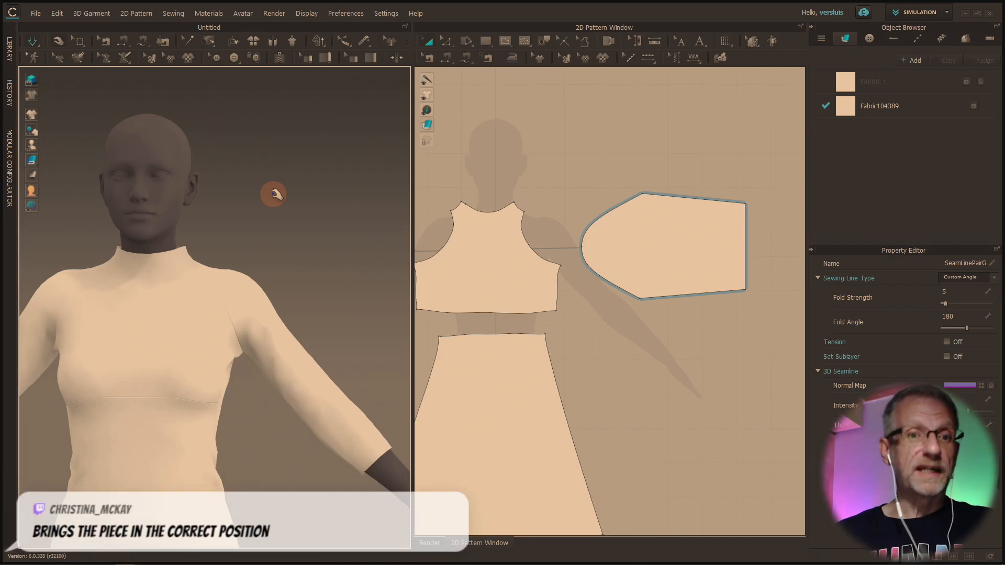
Examine the fit and drape of the simulated dress and its two sleeves from several angles
right_drag(273, 198, 208, 227)
scroll(213, 288, up, 3)
scroll(213, 287, down, 3)
right_drag(207, 292, 304, 202)
scroll(242, 272, down, 3)
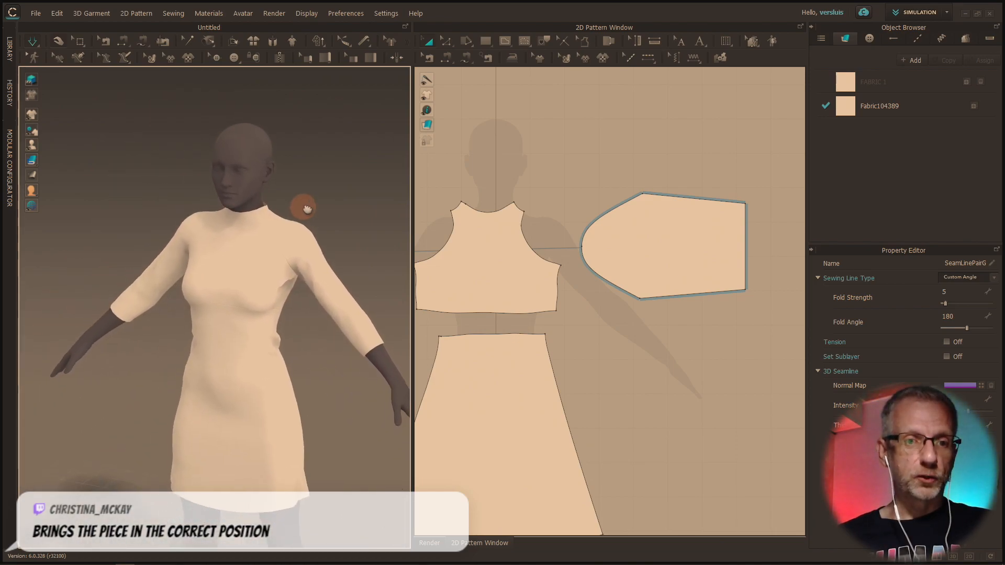
middle_drag(303, 202, 297, 173)
right_drag(306, 265, 292, 257)
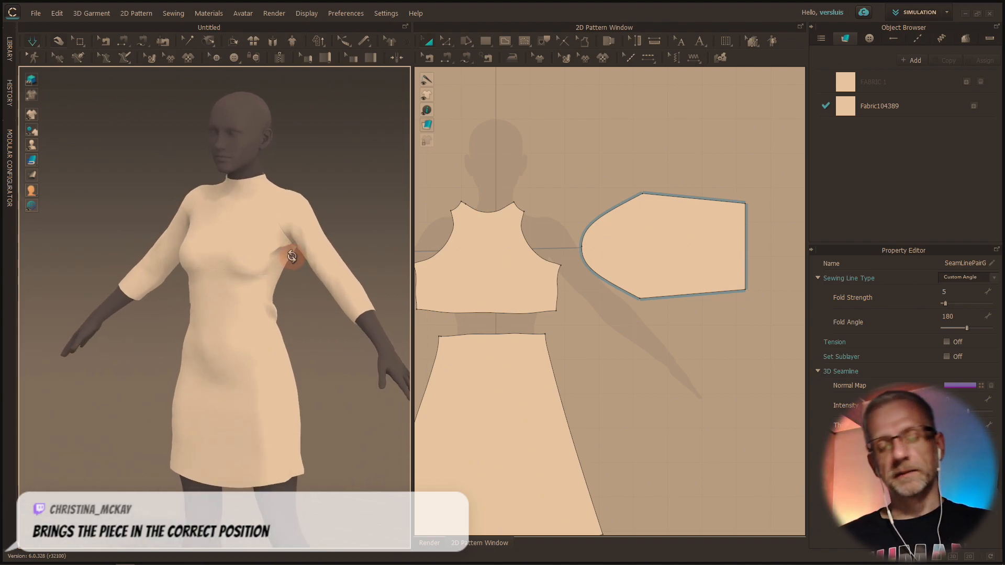
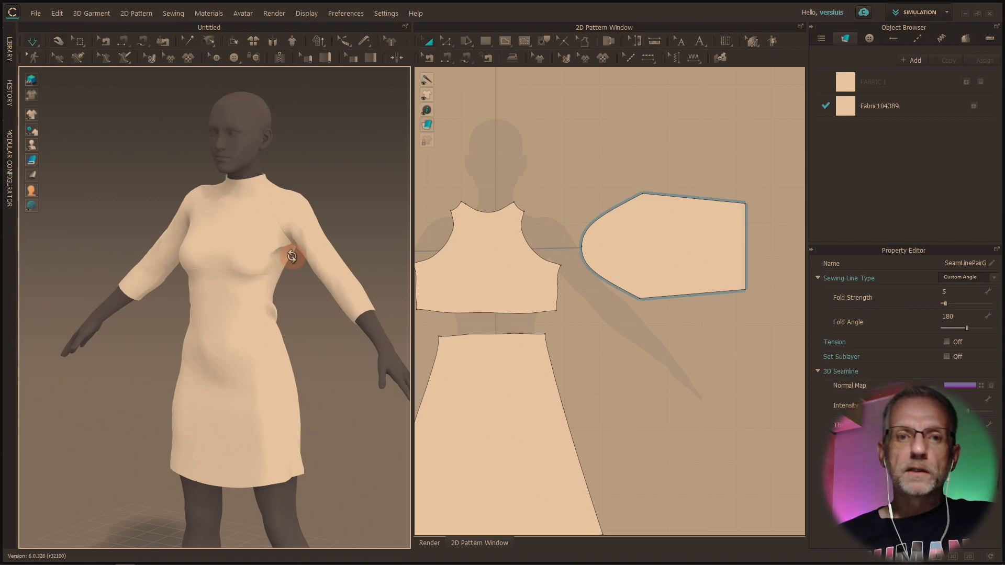
right_drag(313, 266, 258, 256)
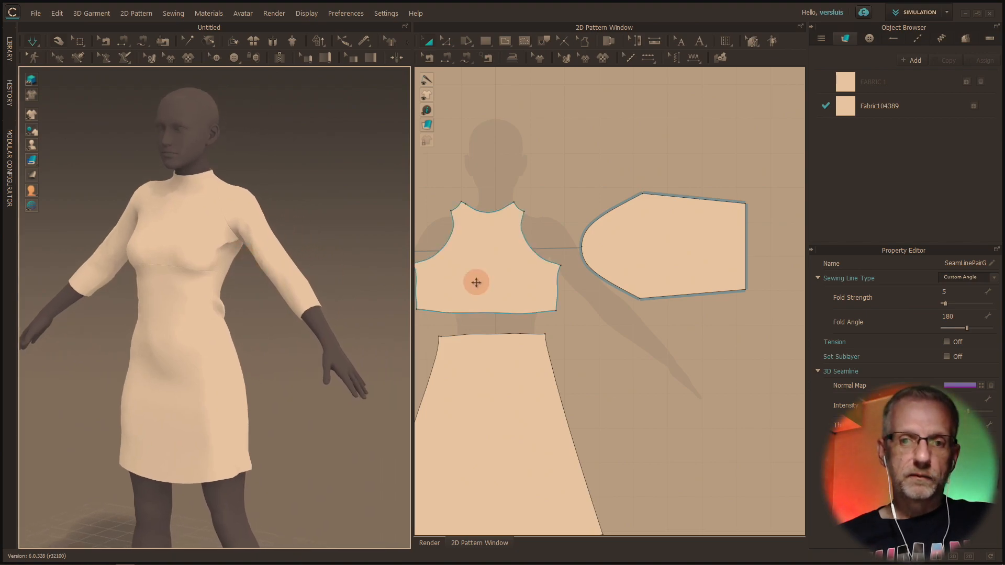
Delete the left sleeve piece, clone the right sleeve again as Symmetric Pattern (with Sewing), and place it beside the front bodice
click(661, 241)
key(Delete)
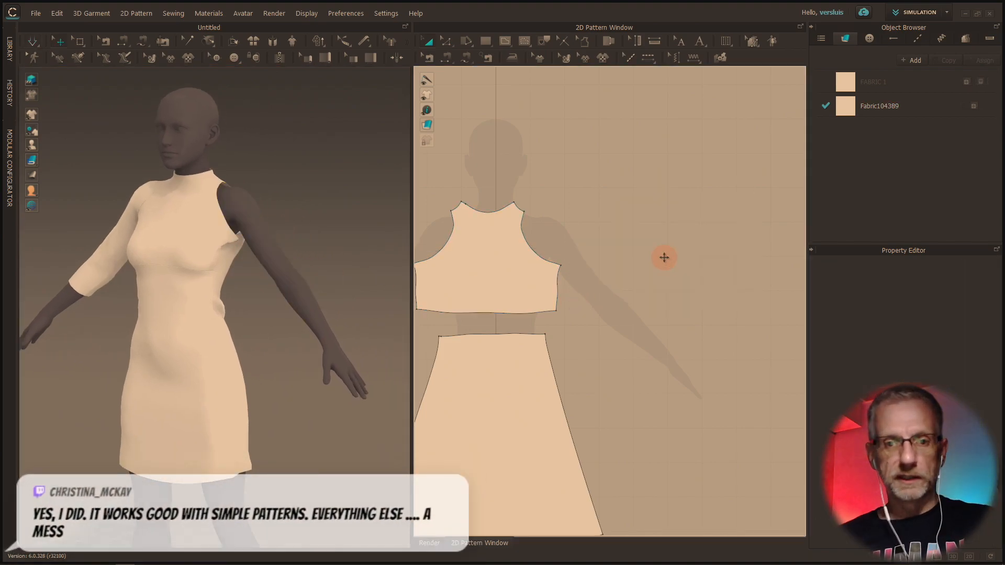
scroll(498, 306, up, 3)
middle_drag(498, 306, 799, 323)
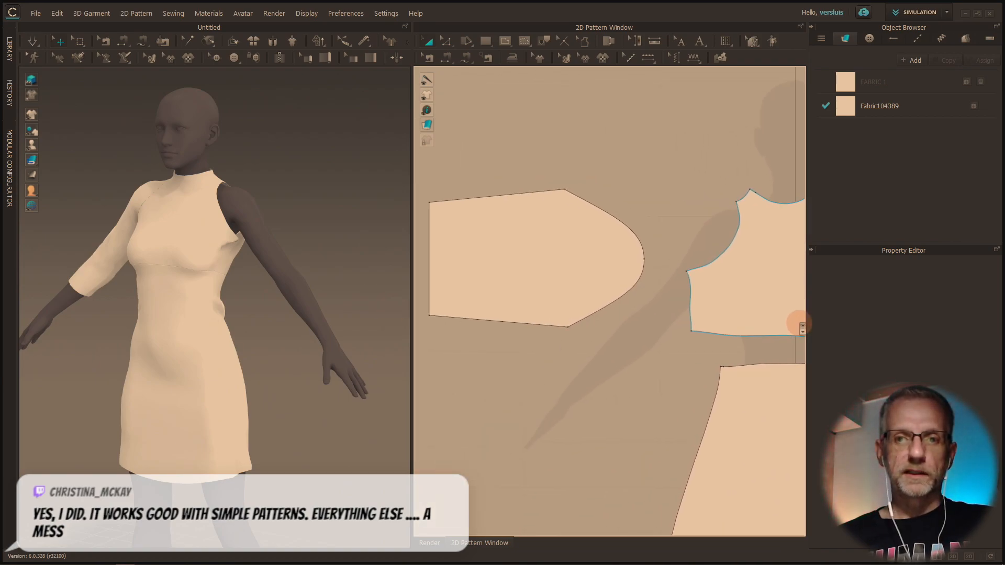
scroll(799, 323, down, 2)
click(609, 275)
right_click(610, 276)
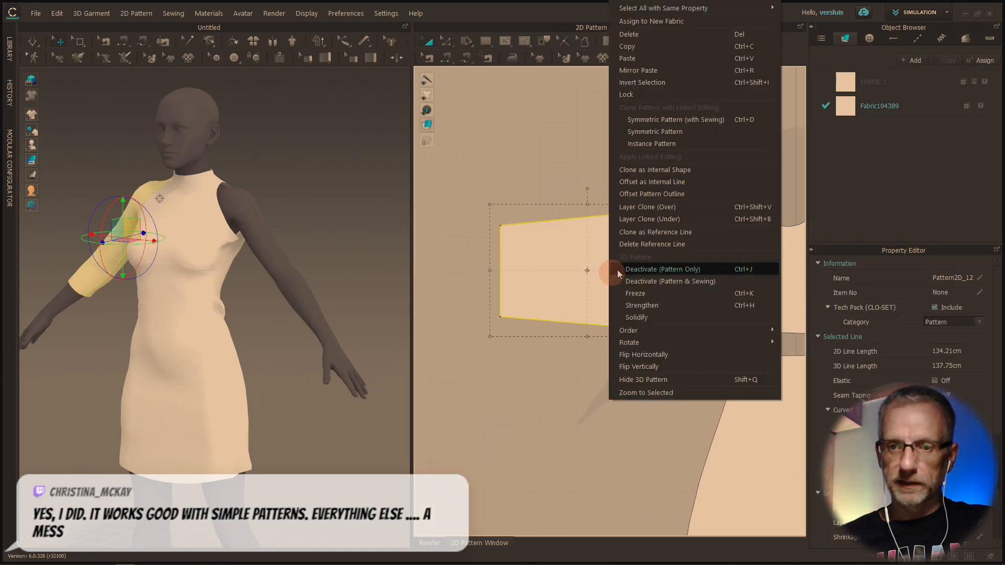
click(693, 120)
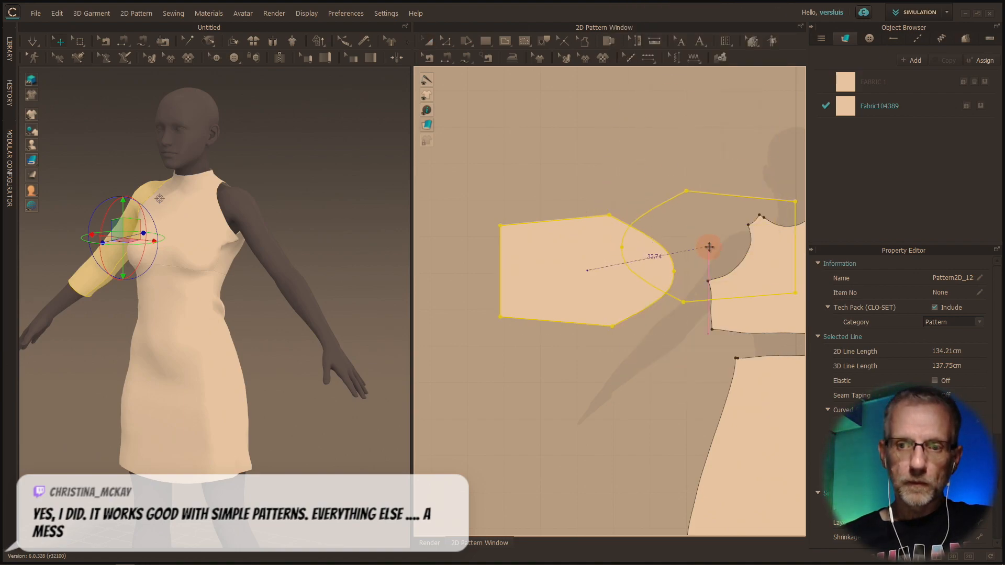
middle_drag(709, 249, 490, 208)
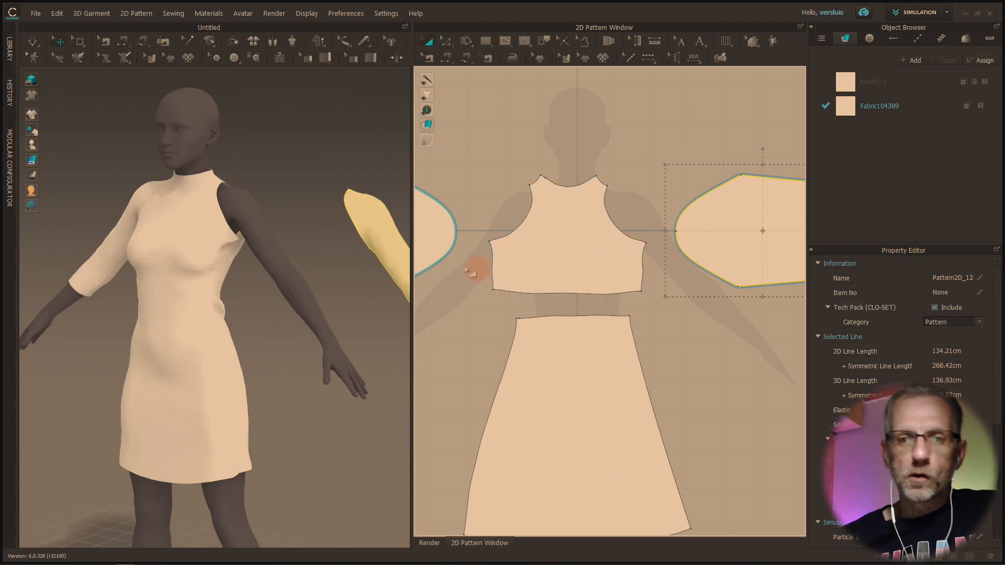
Check the Superimpose options for the symmetric sleeve in 3D
right_click(380, 239)
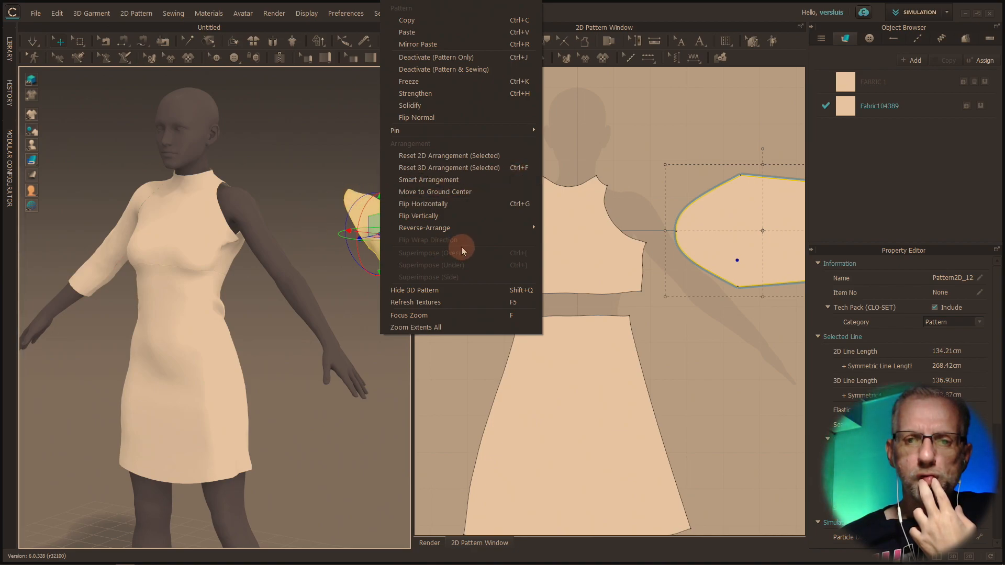
mouse_move(477, 233)
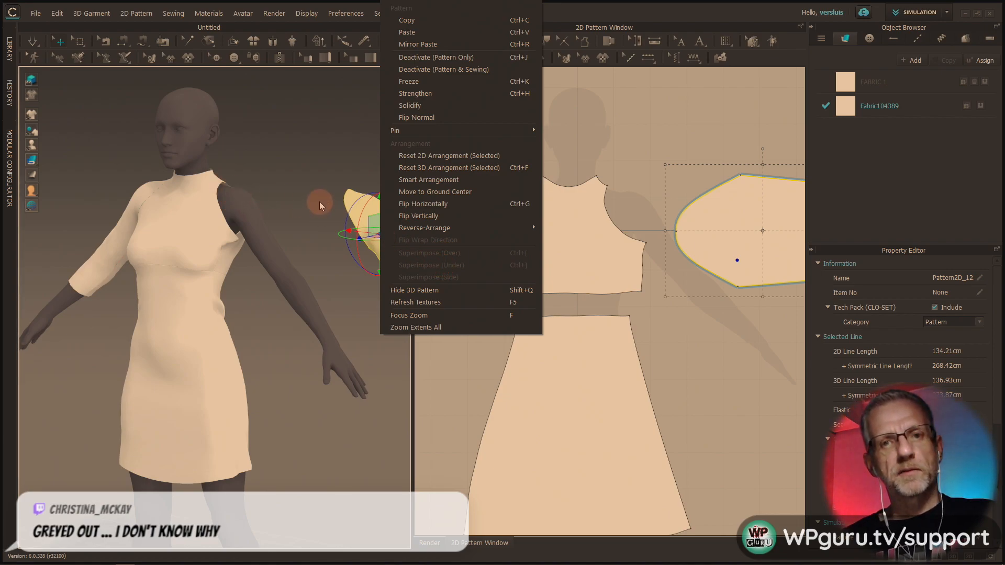
click(219, 193)
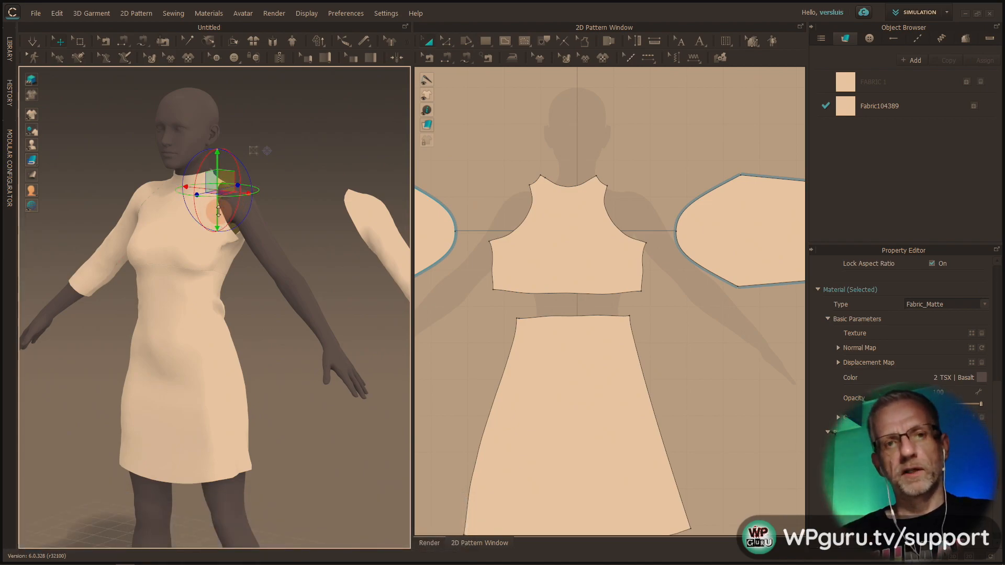
Move the newly cloned sleeve in 3D onto the avatar's left upper arm and recheck its arrangement options
click(381, 216)
right_drag(380, 216, 414, 255)
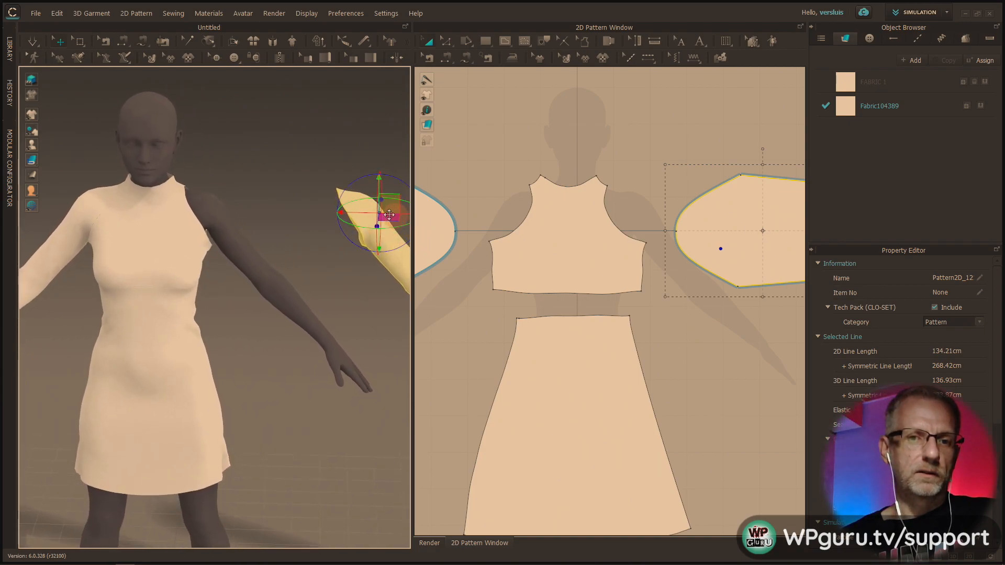
drag(351, 212, 210, 203)
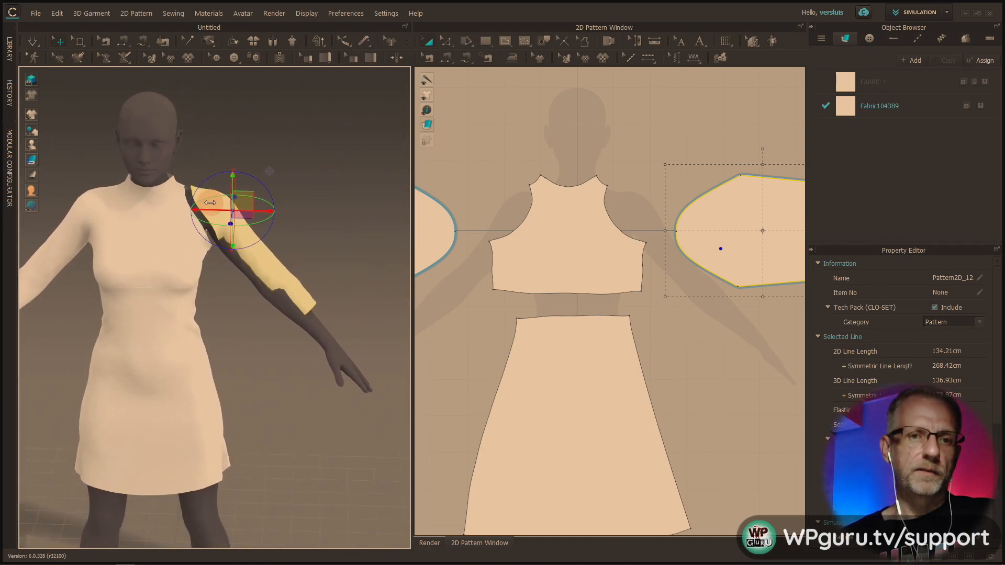
right_click(210, 203)
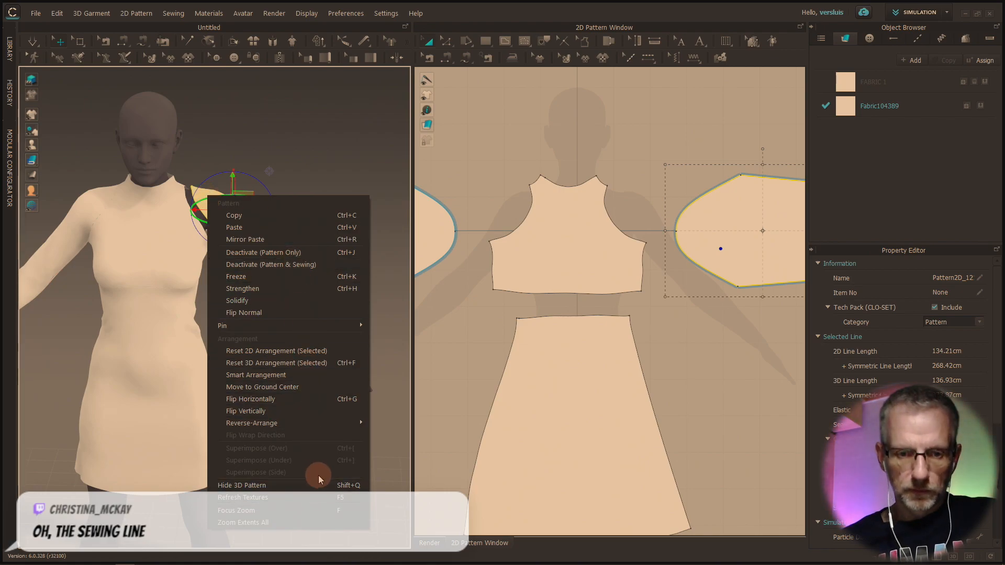
Join the new left sleeve's front cap edge to the front bodice's armhole with Segment Sewing
right_drag(170, 197, 141, 186)
scroll(141, 190, up, 3)
scroll(140, 191, up, 1)
middle_drag(141, 191, 188, 285)
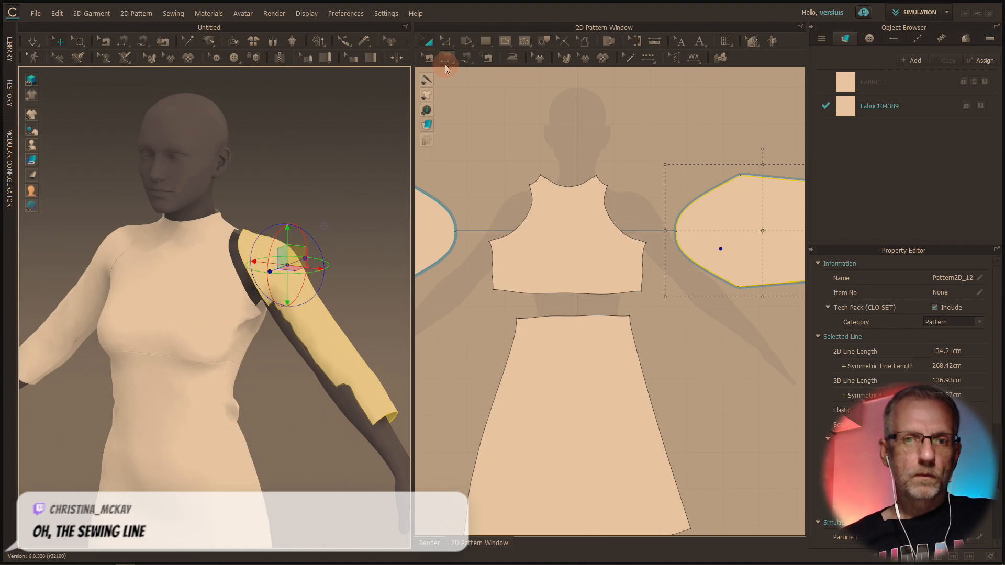
click(448, 58)
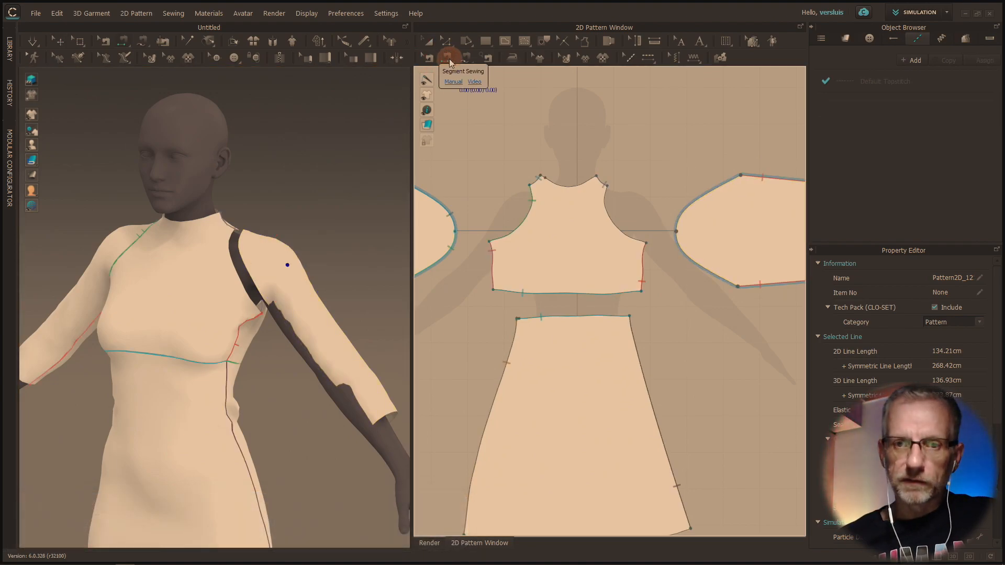
click(447, 58)
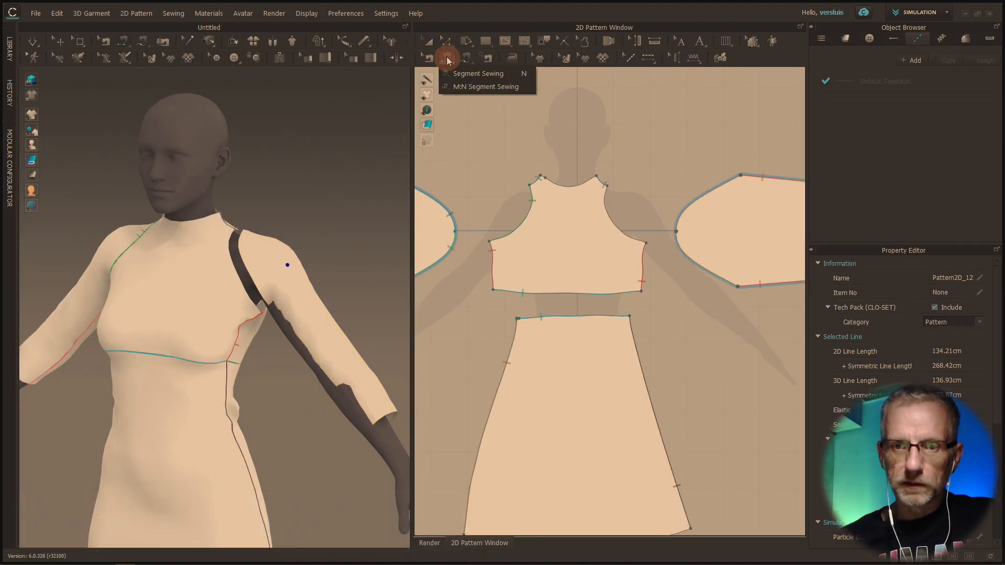
click(230, 234)
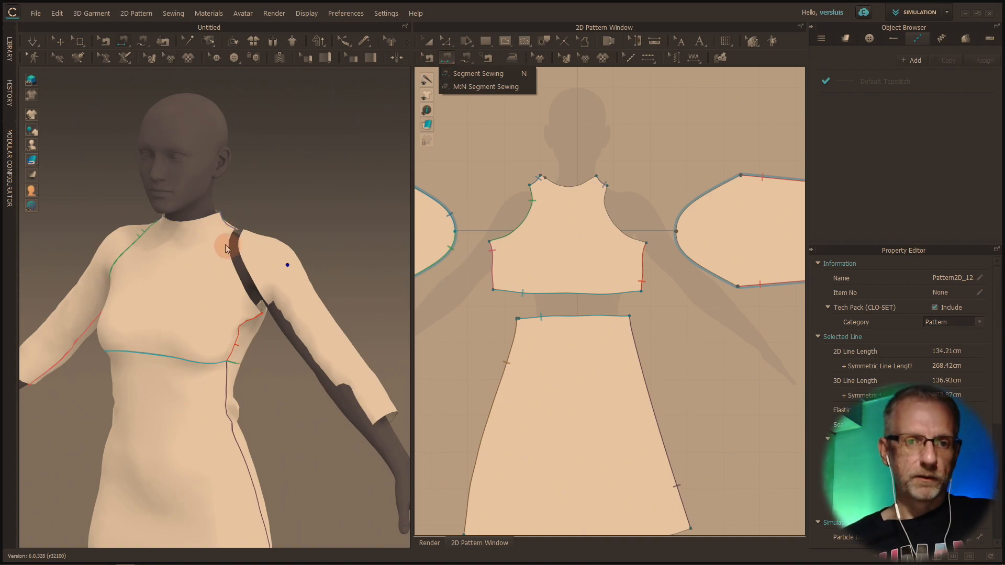
click(229, 224)
click(227, 250)
click(246, 244)
Join the new left sleeve's back cap edge to the back piece's armhole with Segment Sewing
right_drag(277, 263, 95, 252)
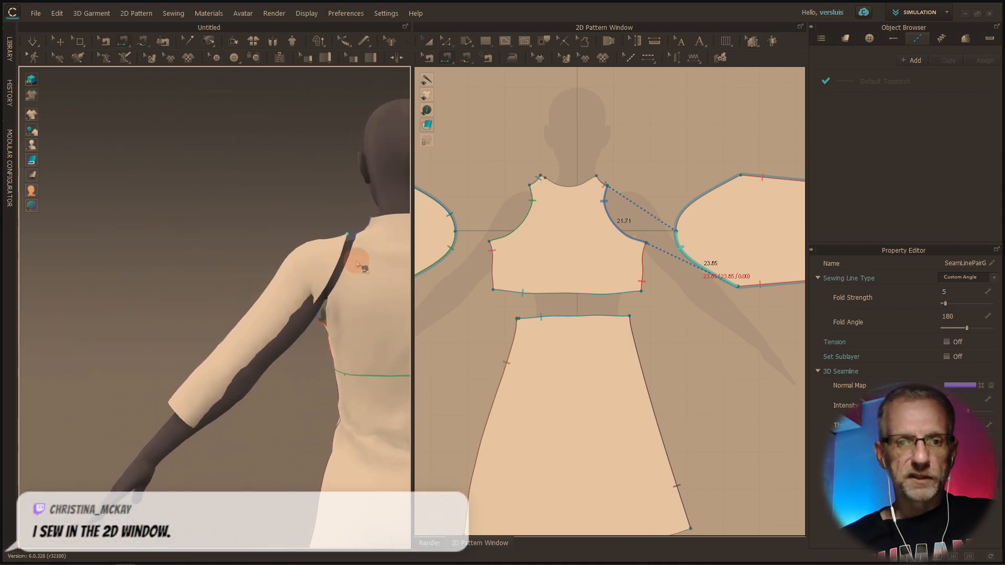
click(343, 248)
click(353, 250)
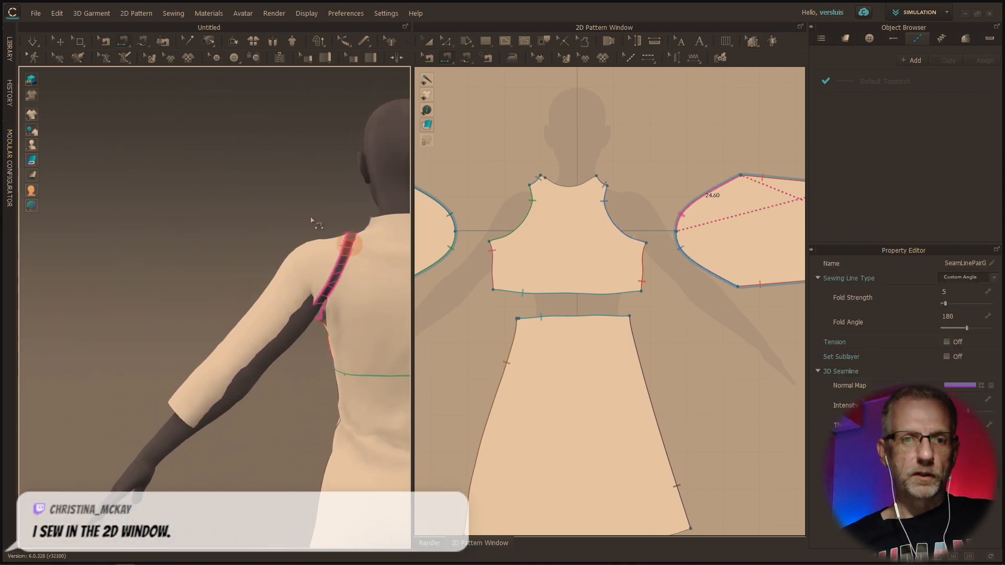
Simulate the sewn garment and pull the fabric at the left underarm to settle the sleeve
click(35, 45)
key(space)
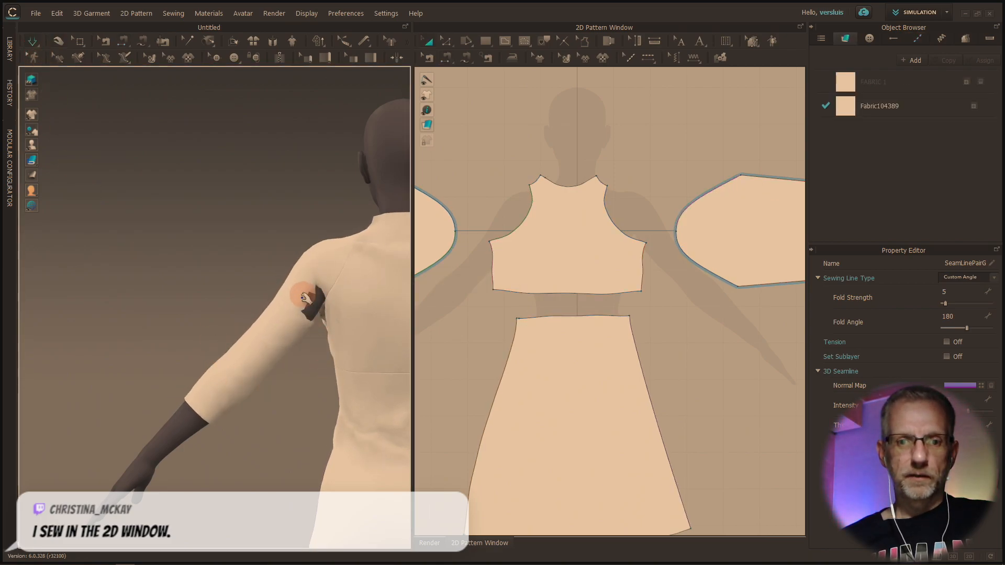
click(309, 295)
drag(332, 314, 268, 385)
Examine the simulated dress with both sleeves from several angles in 3D
right_drag(278, 382, 474, 402)
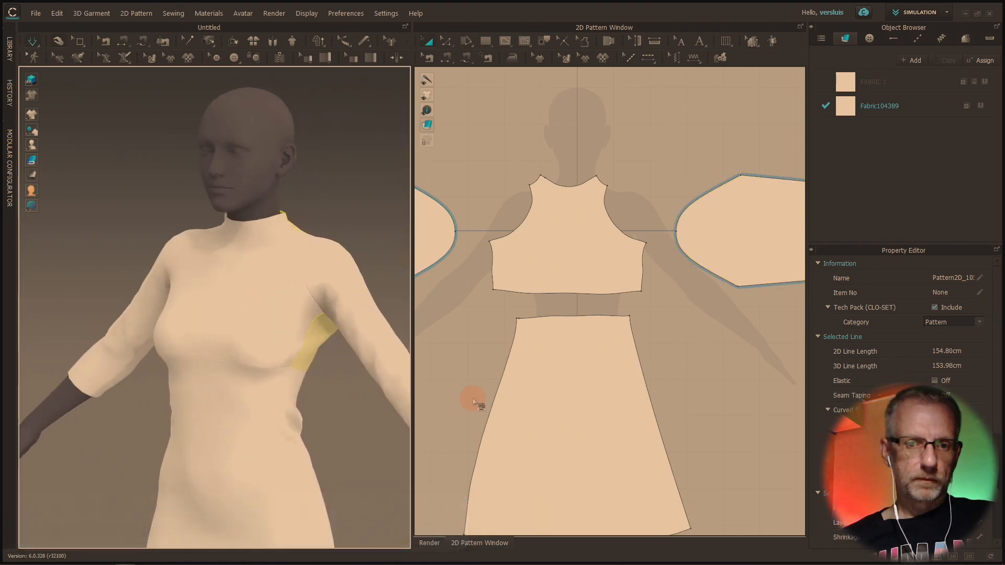
right_drag(321, 409, 354, 374)
mouse_move(233, 348)
right_down()
mouse_move(220, 335)
mouse_move(278, 334)
mouse_move(360, 359)
mouse_move(244, 363)
right_up()
middle_drag(244, 363, 201, 346)
right_drag(260, 346, 96, 328)
scroll(97, 336, down, 2)
scroll(96, 336, down, 5)
right_drag(155, 370, 206, 390)
click(161, 386)
middle_drag(209, 385, 280, 353)
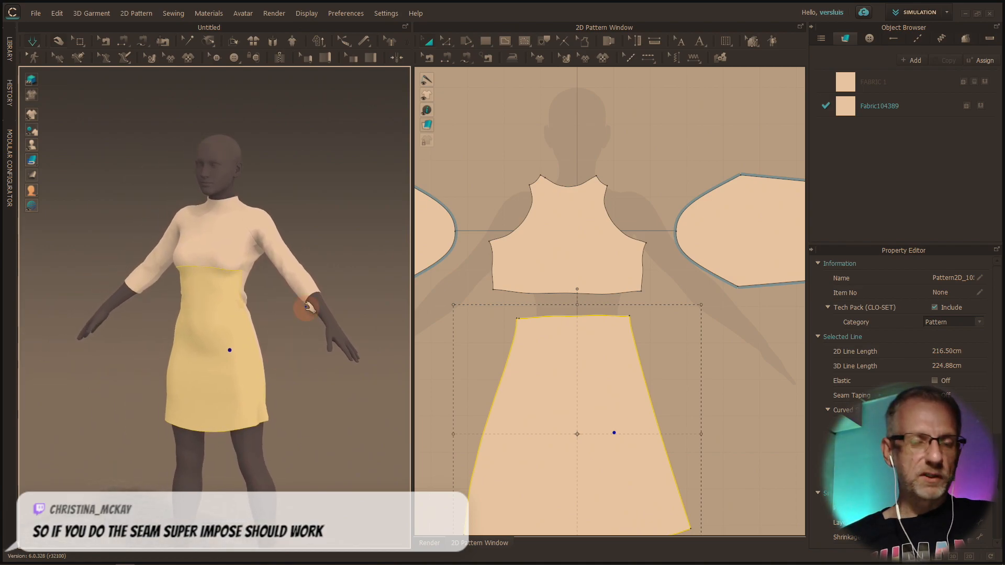
scroll(271, 285, up, 2)
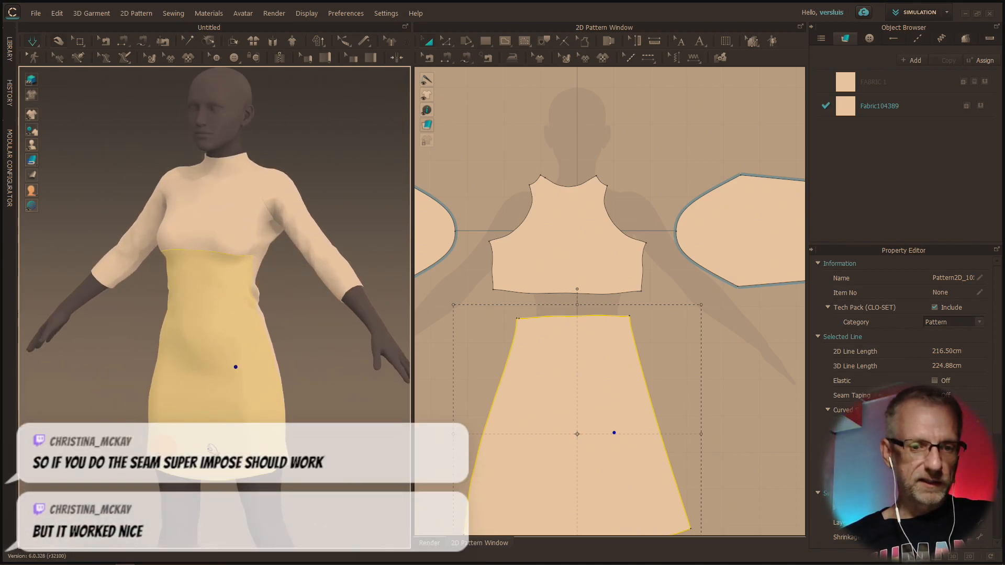
mouse_move(280, 370)
right_down()
mouse_move(130, 352)
mouse_move(280, 365)
right_up()
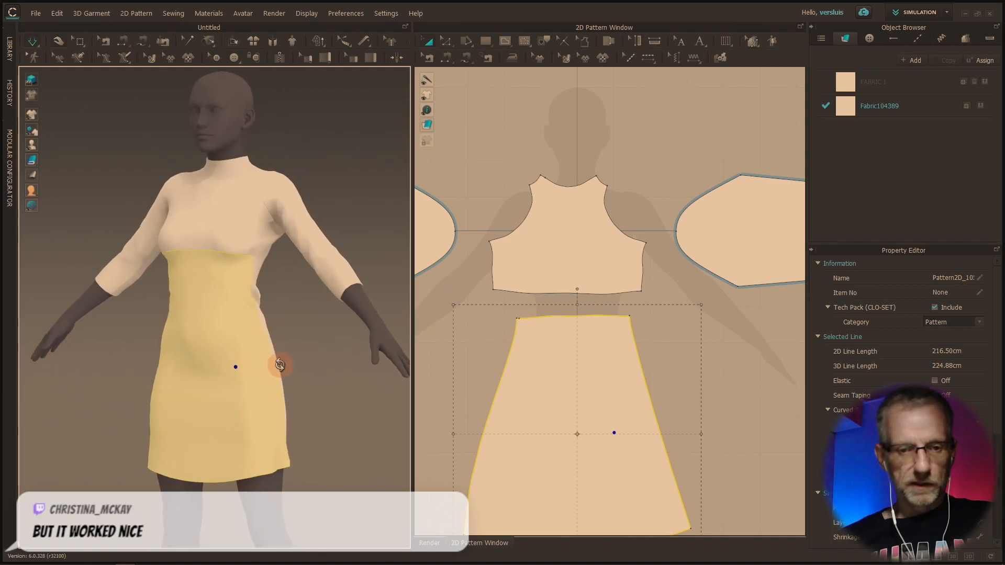
Flatten the front skirt's hem by editing its curvature, leaving the hem line about 63 cm long
scroll(280, 364, up, 3)
middle_drag(281, 366, 311, 281)
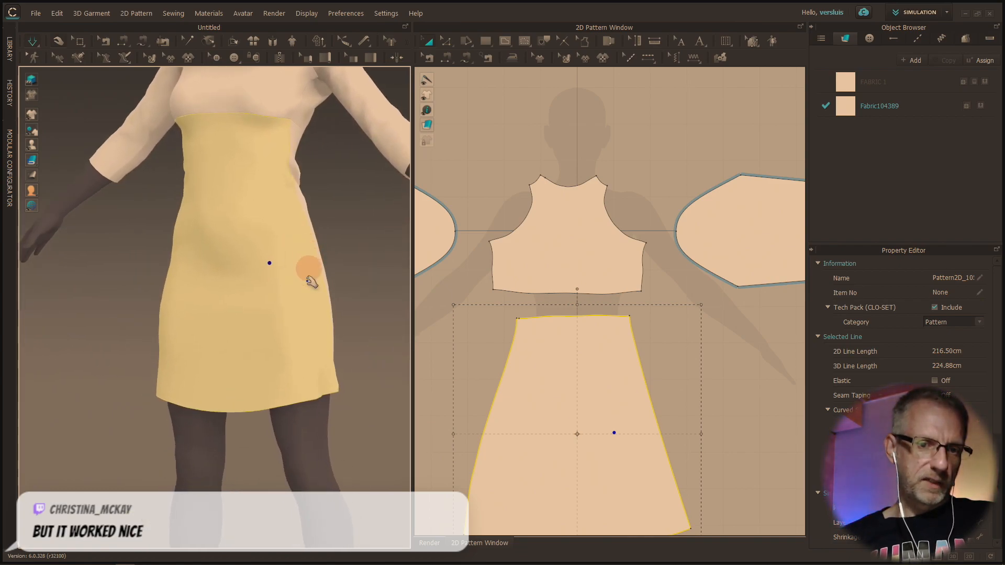
scroll(523, 359, up, 3)
middle_drag(523, 359, 550, 195)
scroll(581, 360, down, 2)
click(617, 464)
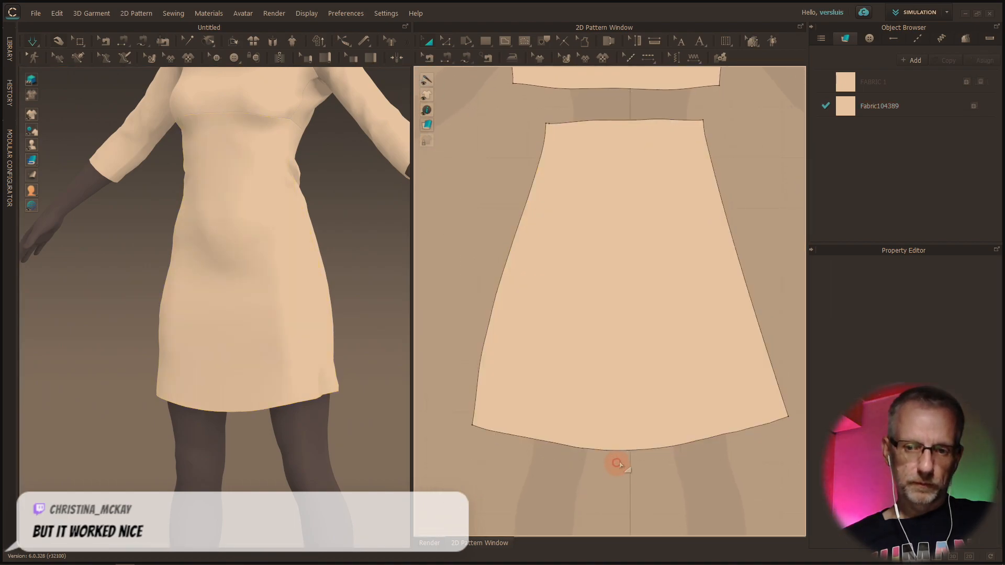
click(628, 452)
drag(631, 451, 633, 444)
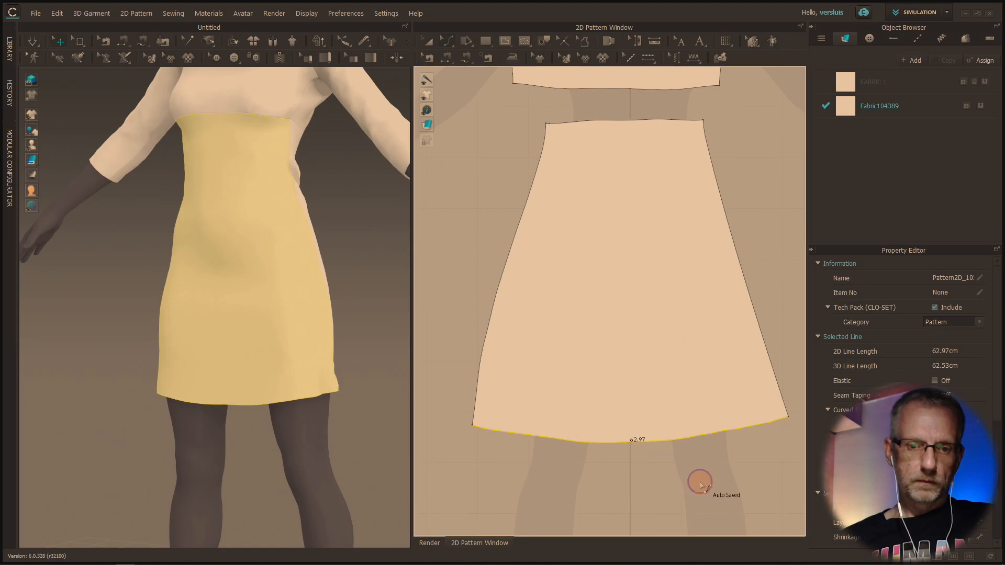
Flatten the back skirt's hem curve to a line length of about 48 cm
right_click(614, 473)
middle_drag(572, 470, 8, 351)
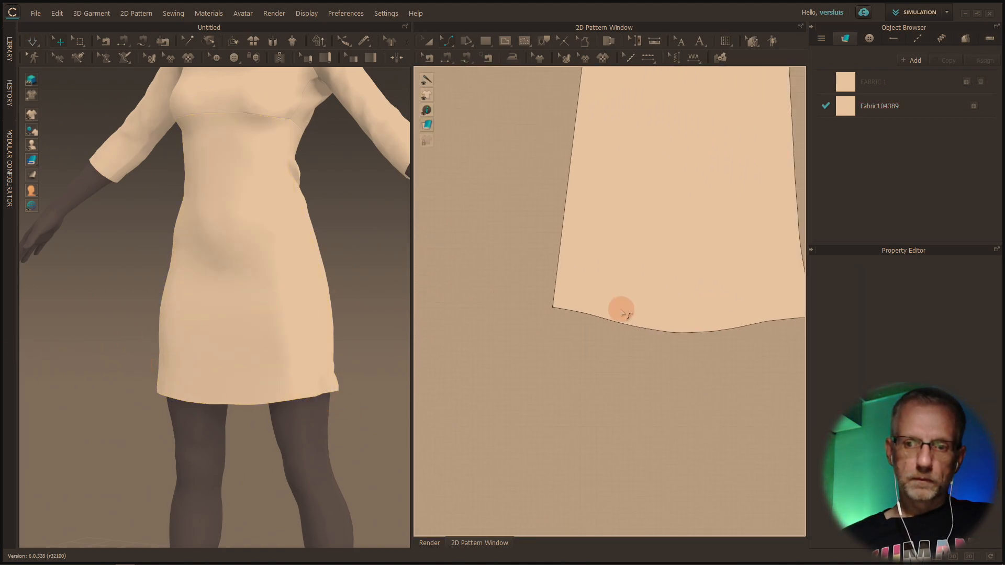
click(658, 335)
drag(665, 335, 672, 333)
Lengthen the skirt by moving the front and back hem lines down together by 10 cm
mouse_move(350, 407)
right_down()
mouse_move(220, 415)
mouse_move(353, 418)
right_up()
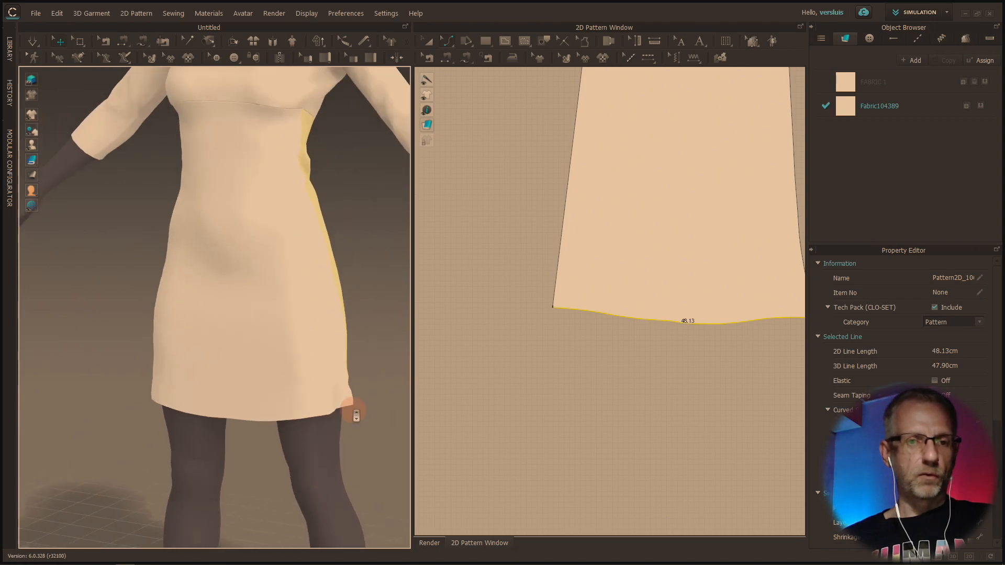
scroll(355, 416, down, 4)
scroll(539, 400, down, 5)
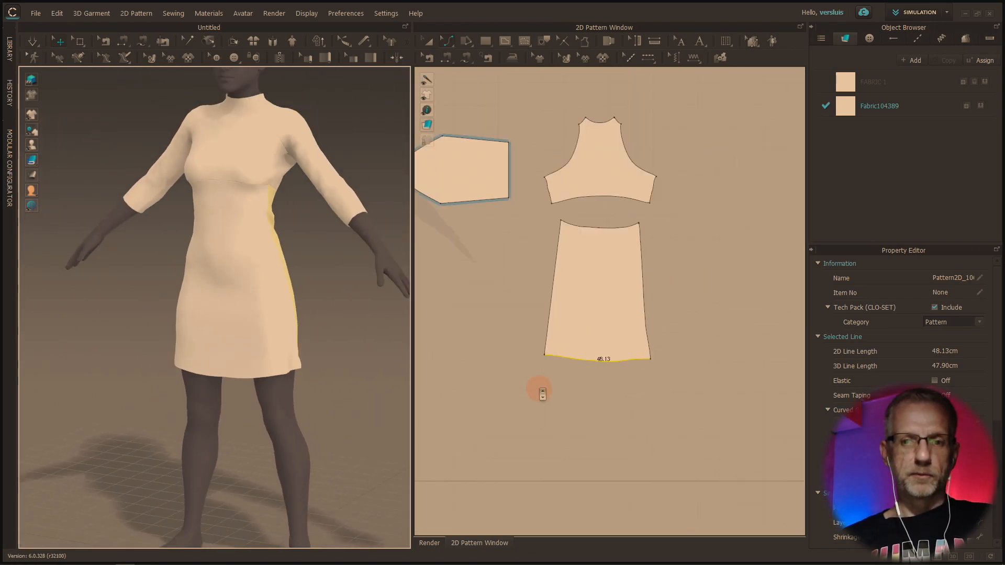
click(450, 371)
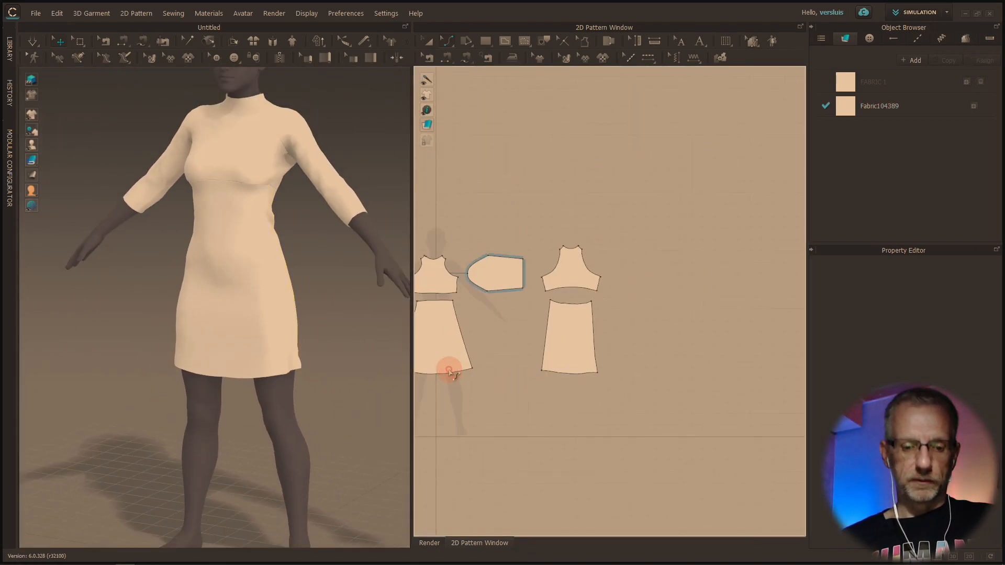
click(453, 374)
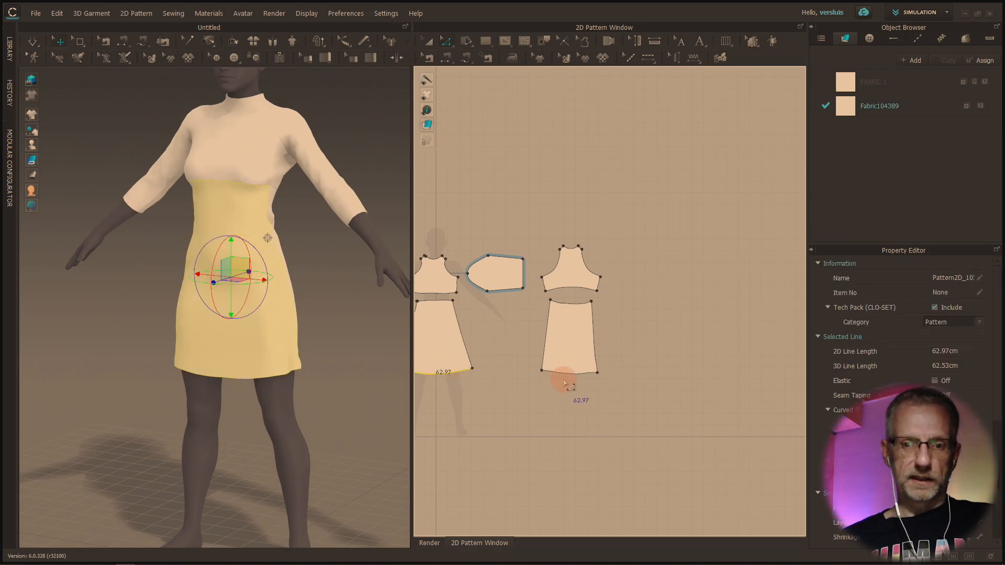
shift+click(578, 373)
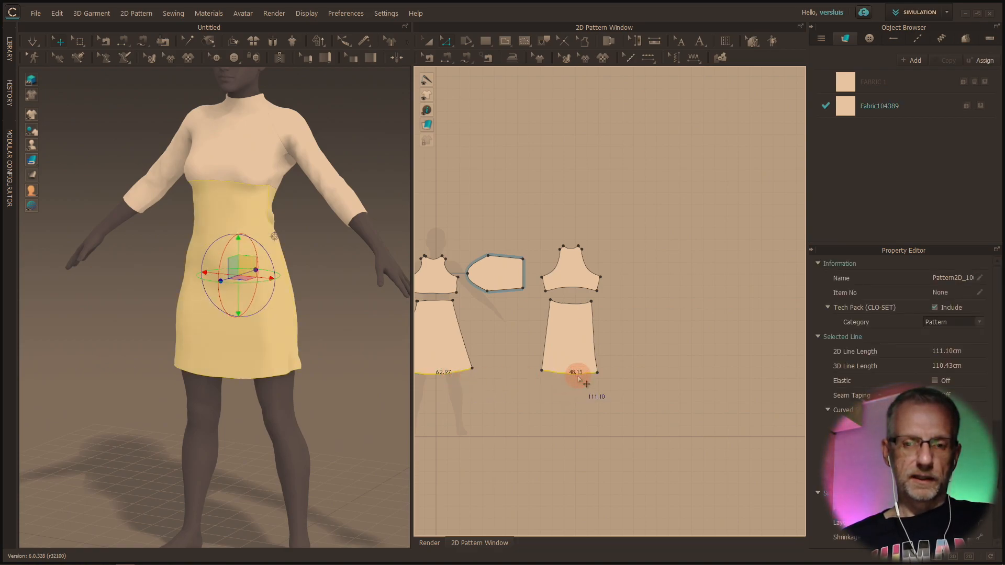
drag(579, 379, 580, 393)
key(Return)
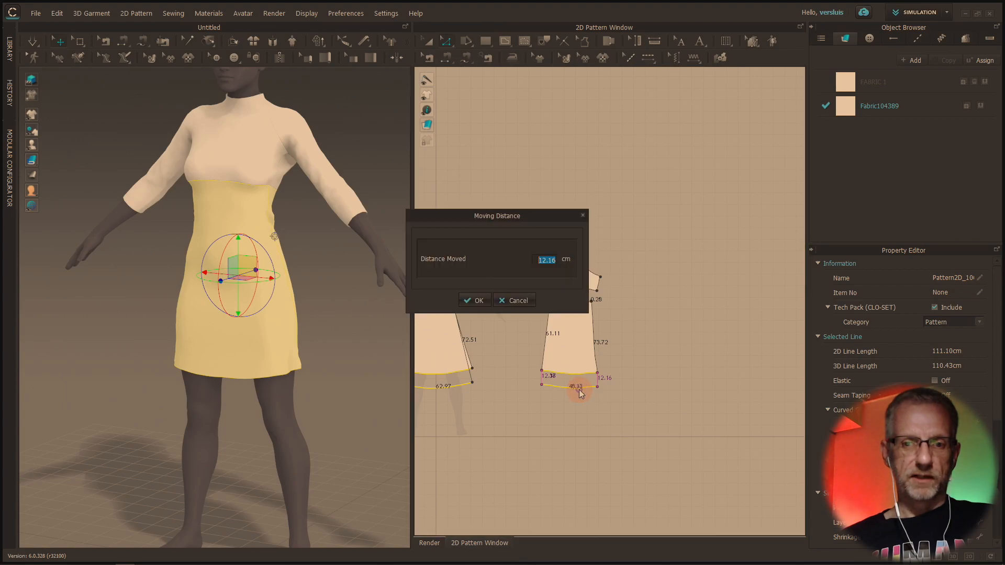
text(10)
key(Return)
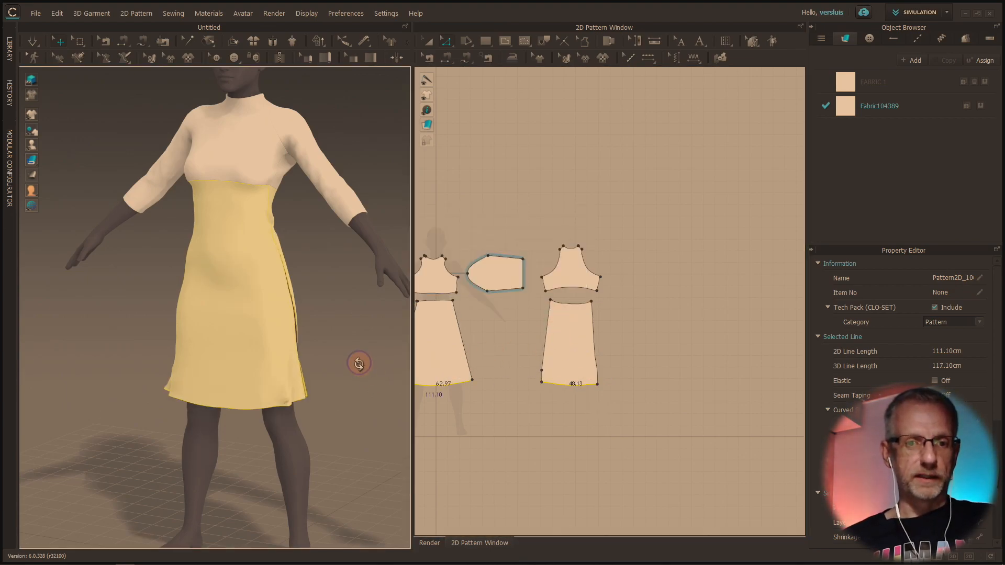
Simulate the lengthened skirt and check its side seams from the side and back
right_drag(359, 360, 292, 360)
click(33, 41)
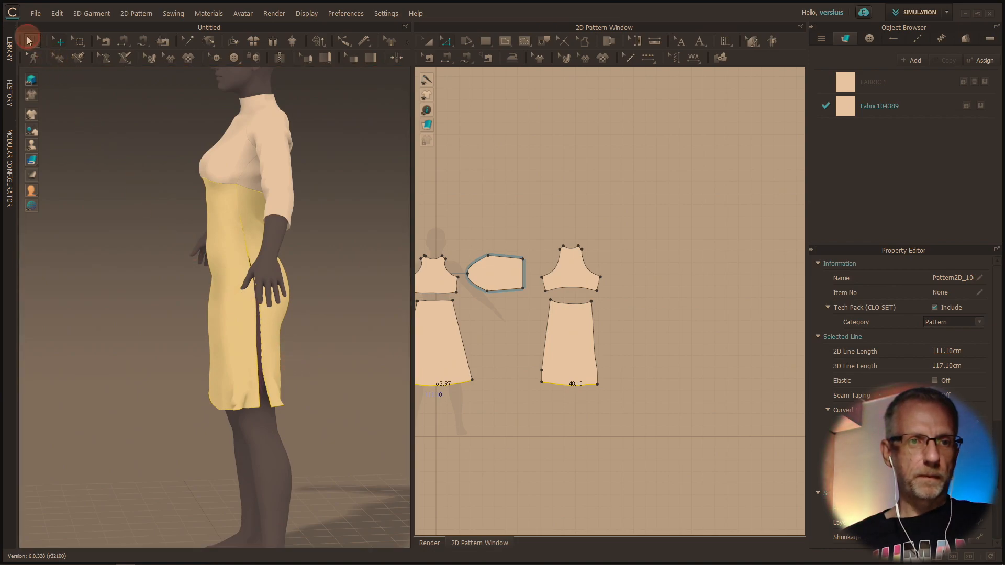
right_drag(116, 301, 208, 404)
right_drag(448, 448, 539, 449)
scroll(641, 377, down, 2)
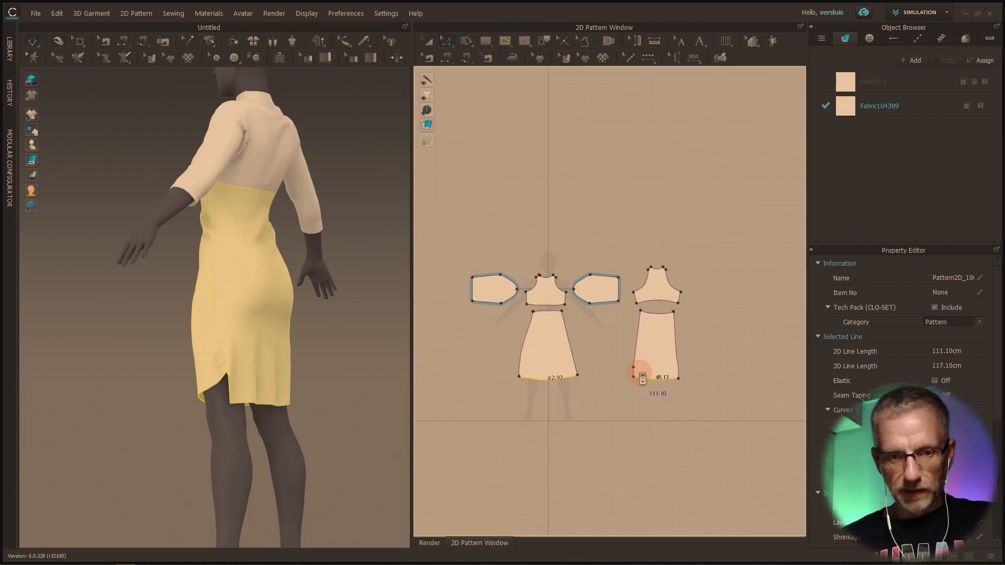
Delete the extra point on the back skirt's side edge above the hem corner and simulate again
scroll(637, 388, up, 5)
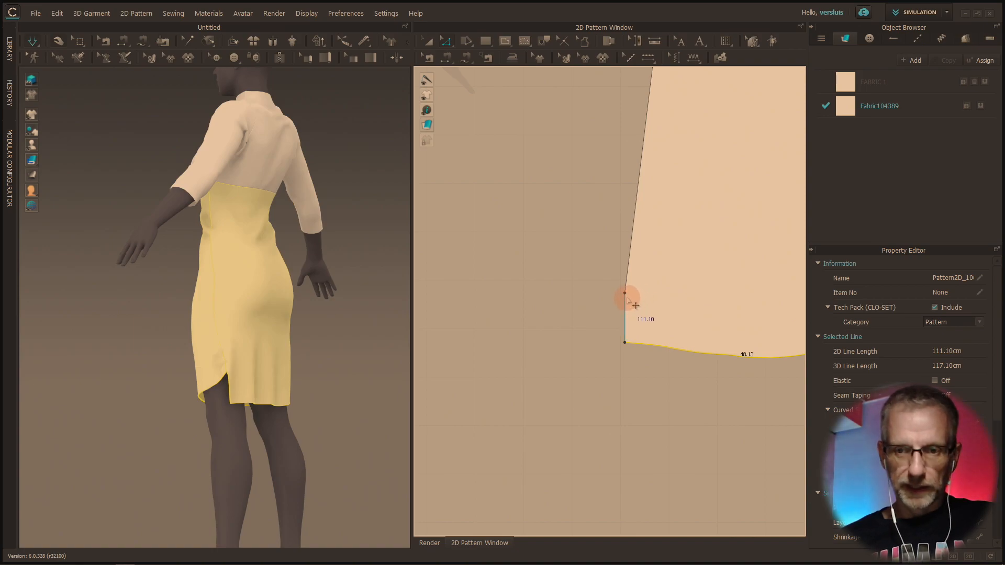
click(625, 295)
key(Delete)
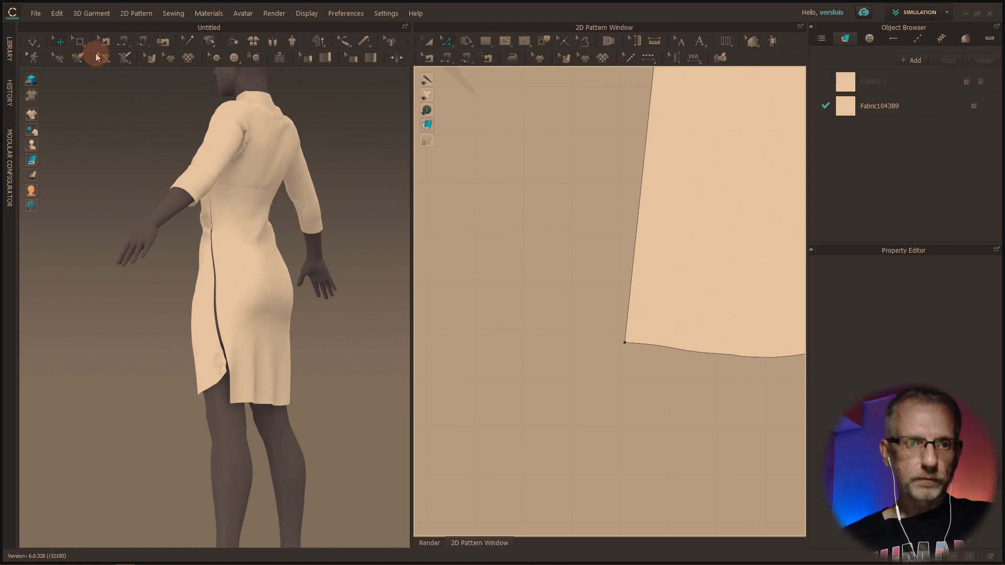
click(33, 41)
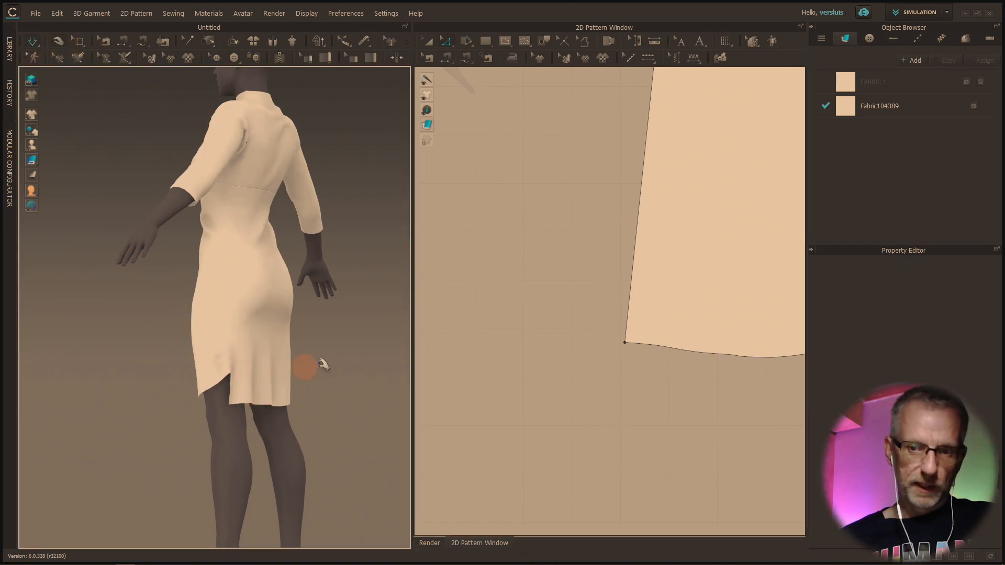
scroll(506, 382, down, 4)
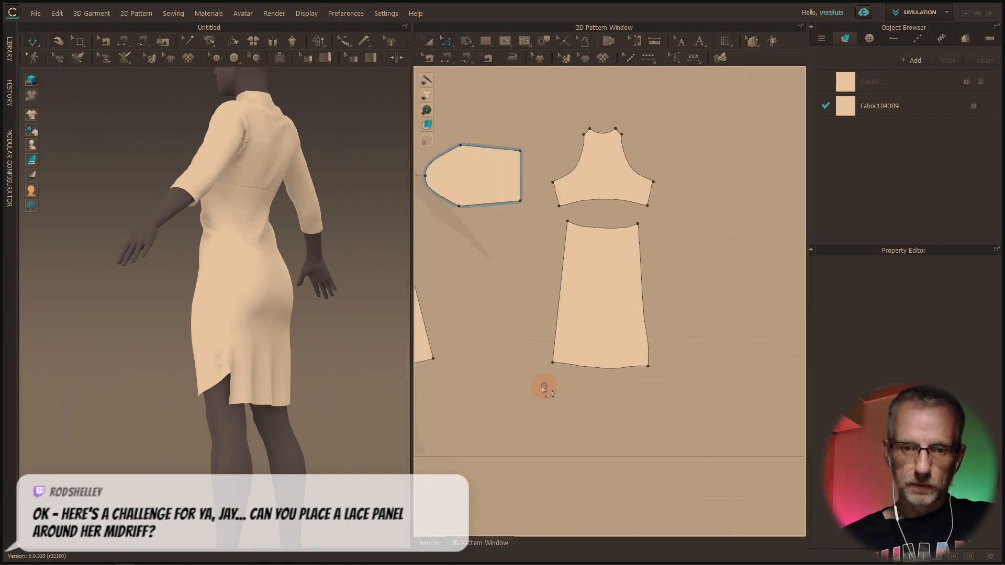
scroll(576, 398, down, 2)
Undo the point deletion and the lengthening of the front and back skirt hems
right_drag(380, 385, 452, 388)
right_drag(369, 399, 343, 395)
key(ctrl+z)
key(ctrl+z)
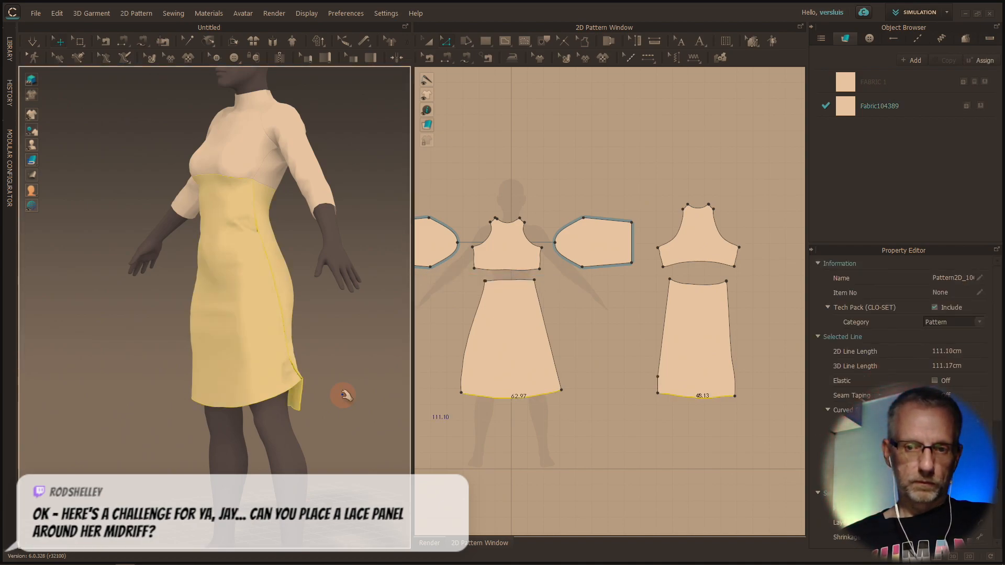
key(ctrl+z)
key(ctrl+z)
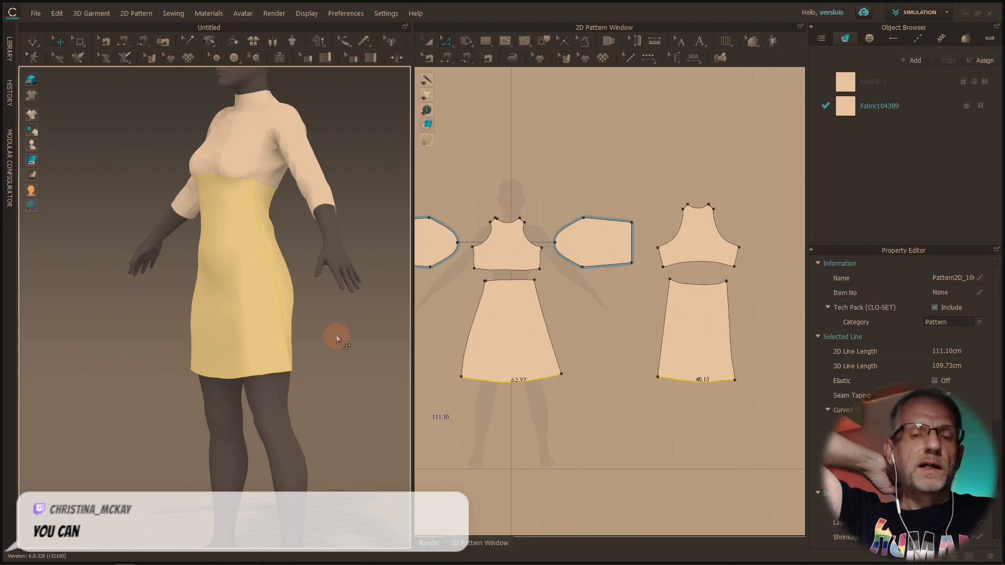
Examine the dress's waist and midriff area in 3D from several angles
right_drag(287, 265, 342, 325)
scroll(309, 321, up, 6)
middle_drag(341, 325, 386, 329)
right_drag(362, 323, 400, 326)
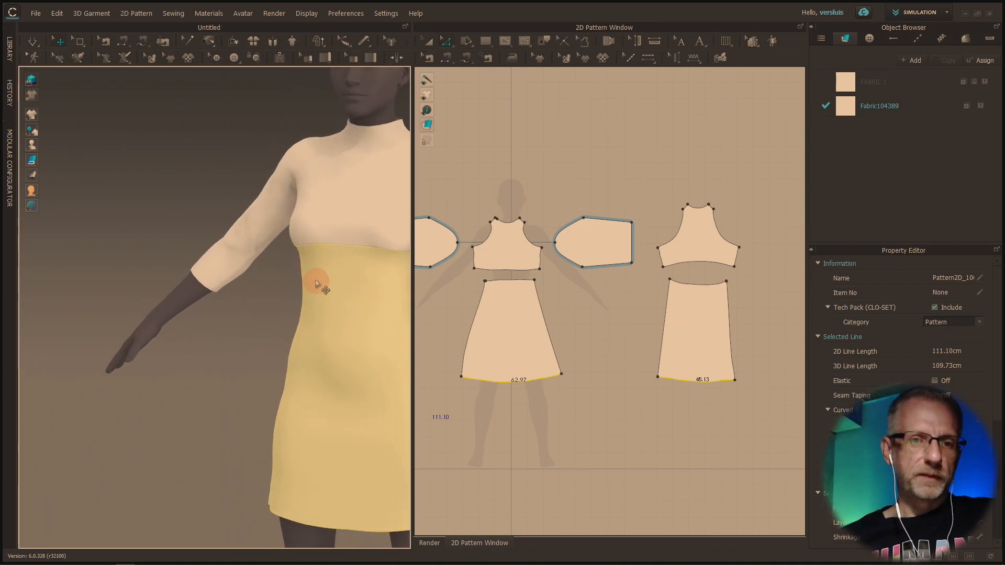
right_drag(337, 291, 239, 307)
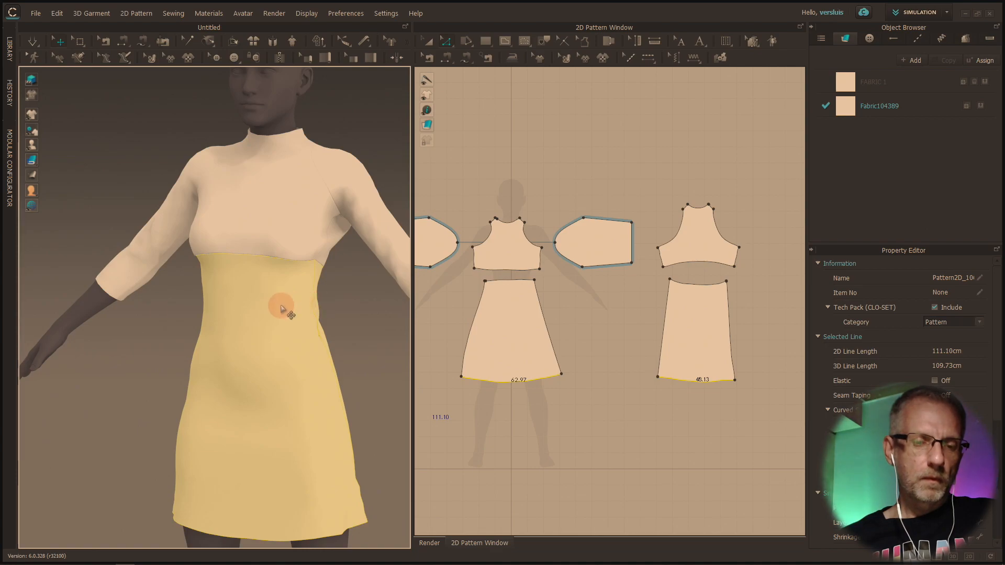
scroll(283, 314, up, 2)
scroll(283, 314, down, 3)
right_drag(277, 312, 261, 310)
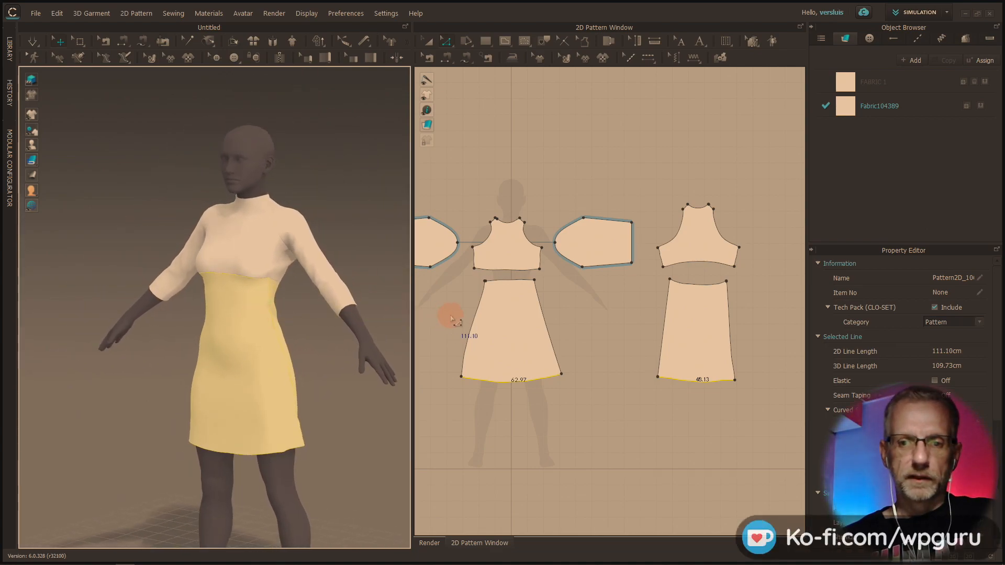
Select the extra point beside the front skirt's upper corner on its waist line
scroll(451, 319, up, 3)
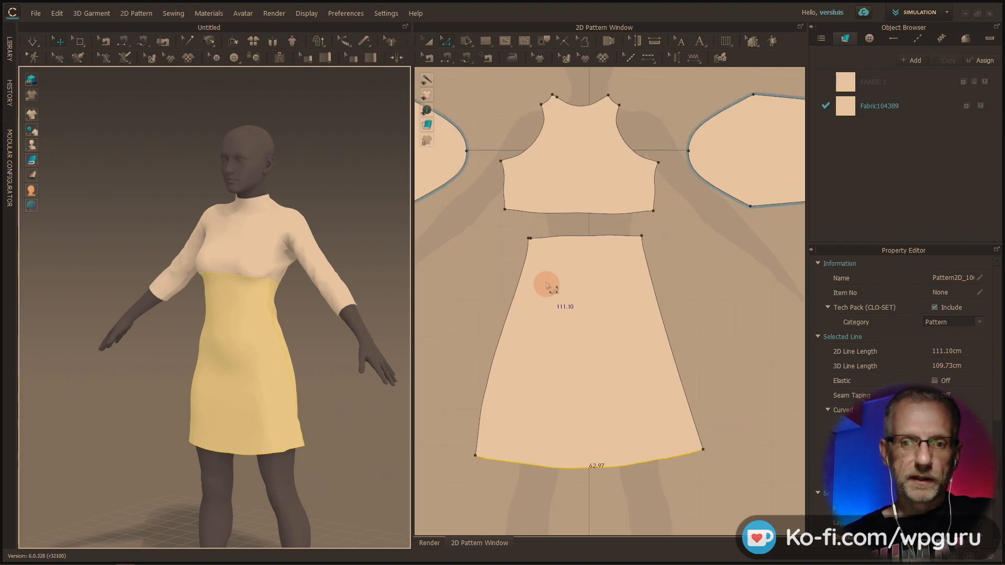
scroll(572, 257, up, 1)
scroll(572, 256, up, 3)
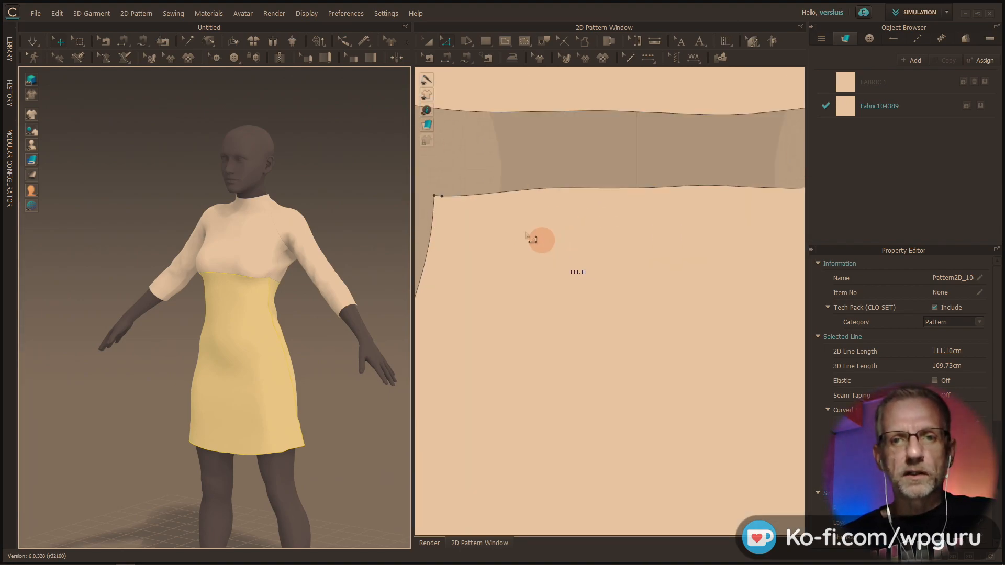
click(444, 199)
scroll(479, 234, down, 2)
scroll(479, 234, down, 5)
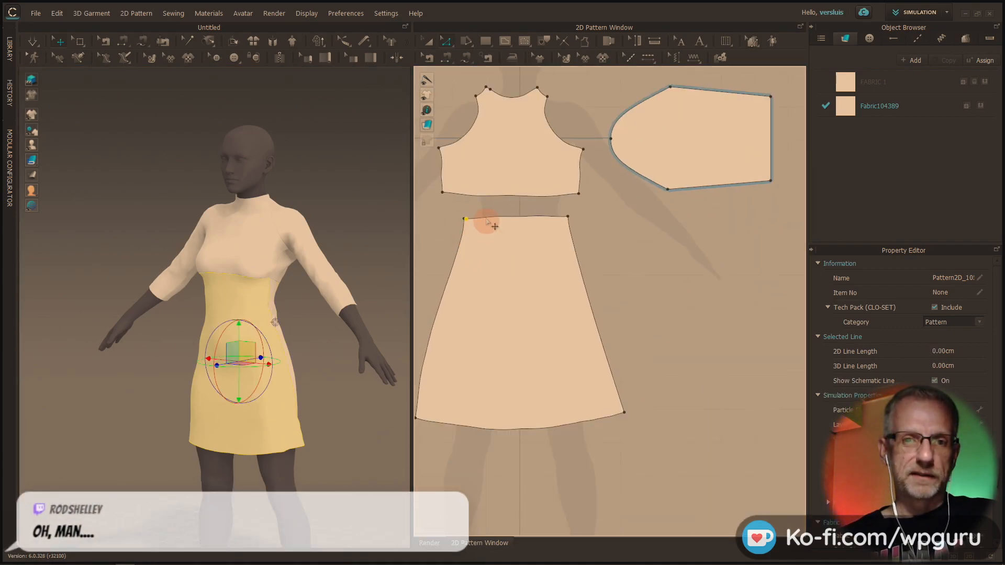
click(447, 41)
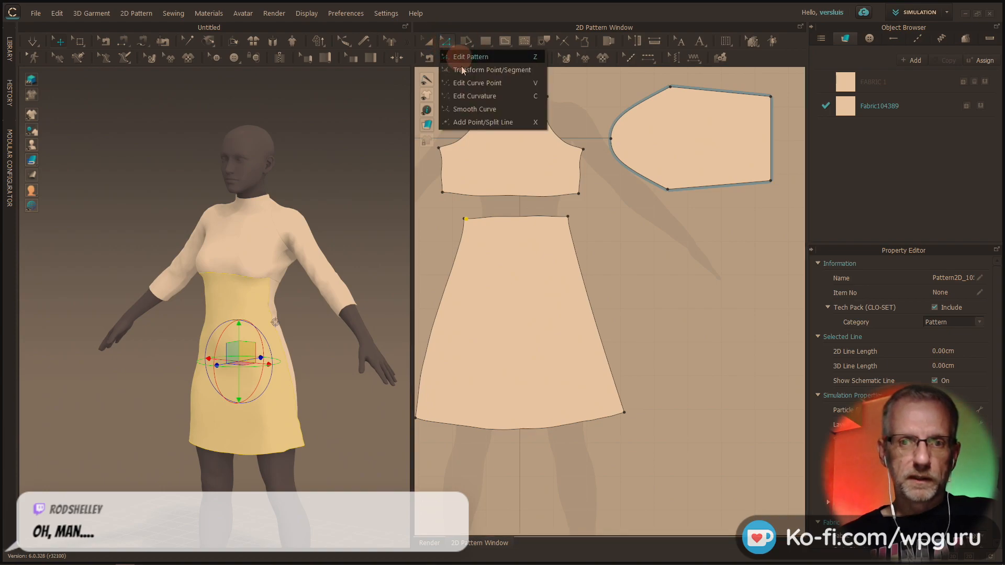
click(489, 122)
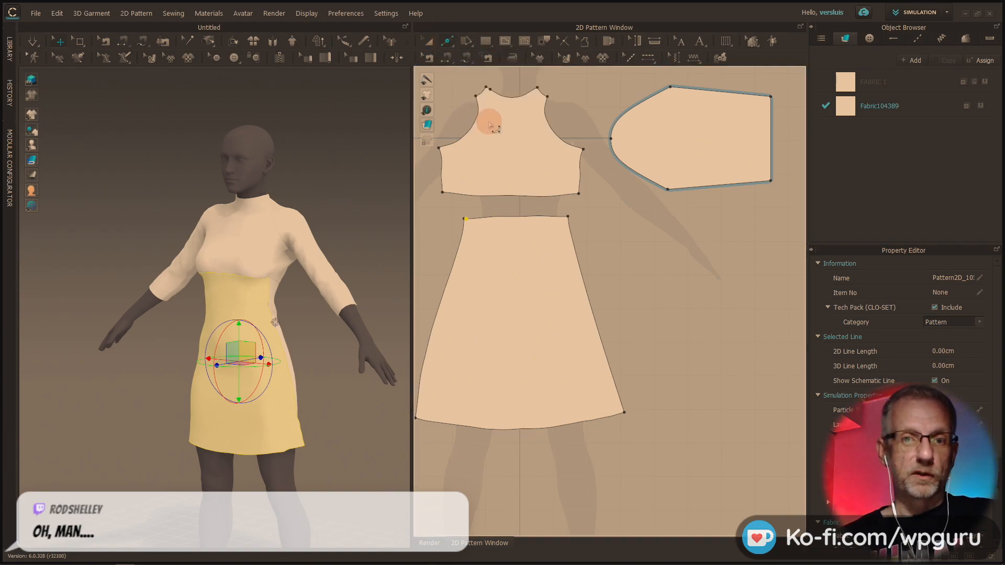
click(463, 232)
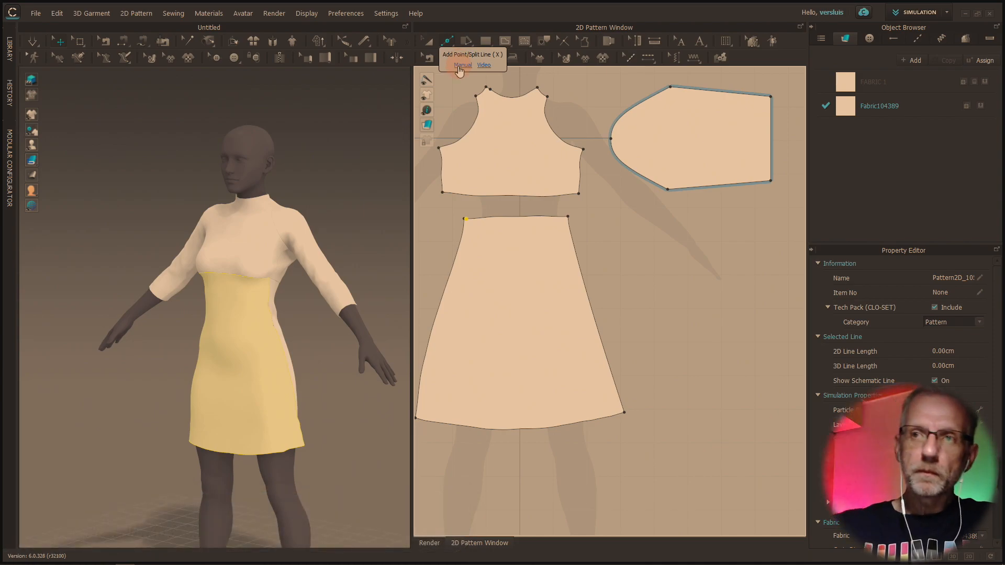
click(221, 284)
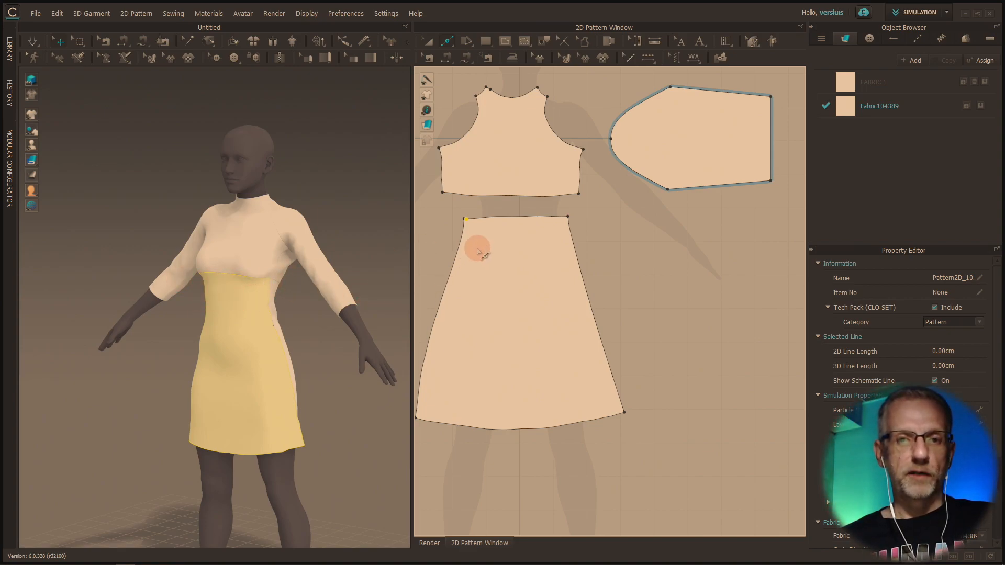
scroll(275, 259, up, 5)
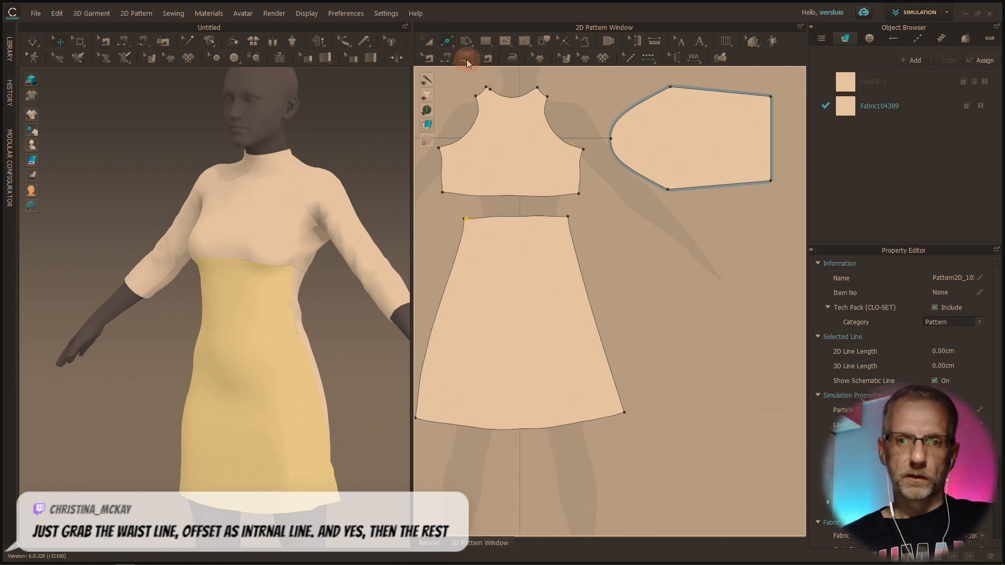
click(450, 42)
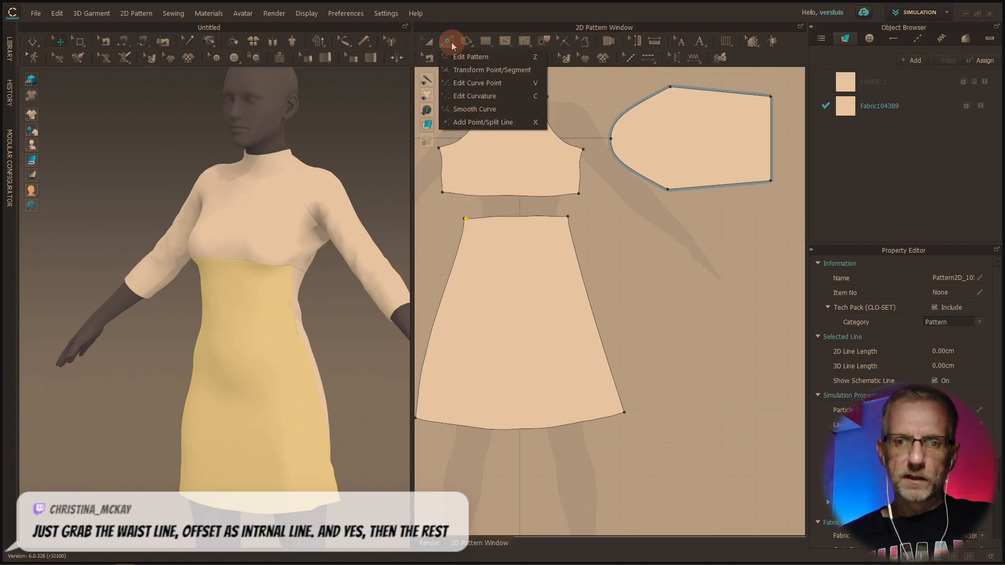
Try to draw an internal line across the upper front skirt from one side edge to the other
click(522, 42)
click(507, 41)
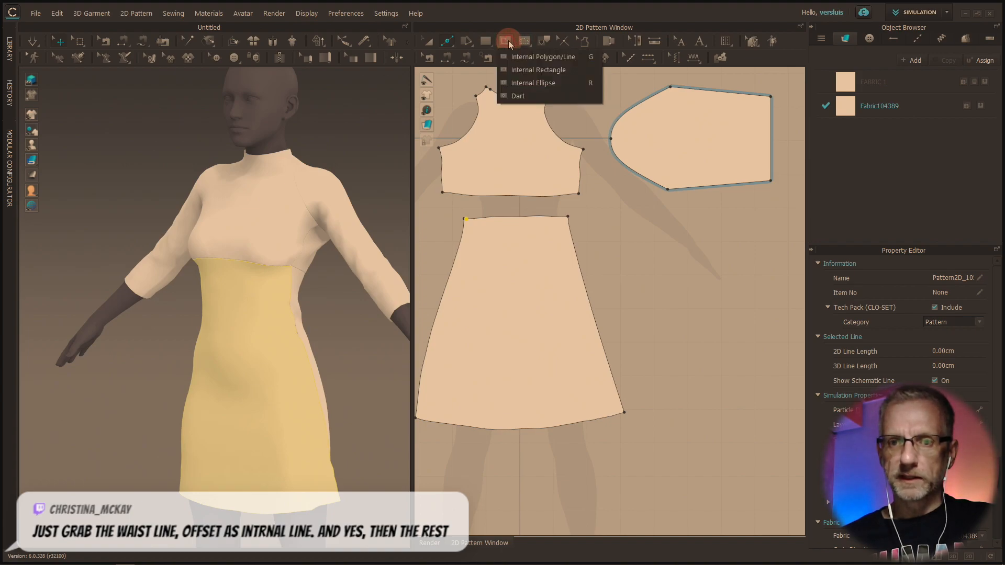
click(520, 59)
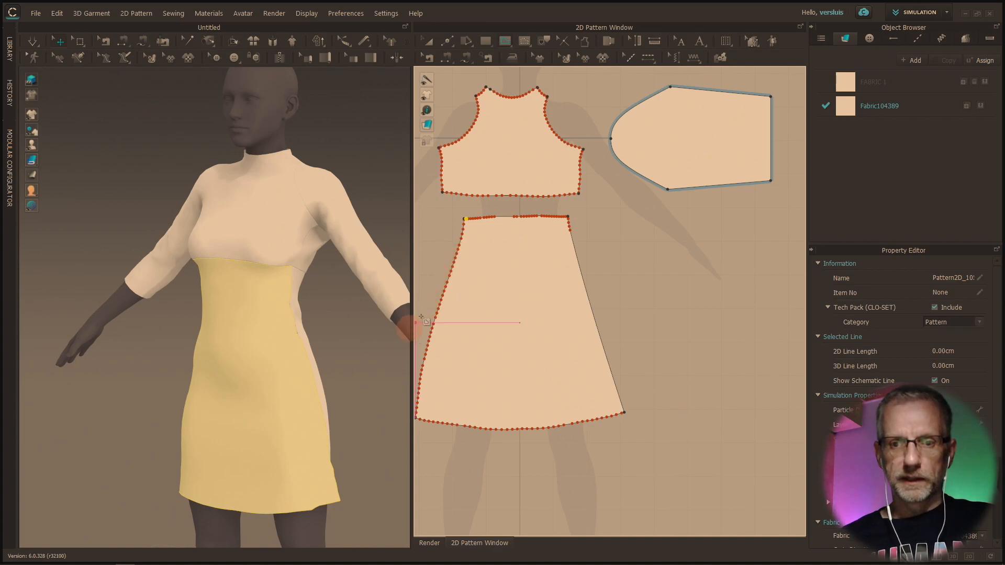
click(456, 255)
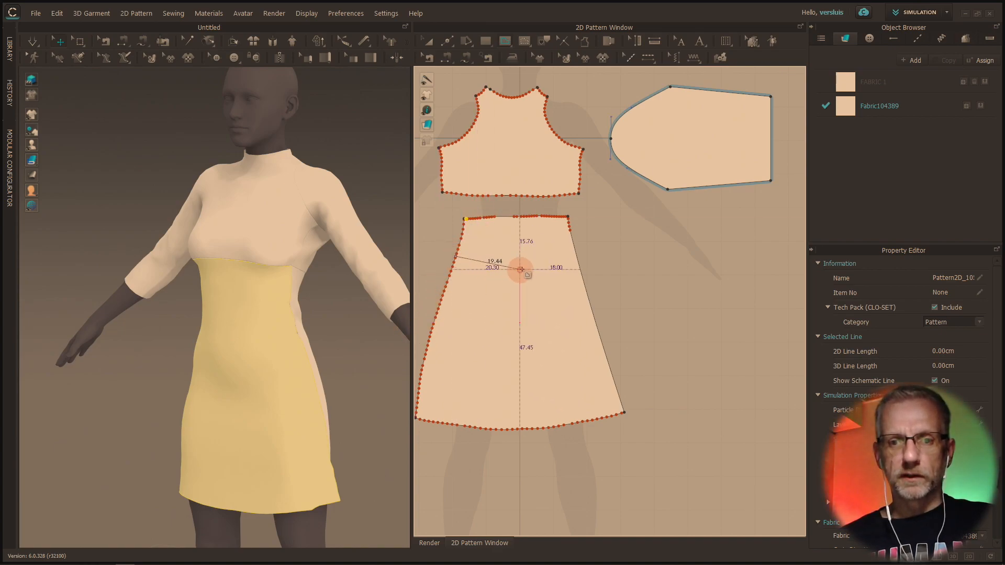
click(577, 256)
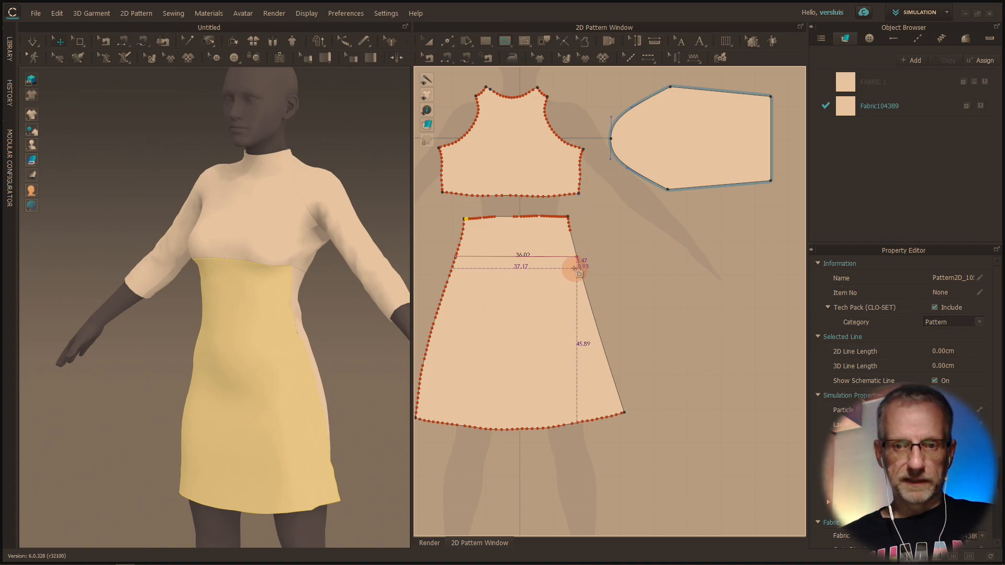
key(z)
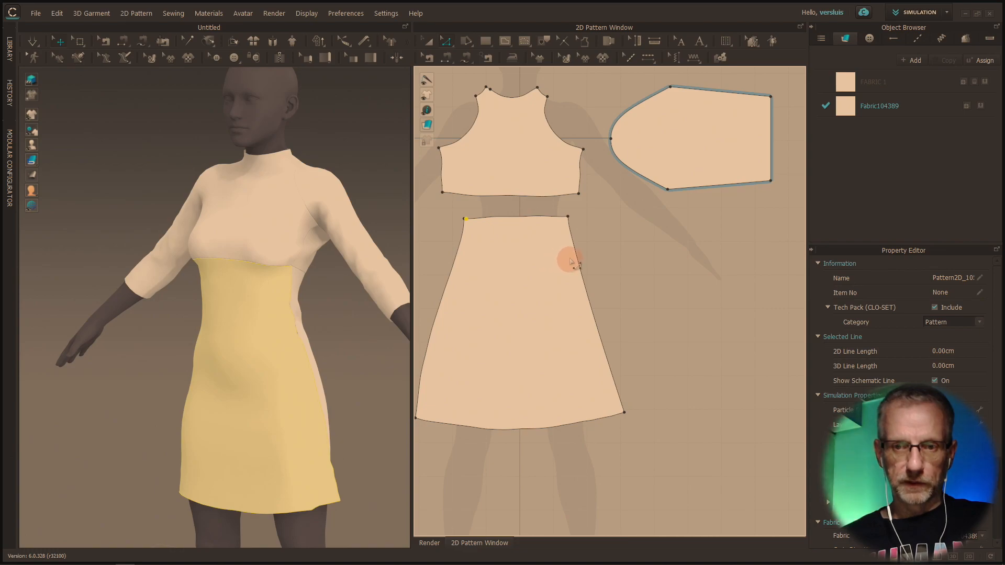
Draw a horizontal internal line about 34 cm long across the front skirt, a little below its waist line
click(505, 42)
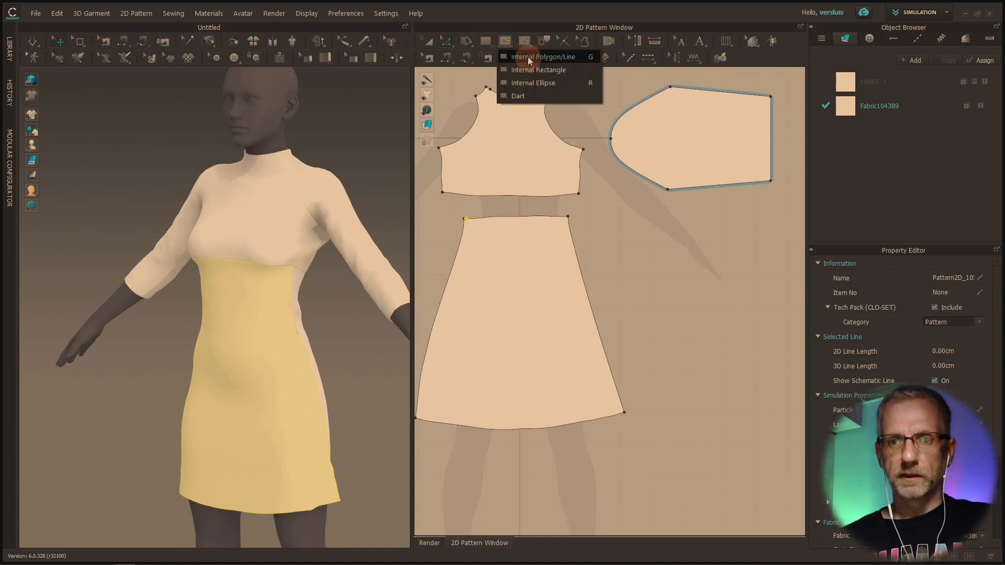
click(528, 57)
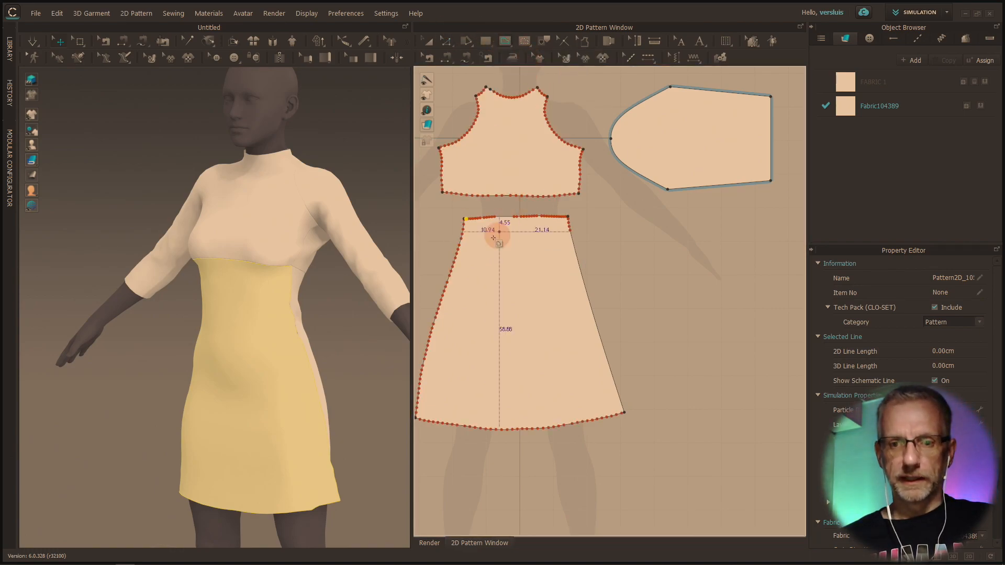
click(465, 246)
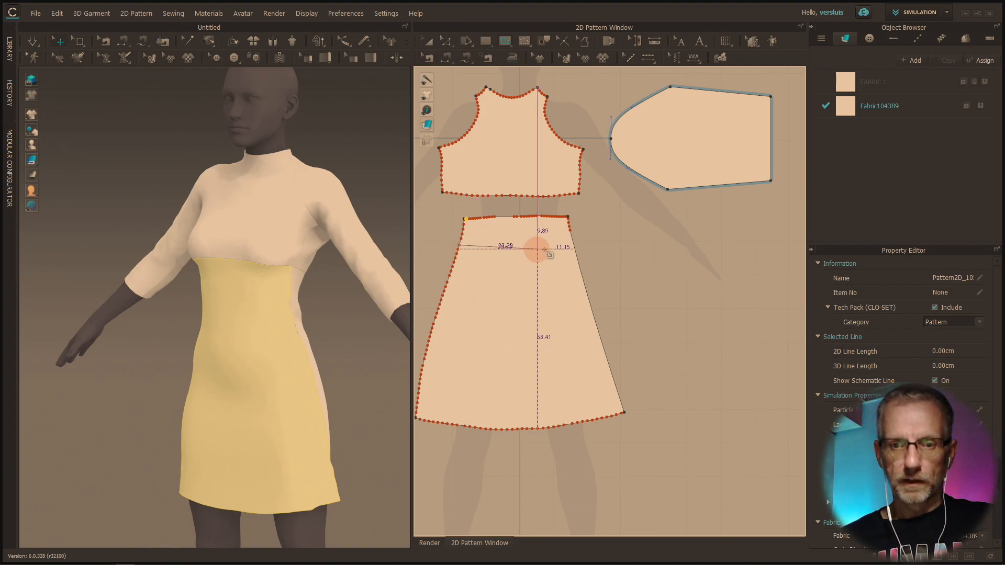
click(574, 245)
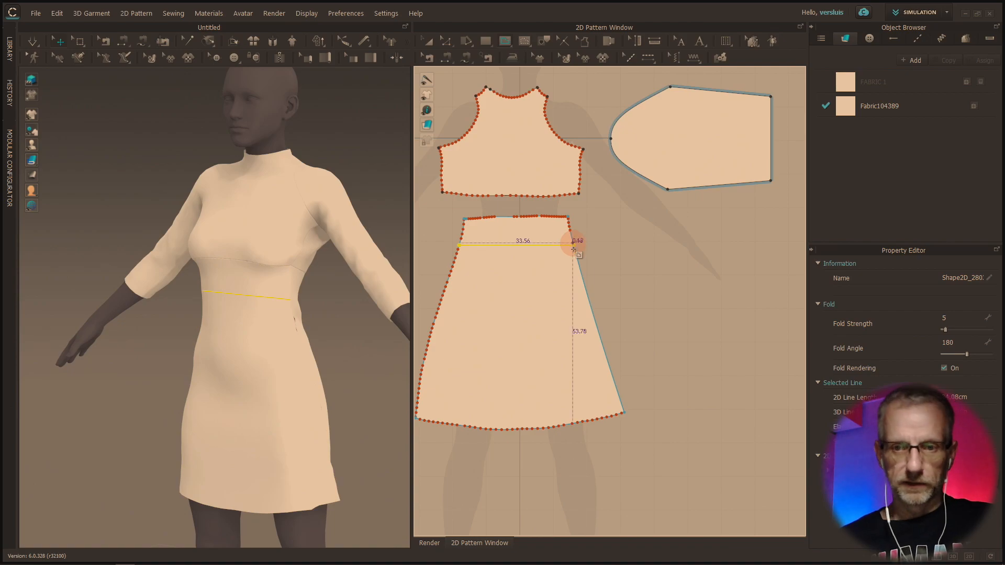
key(z)
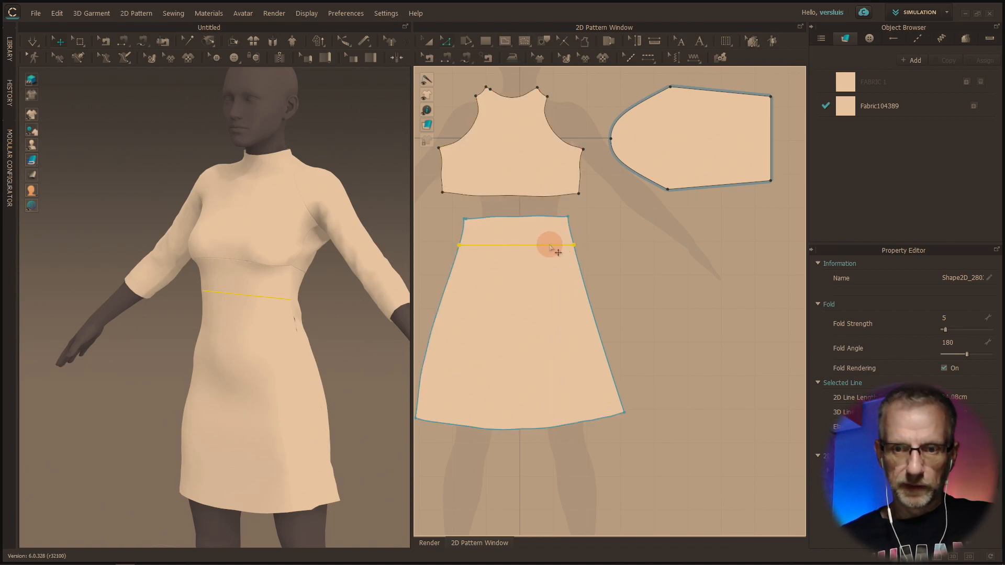
Offset the front skirt's internal line by 2 cm toward the waist as a second internal line
right_click(550, 245)
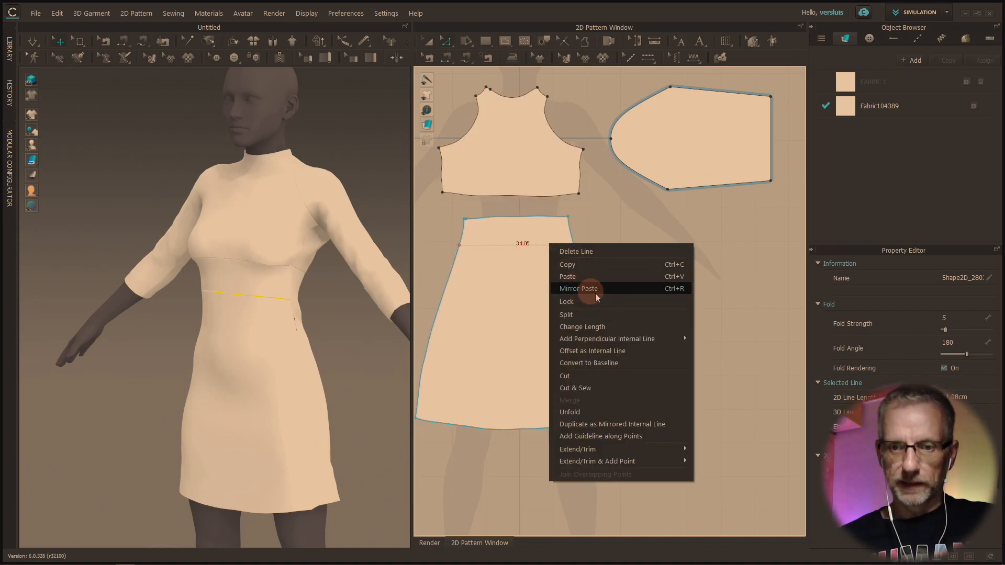
click(616, 351)
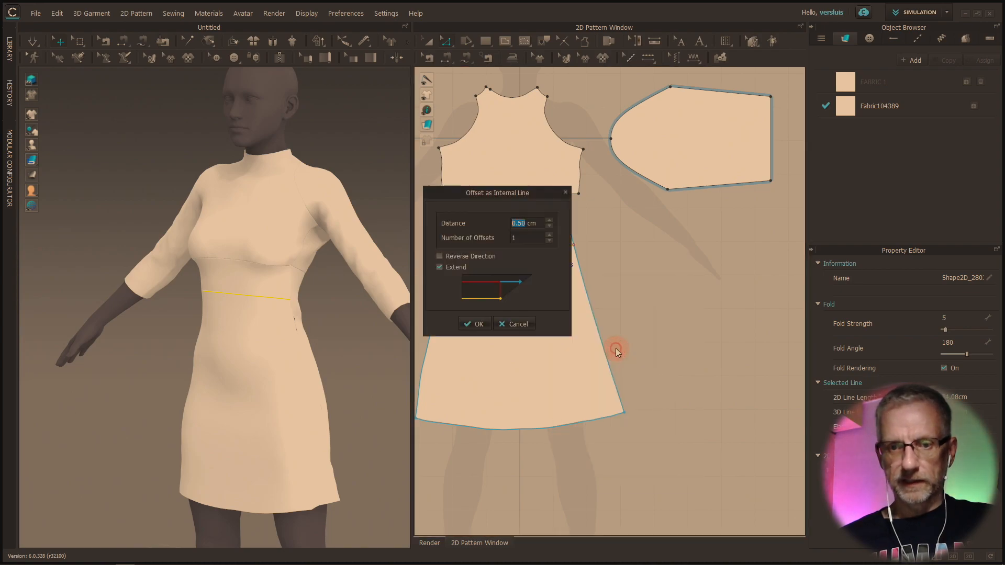
text(2)
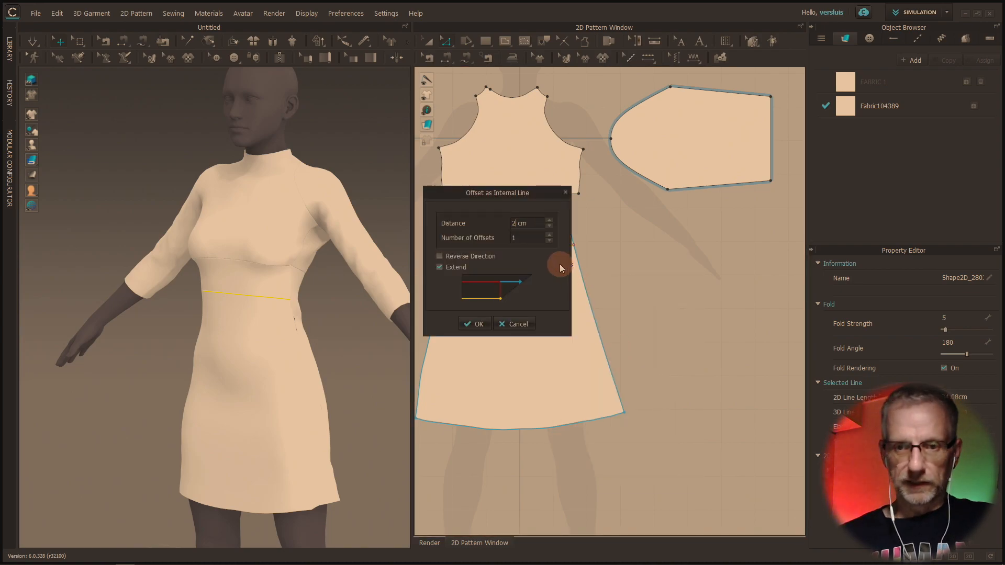
key(Return)
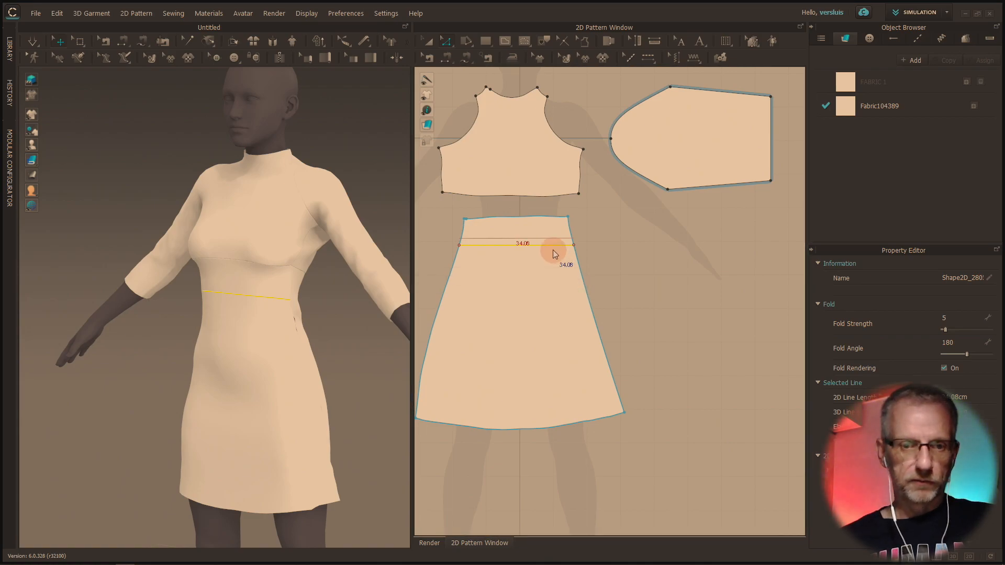
scroll(533, 277, down, 5)
scroll(534, 283, up, 10)
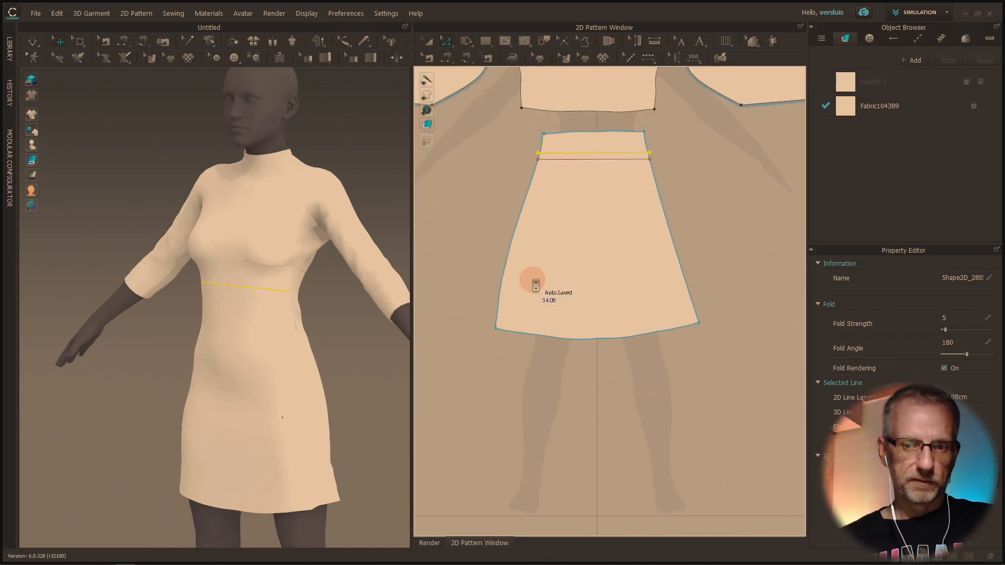
scroll(516, 359, down, 4)
scroll(554, 341, up, 6)
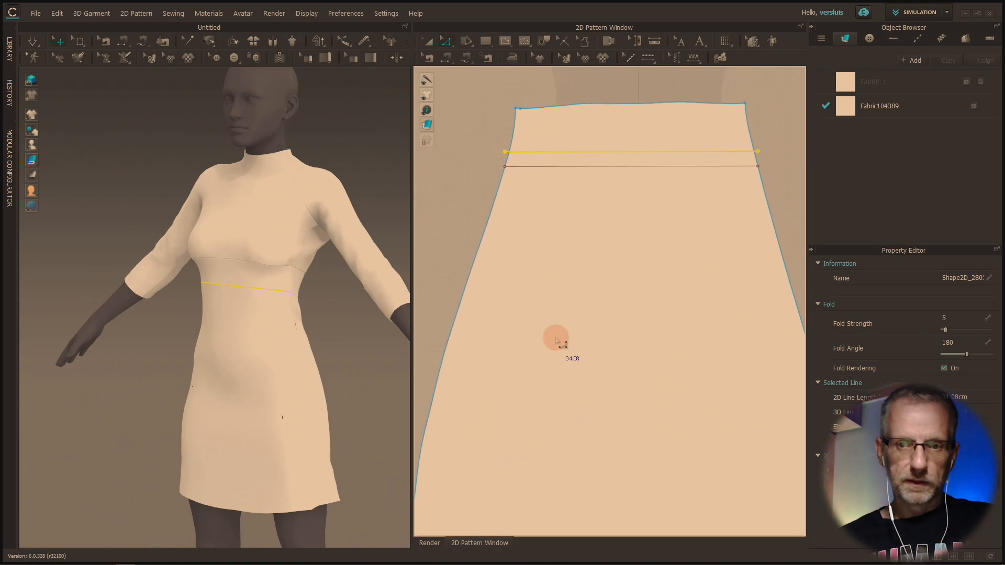
scroll(556, 338, down, 1)
middle_drag(556, 337, 585, 462)
scroll(586, 462, down, 1)
scroll(617, 395, down, 1)
middle_drag(617, 395, 538, 404)
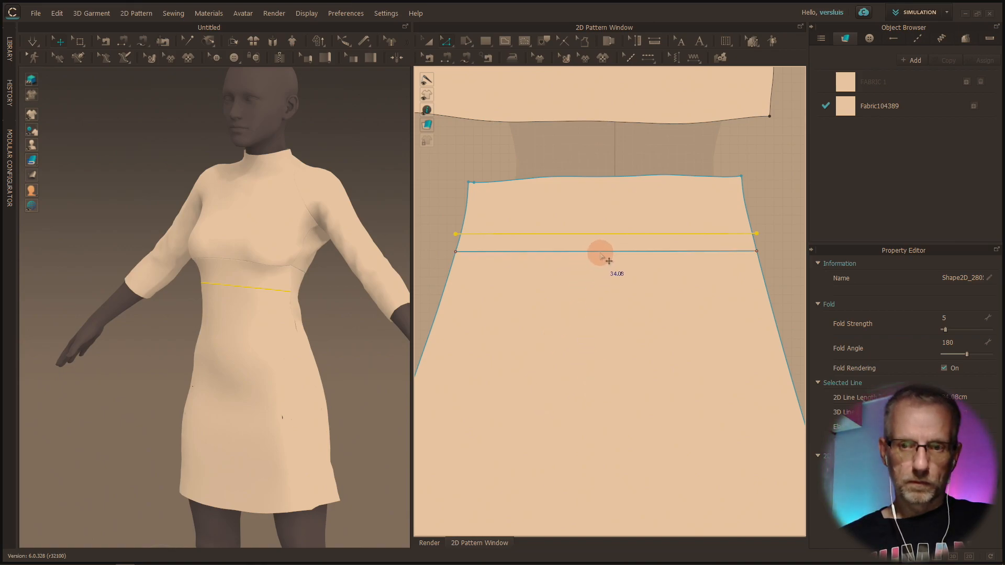
Try moving the lower internal line slightly down the skirt, and undo both the move and the 2 cm offset
drag(601, 254, 600, 263)
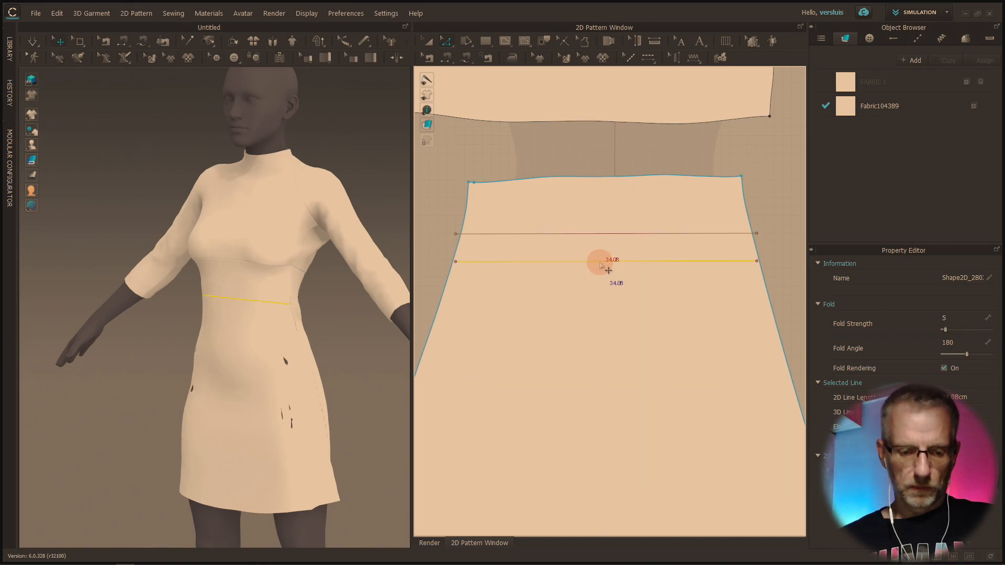
key(ctrl+z)
key(ctrl+z)
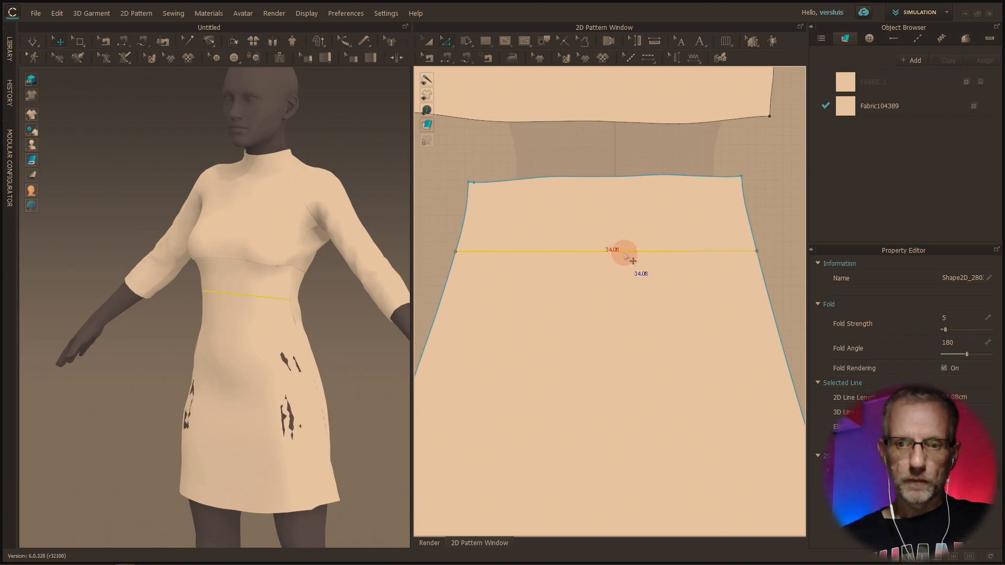
Try offsetting the internal line 5 cm toward the waist with Extend on, and undo the offset
right_click(626, 256)
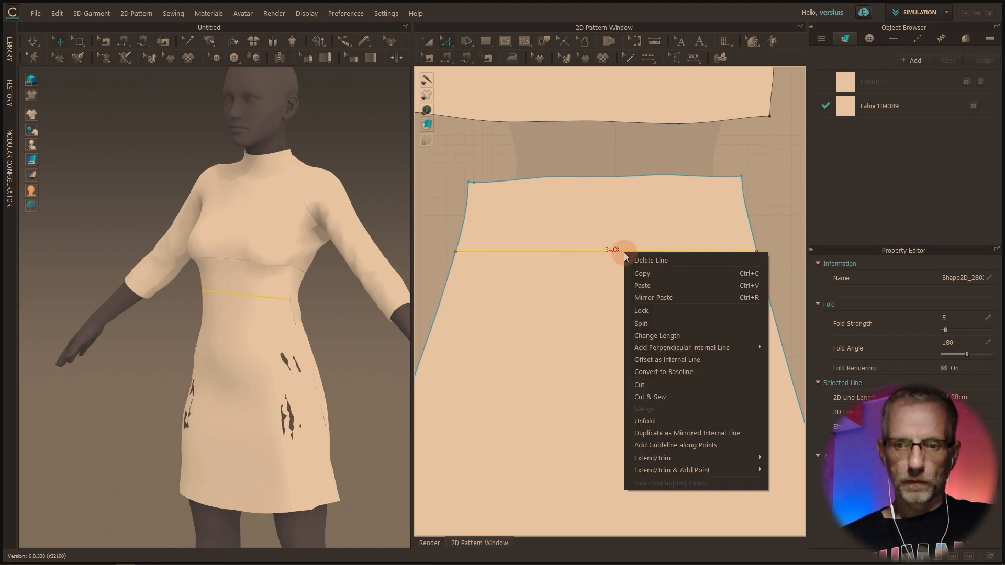
click(666, 360)
text(5)
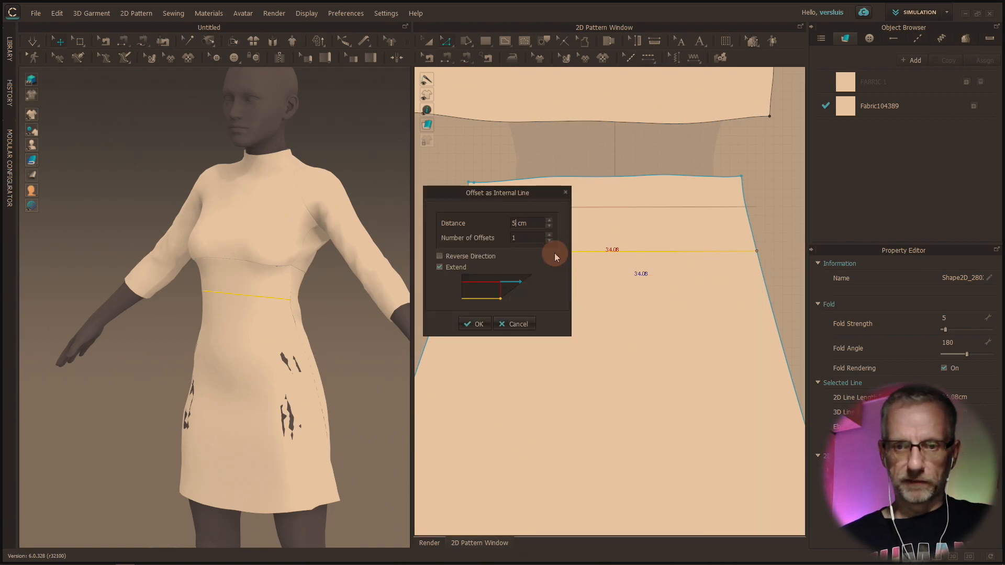
click(479, 324)
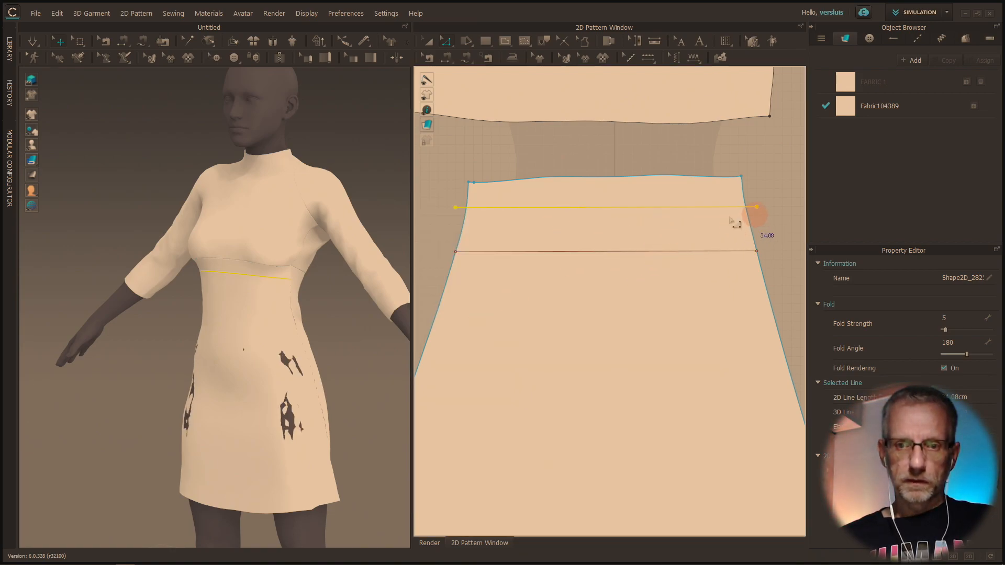
key(ctrl+z)
Offset the internal line 5 cm toward the waist with Extend turned off, and shift the new line slightly sideways
right_click(571, 252)
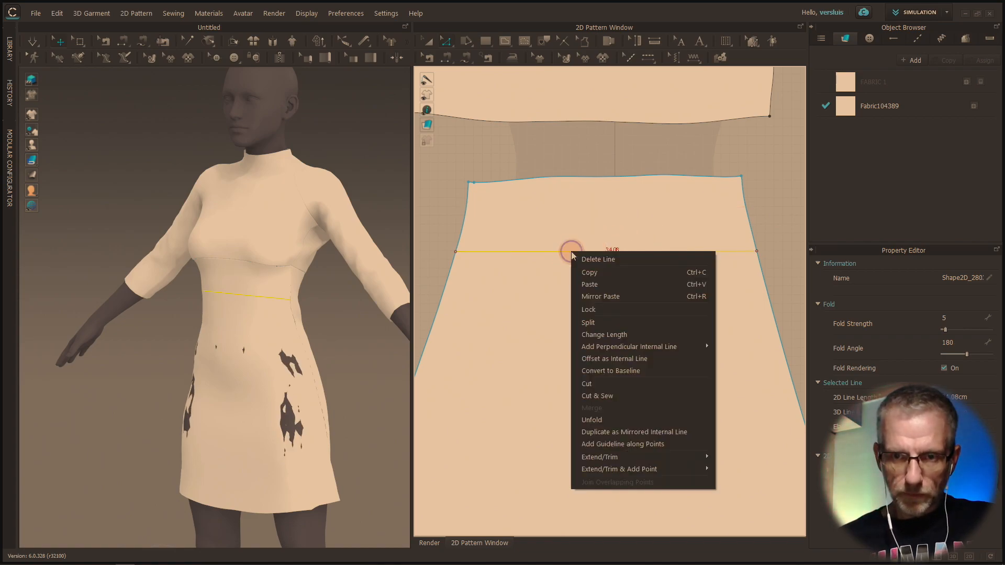
click(649, 355)
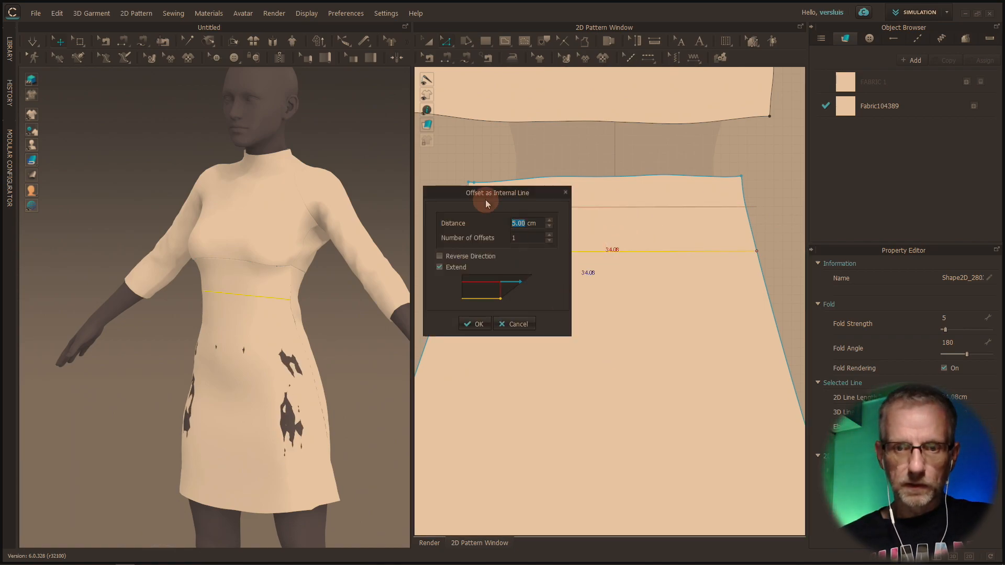
click(441, 267)
click(482, 325)
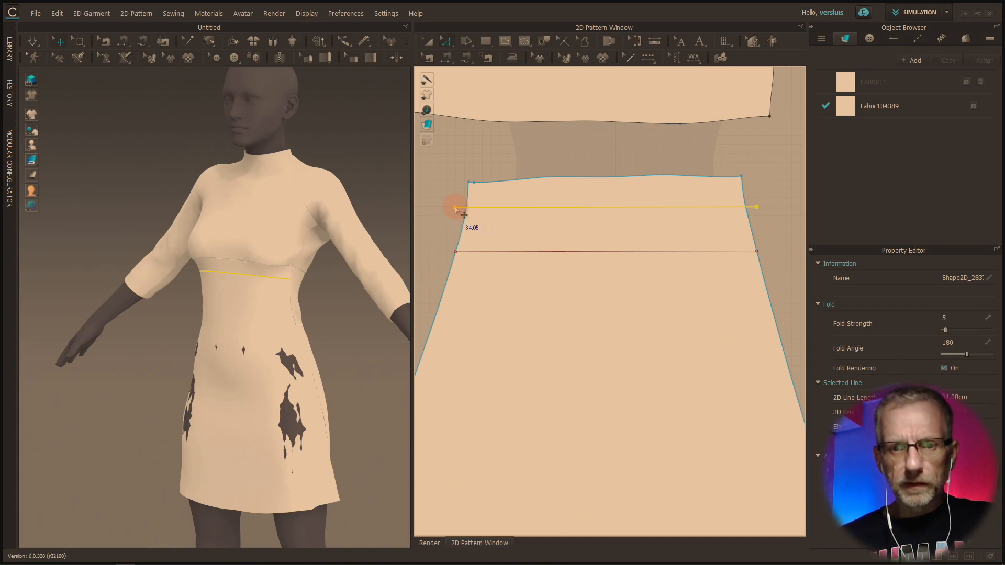
drag(464, 215, 493, 207)
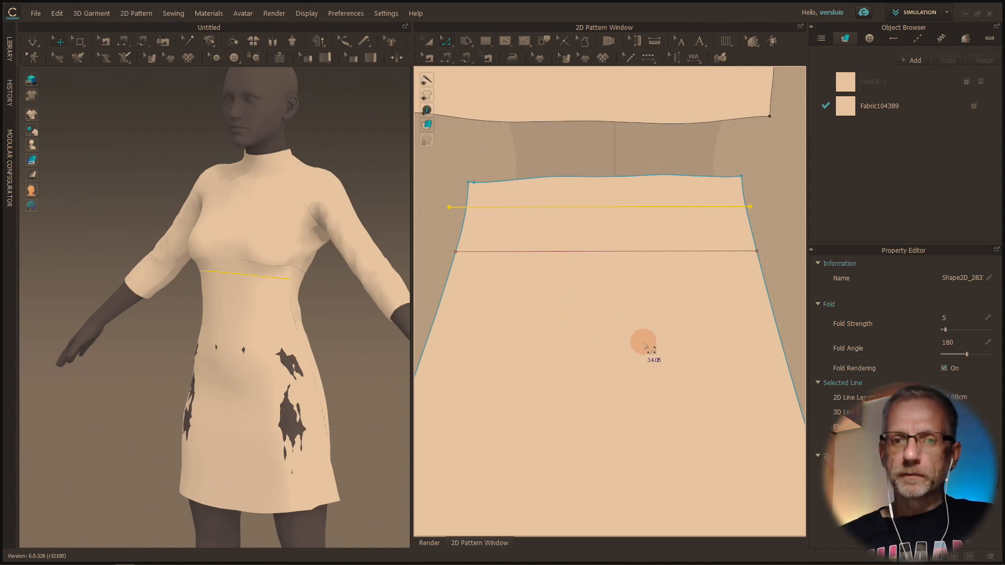
Delete both internal lines from the front skirt
click(645, 252)
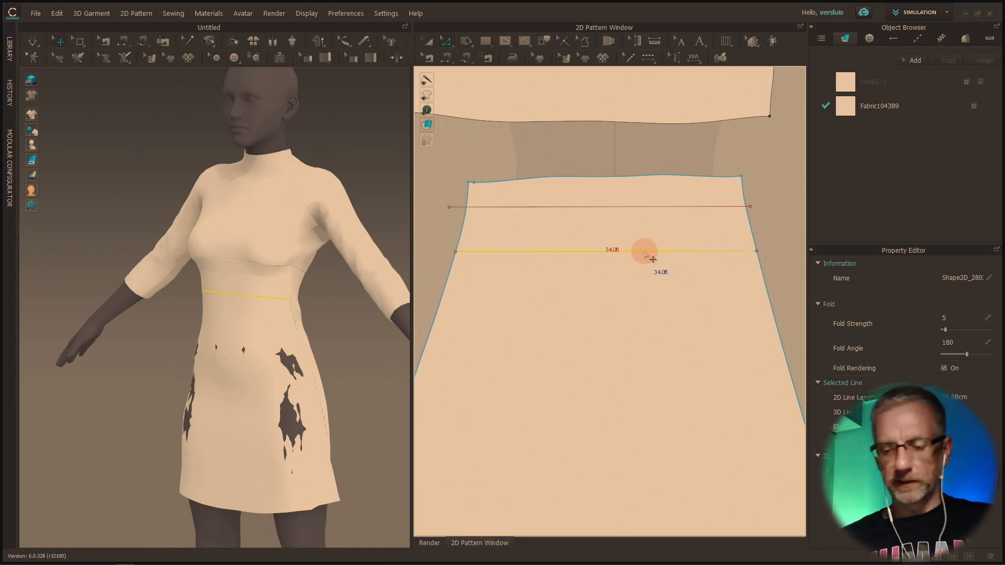
key(Delete)
click(635, 207)
key(Delete)
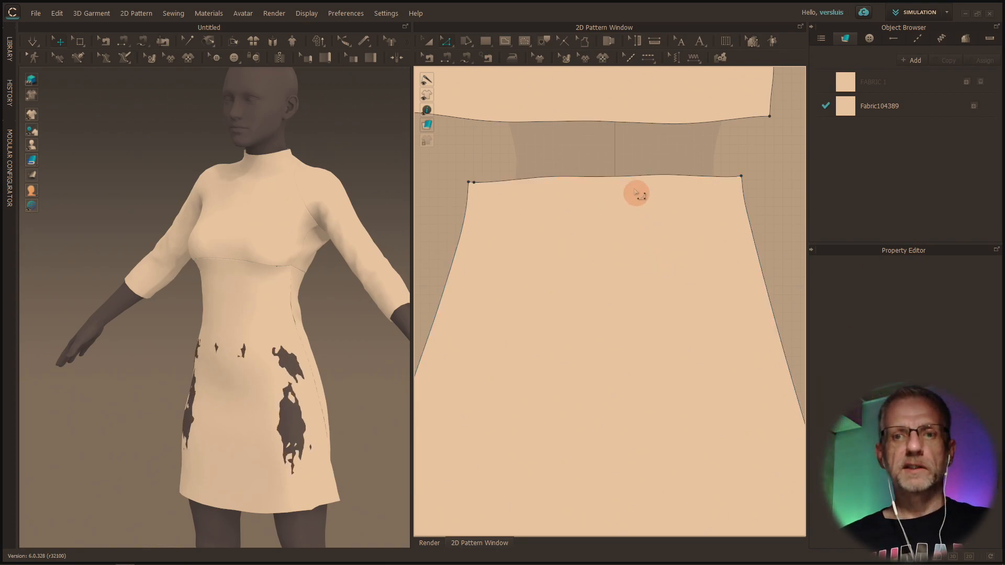
Offset the front skirt's waist line 6 cm downward as an internal line with Extend on, and cut and sew the skirt along it
click(645, 184)
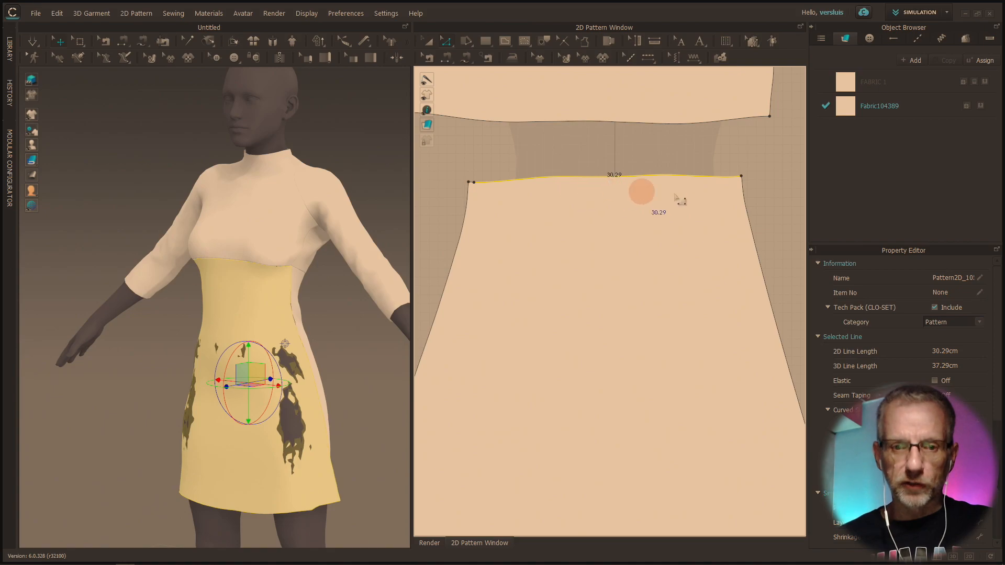
right_click(663, 176)
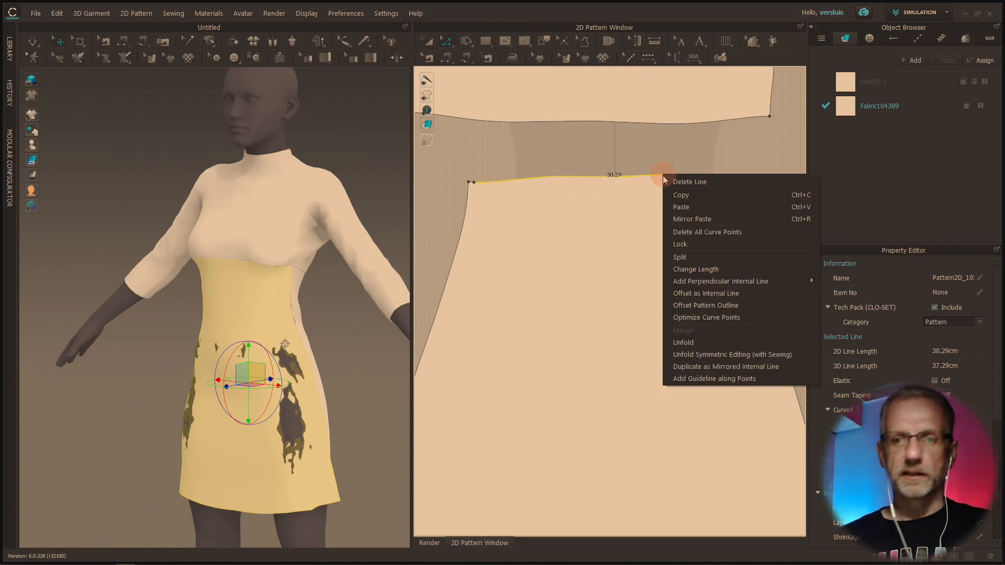
click(724, 294)
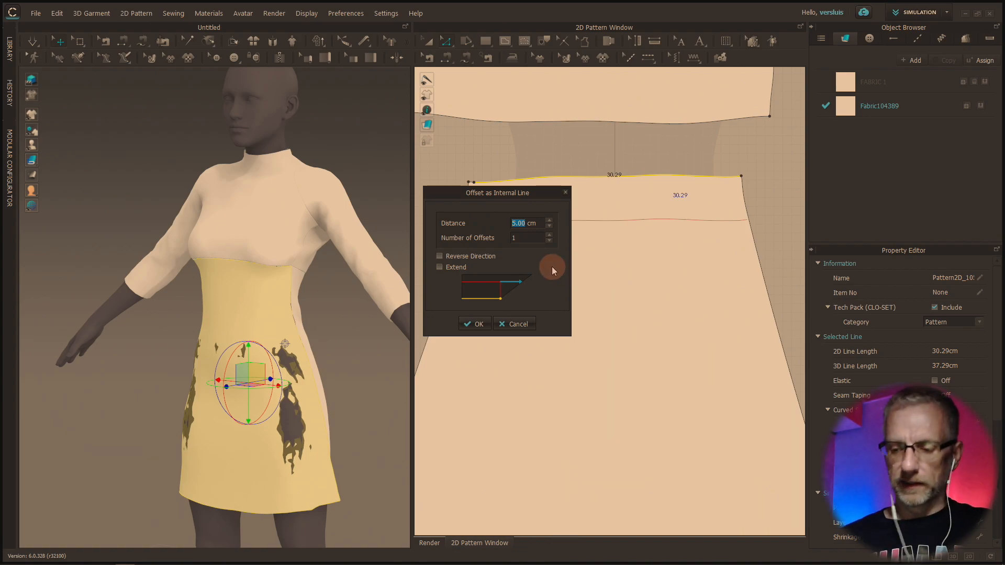
text(6)
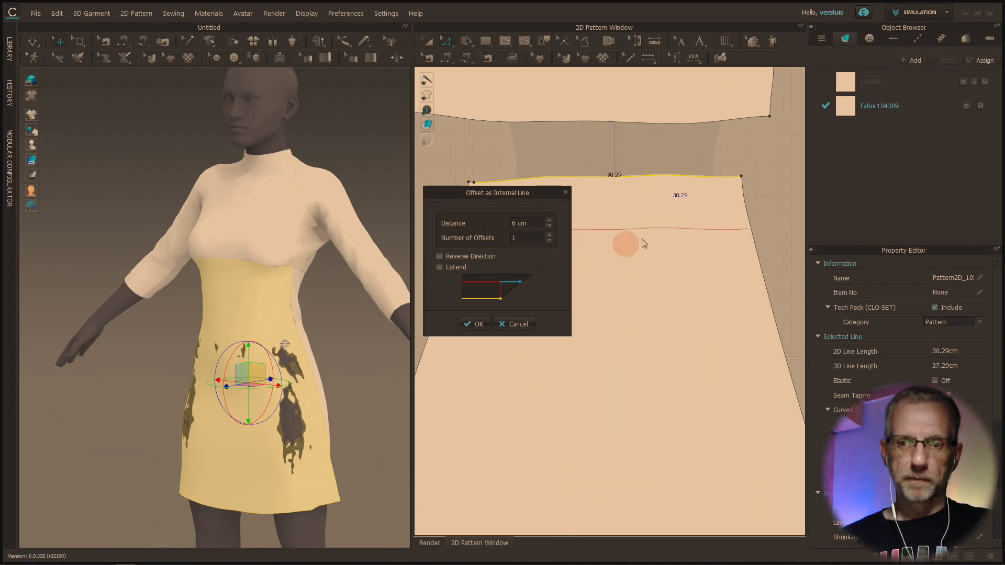
drag(544, 197, 701, 288)
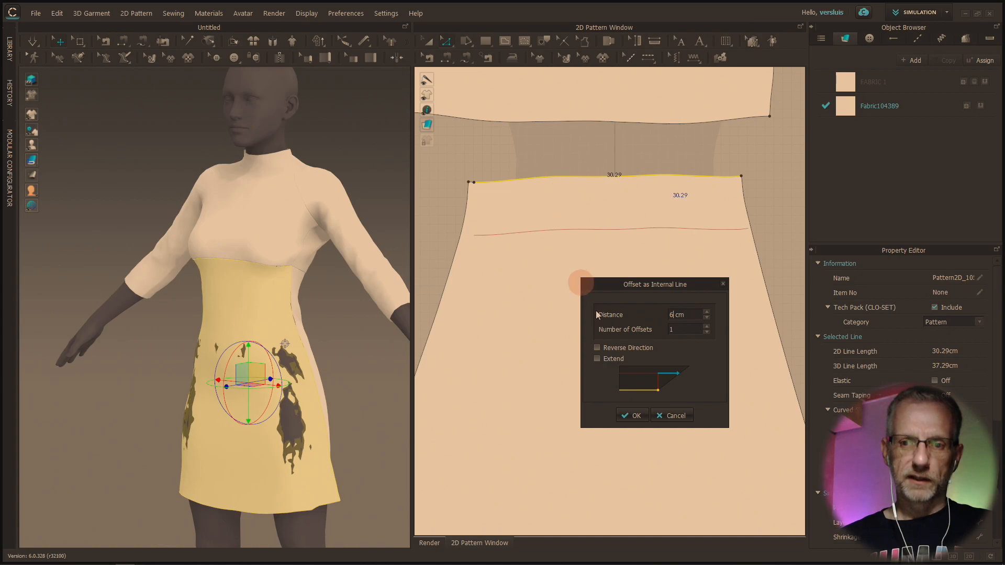
click(597, 359)
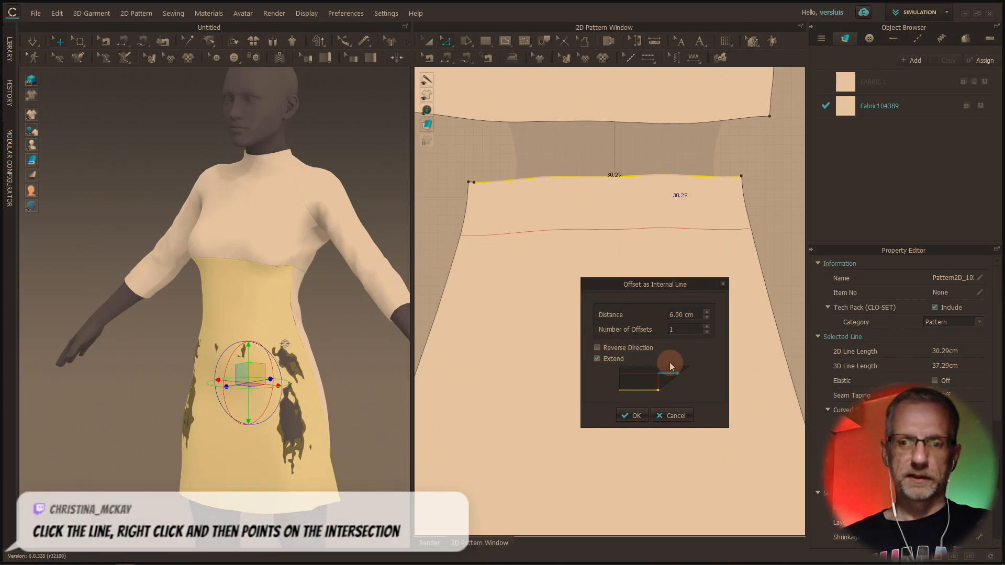
click(616, 349)
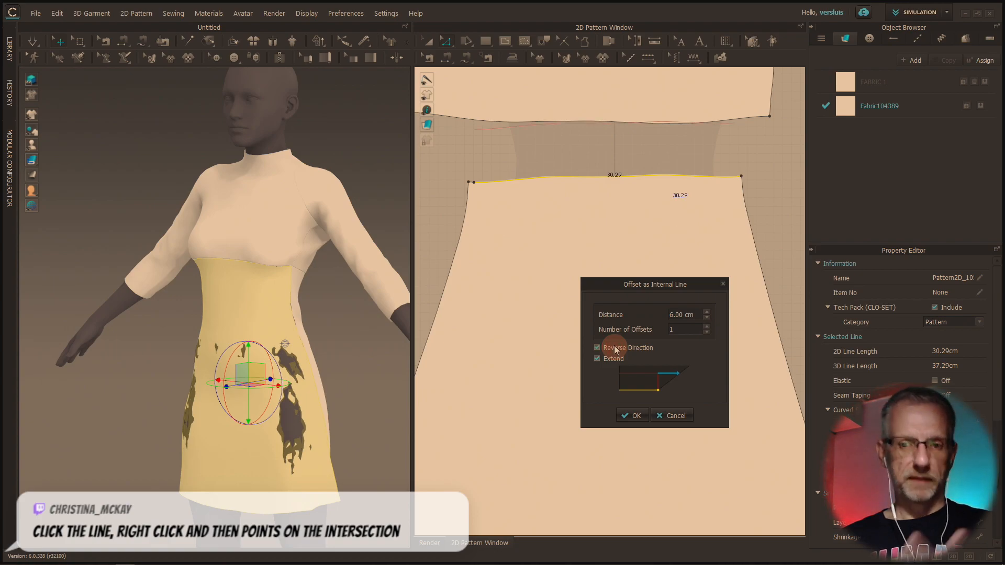
click(616, 349)
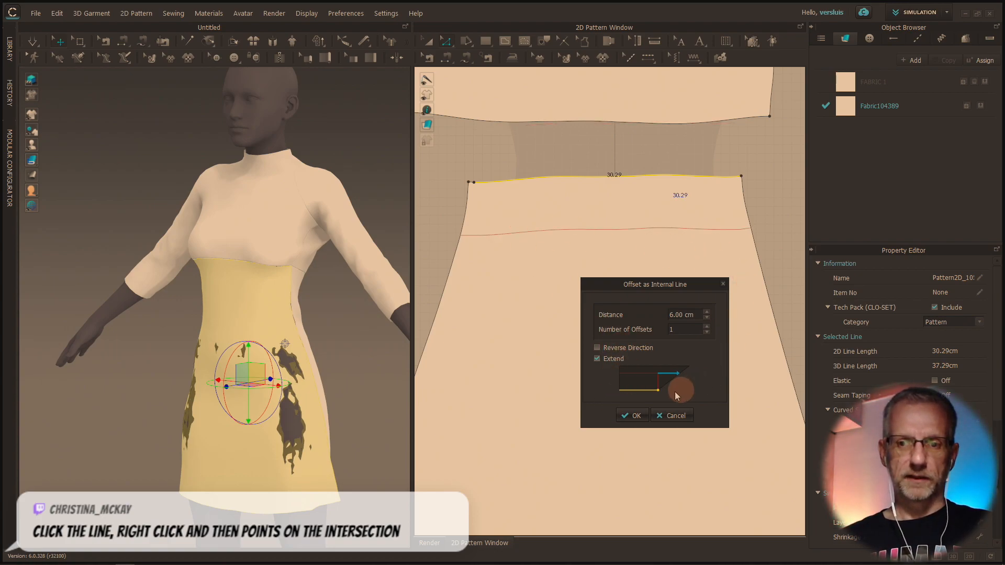
click(634, 414)
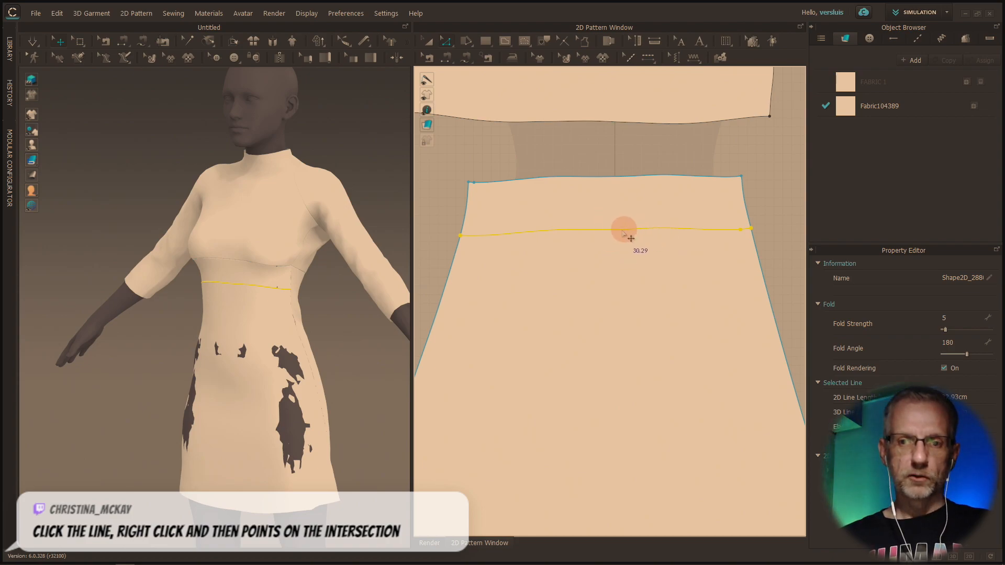
right_click(622, 234)
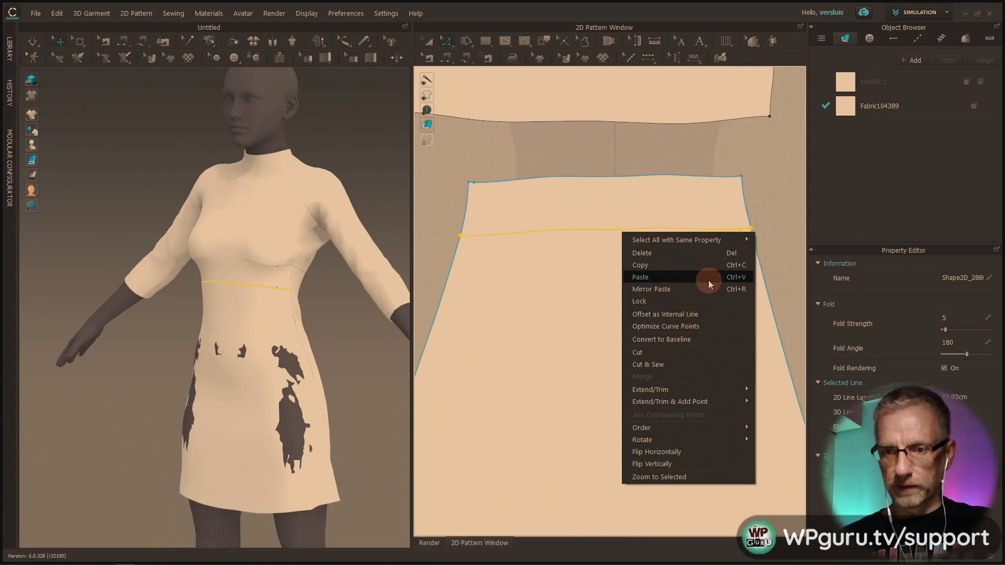
click(691, 370)
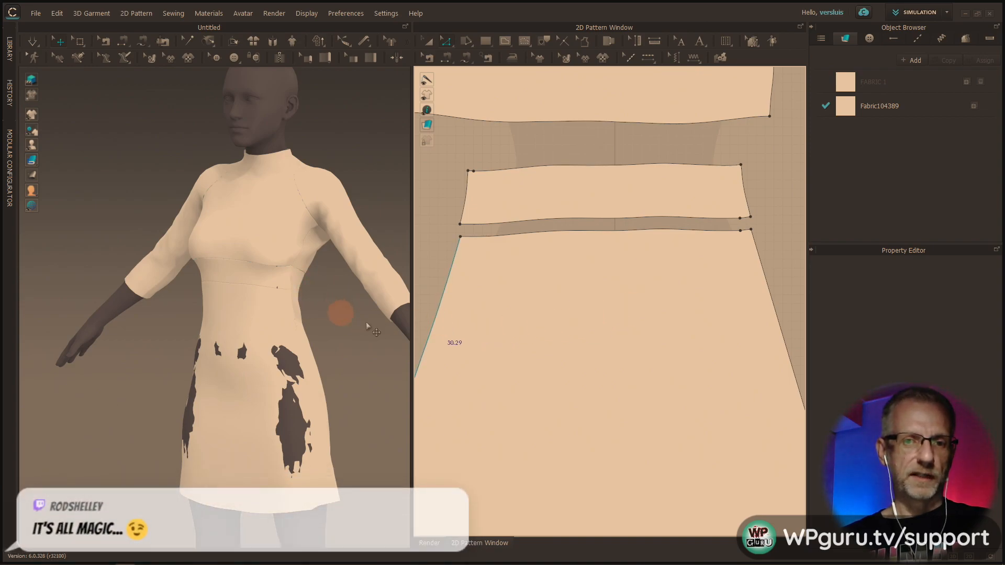
Offset the back skirt's waist line as an internal line running across the skirt from side to side
scroll(530, 338, down, 5)
scroll(532, 343, down, 4)
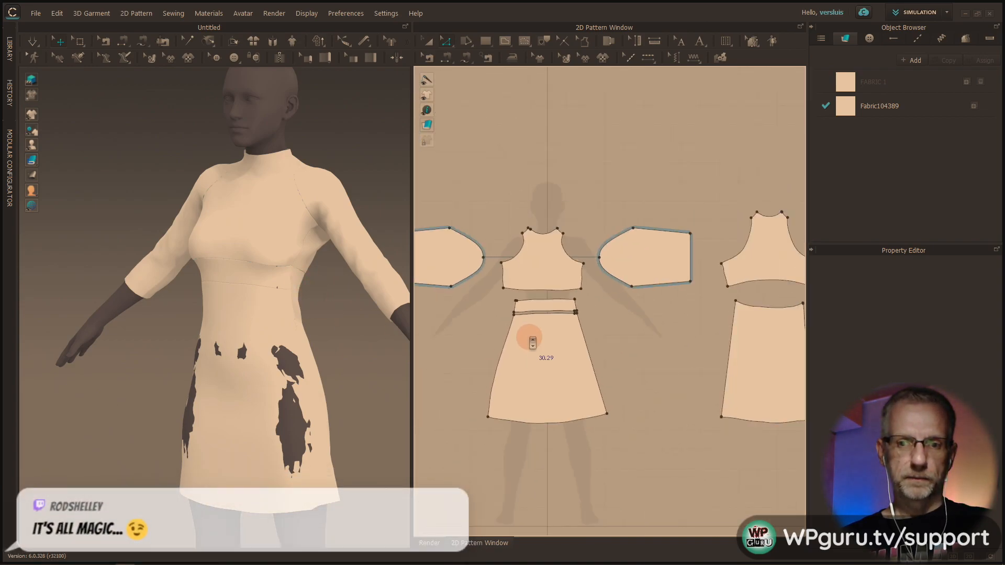
right_drag(624, 371, 541, 366)
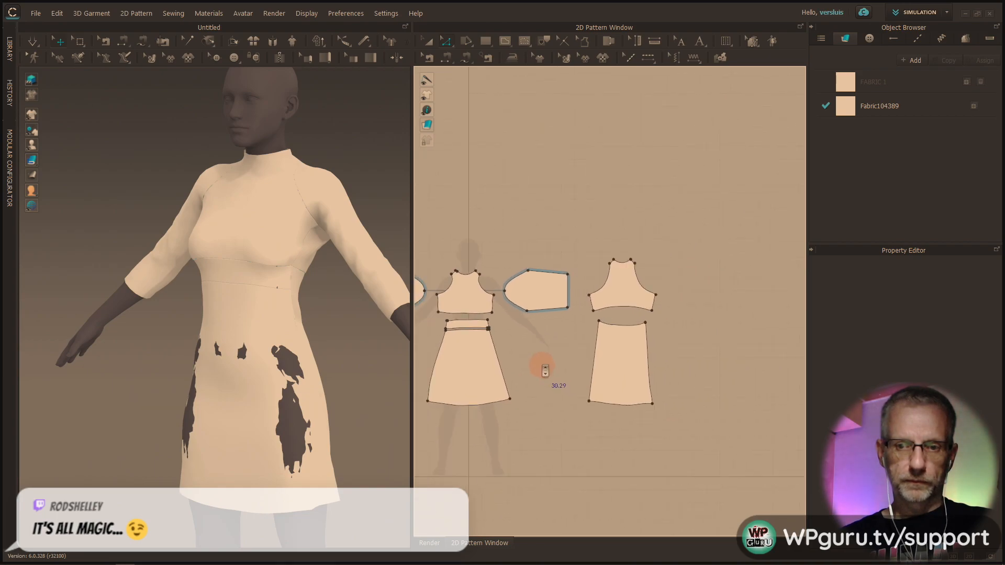
scroll(601, 337, up, 3)
click(631, 320)
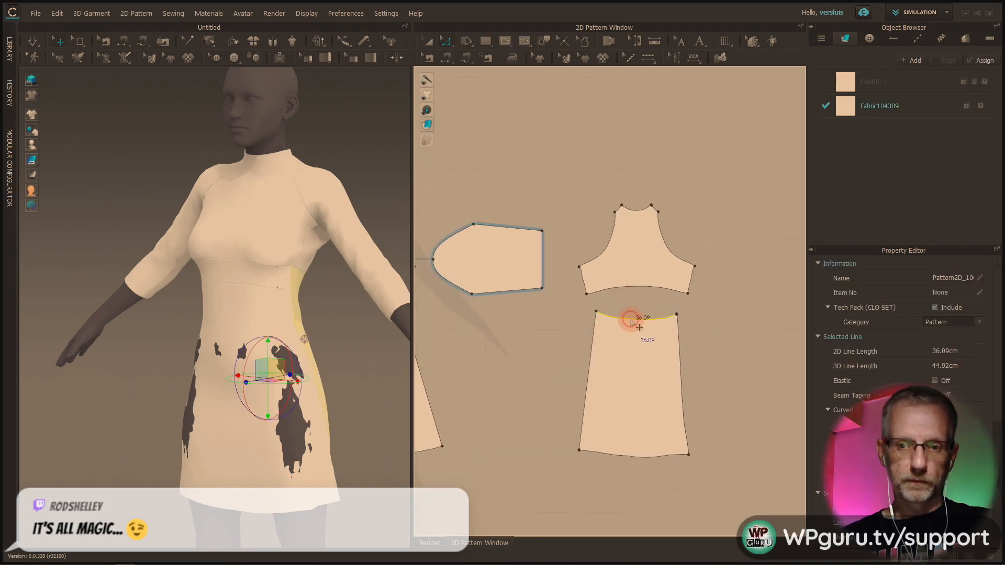
right_click(631, 320)
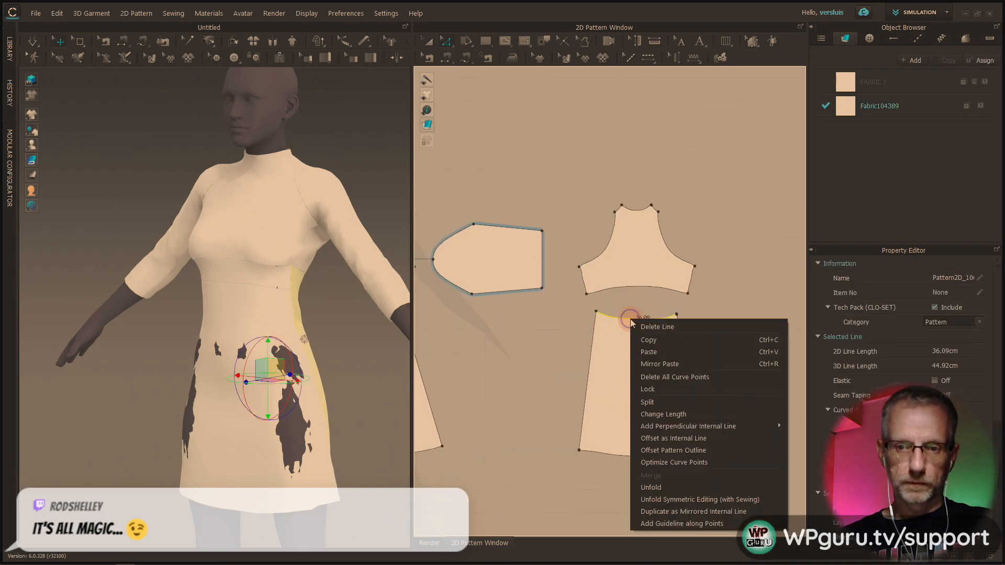
click(691, 439)
click(473, 326)
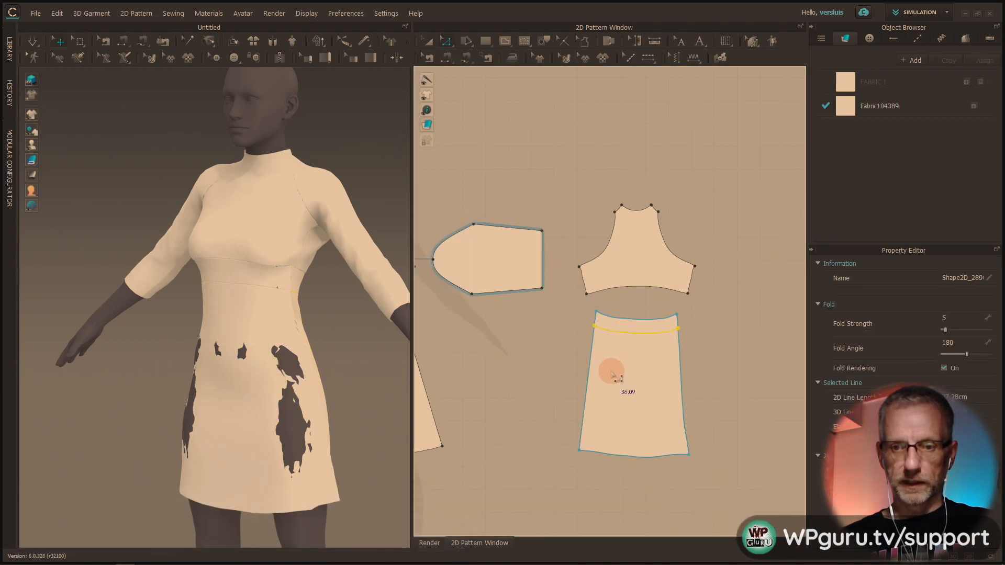
Cut and sew the back skirt along its new internal line to separate the back midriff panel
right_click(635, 330)
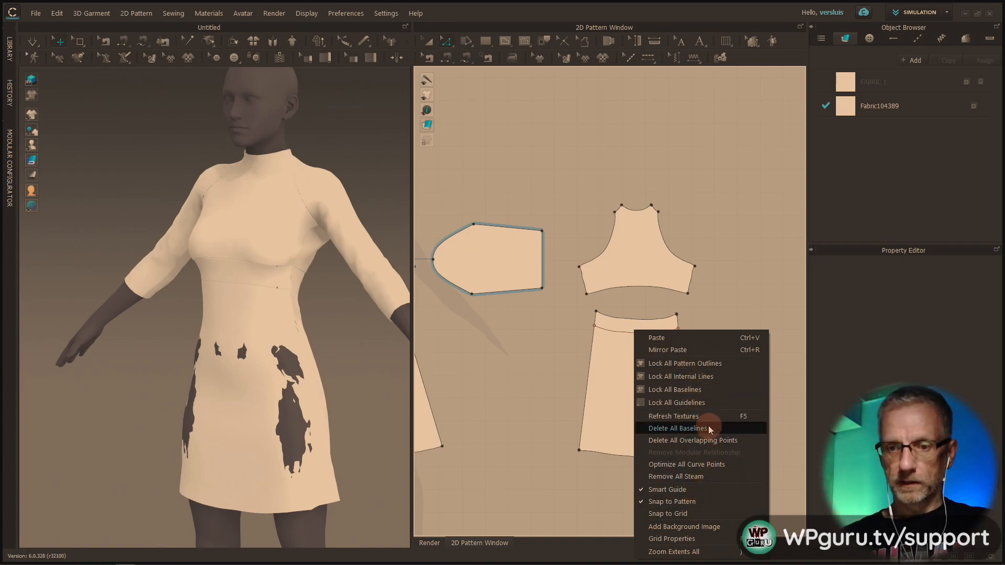
click(560, 335)
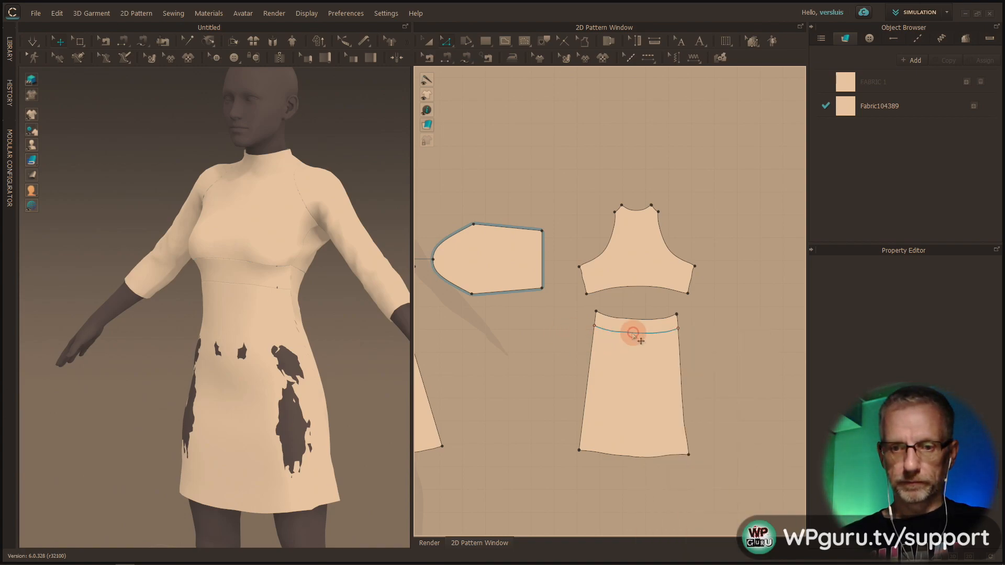
scroll(633, 337, up, 5)
right_click(633, 336)
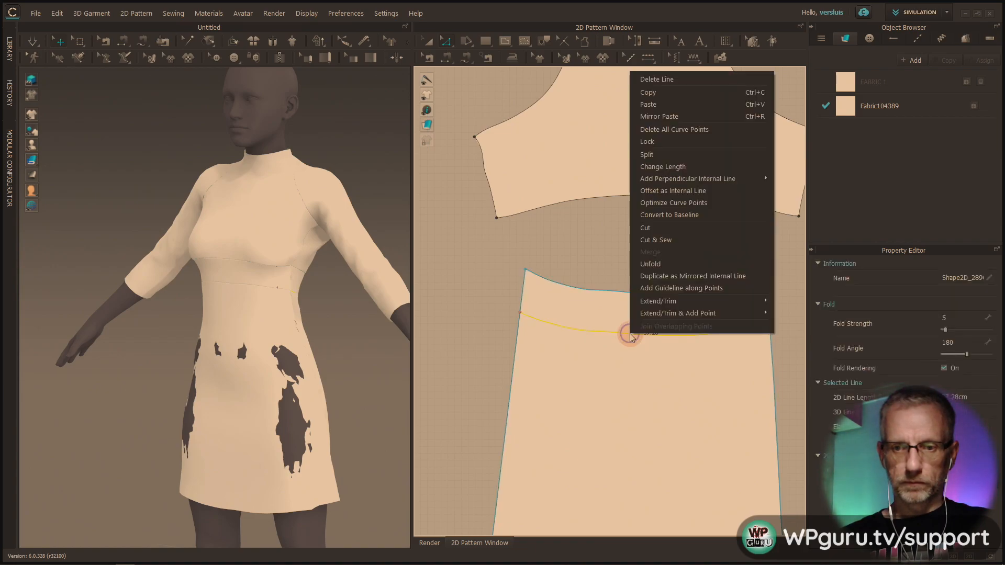
click(726, 244)
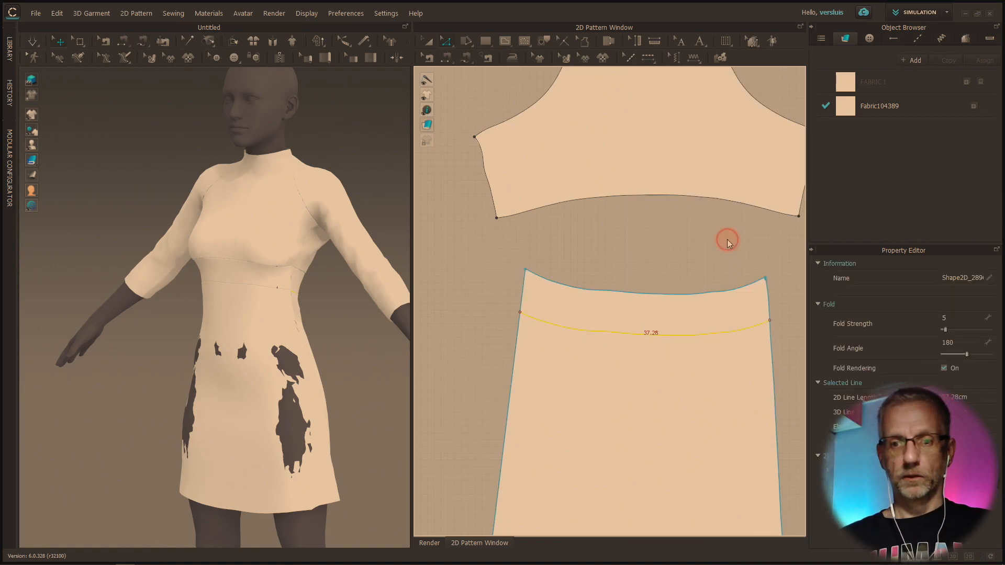
right_click(461, 340)
click(439, 319)
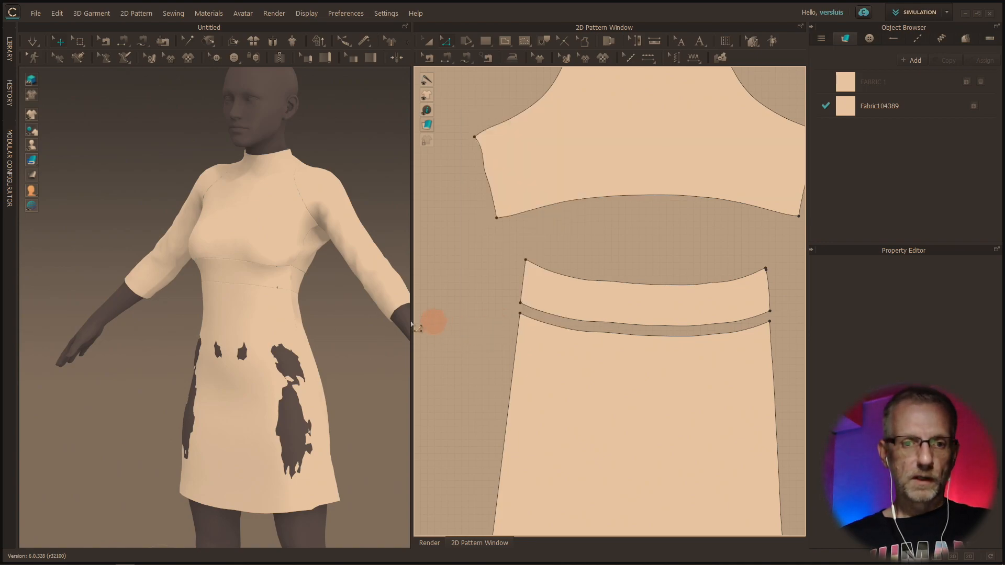
Simulate the garment and pull the front skirt fabric outward at the hip to free it from the avatar's body
right_drag(330, 326, 307, 314)
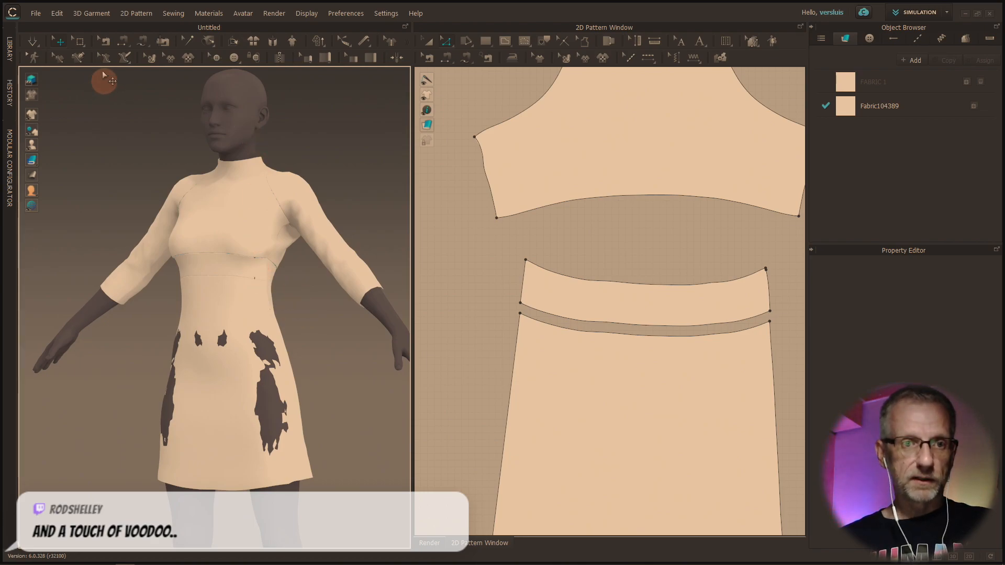
click(236, 270)
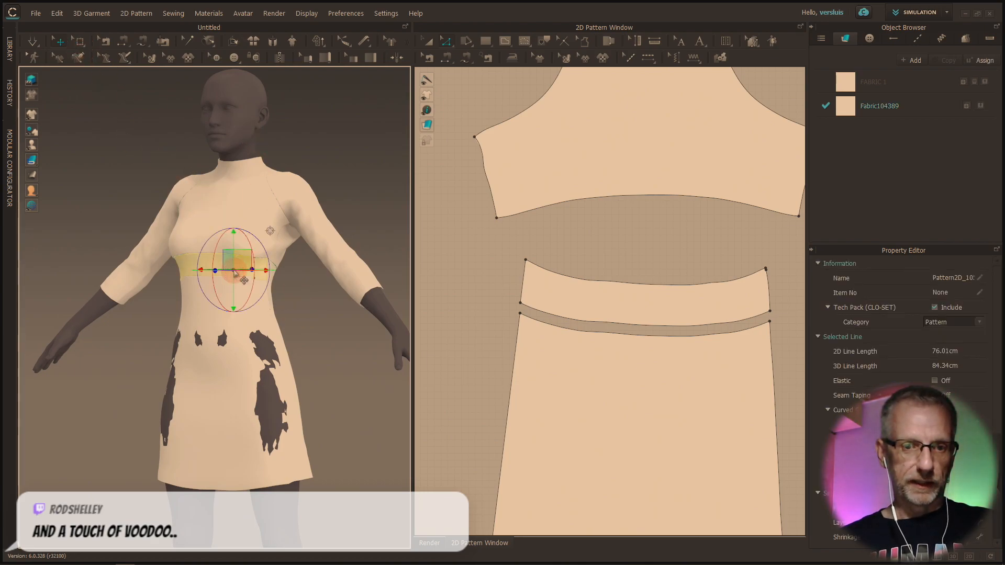
click(36, 42)
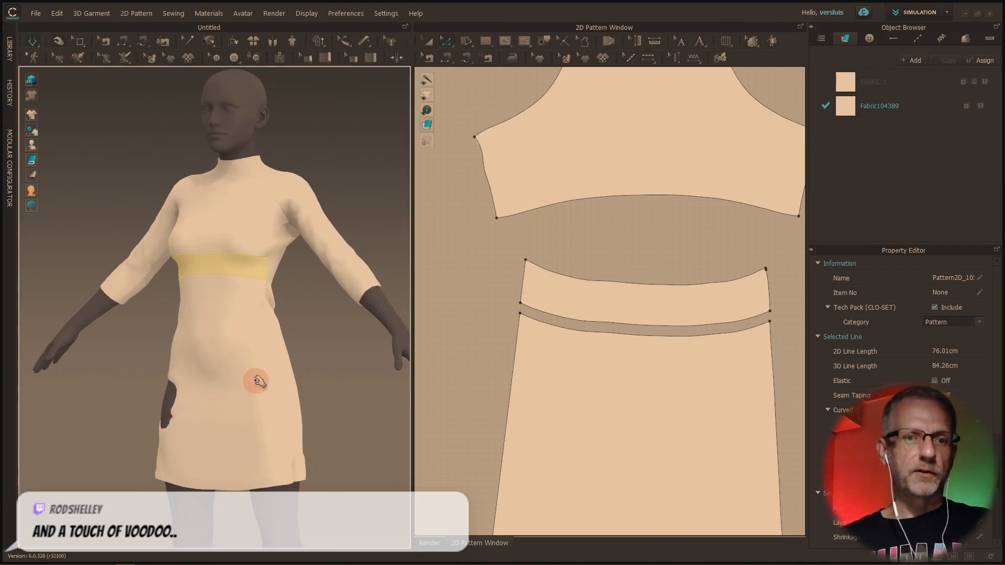
click(177, 397)
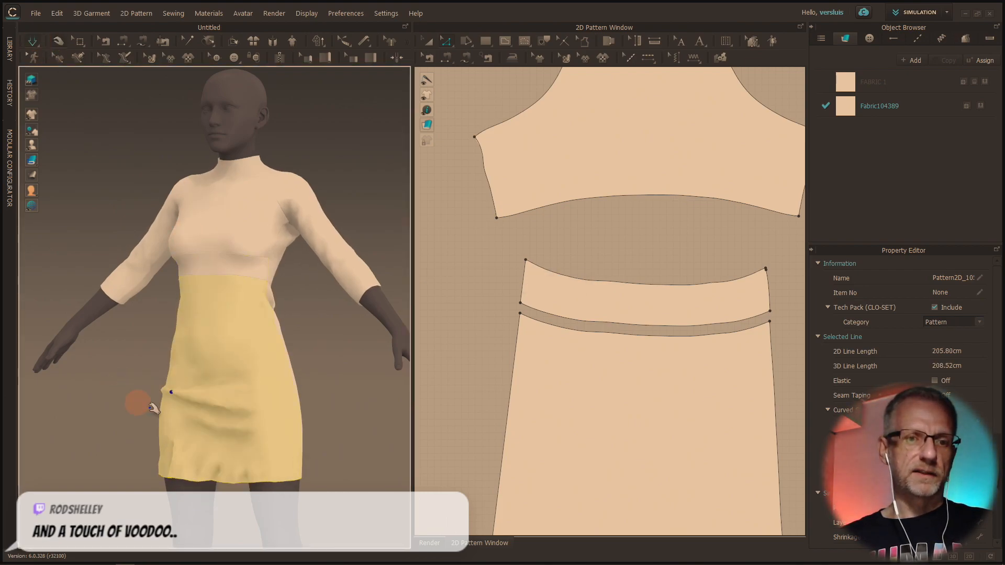
mouse_move(170, 397)
right_down()
mouse_move(280, 411)
mouse_move(144, 390)
mouse_move(89, 404)
mouse_move(45, 400)
mouse_move(166, 404)
right_up()
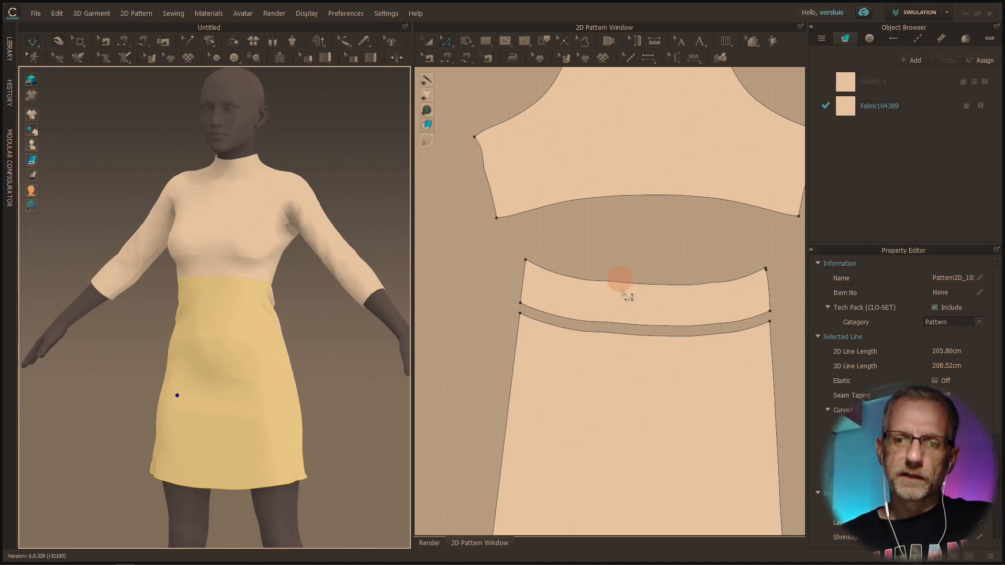
Examine the options offered for Fabric104389 and FABRIC 1, leaving the texture image selection without choosing a file
right_click(927, 108)
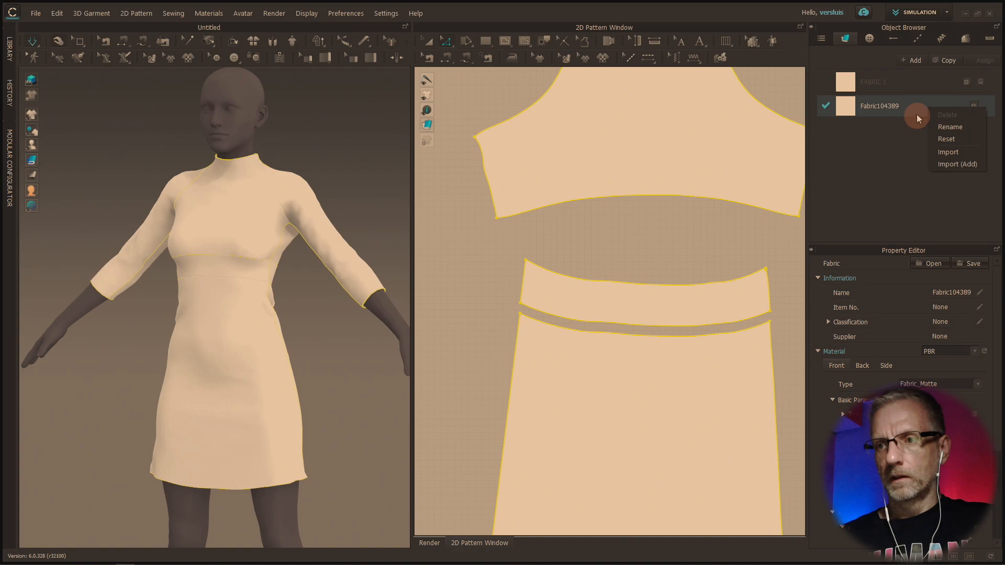
double_click(920, 106)
click(942, 114)
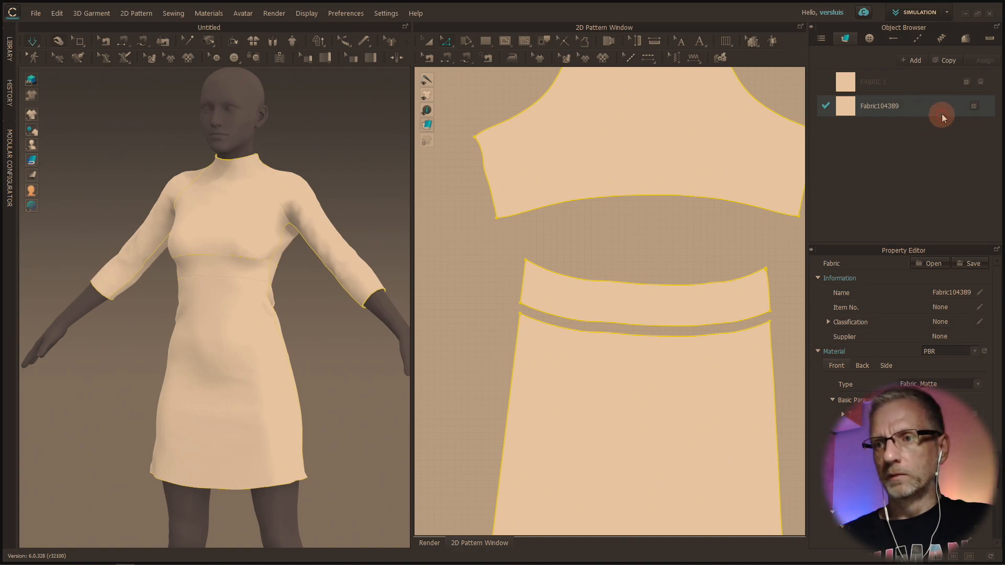
click(974, 107)
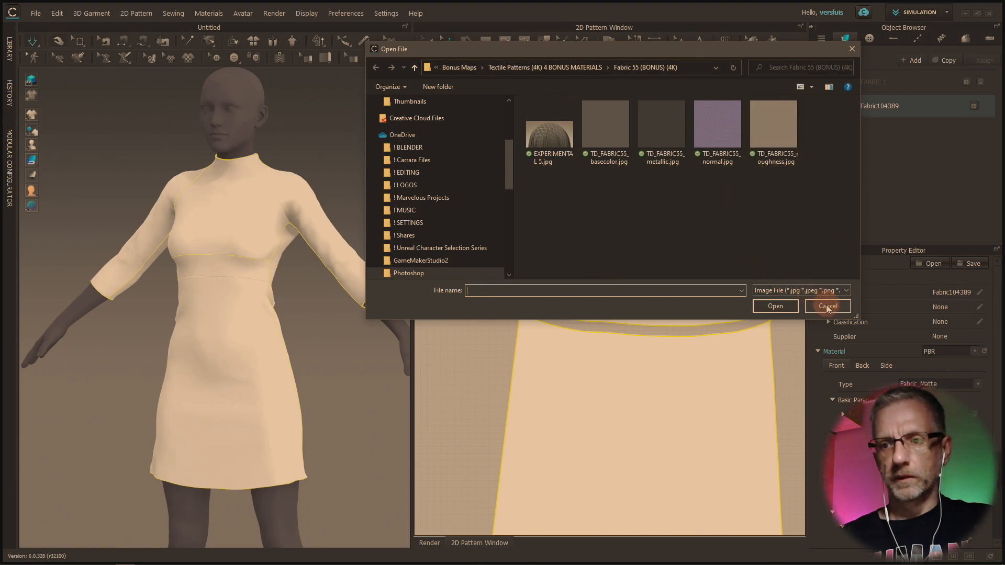
click(827, 306)
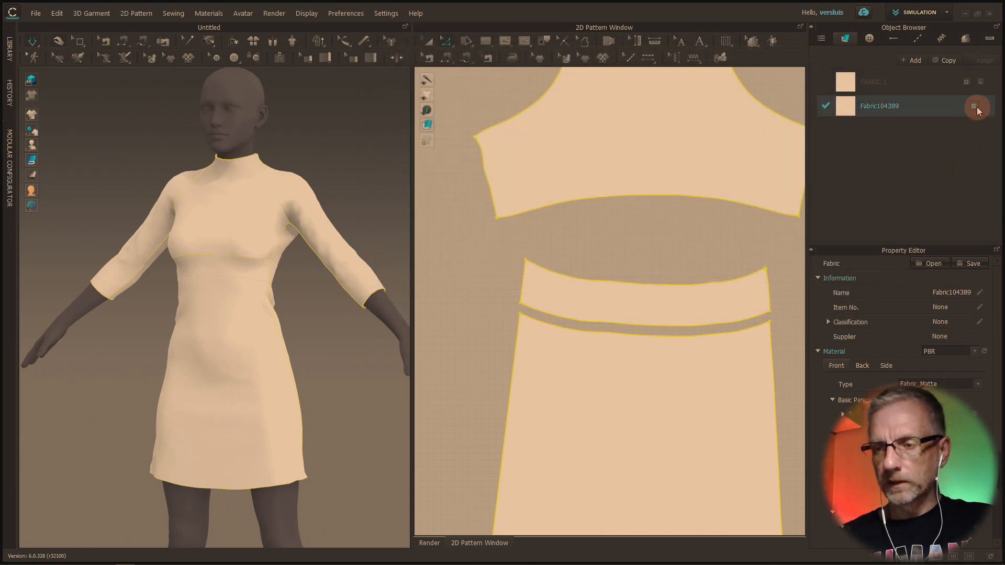
click(934, 88)
right_click(934, 87)
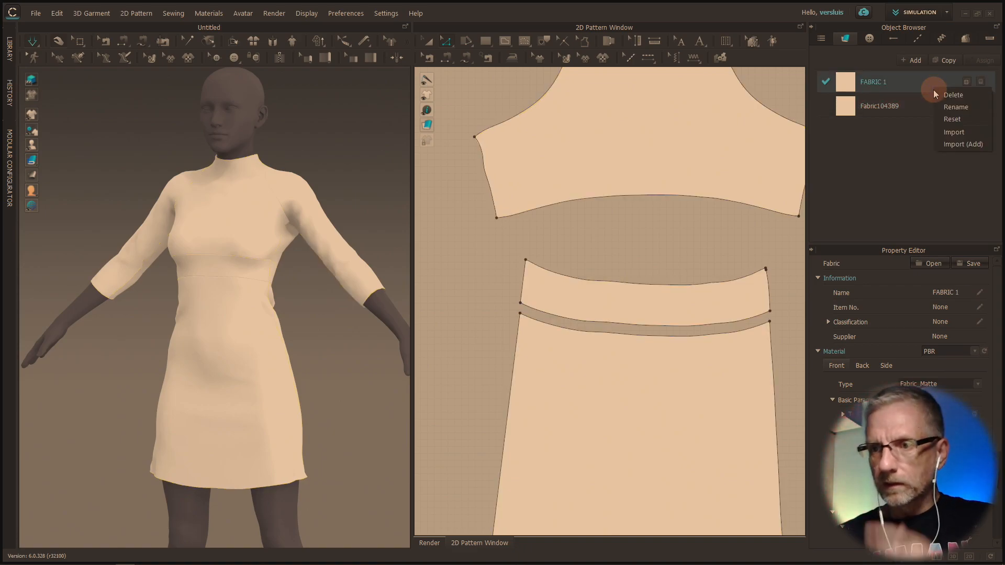
click(910, 133)
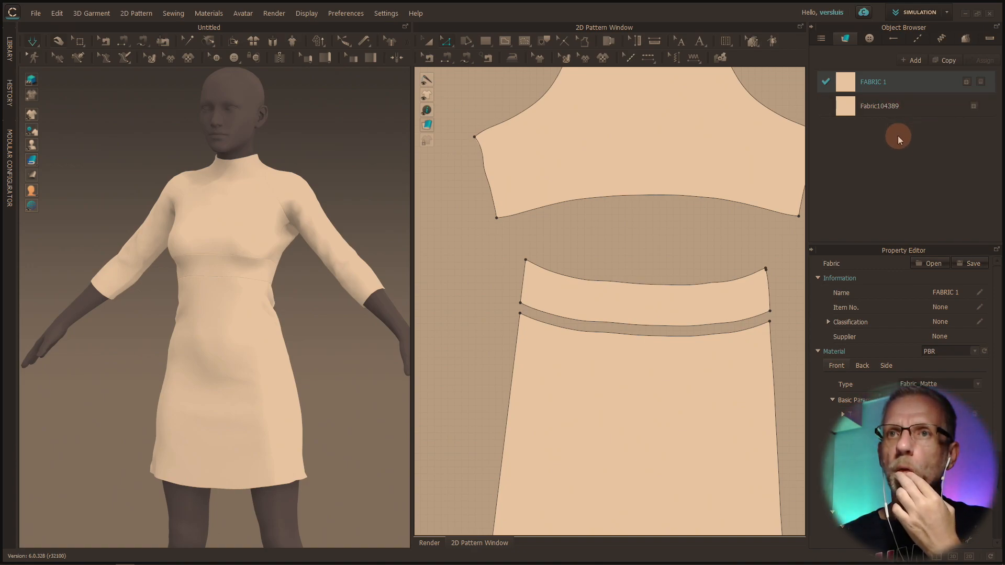
click(908, 112)
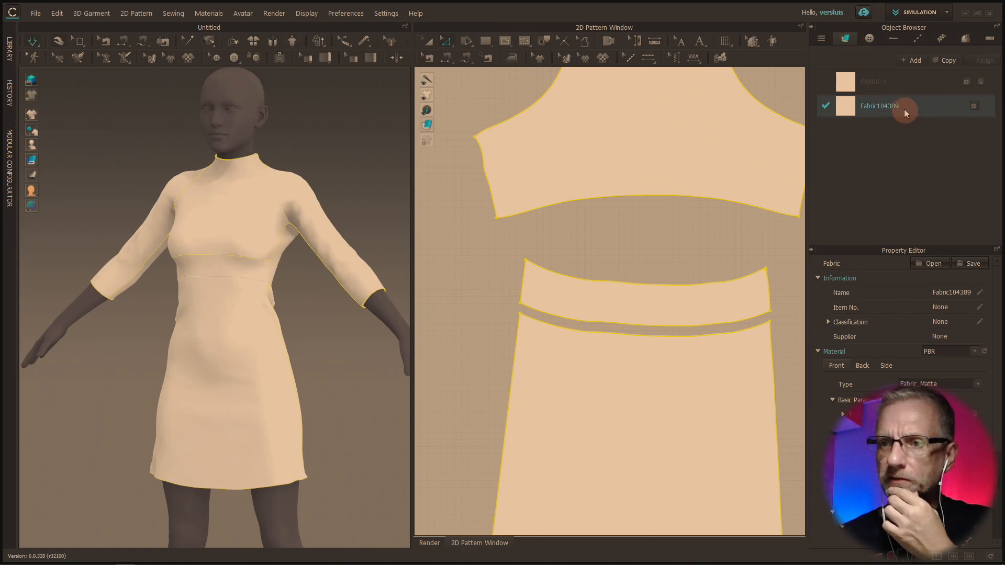
Add a new fabric to the fabric list and name it Lace
right_click(855, 107)
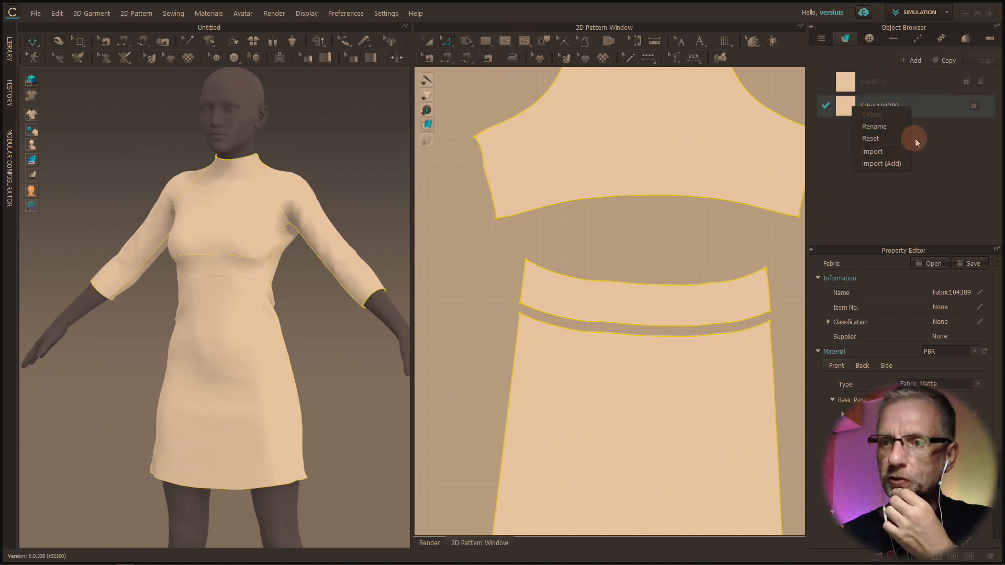
click(926, 63)
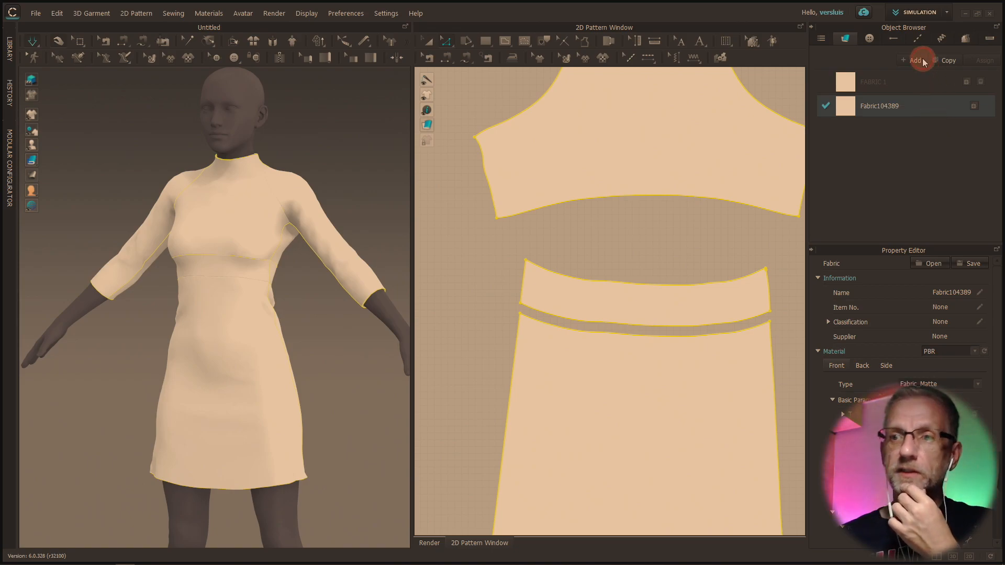
click(923, 58)
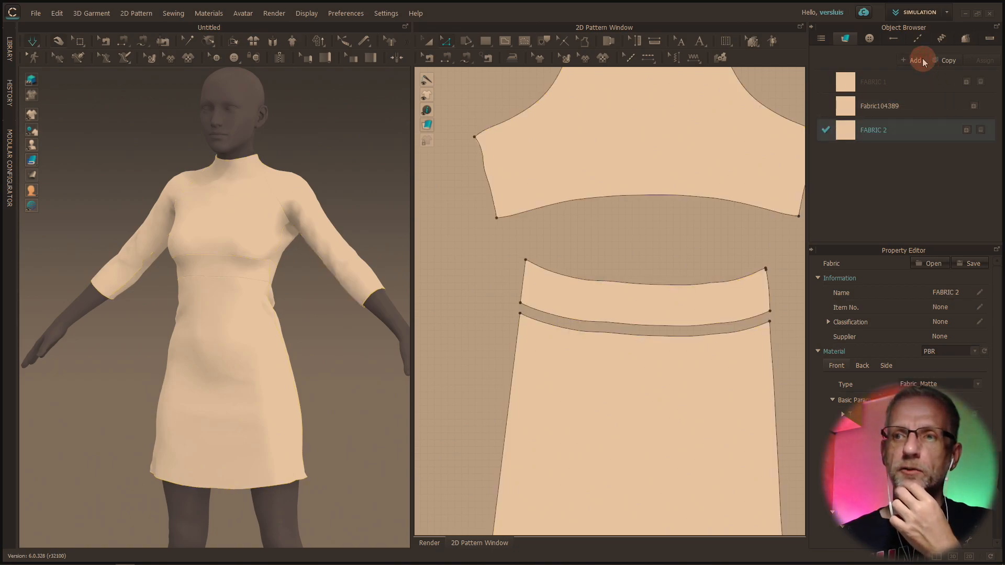
right_click(871, 131)
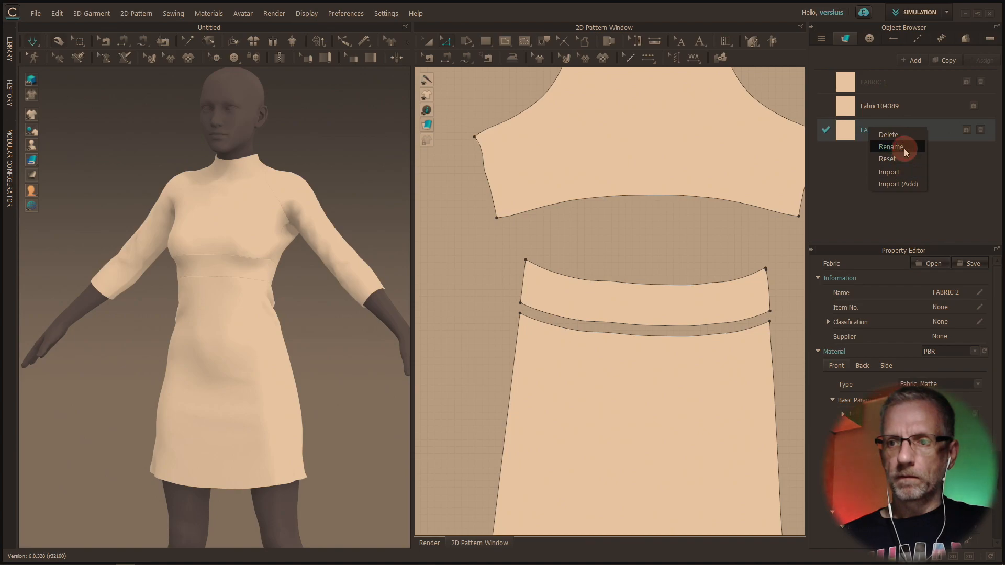
click(903, 149)
text(Lace)
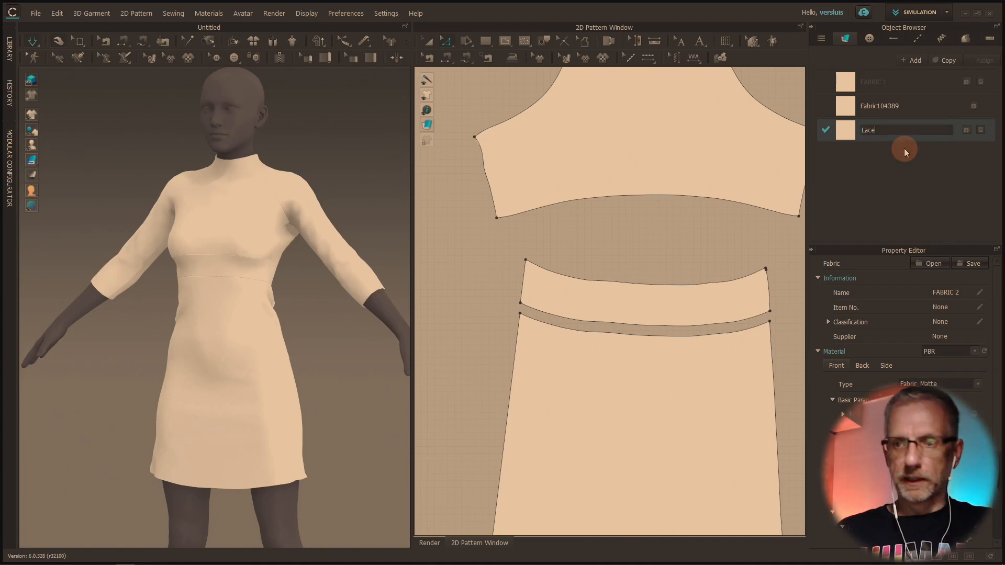
key(Return)
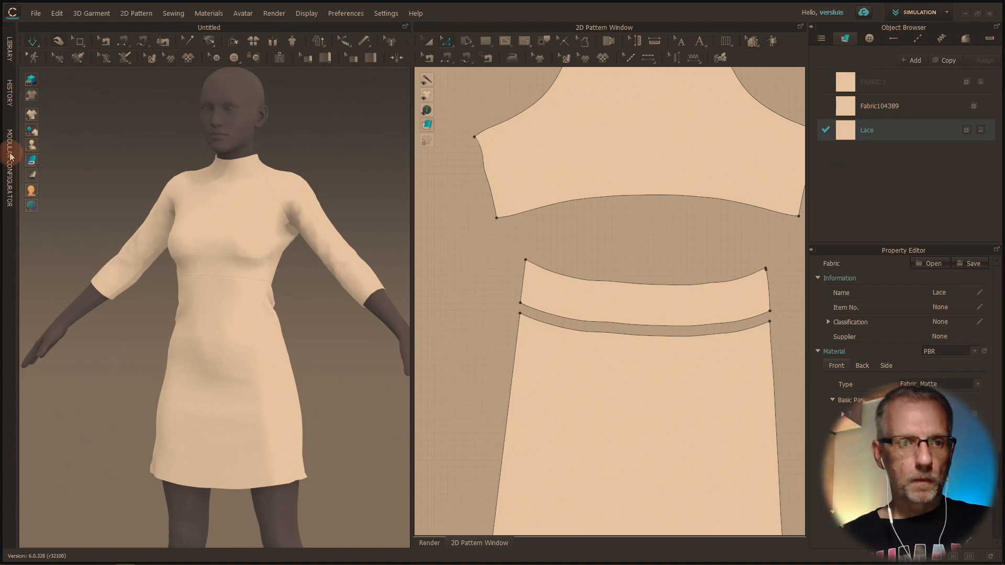
Search the material library for lace
click(10, 58)
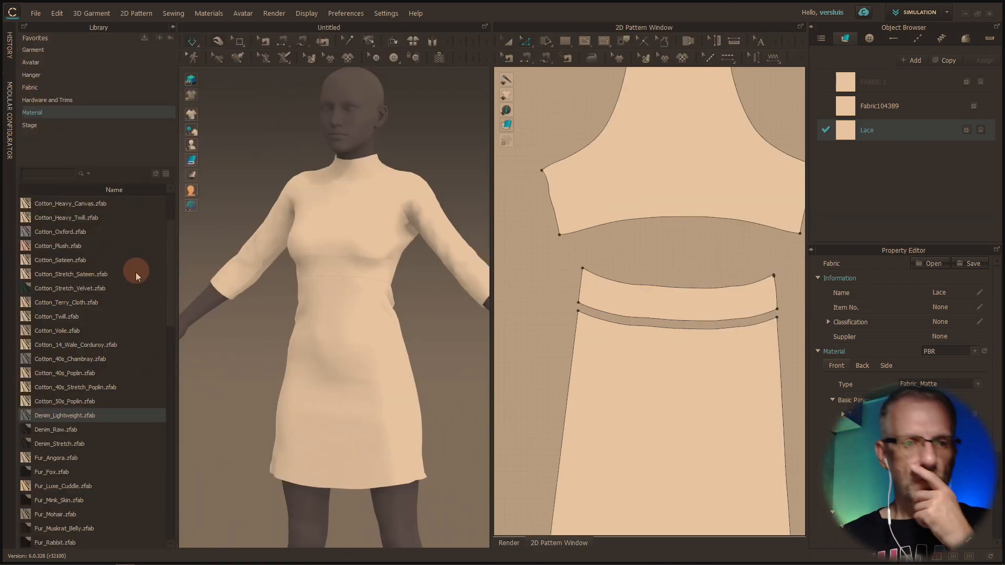
scroll(100, 314, down, 3)
scroll(90, 217, up, 6)
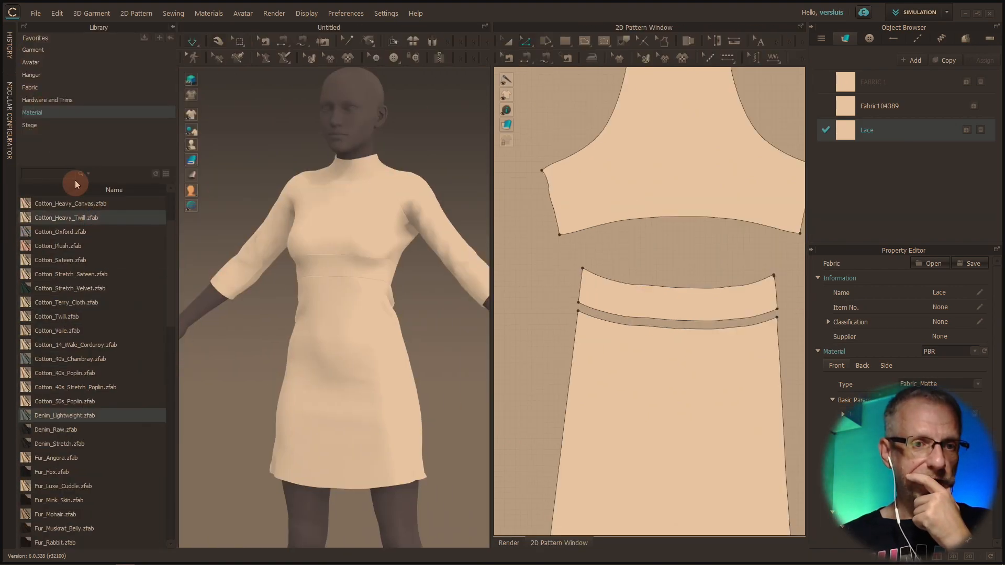
click(65, 175)
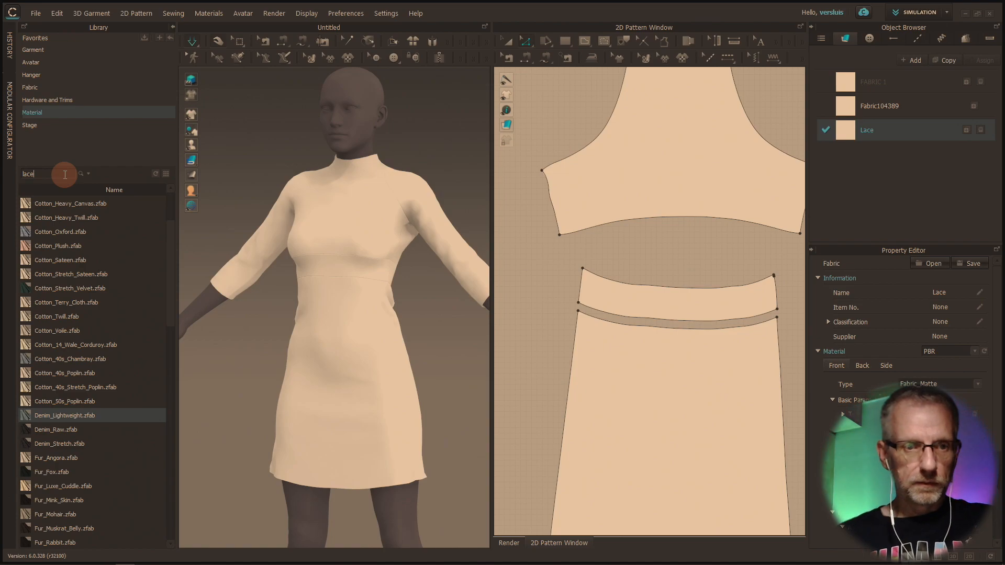
key(Return)
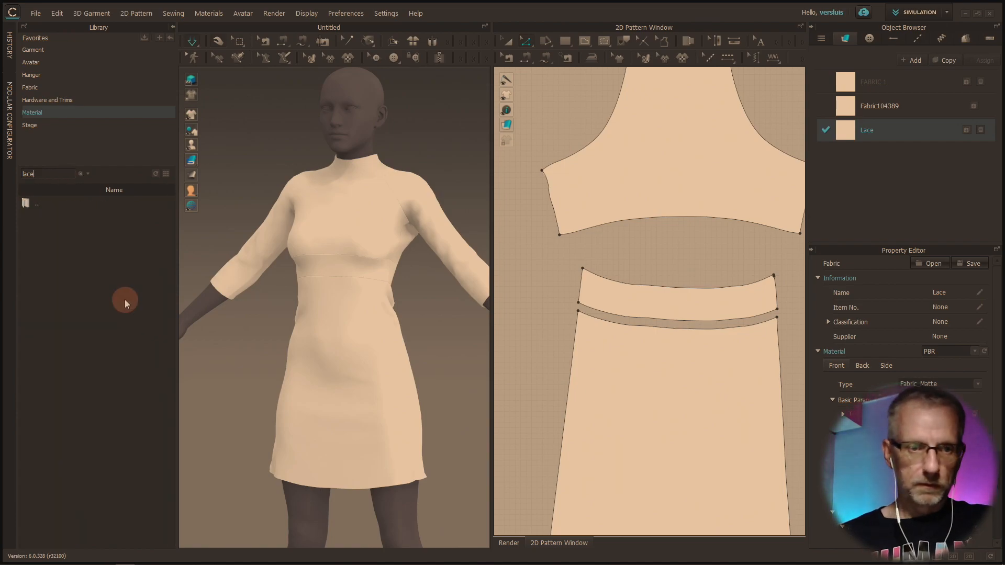
Clear the library search and open the Substance material folder
drag(65, 173, 6, 174)
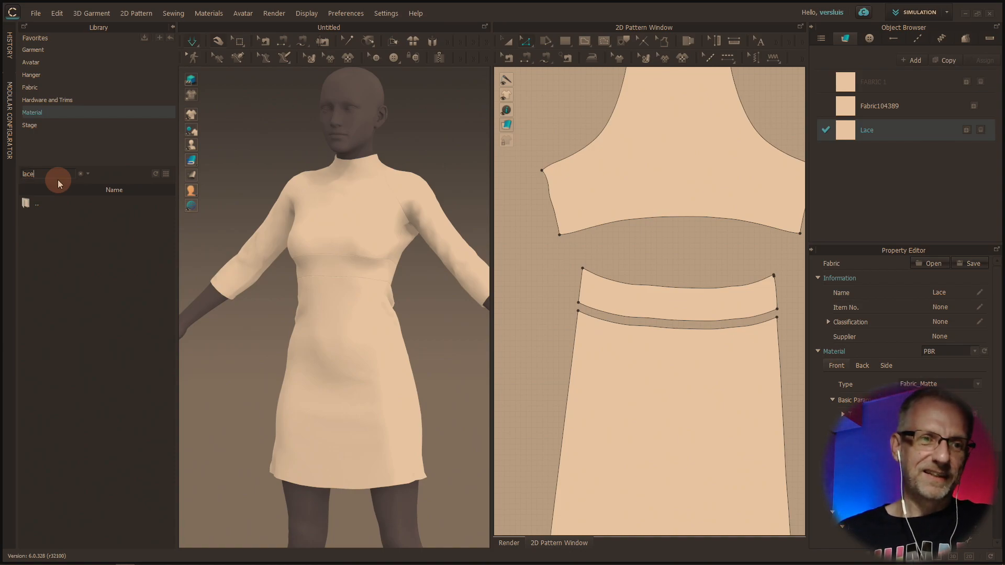
double_click(32, 199)
double_click(43, 244)
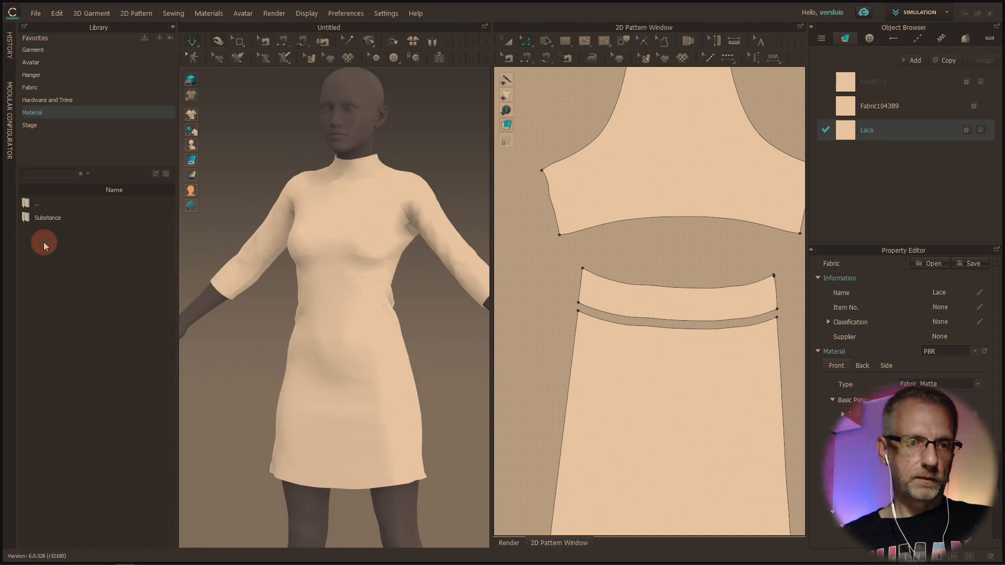
double_click(50, 220)
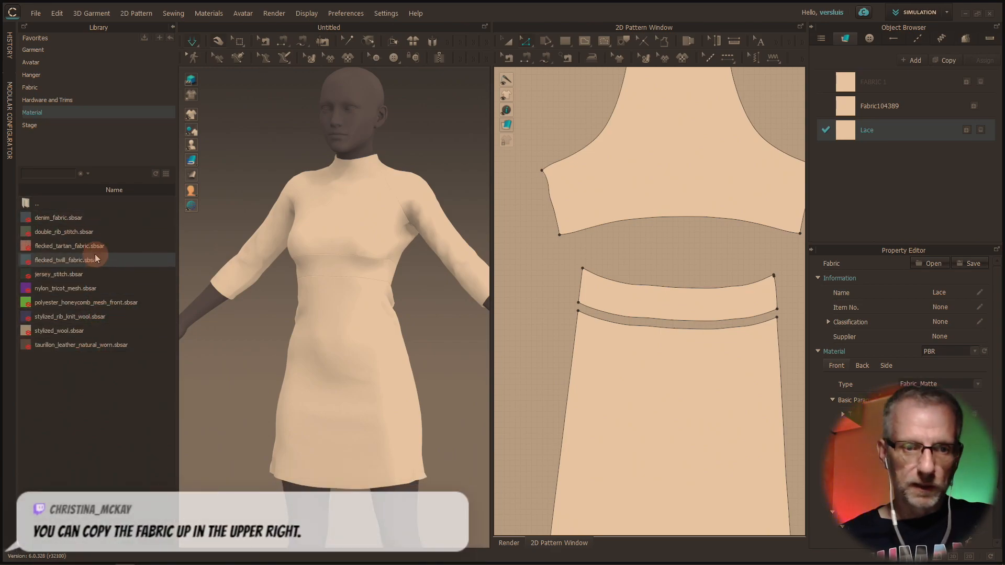
mouse_move(105, 277)
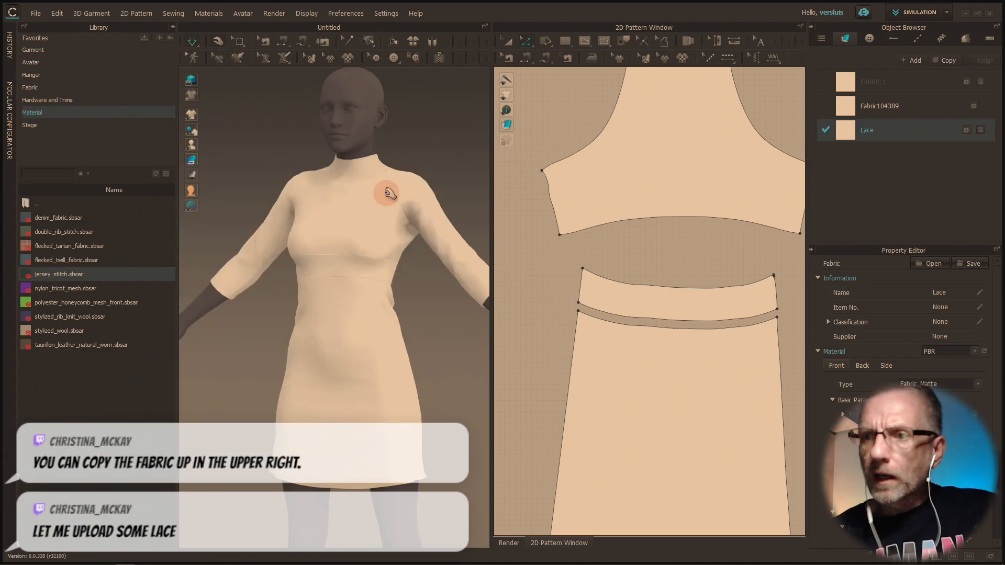
Delete the Lace fabric from the fabric list
click(831, 131)
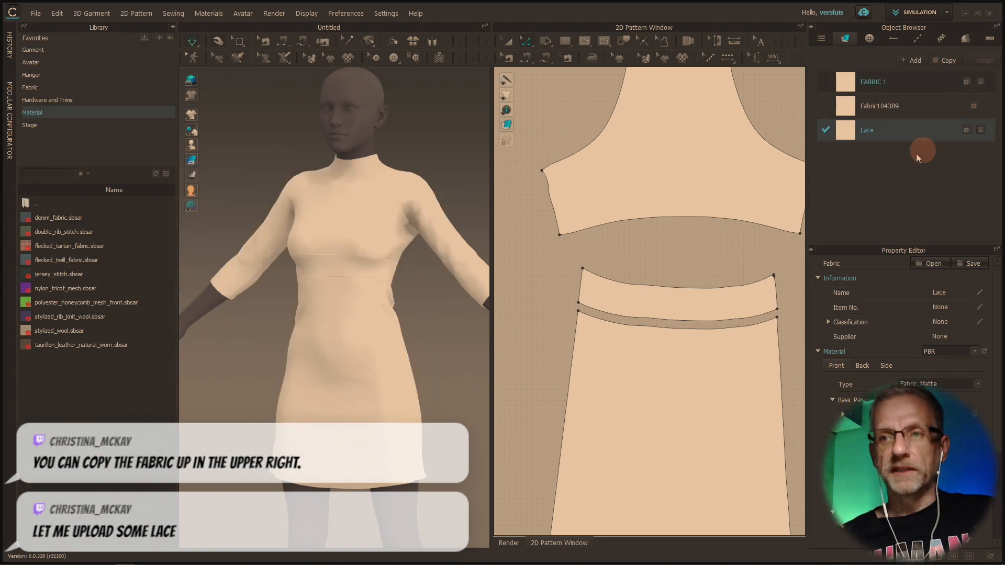
click(980, 130)
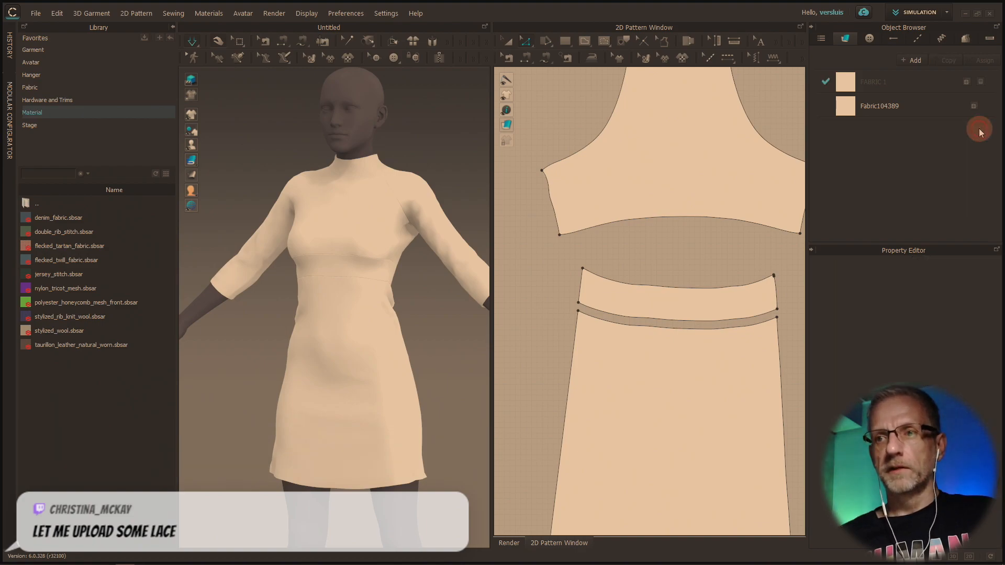
Duplicate Fabric104389 and rename the copy as Midriff
click(916, 111)
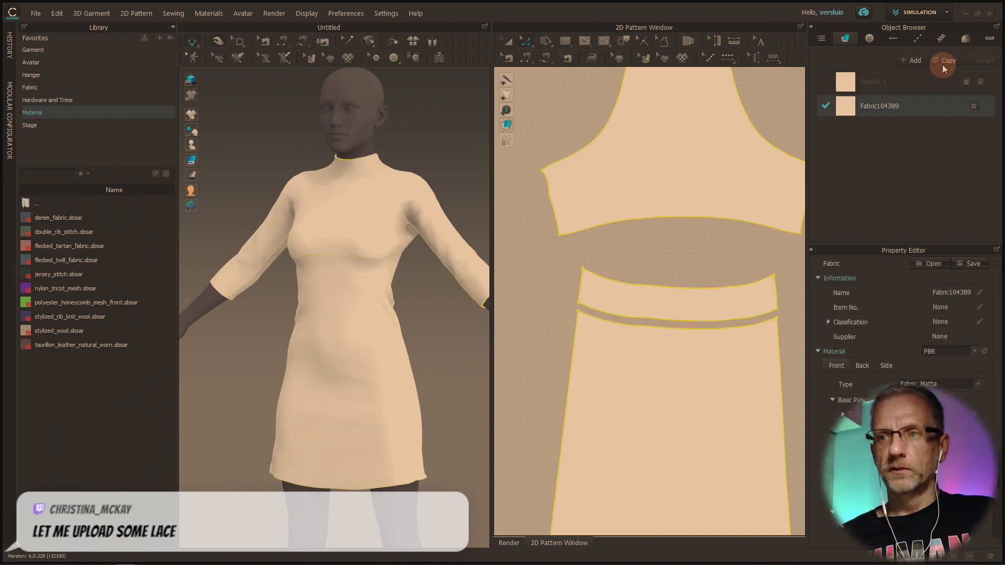
click(946, 60)
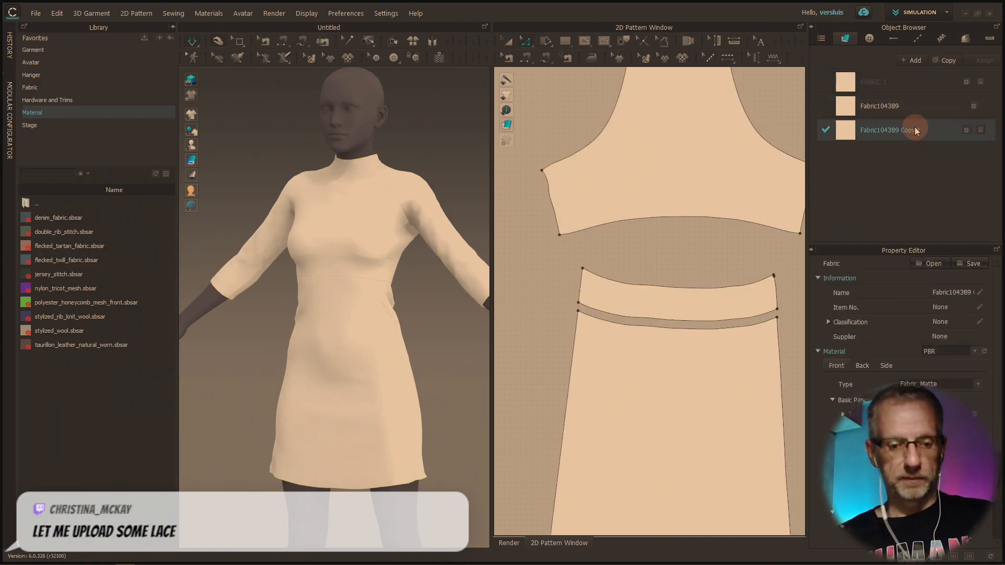
double_click(908, 130)
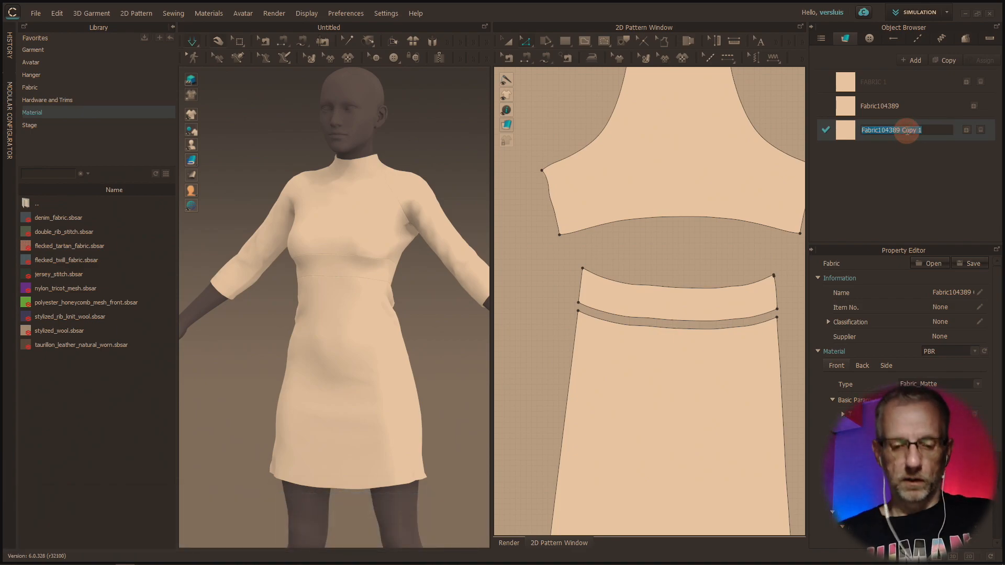
text(Mid)
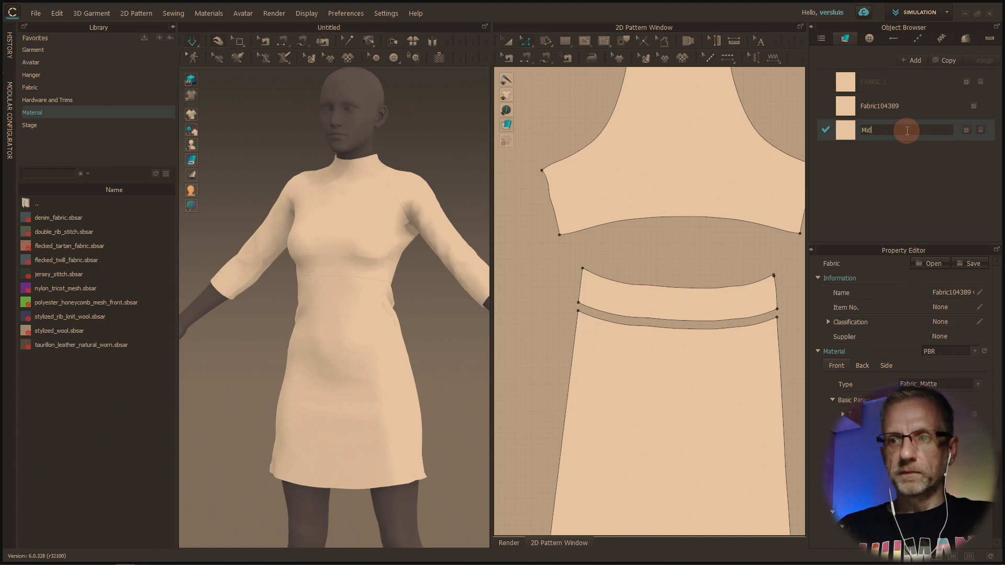
text(riff)
key(Return)
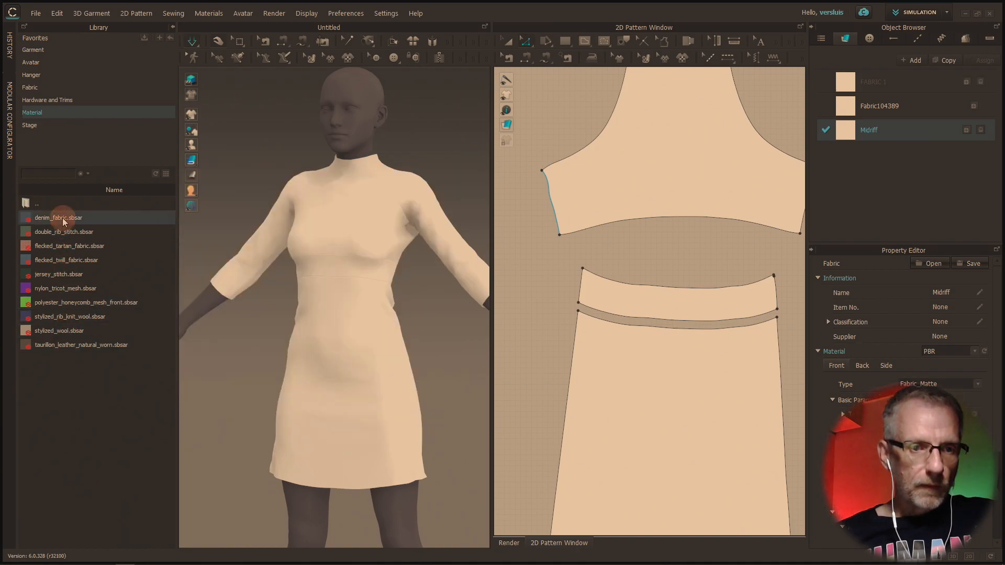
Apply the flecked_tartan_fabric.sbsar material from the library to the Midriff fabric
mouse_move(75, 220)
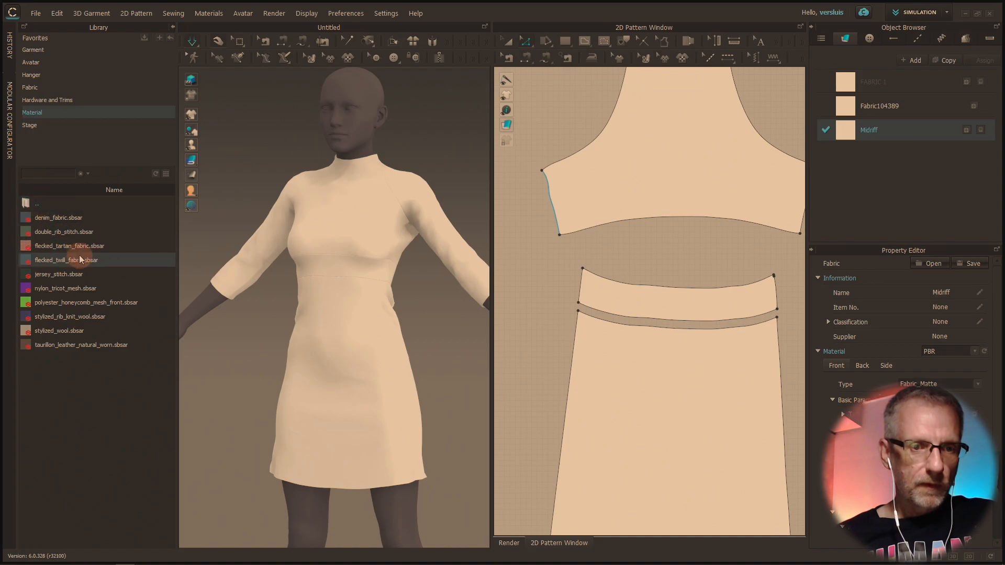
mouse_move(82, 253)
drag(81, 253, 916, 130)
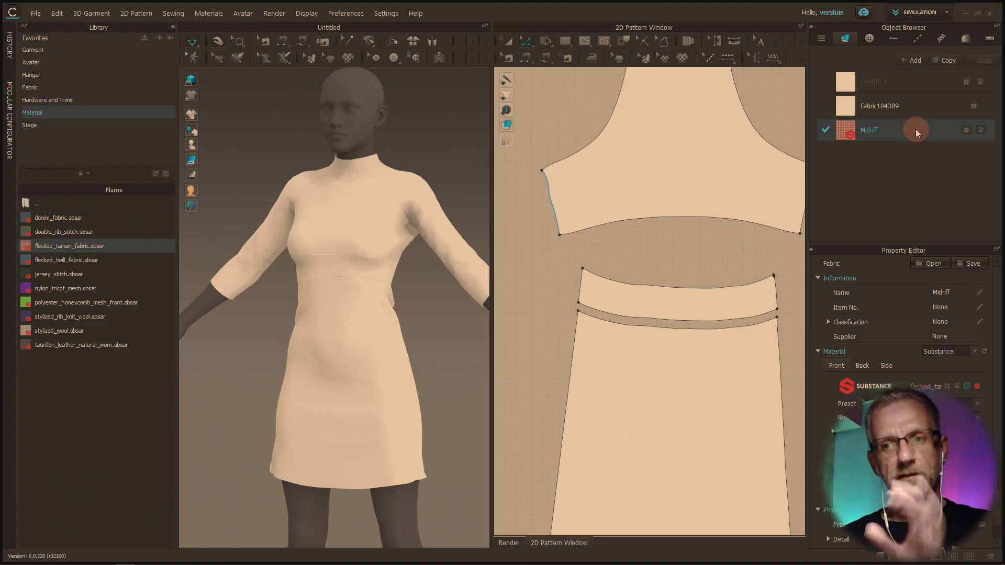
Assign the Midriff fabric to the narrow waistband pattern pieces on the front and back of the dress
scroll(699, 301, down, 3)
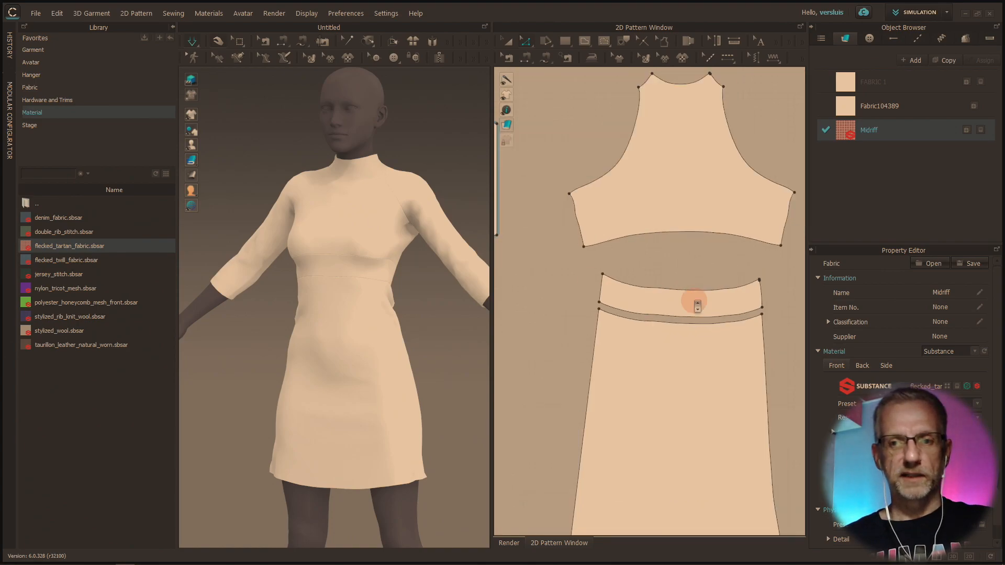
scroll(698, 307, down, 3)
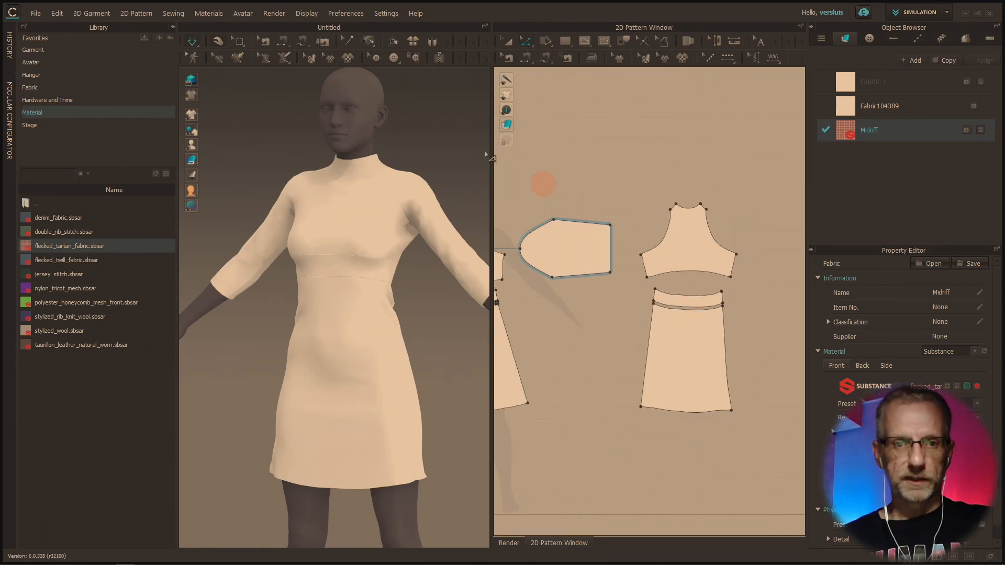
middle_drag(549, 168, 615, 151)
scroll(615, 151, down, 2)
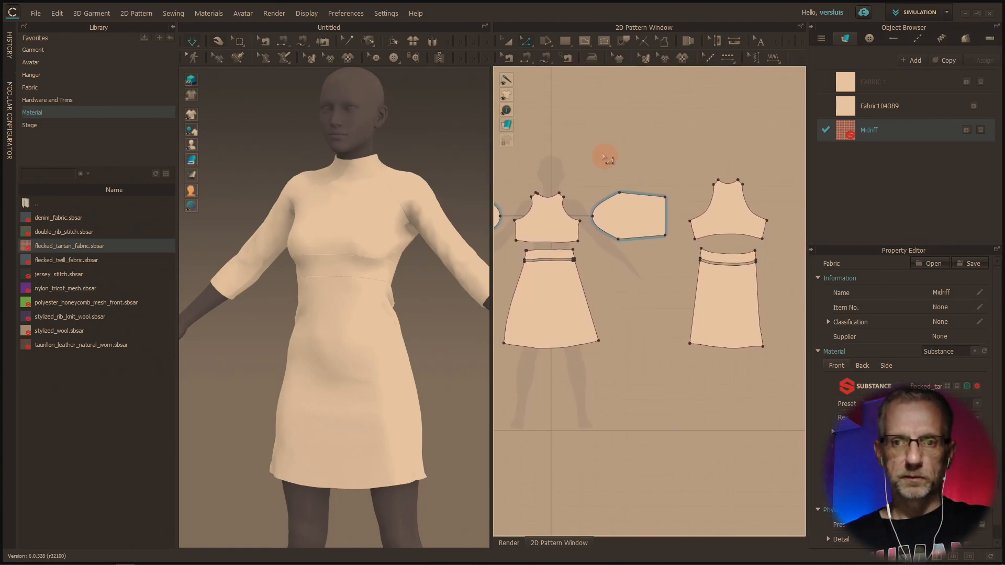
click(506, 43)
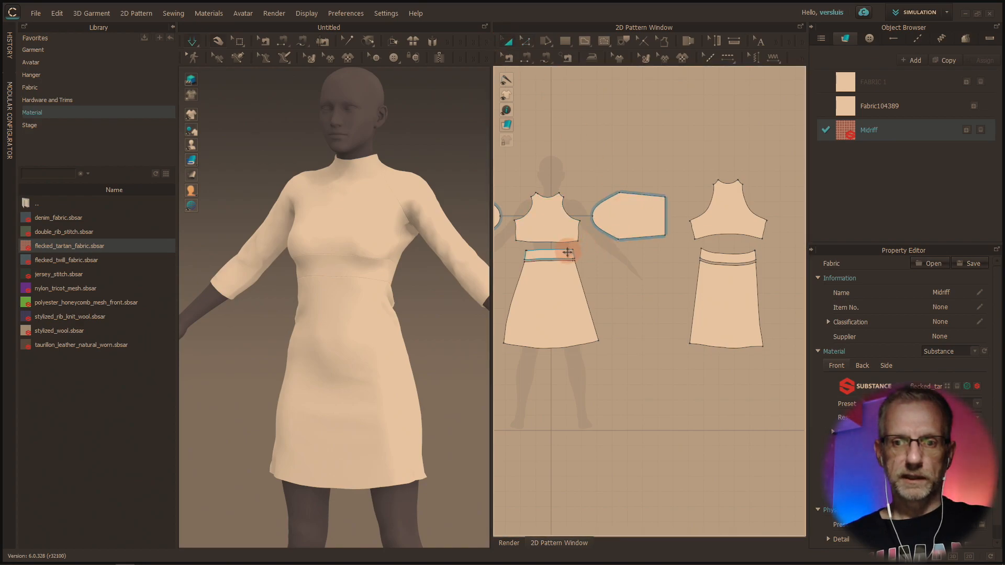
click(565, 254)
shift+click(728, 258)
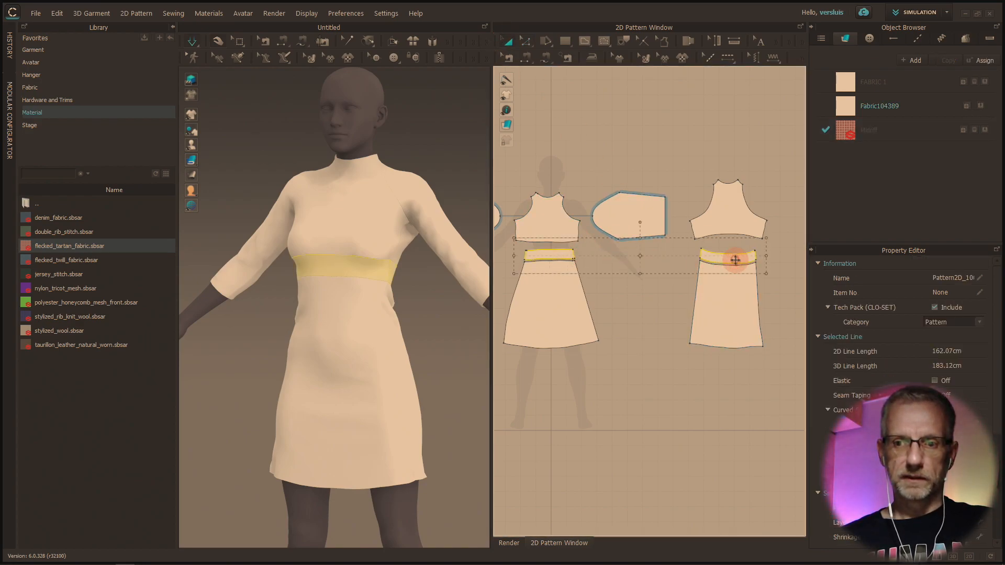
click(986, 131)
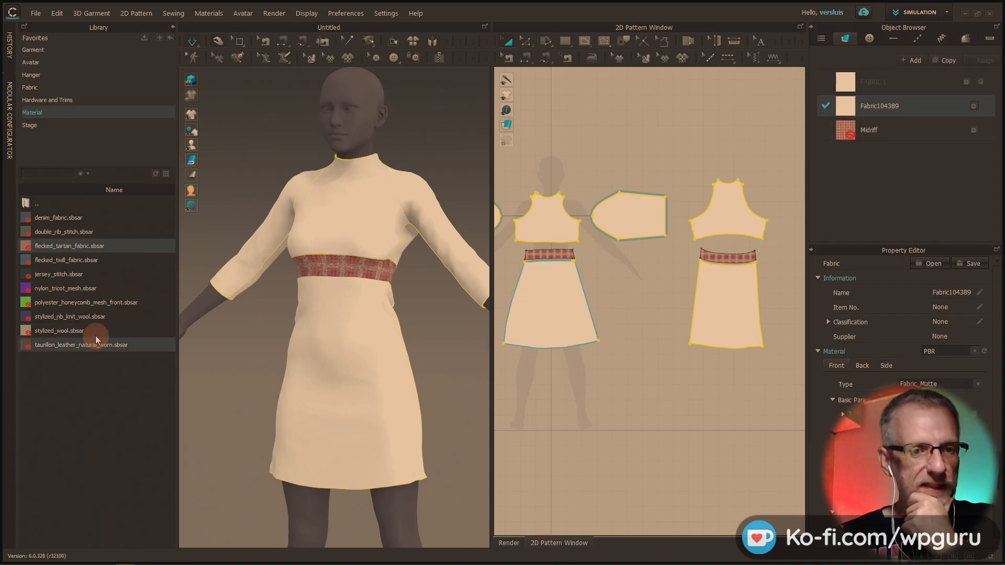
Apply the denim_fabric.sbsar material from the library to Fabric104389, used by the rest of the dress
mouse_move(86, 331)
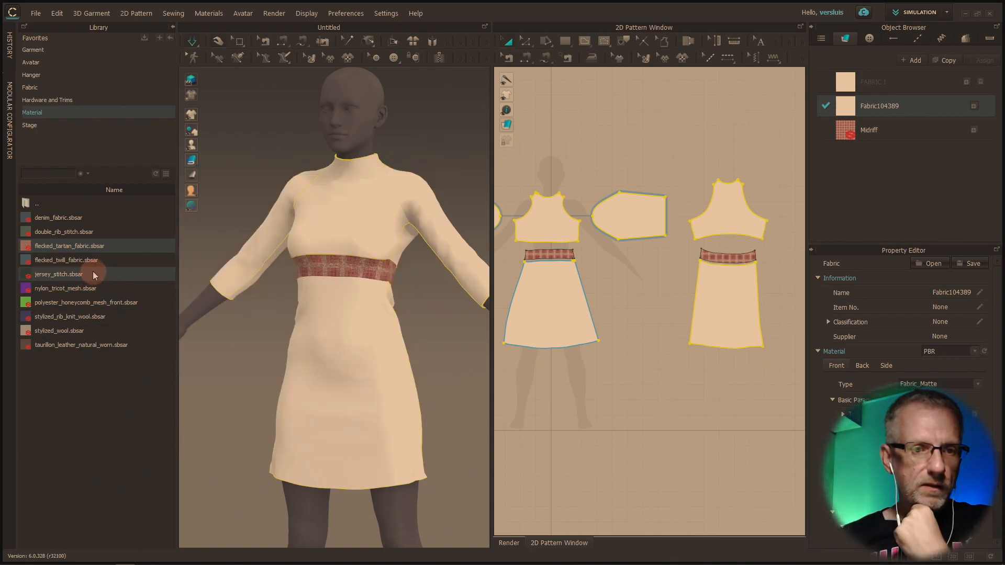
mouse_move(96, 260)
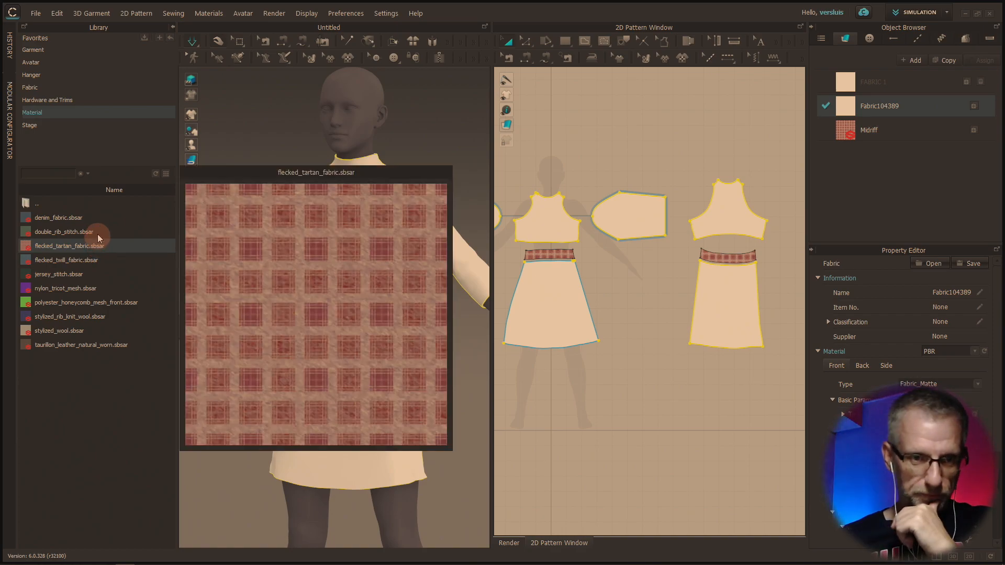
mouse_move(98, 221)
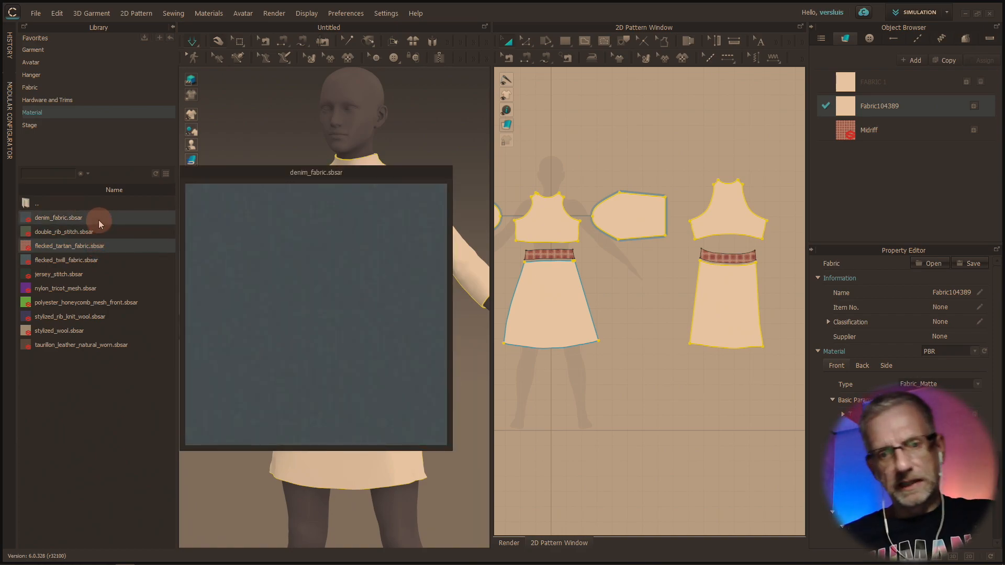
drag(100, 222, 931, 106)
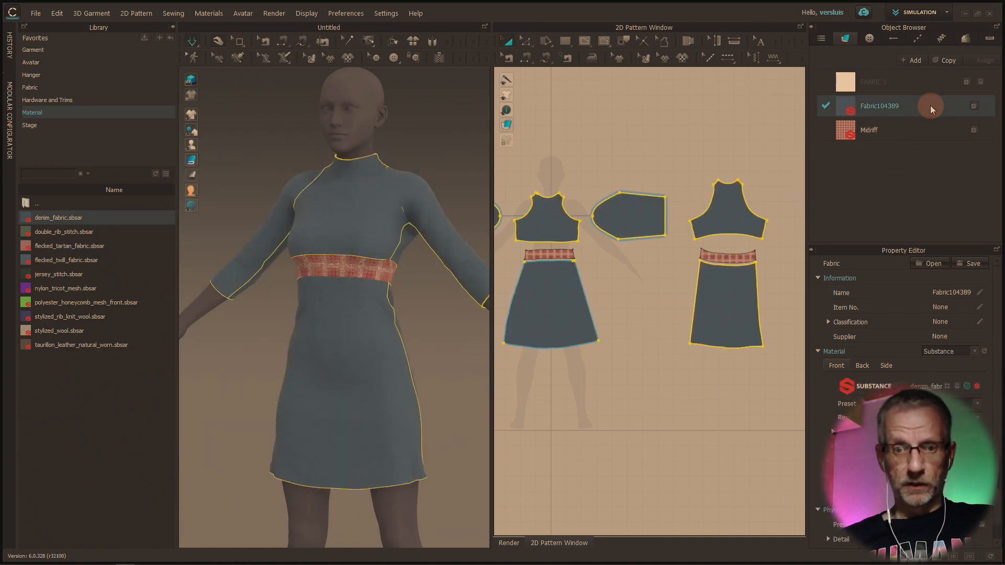
Examine the denim and tartan textures up close around the dress's waist in the 3D view
scroll(408, 301, up, 10)
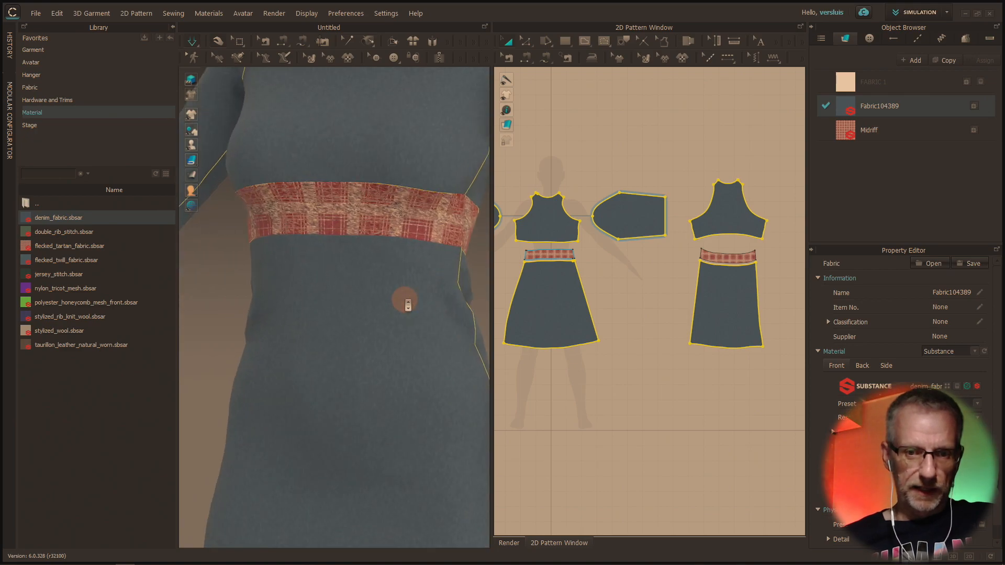
scroll(408, 301, up, 3)
scroll(408, 304, down, 2)
scroll(408, 305, up, 2)
scroll(408, 304, down, 4)
scroll(408, 302, up, 2)
scroll(407, 299, down, 3)
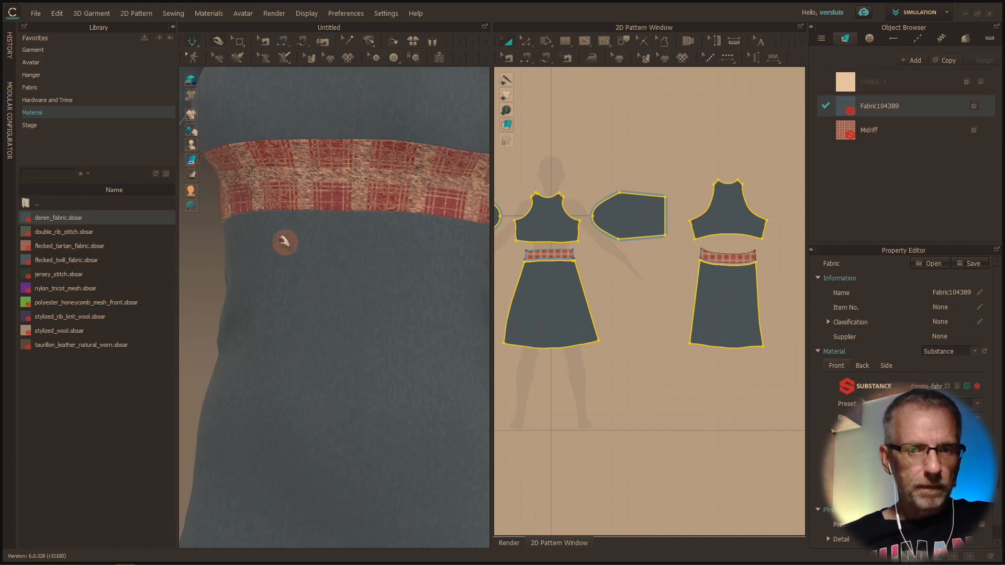
Start loading a different Substance material for Fabric104389 and browse to the Photoshop folder on OneDrive
click(948, 386)
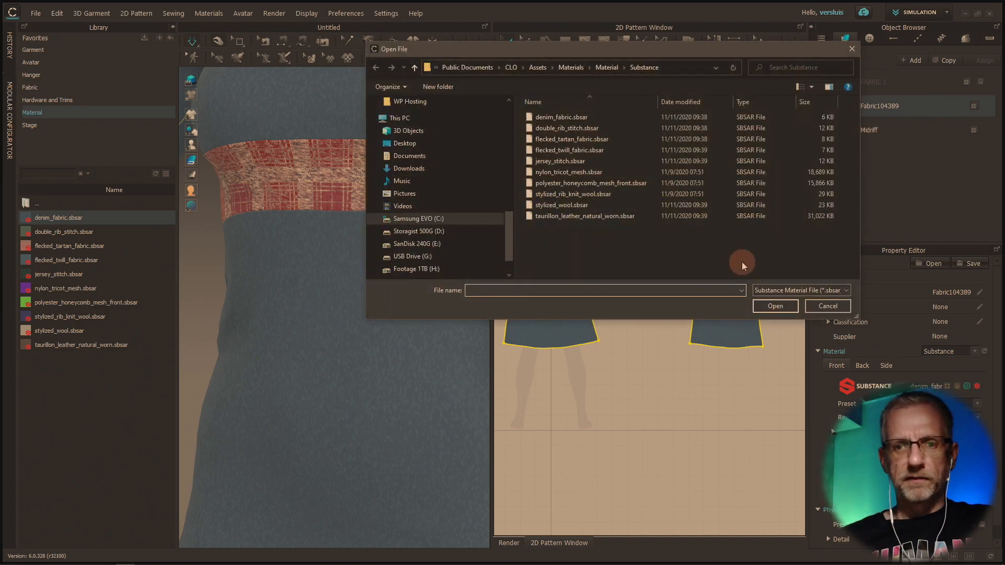
scroll(489, 233, down, 1)
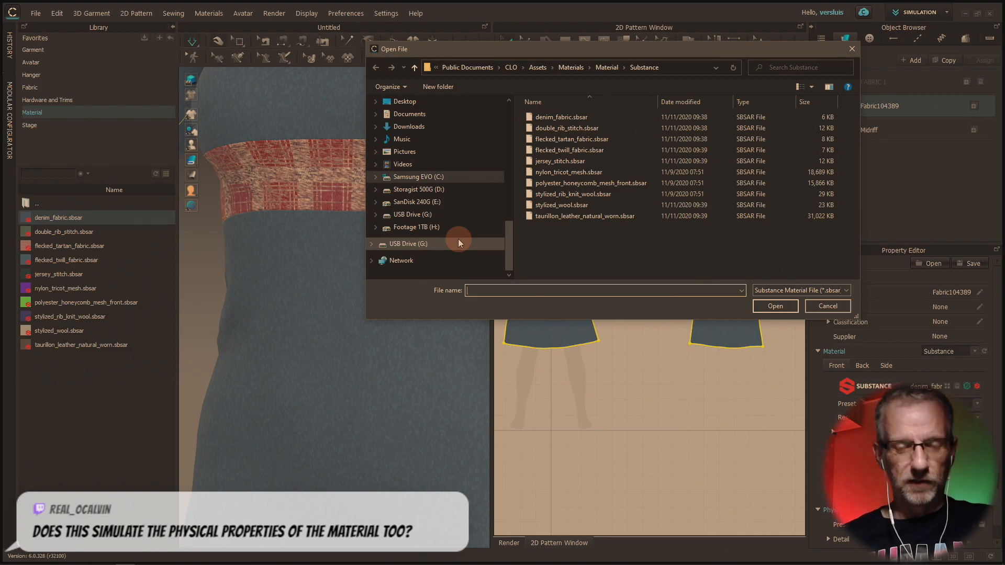
scroll(458, 238, up, 3)
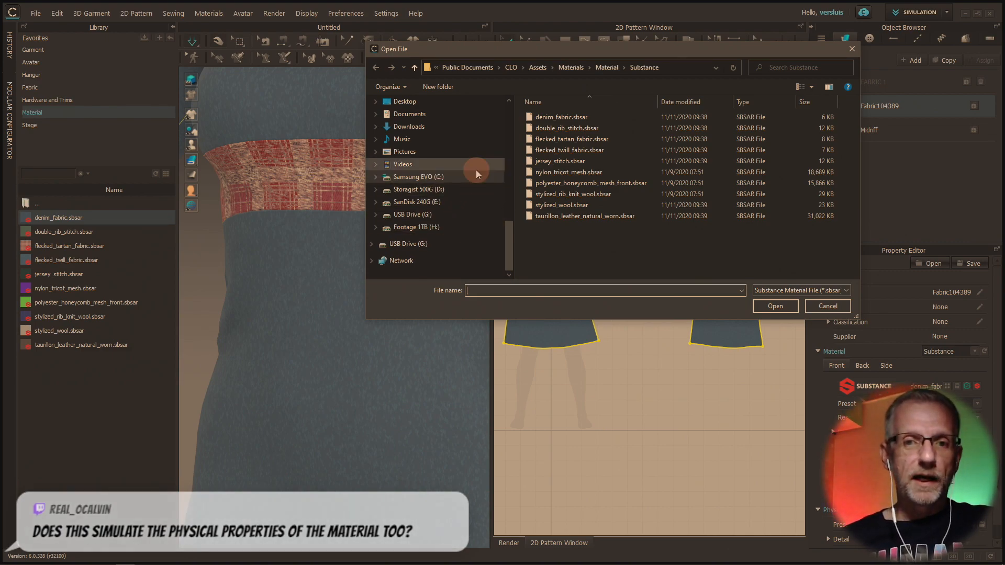
scroll(476, 169, up, 4)
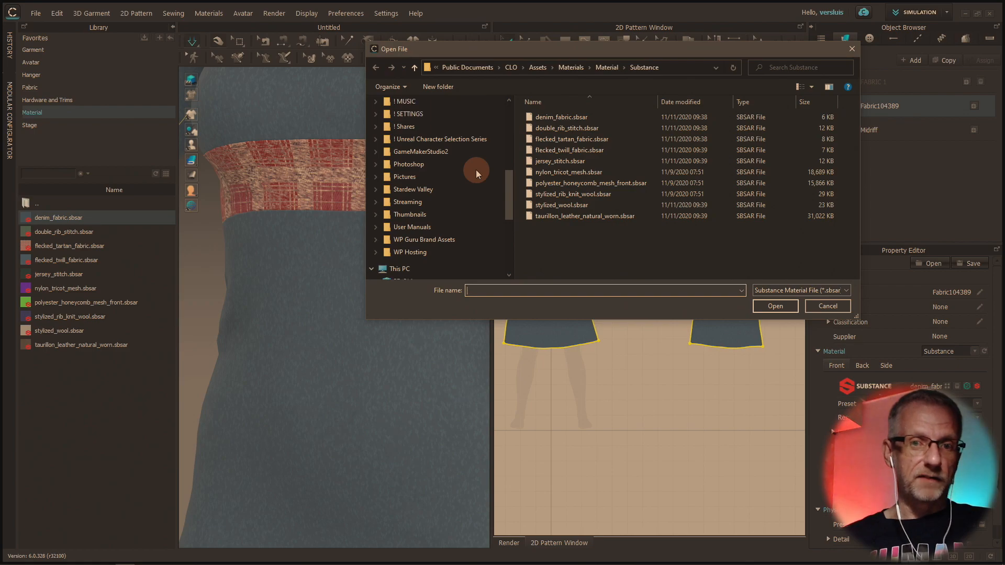
scroll(474, 181, up, 3)
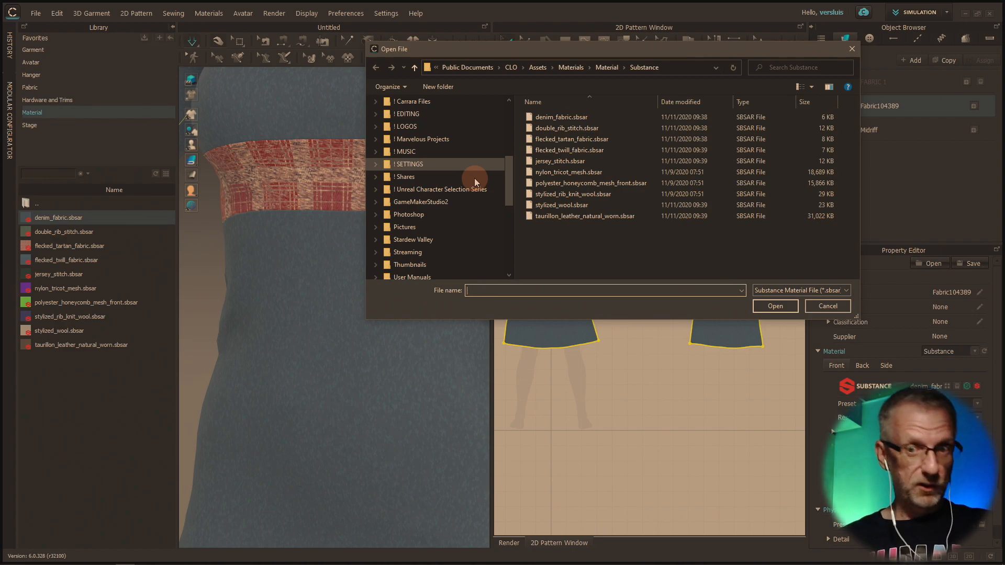
scroll(470, 227, down, 1)
scroll(469, 227, down, 2)
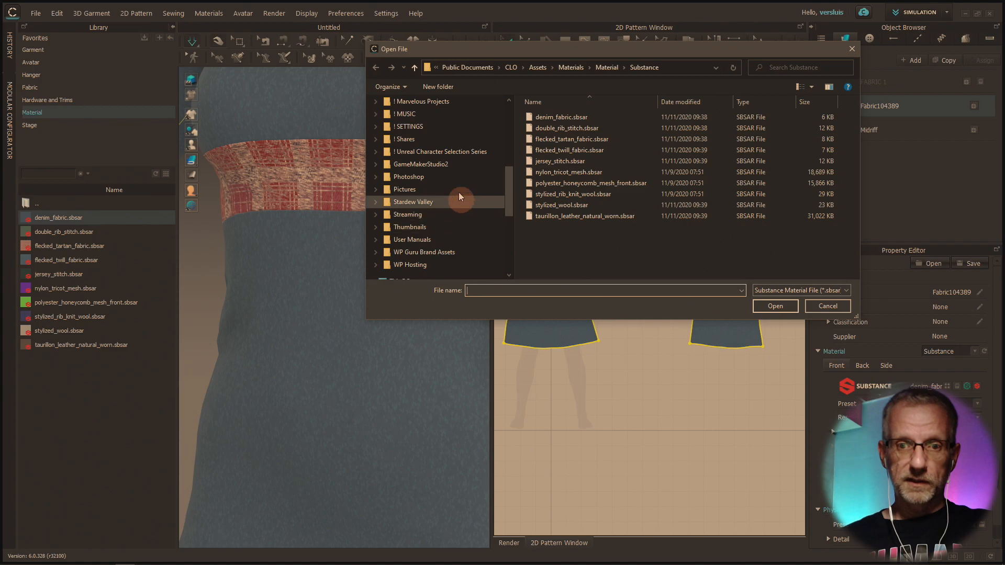
click(457, 164)
click(441, 179)
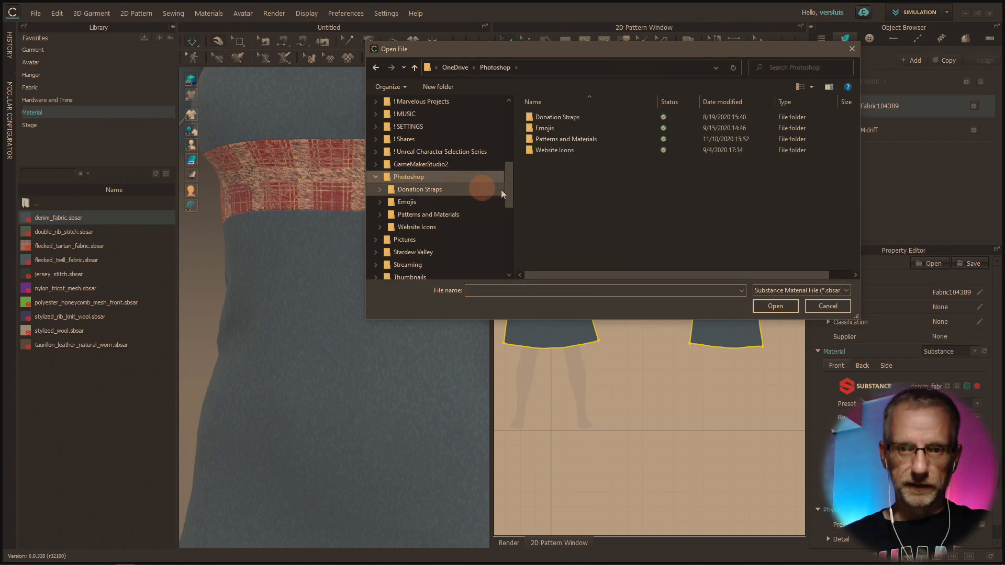
Browse through Patterns and Materials, 56 Fabric Tileable Materials and Textile Patterns (4K) Part 1 into its Substance Painter material folder
double_click(599, 139)
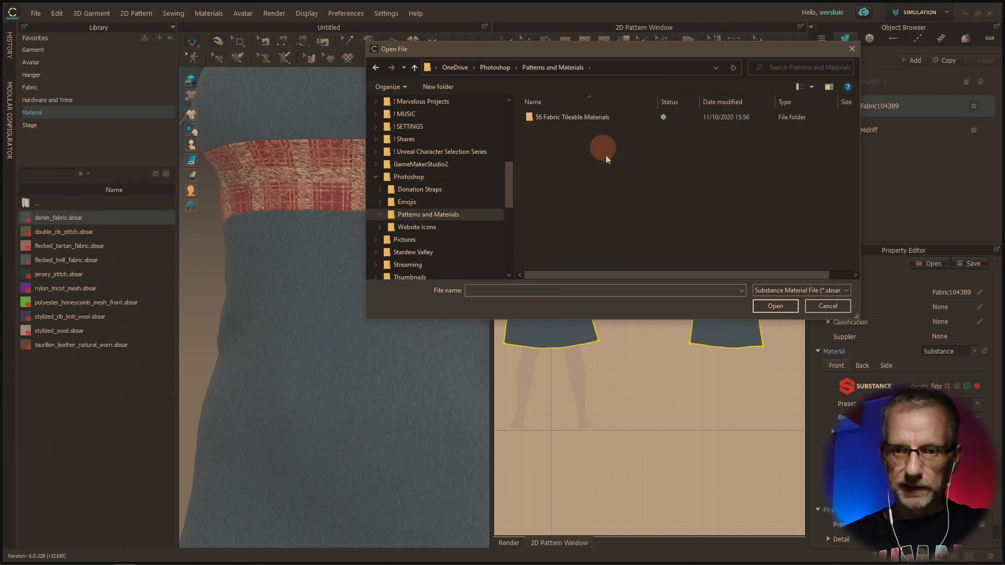
double_click(589, 116)
drag(589, 49, 334, 31)
double_click(324, 111)
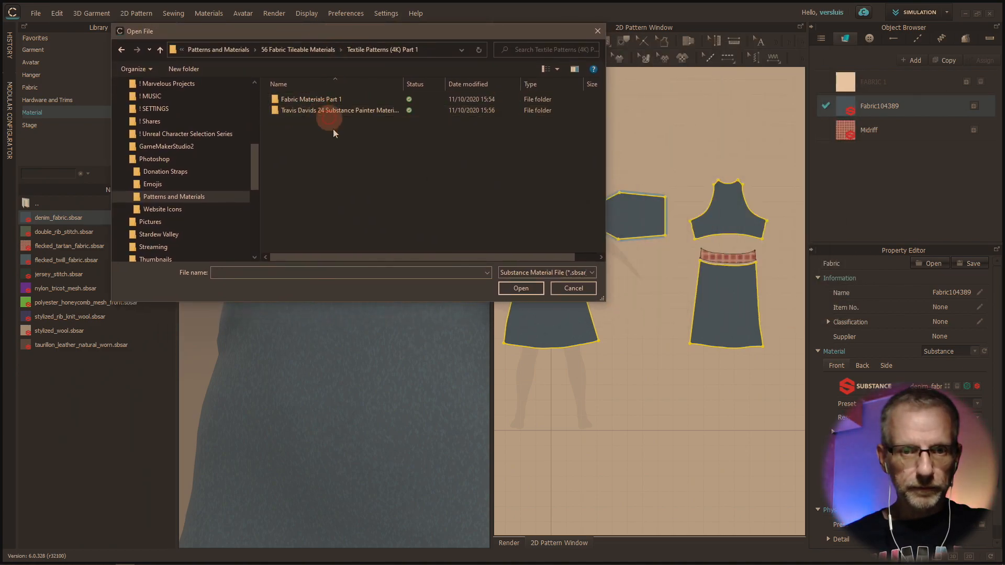
double_click(336, 111)
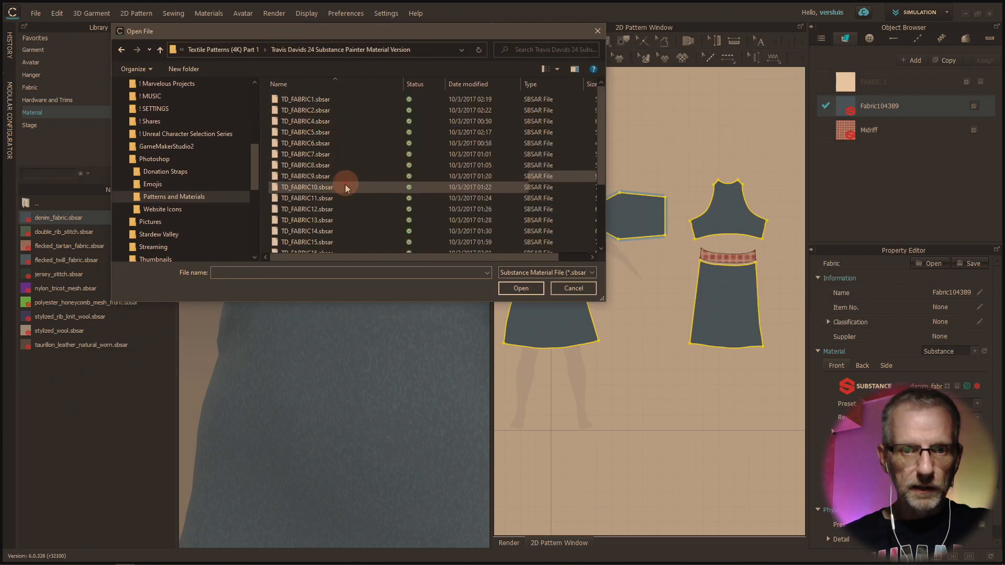
Look through the 56 Fabric Tileable Materials subfolders, including Fabric Materials Part 1 and its Fabric 6 (4K) folder
click(160, 50)
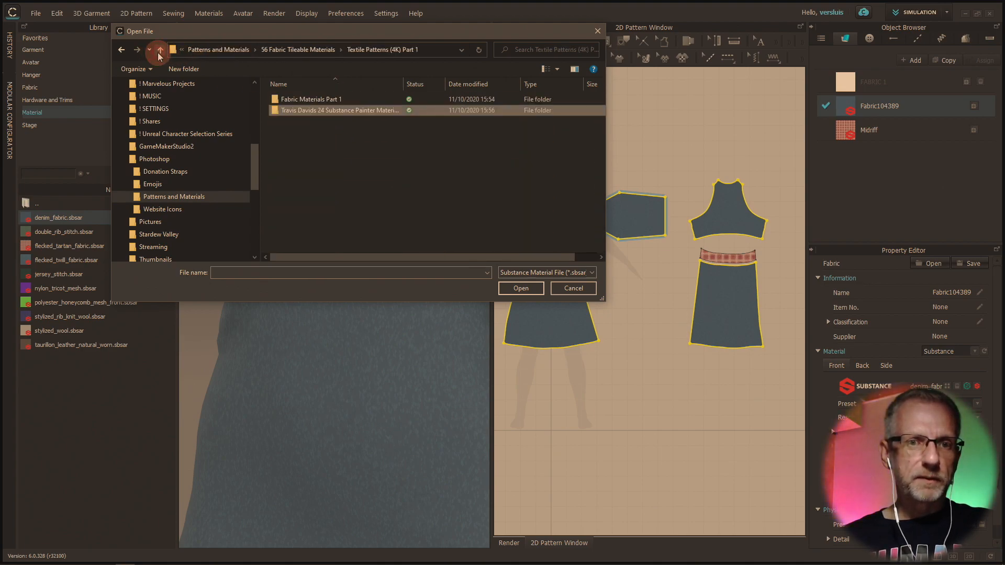
click(160, 50)
click(337, 111)
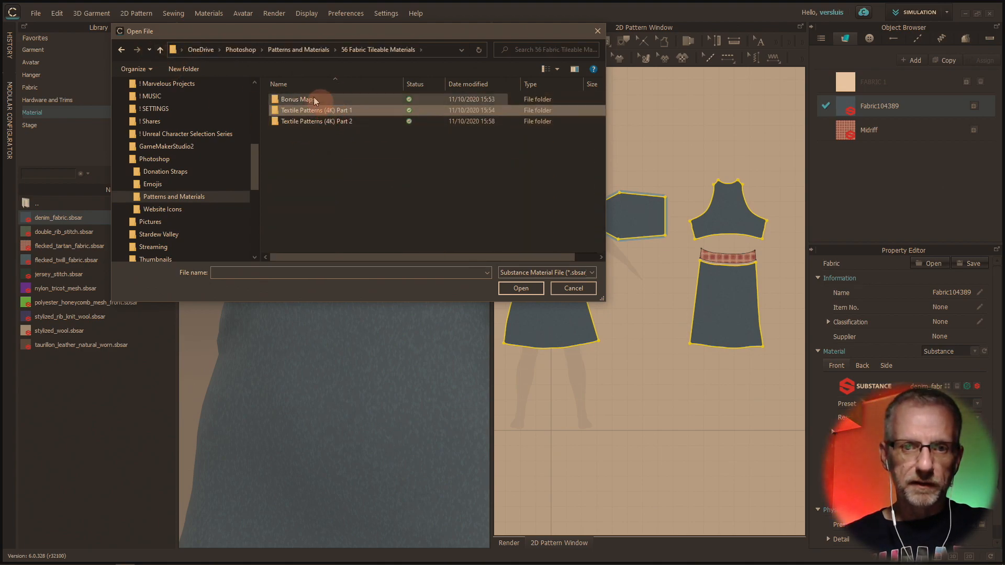
double_click(318, 110)
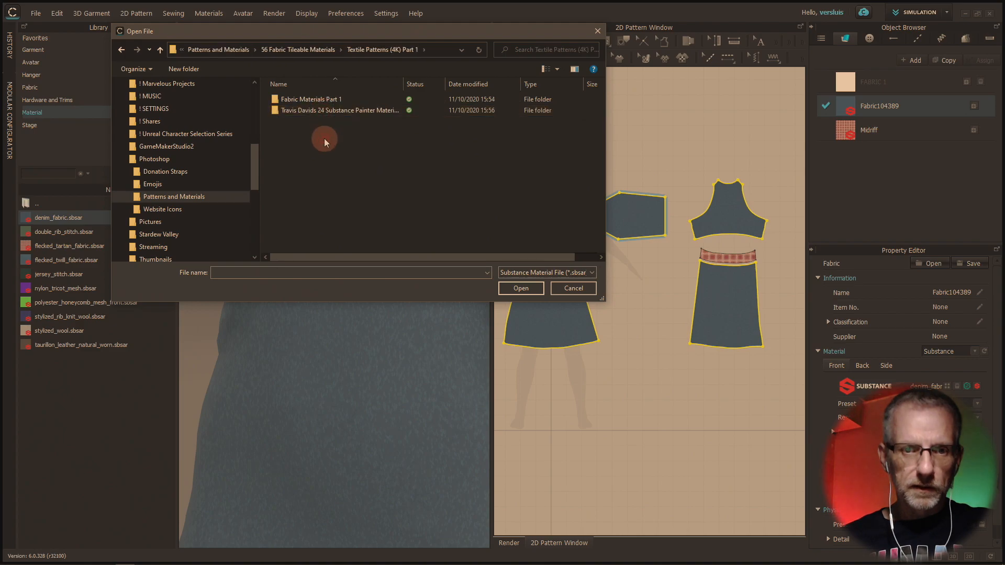
double_click(329, 99)
double_click(318, 111)
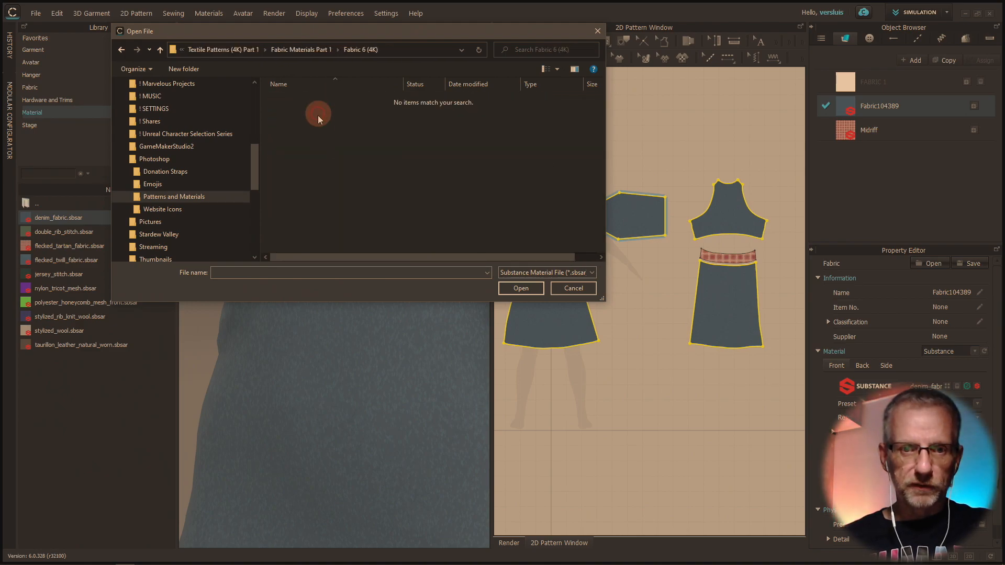
click(161, 50)
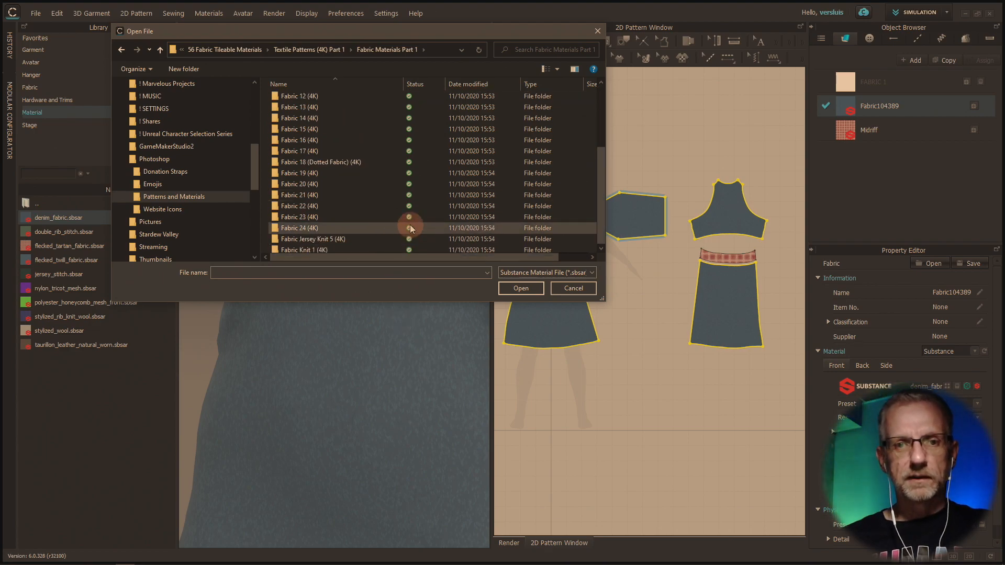
Switch to File Explorer and open all56materials.jpg from the 56 Fabric Tileable Materials folder
key(super)
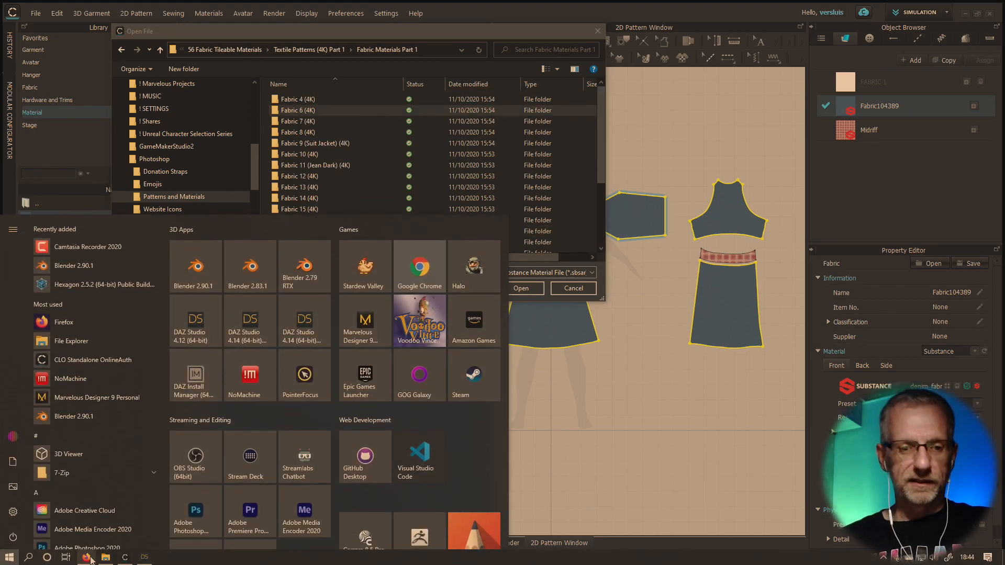
click(104, 557)
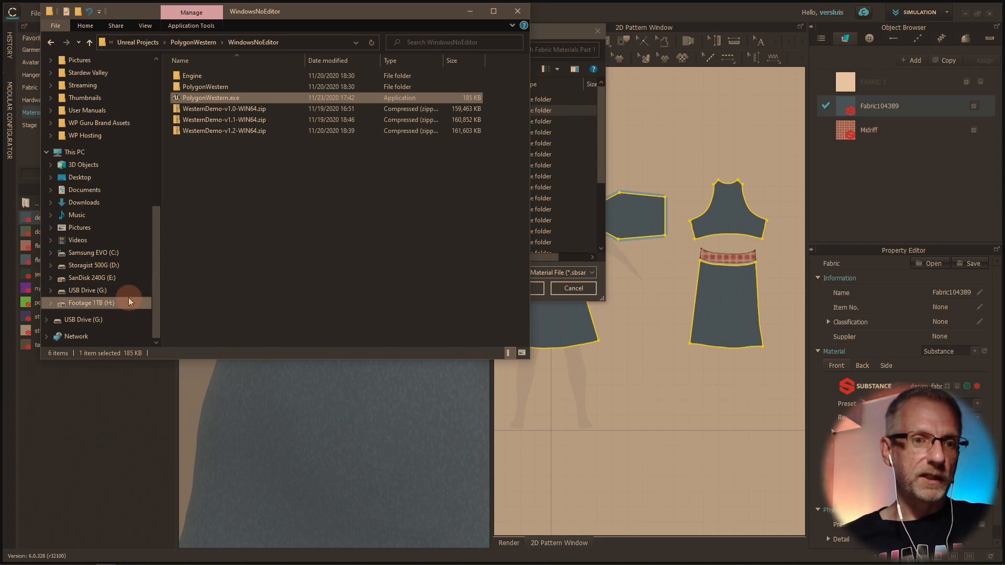
scroll(113, 83, up, 1)
click(113, 74)
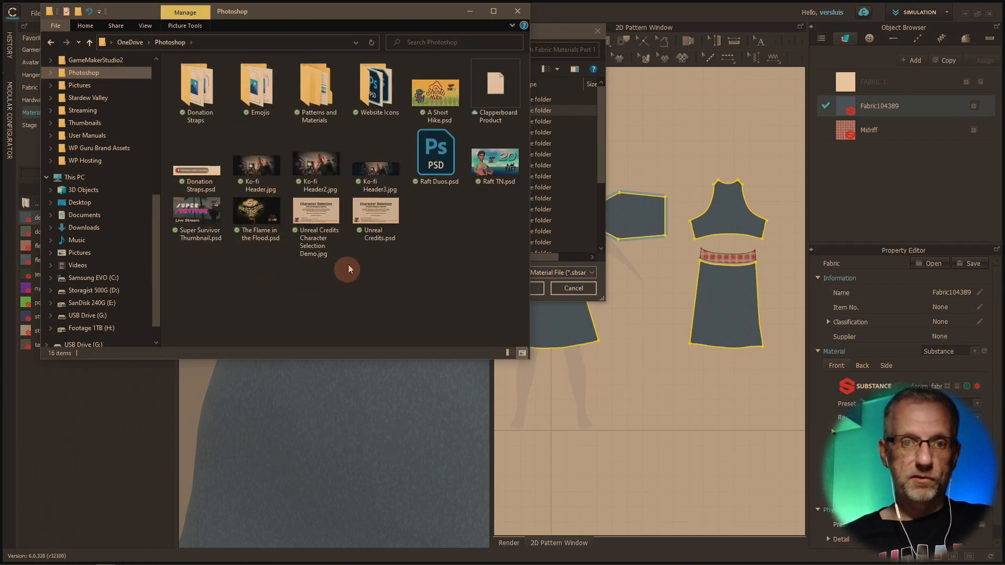
double_click(333, 110)
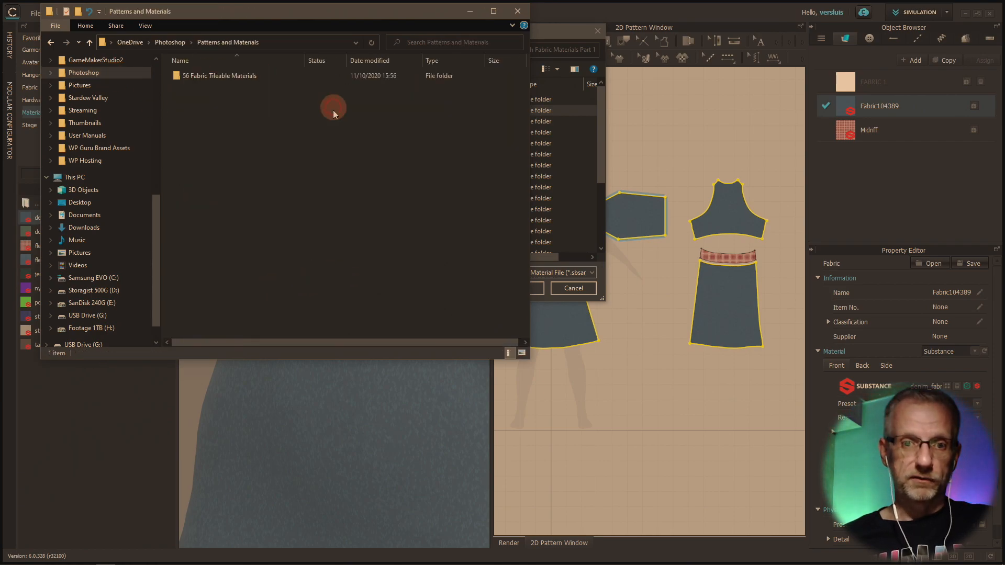
double_click(224, 76)
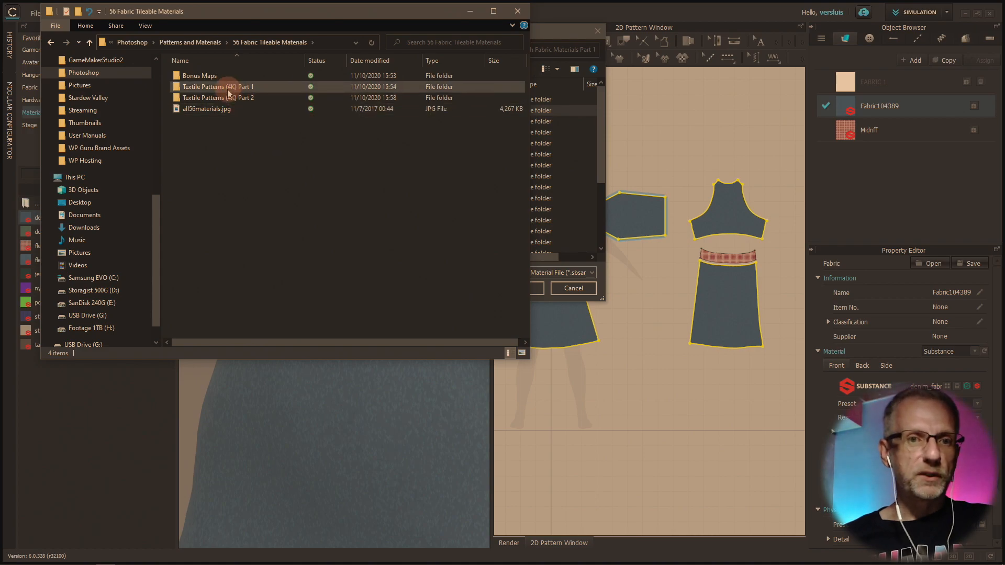
double_click(220, 109)
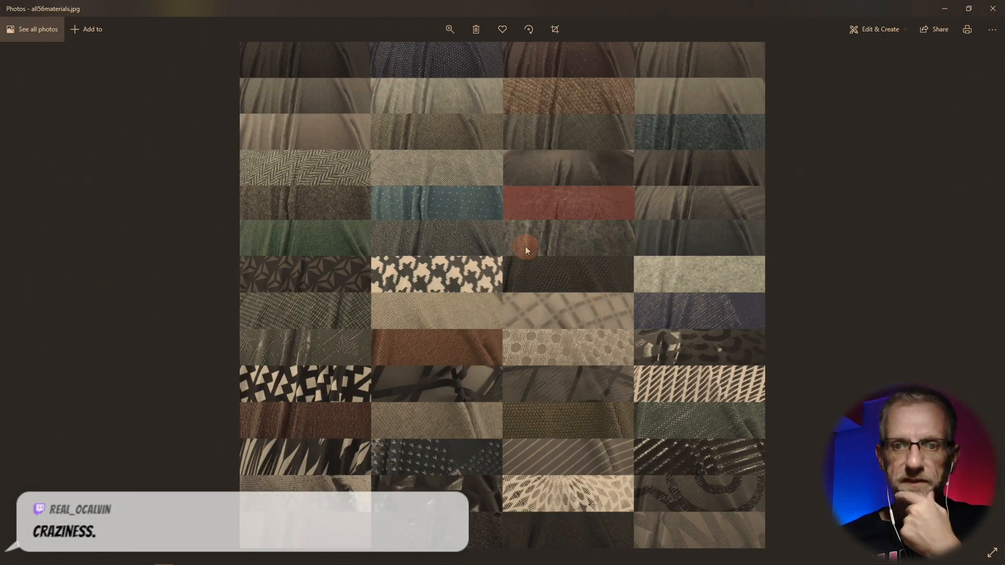
Examine the fabric swatches in the all56materials.jpg overview image up close, especially the upper rows
scroll(525, 246, up, 3)
scroll(526, 246, up, 1)
mouse_move(514, 336)
mouse_down()
mouse_move(532, 366)
mouse_move(511, 338)
mouse_up()
drag(593, 255, 610, 517)
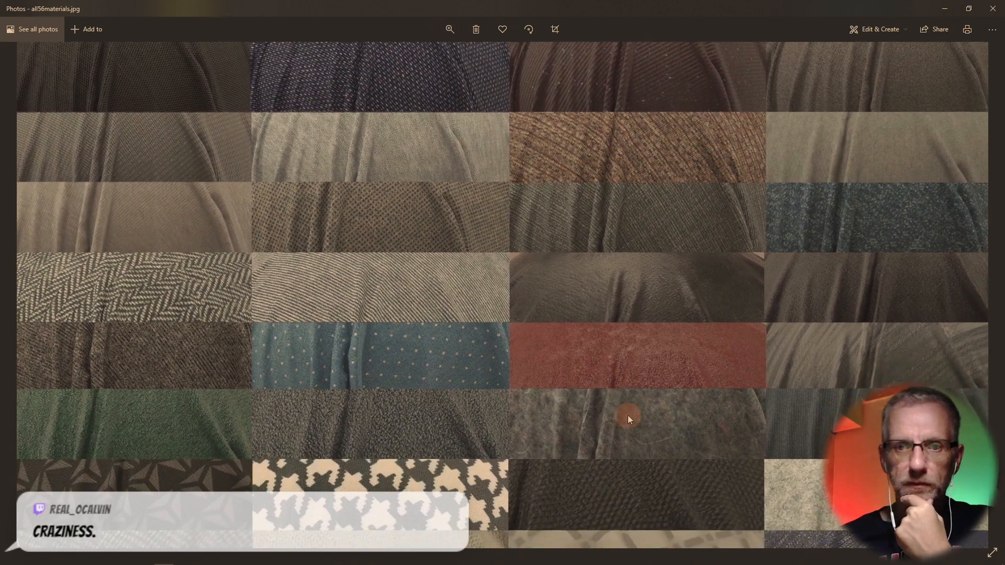
scroll(706, 119, down, 1)
scroll(692, 109, down, 1)
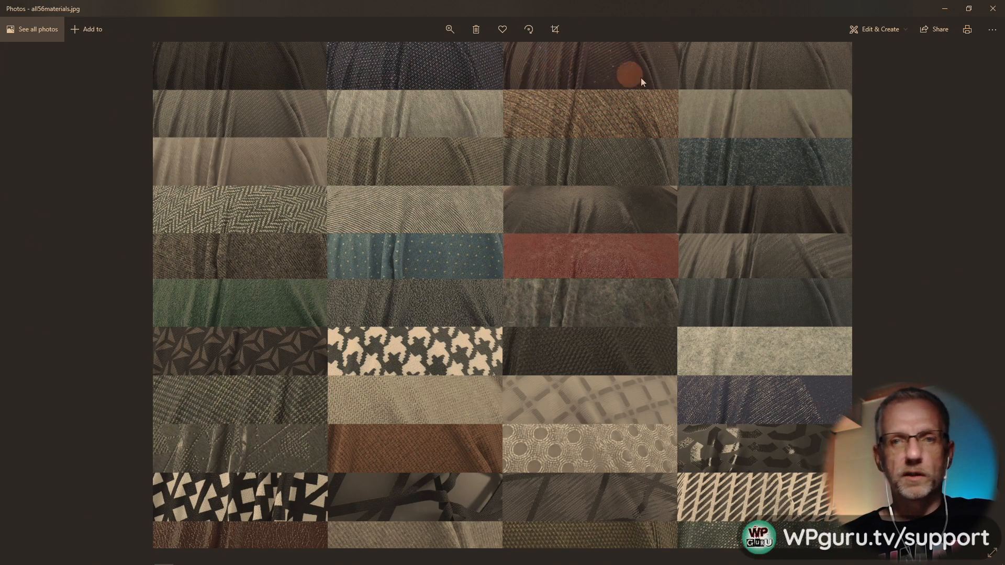
Switch back to CLO's file browser and return to the Substance Painter material folder in Textile Patterns (4K) Part 1
key(alt+Tab)
key(alt+Tab)
key(alt+Tab)
key(alt+Tab)
key(alt+Tab)
key(alt+Tab)
key(alt+Tab)
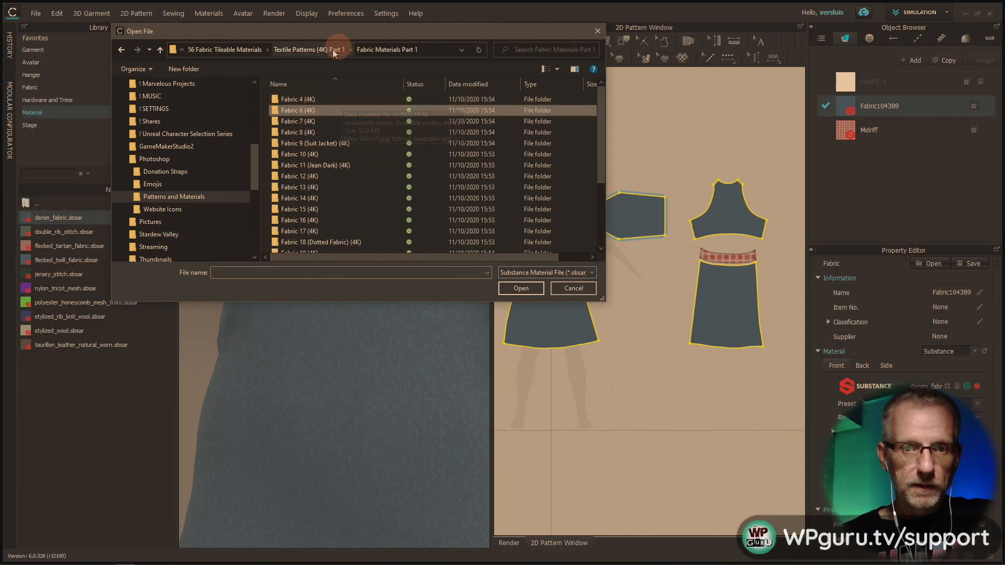
scroll(348, 125, down, 3)
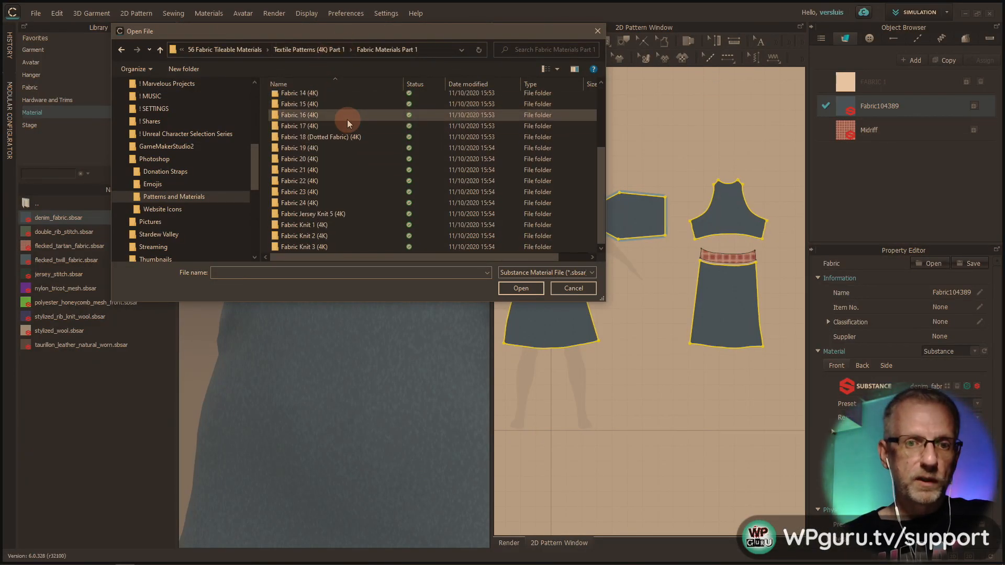
scroll(347, 119, up, 3)
click(326, 50)
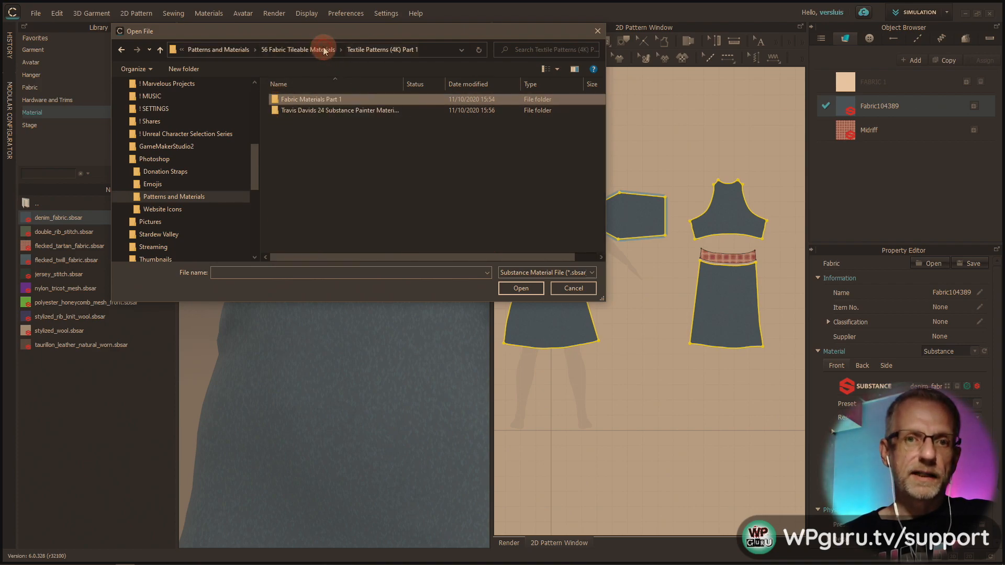
double_click(329, 111)
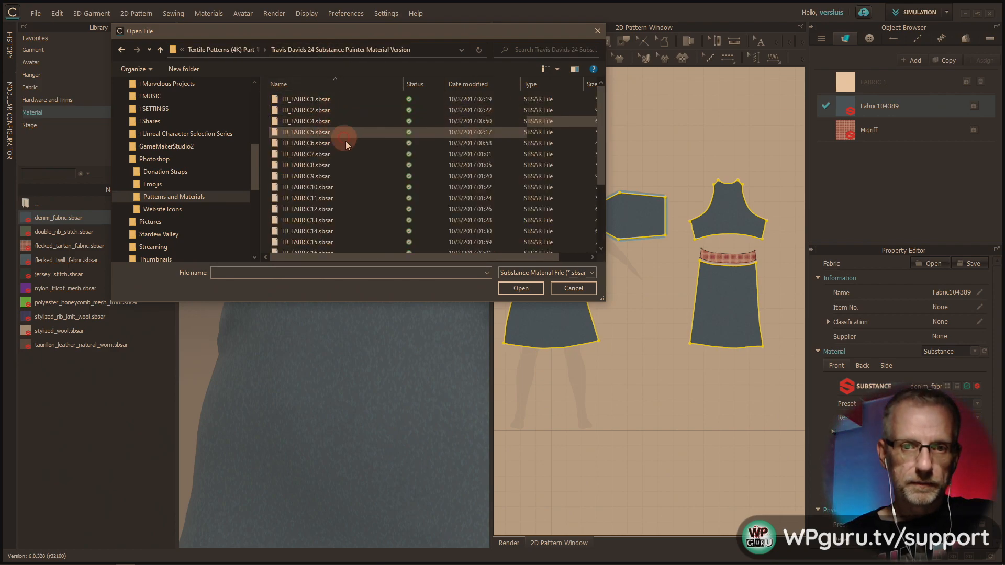
Load TD_FABRIC1.sbsar as the Substance material of Fabric104389
click(338, 99)
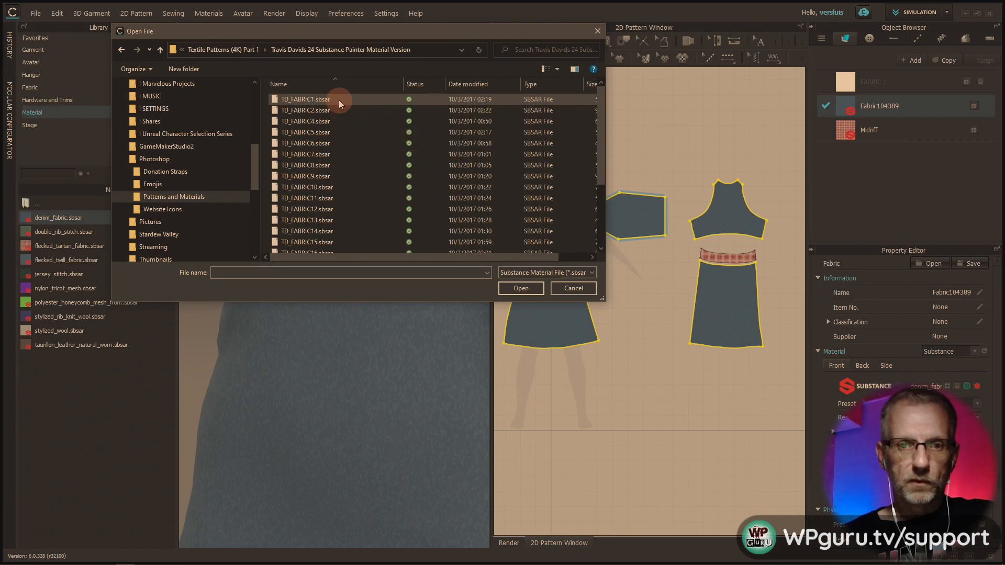
click(521, 287)
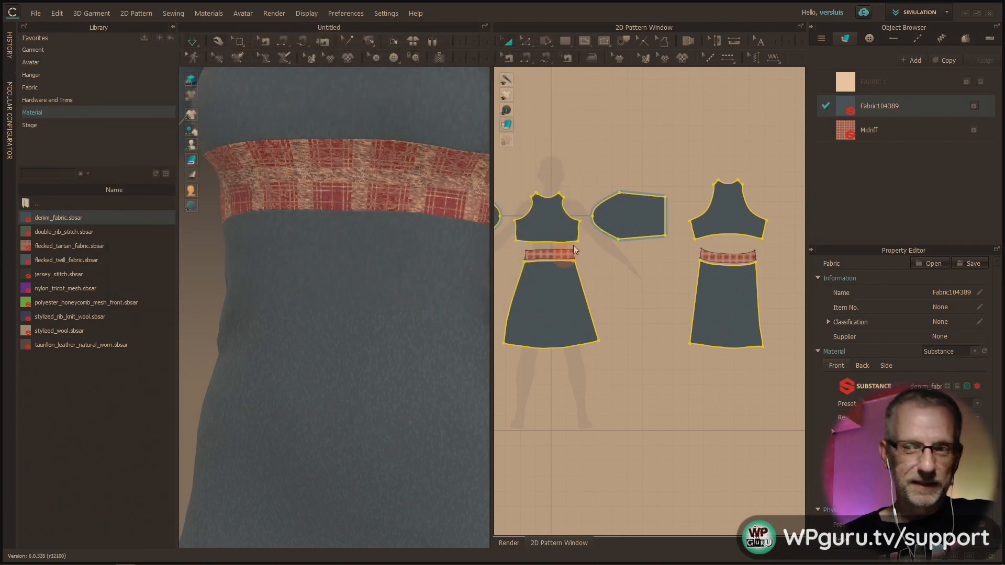
click(948, 386)
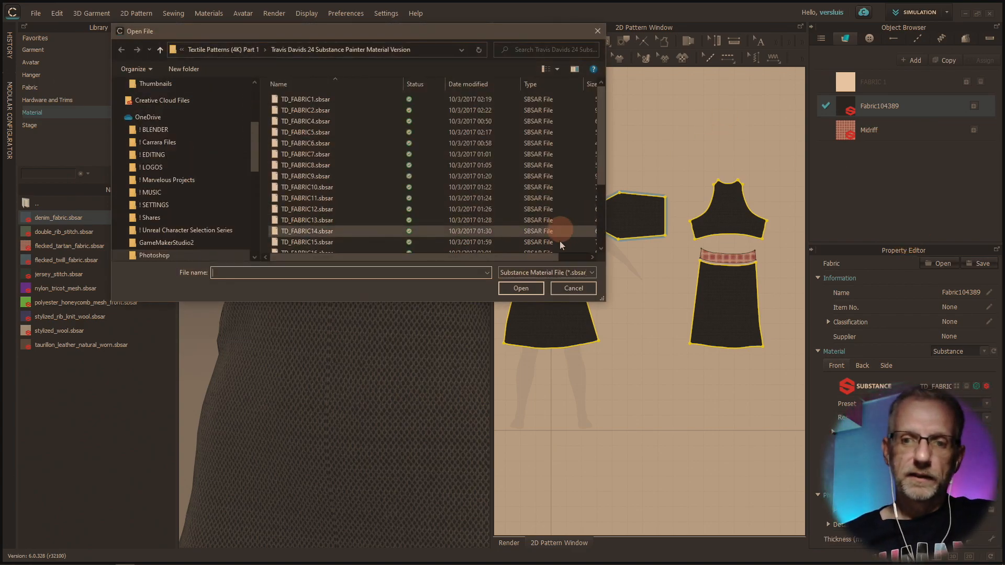
click(574, 288)
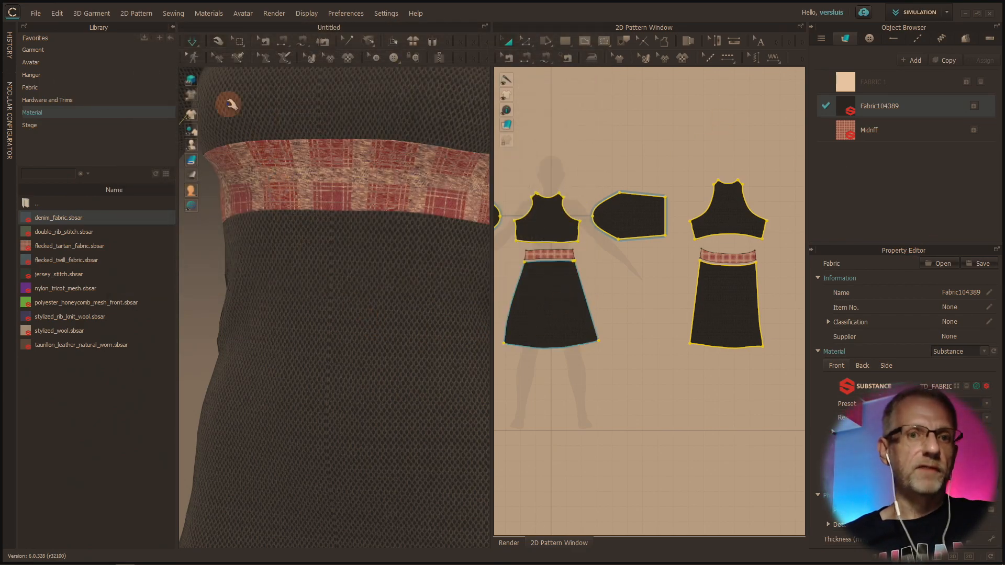
Hide the library and examine the new fabric texture on the dress's waist and skirt in the enlarged 3D view
click(172, 27)
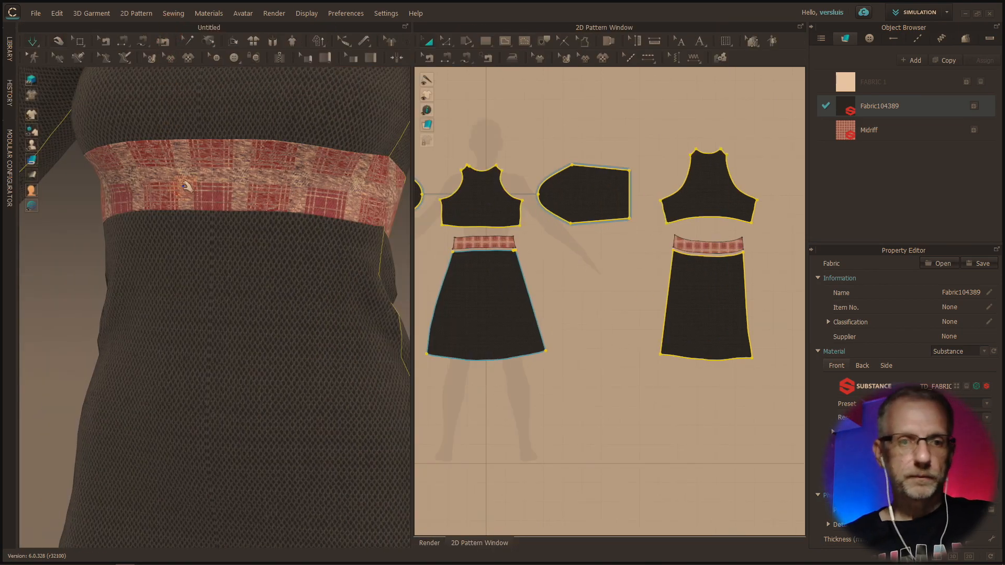
scroll(186, 187, down, 5)
right_drag(236, 239, 258, 292)
scroll(259, 298, up, 3)
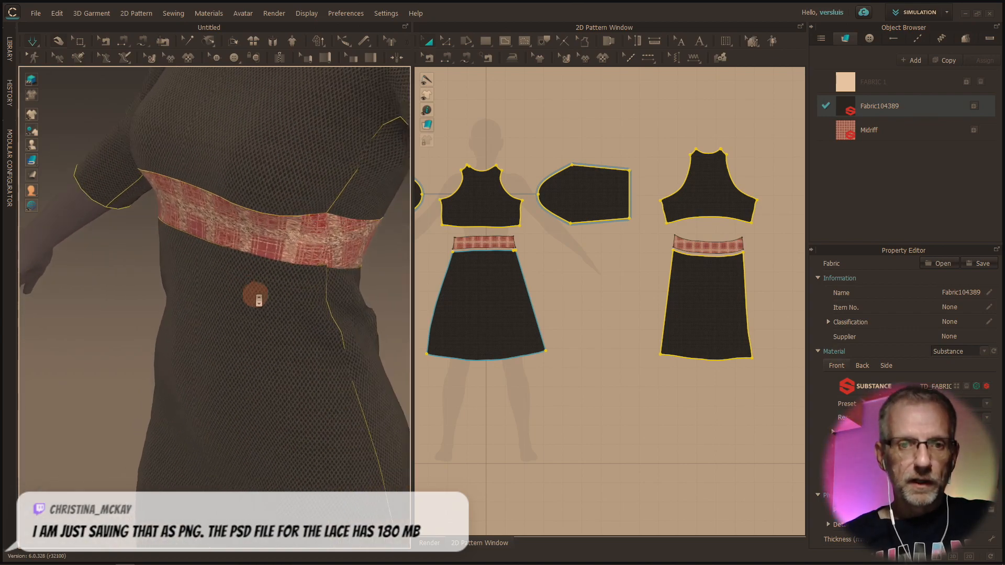
scroll(259, 298, up, 5)
mouse_move(290, 281)
right_down()
mouse_move(304, 271)
mouse_move(272, 287)
right_up()
scroll(306, 271, up, 4)
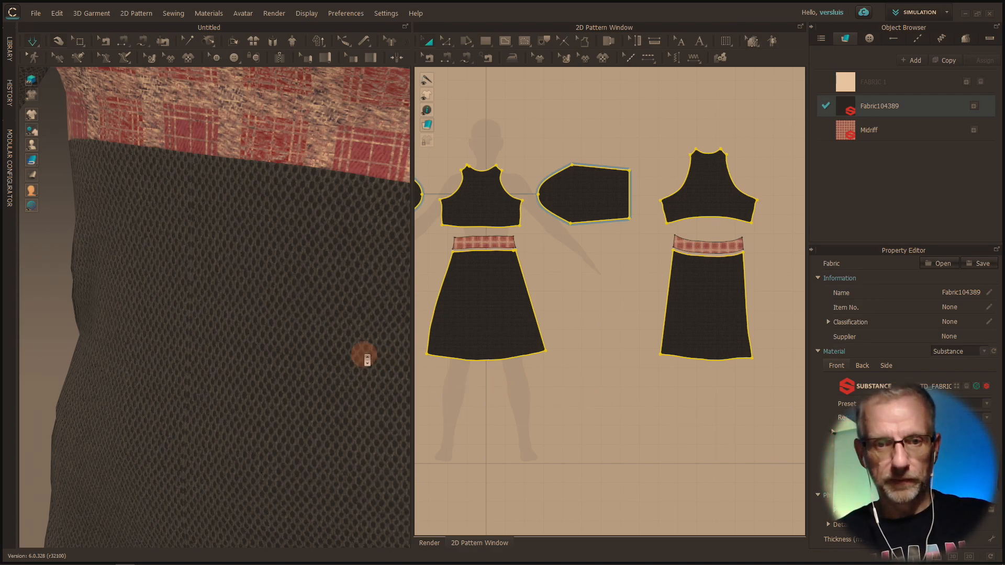
scroll(367, 359, down, 10)
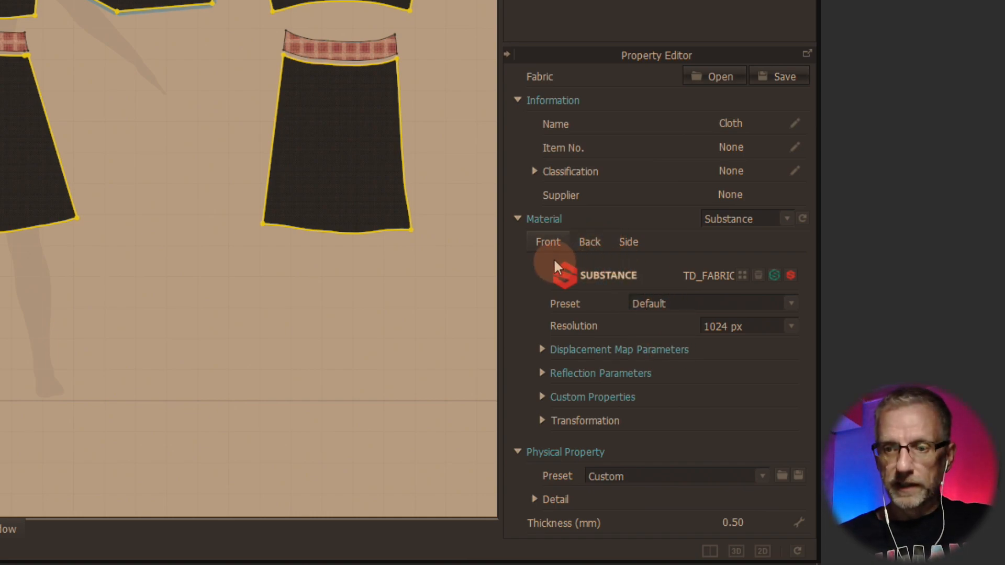
Check the Cloth fabric's back-side material settings and set its physical property preset to Linen
click(591, 242)
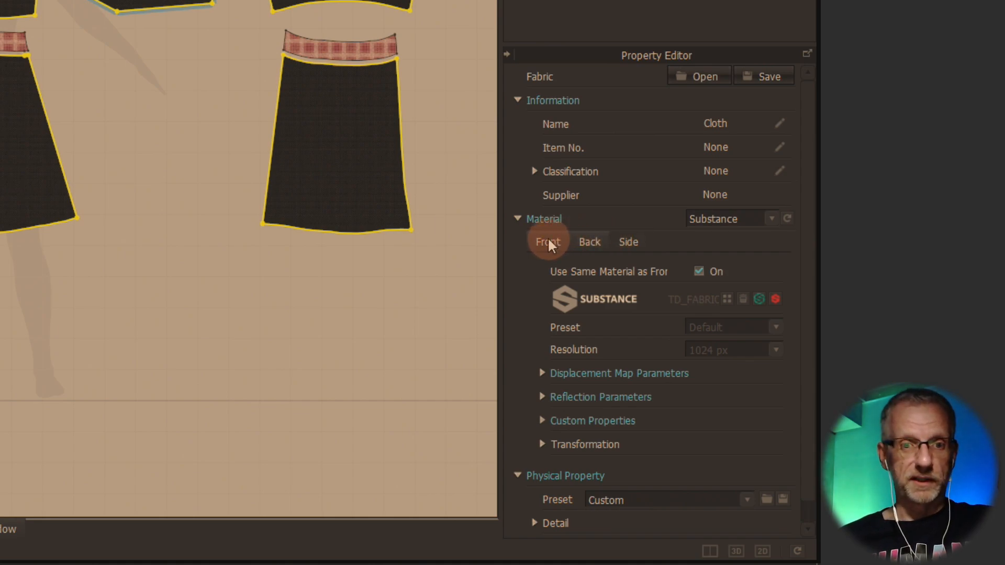
click(562, 252)
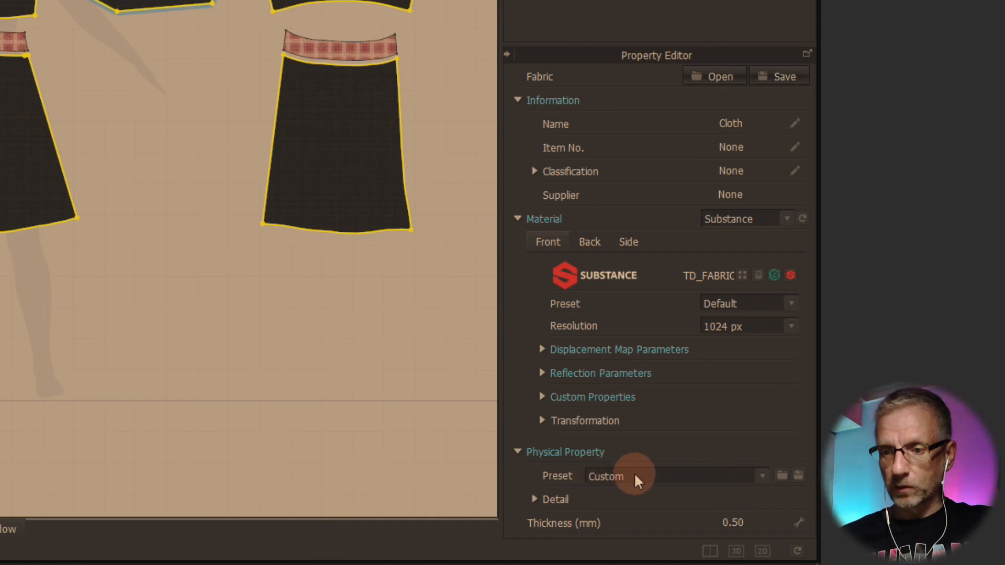
click(720, 478)
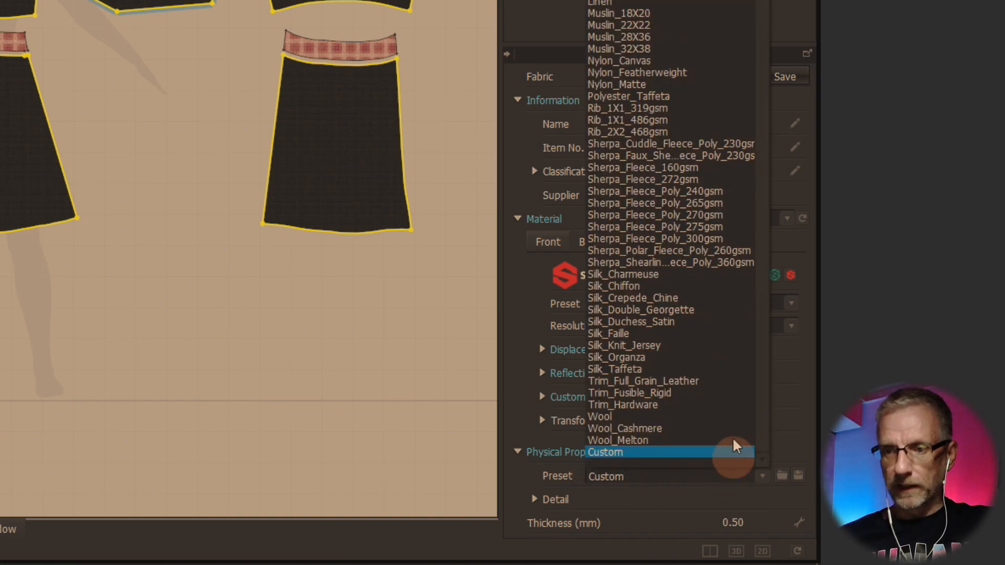
scroll(767, 230, up, 3)
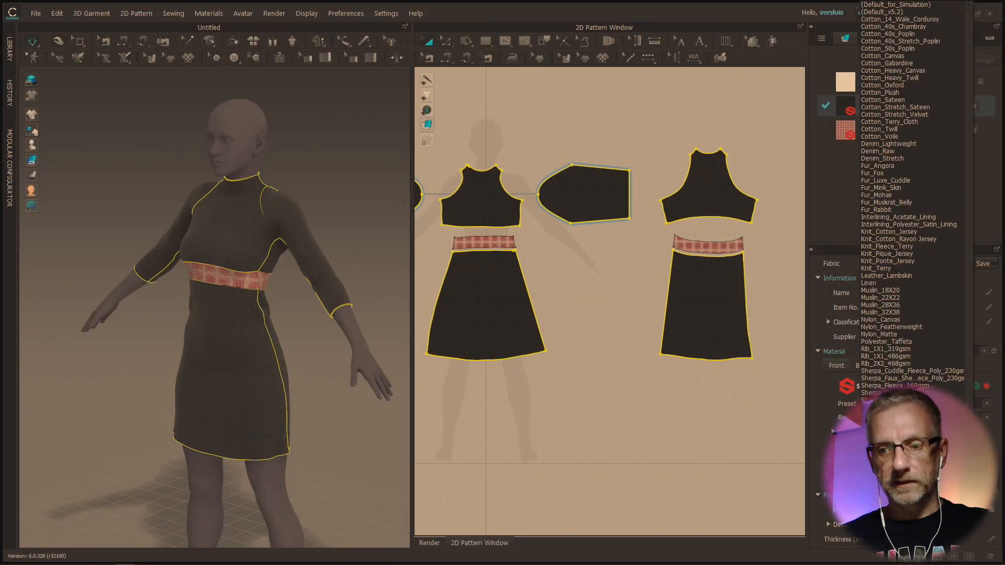
scroll(913, 194, down, 3)
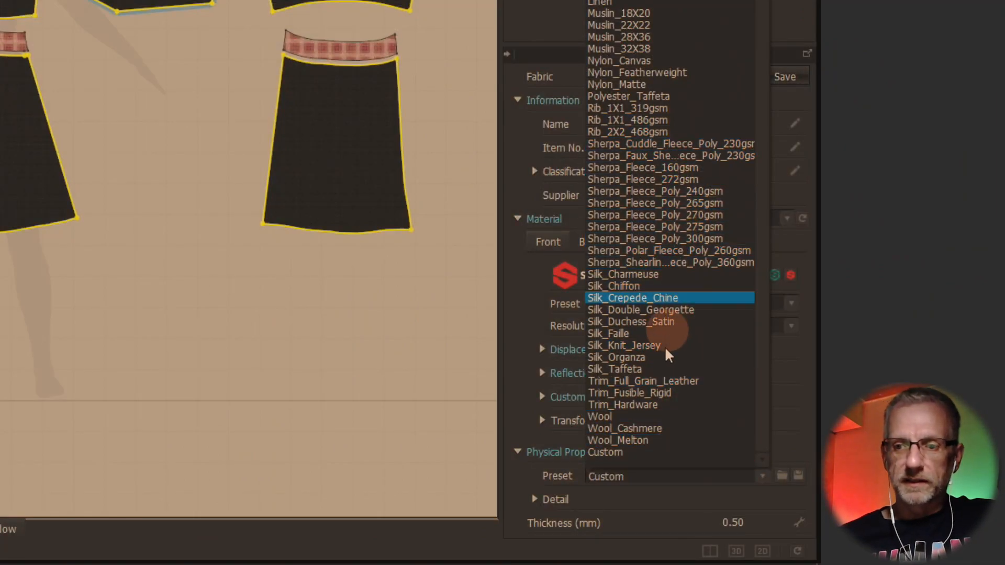
click(666, 6)
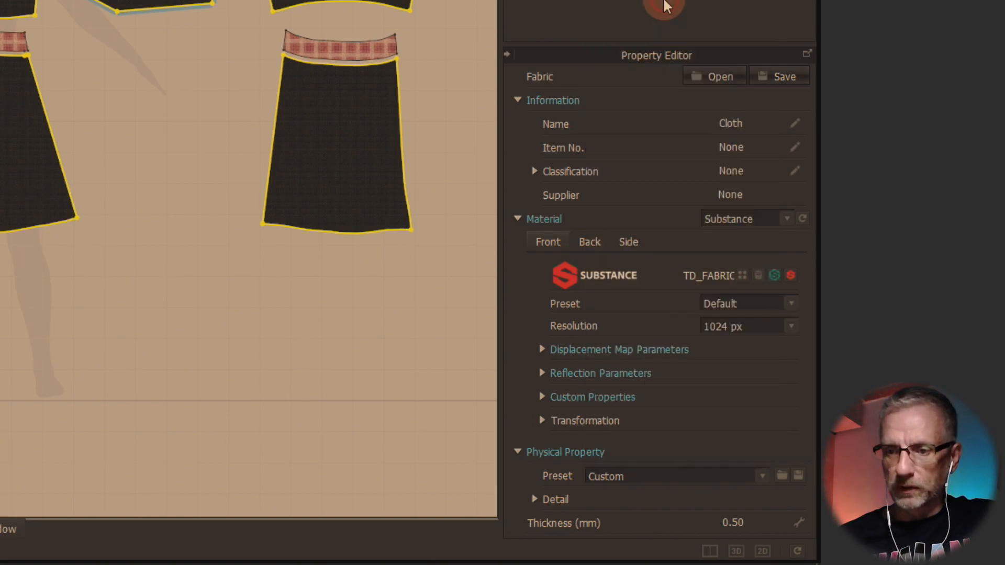
Examine the detailed physical properties of the Linen preset, from stretch and bending to buckling, density and friction, and revisit the preset list
click(535, 499)
scroll(677, 422, down, 10)
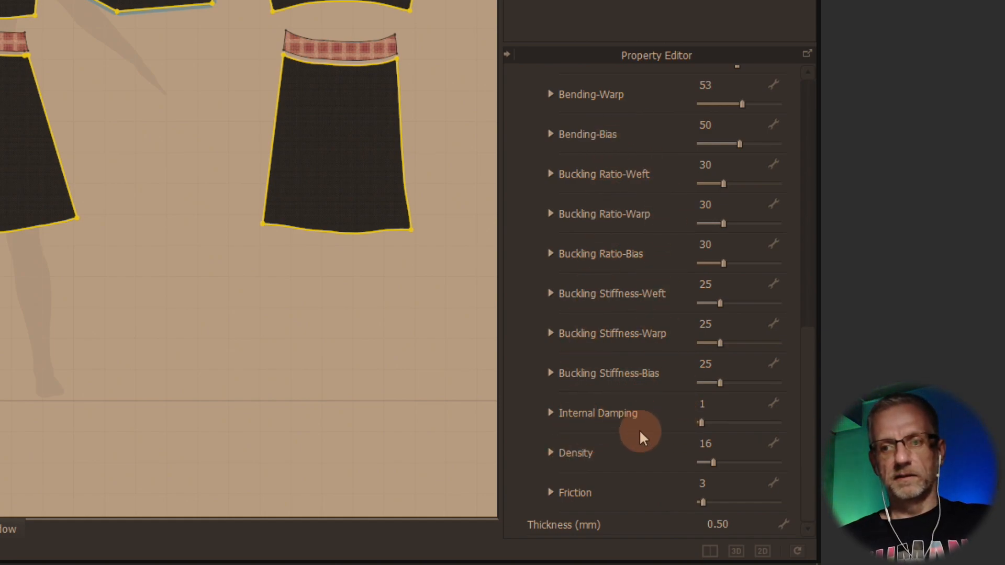
scroll(639, 429, up, 4)
scroll(639, 429, down, 4)
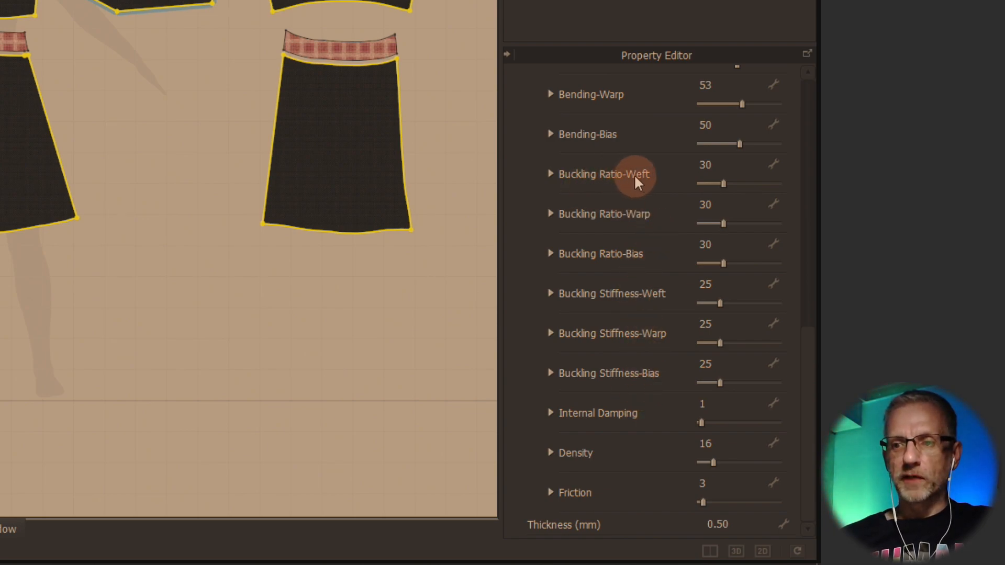
scroll(648, 230, up, 4)
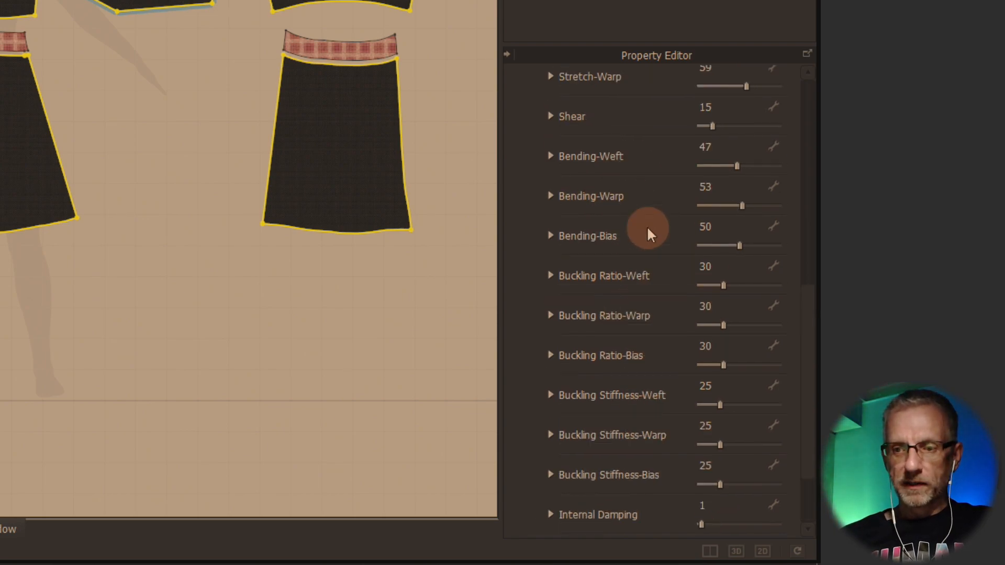
scroll(654, 265, up, 3)
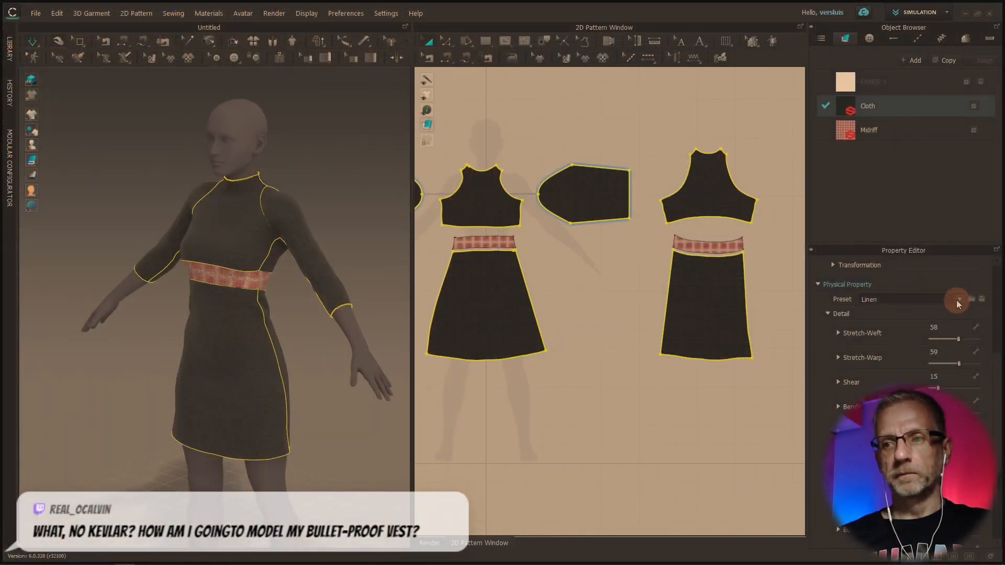
click(747, 134)
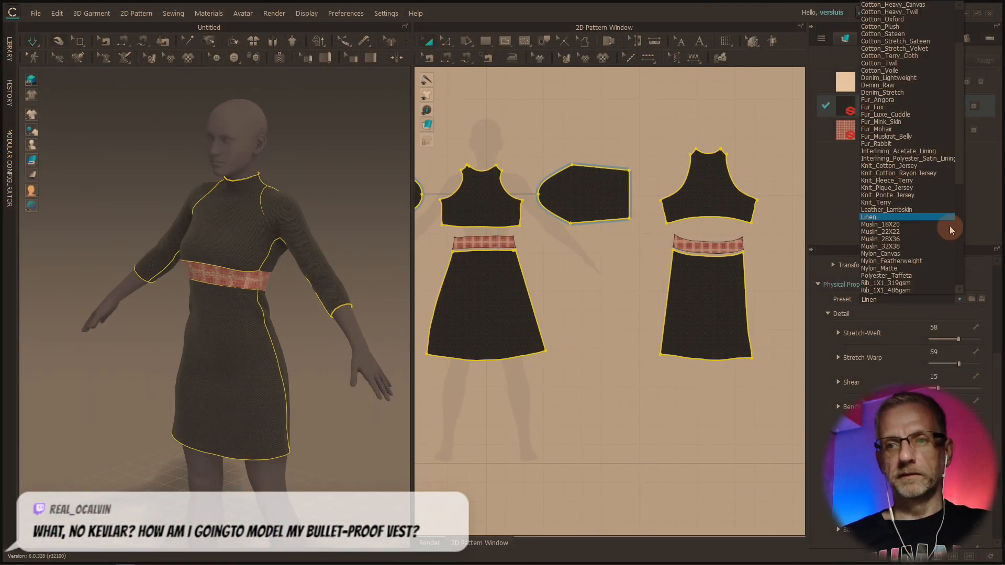
Pull the front skirt piece upward on the avatar during simulation so the fabric bunches below the tartan midriff
mouse_move(319, 419)
right_down()
mouse_move(343, 417)
mouse_move(315, 409)
mouse_move(327, 413)
right_up()
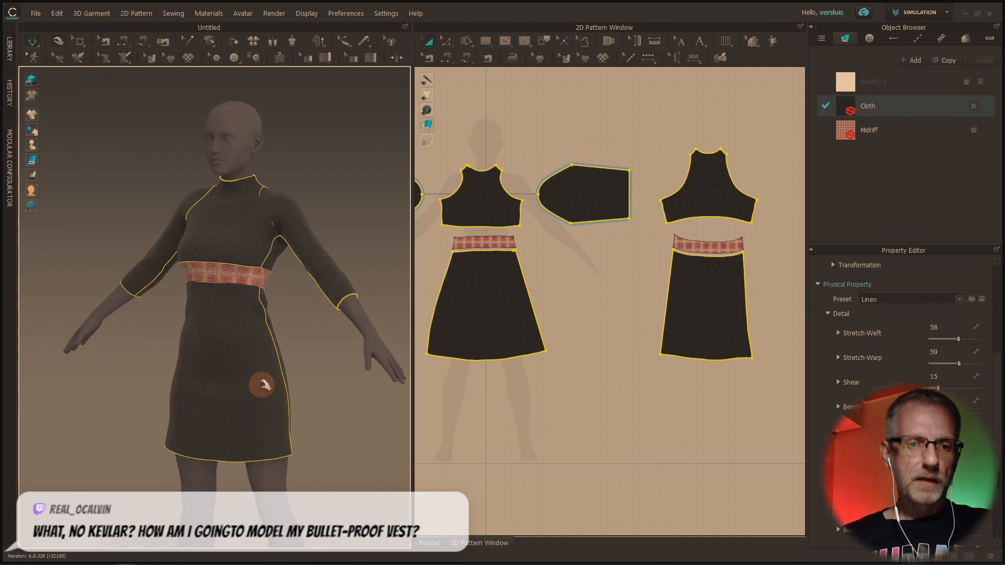
scroll(264, 390, up, 5)
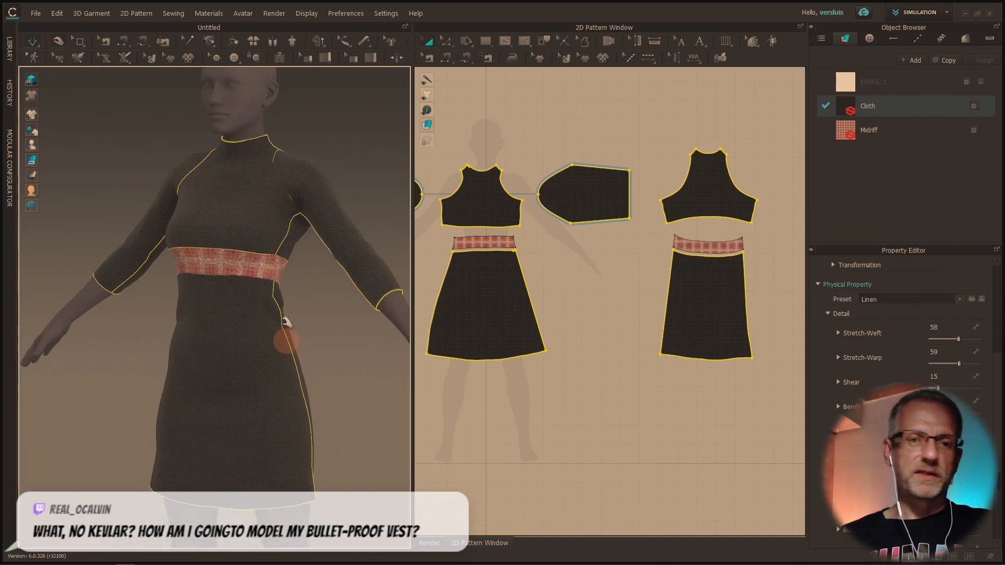
click(283, 399)
drag(346, 380, 385, 369)
drag(279, 333, 320, 269)
drag(306, 396, 296, 299)
drag(214, 380, 211, 334)
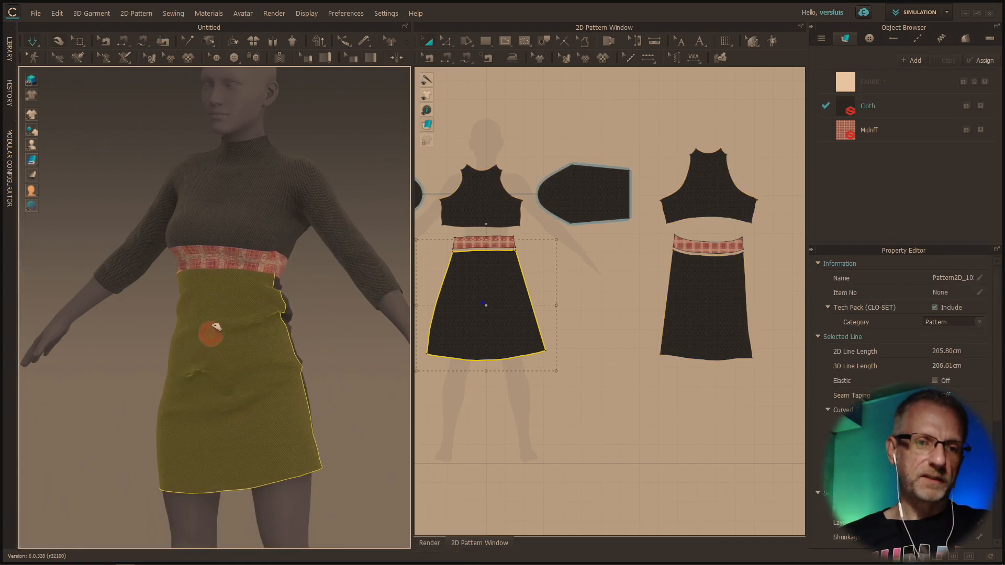
Pull the back skirt piece upward on the avatar so it bunches below the midriff at the back
right_drag(242, 373, 173, 412)
click(191, 359)
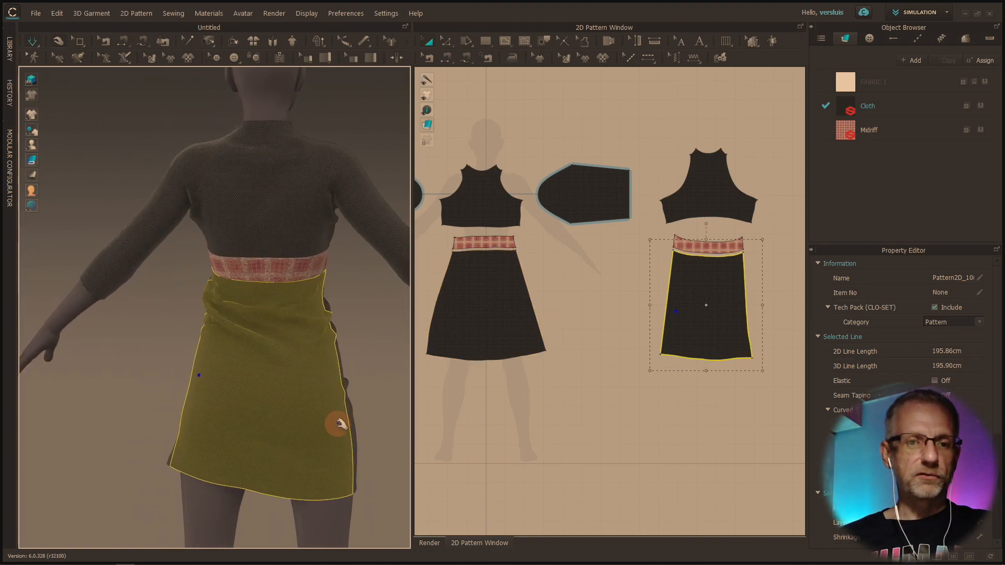
drag(330, 417, 323, 365)
mouse_move(270, 397)
mouse_down()
mouse_move(221, 403)
mouse_move(241, 372)
mouse_move(240, 297)
mouse_move(364, 355)
mouse_up()
Pull both sleeves up the avatar's arms toward the shoulders so they bunch around the elbows
right_drag(364, 355, 596, 403)
middle_drag(347, 314, 297, 348)
drag(329, 247, 293, 193)
drag(117, 258, 178, 186)
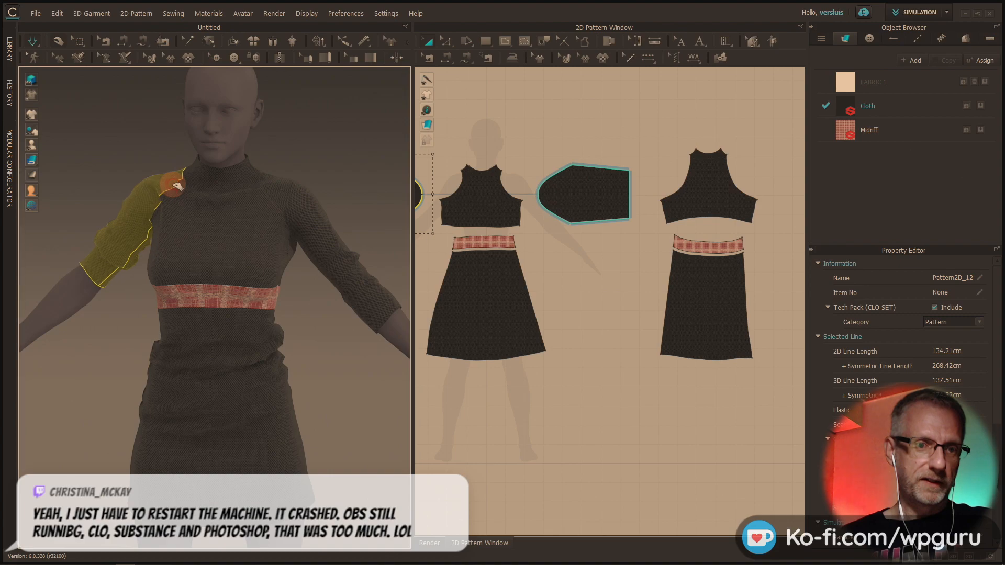
drag(361, 280, 335, 257)
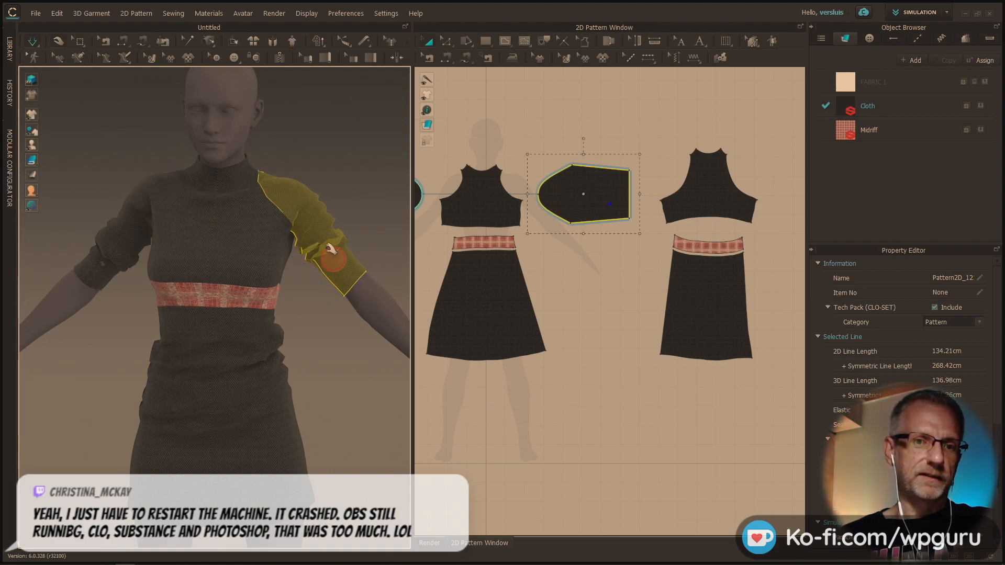
drag(140, 220, 186, 187)
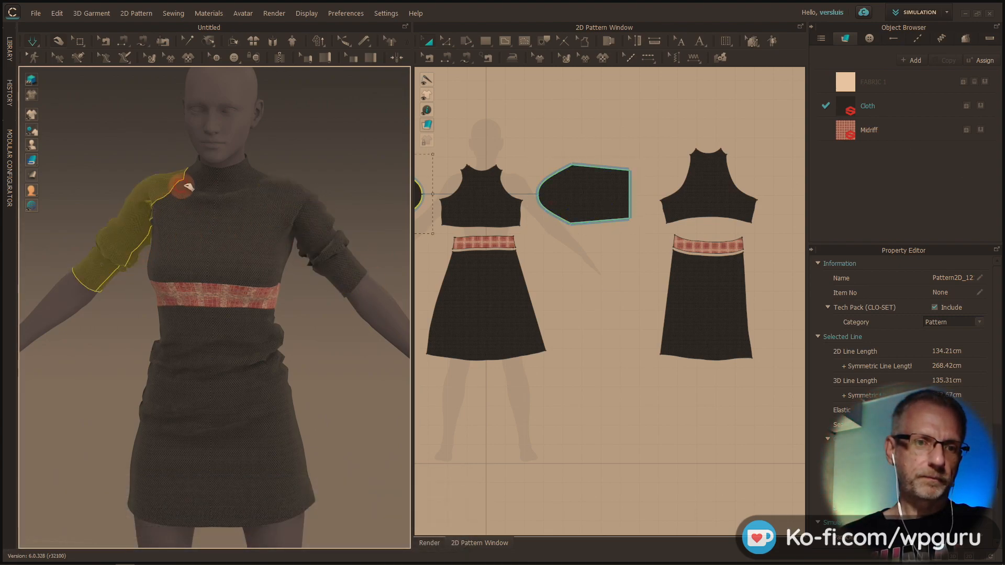
Pull the front and back bodice pieces upward so the top and tartan midriff sit higher on the avatar
drag(332, 292, 180, 217)
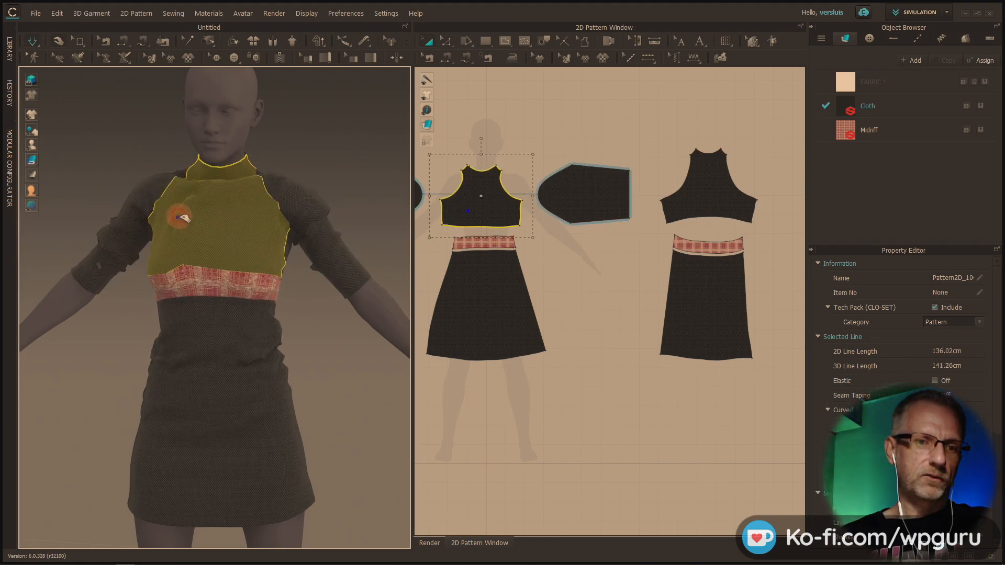
right_drag(273, 243, 148, 311)
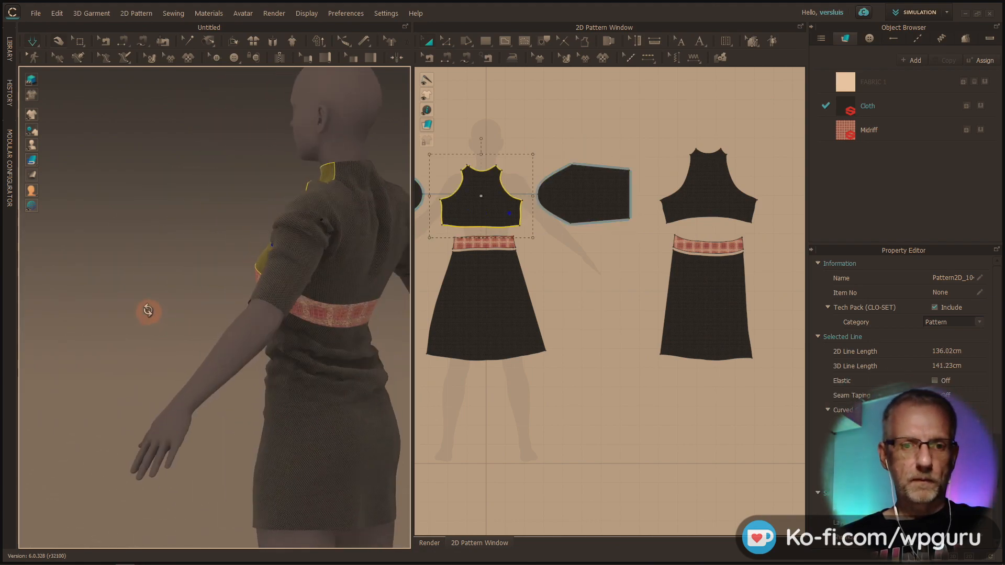
mouse_move(348, 293)
mouse_down()
mouse_move(352, 231)
mouse_move(354, 315)
mouse_move(350, 279)
mouse_up()
right_drag(305, 357, 439, 374)
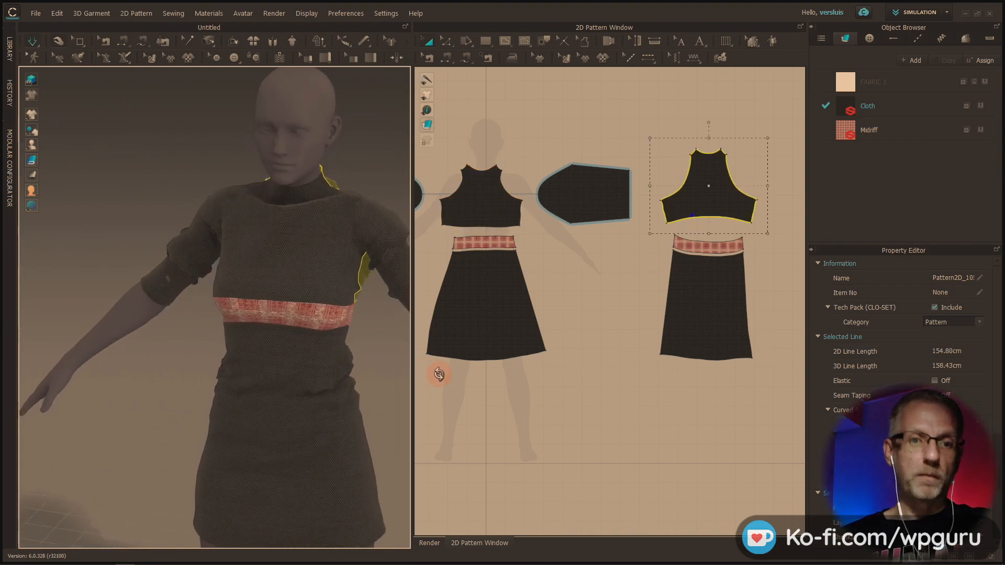
Examine the draped knit-like fabric texture up close on the dress's chest, shoulders and collar in the 3D view
right_drag(384, 346, 334, 331)
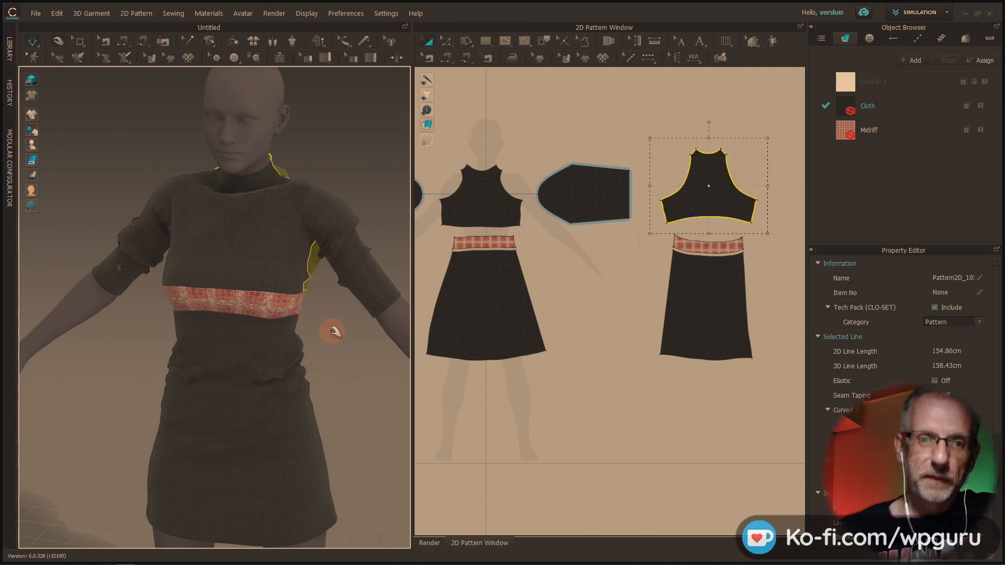
scroll(290, 195, down, 1)
middle_drag(289, 195, 269, 298)
scroll(280, 236, up, 4)
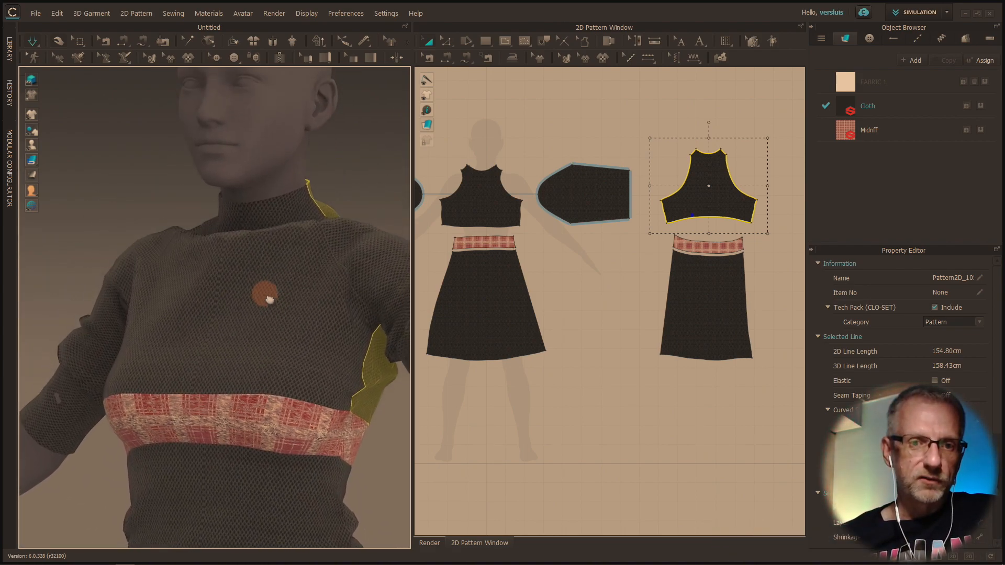
scroll(273, 291, down, 3)
scroll(272, 288, up, 4)
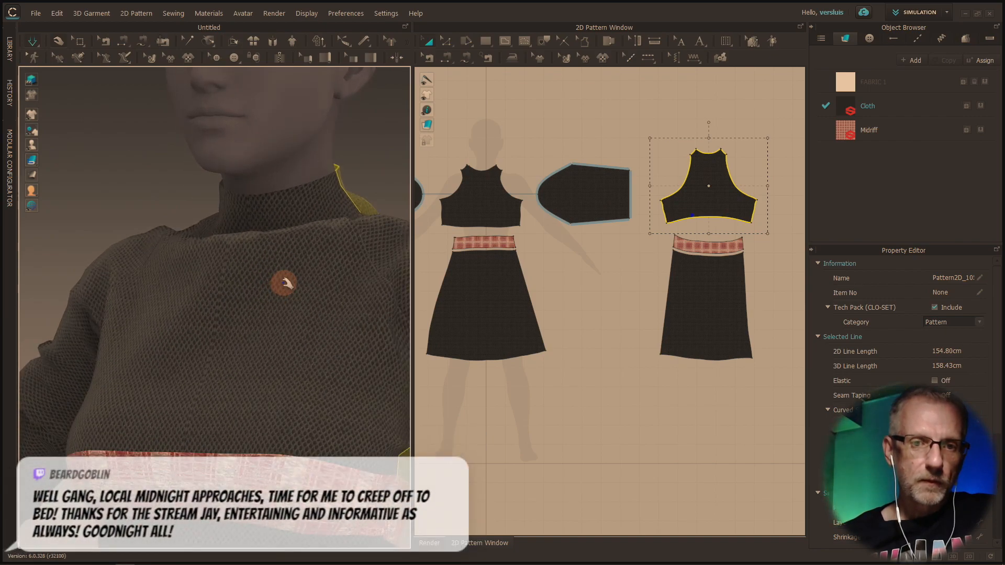
middle_drag(287, 283, 278, 328)
mouse_move(278, 327)
right_down()
mouse_move(276, 355)
mouse_move(331, 341)
mouse_move(265, 347)
mouse_move(269, 327)
right_up()
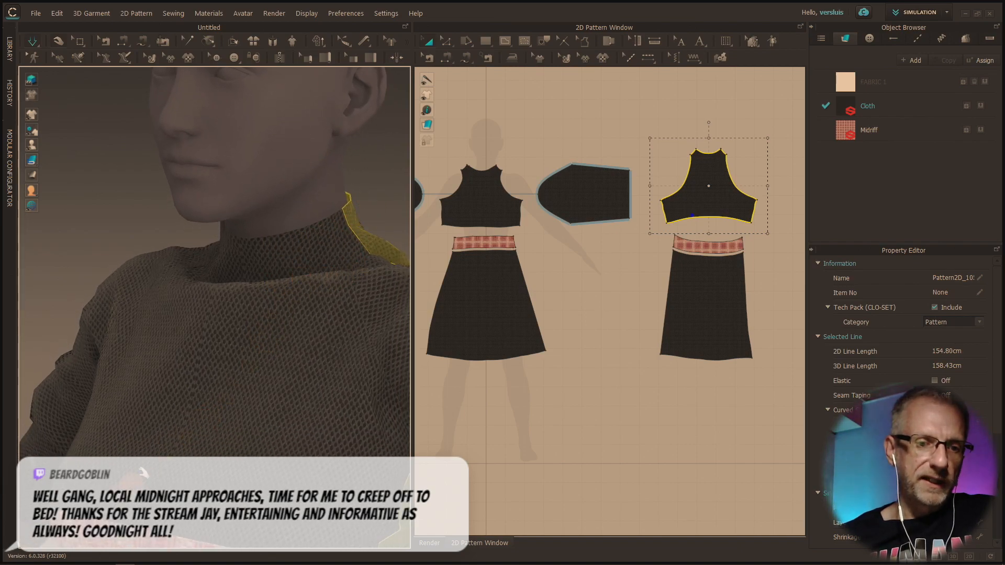
right_drag(233, 252, 335, 283)
Draw a long, narrow rectangular pattern piece above the front bodice in the 2D pattern, with an outline length of about 97 cm
scroll(505, 364, up, 3)
middle_drag(504, 363, 590, 404)
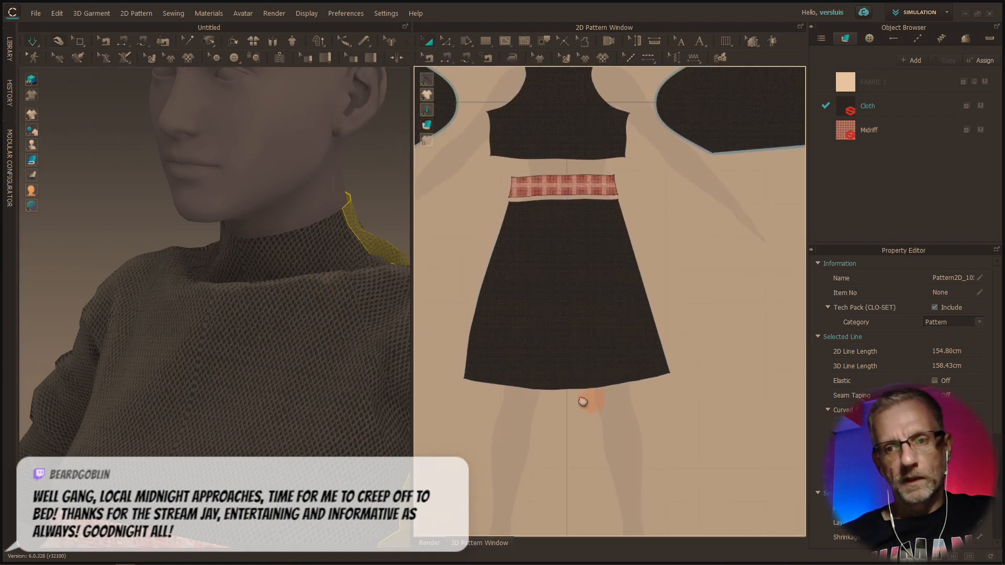
scroll(519, 382, down, 5)
scroll(594, 394, up, 3)
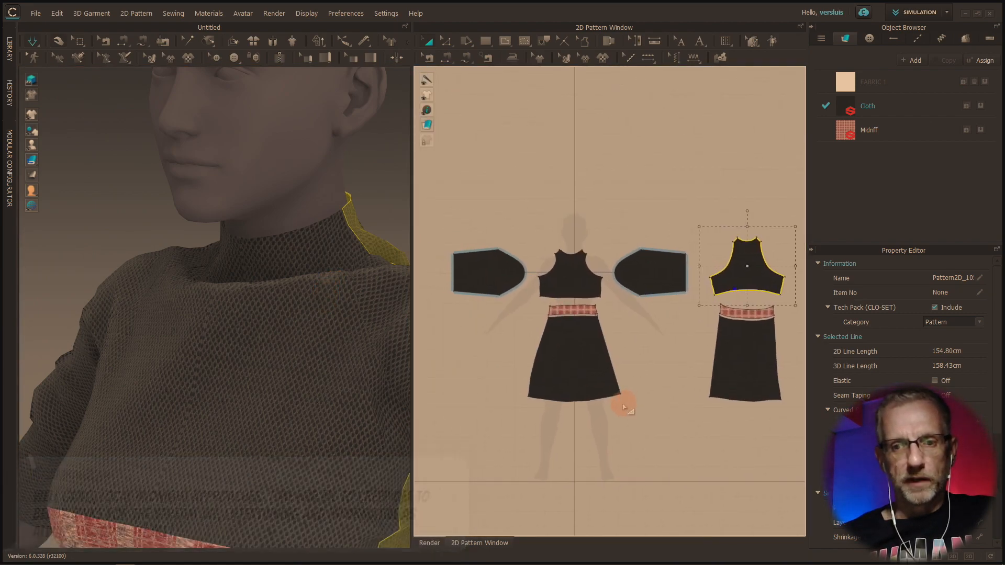
middle_drag(595, 347, 649, 417)
scroll(649, 418, up, 3)
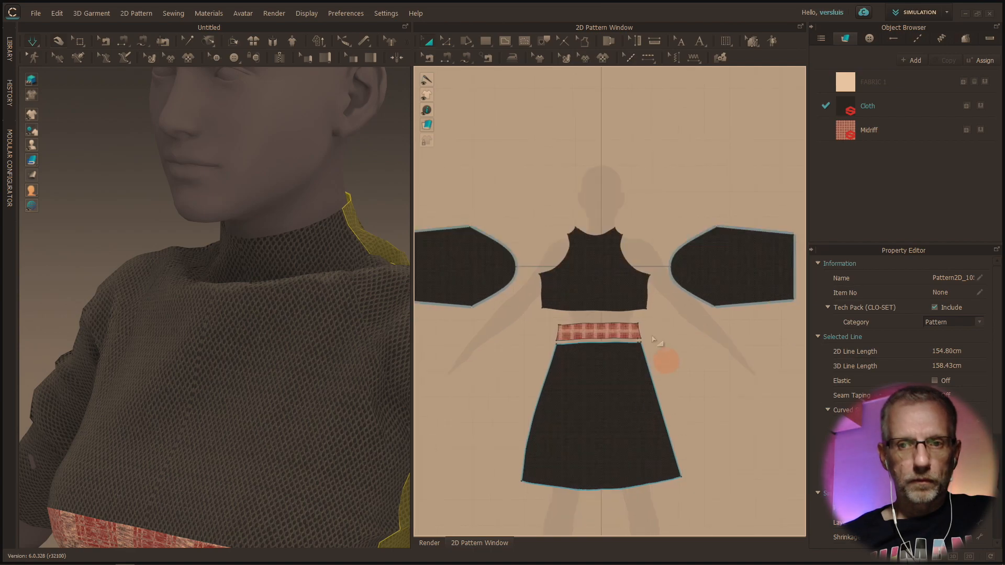
click(488, 41)
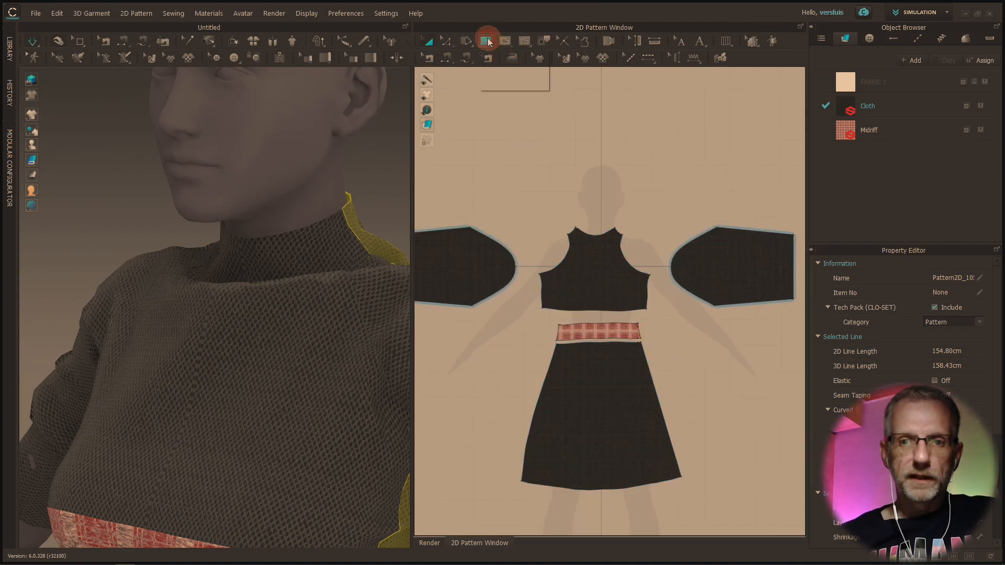
click(504, 70)
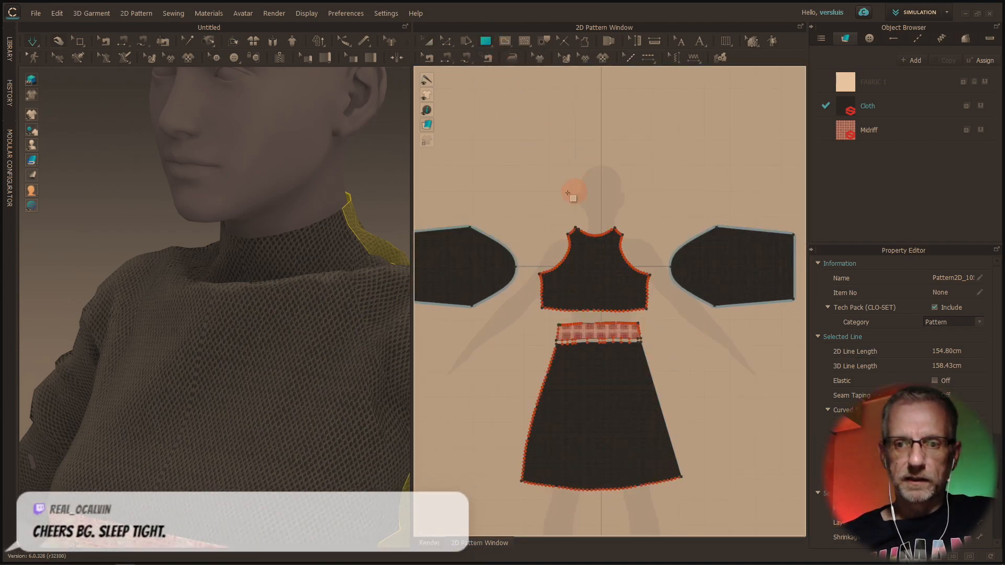
drag(544, 194, 655, 207)
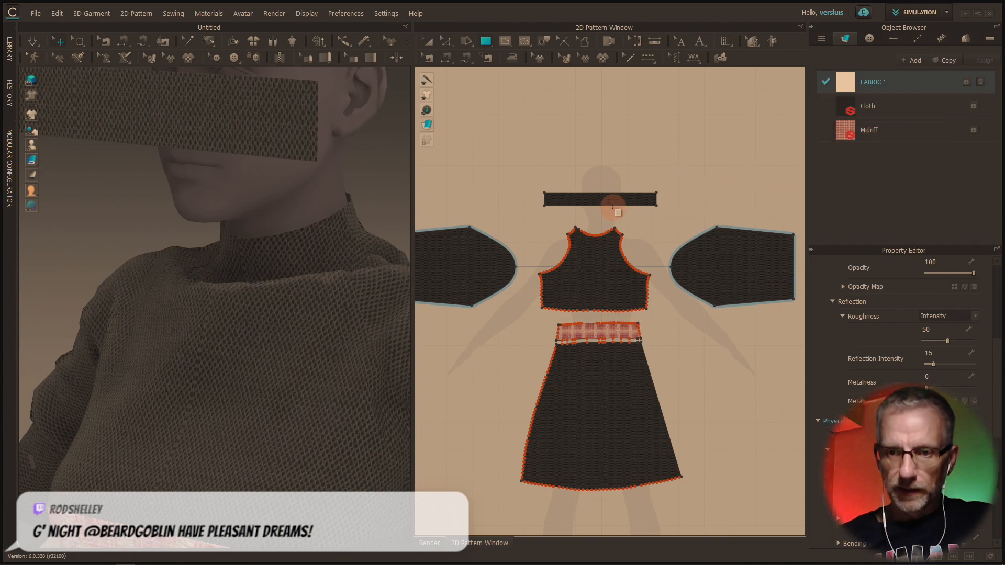
Select the new rectangular strip above the front bodice and assign FABRIC 1 to it
click(428, 40)
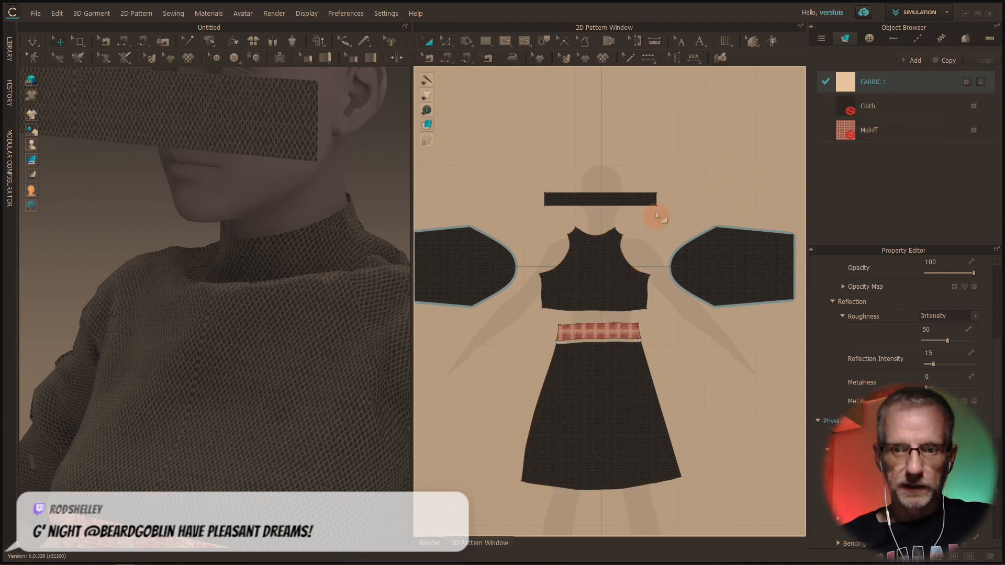
click(647, 201)
click(906, 82)
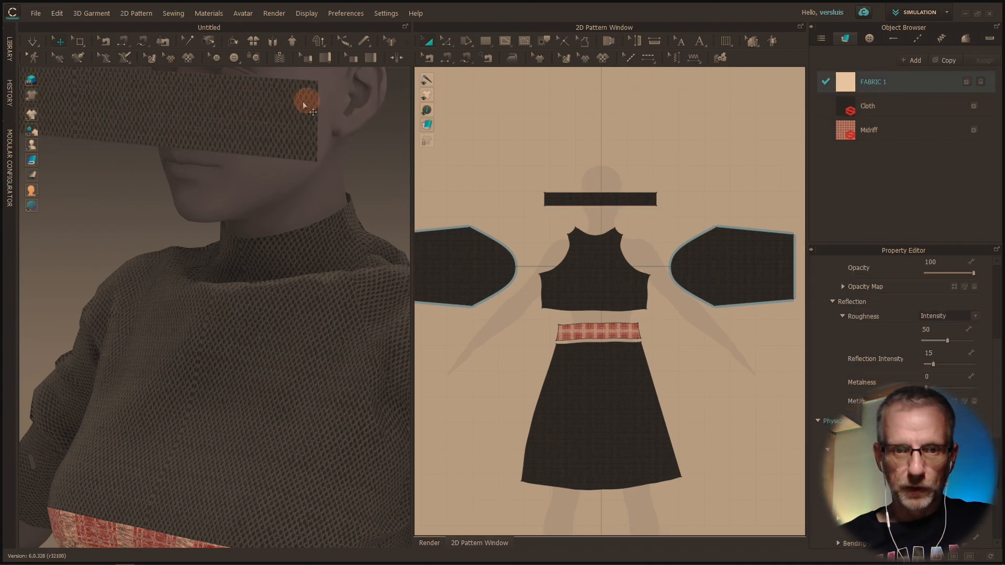
click(615, 201)
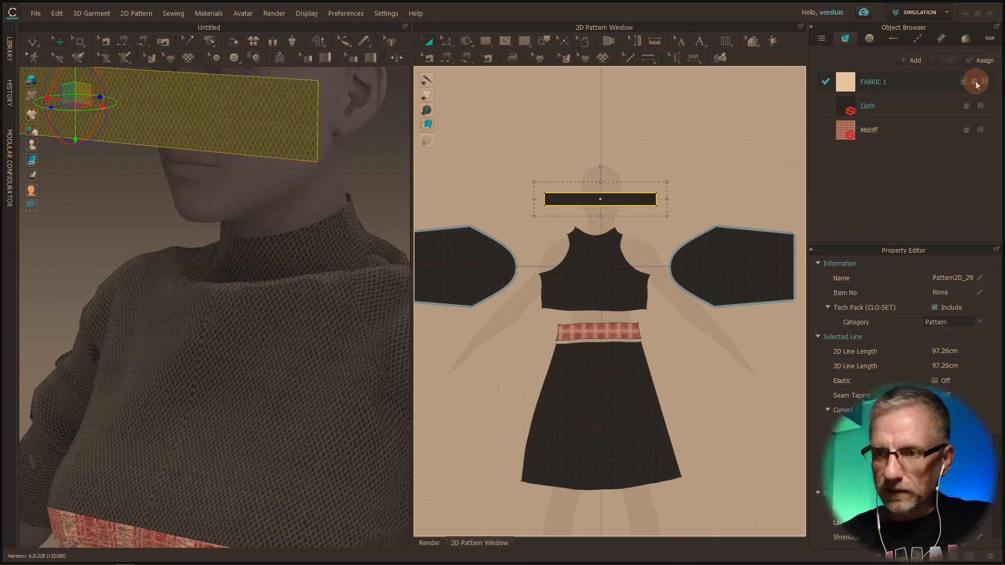
click(982, 83)
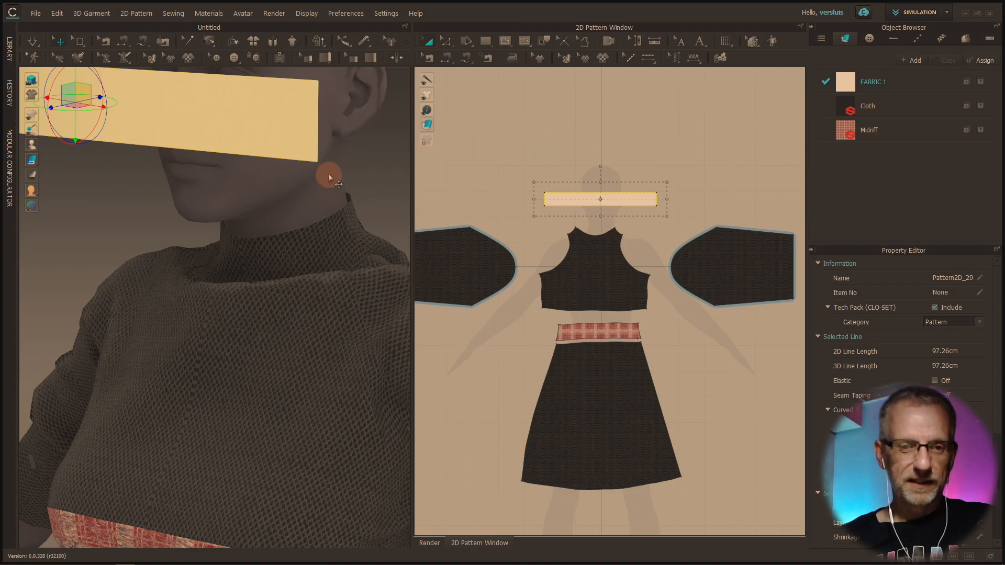
Move the rectangular strip from in front of the avatar's face to behind the neck and flip its normal
scroll(330, 174, up, 2)
scroll(330, 174, down, 6)
right_drag(327, 178, 307, 181)
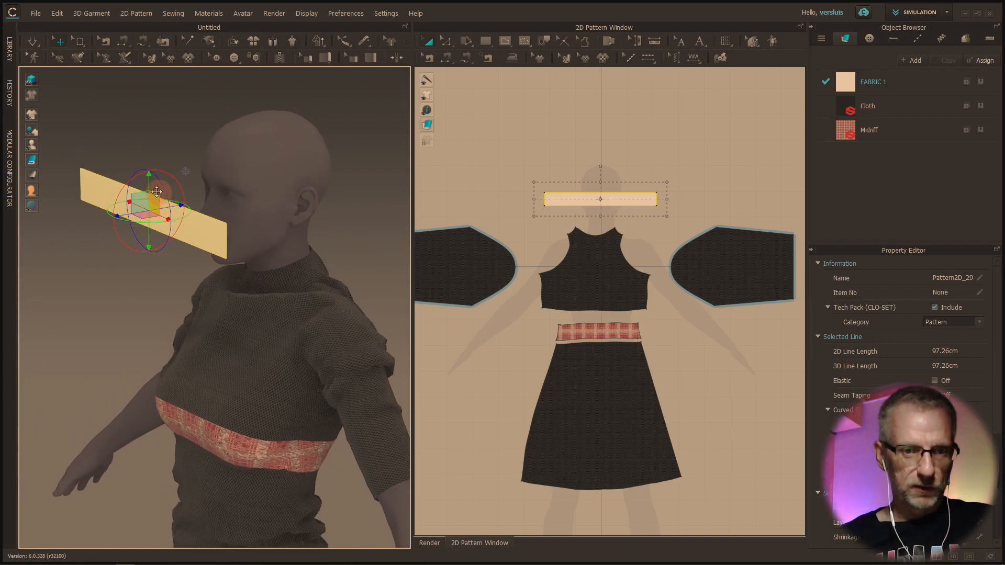
drag(148, 187, 231, 260)
right_drag(231, 260, 262, 225)
drag(285, 236, 273, 237)
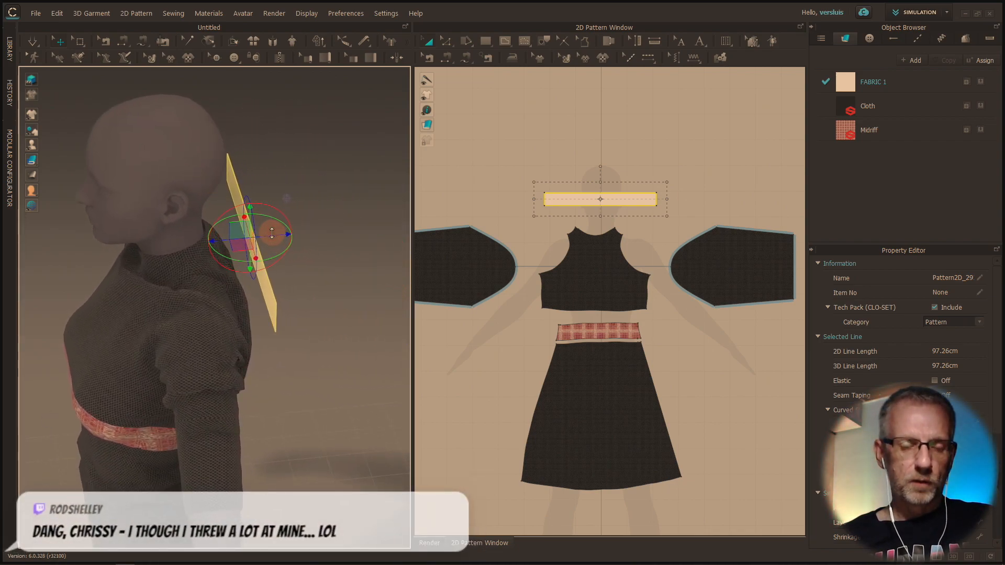
right_drag(240, 283, 205, 260)
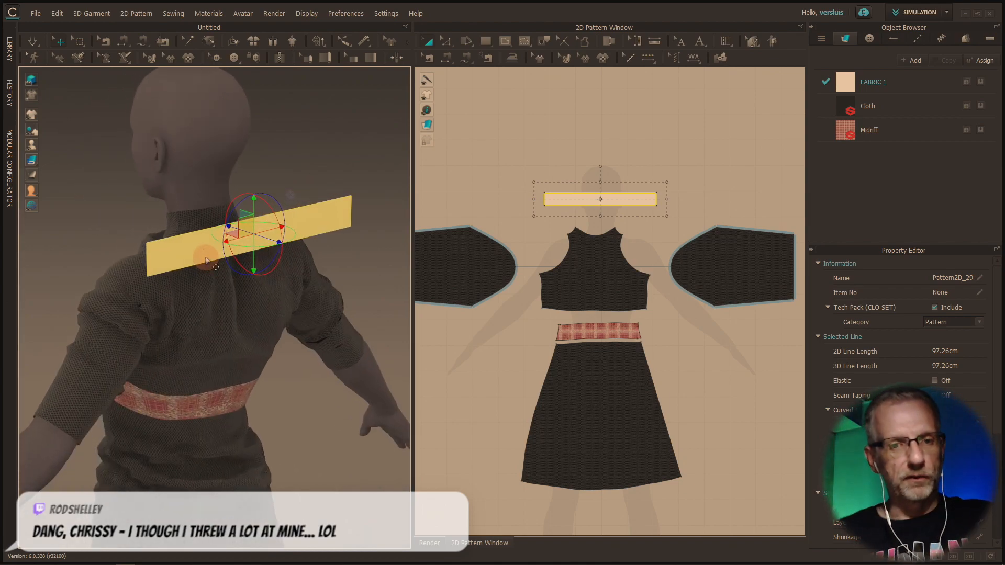
right_click(204, 253)
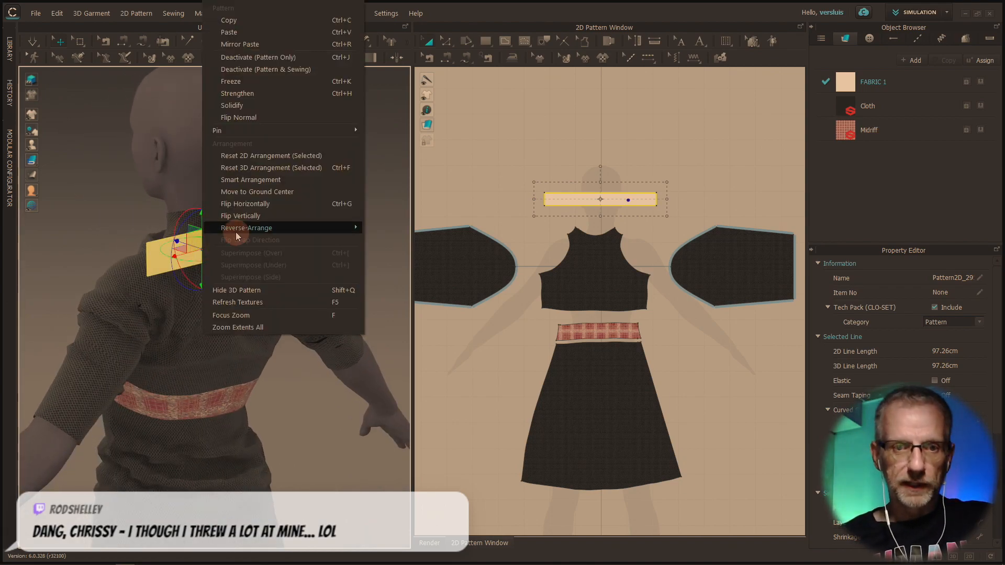
click(282, 116)
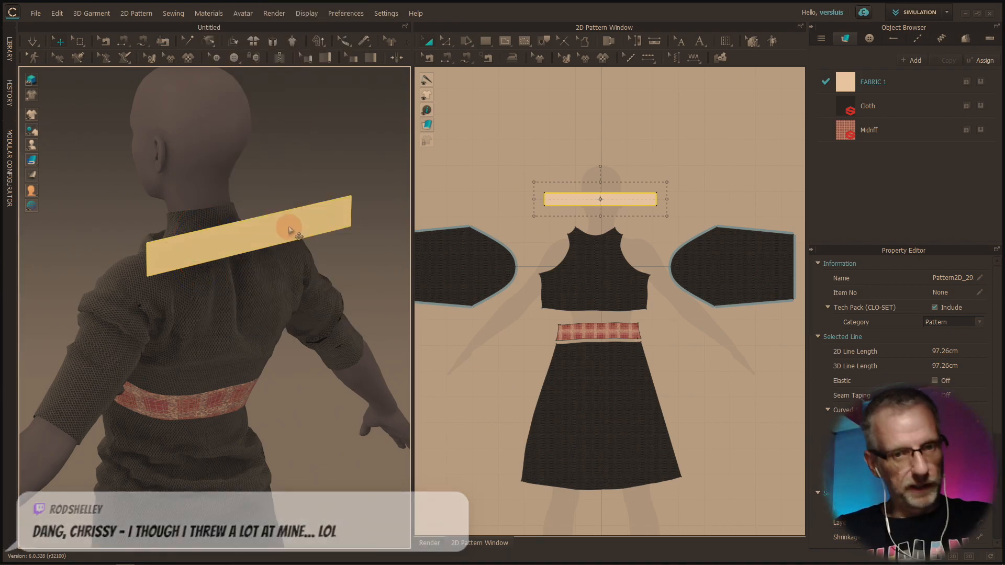
Shift the strip closer to the back of the collar, raise it, and rotate it about the vertical axis
right_drag(290, 230, 265, 231)
click(219, 217)
mouse_move(234, 215)
mouse_down()
mouse_move(195, 211)
mouse_move(221, 210)
mouse_up()
right_drag(221, 210, 198, 191)
drag(199, 191, 203, 145)
mouse_move(236, 186)
right_down()
mouse_move(285, 195)
mouse_move(248, 195)
right_up()
drag(224, 169, 220, 192)
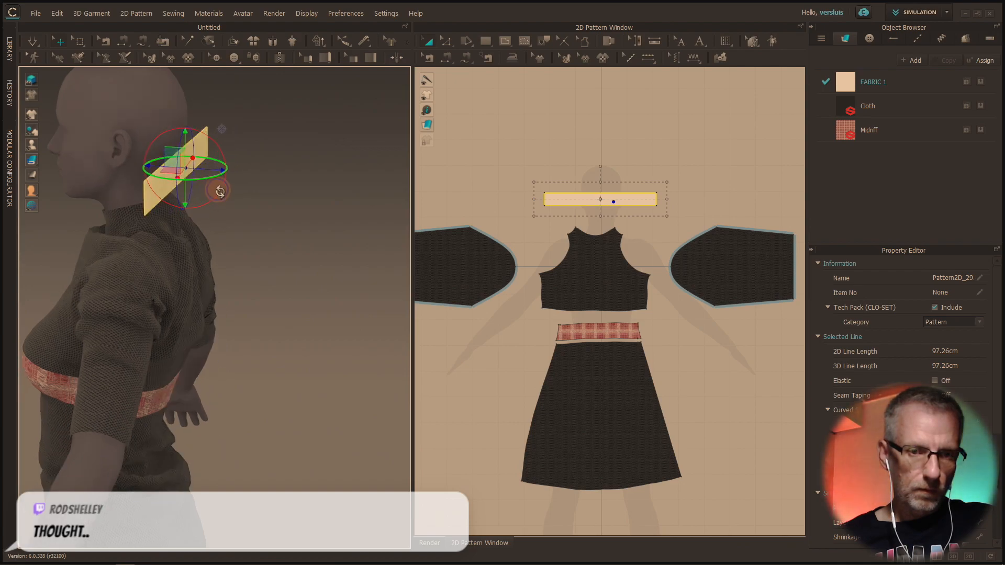
right_drag(220, 192, 262, 202)
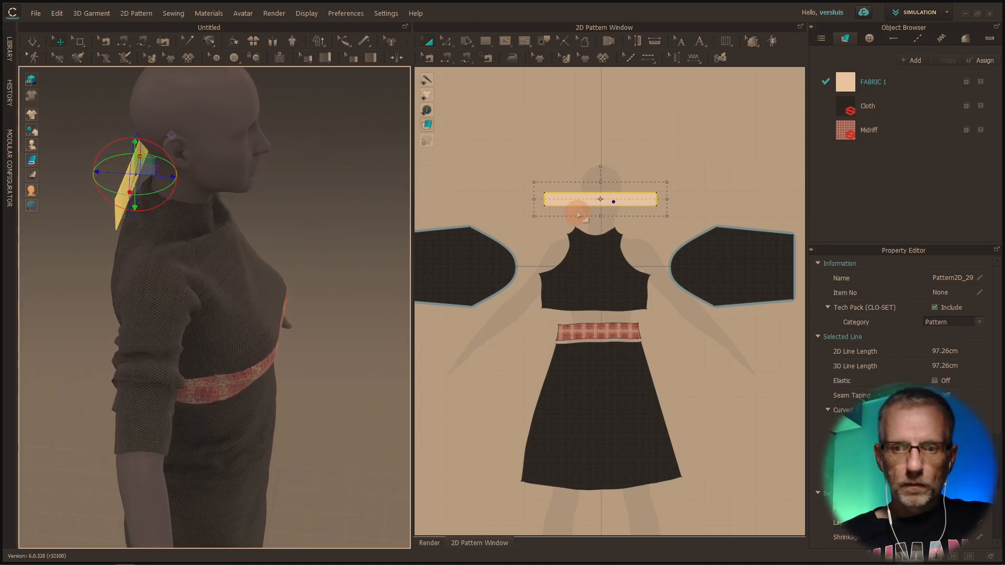
scroll(614, 206, up, 5)
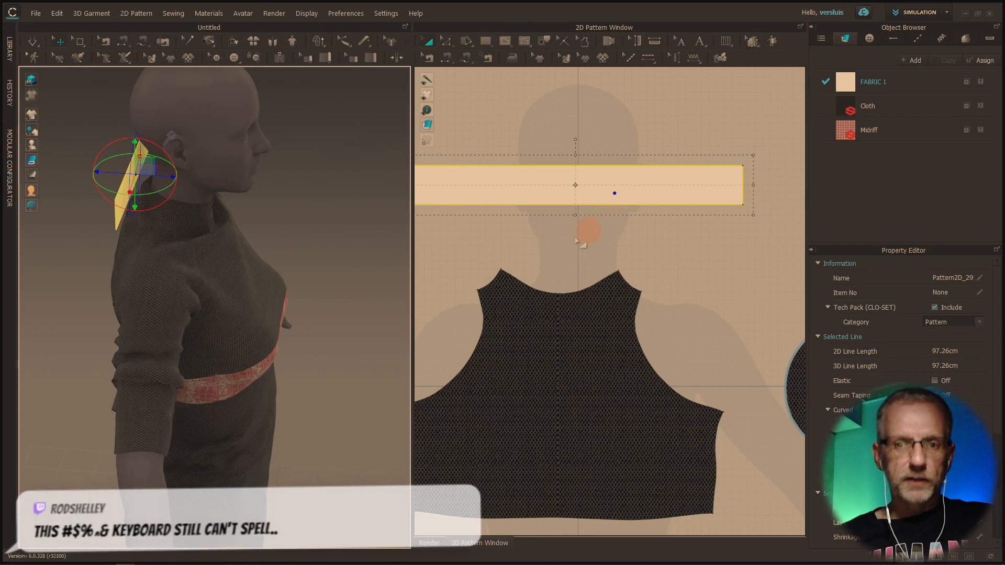
scroll(578, 241, down, 2)
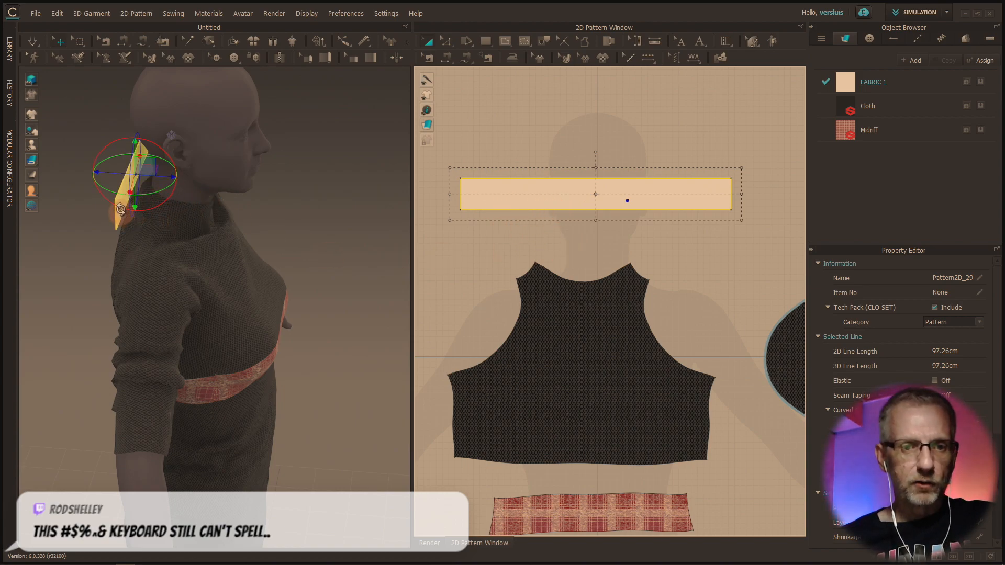
click(447, 57)
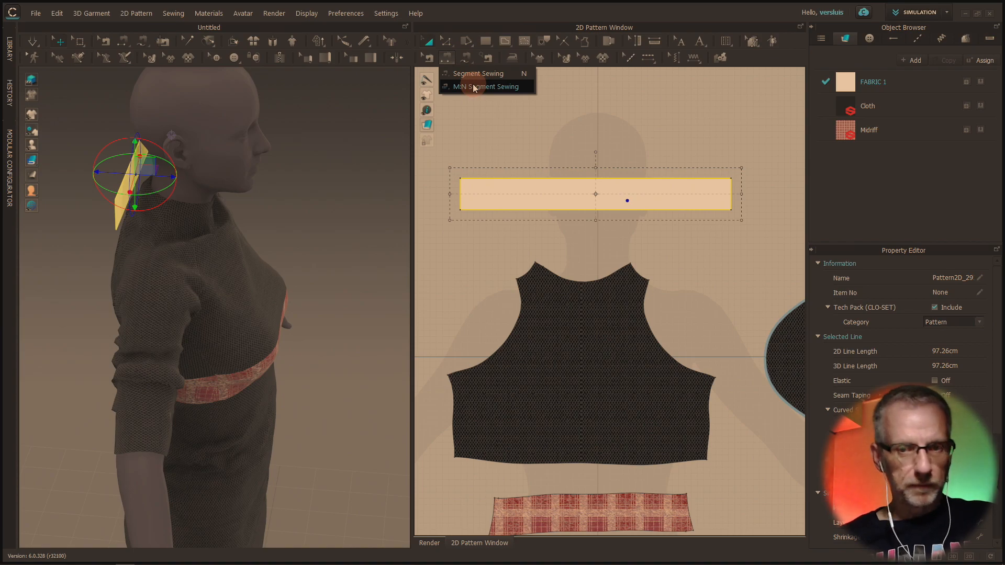
click(472, 86)
right_drag(264, 194, 393, 193)
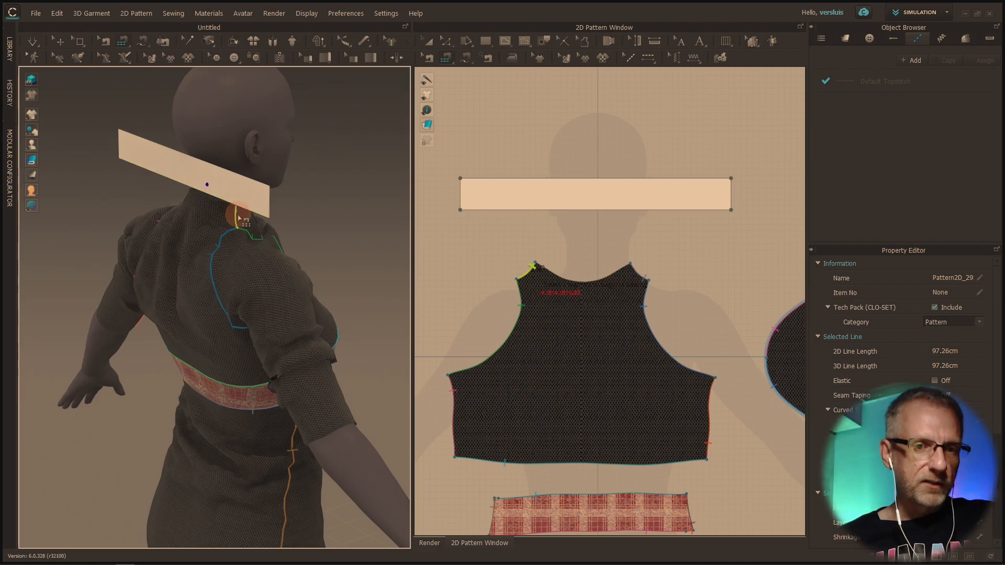
right_drag(265, 229, 211, 218)
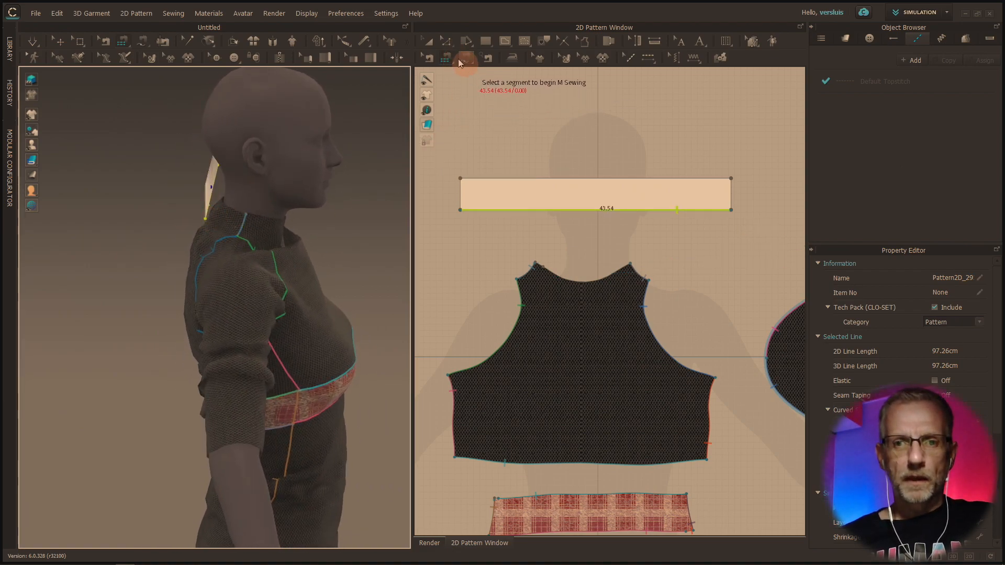
Split the strip's lower edge into two equal segments with Uniform Split
key(a)
click(615, 210)
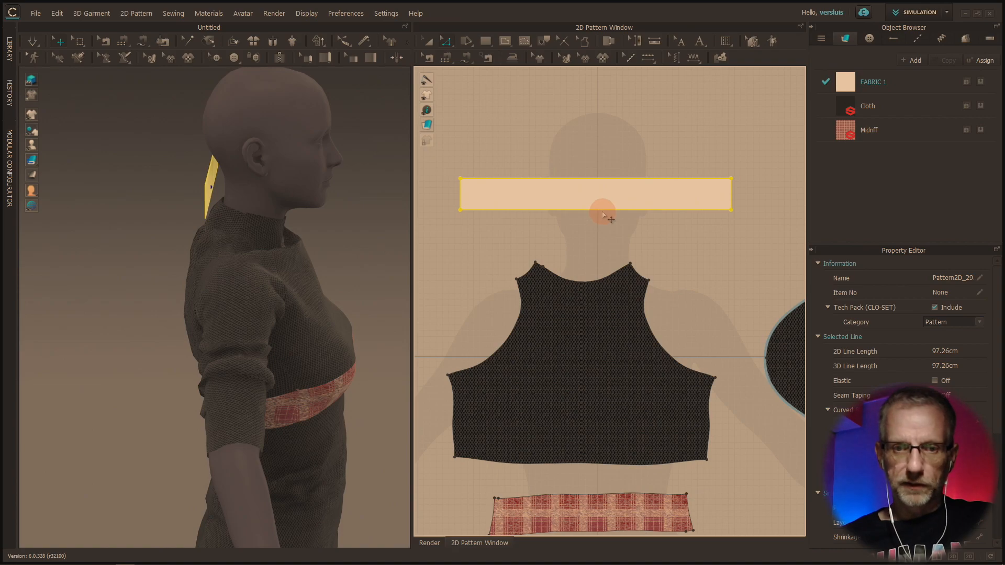
right_click(603, 213)
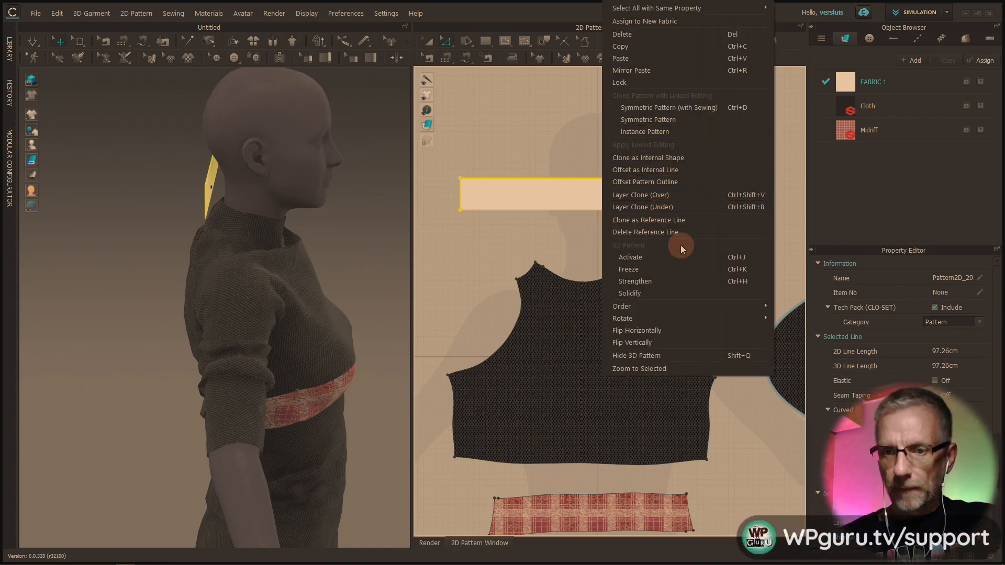
click(690, 206)
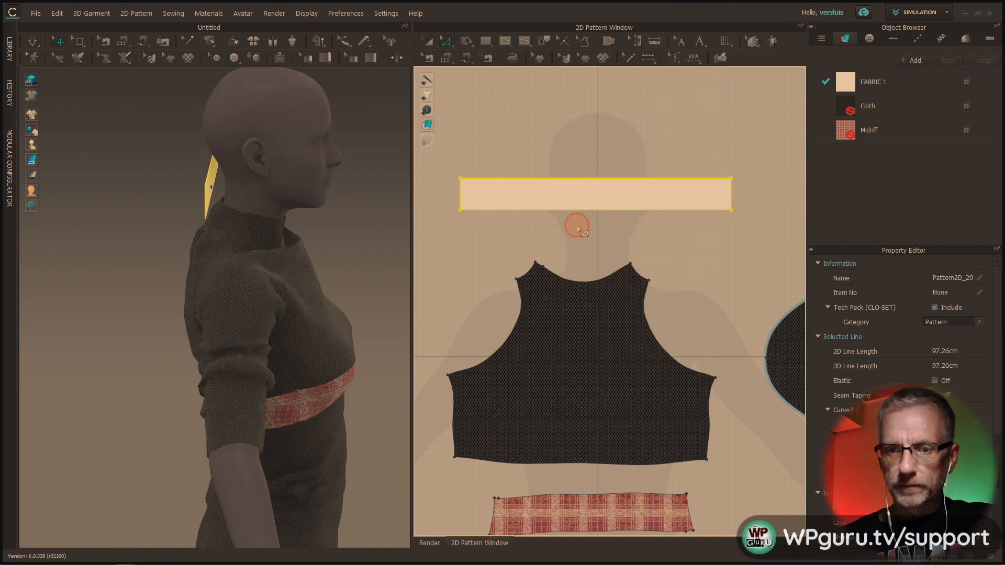
click(589, 211)
right_click(589, 212)
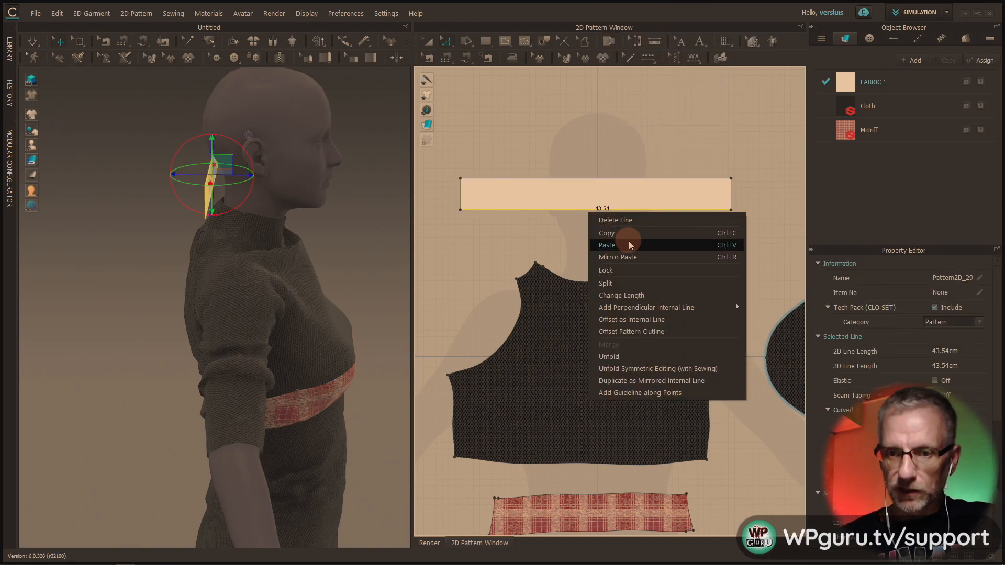
click(631, 287)
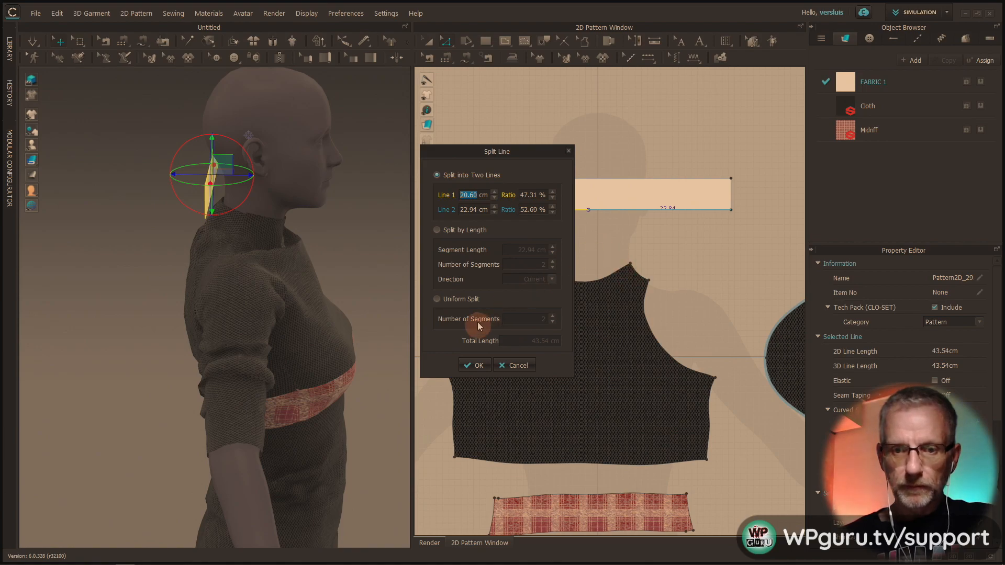
click(438, 300)
click(478, 366)
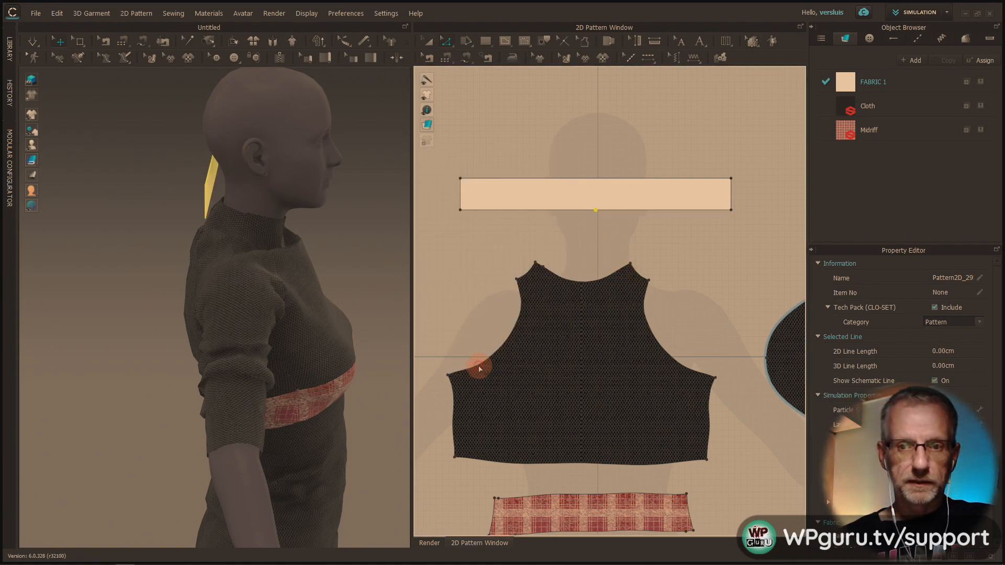
Try to sew half of the strip's lower edge to the bodice neckline with Segment Sewing, and undo the edge split
mouse_move(223, 242)
right_down()
mouse_move(262, 281)
mouse_move(322, 229)
mouse_move(193, 218)
mouse_move(241, 246)
right_up()
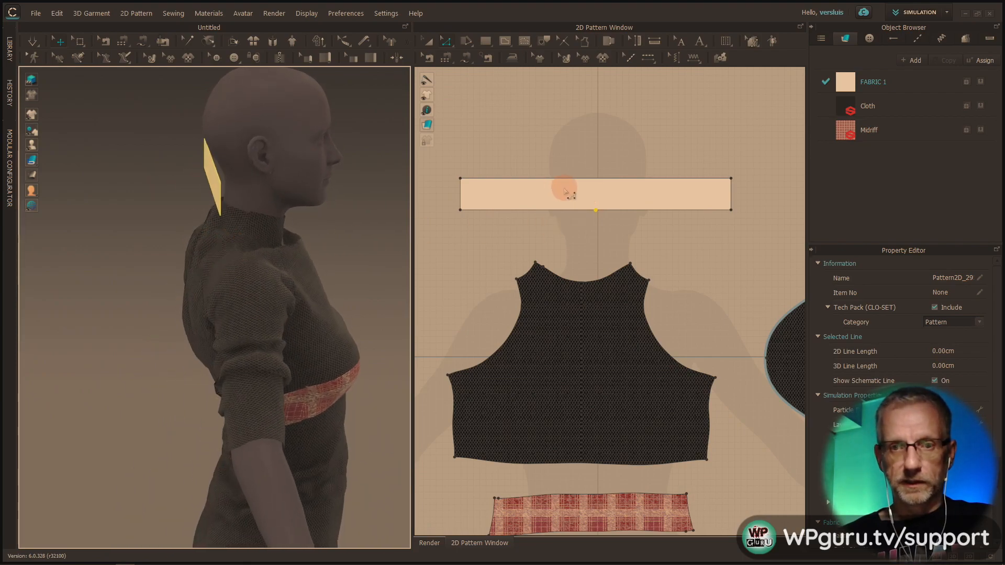
right_drag(256, 210, 247, 198)
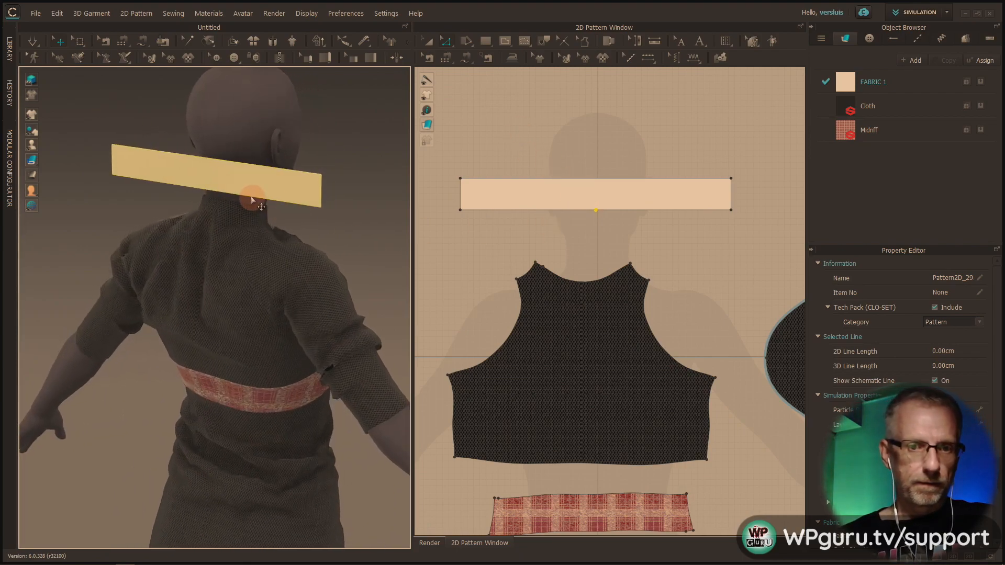
click(228, 198)
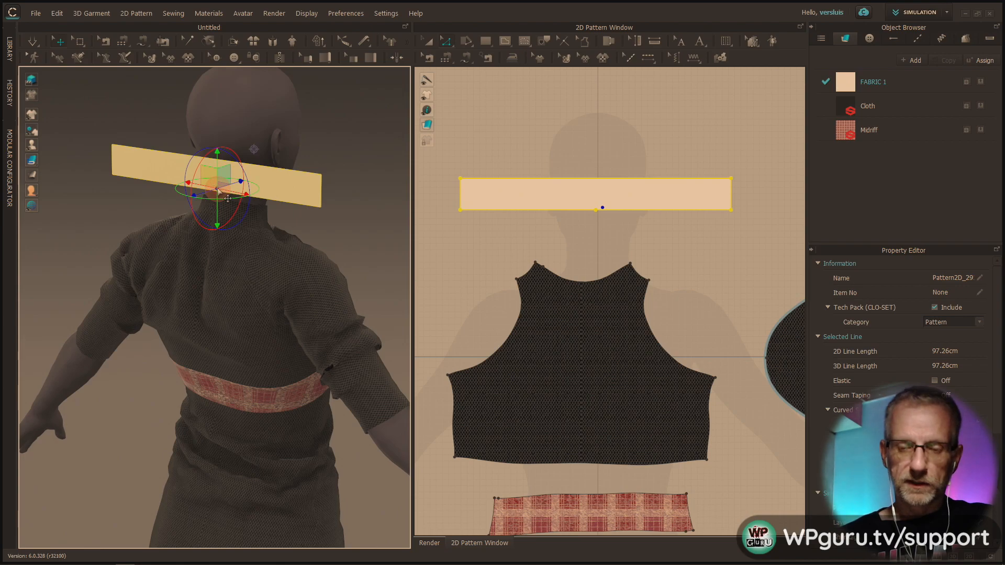
click(445, 60)
click(461, 71)
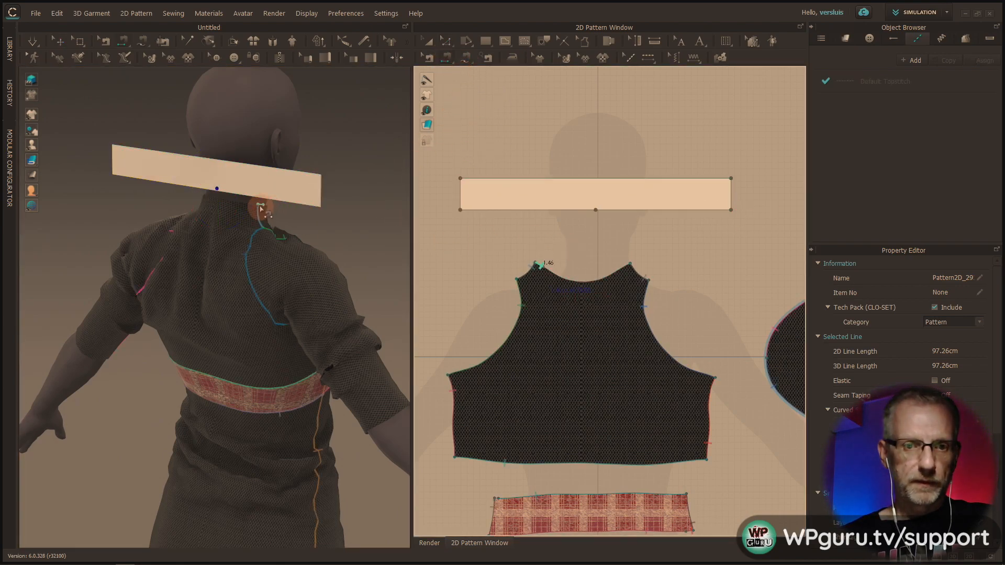
right_drag(276, 213, 107, 217)
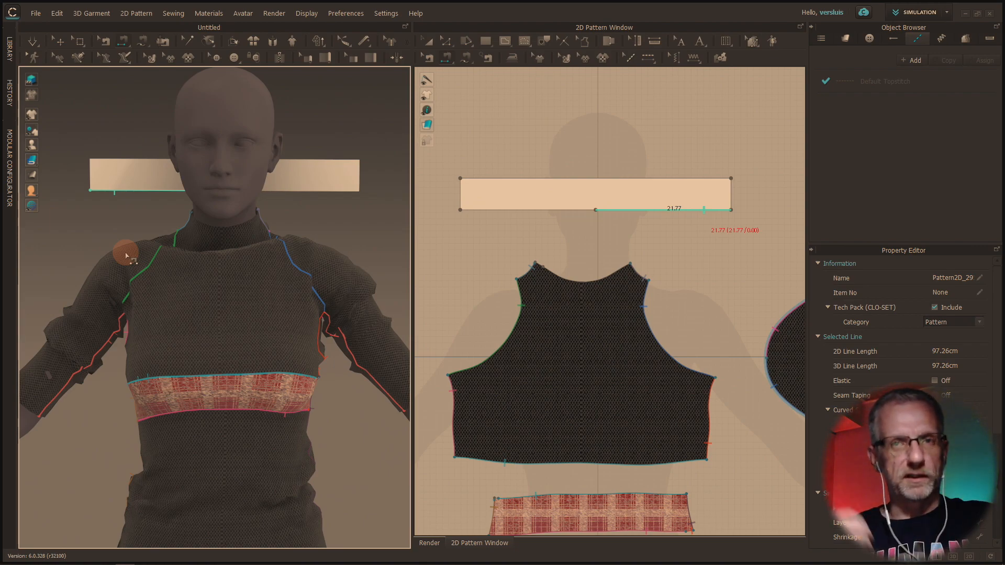
mouse_move(128, 227)
right_down()
mouse_move(192, 251)
mouse_move(128, 226)
mouse_move(137, 227)
right_up()
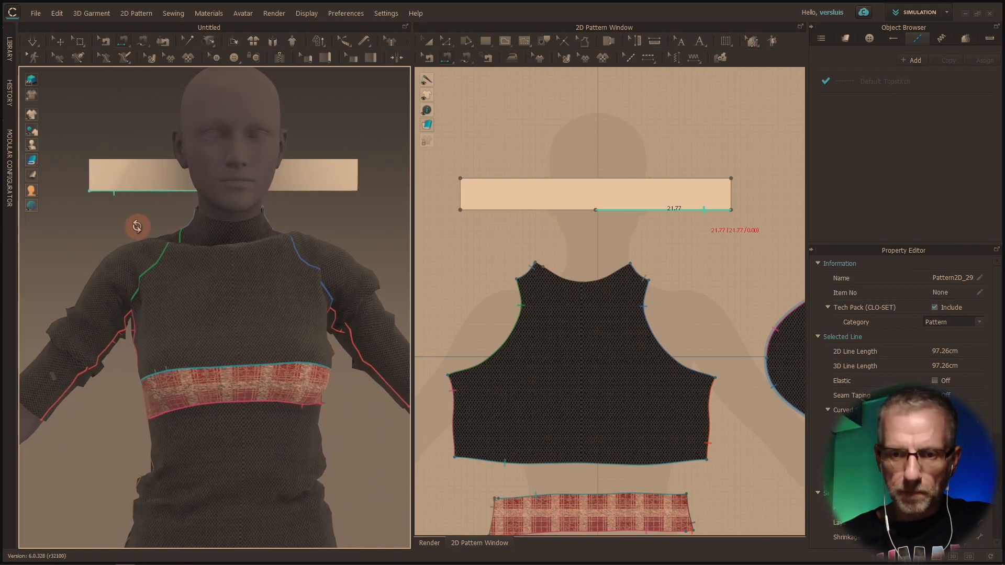
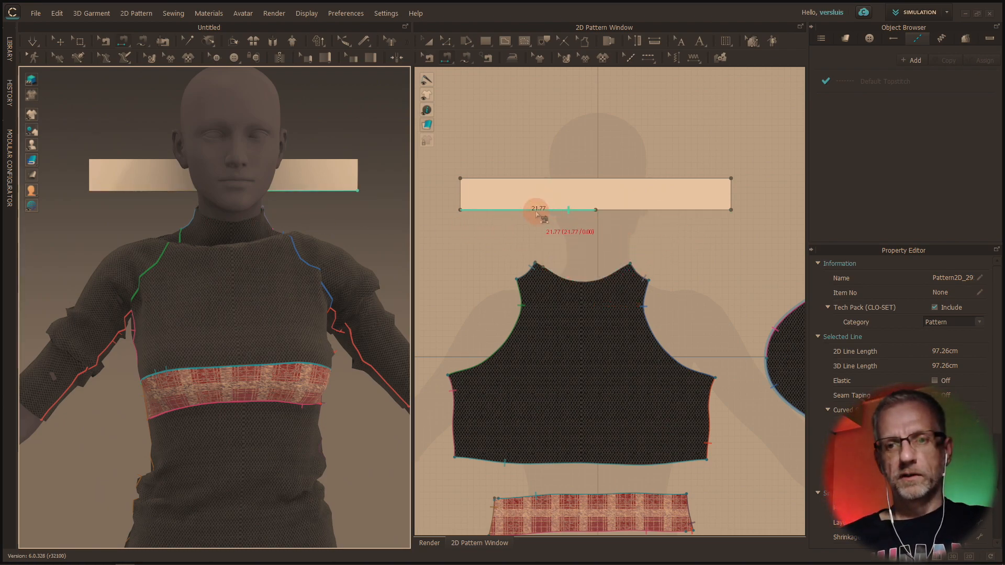
key(ctrl+z)
key(ctrl+z)
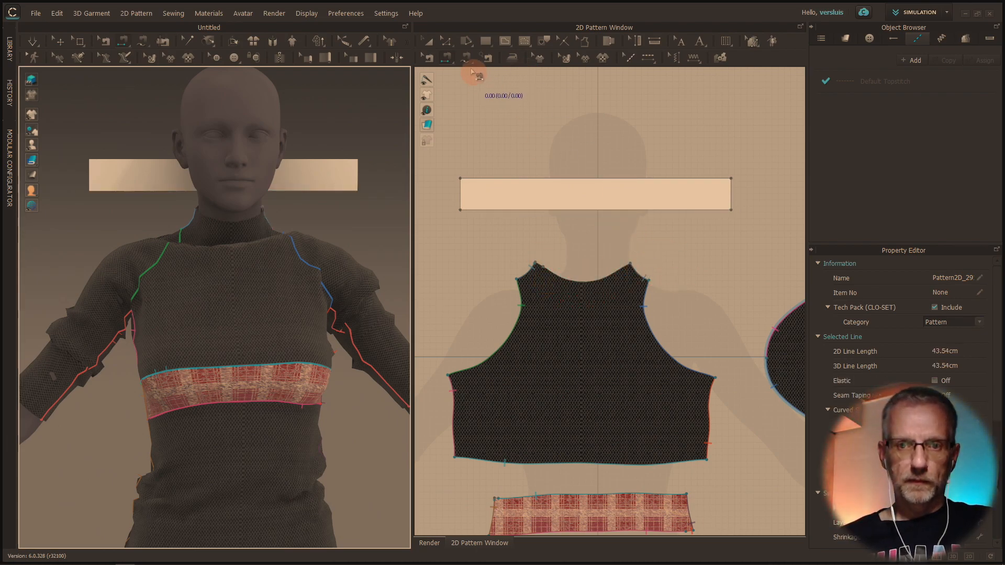
Examine the front bodice's neckline edge up close in the 2D pattern and check the collar in 3D
key(n)
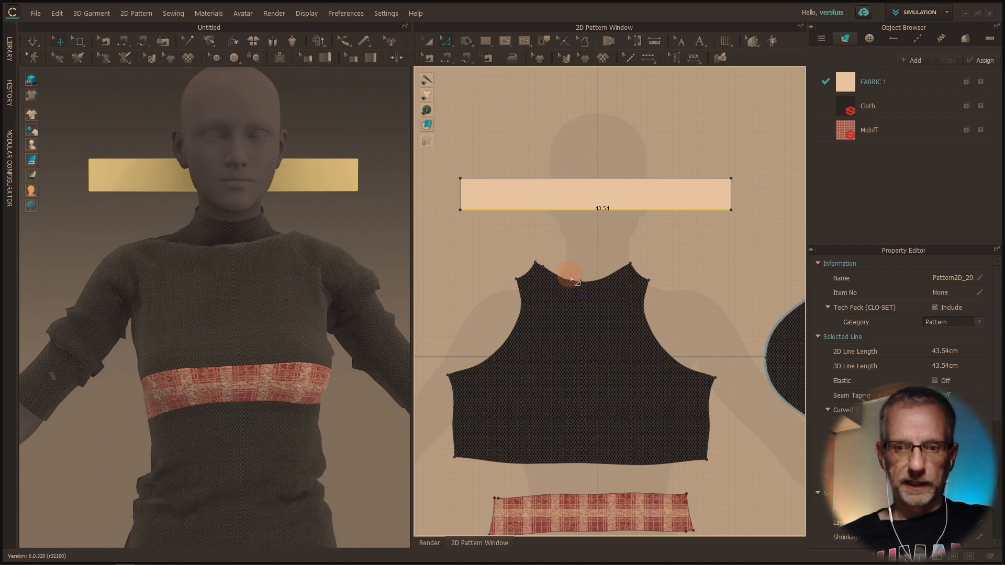
click(589, 286)
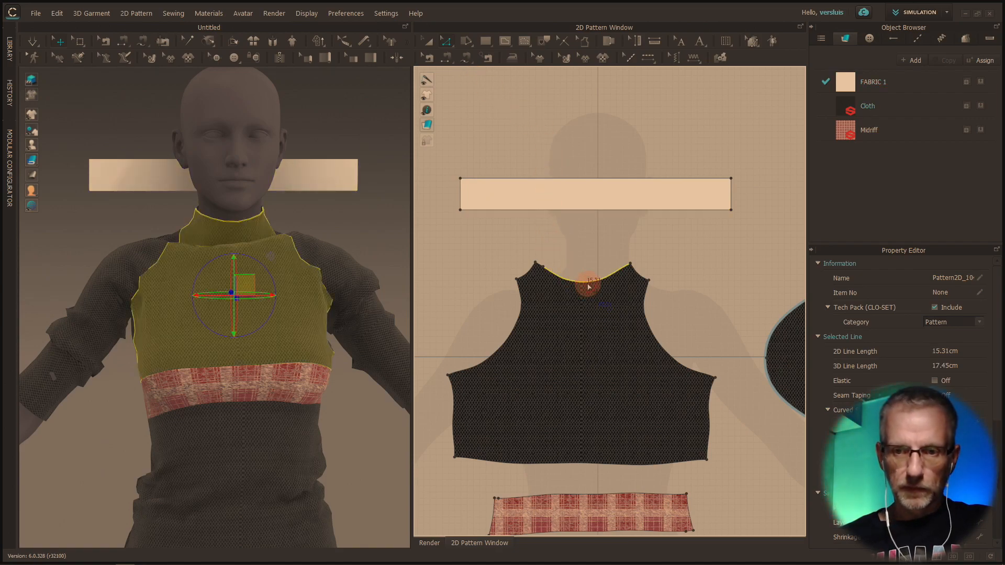
scroll(552, 263, up, 5)
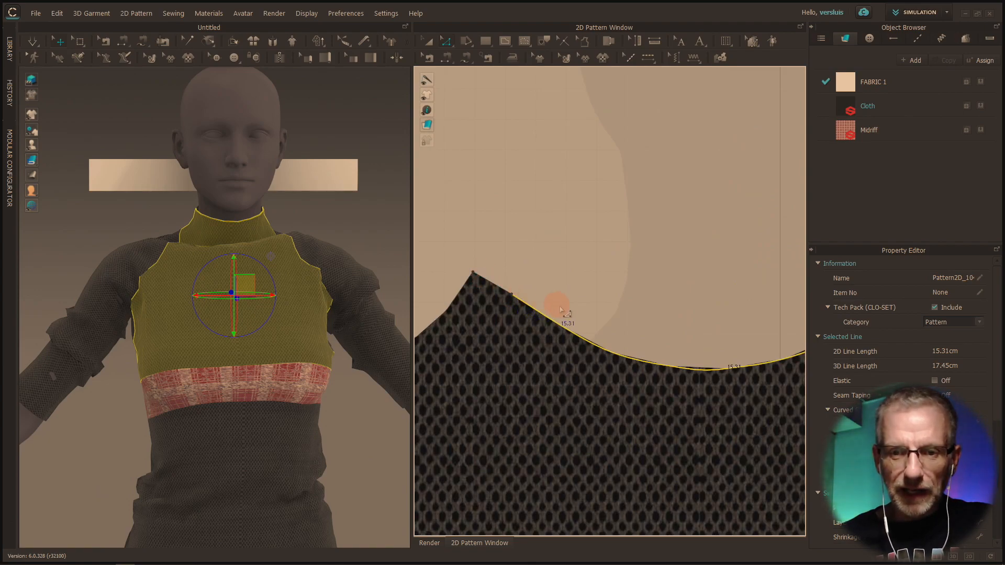
scroll(576, 303, down, 5)
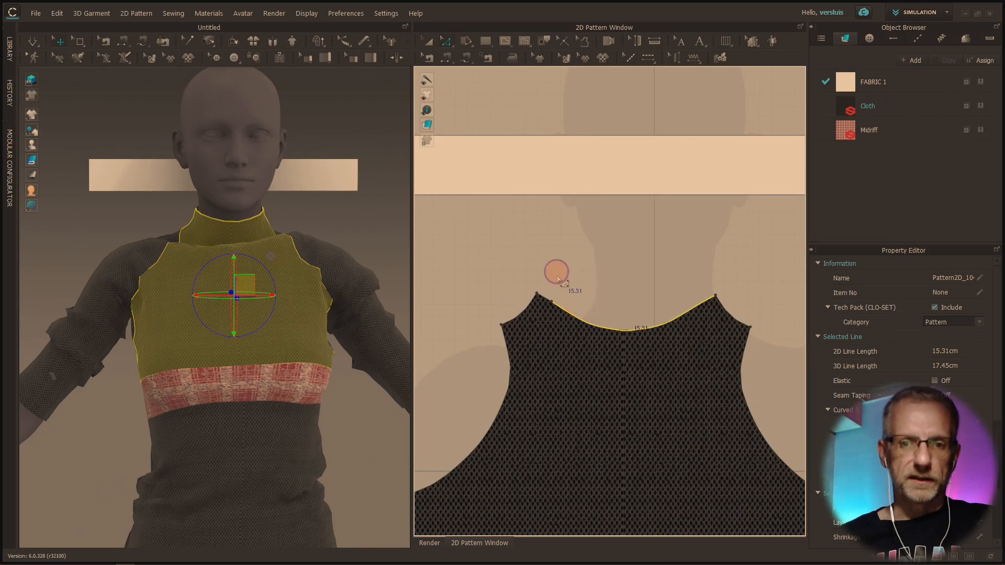
right_click(586, 290)
right_drag(378, 222, 399, 226)
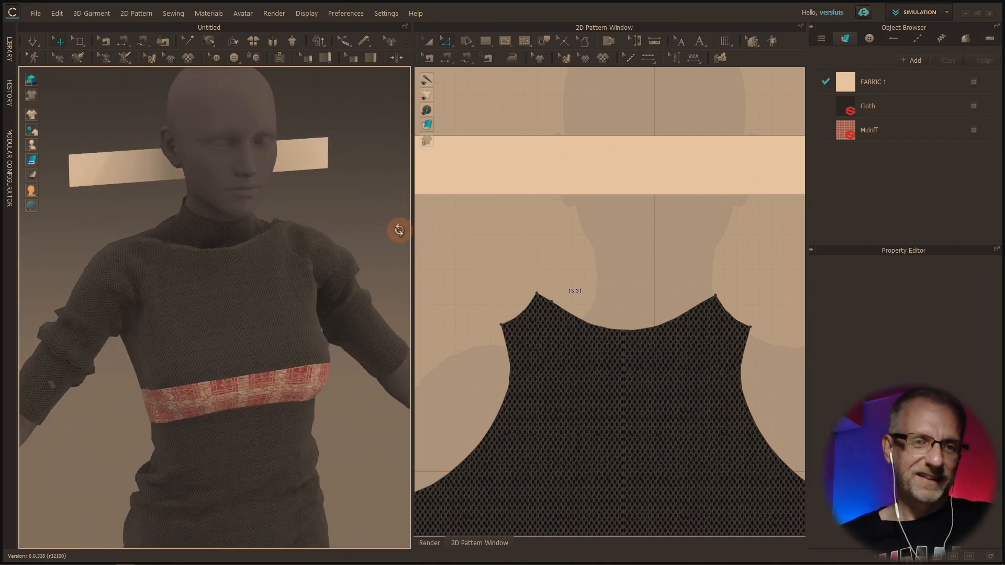
Try to mark the dress's neckline edge as one side of an M:N Free Sewing seam, and abandon the selection
click(467, 57)
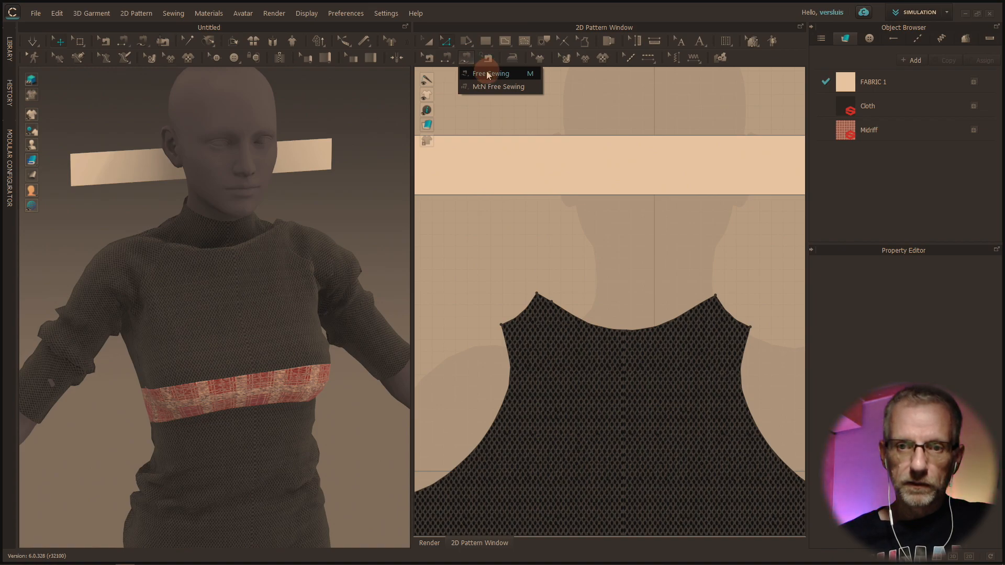
click(488, 74)
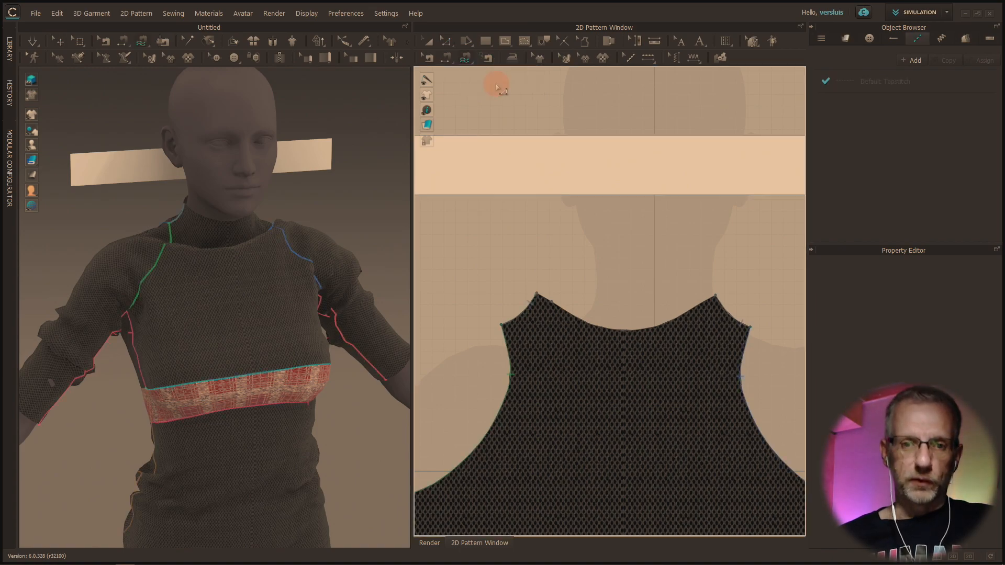
mouse_move(332, 180)
right_down()
mouse_move(422, 197)
mouse_move(536, 194)
mouse_move(536, 182)
mouse_move(400, 186)
mouse_move(326, 172)
right_up()
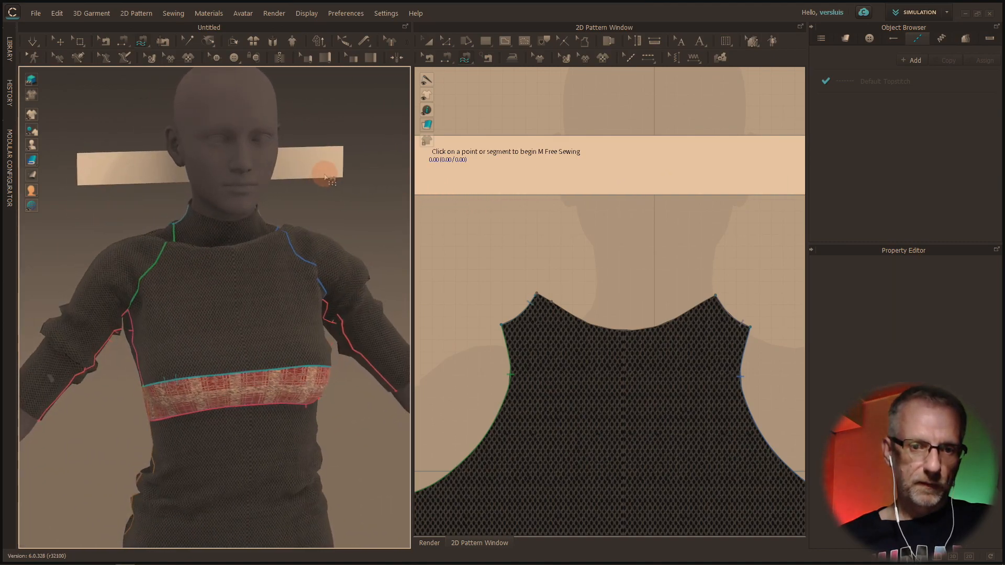
click(229, 229)
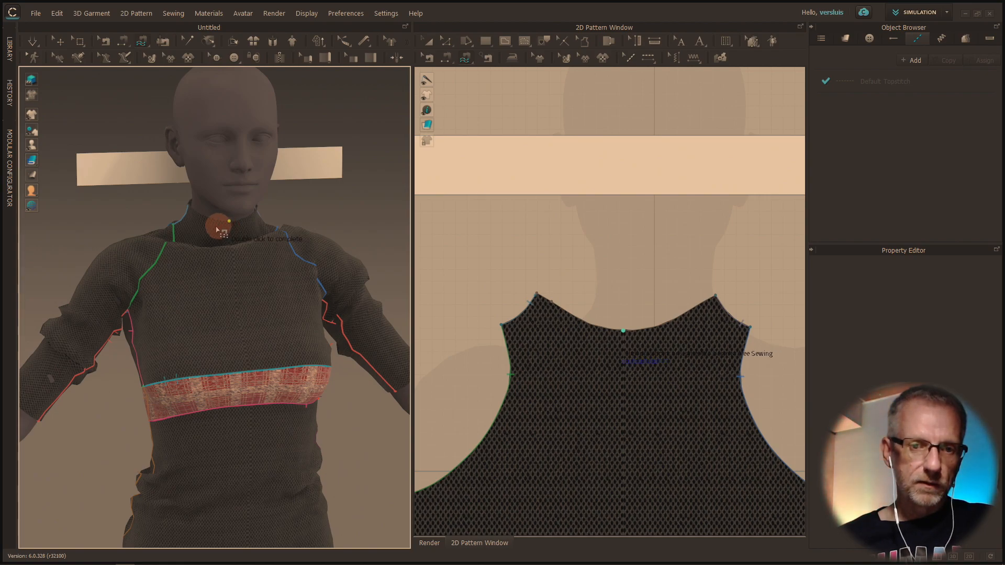
click(179, 214)
right_drag(181, 216, 238, 252)
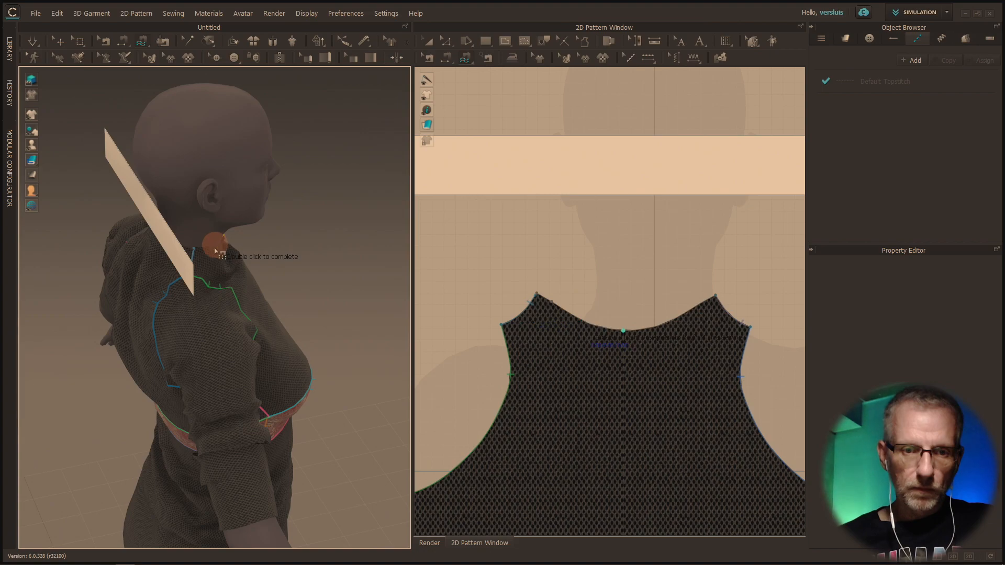
right_drag(166, 244, 287, 246)
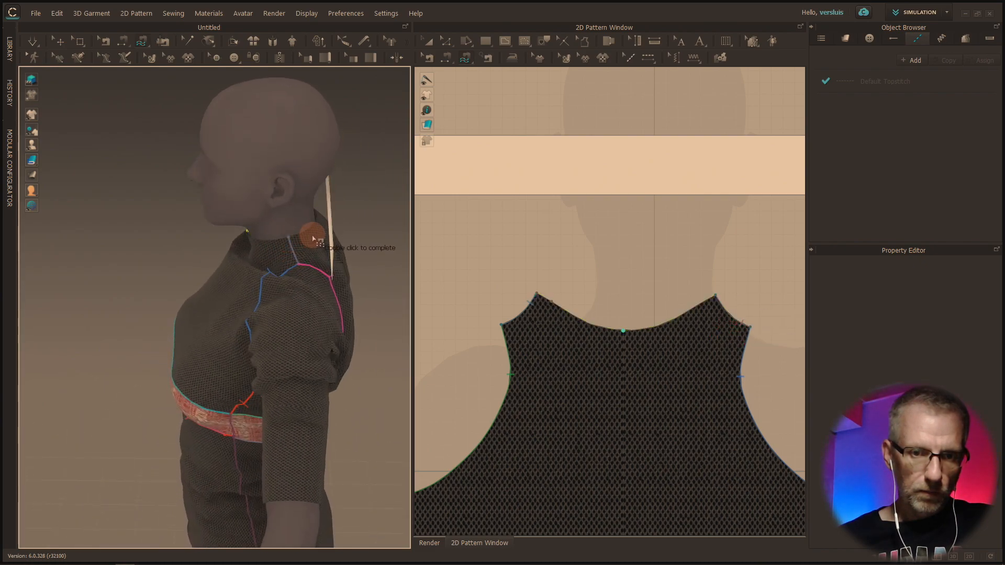
right_drag(299, 240, 348, 218)
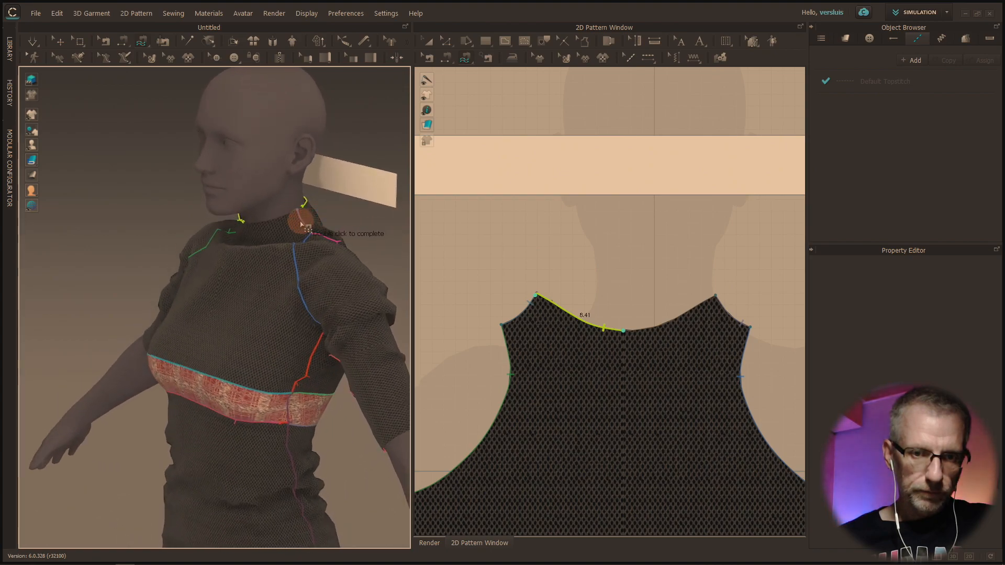
right_drag(274, 217, 321, 220)
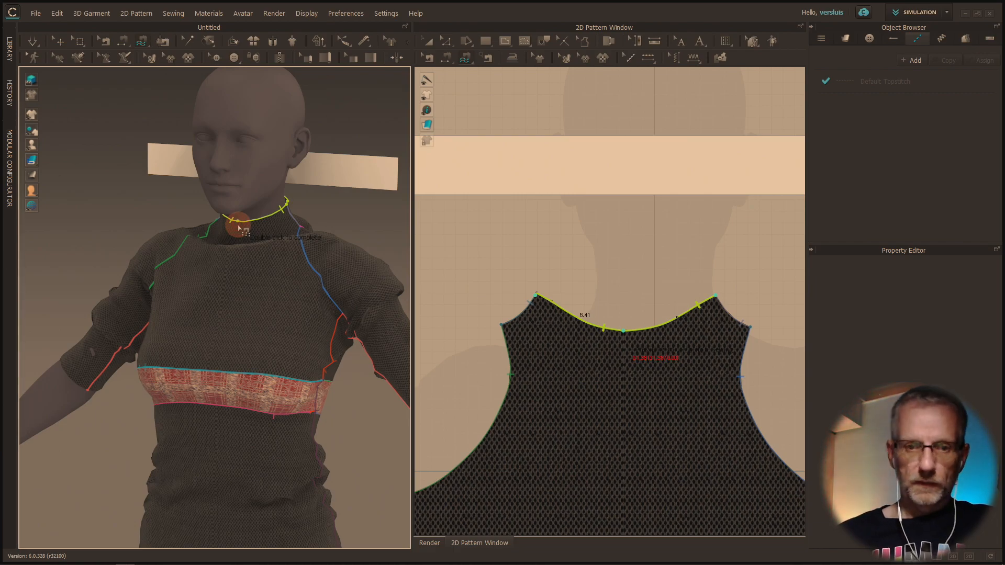
key(Escape)
Try starting the M:N Free Sewing from the strip's full lower edge, and leave the sewing tool
right_drag(227, 212, 472, 224)
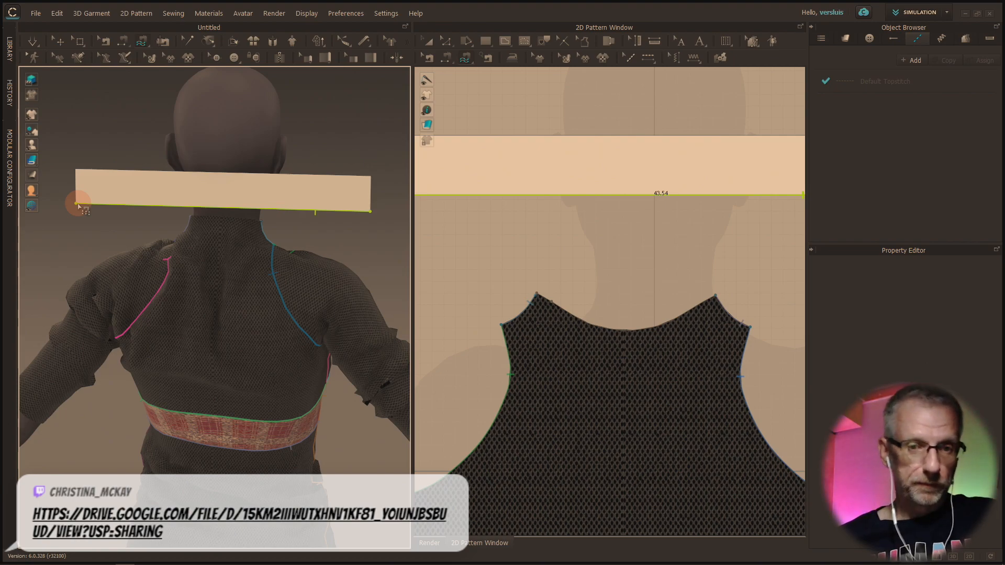
click(78, 206)
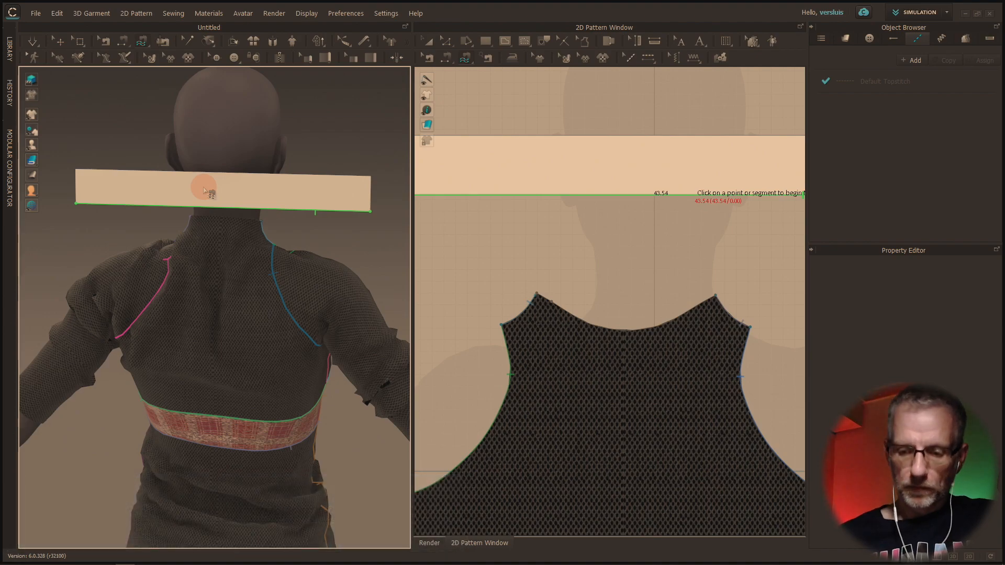
right_drag(263, 209, 173, 233)
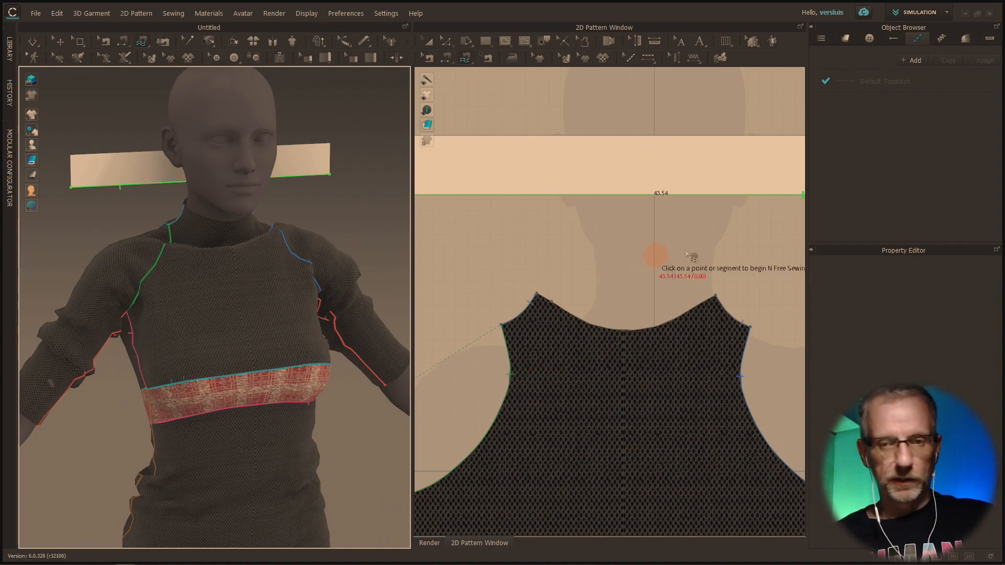
click(434, 43)
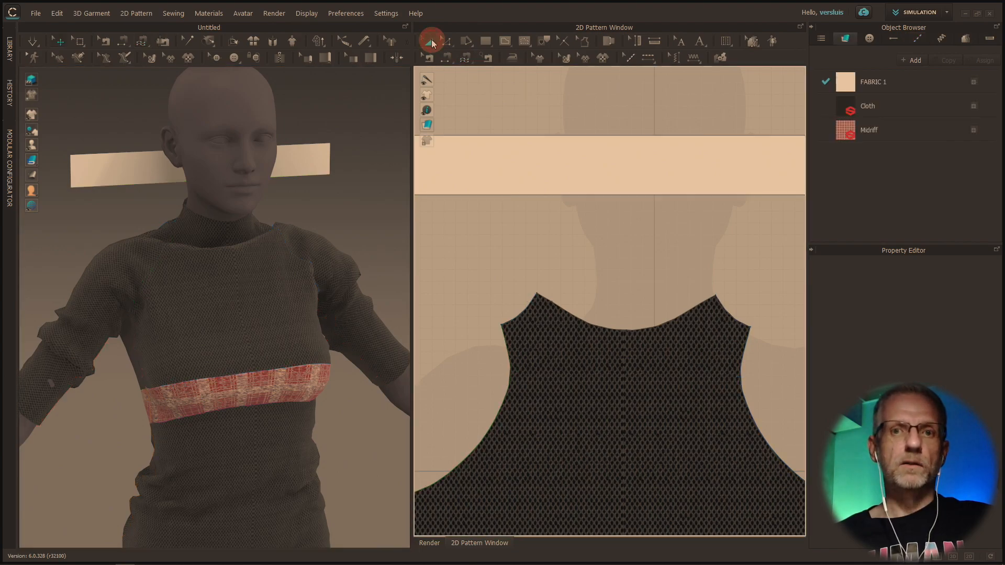
Delete the rectangular collar strip from the garment
click(572, 169)
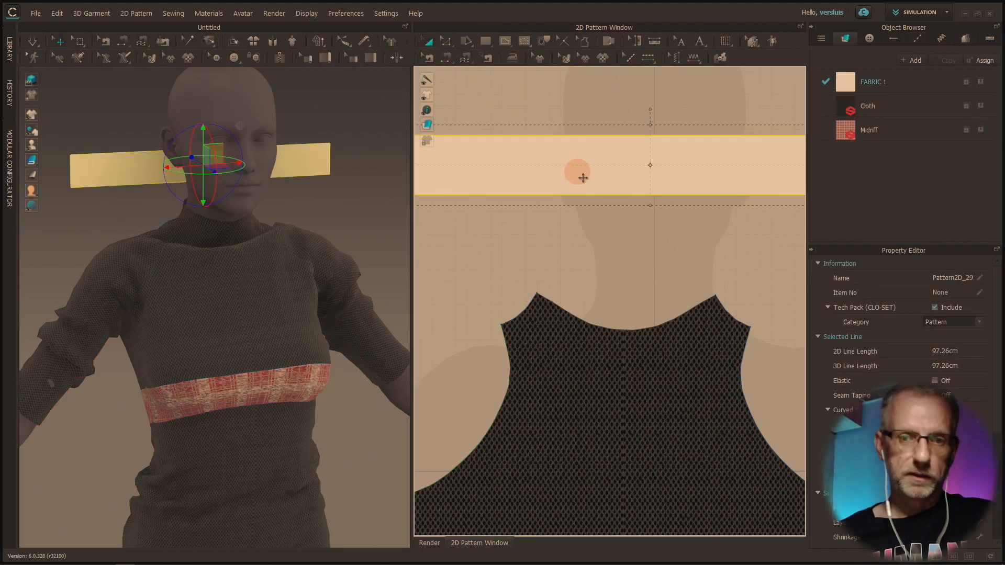
click(546, 231)
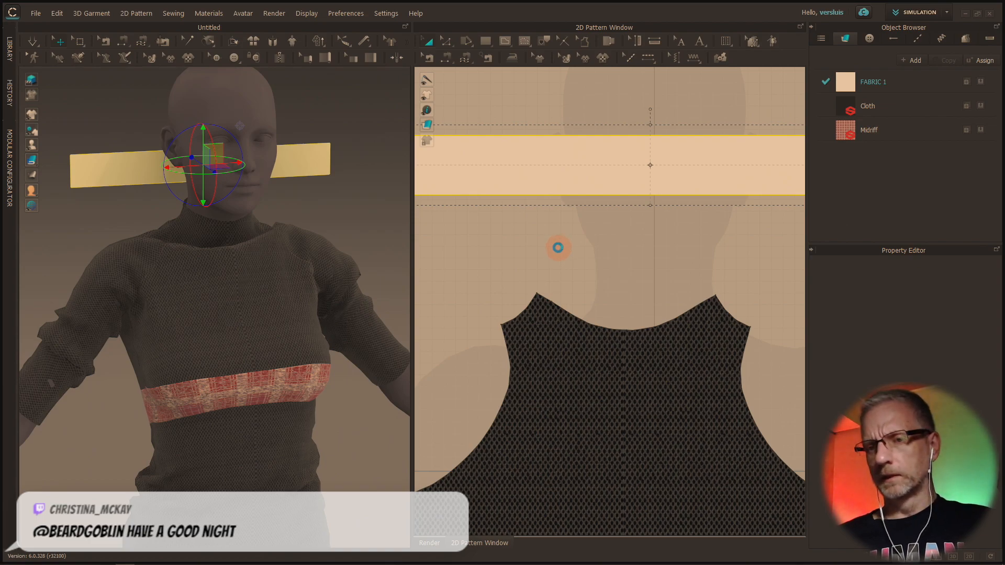
key(Delete)
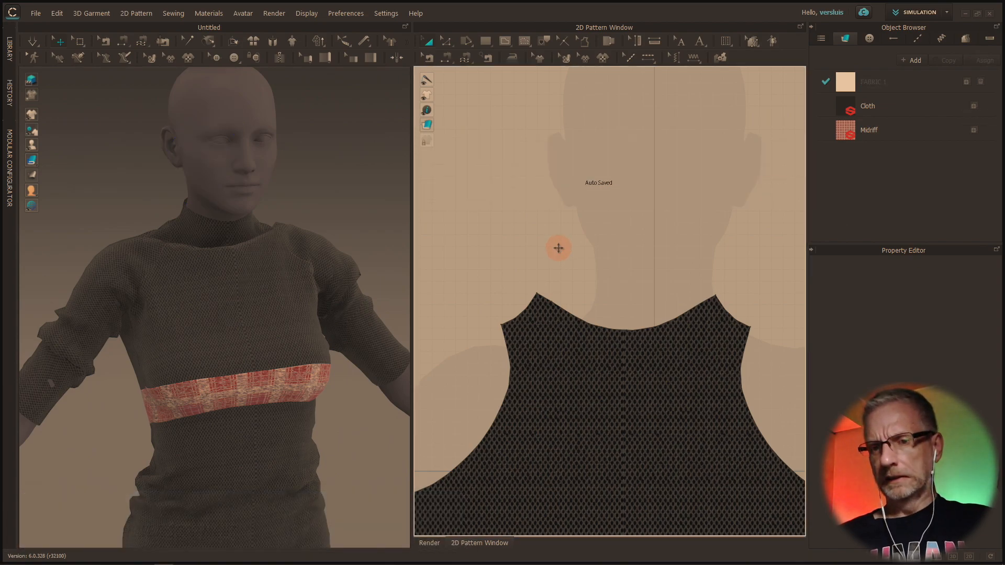
right_click(505, 225)
right_drag(349, 206, 263, 197)
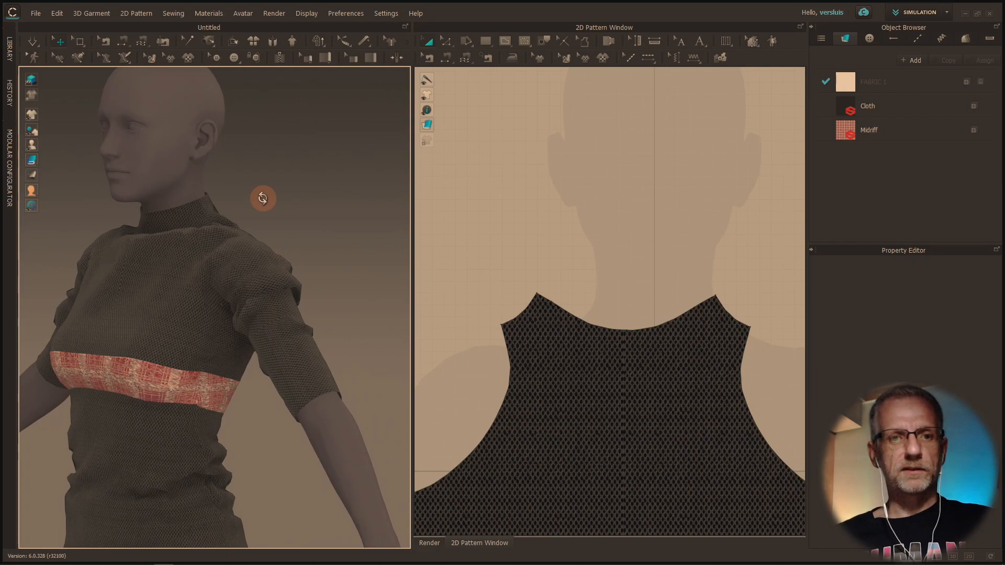
middle_drag(262, 197, 333, 231)
Start saving the project under a new name and create a folder called GoGo Dress inside ! Marvelous Projects
click(35, 13)
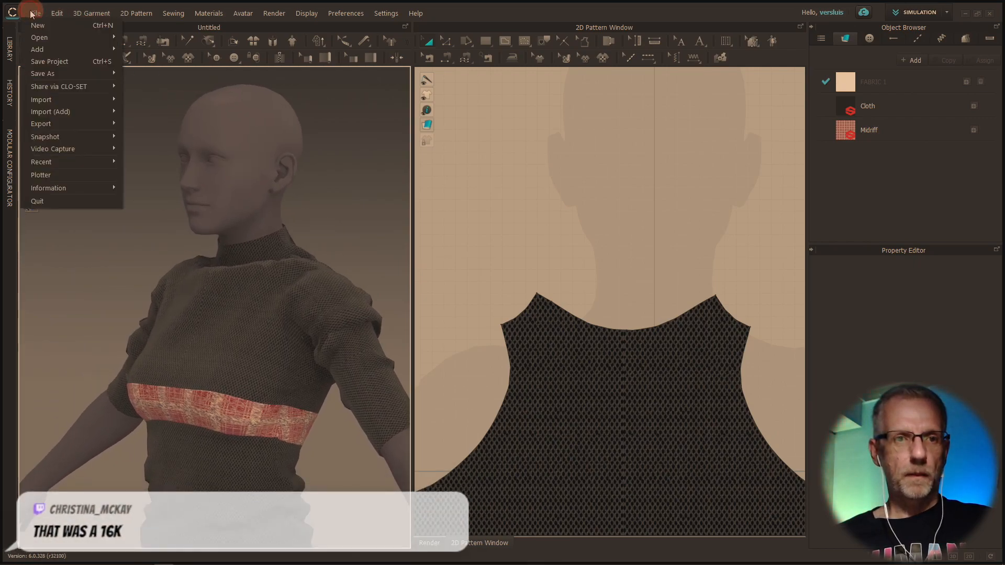
mouse_move(81, 79)
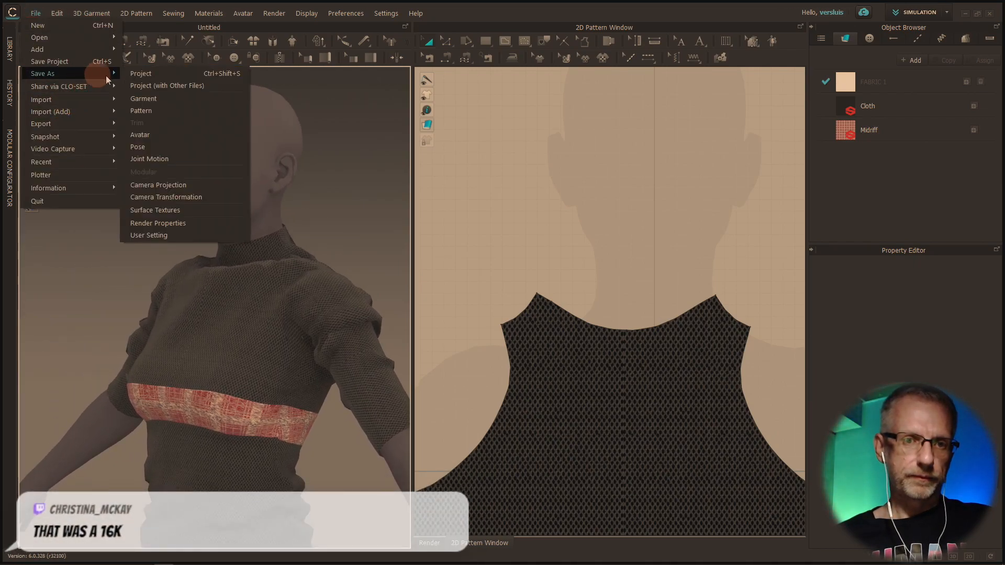
click(161, 77)
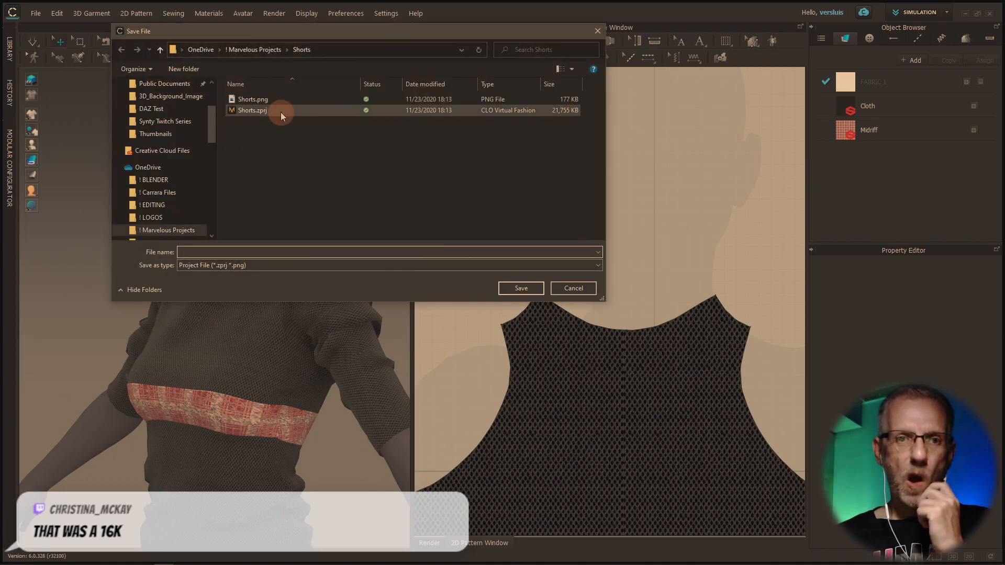
click(265, 47)
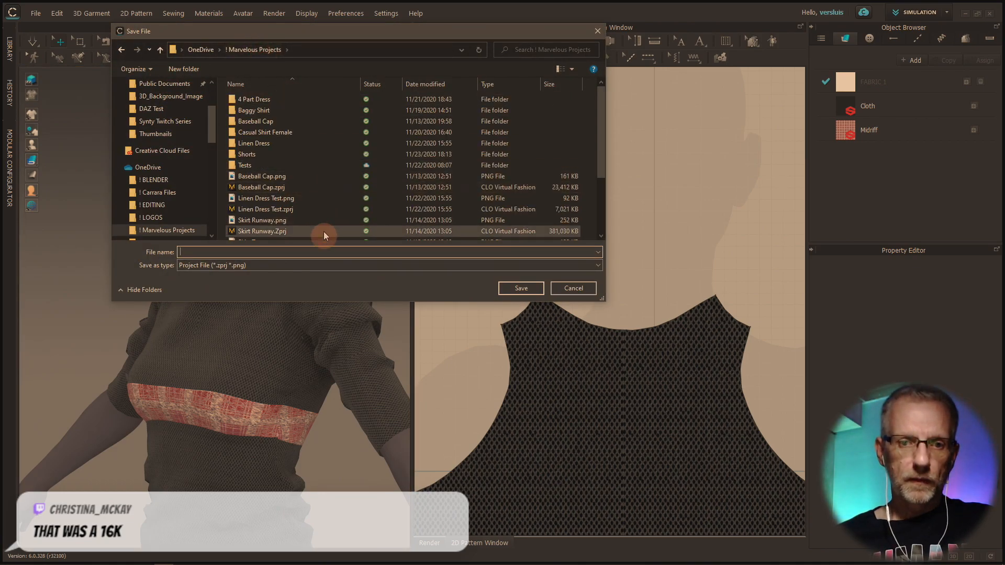
right_click(328, 208)
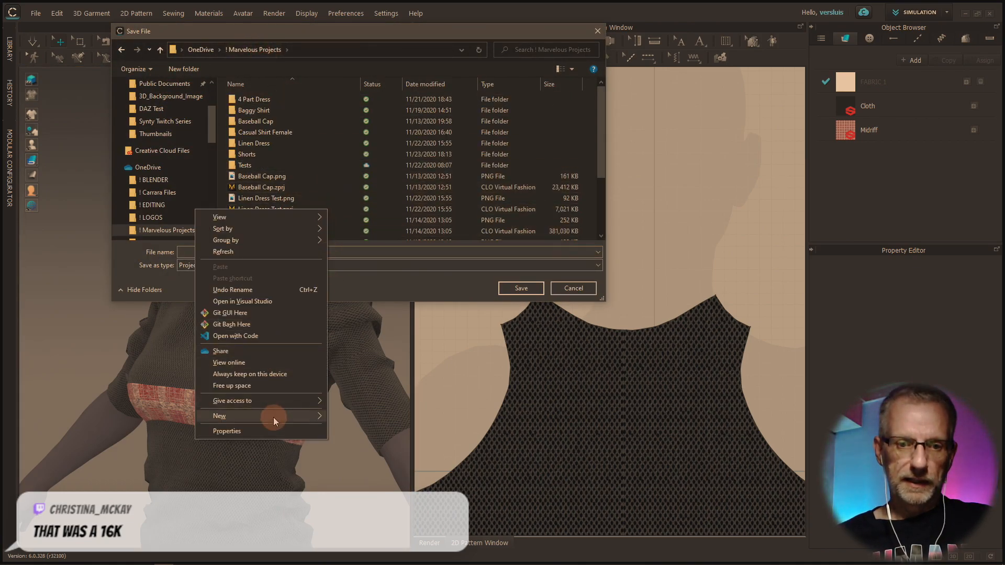
mouse_move(275, 419)
click(350, 417)
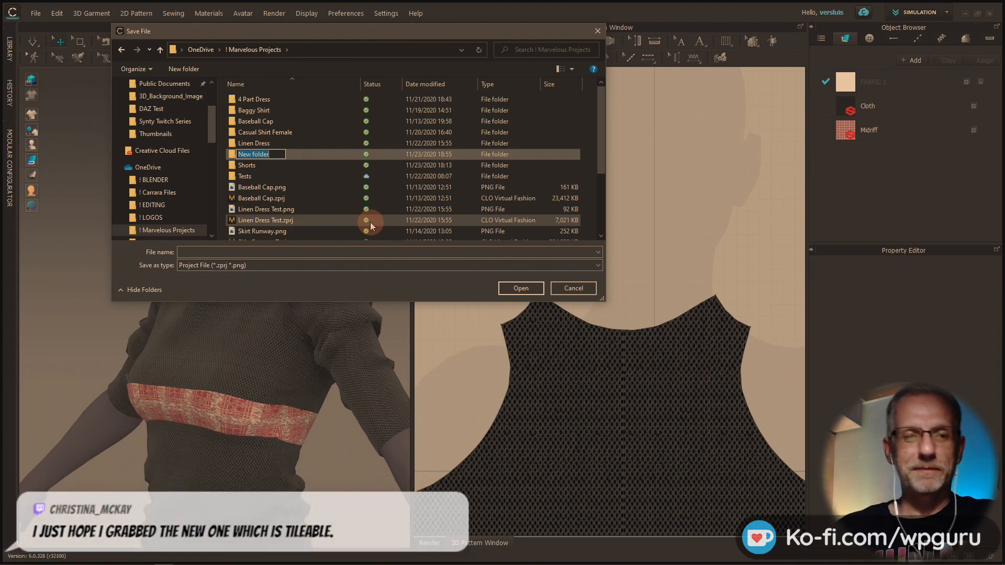
text(GoGo Dress)
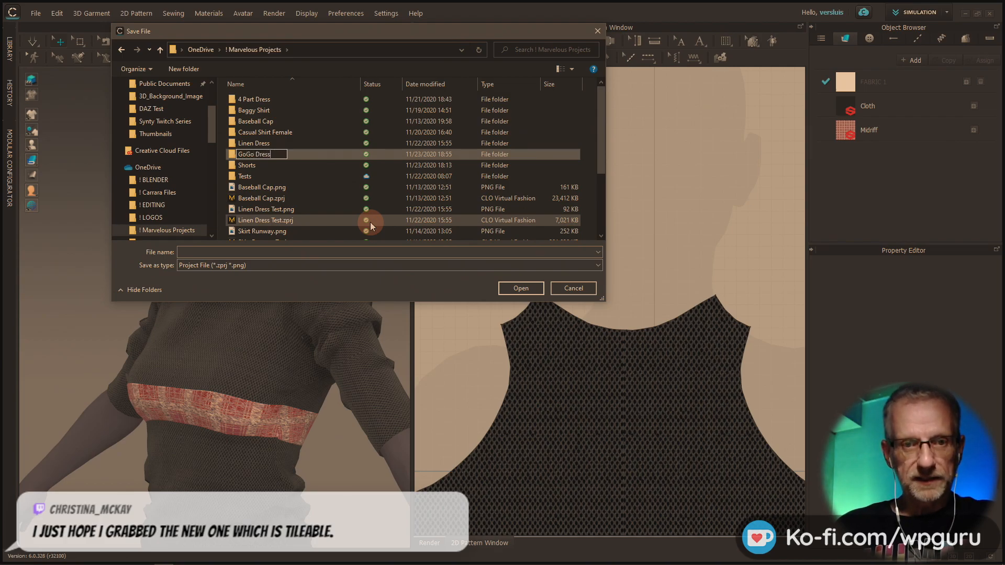
key(Return)
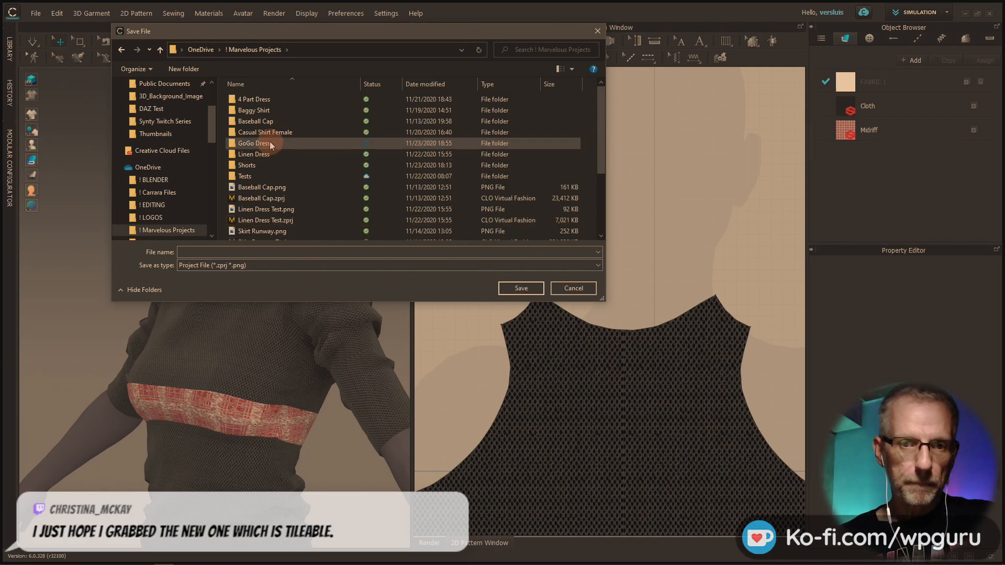
Save the project as GoGo Dress in the GoGo Dress folder
double_click(269, 142)
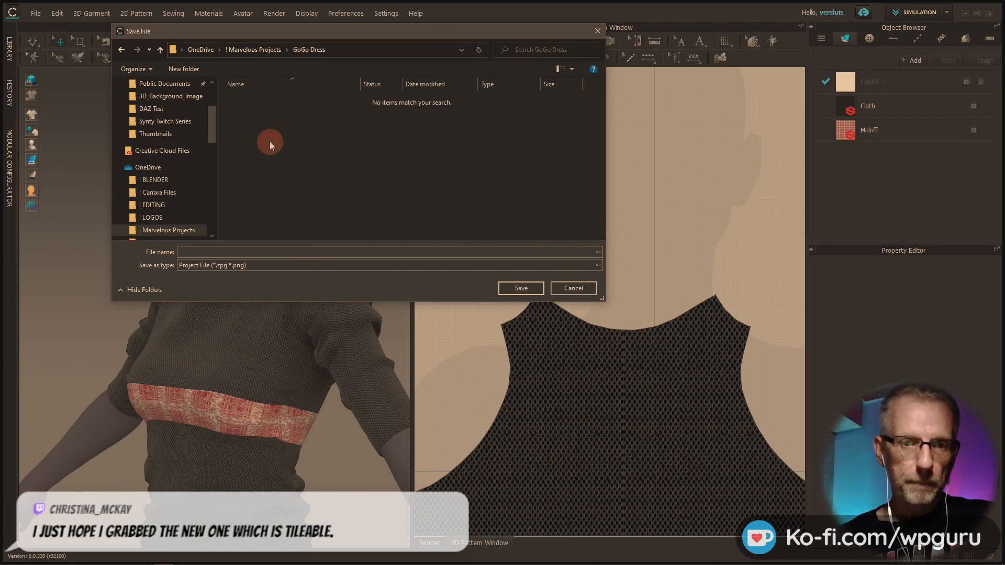
click(300, 254)
text(GoGo Dress)
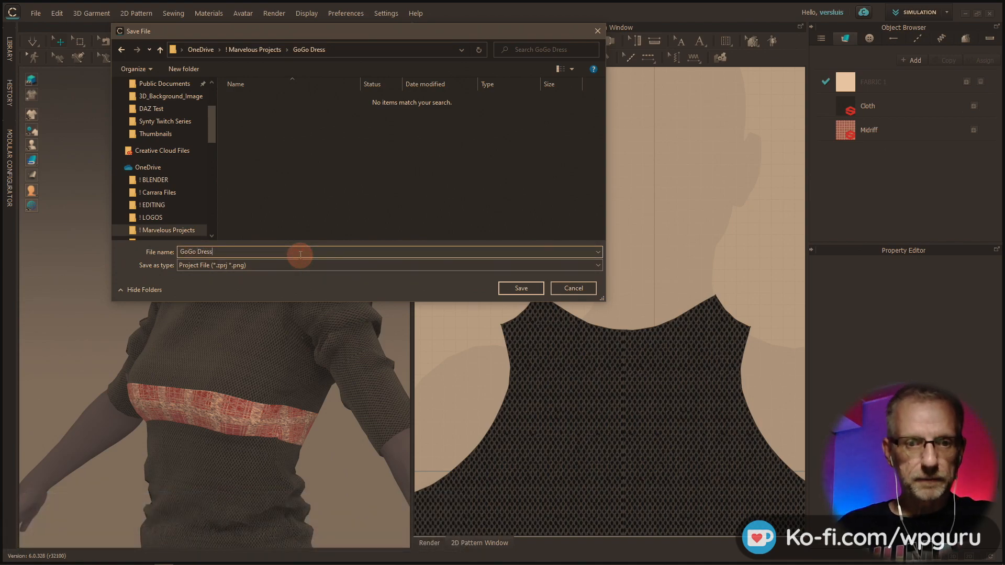
key(Return)
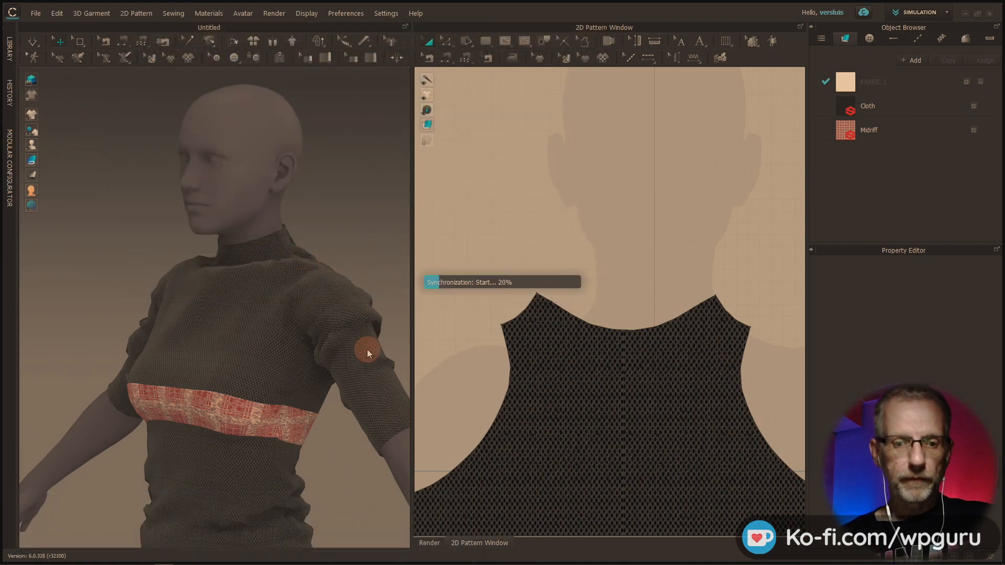
Switch to Firefox and open the Google Drive link from the Twitch stream chat in a new tab
key(alt+Tab)
key(alt+Tab)
key(alt+Tab)
key(alt+Tab)
key(alt+Tab)
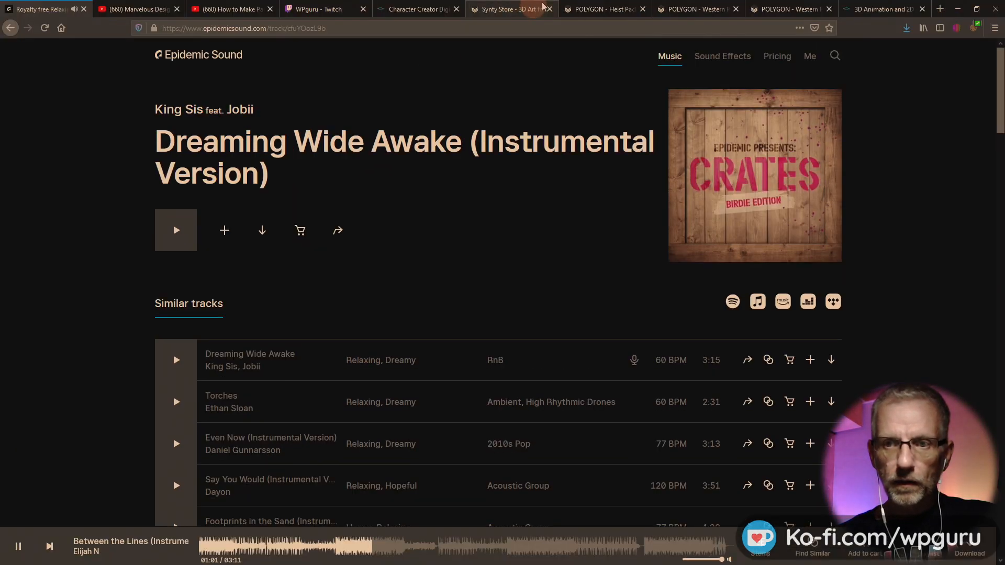
click(294, 11)
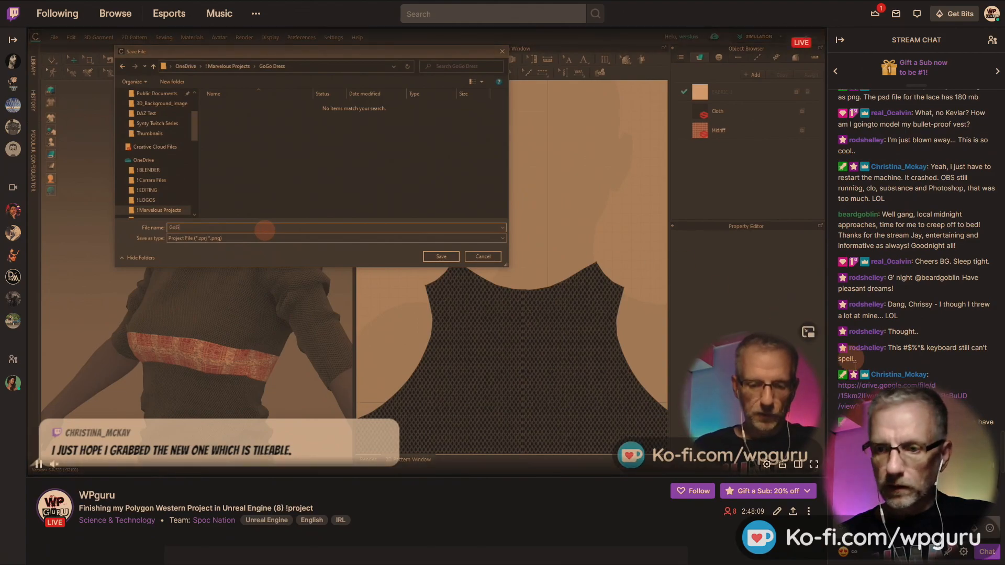
middle_click(898, 397)
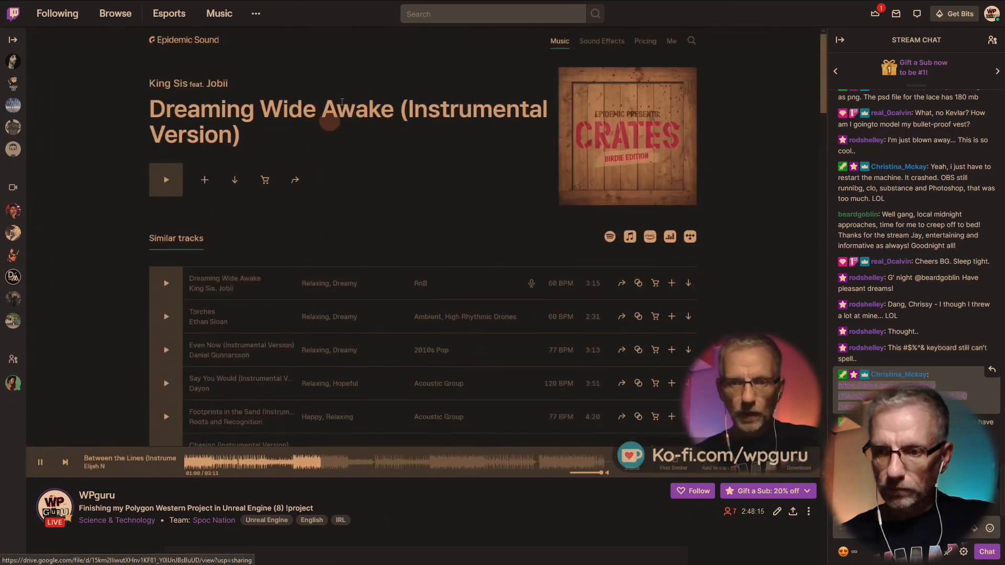
Download Lace02.png from Google Drive with the Save File option and close the image's download tab
key(ctrl+Tab)
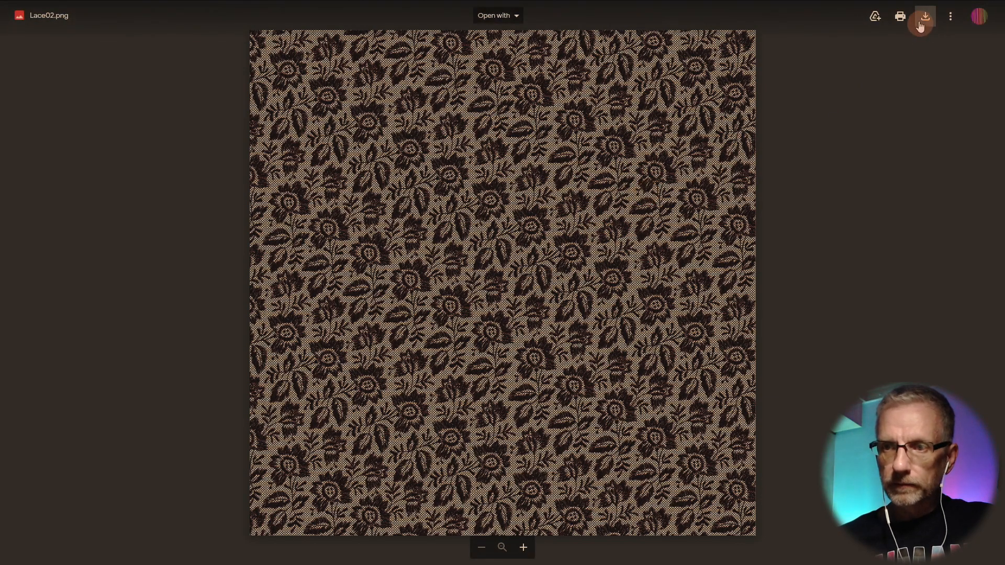
click(925, 17)
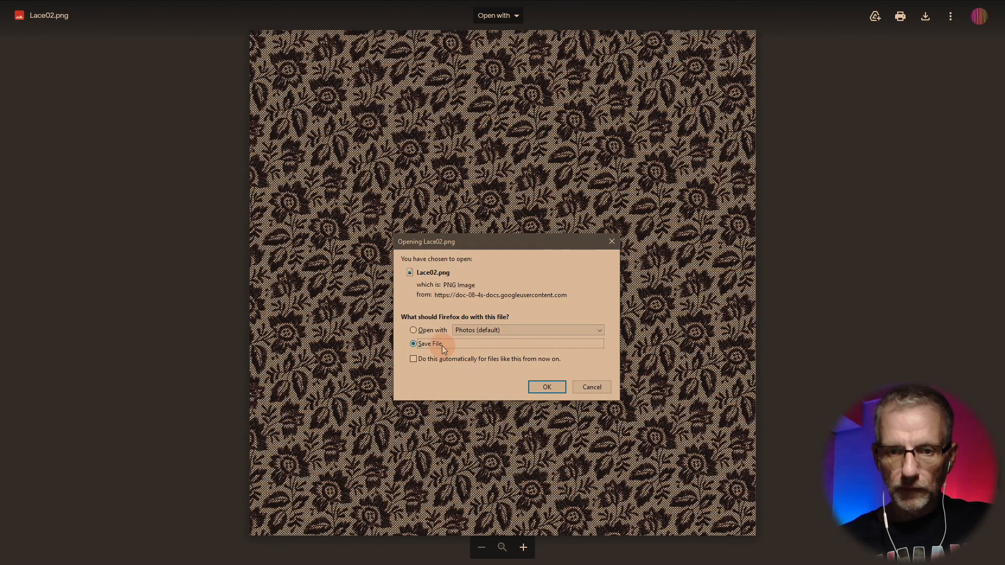
click(544, 387)
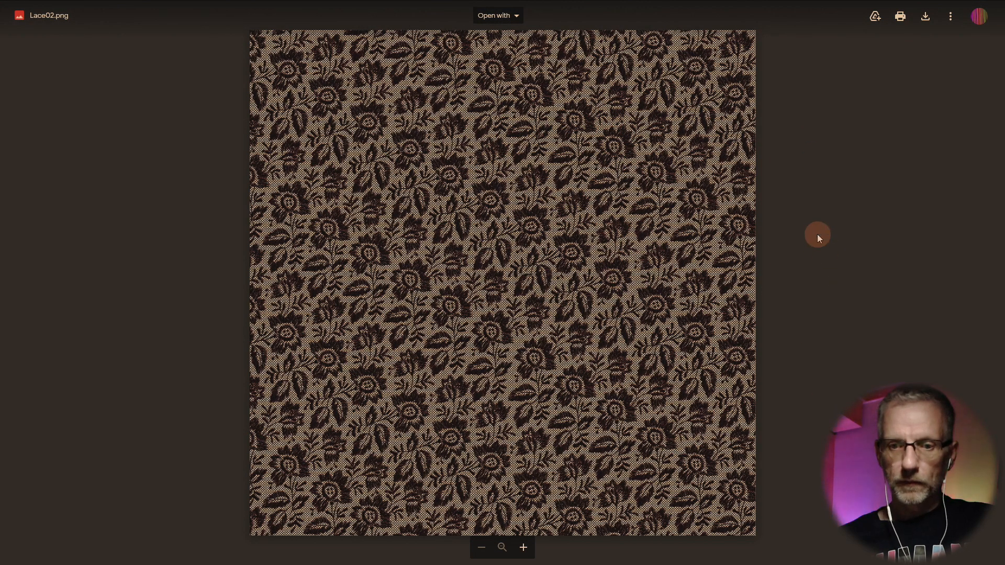
mouse_move(998, 6)
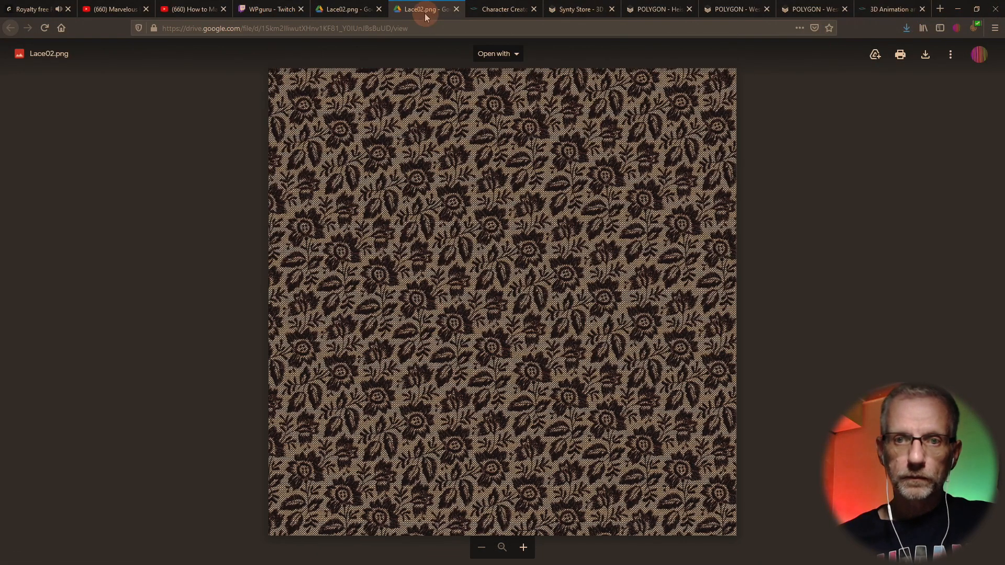
click(459, 9)
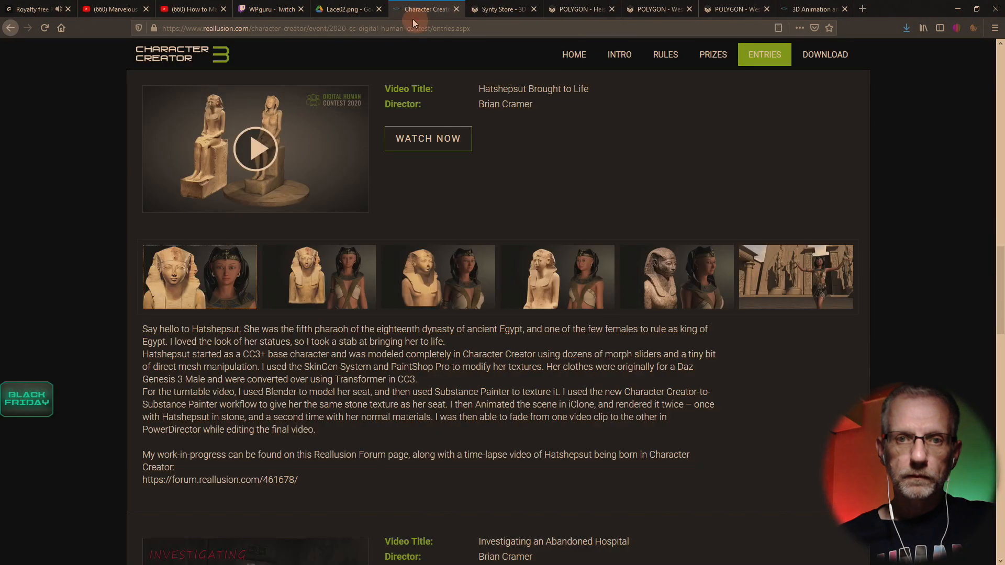
Close the leftover browser tabs for Google Drive, the Character Creator contest, the Synty Store and its POLYGON packs
click(361, 9)
click(379, 10)
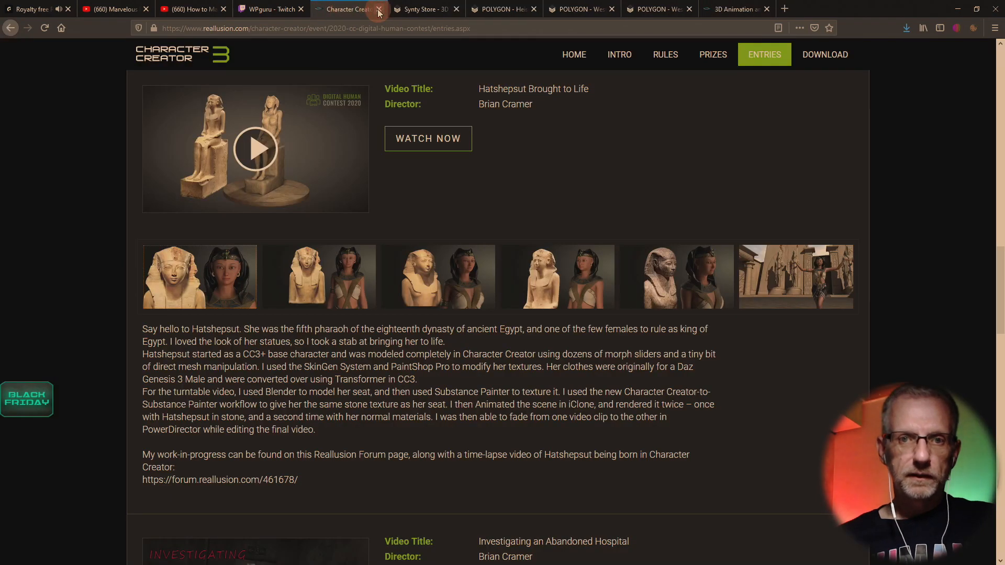
click(379, 9)
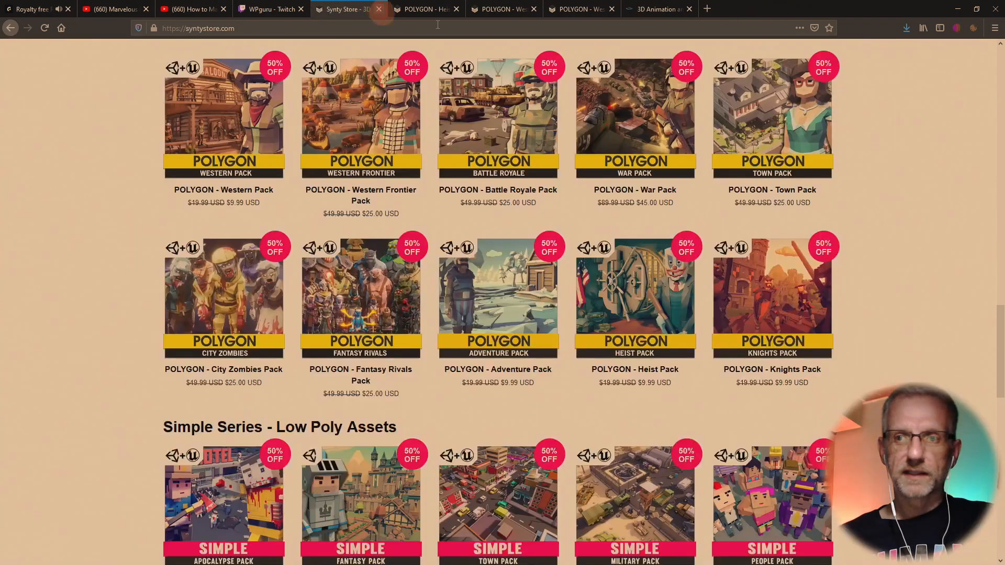
click(379, 10)
click(544, 10)
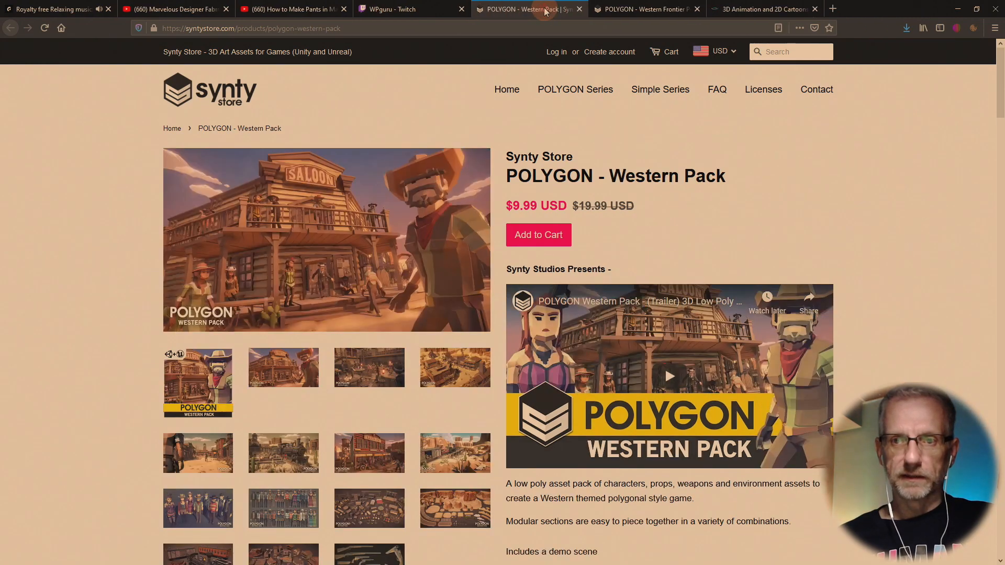
middle_click(545, 10)
middle_click(544, 10)
middle_click(545, 9)
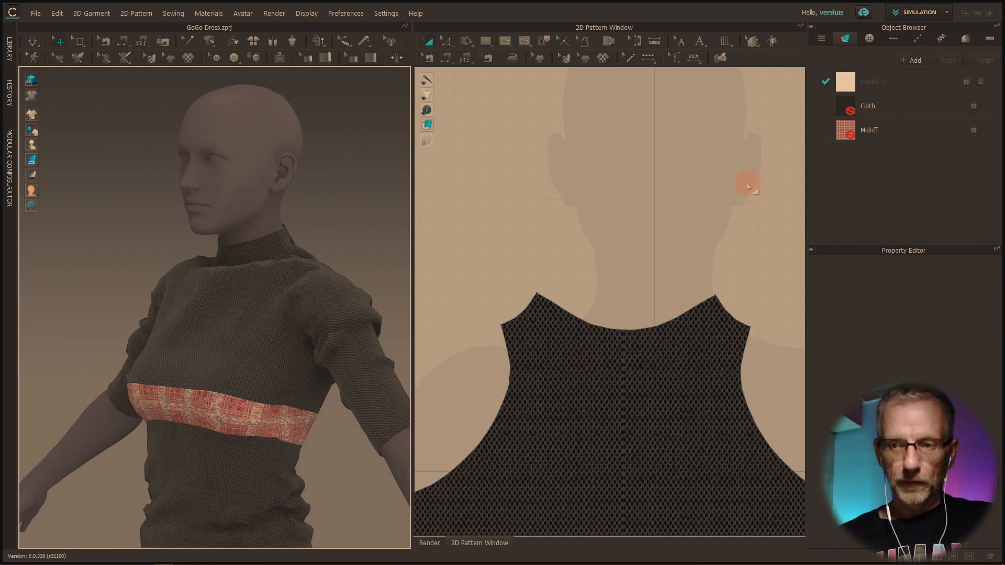
Switch to Marvelous Designer and change the Midriff fabric's material type to PBR
click(844, 132)
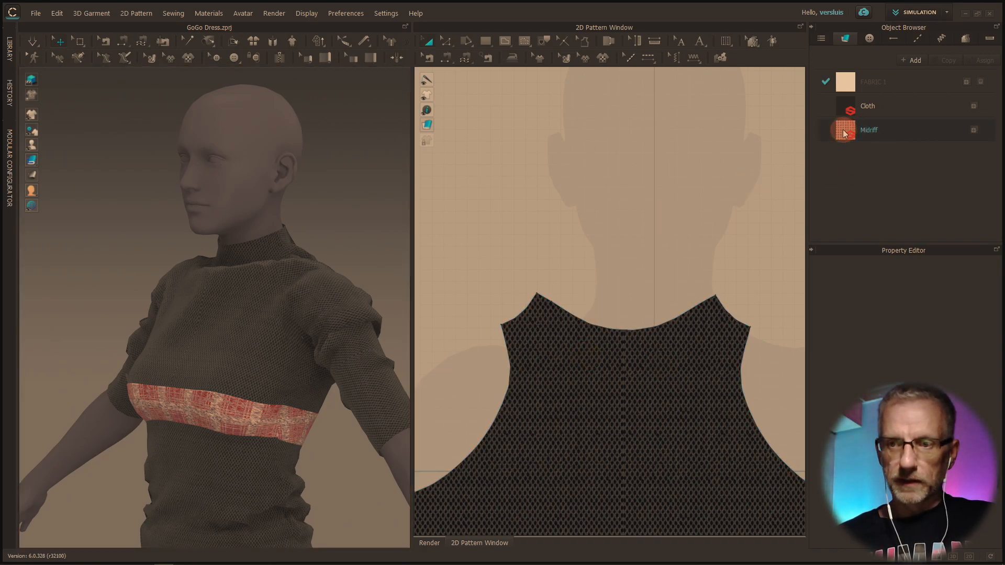
click(897, 130)
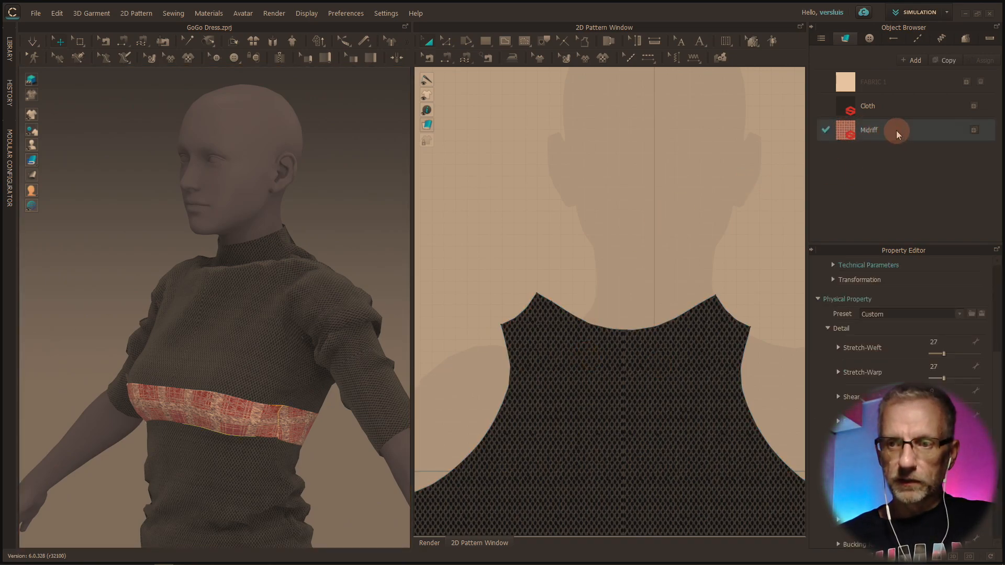
click(818, 299)
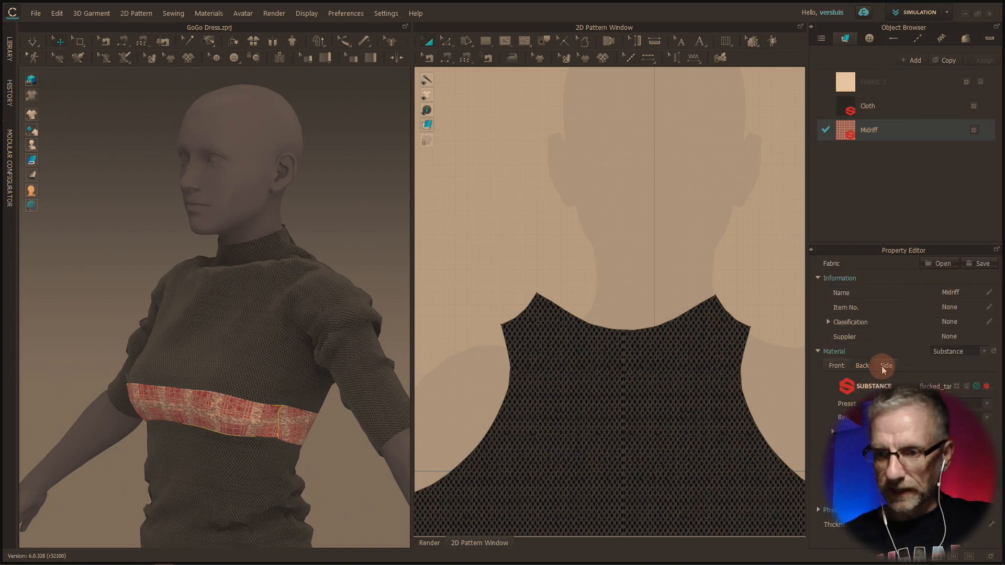
click(984, 351)
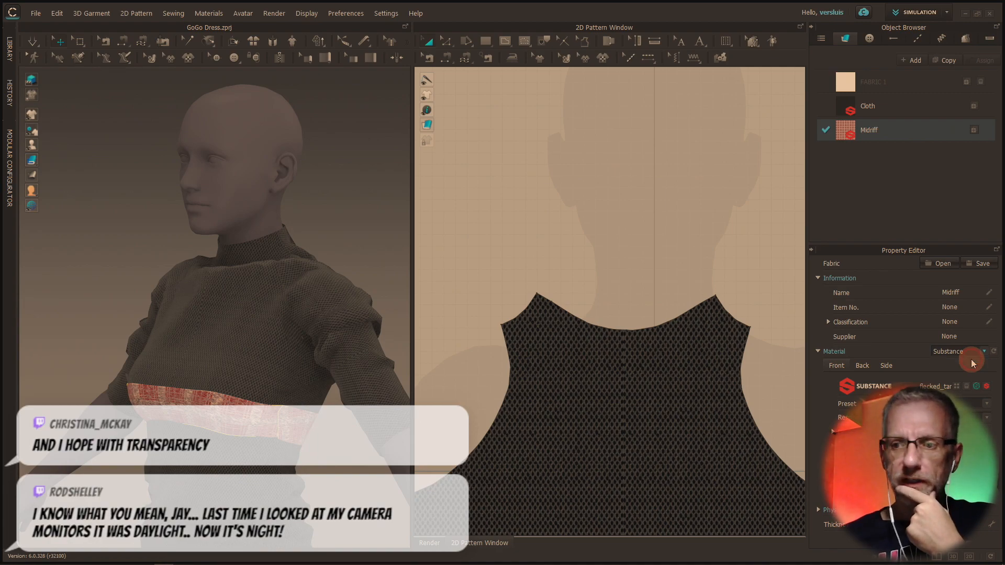
click(971, 360)
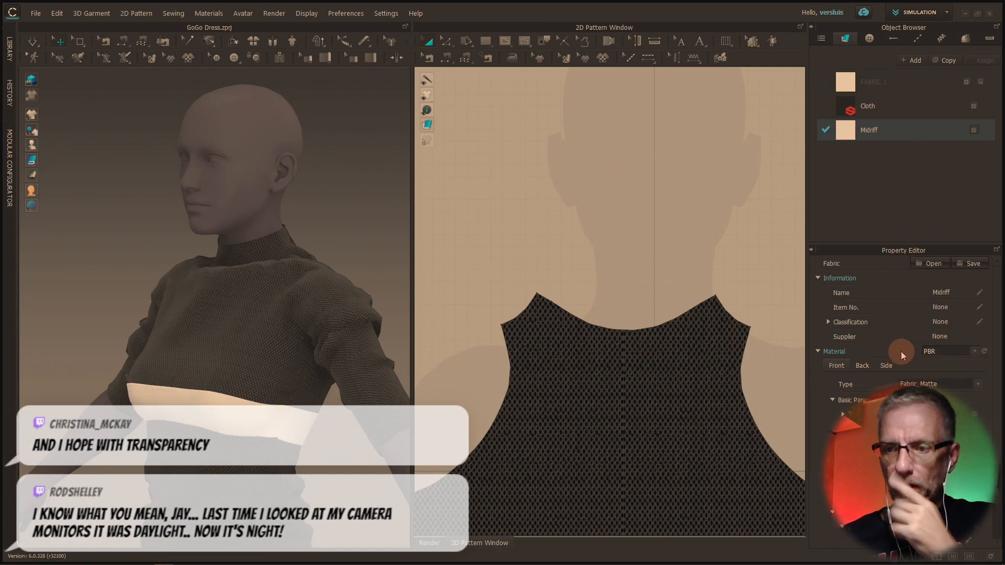
Load Lace02.png from the Downloads folder as the Midriff fabric's texture
click(842, 415)
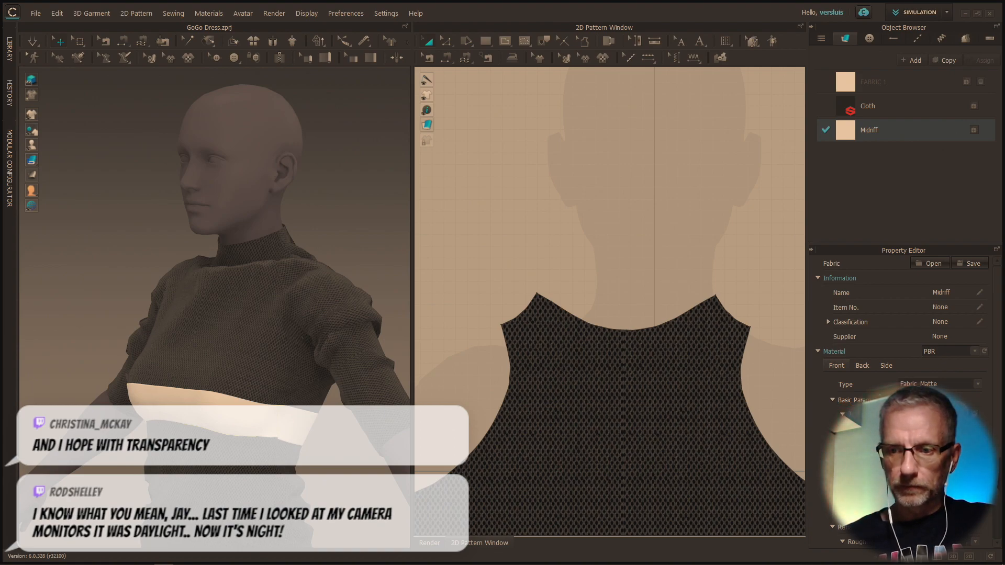
click(974, 415)
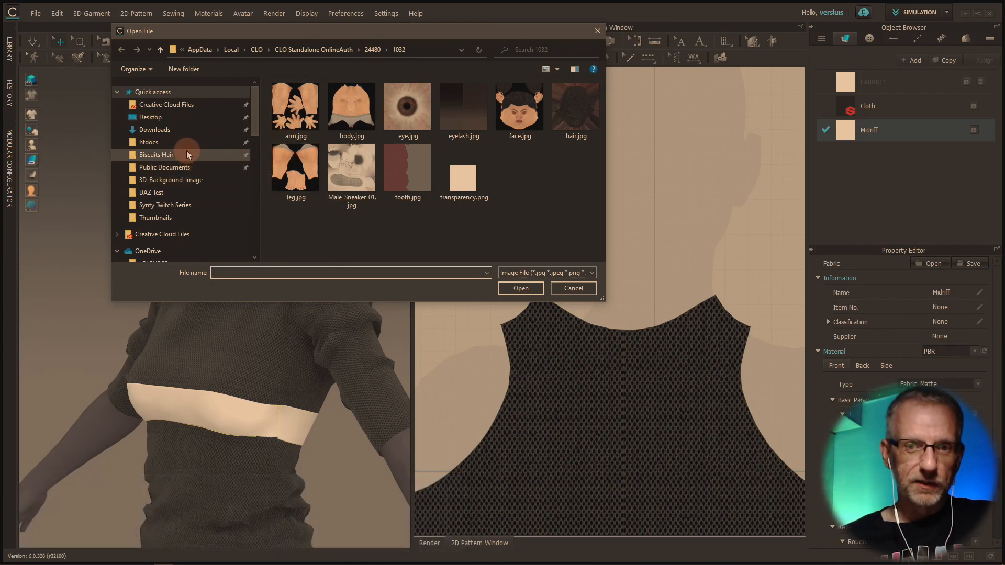
scroll(190, 146, down, 1)
scroll(190, 144, up, 1)
click(188, 130)
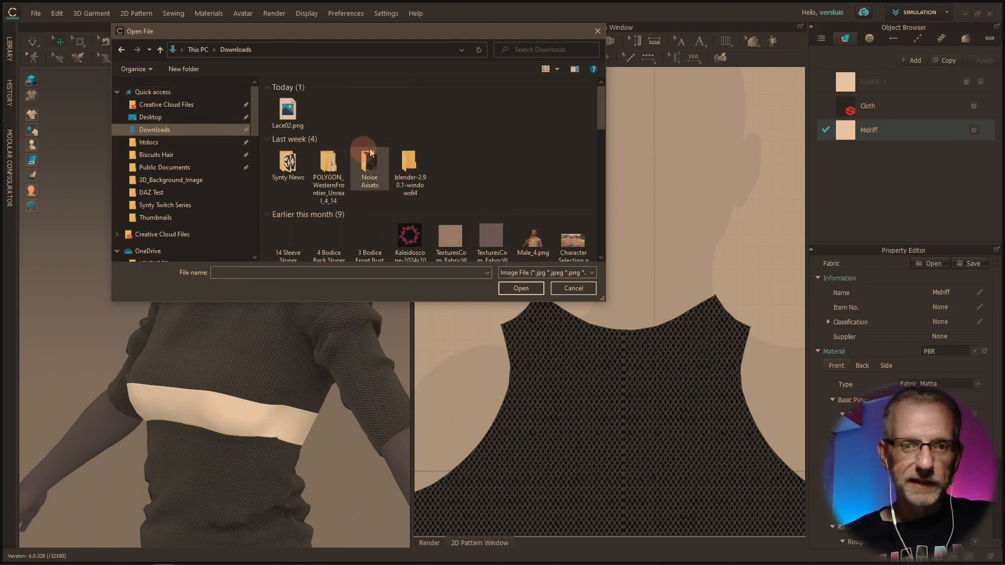
click(285, 110)
click(522, 288)
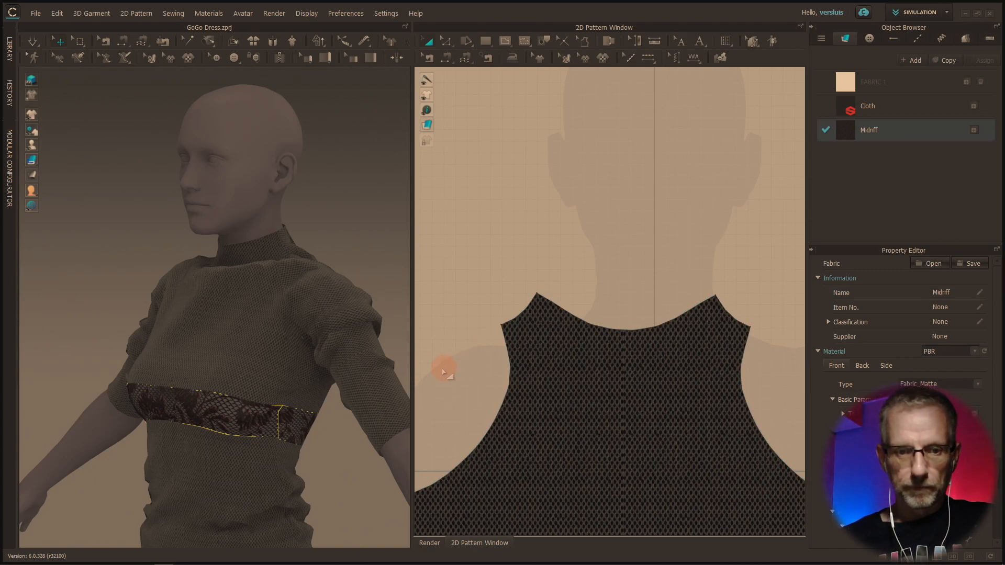
Turn on Desaturation for the Midriff fabric's lace texture
right_drag(286, 433, 263, 435)
middle_drag(262, 435, 281, 353)
scroll(281, 353, up, 2)
scroll(277, 348, up, 3)
right_drag(277, 348, 307, 350)
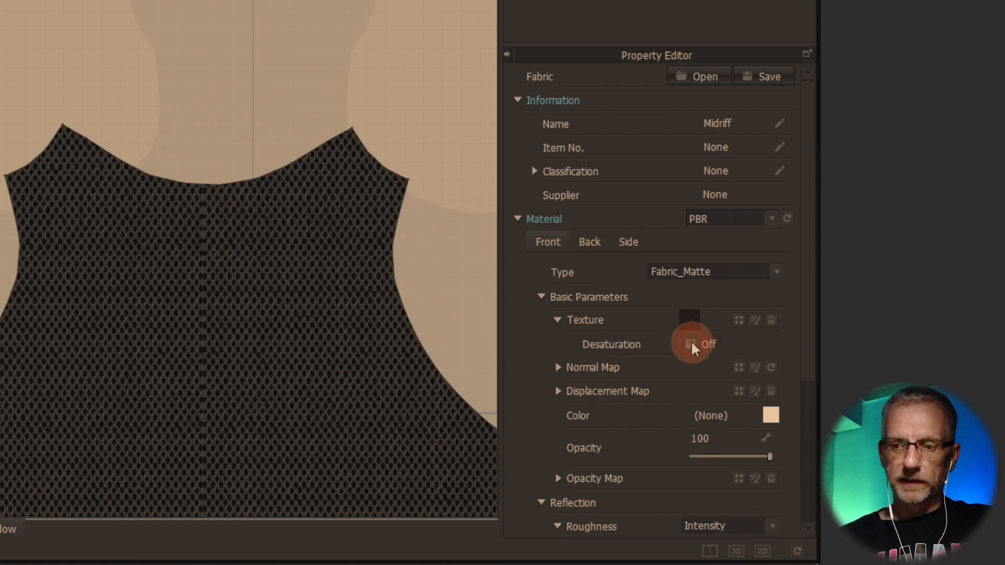
click(691, 343)
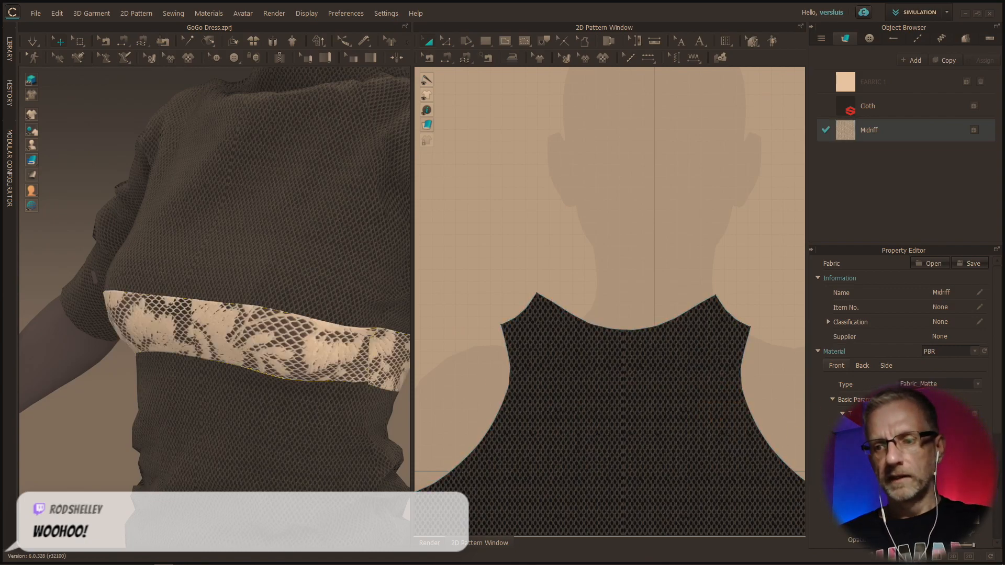
Set the Midriff fabric's color to the pink Fairy Wing swatch (#E5B2C0) from the Pantone polyester palette
click(964, 520)
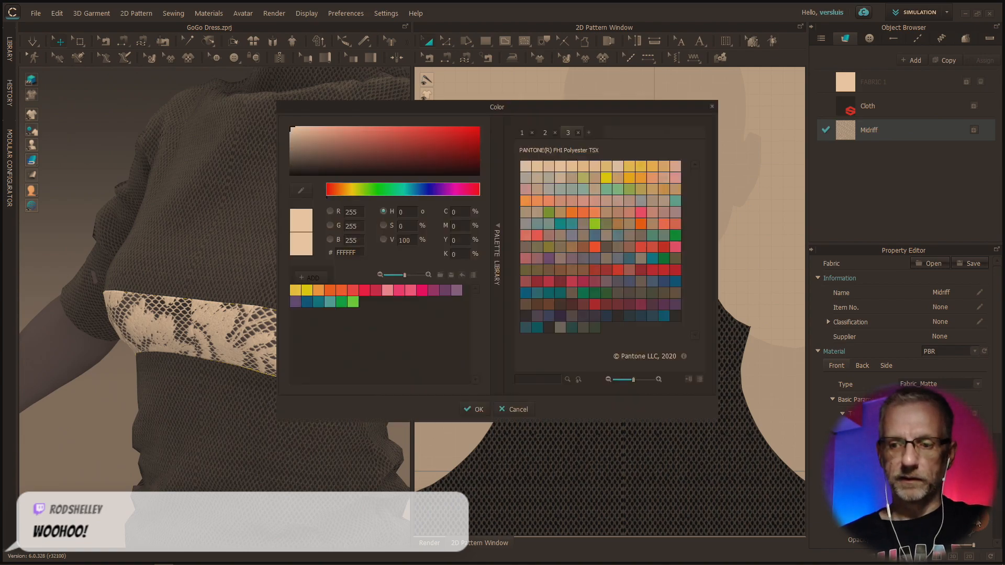
click(583, 200)
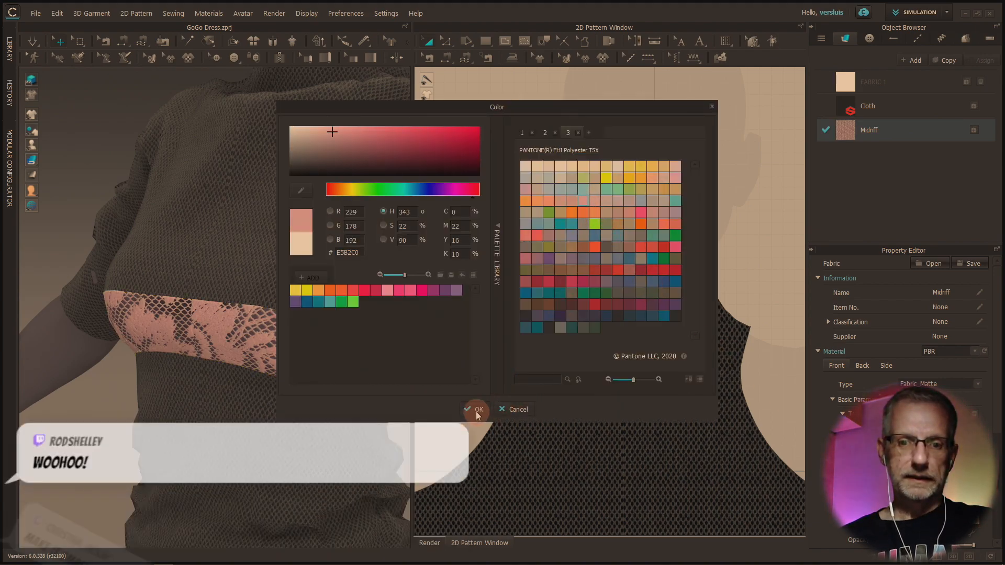
click(476, 410)
right_drag(339, 393, 271, 393)
scroll(287, 400, down, 5)
Scale down the lace pattern on the midriff band through the Midriff fabric's texture transformation settings
scroll(900, 367, down, 10)
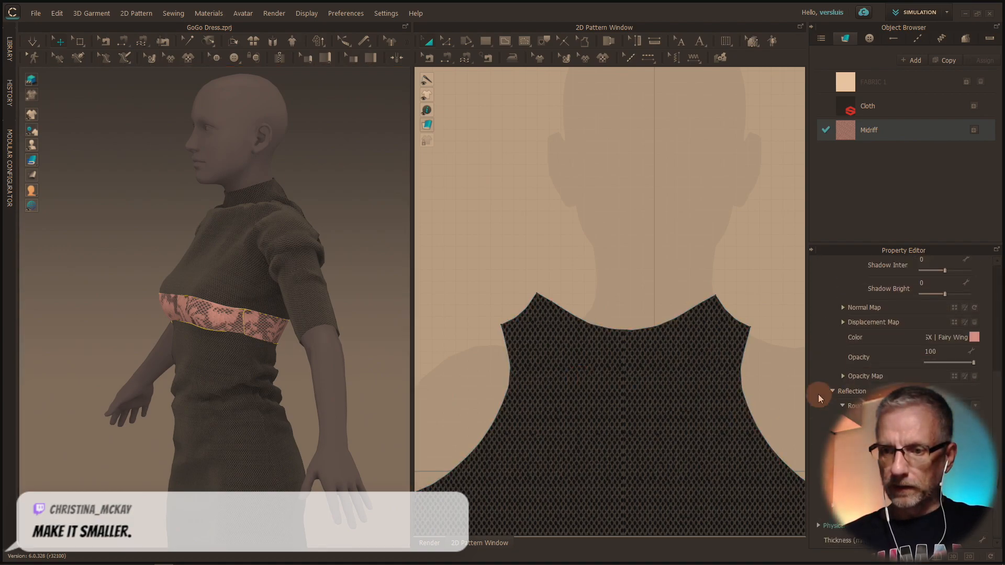
scroll(830, 390, up, 3)
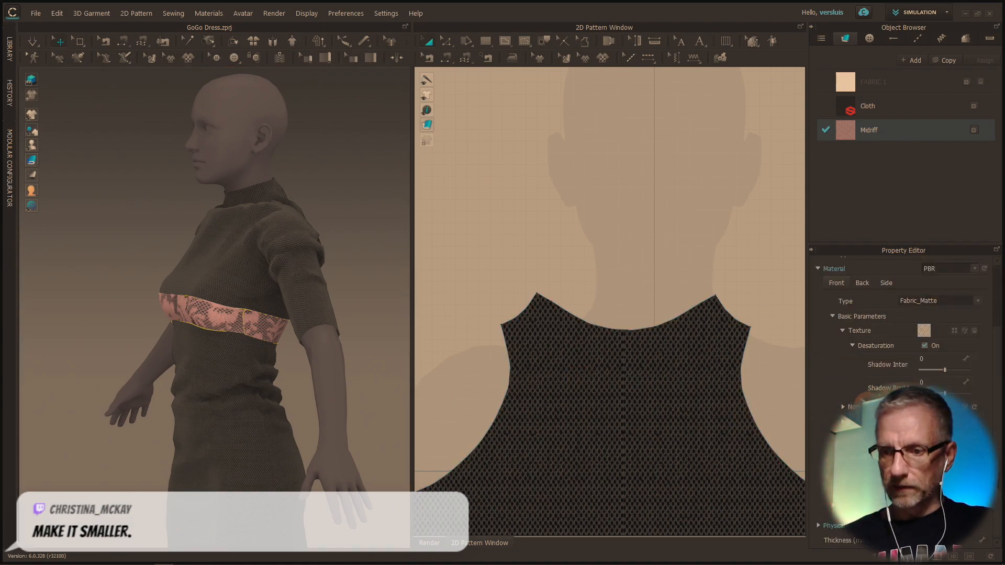
click(833, 509)
scroll(833, 510, down, 1)
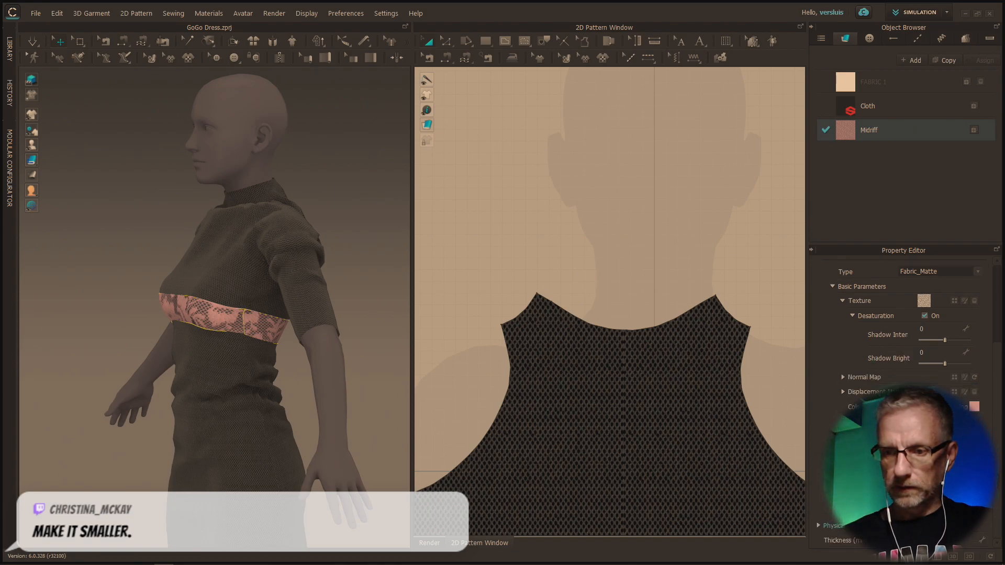
scroll(904, 367, down, 2)
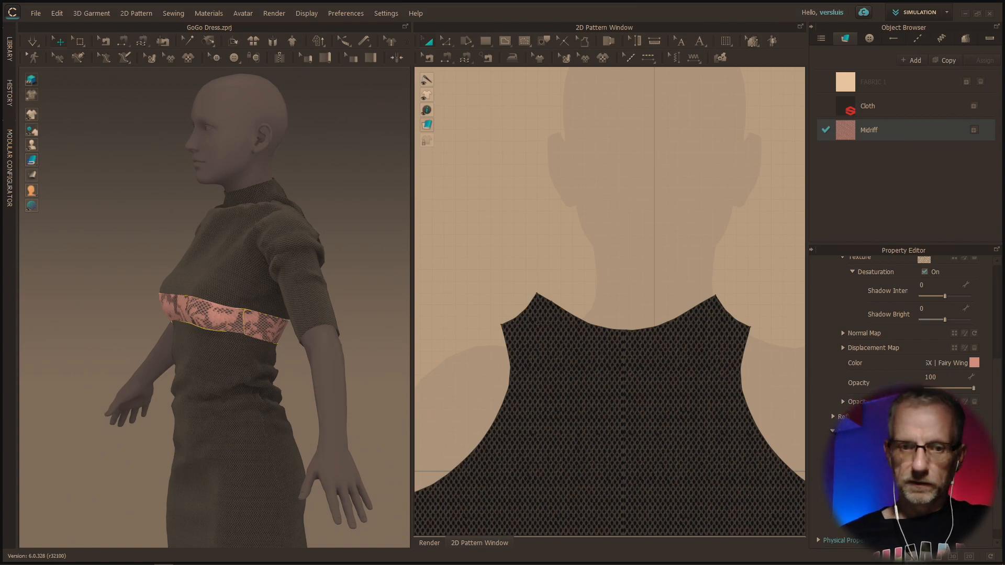
right_drag(361, 386, 307, 352)
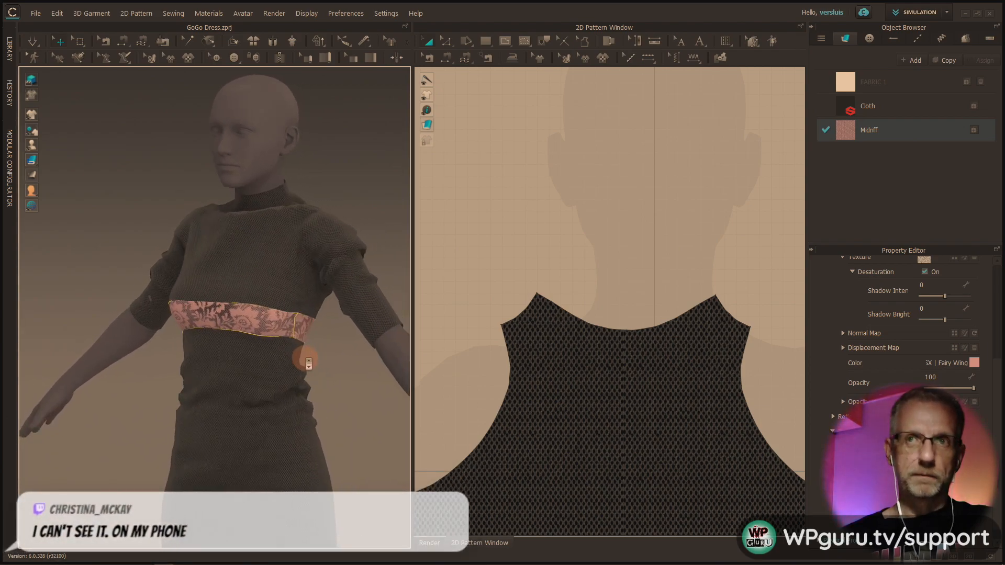
scroll(305, 353, up, 4)
right_drag(310, 361, 281, 347)
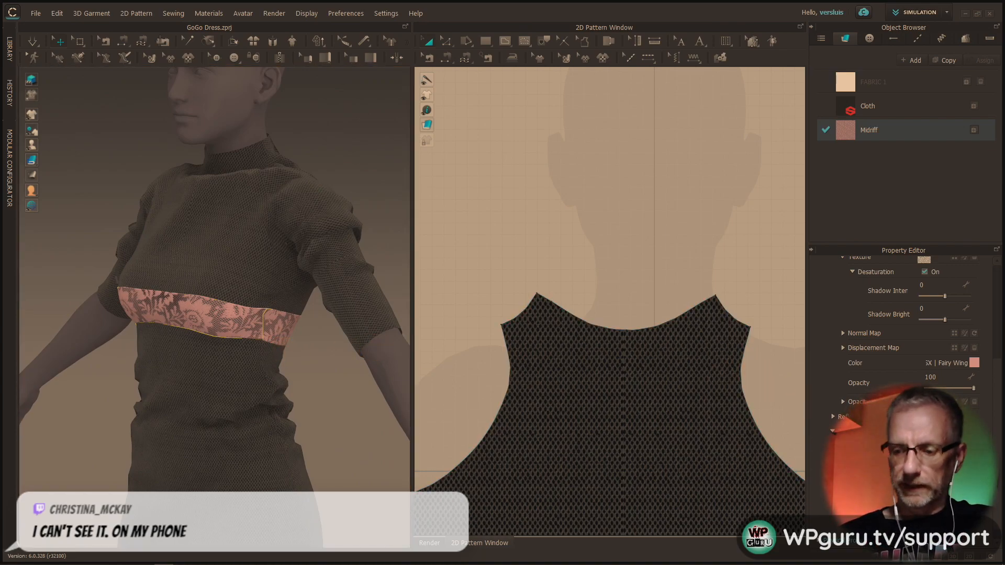
right_drag(186, 401, 215, 393)
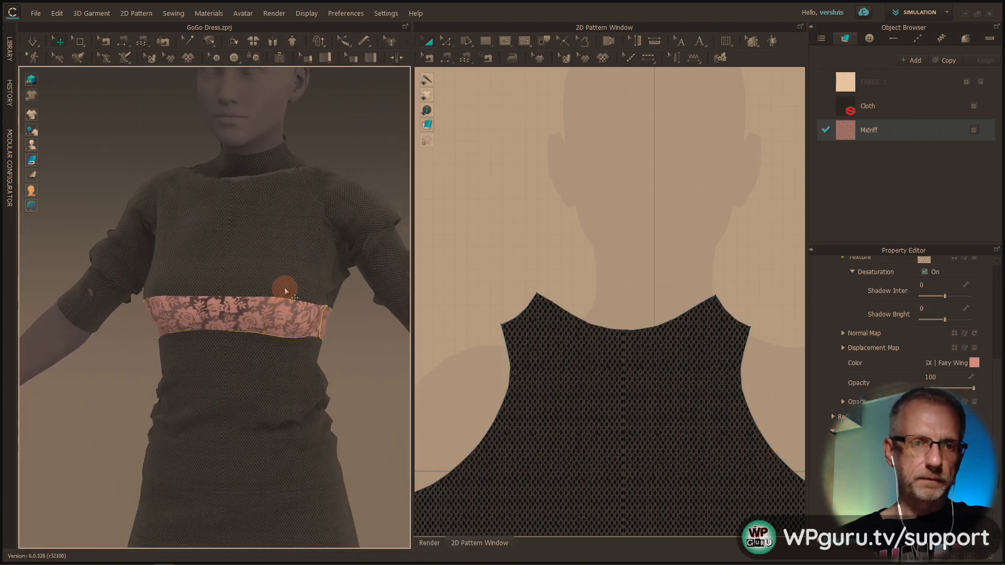
Simulate the garment and pull the cloth along the seam between the front bodice and the midriff band
click(33, 41)
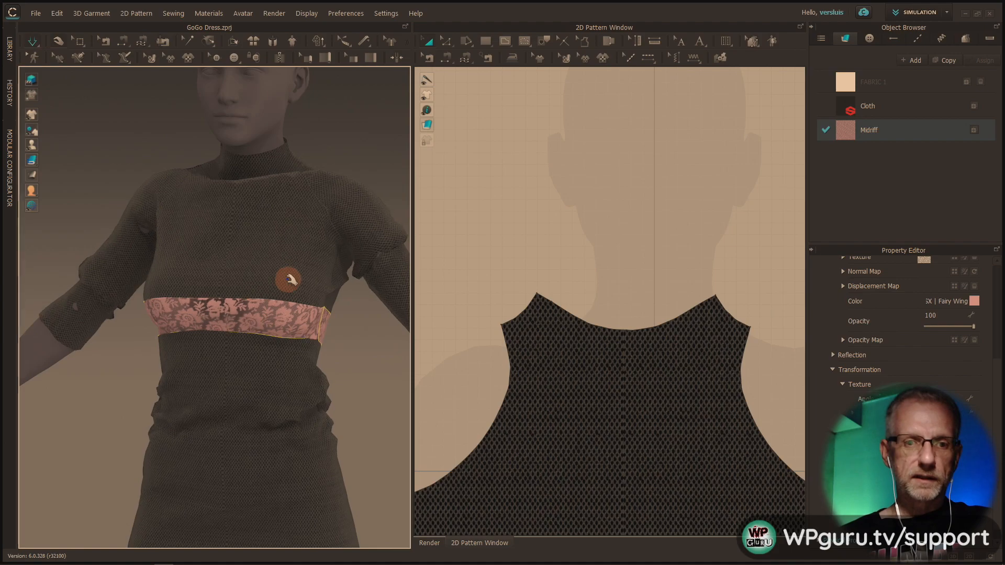
mouse_move(290, 300)
mouse_down()
mouse_move(273, 269)
mouse_move(298, 312)
mouse_up()
drag(237, 295, 218, 315)
drag(165, 299, 300, 271)
Examine the lace midriff band and the drape of the dress around the waist from the side and front
right_drag(346, 315, 297, 314)
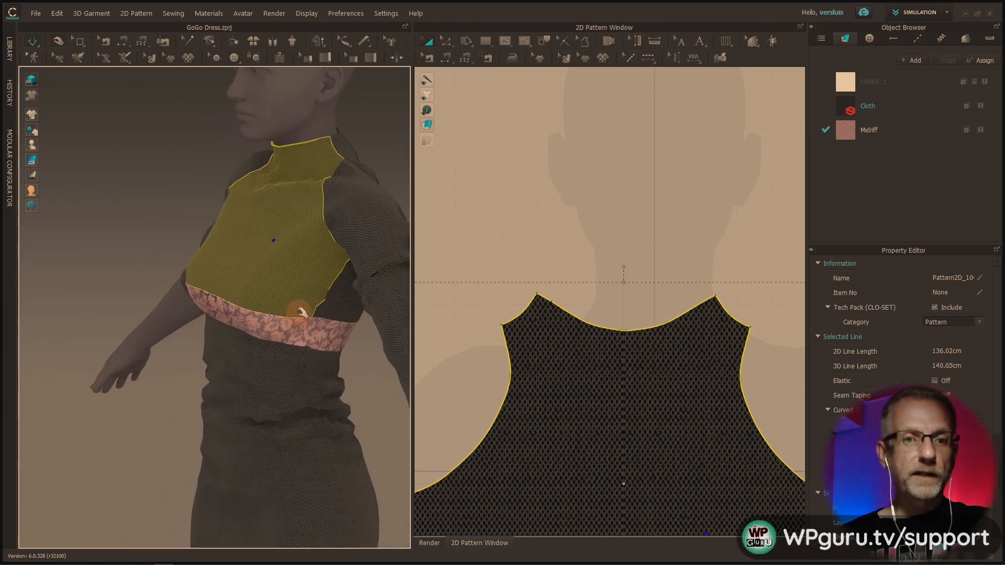
scroll(301, 306, up, 3)
scroll(301, 305, down, 5)
middle_drag(299, 306, 264, 247)
scroll(205, 290, up, 5)
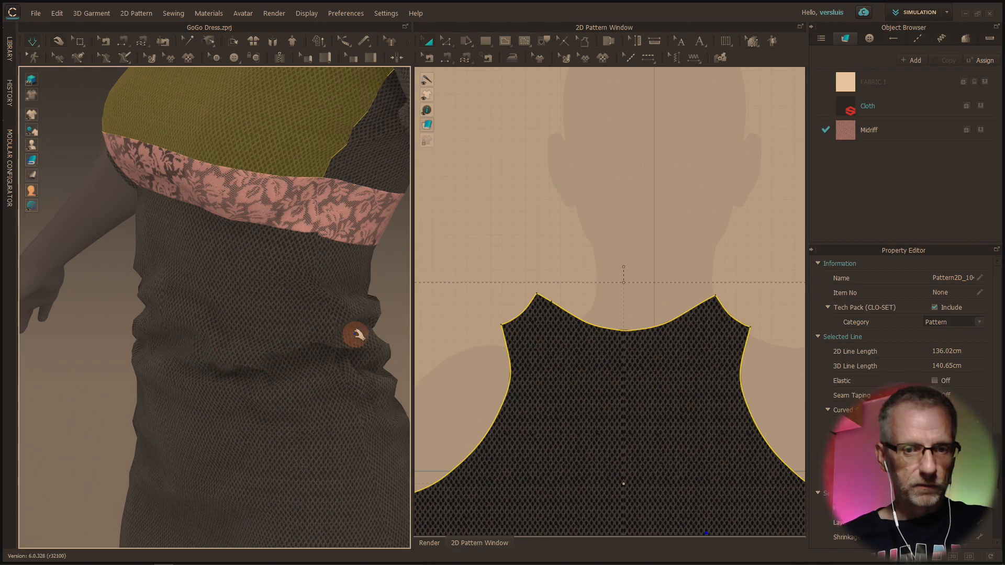
right_drag(316, 334, 366, 325)
scroll(324, 334, up, 2)
scroll(323, 334, down, 5)
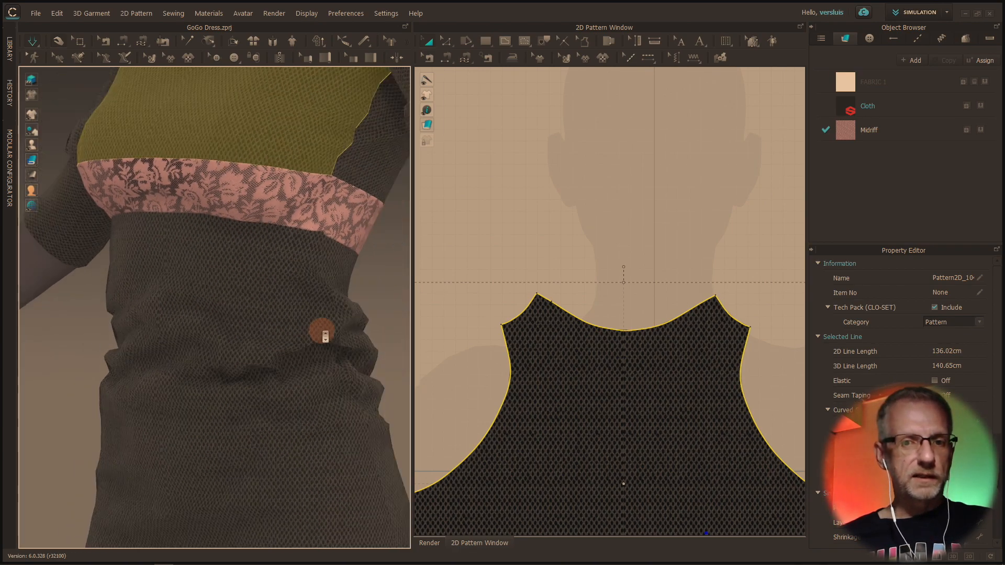
scroll(325, 335, down, 2)
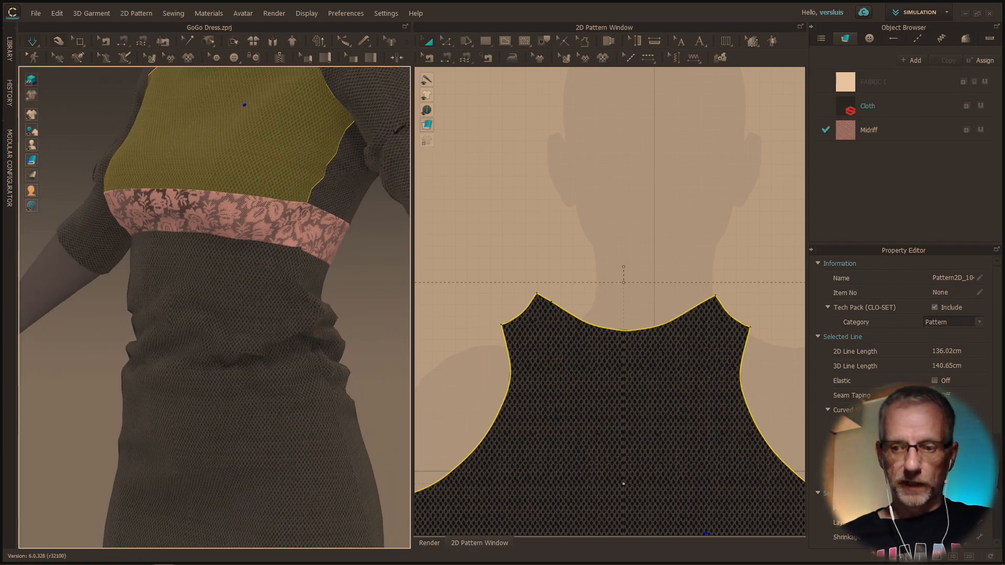
Show only the 3D garment window and bring the full dress into view
click(953, 557)
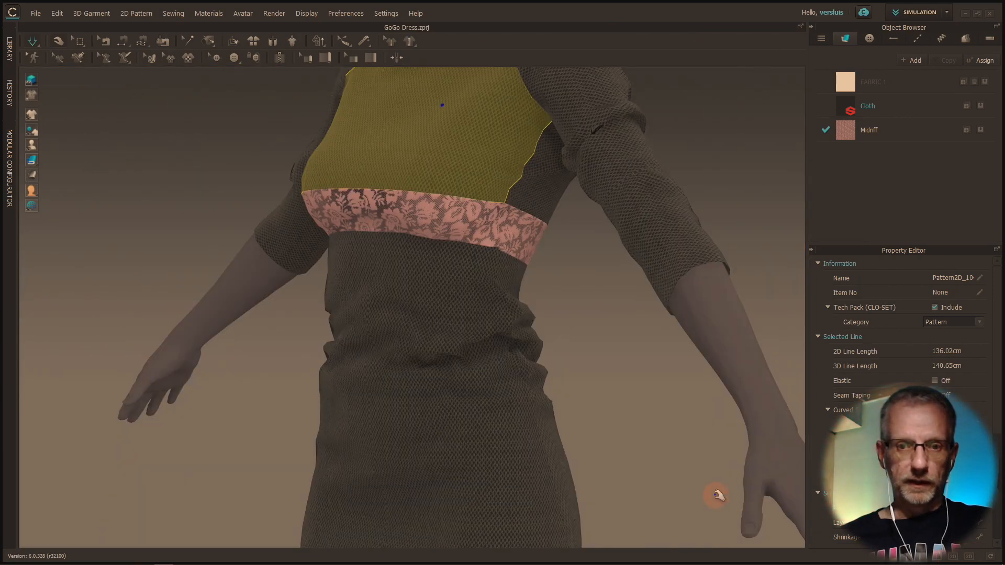
scroll(456, 398, down, 5)
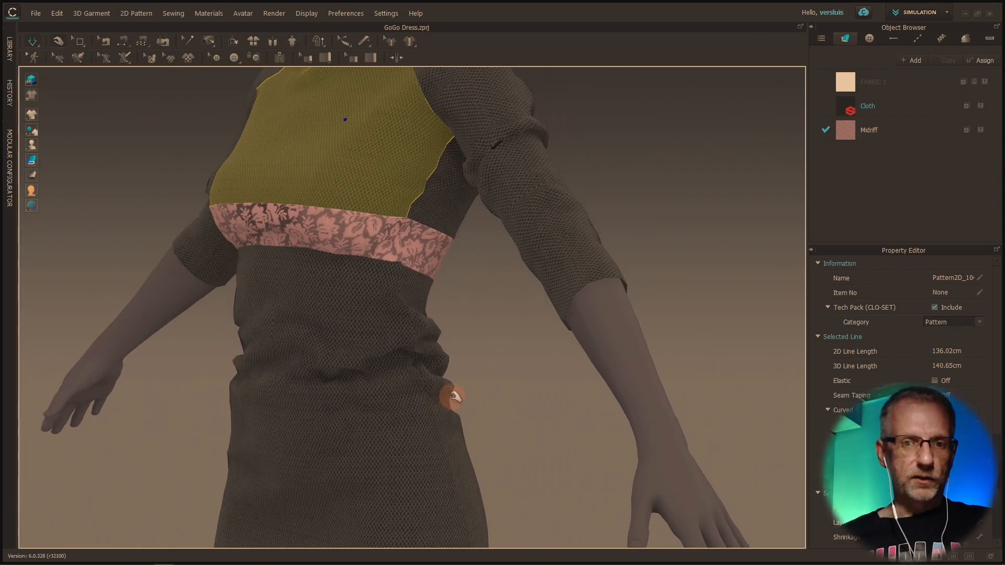
mouse_move(460, 402)
right_down()
mouse_move(440, 405)
mouse_move(469, 393)
right_up()
scroll(463, 401, down, 1)
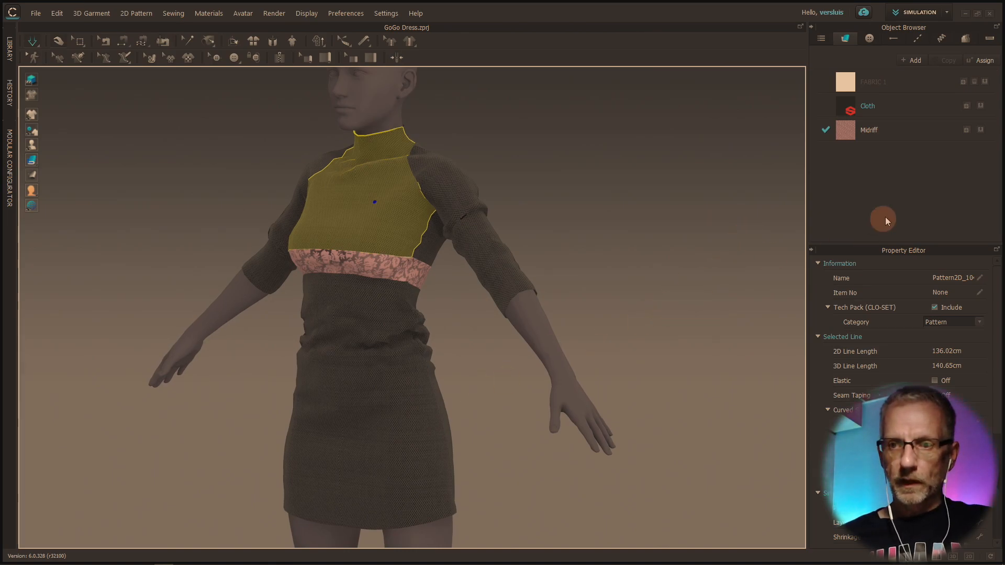
Select the Cloth fabric so its Substance material properties can be edited
right_click(398, 211)
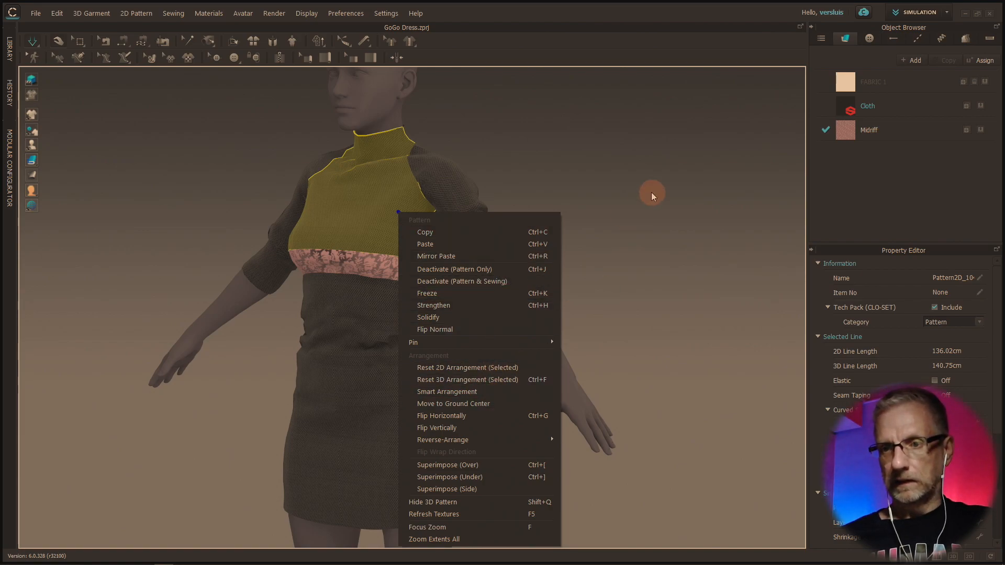
click(897, 102)
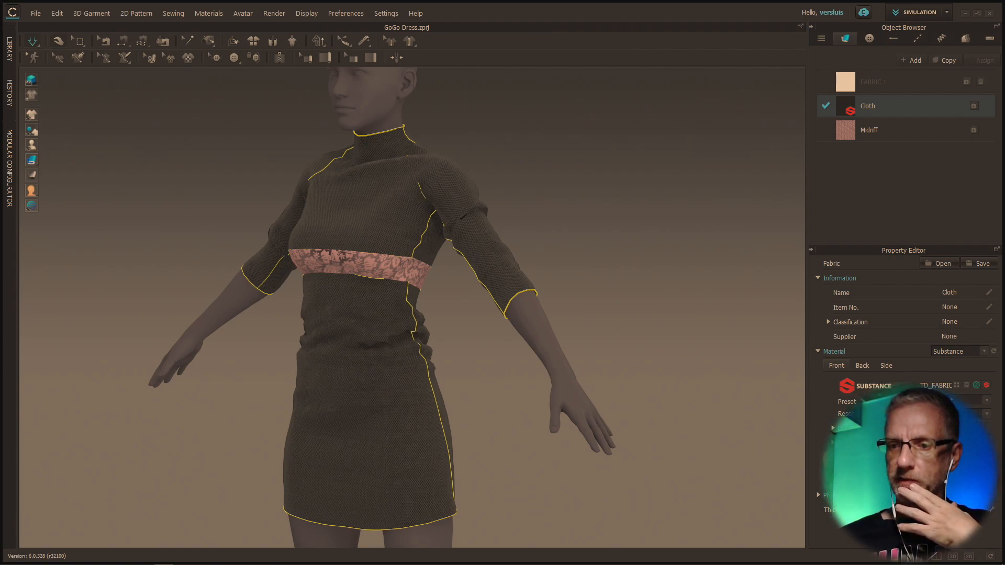
click(826, 357)
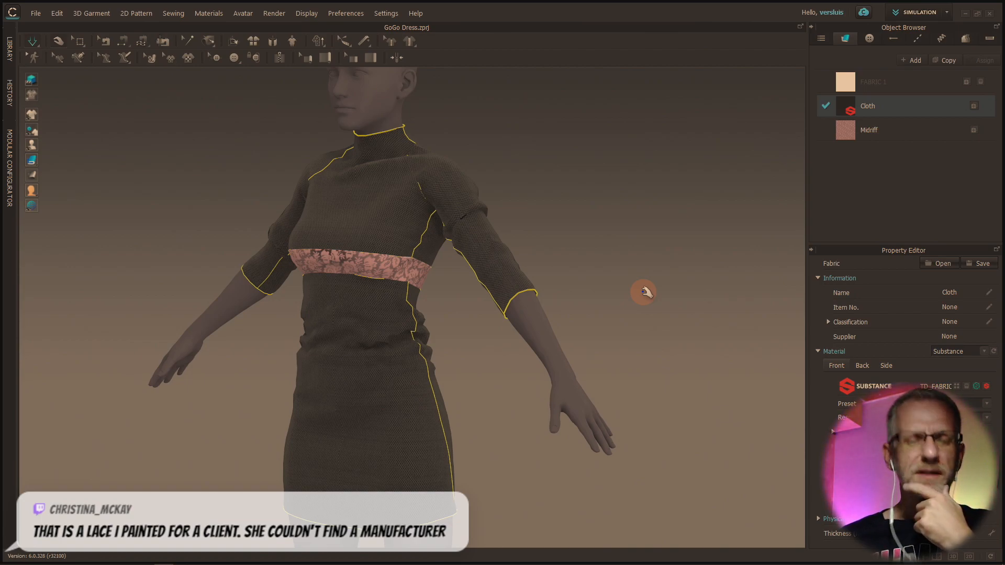
Examine the lace midriff band and the surrounding mesh cloth up close from the front and side
scroll(353, 275, down, 3)
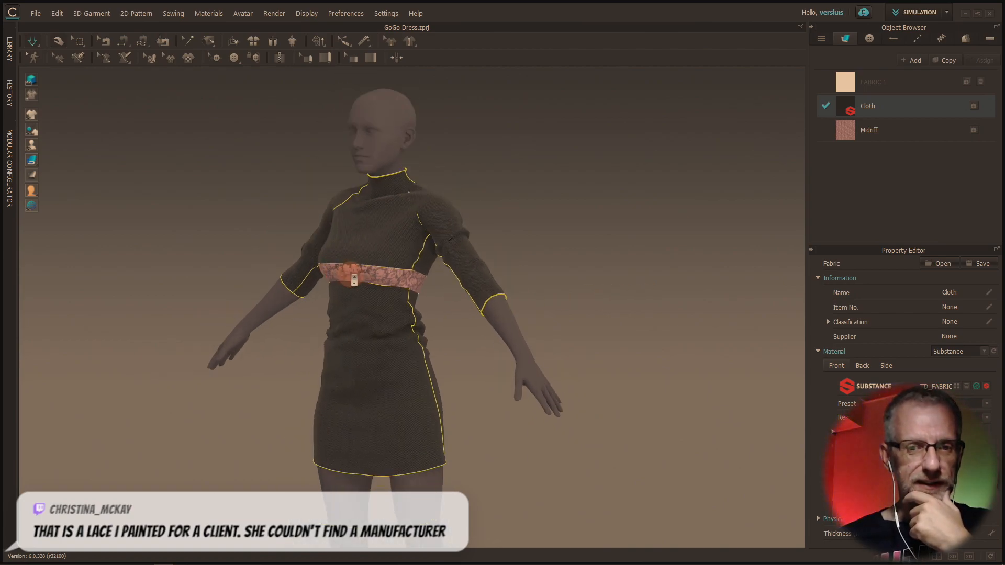
scroll(354, 278, up, 10)
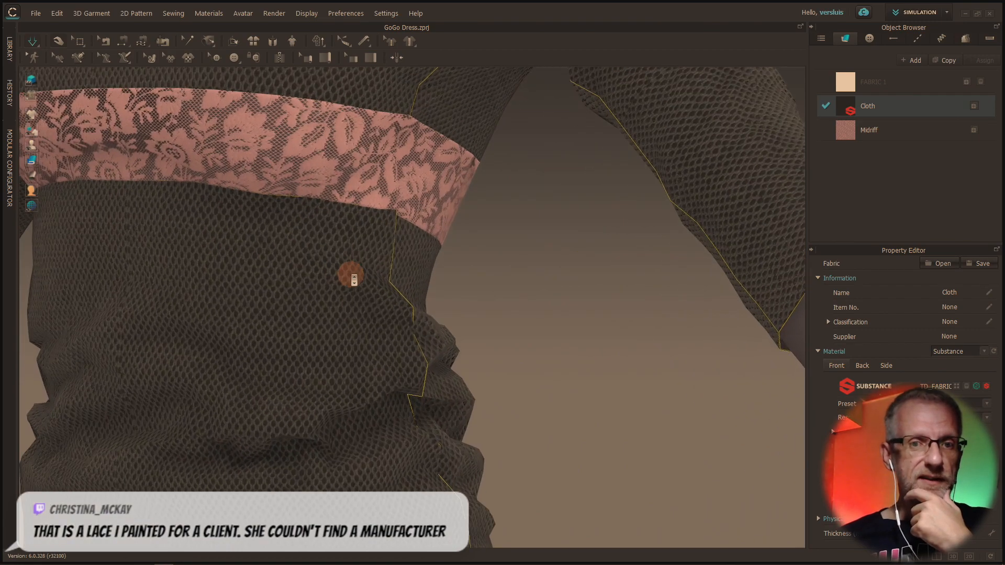
scroll(351, 275, up, 1)
middle_drag(348, 276, 478, 443)
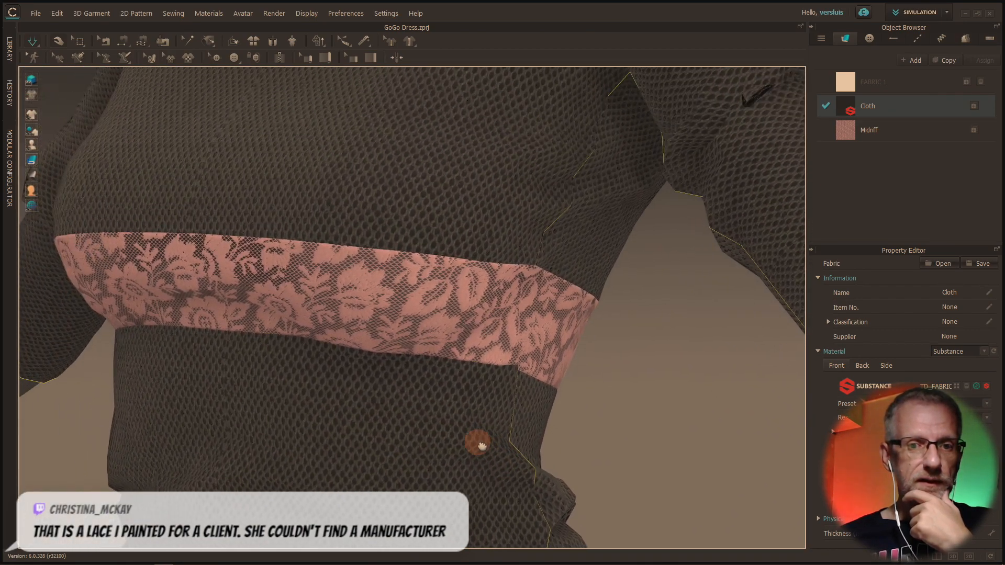
scroll(481, 447, up, 1)
right_drag(481, 446, 409, 432)
middle_drag(404, 435, 348, 354)
scroll(377, 361, up, 1)
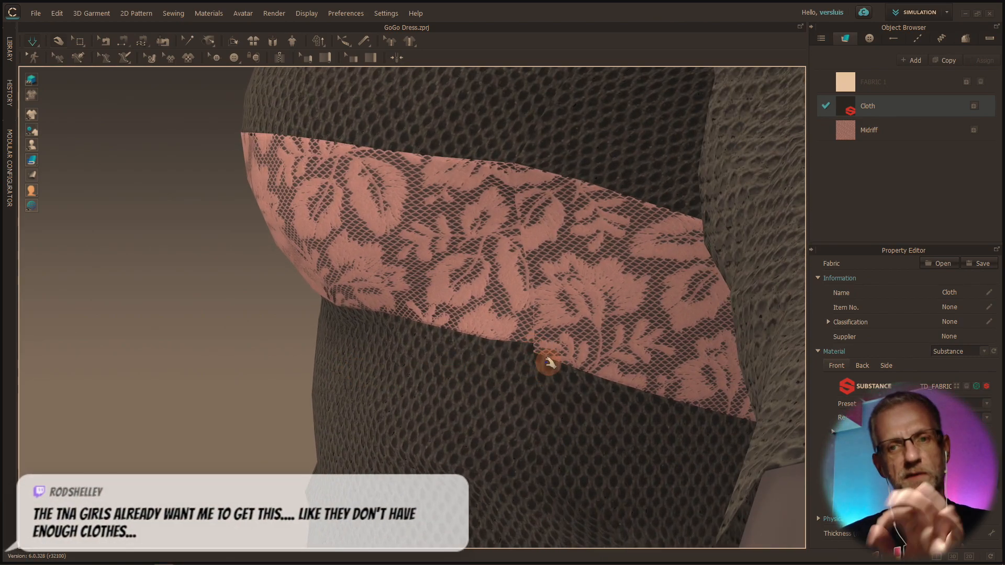
right_drag(534, 365, 496, 384)
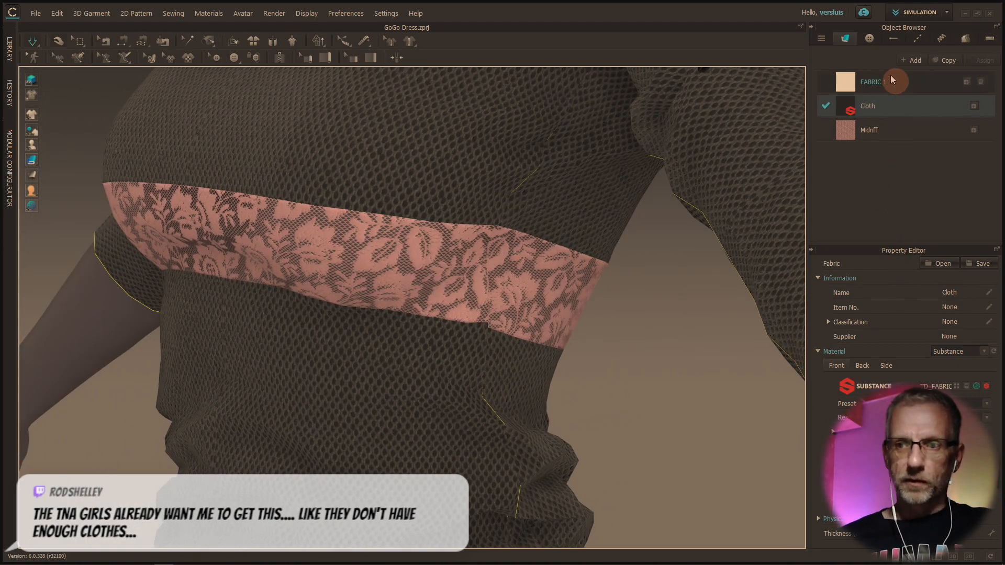
Look through the Cloth fabric's physical properties and the object list for the setting that controls mesh resolution
click(822, 38)
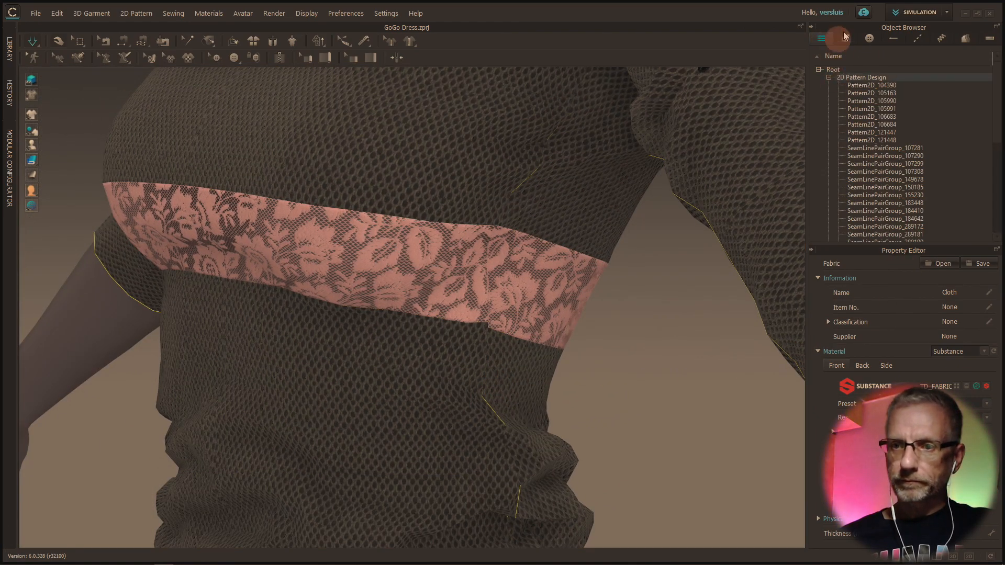
click(844, 37)
click(882, 112)
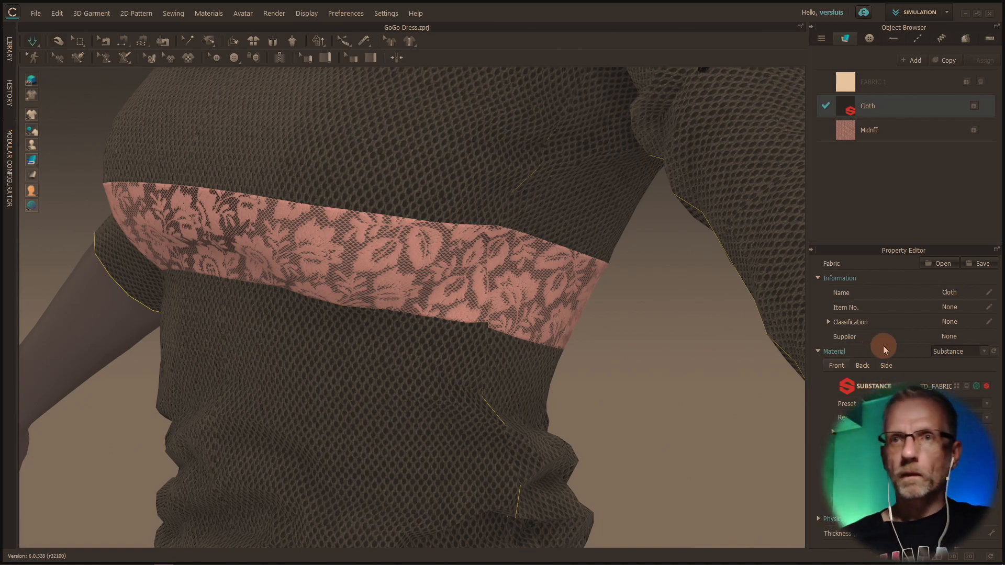
click(817, 518)
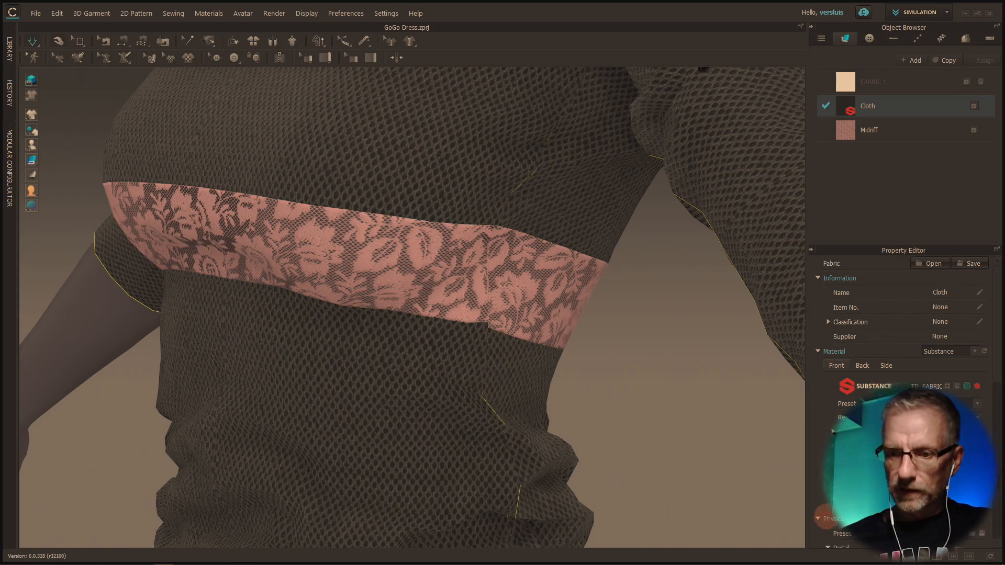
scroll(818, 518, down, 5)
scroll(902, 409, down, 5)
scroll(901, 408, up, 4)
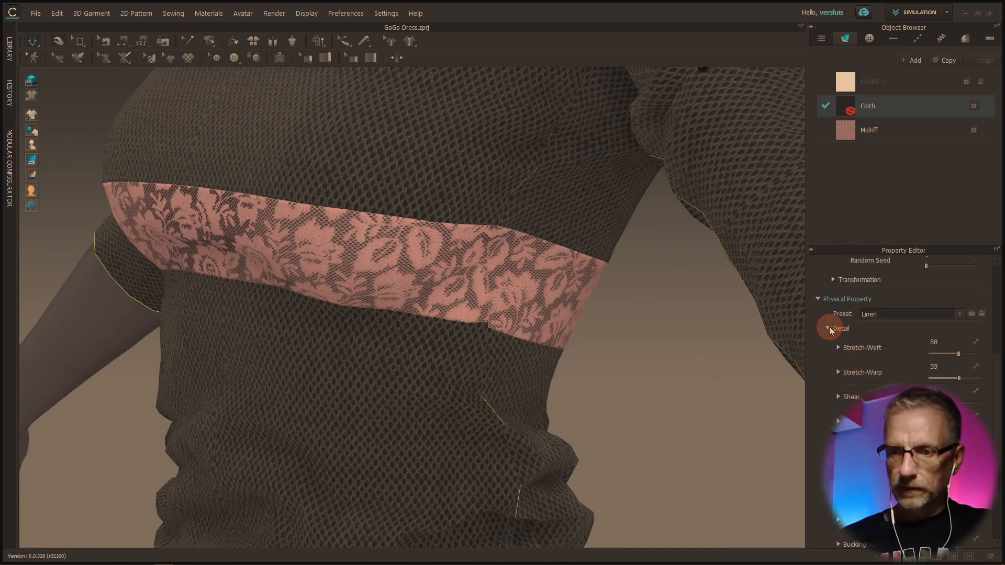
scroll(833, 328, up, 5)
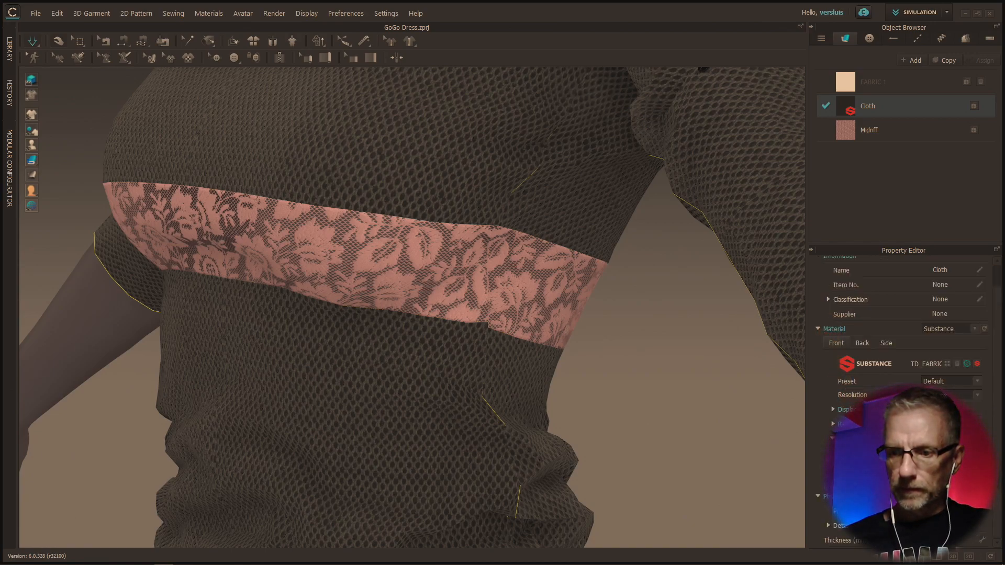
scroll(889, 290, up, 1)
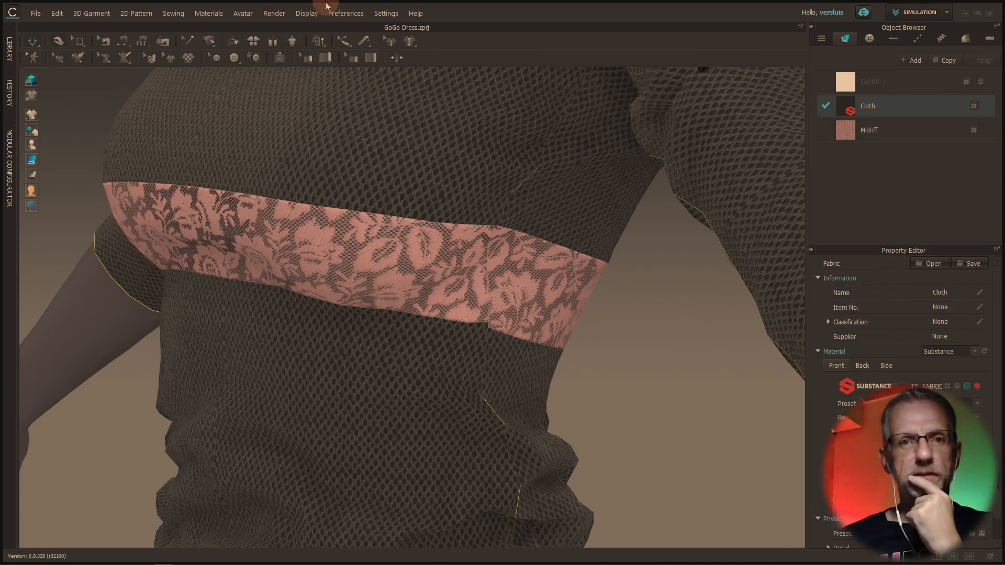
click(358, 15)
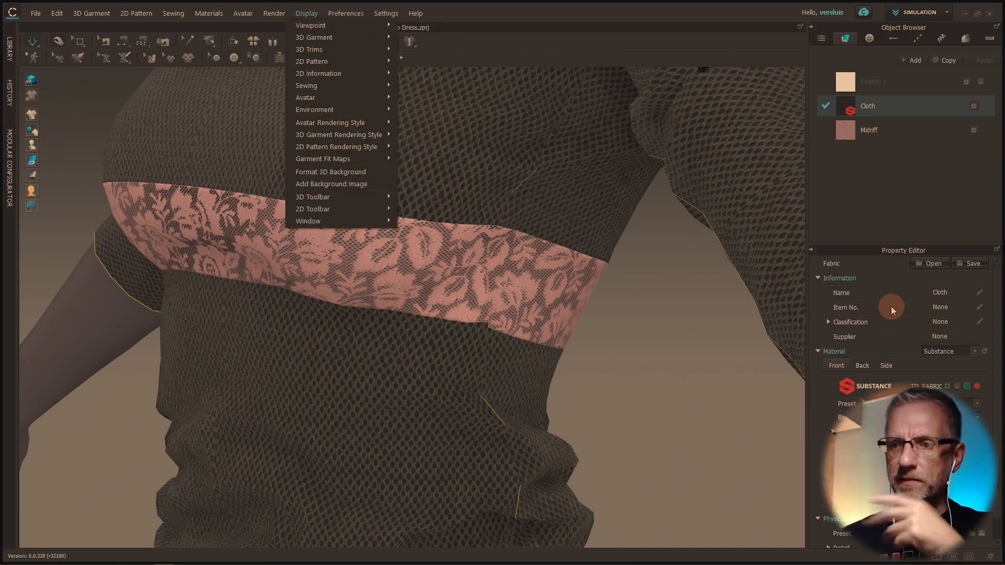
click(897, 225)
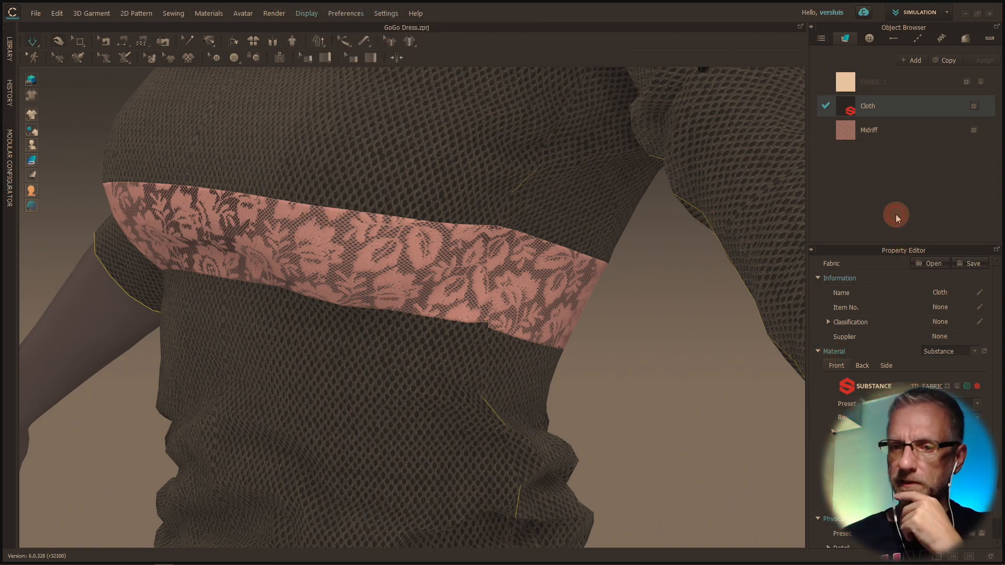
Inspect the simulation properties of the back bodice pattern beside the armhole and of the front bodice pattern
click(546, 199)
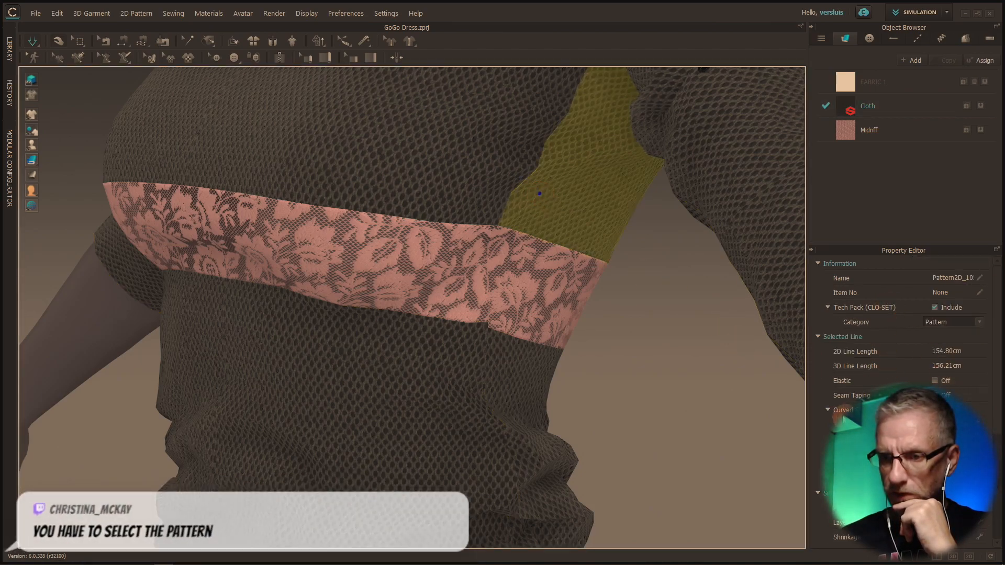
click(818, 337)
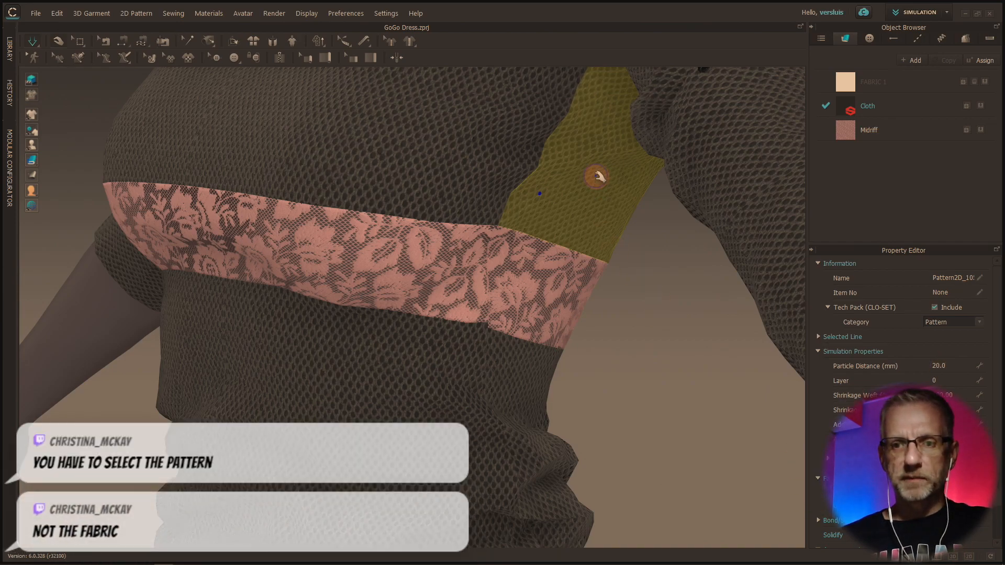
right_click(599, 176)
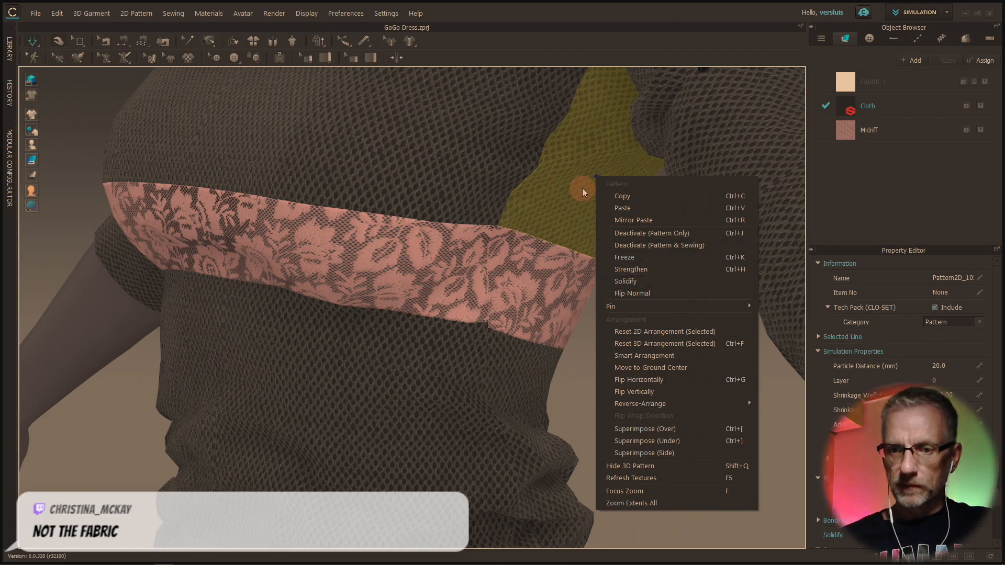
click(510, 155)
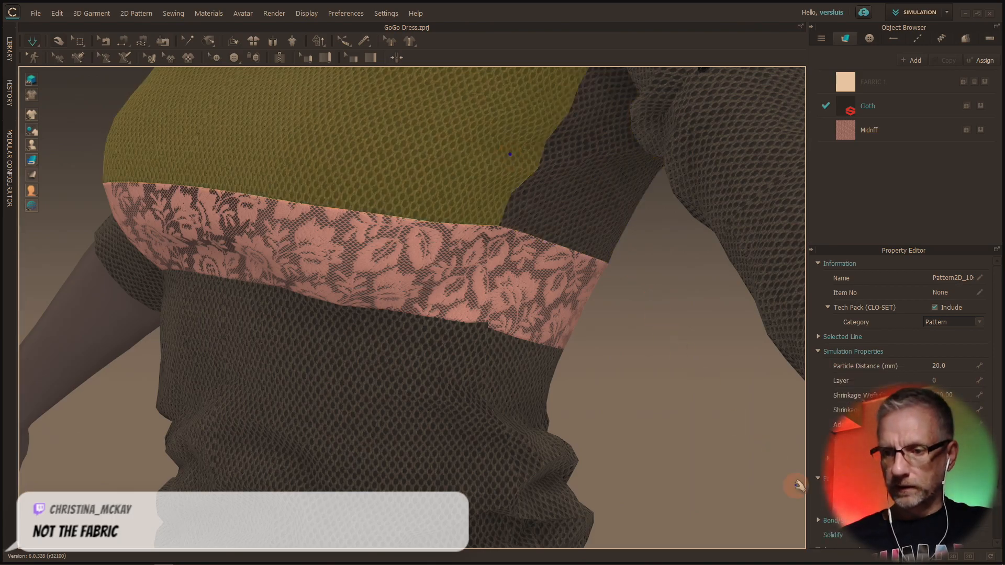
Select all pattern pieces in the 2D pattern view and return to the 3D garment window alone
click(953, 557)
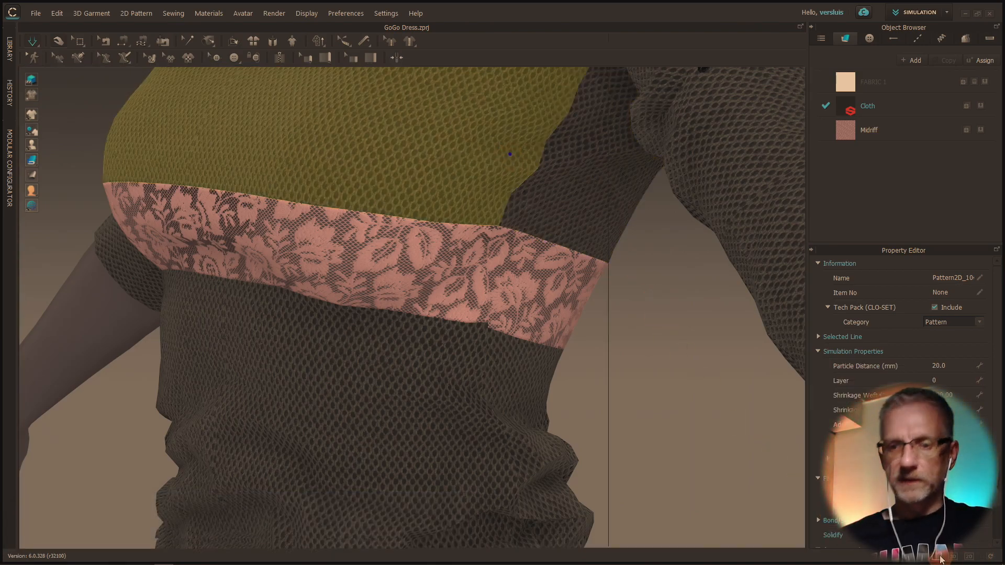
scroll(560, 341, up, 2)
scroll(560, 342, down, 8)
scroll(560, 340, down, 2)
middle_drag(560, 341, 557, 275)
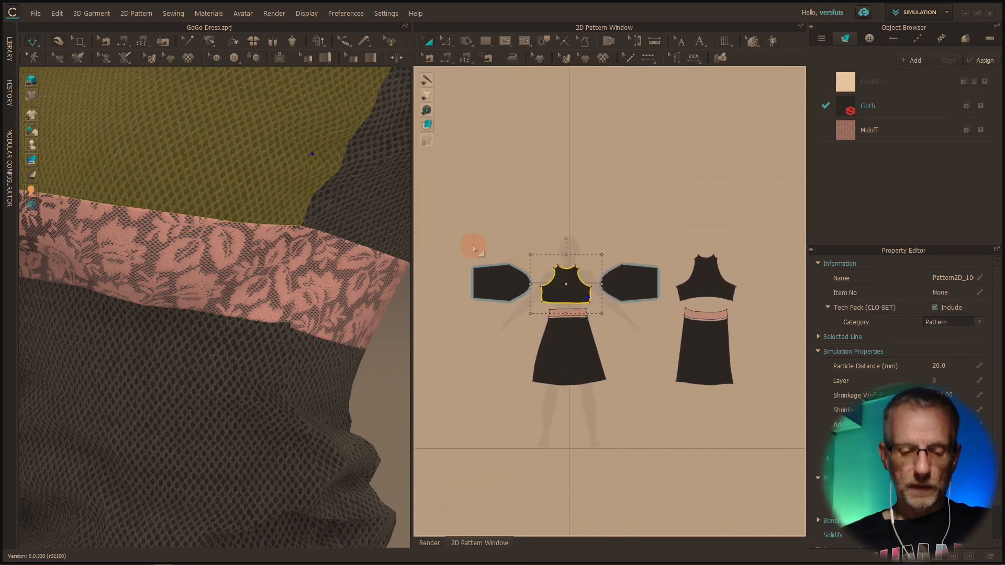
key(ctrl+a)
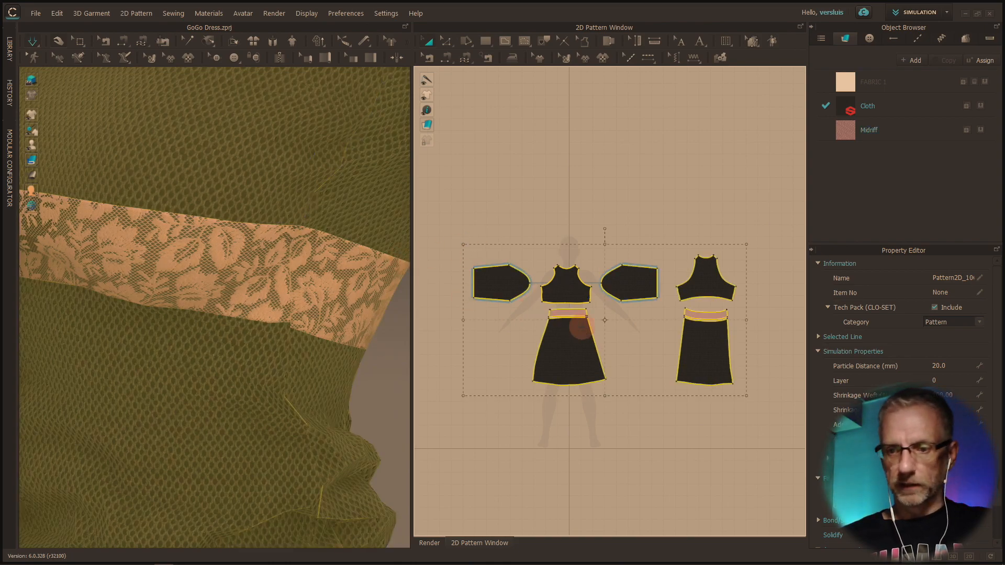
click(970, 558)
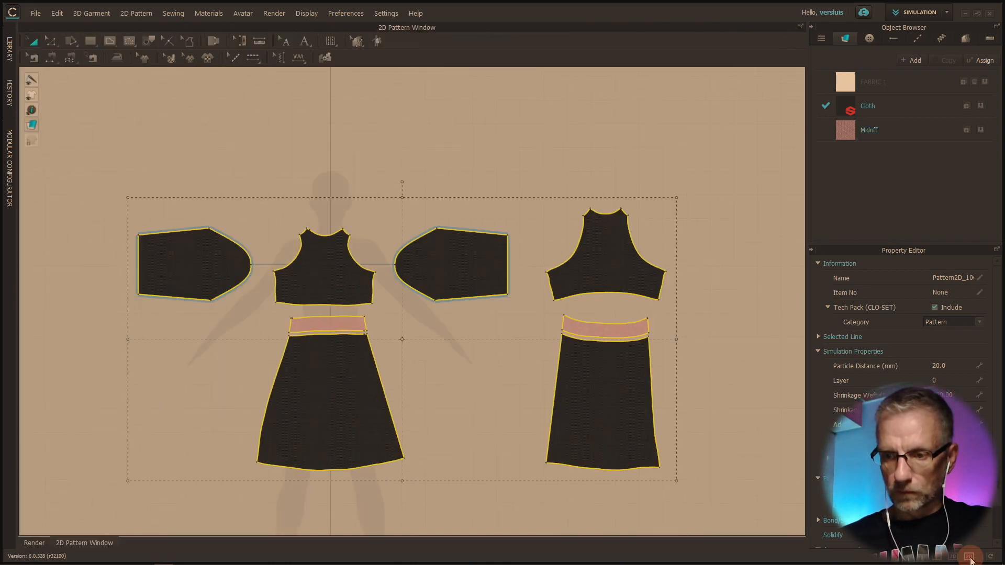
click(953, 556)
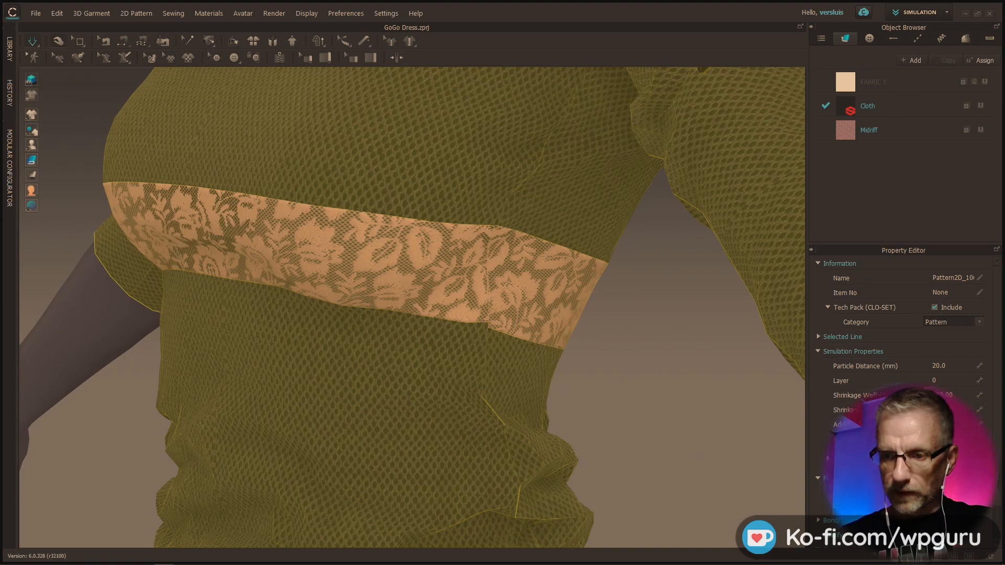
Set the particle distance of all selected patterns to 10 mm and simulate the garment
double_click(938, 365)
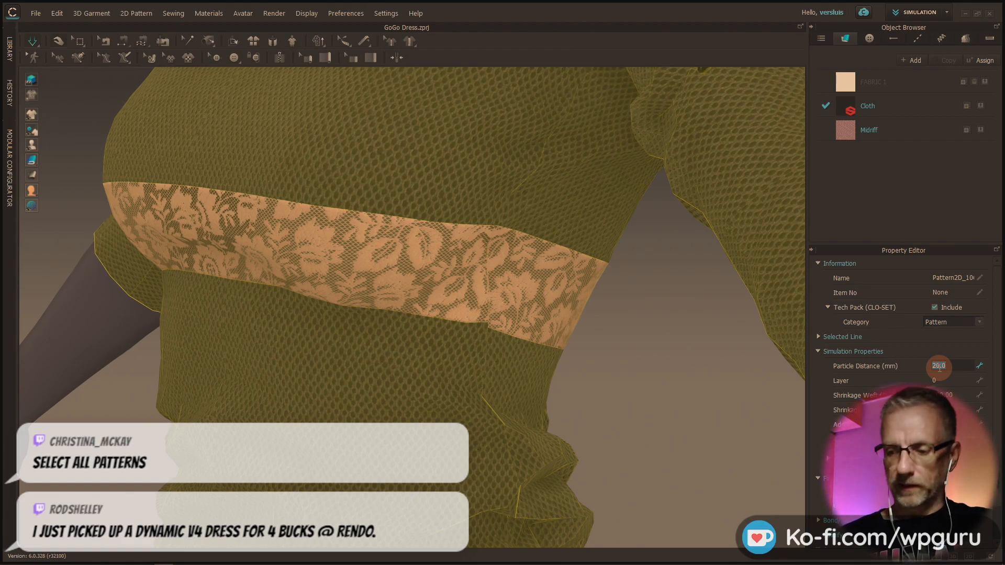
text(10)
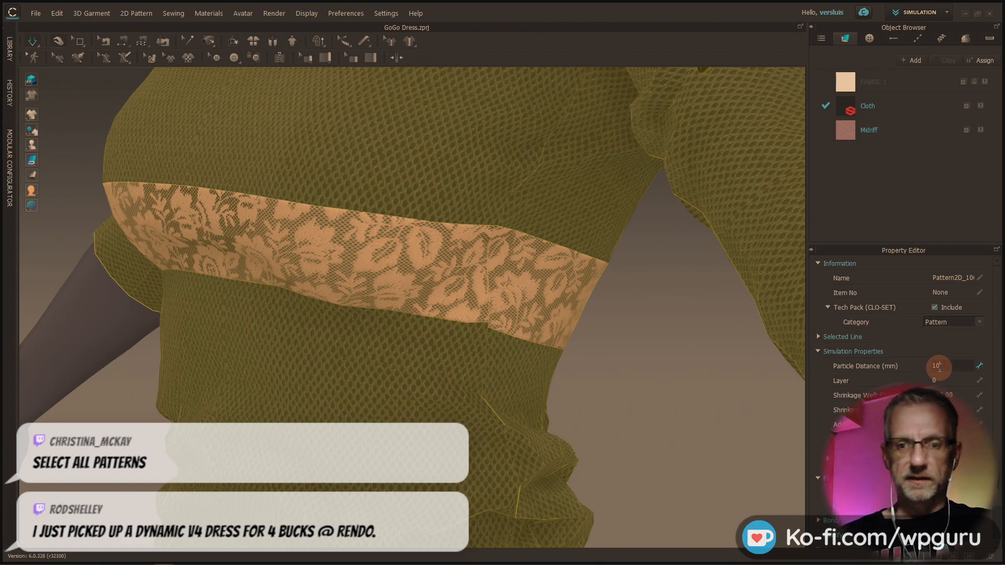
key(Return)
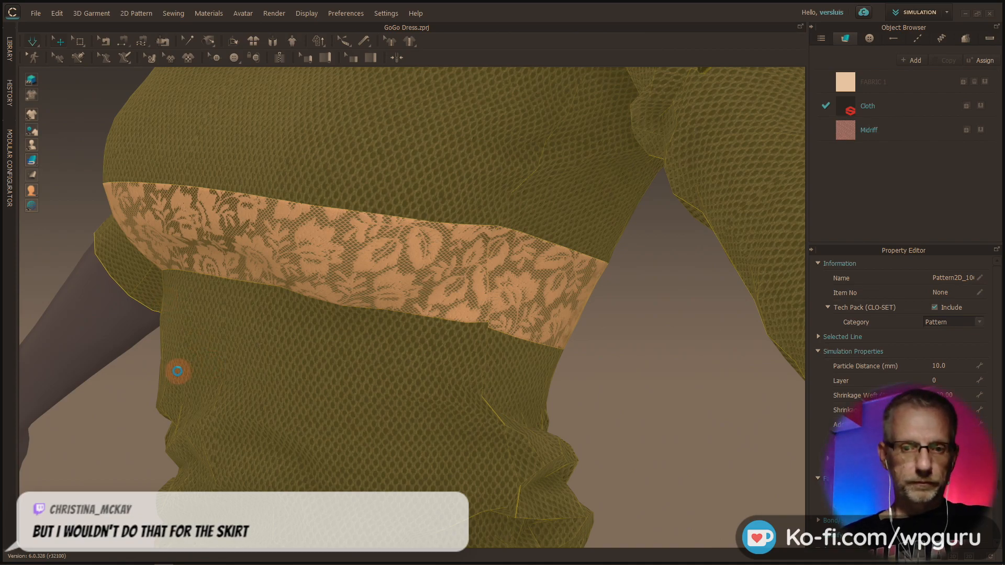
click(73, 58)
click(32, 41)
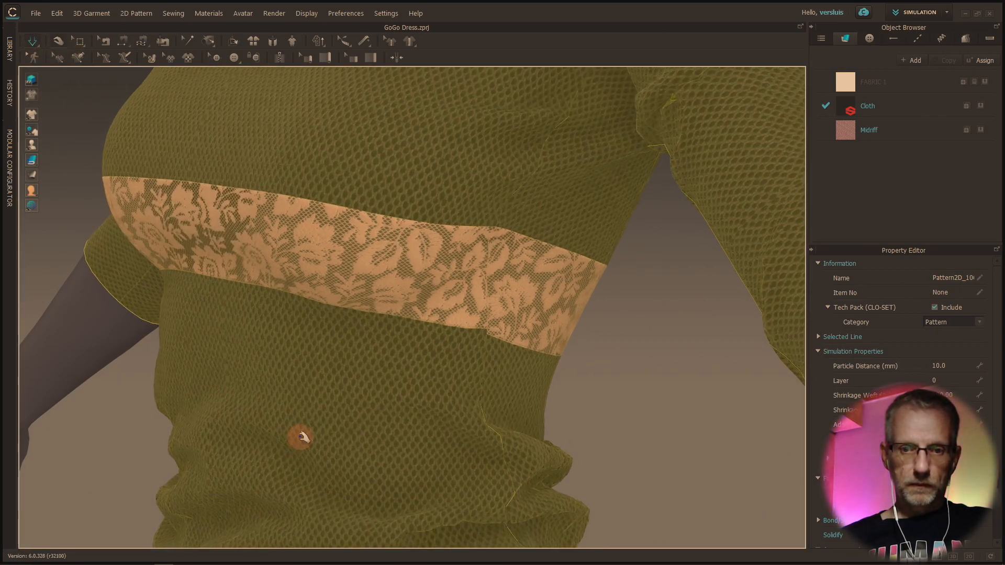
mouse_move(355, 422)
right_down()
mouse_move(414, 428)
mouse_move(344, 433)
mouse_move(348, 442)
mouse_move(314, 417)
mouse_move(295, 417)
mouse_move(377, 422)
mouse_move(337, 418)
right_up()
scroll(347, 440, down, 3)
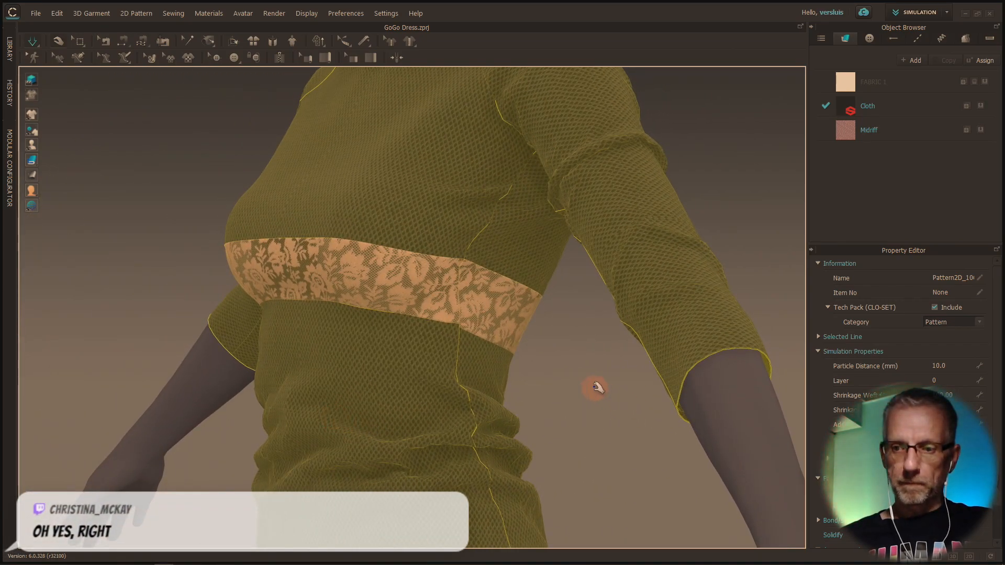
Set the particle distance of all selected patterns to 5 mm
click(939, 366)
text(5)
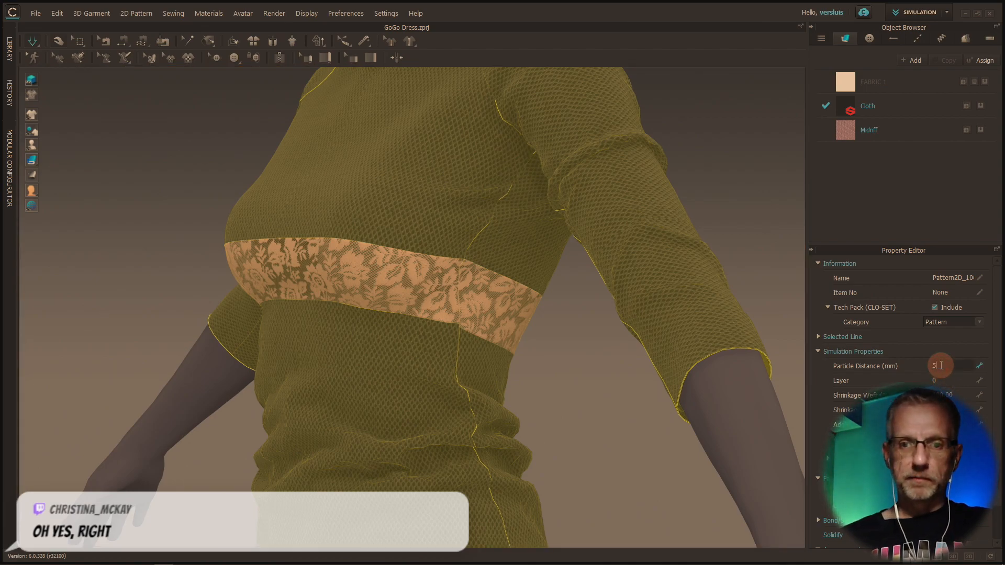
click(714, 311)
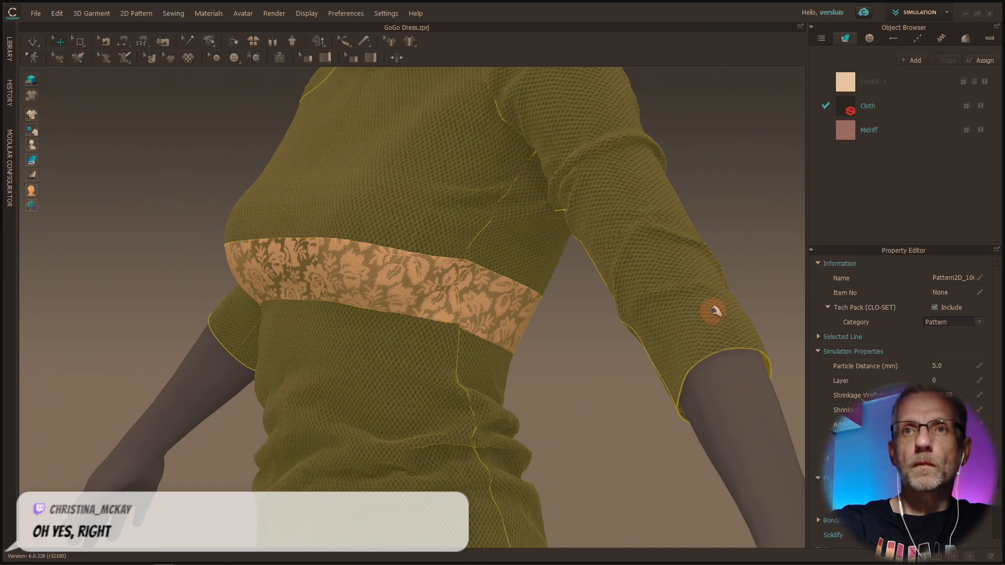
Simulate the garment in Normal (Default) mode and clear the pattern selection to check the drape
click(32, 43)
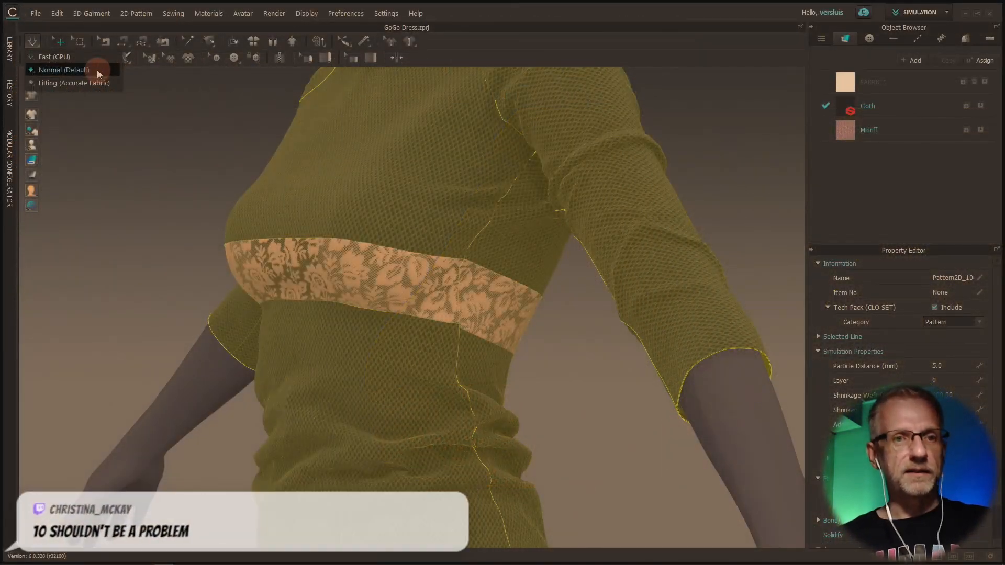
click(158, 116)
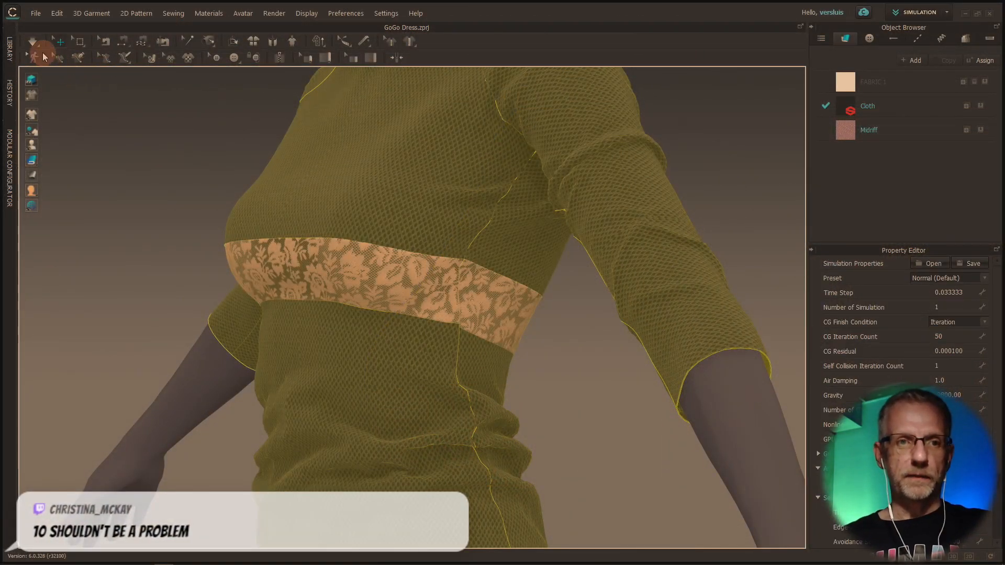
click(32, 42)
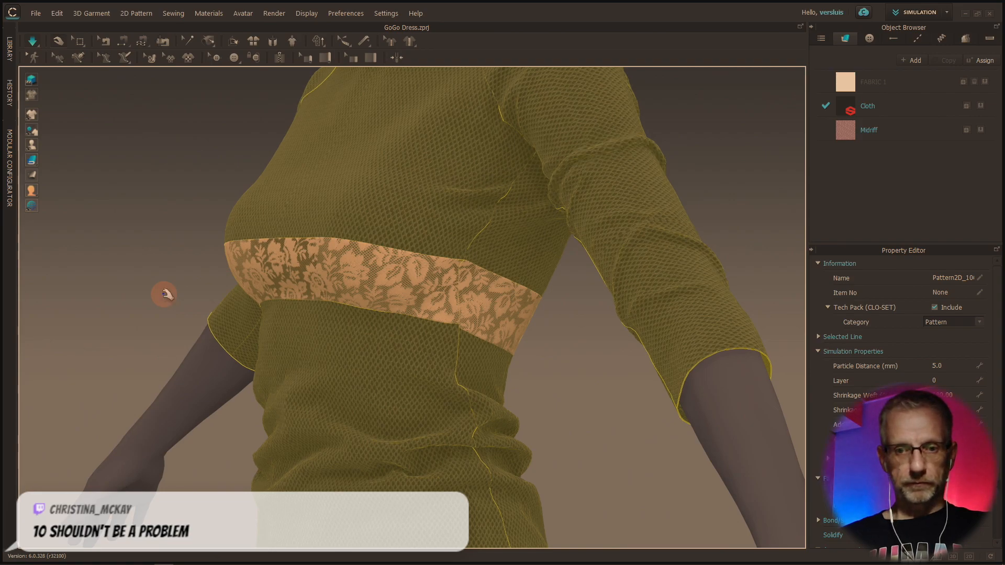
right_drag(224, 372, 391, 452)
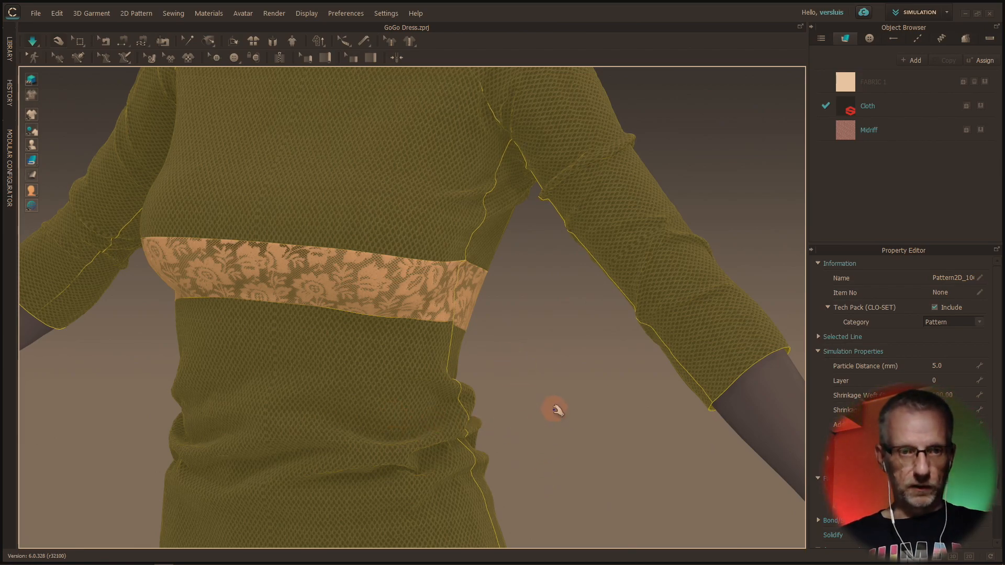
click(585, 437)
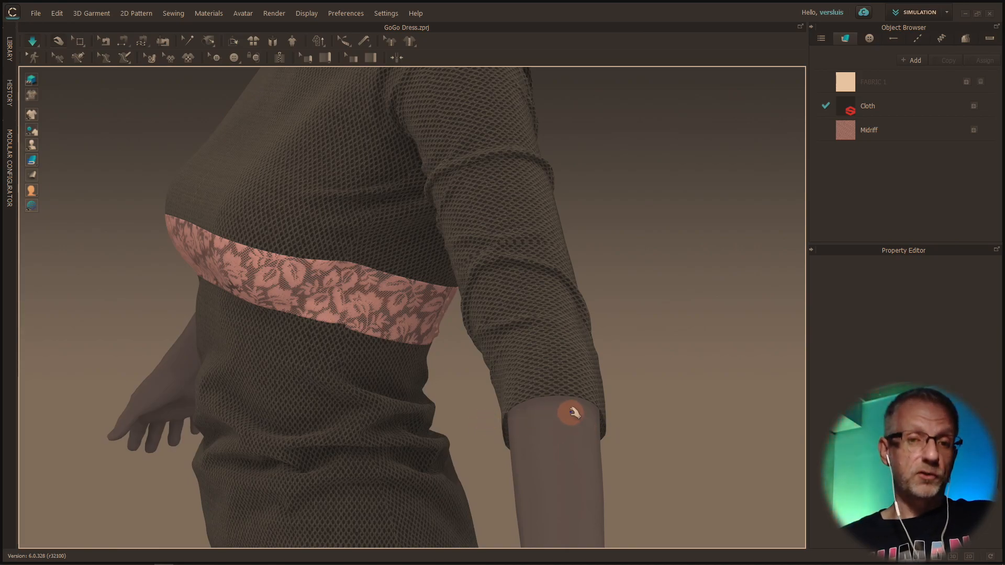
right_drag(595, 408, 522, 422)
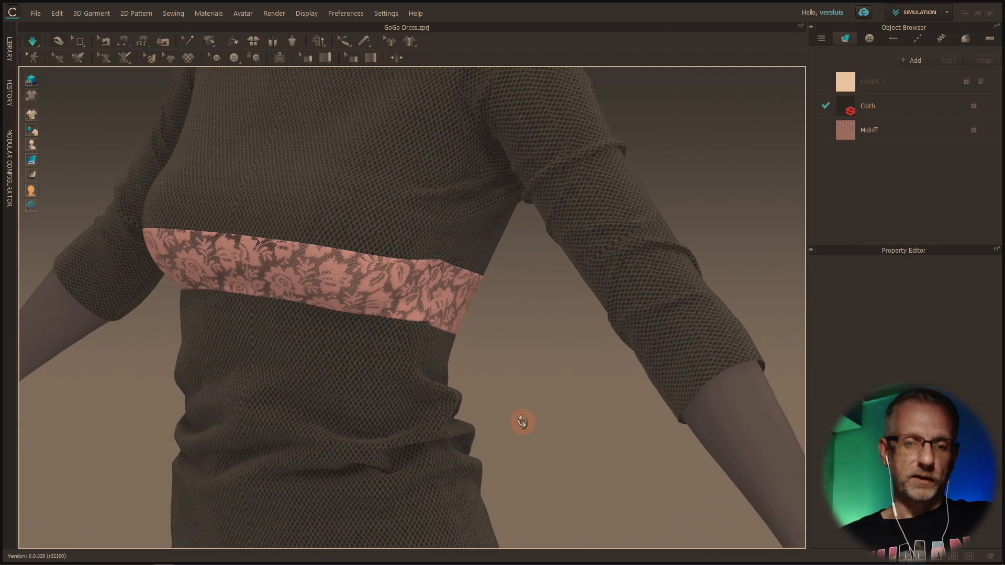
Examine the pink lace midriff and the mesh fabric around it up close and from a distance
scroll(526, 427, up, 2)
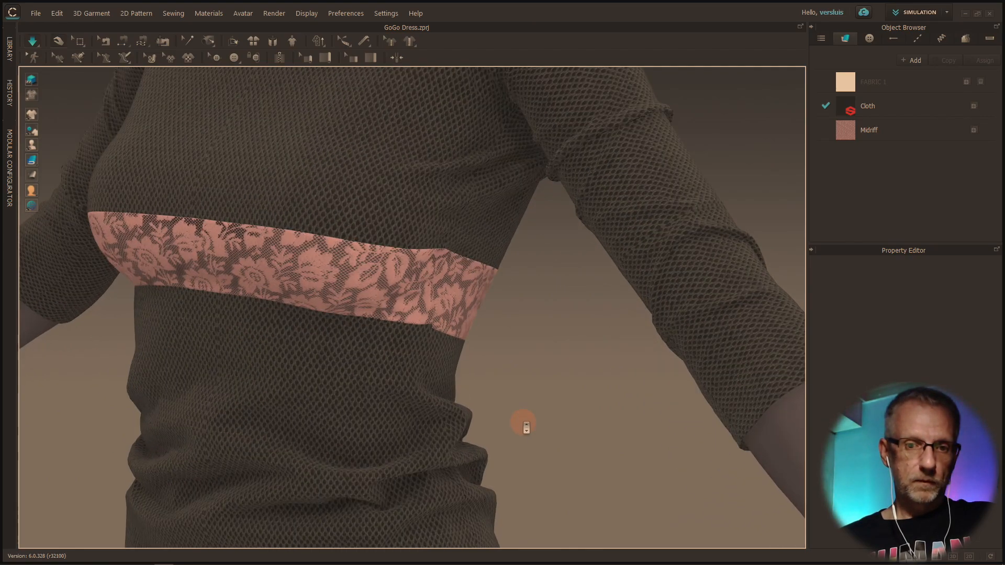
scroll(526, 428, down, 2)
scroll(526, 428, up, 2)
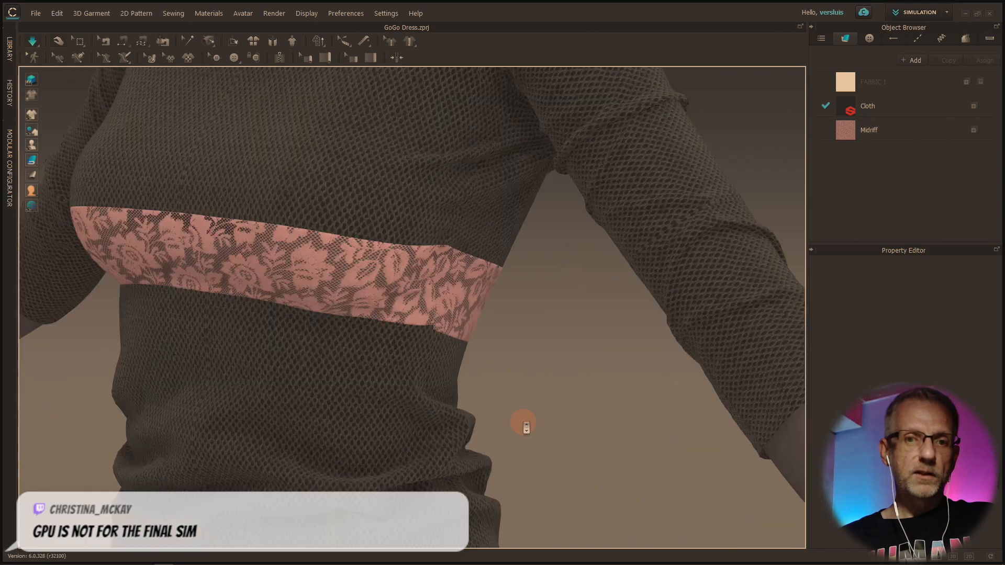
scroll(526, 428, up, 2)
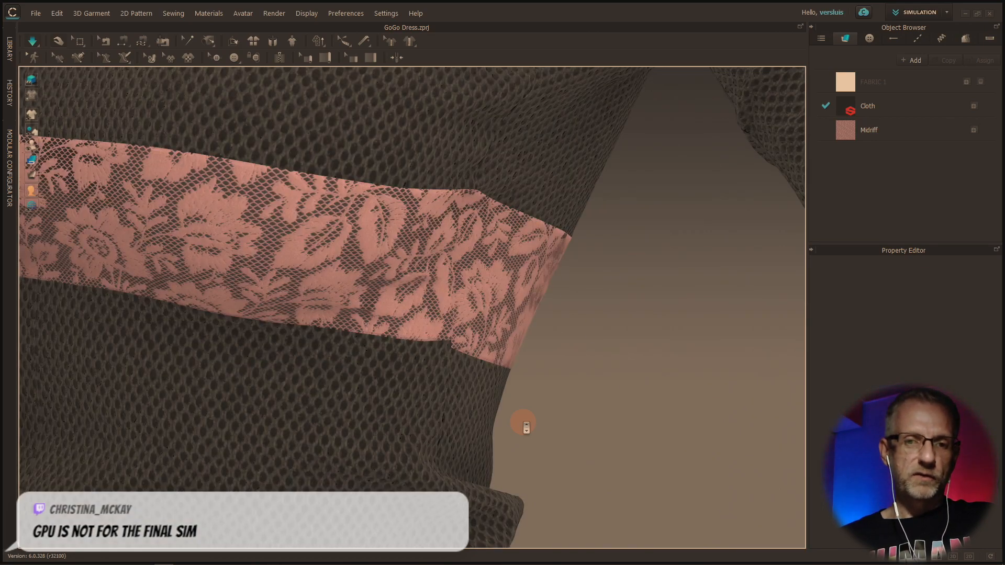
scroll(526, 427, up, 2)
scroll(526, 428, down, 3)
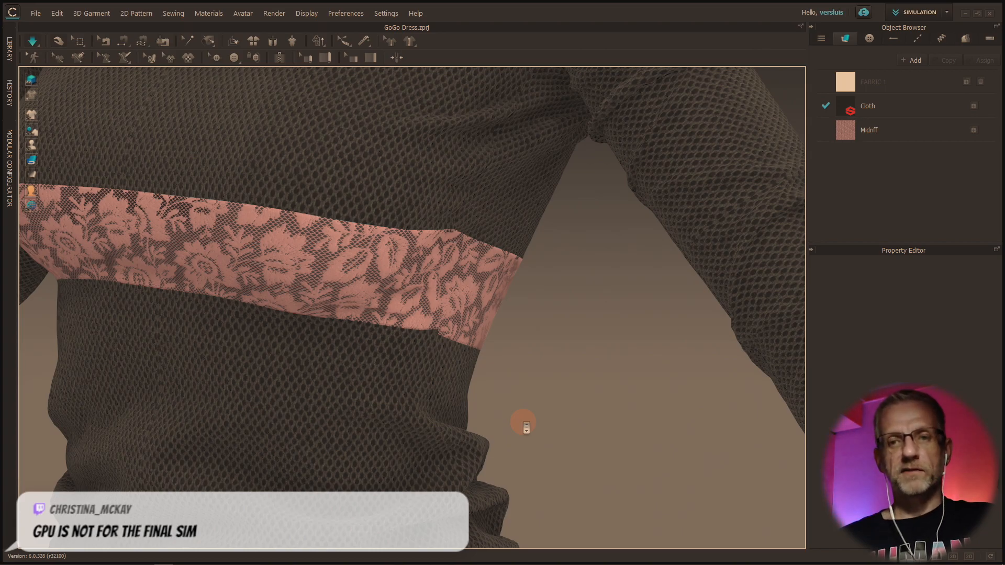
scroll(526, 428, down, 2)
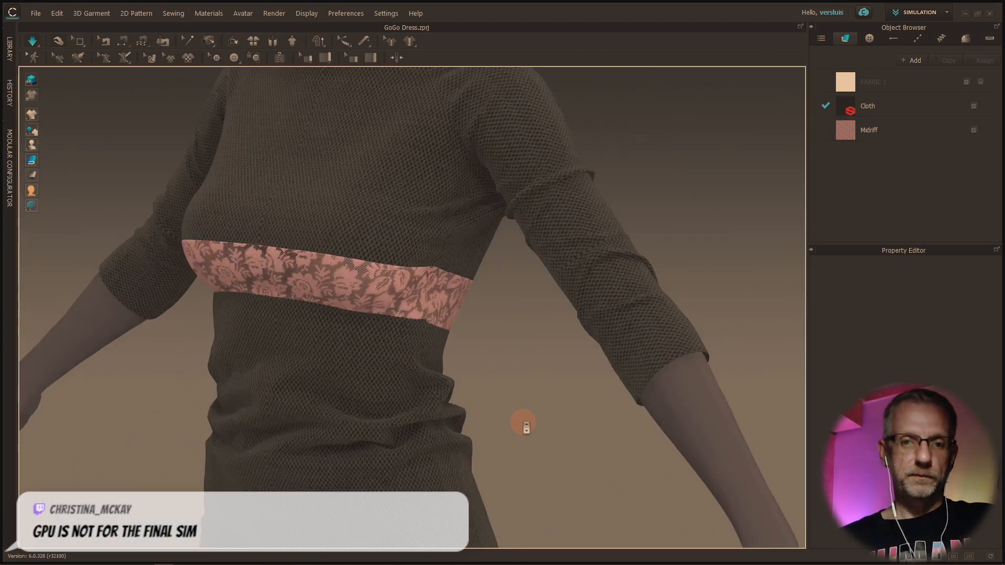
scroll(523, 422, down, 1)
scroll(523, 422, down, 1)
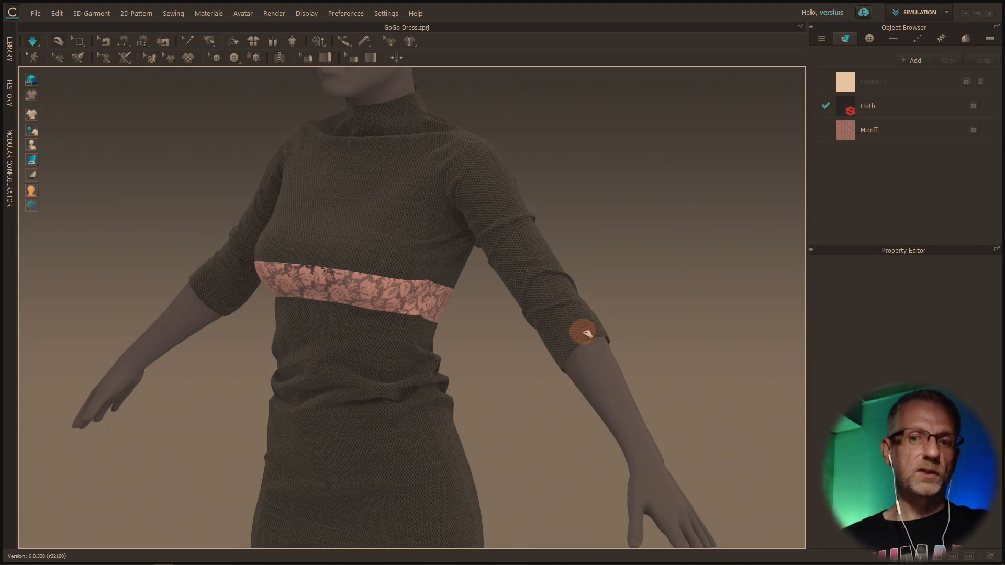
Tug the sleeve on the avatar's left arm at its cuff, switch the simulation mode to Fast (GPU) and start simulating
click(587, 334)
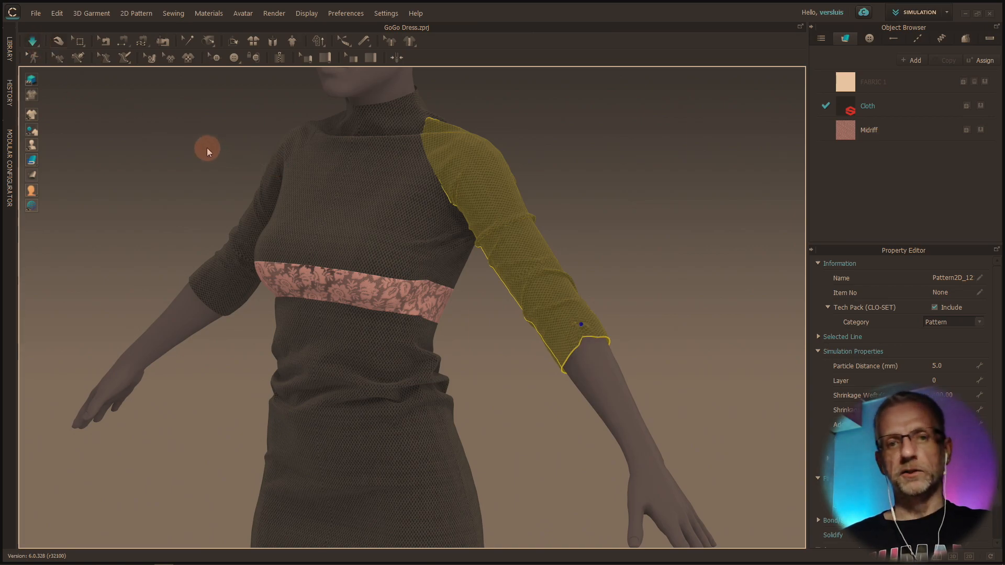
click(33, 47)
click(33, 41)
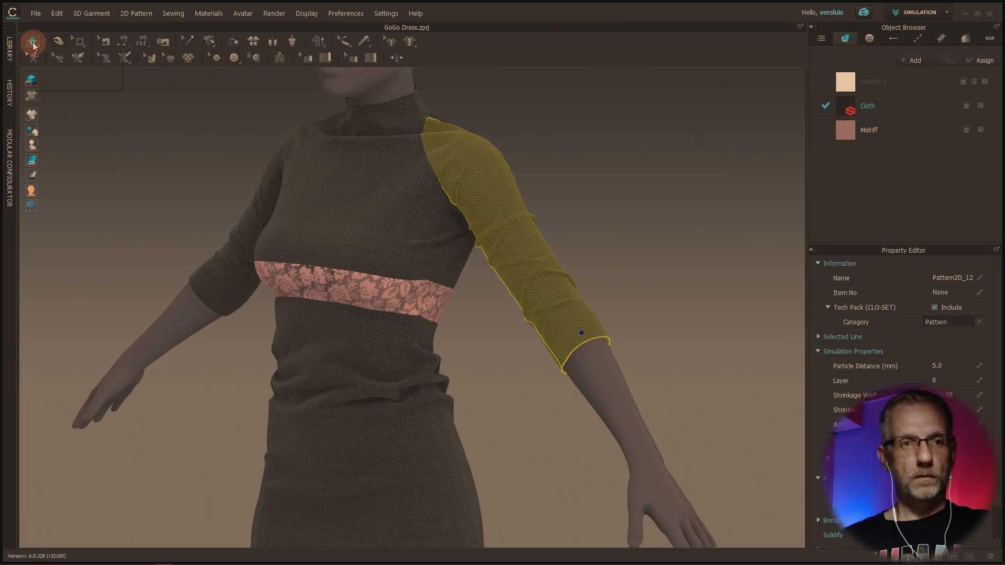
click(34, 45)
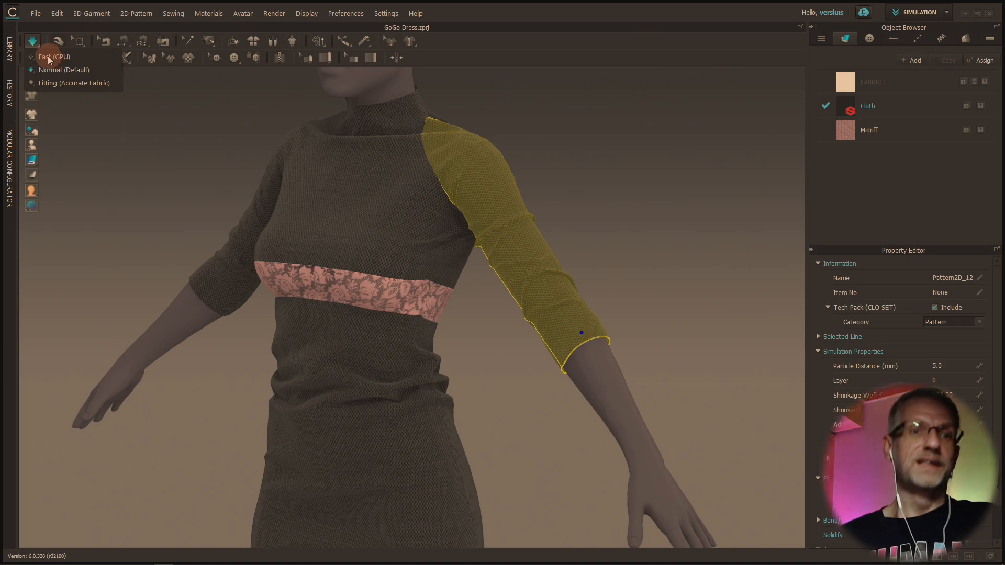
click(50, 58)
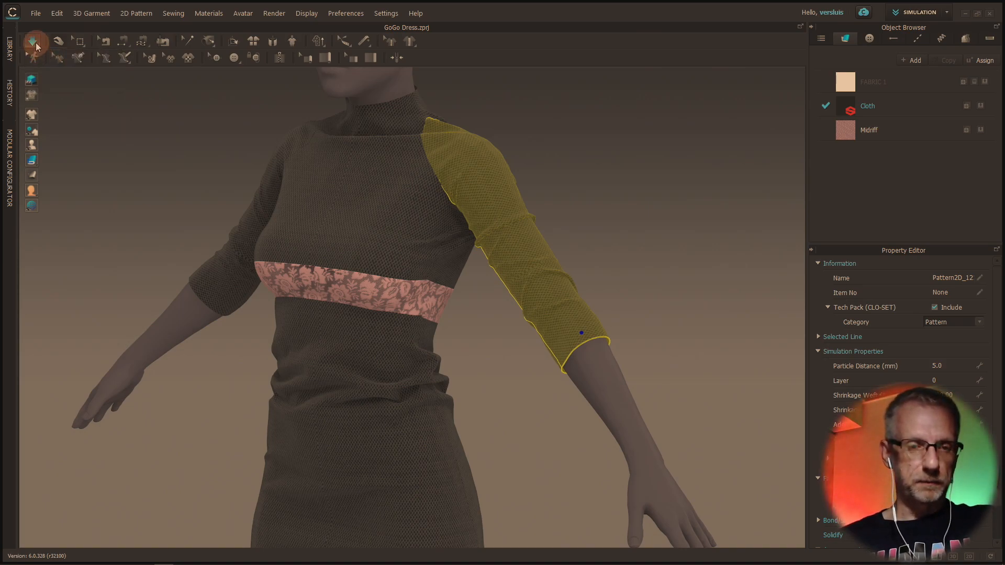
click(33, 42)
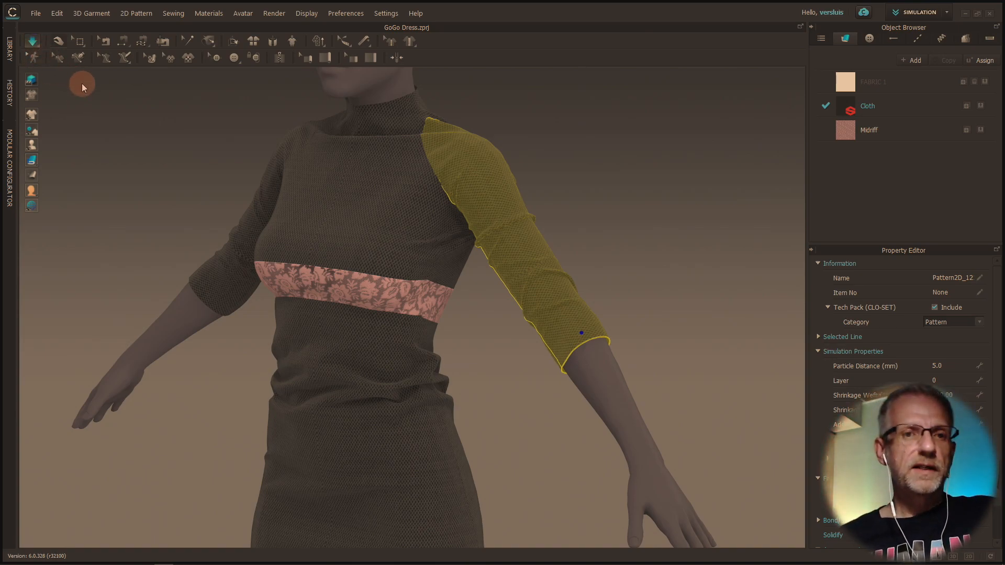
key(space)
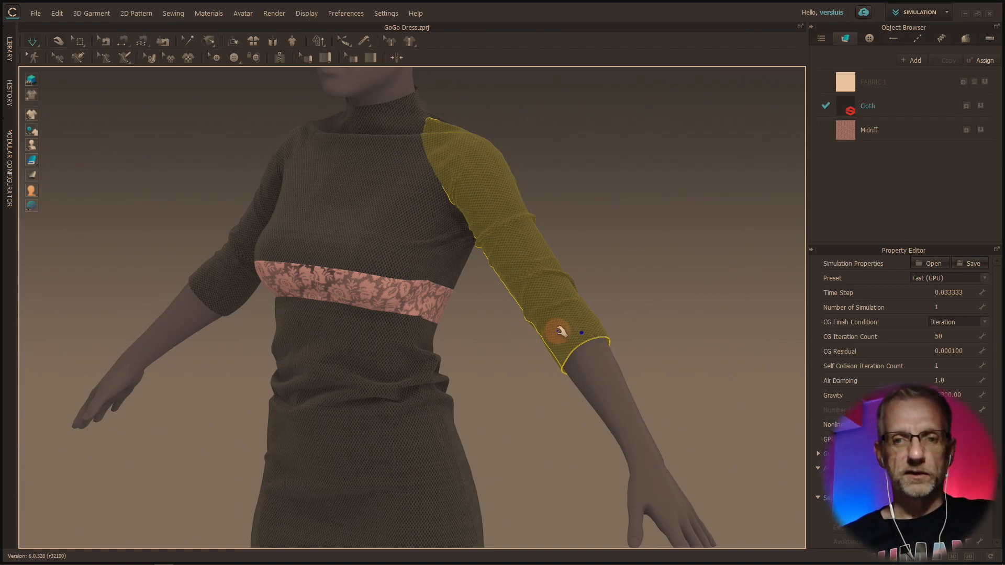
Pull the left sleeve near its cuff and the front skirt panel downwards in the running simulation
click(543, 296)
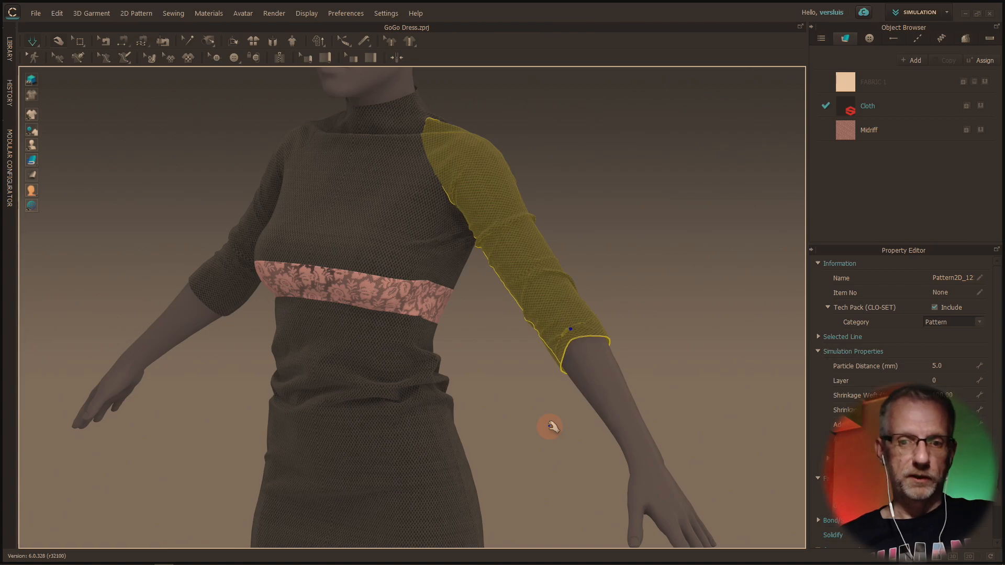
middle_drag(535, 381, 534, 209)
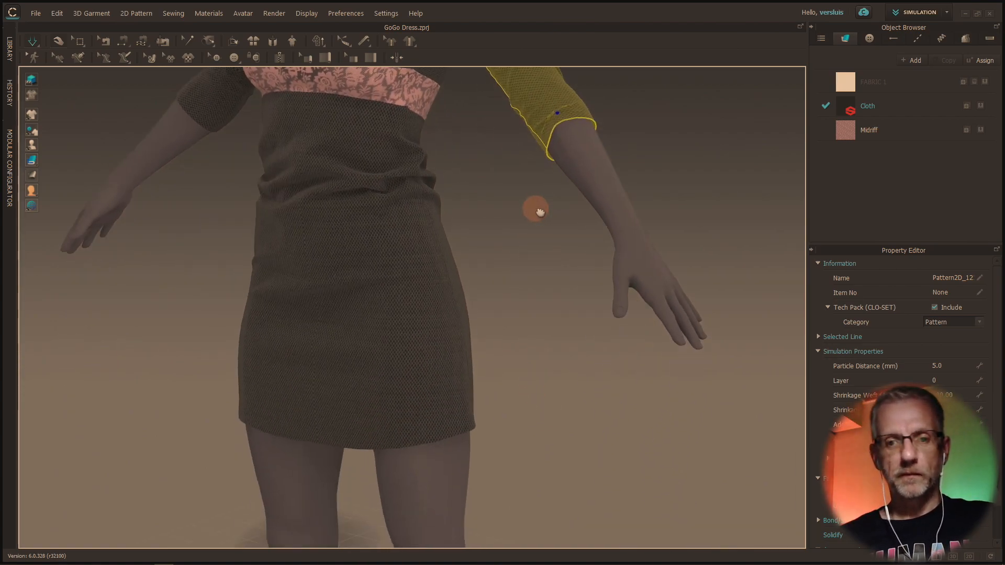
scroll(461, 389, down, 1)
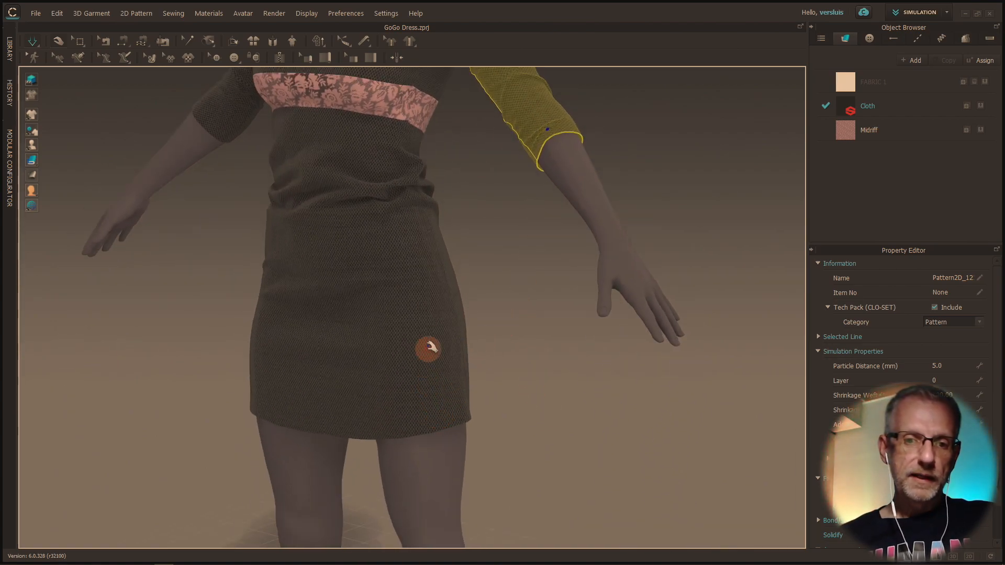
click(436, 328)
drag(435, 328, 438, 357)
key(w)
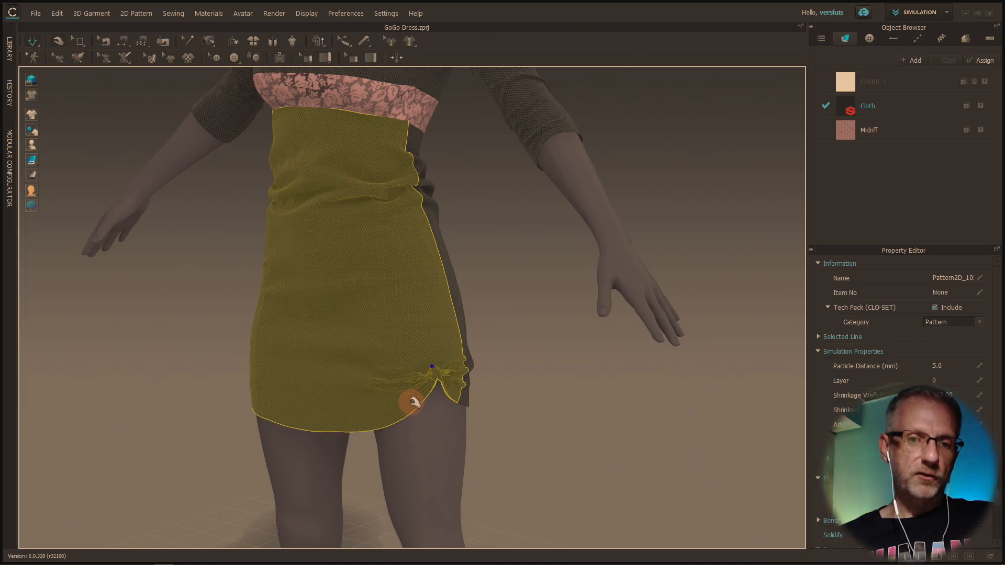
Pull the back skirt panel downwards near the side seam and inspect the dress from the front and side
right_drag(419, 406, 364, 395)
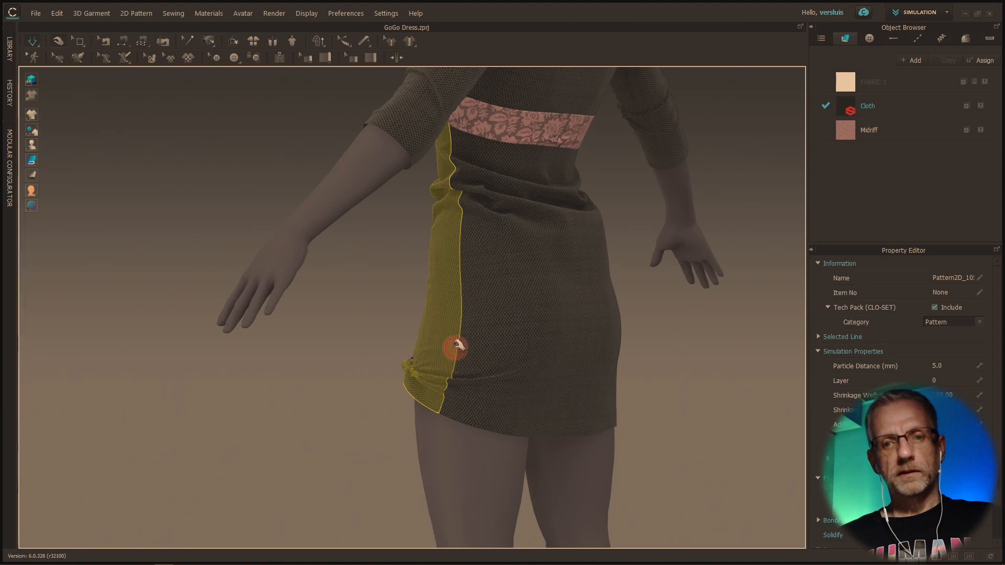
scroll(462, 319, up, 2)
drag(463, 318, 471, 385)
right_drag(462, 406, 536, 386)
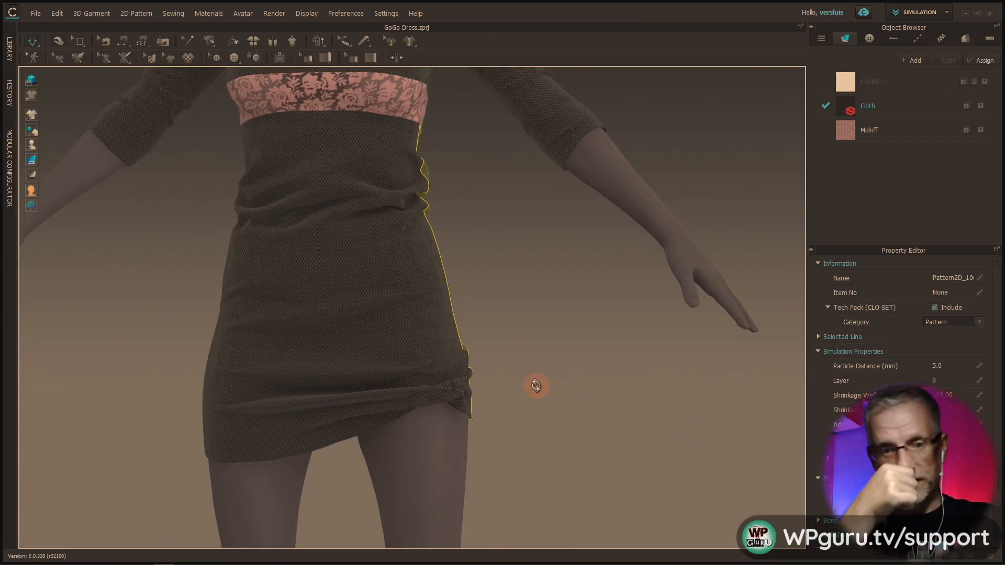
middle_drag(550, 410, 527, 508)
scroll(529, 504, up, 3)
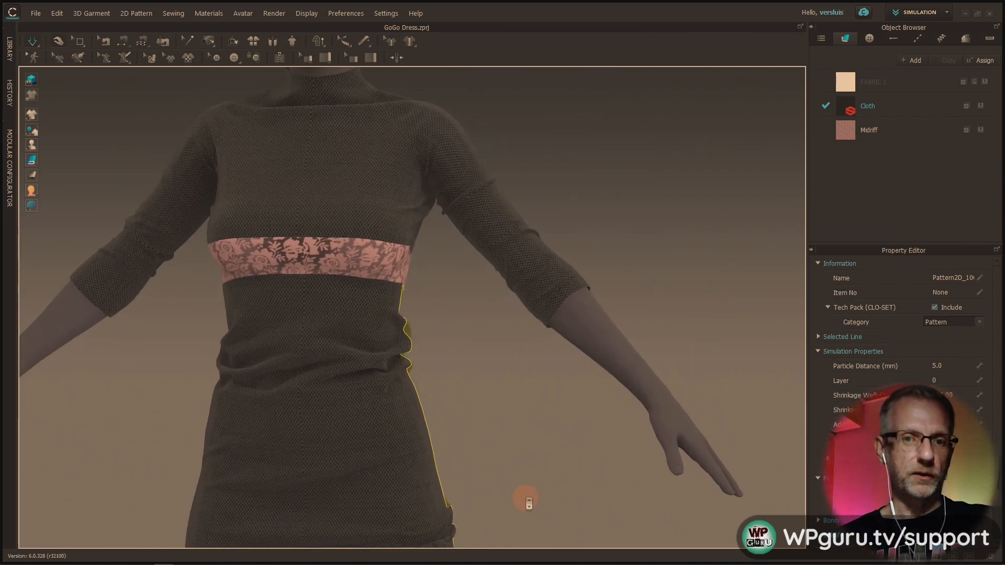
scroll(529, 503, down, 5)
right_drag(521, 503, 480, 496)
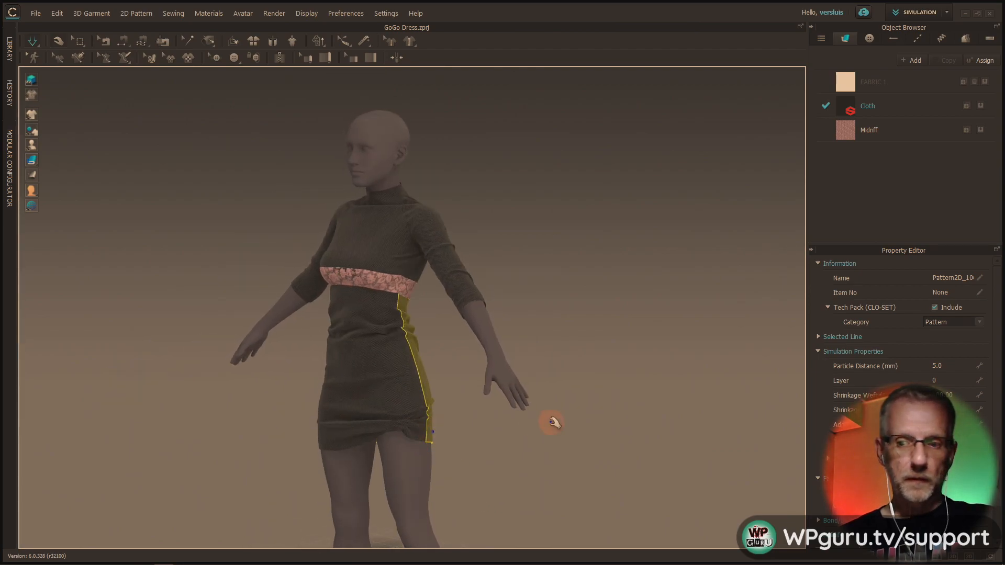
Set the particle distance of the selected back skirt panel to 10 mm
click(941, 366)
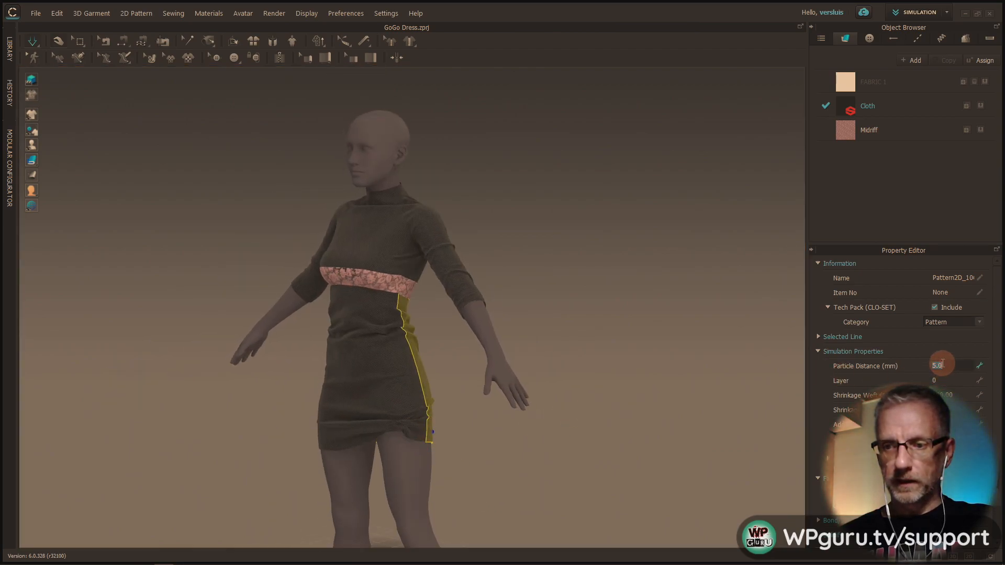
text(10)
key(Return)
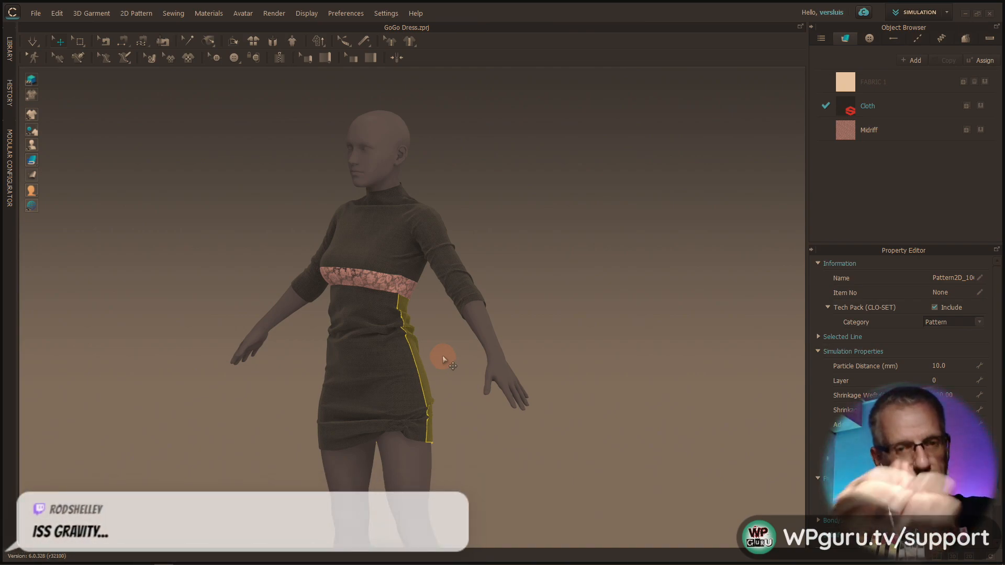
Shift the front skirt panel on the avatar and restart the simulation to let it settle
scroll(439, 364, up, 5)
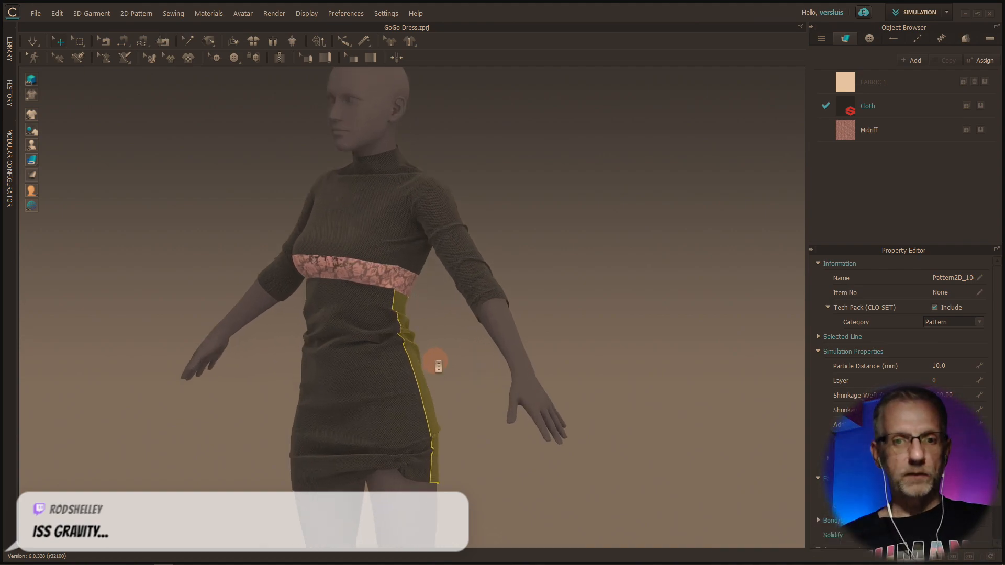
click(414, 464)
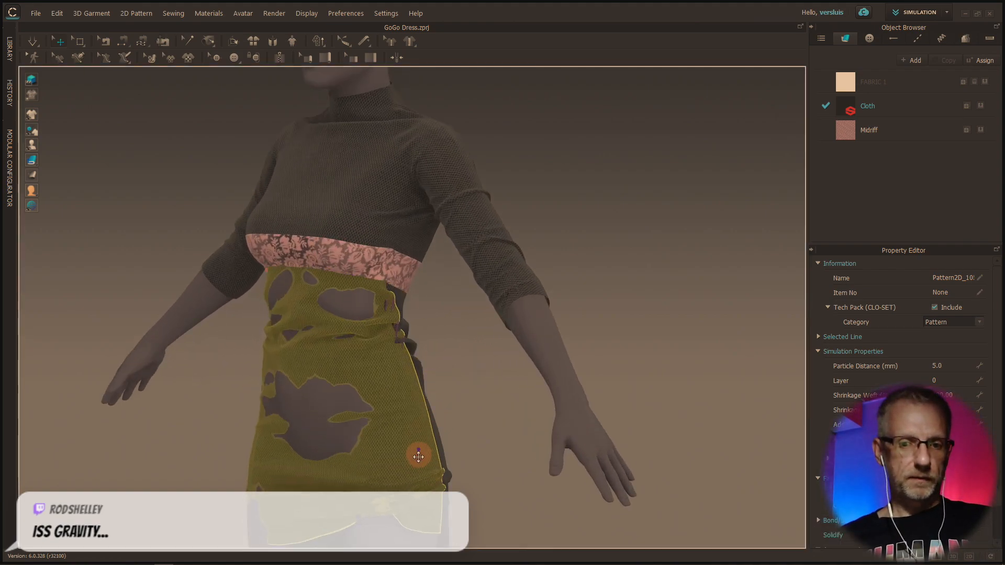
drag(413, 465, 281, 298)
key(space)
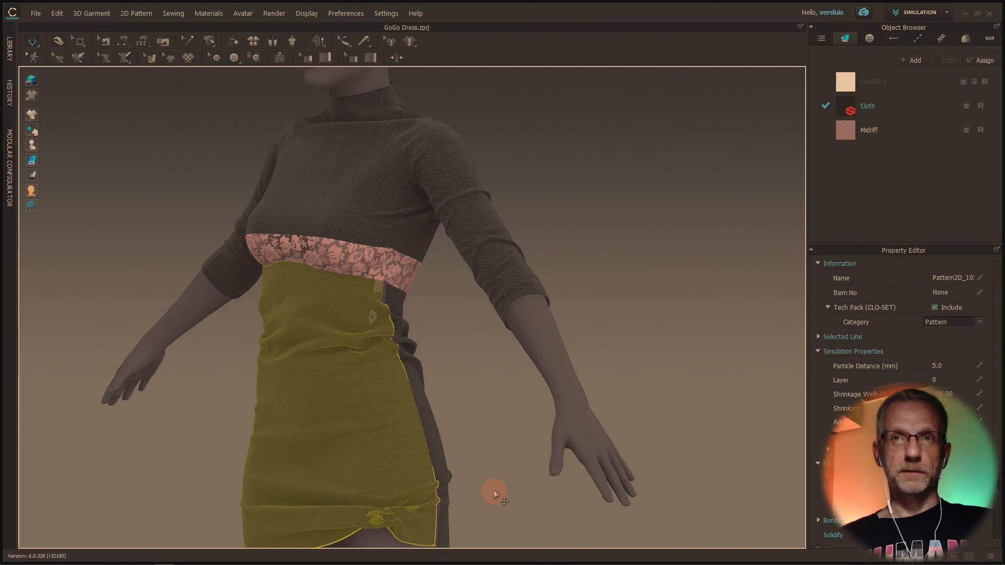
Tug the front skirt panel downwards along its side and check the drape of the whole dress
mouse_move(493, 486)
right_down()
mouse_move(471, 487)
mouse_move(498, 480)
right_up()
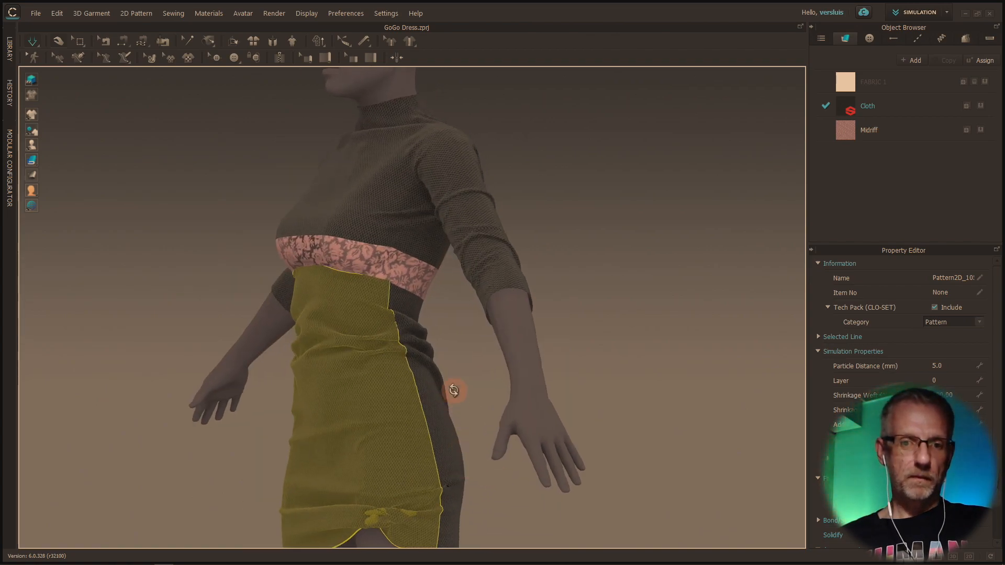
drag(413, 318, 428, 446)
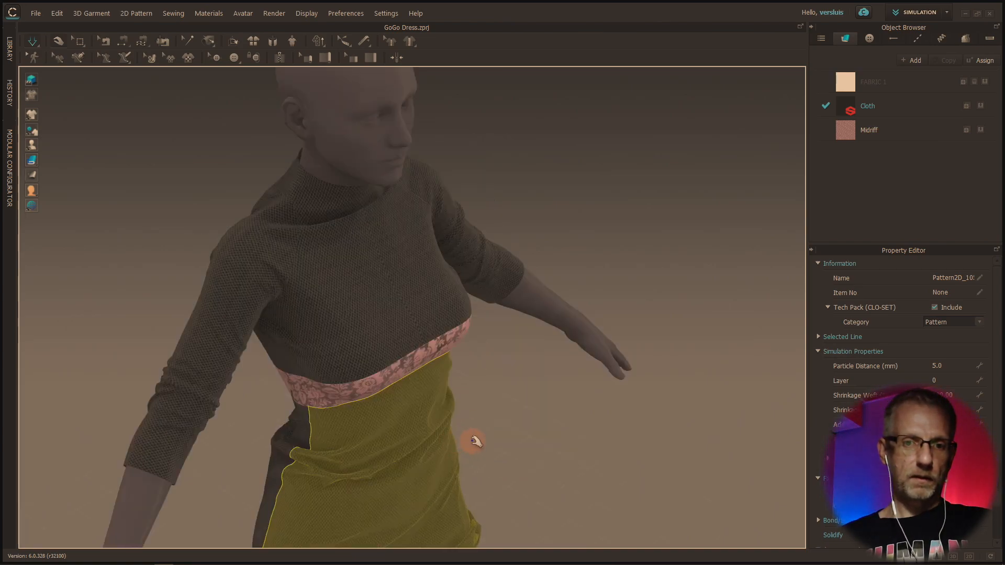
right_drag(461, 436, 362, 403)
scroll(362, 403, down, 6)
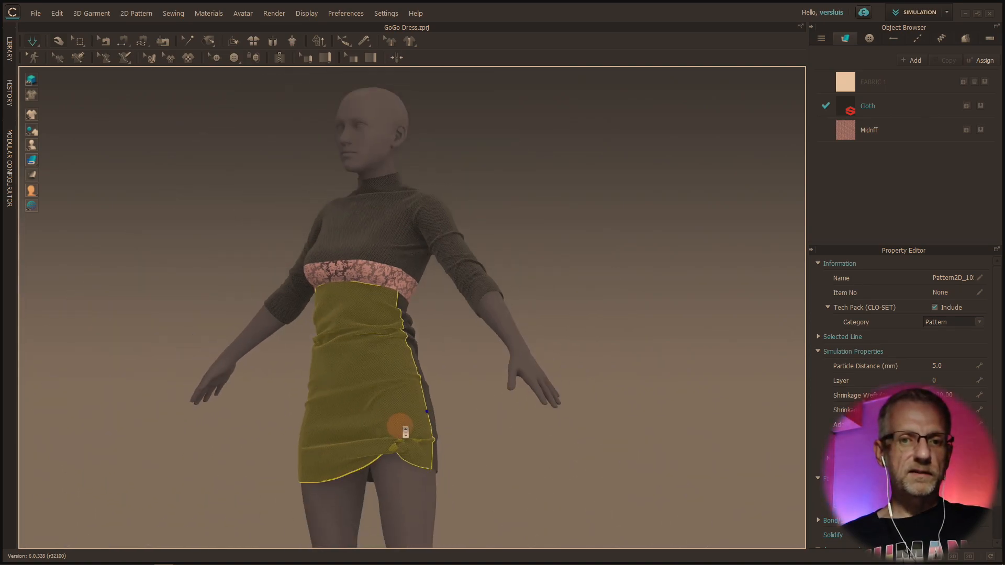
right_drag(410, 445, 403, 448)
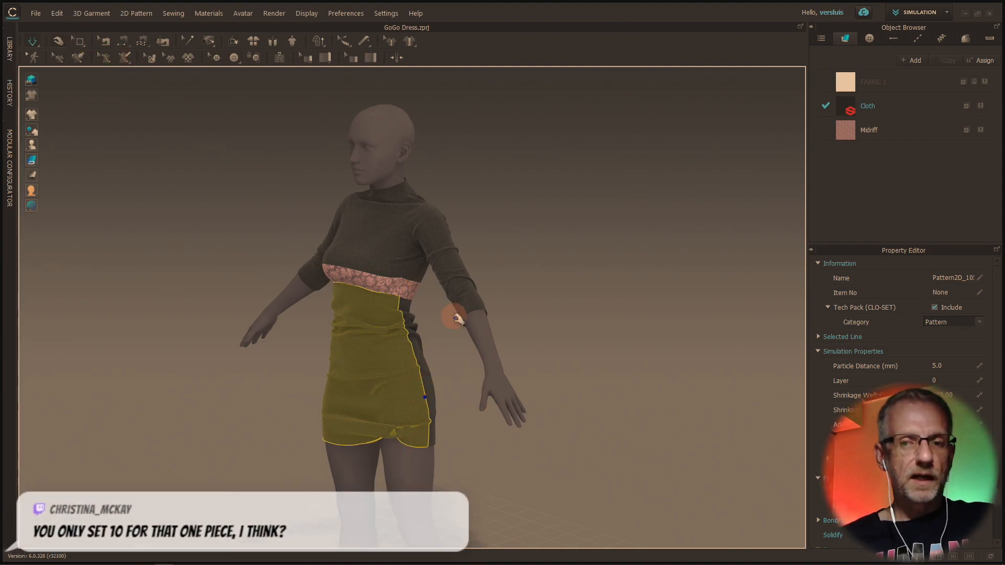
Show the 2D pattern view beside the 3D garment and frame the sleeve, bodice and skirt pieces
mouse_move(969, 562)
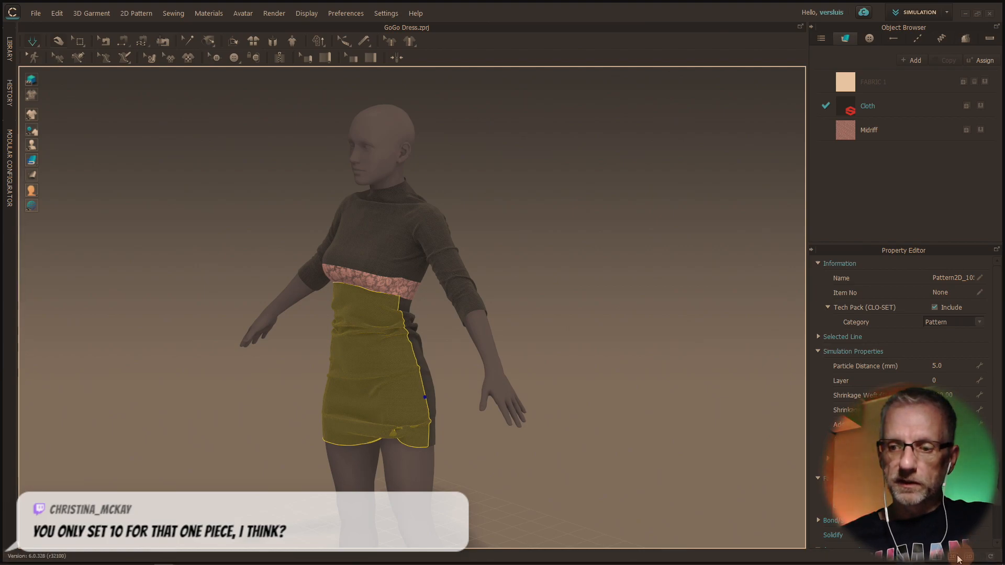
click(937, 556)
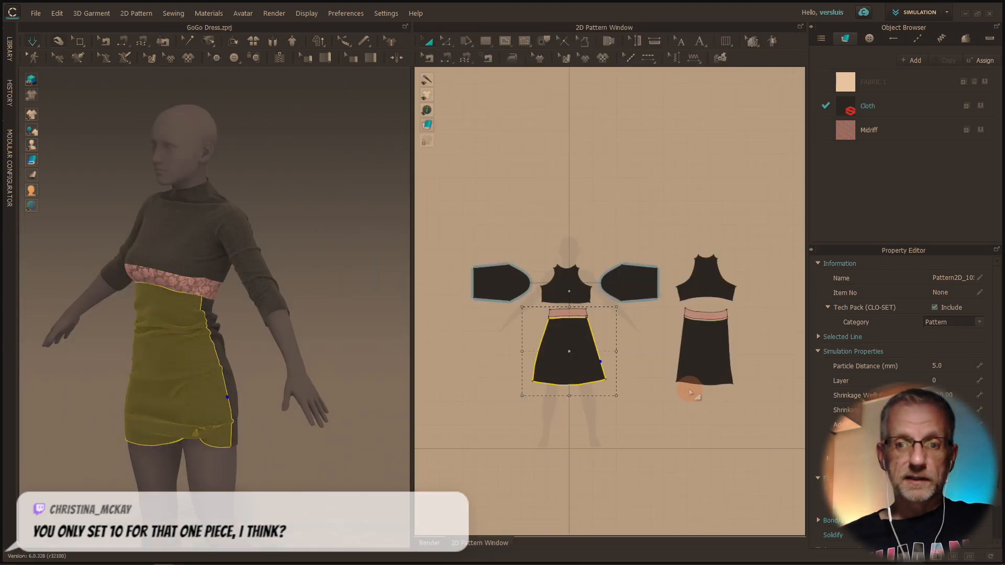
scroll(692, 395, down, 3)
scroll(686, 396, up, 5)
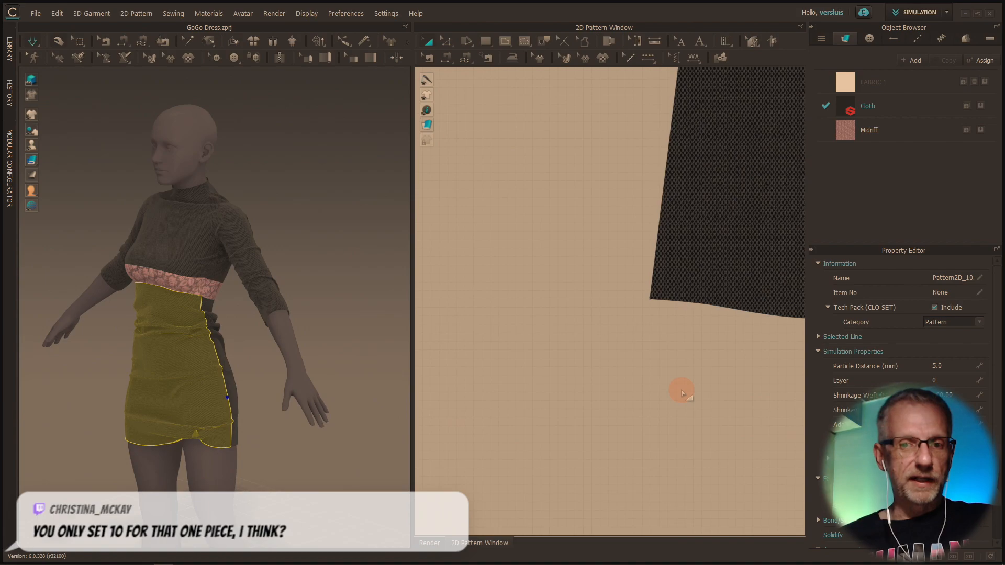
scroll(685, 395, down, 2)
scroll(685, 396, down, 2)
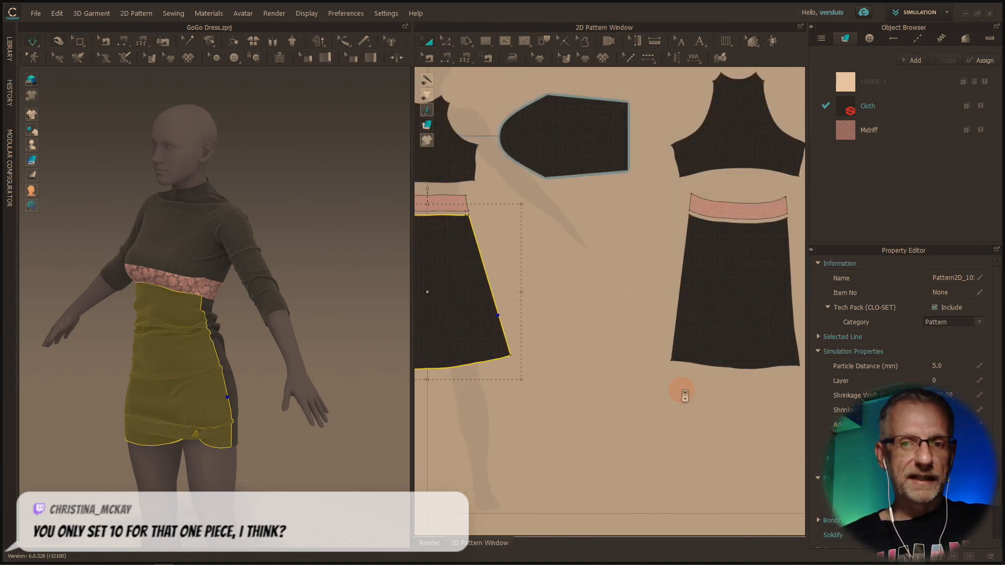
scroll(685, 396, down, 2)
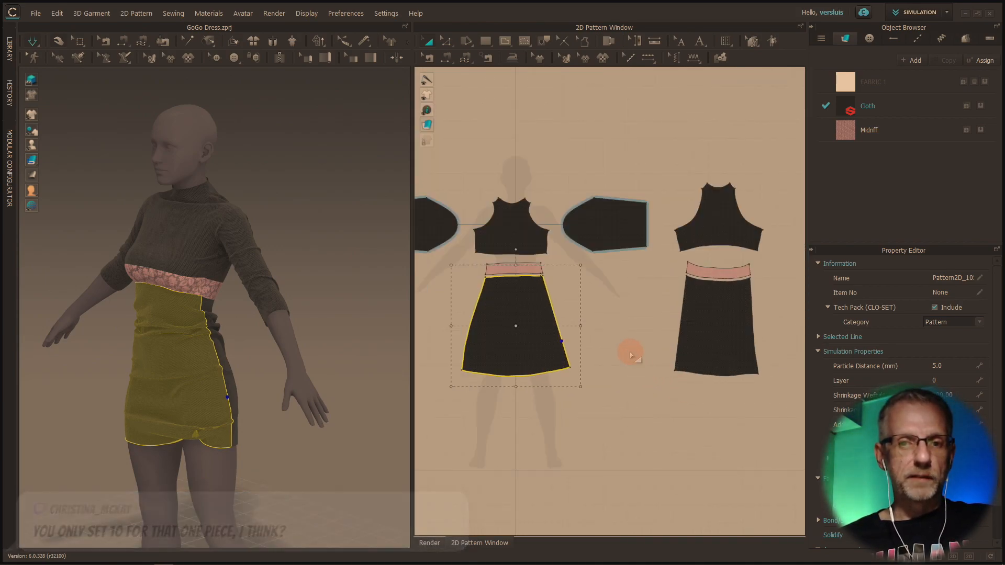
middle_drag(653, 353, 685, 370)
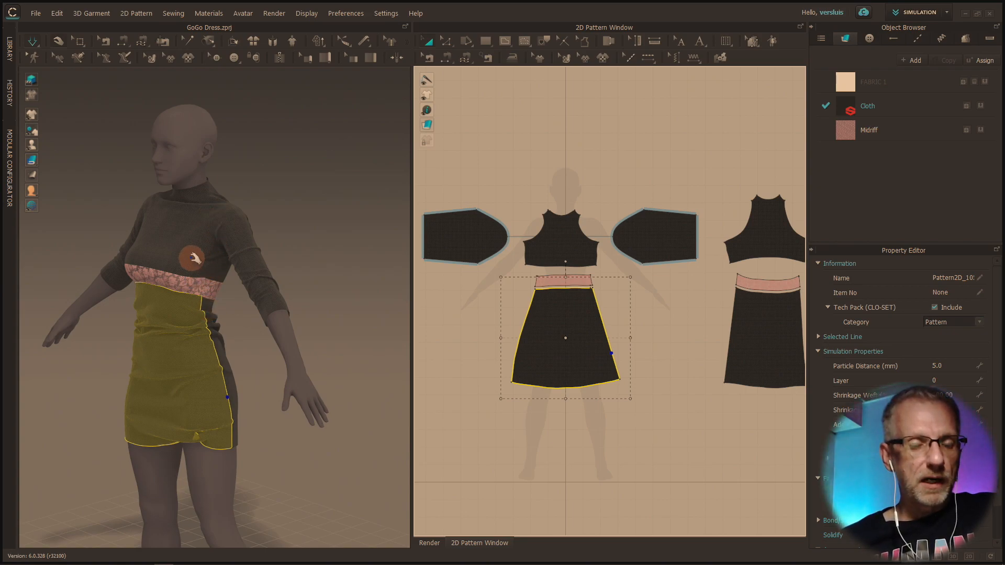
Switch the garment's surface display to mesh and fill the workspace with the 3D view of the dress
scroll(194, 259, down, 2)
scroll(194, 260, up, 5)
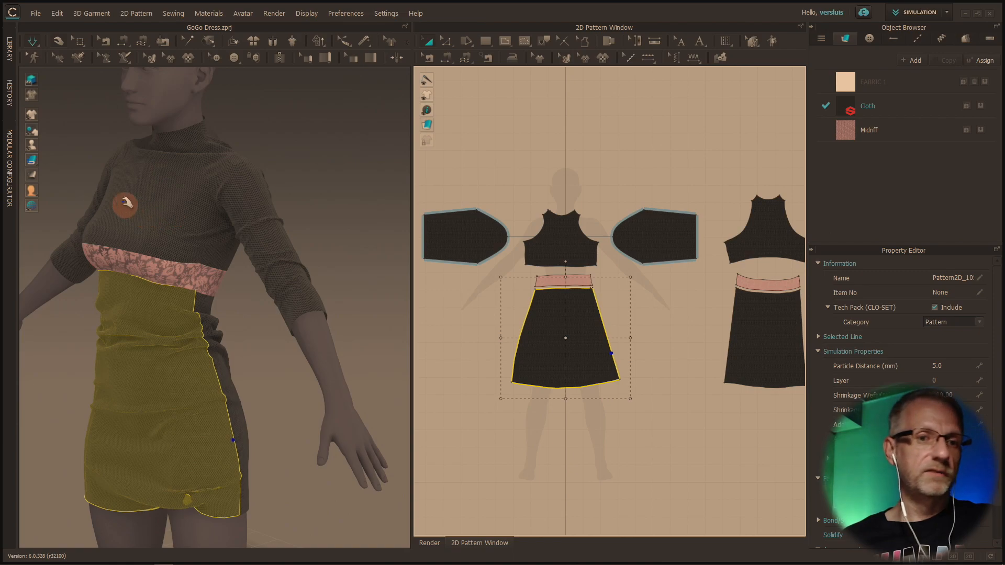
middle_drag(141, 192, 193, 252)
scroll(187, 254, down, 3)
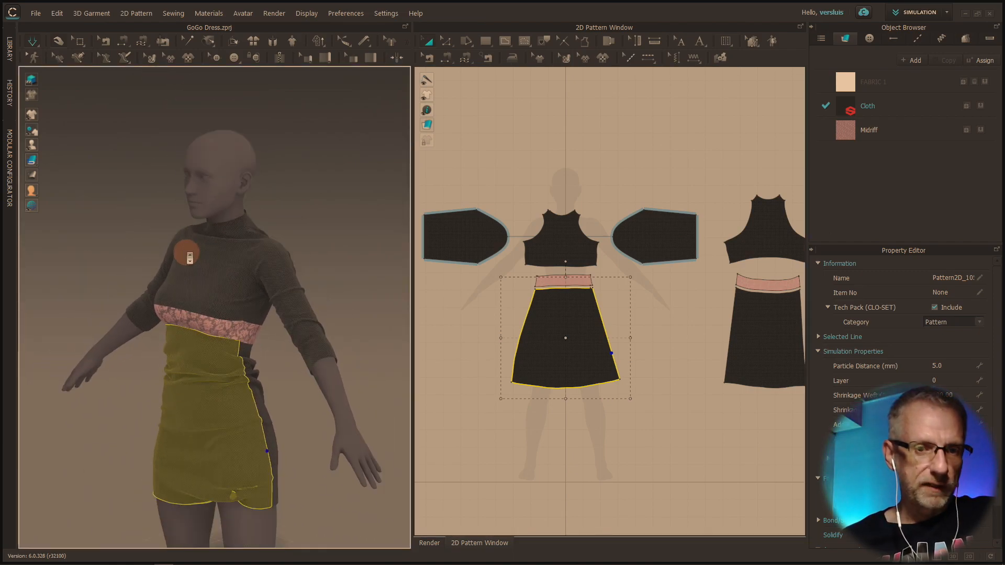
scroll(188, 255, up, 5)
scroll(188, 255, up, 2)
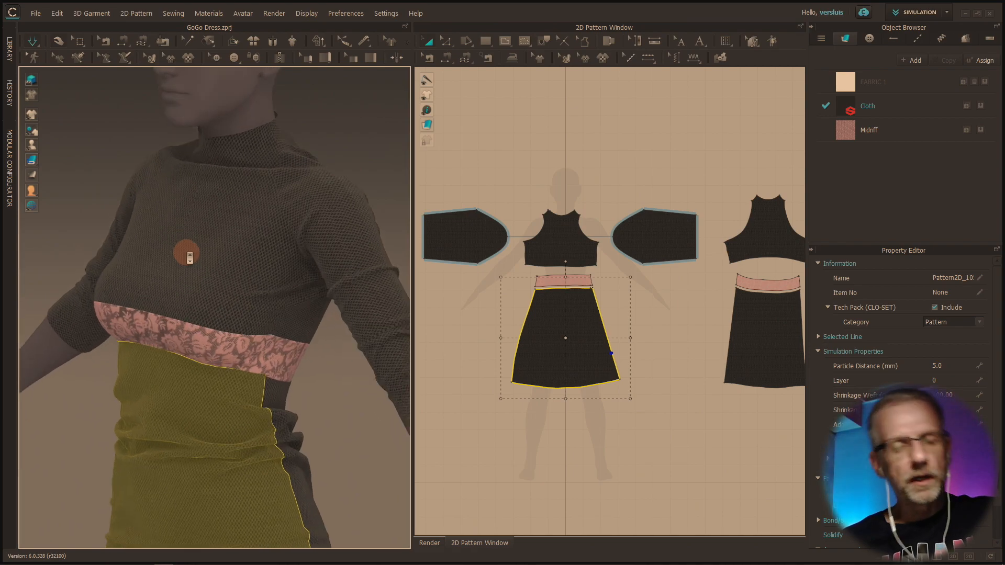
scroll(188, 253, up, 2)
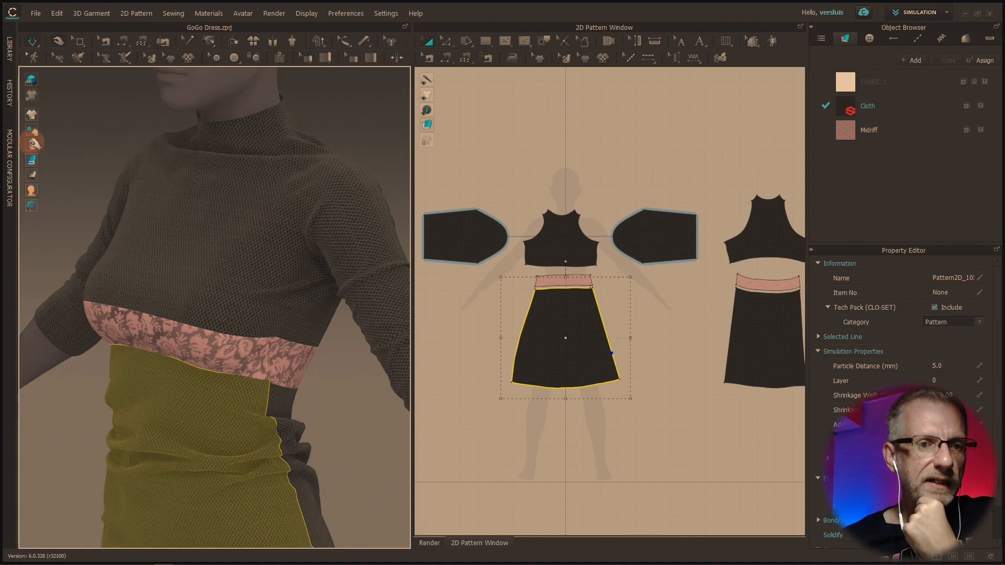
mouse_move(32, 145)
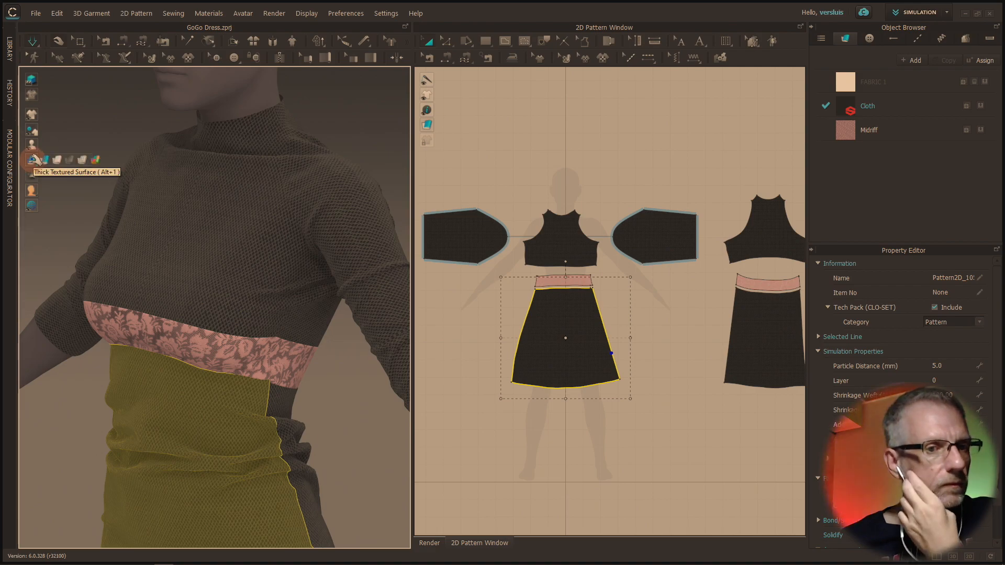
click(93, 160)
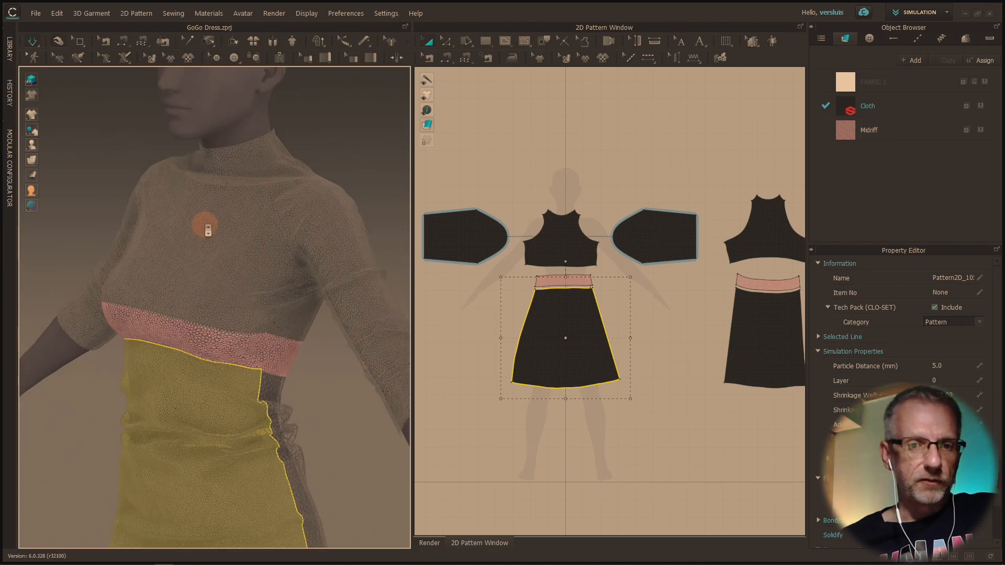
scroll(205, 225, up, 1)
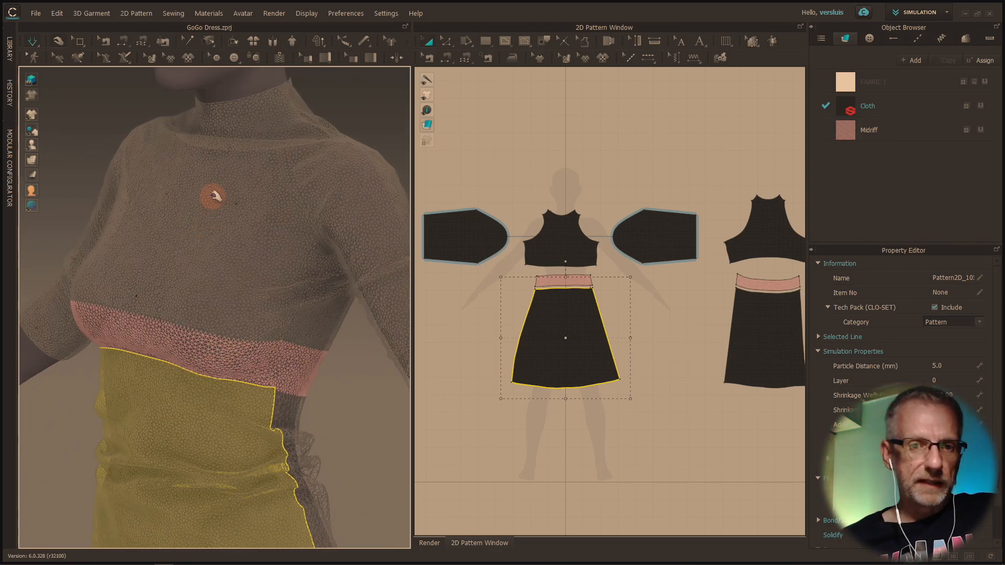
click(953, 557)
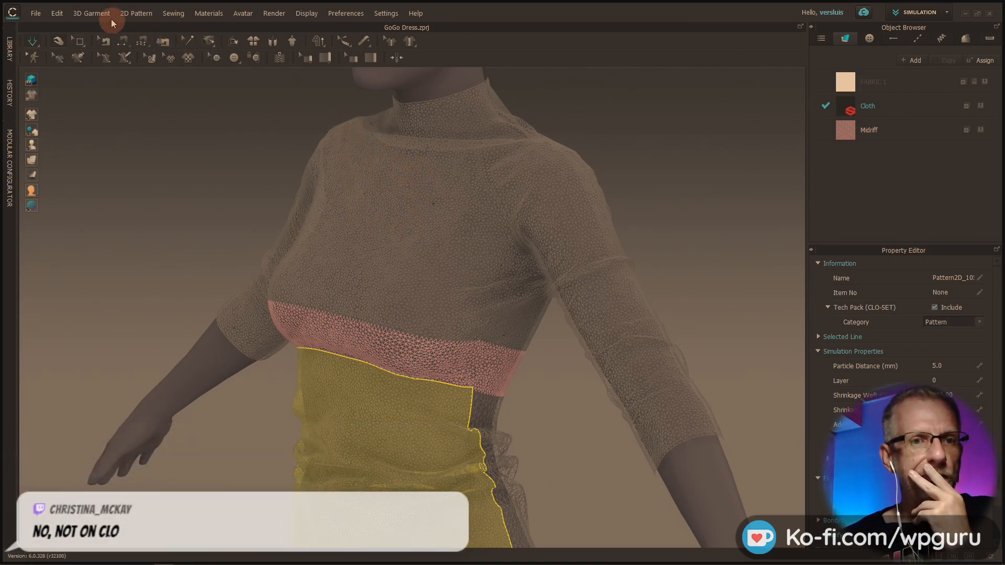
Lasso-select a large mesh area across the upper chest of the front bodice in the 3D view
click(91, 13)
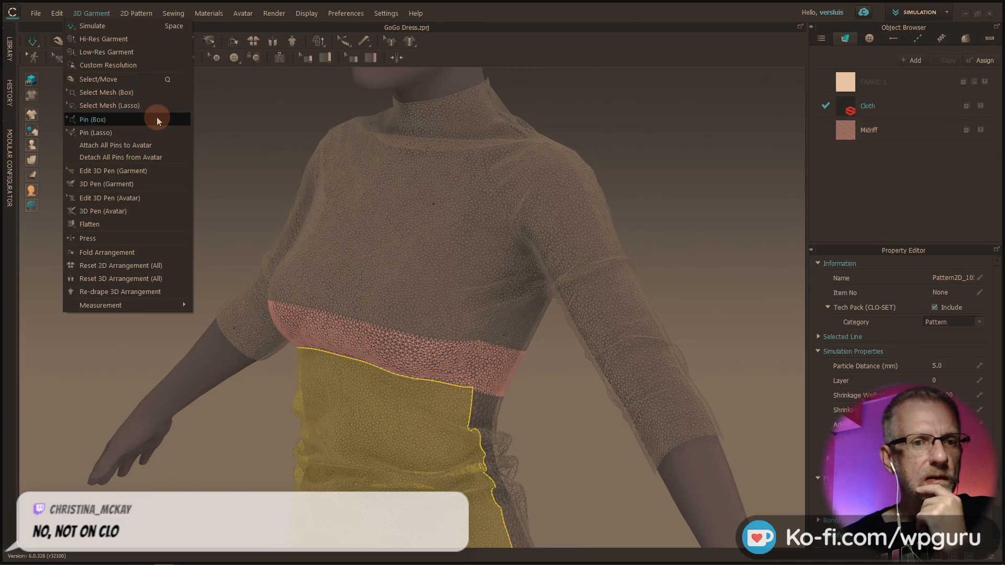
click(131, 106)
drag(414, 160, 368, 183)
mouse_move(390, 225)
mouse_down()
mouse_move(454, 233)
mouse_move(474, 201)
mouse_up()
drag(469, 167, 460, 153)
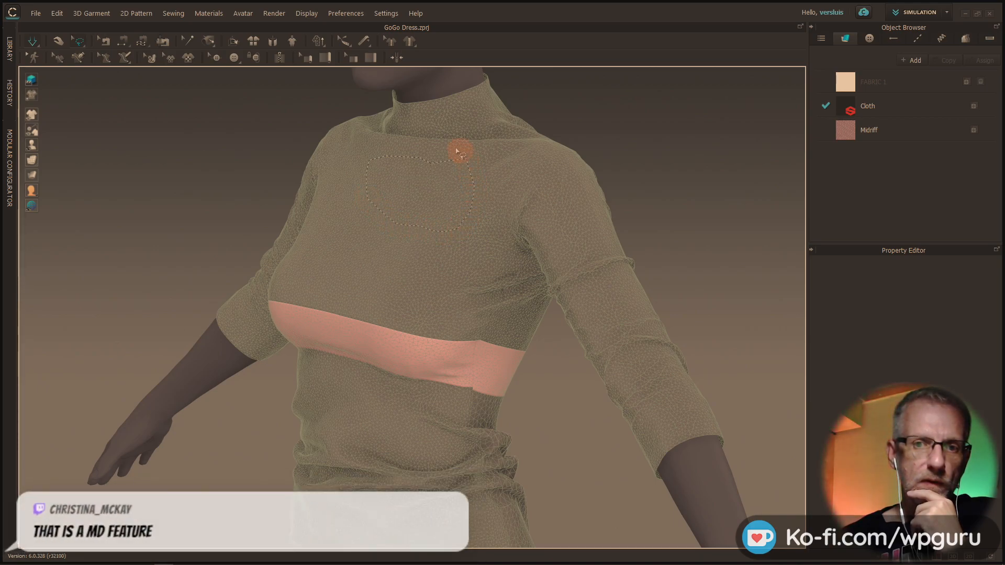
mouse_move(366, 160)
mouse_down()
mouse_move(334, 207)
mouse_move(335, 229)
mouse_move(376, 264)
mouse_move(430, 265)
mouse_up()
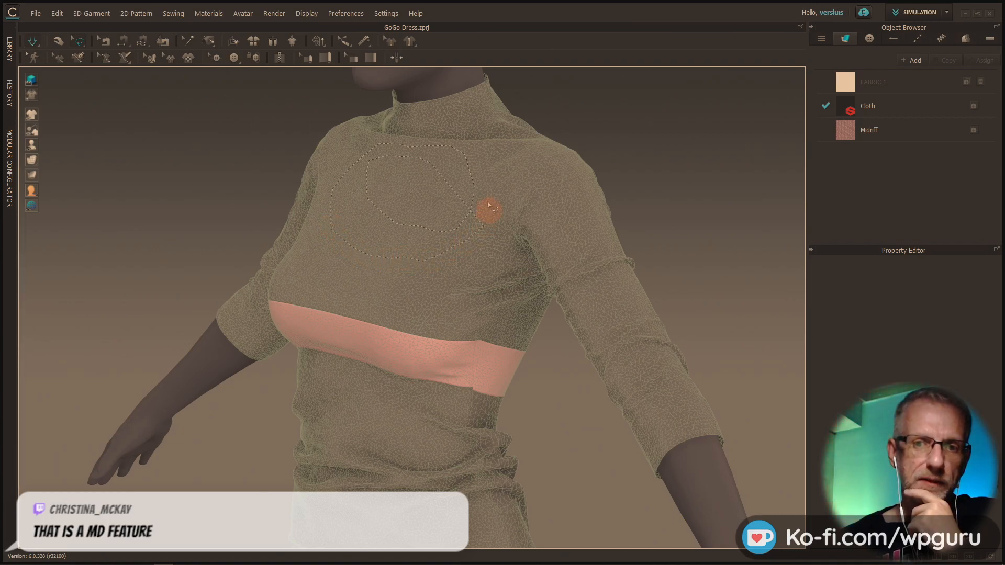
drag(490, 208, 485, 173)
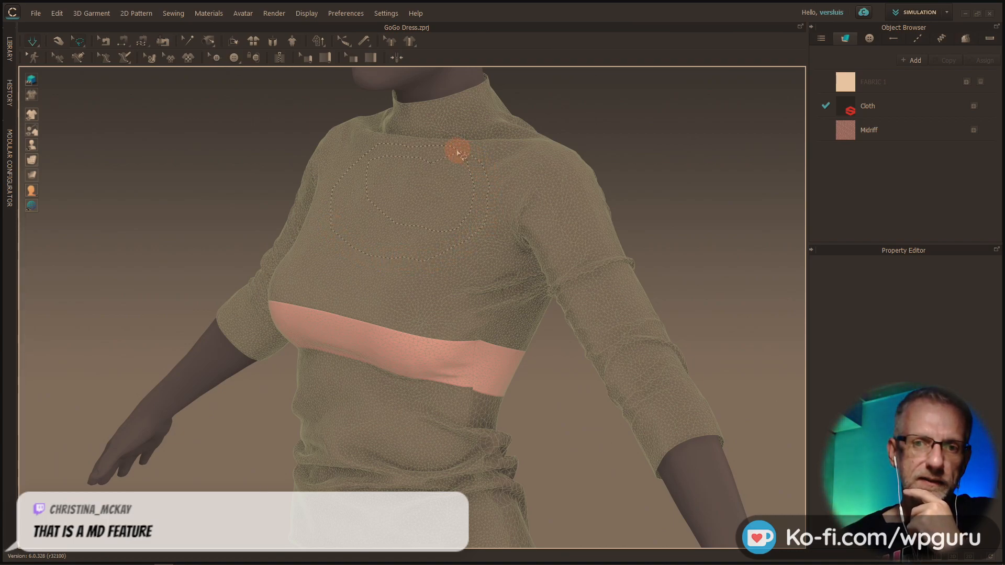
drag(444, 147, 442, 148)
right_drag(427, 231, 427, 233)
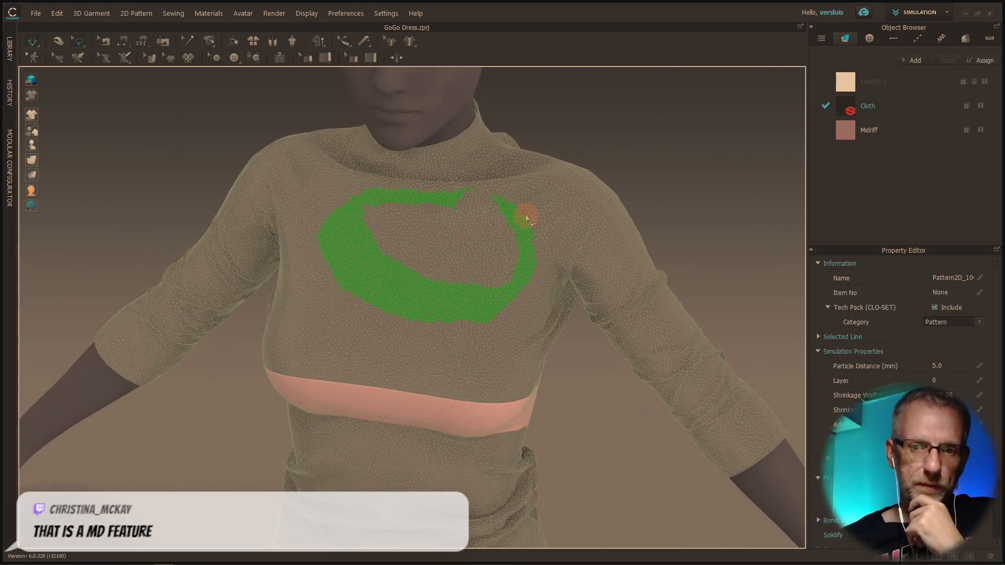
mouse_move(523, 205)
mouse_down()
mouse_move(385, 164)
mouse_move(337, 213)
mouse_move(330, 279)
mouse_move(343, 309)
mouse_move(449, 329)
mouse_move(519, 313)
mouse_up()
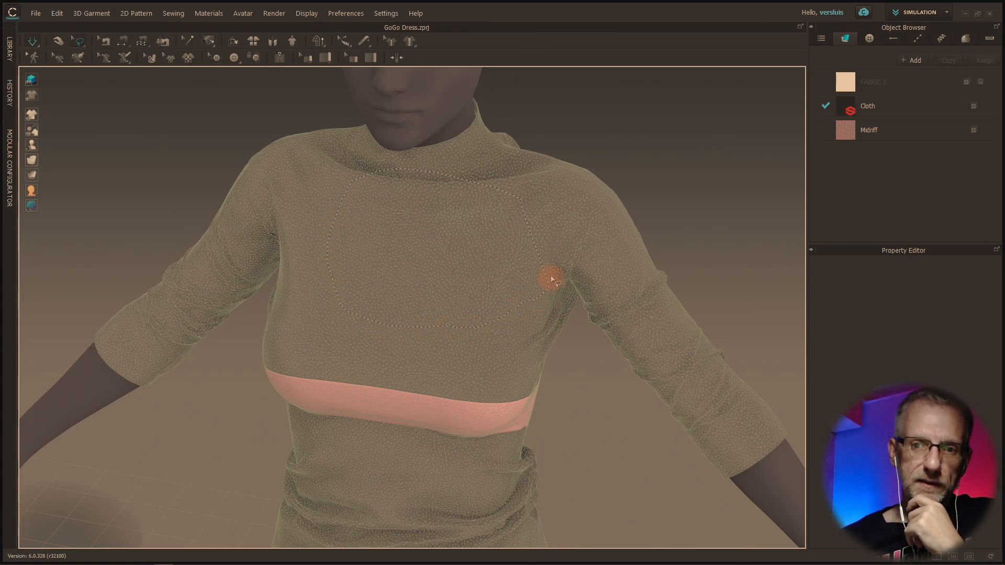
drag(560, 270, 552, 269)
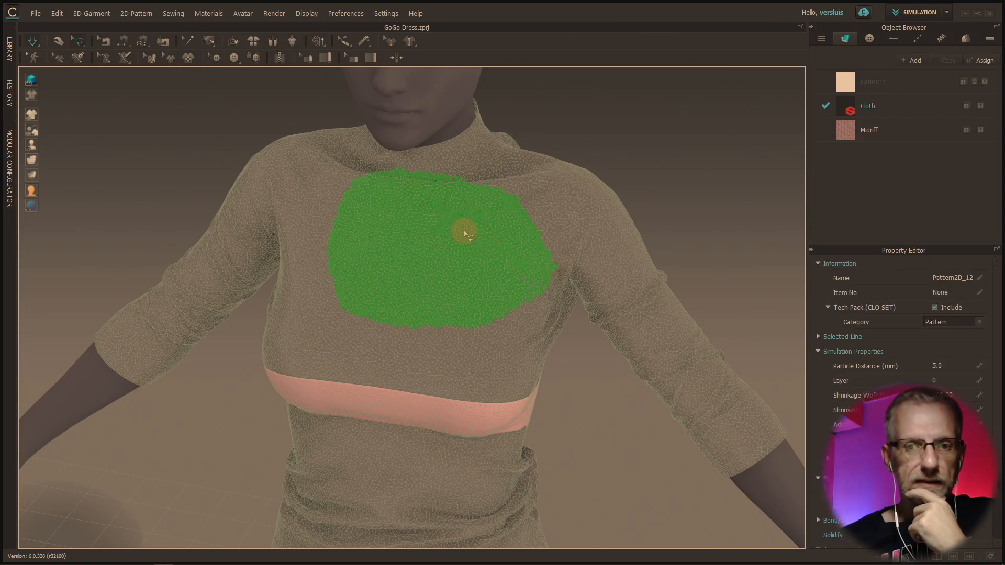
Check the selected mesh area's options and the Custom Resolution tool for a way to change its mesh density locally
right_click(464, 230)
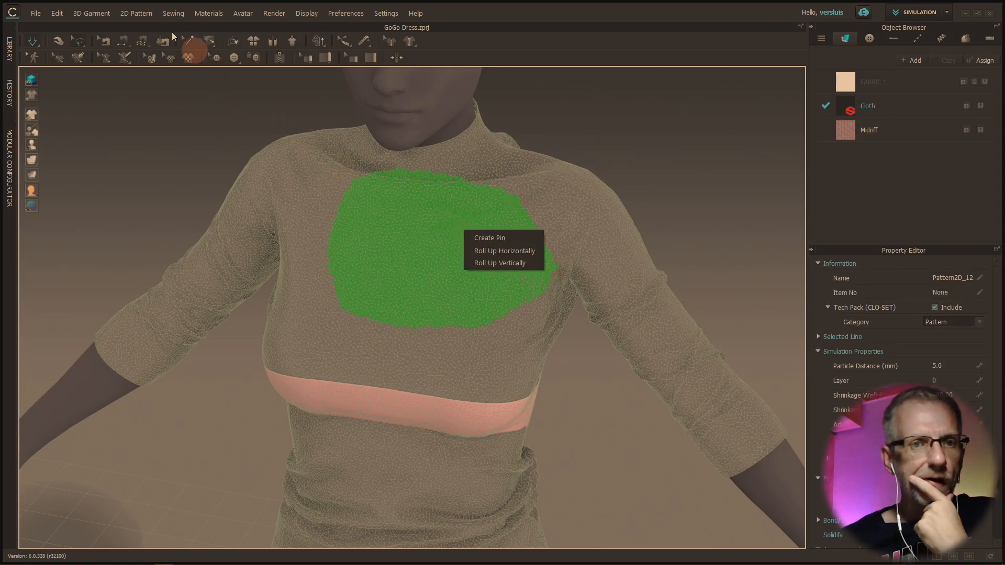
click(106, 14)
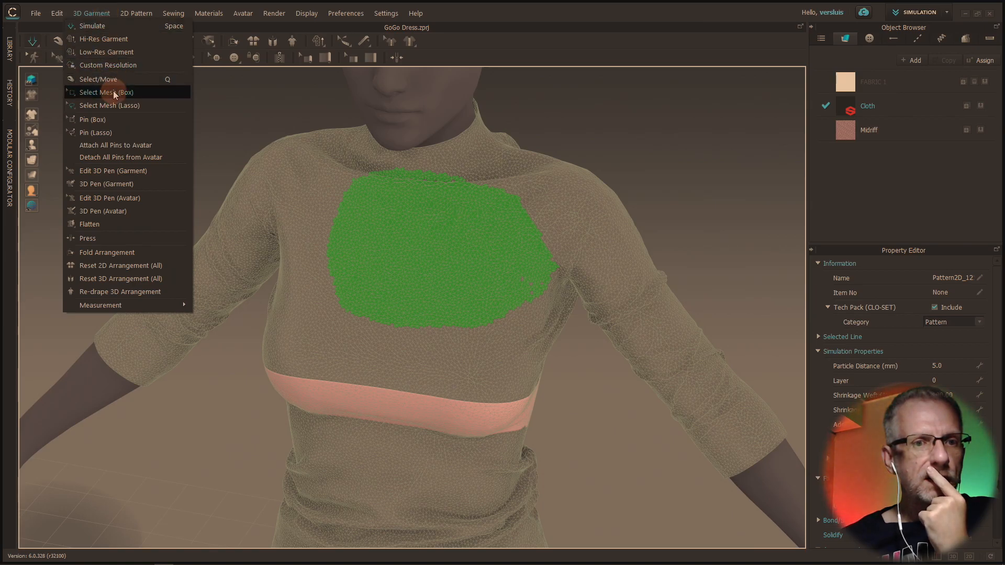
click(142, 65)
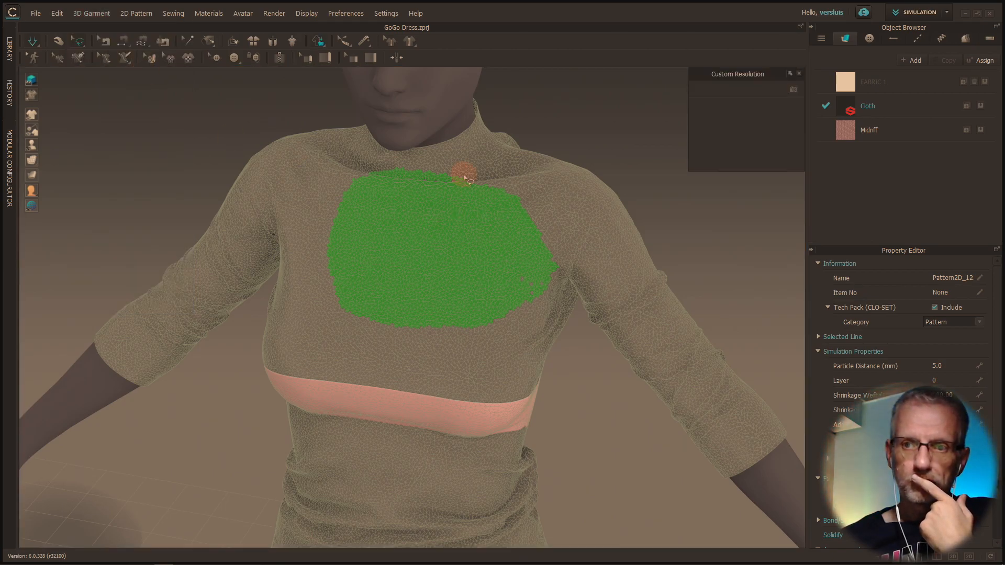
click(804, 74)
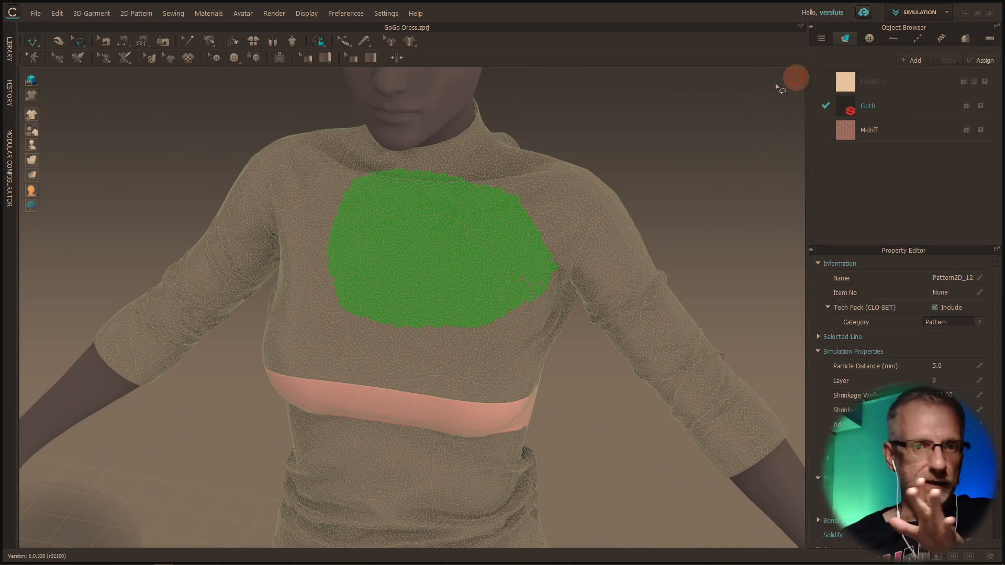
click(102, 17)
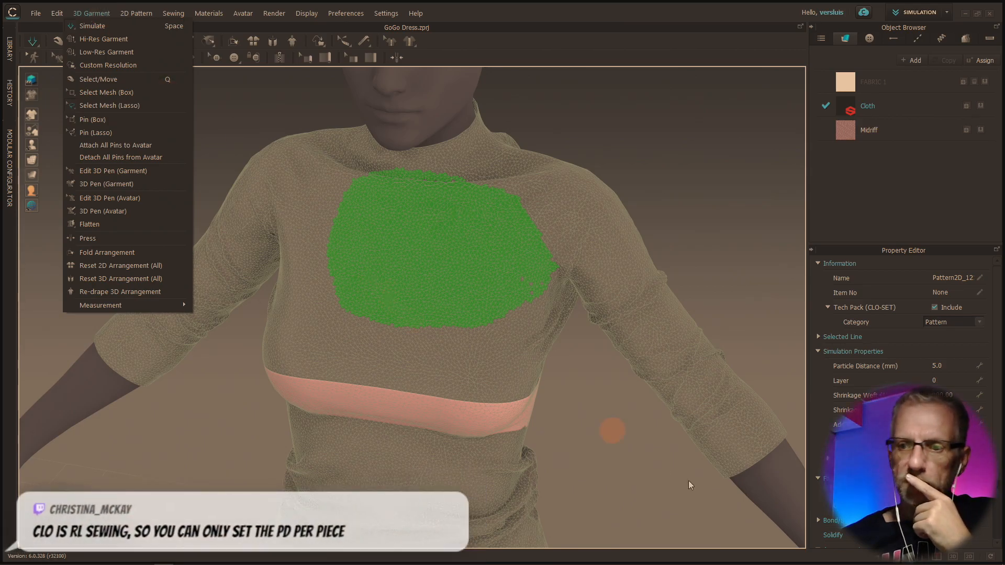
Set the particle distance of the bodice and sleeve pieces to 20 mm and inspect the coarser mesh
click(938, 366)
text(20)
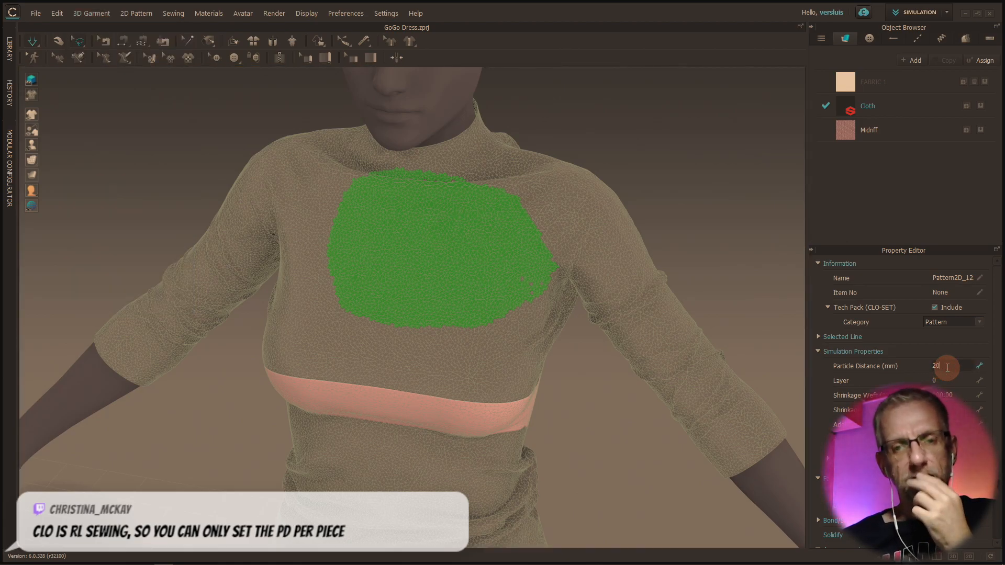
key(Return)
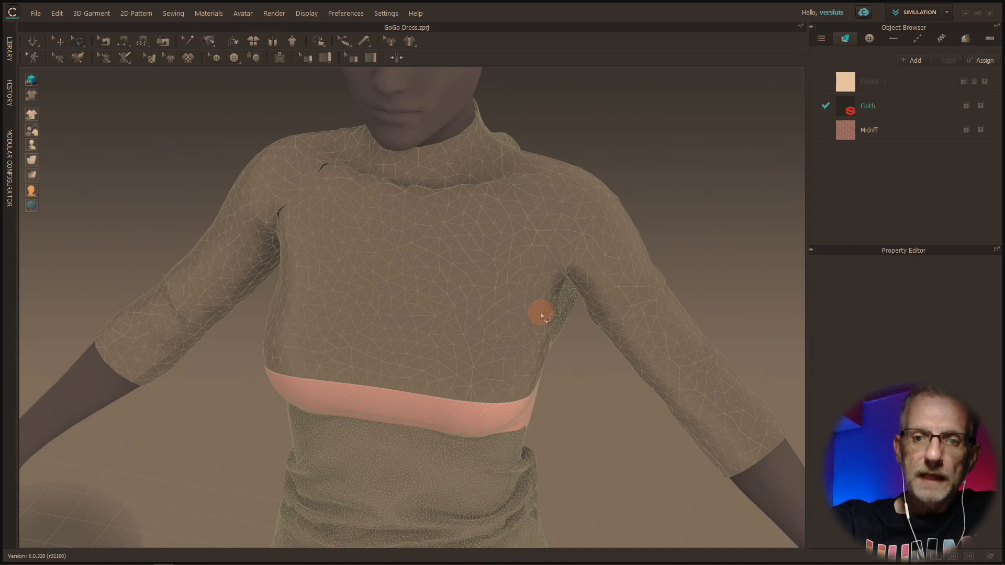
right_drag(539, 312, 495, 294)
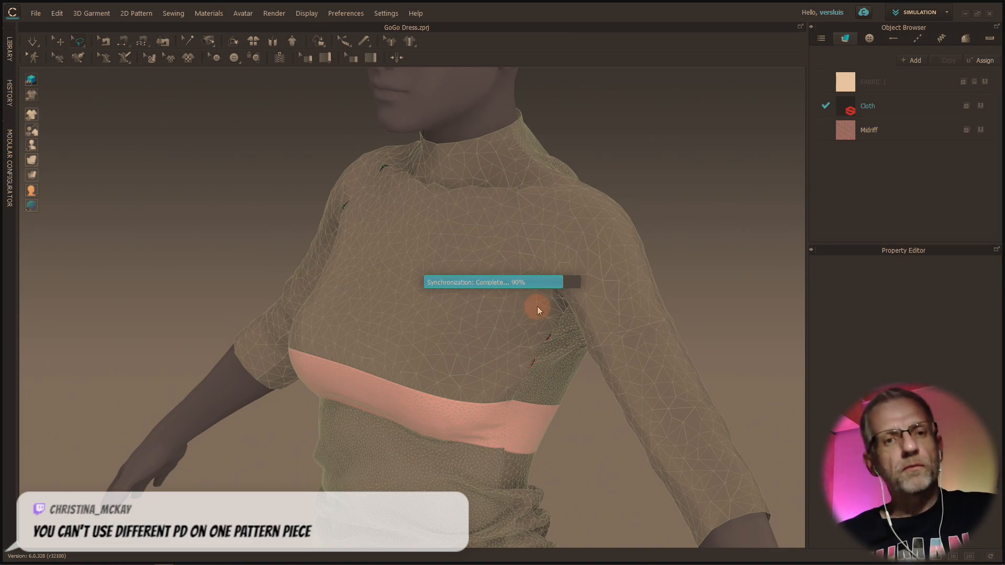
Save the GoGo Dress project and launch Marvelous Designer 9 Personal
click(36, 14)
click(58, 62)
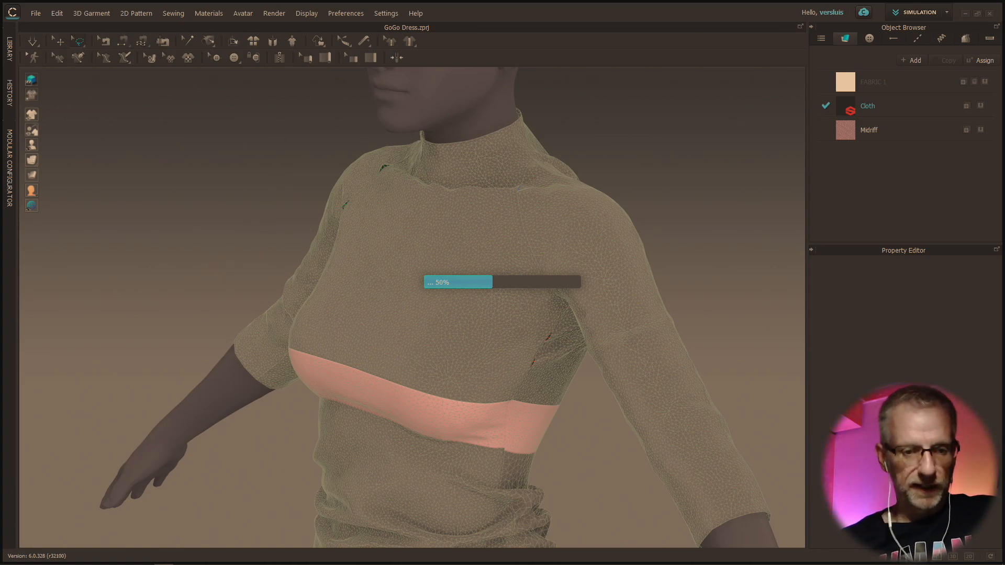
key(super)
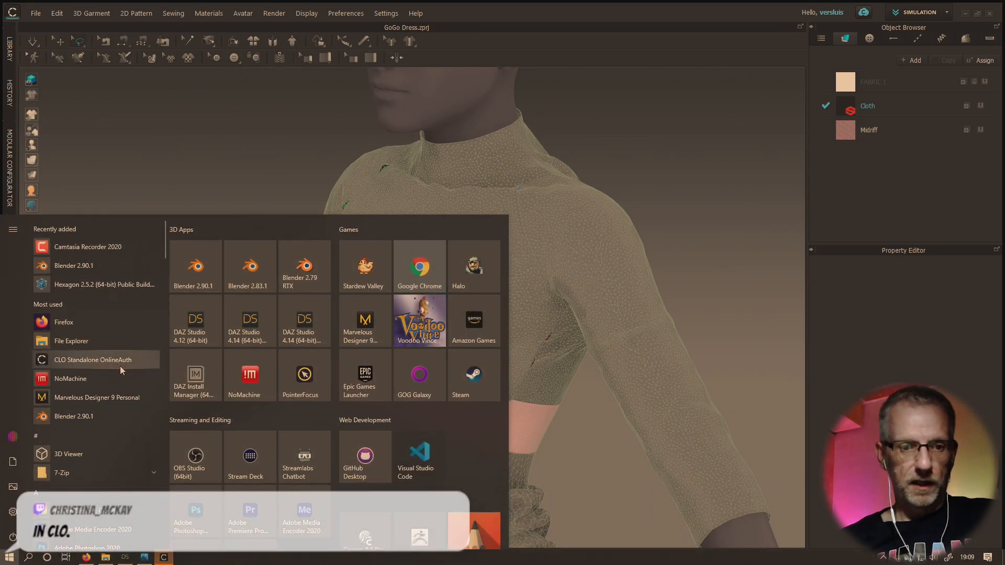
click(108, 398)
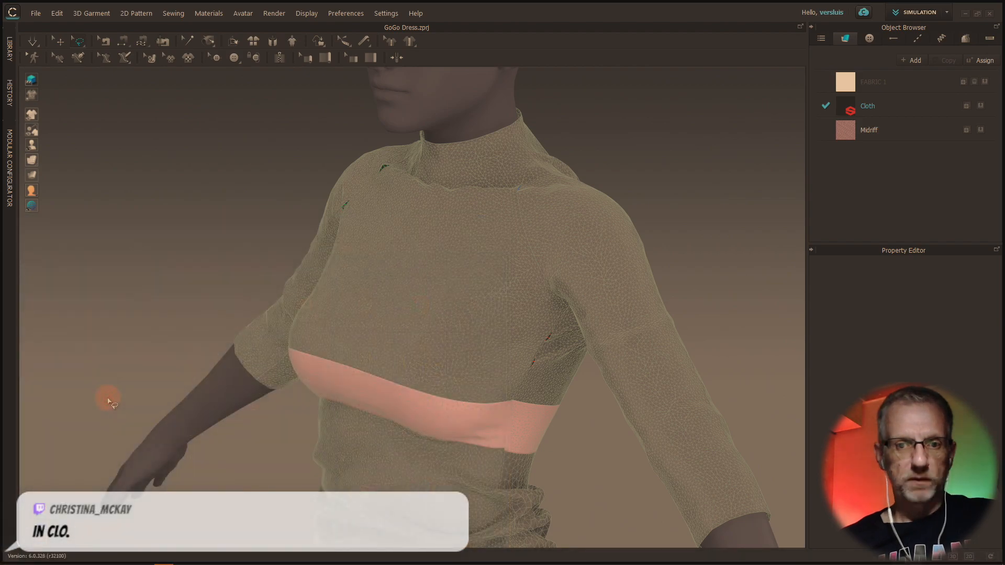
click(474, 276)
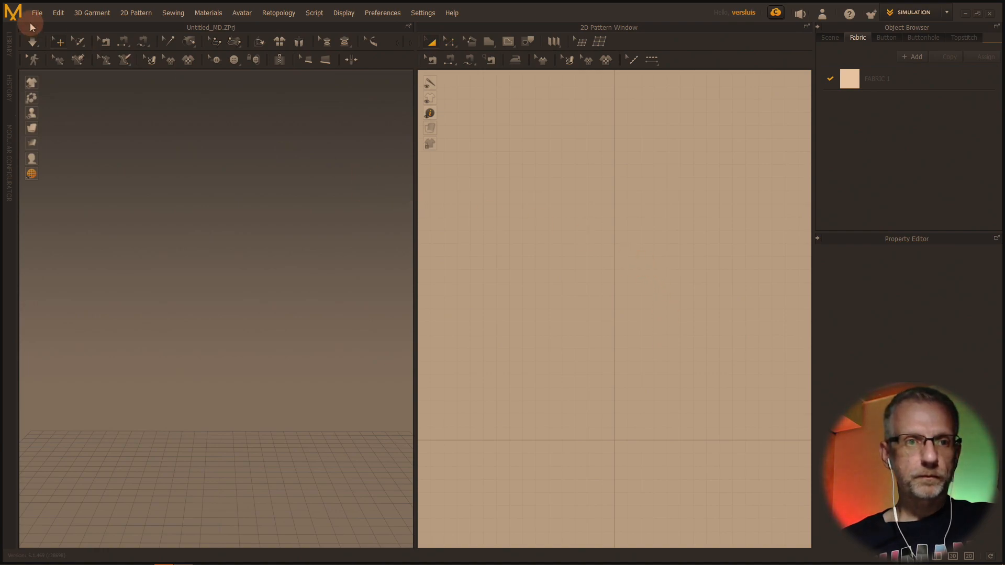
Open the project GoGo Dress.zprj from the GoGo Dress folder in ! Marvelous Projects
click(36, 15)
mouse_move(68, 42)
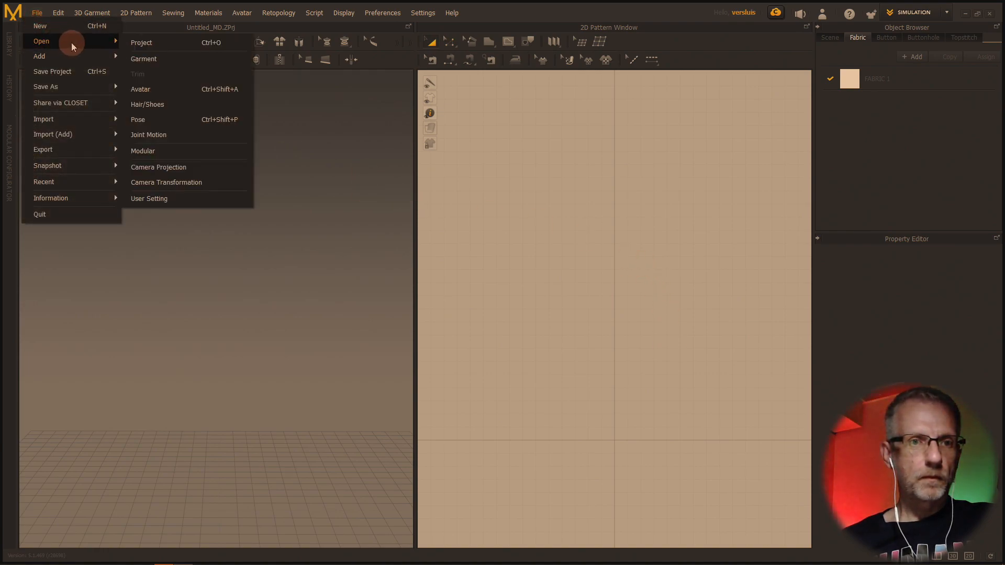
click(158, 46)
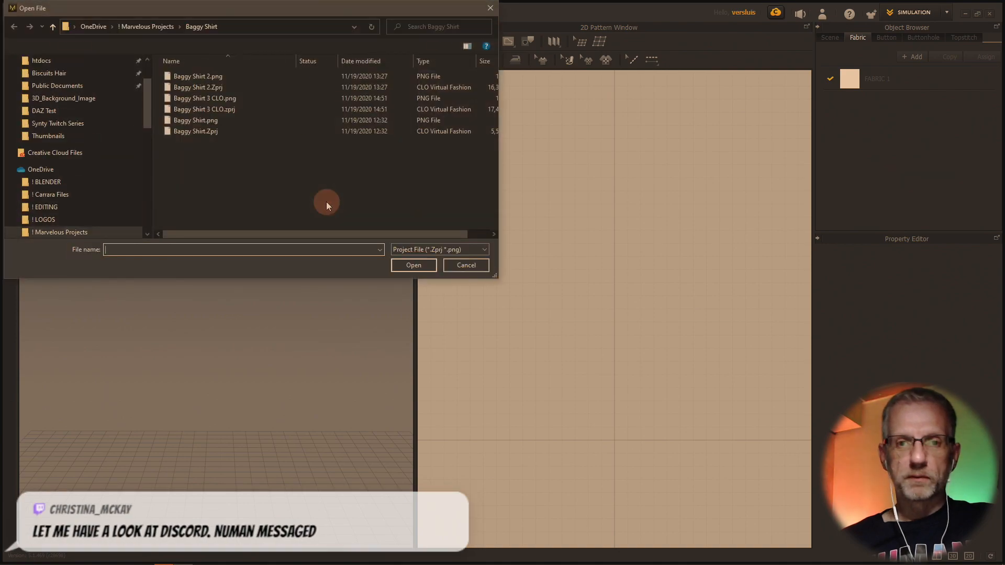
click(144, 27)
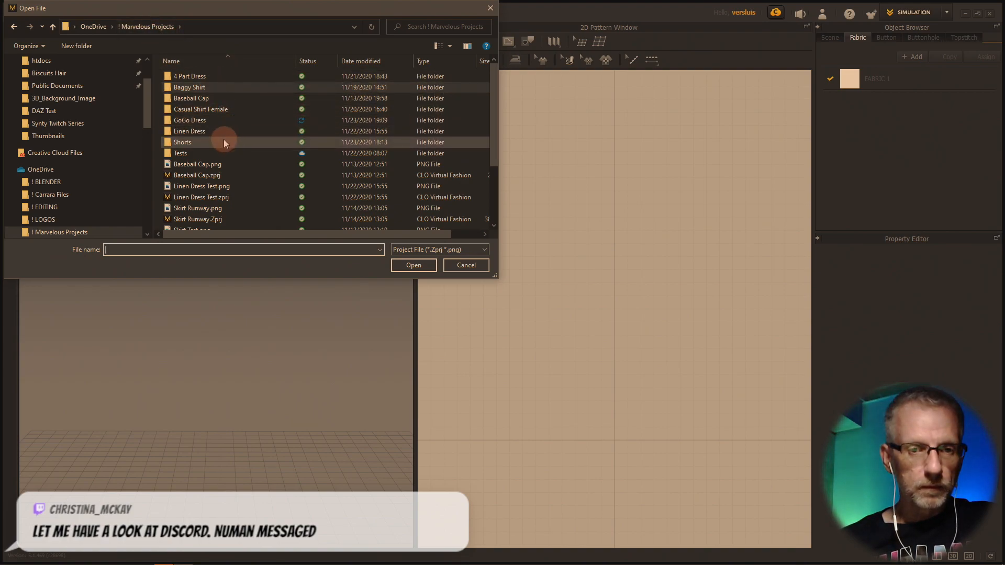
double_click(216, 121)
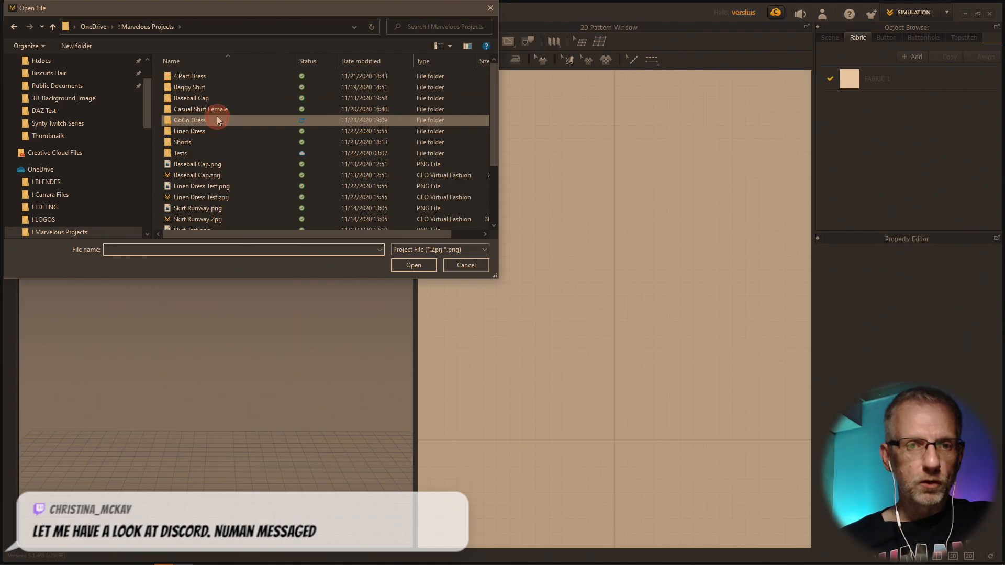
click(195, 87)
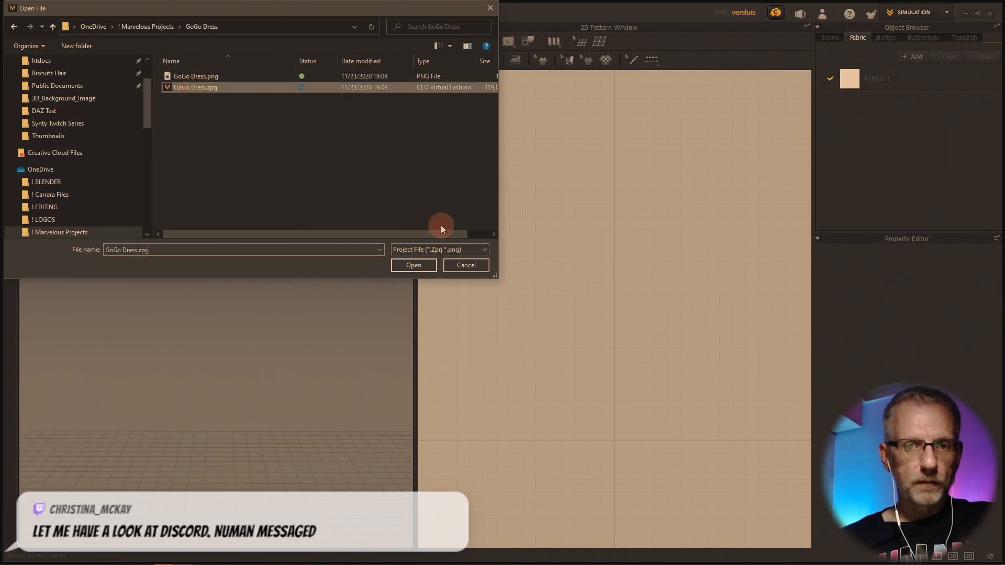
click(413, 265)
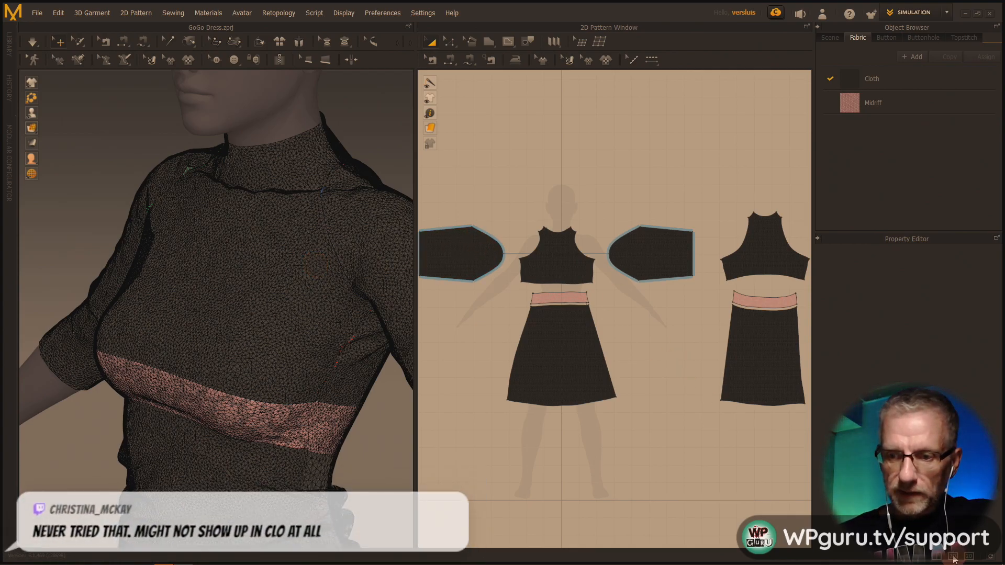
Fill the workspace with the 3D garment view and examine the mesh on the upper bodice
click(953, 557)
scroll(442, 238, up, 4)
scroll(442, 239, down, 6)
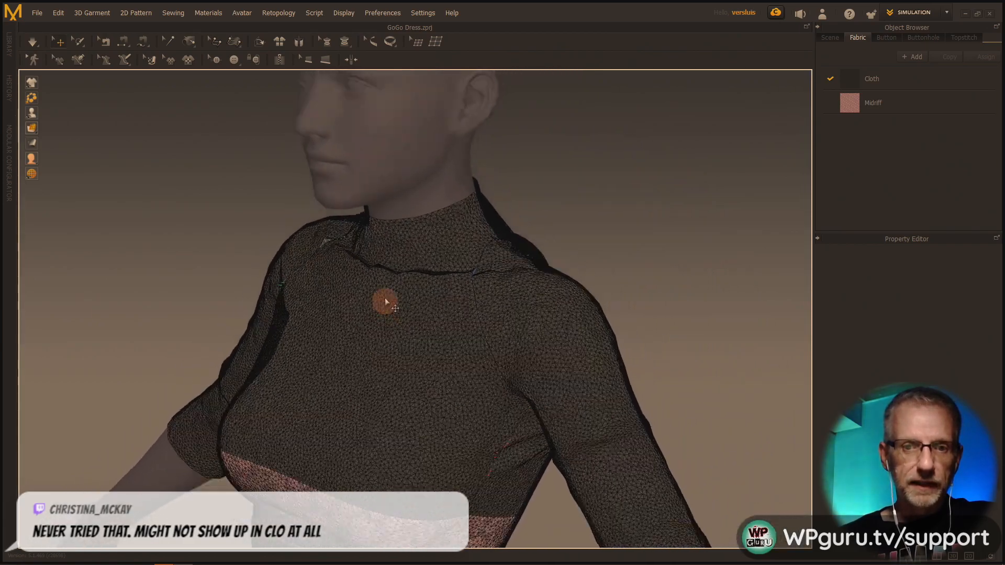
mouse_move(409, 358)
right_down()
mouse_move(285, 347)
mouse_move(458, 347)
mouse_move(336, 354)
mouse_move(483, 333)
mouse_move(310, 292)
mouse_move(461, 352)
mouse_move(386, 354)
mouse_move(401, 357)
right_up()
scroll(401, 357, up, 3)
scroll(401, 357, up, 8)
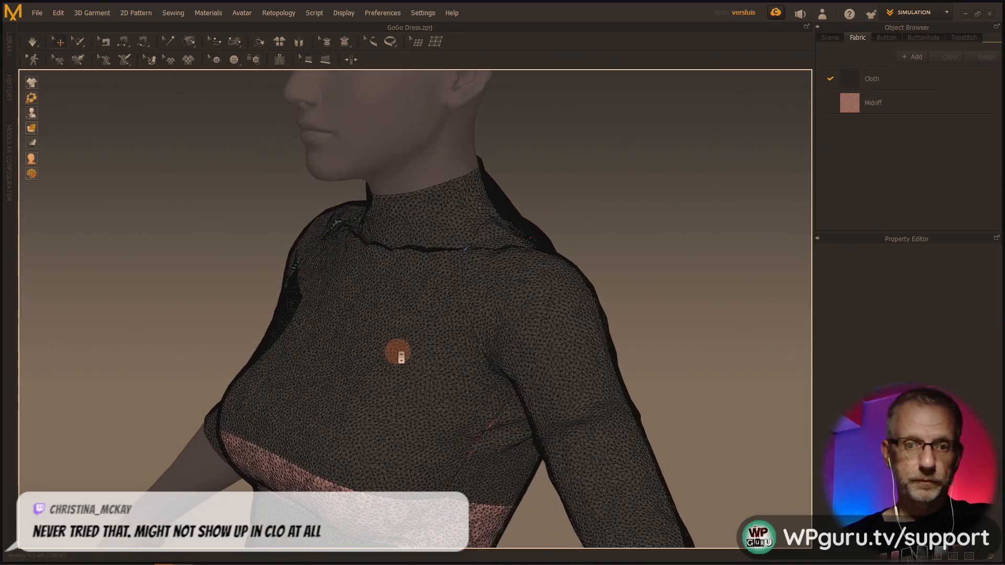
Select a large mesh area on the front bodice with the Select Mesh (Lasso) tool
scroll(423, 355, up, 3)
mouse_move(418, 353)
right_down()
mouse_move(406, 352)
mouse_move(415, 356)
right_up()
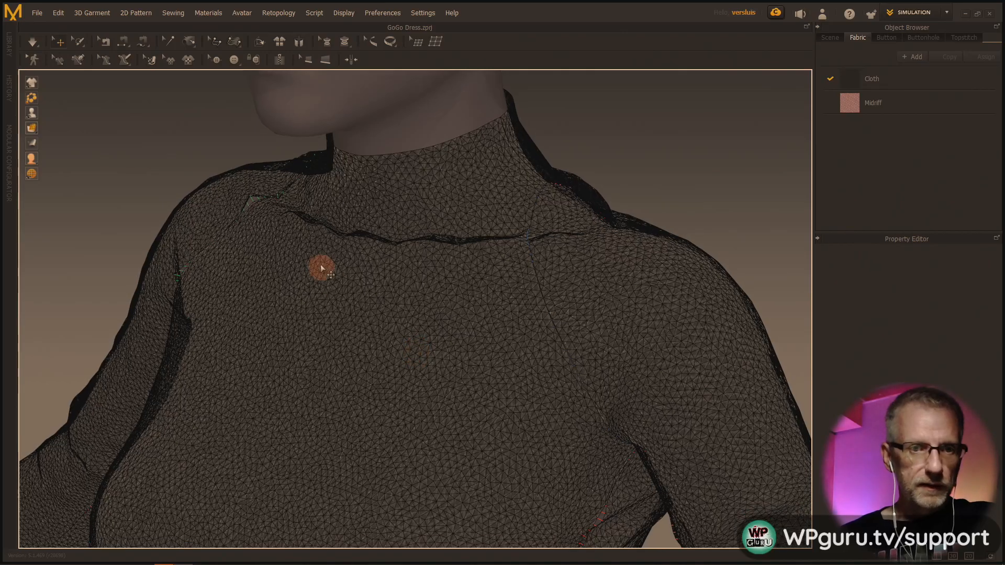
click(99, 13)
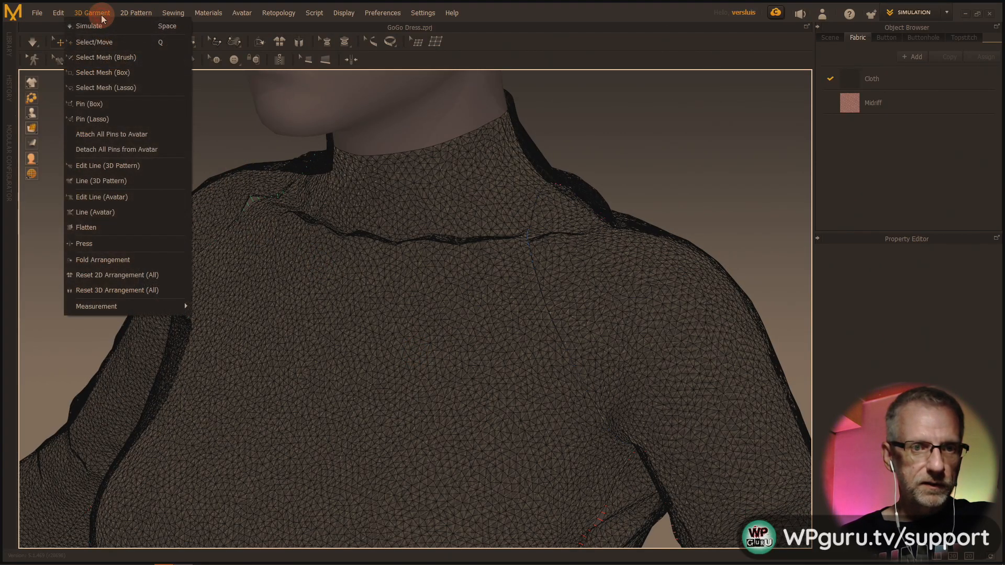
click(125, 87)
click(404, 252)
mouse_move(440, 263)
mouse_down()
mouse_move(334, 251)
mouse_move(249, 260)
mouse_move(190, 428)
mouse_move(184, 500)
mouse_move(286, 534)
mouse_move(427, 535)
mouse_move(516, 522)
mouse_move(513, 294)
mouse_move(478, 262)
mouse_up()
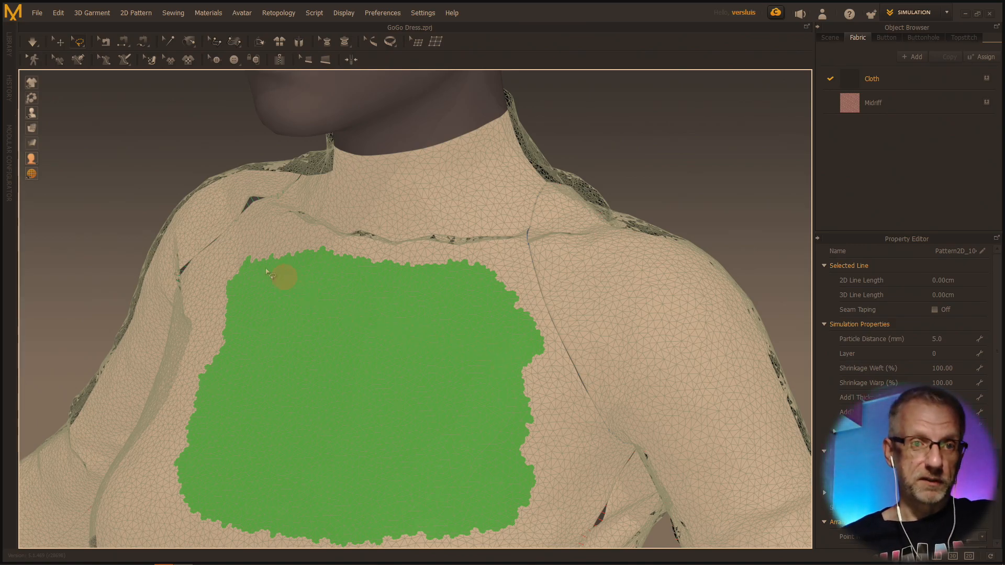
Try setting the particle distance of the selected mesh area to 20 mm, inspect the result and undo it
click(100, 15)
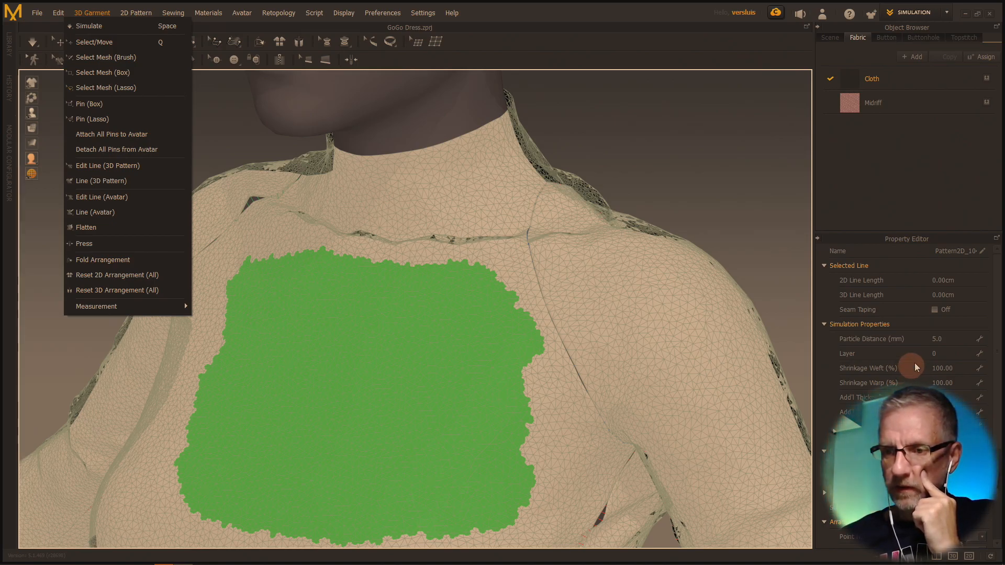
double_click(944, 339)
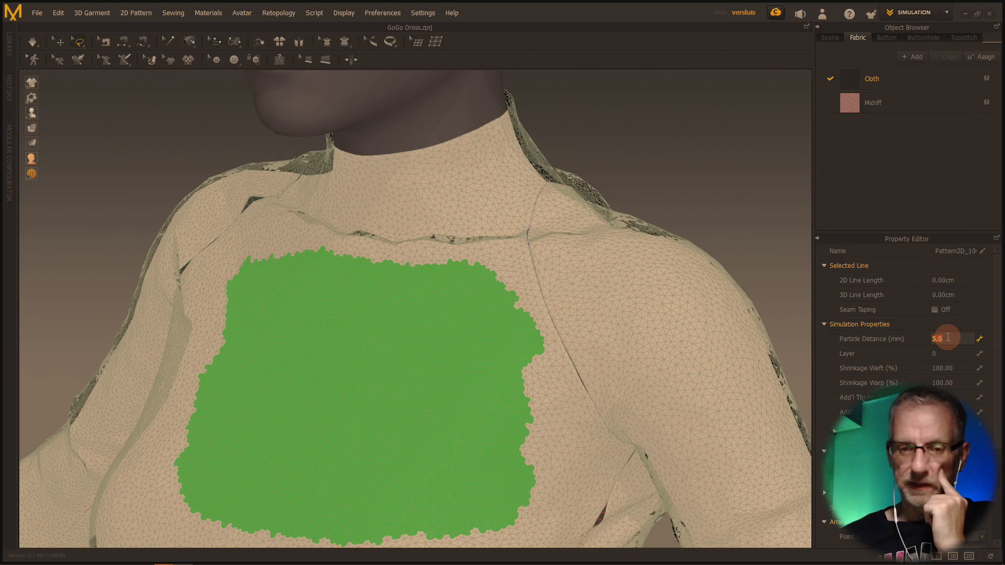
text(20)
key(Return)
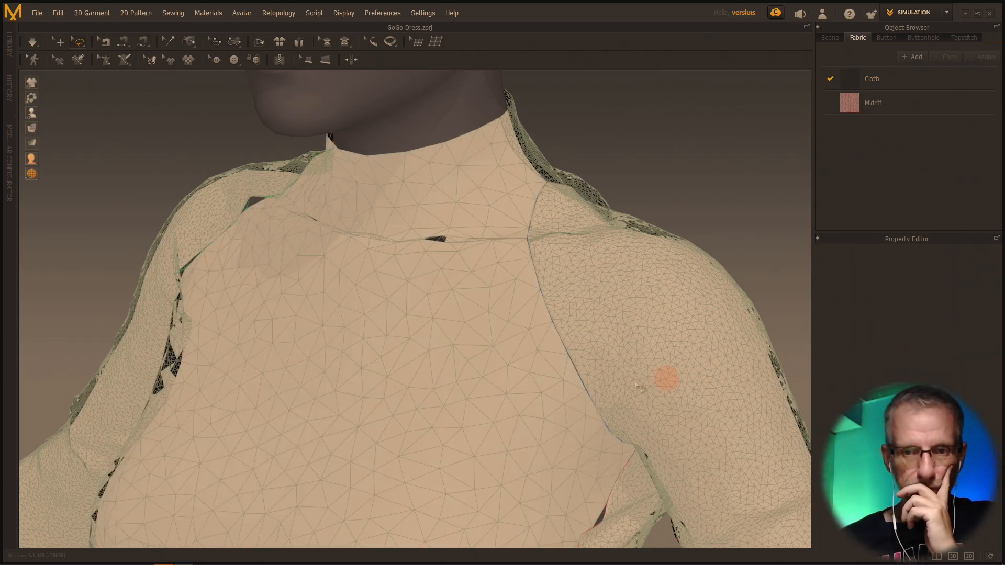
right_drag(584, 385, 599, 370)
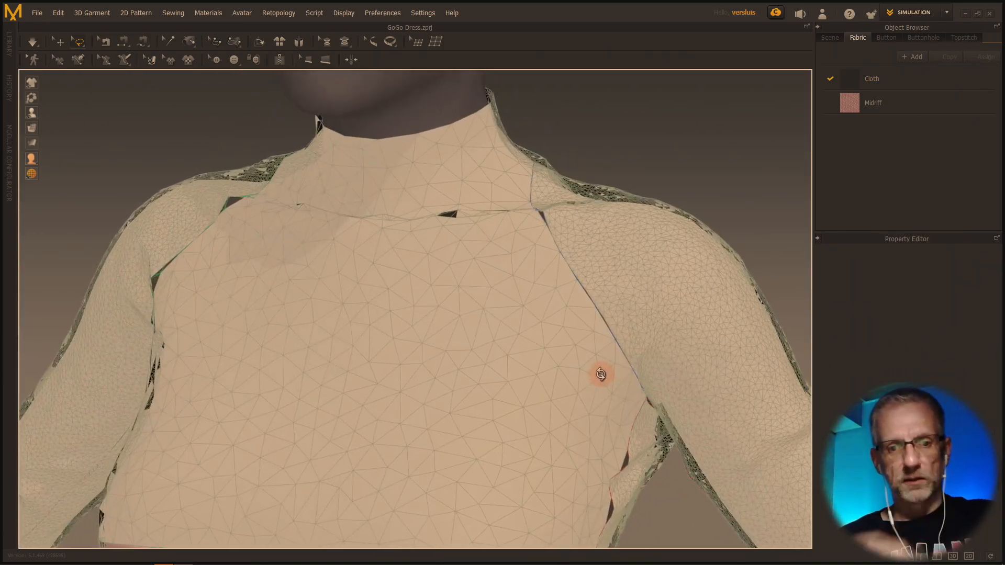
key(ctrl+z)
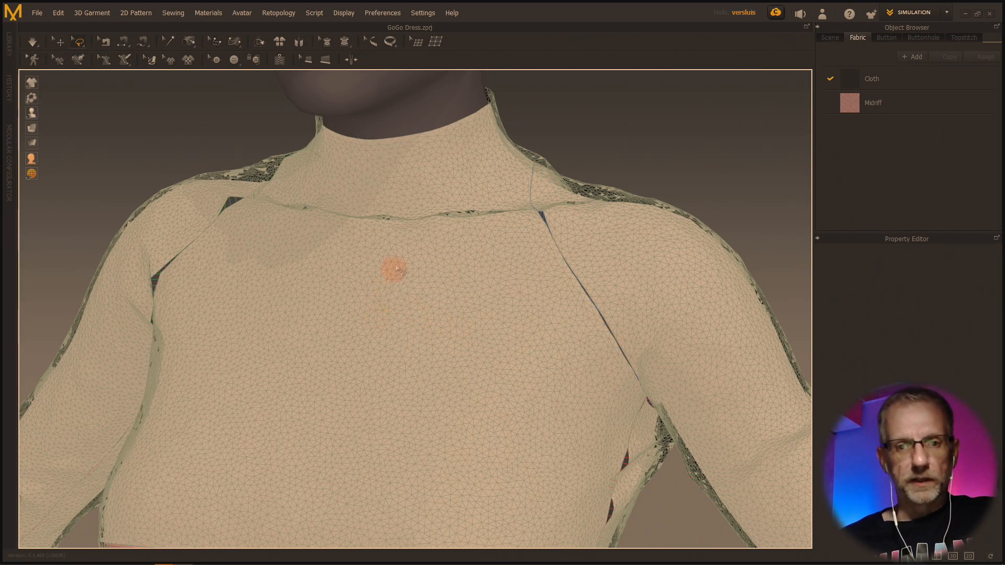
Lasso-select a smaller mesh area in the middle of the chest, subdivide it, inspect it and delete the subdivision
mouse_move(378, 261)
mouse_down()
mouse_move(353, 253)
mouse_move(271, 385)
mouse_move(499, 407)
mouse_move(502, 271)
mouse_move(508, 287)
mouse_up()
right_click(451, 294)
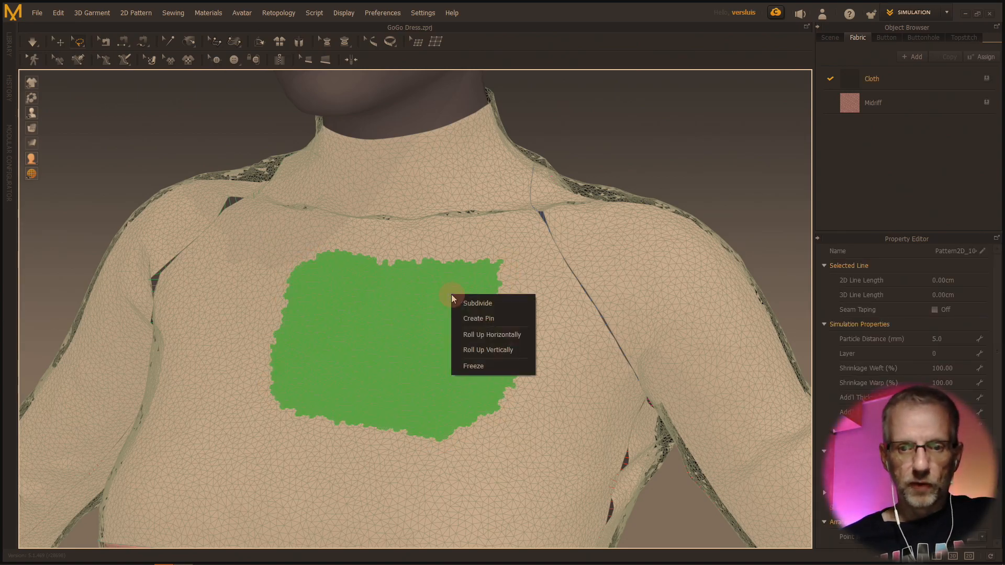
click(513, 305)
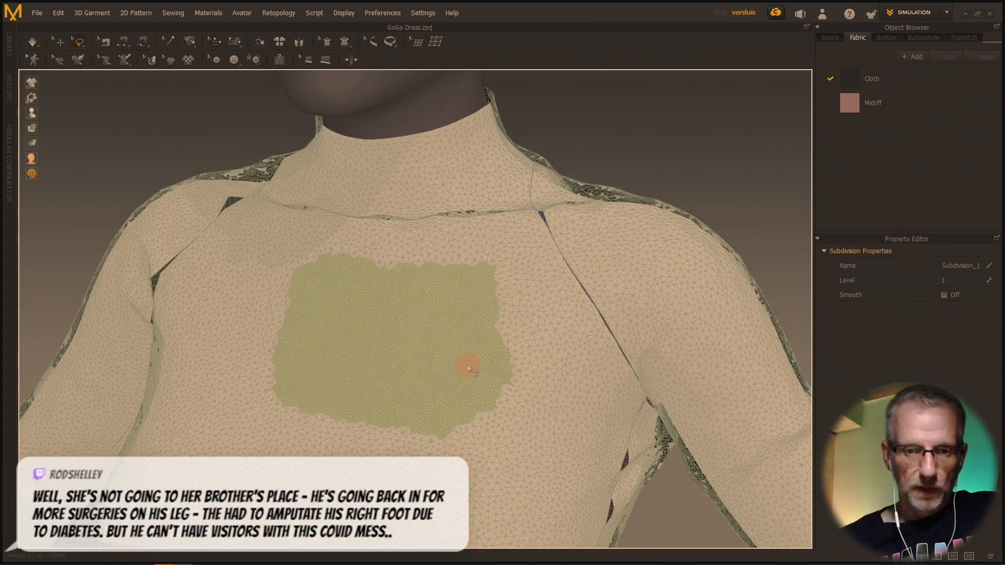
scroll(469, 369, up, 6)
scroll(471, 370, down, 8)
mouse_move(472, 371)
right_down()
mouse_move(418, 379)
mouse_move(457, 366)
mouse_move(454, 374)
right_up()
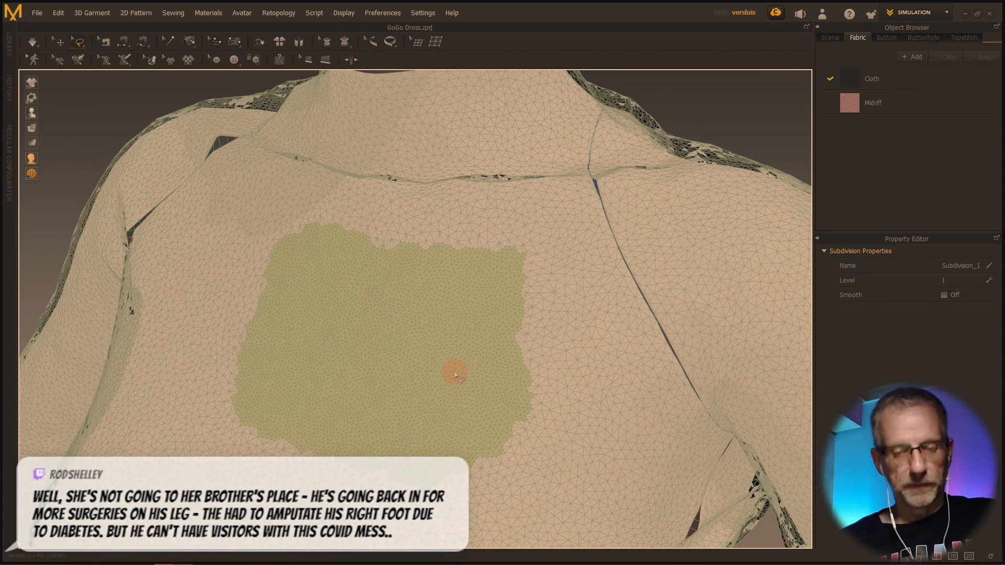
key(Delete)
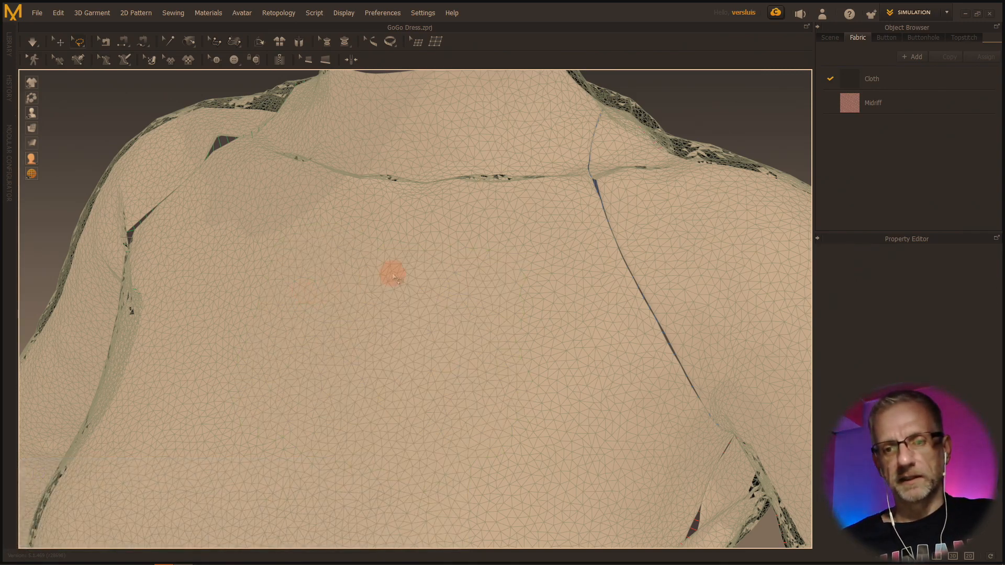
Lasso-select an oval mesh area on the upper chest and bring up its Subdivide option
mouse_move(321, 230)
mouse_down()
mouse_move(235, 281)
mouse_move(489, 368)
mouse_move(507, 249)
mouse_move(506, 258)
mouse_up()
click(380, 304)
right_click(379, 301)
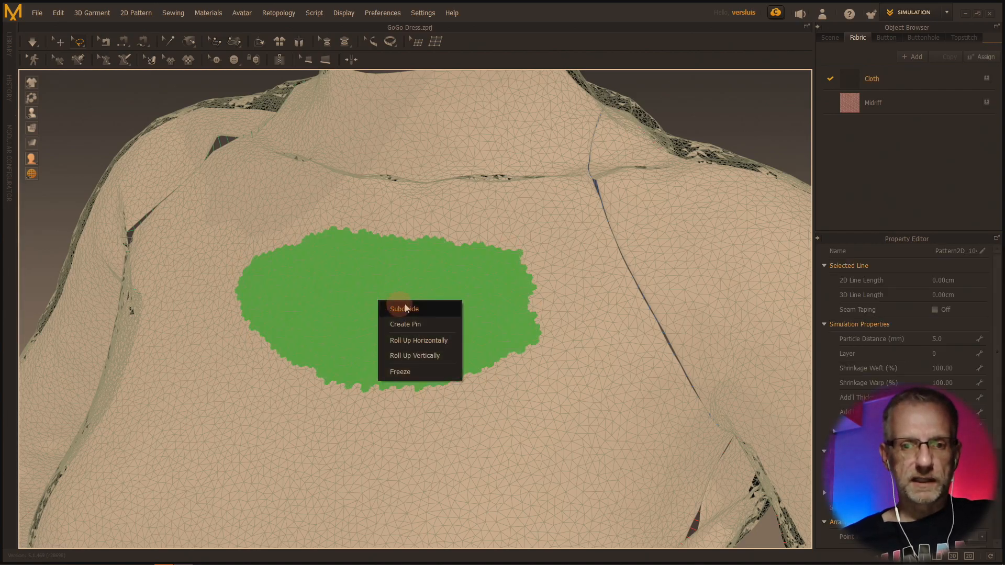
Switch to CLO, check the garment and its progress, and return to Marvelous Designer
key(alt+Tab)
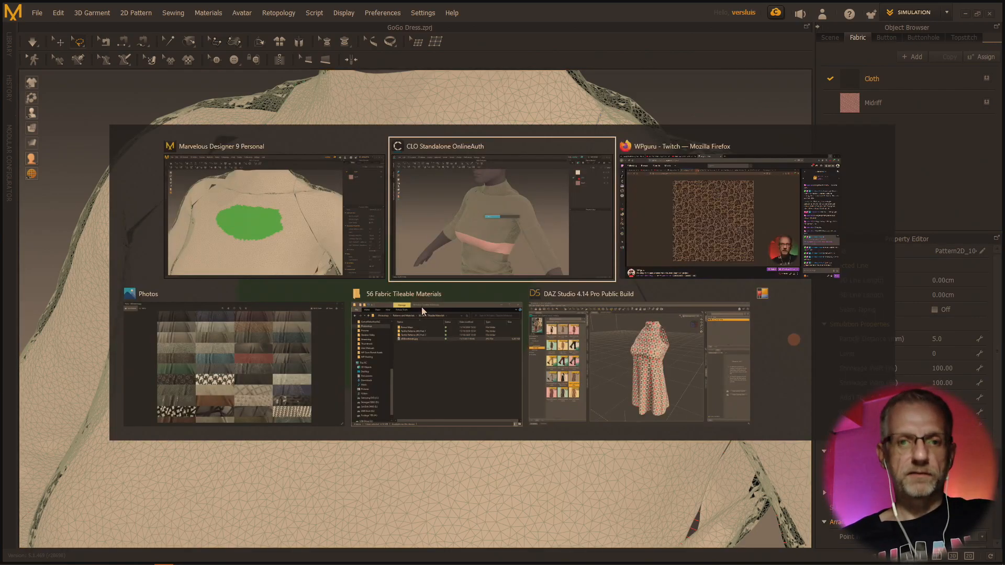
click(440, 262)
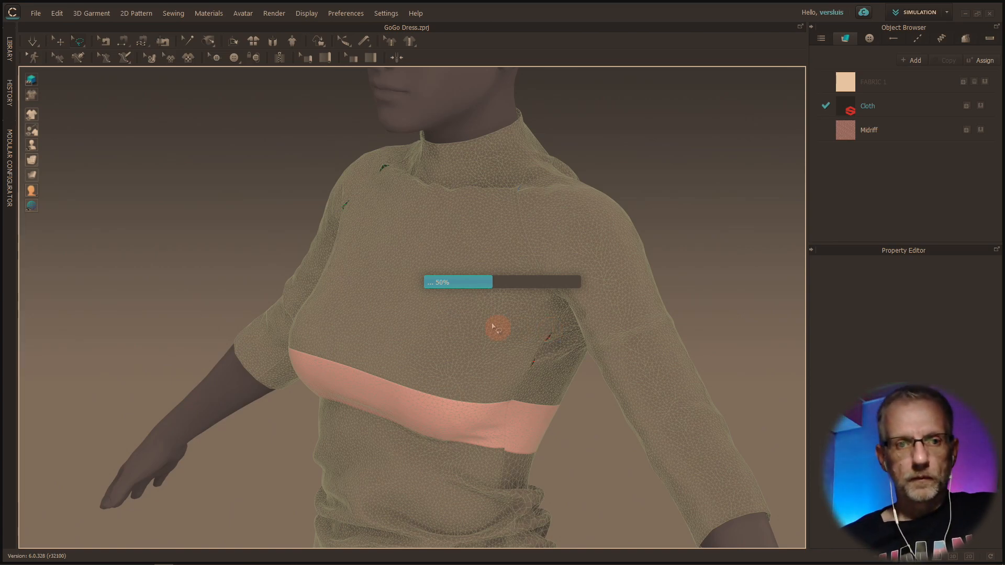
right_drag(519, 331, 498, 292)
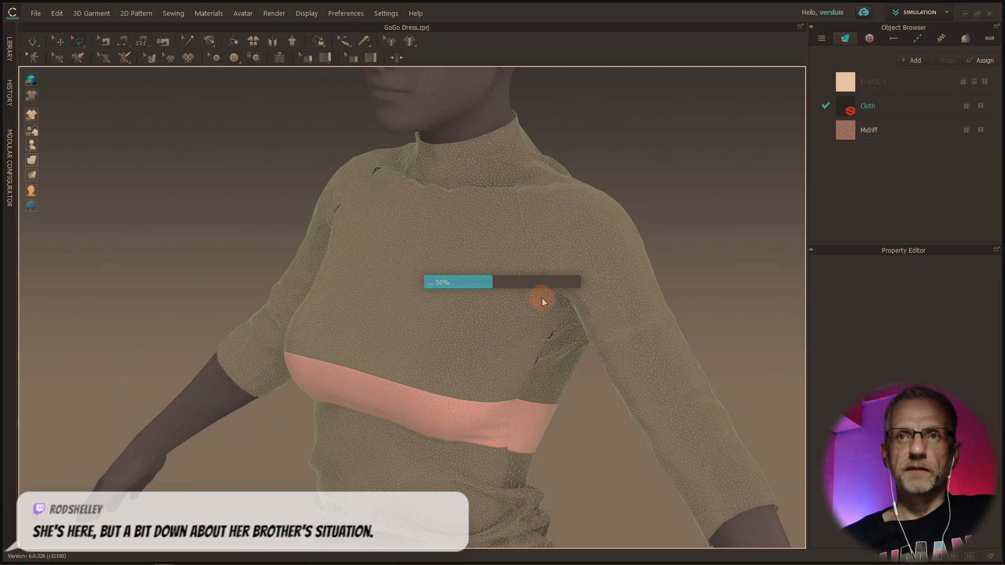
mouse_move(545, 304)
right_down()
mouse_move(530, 308)
mouse_move(540, 304)
right_up()
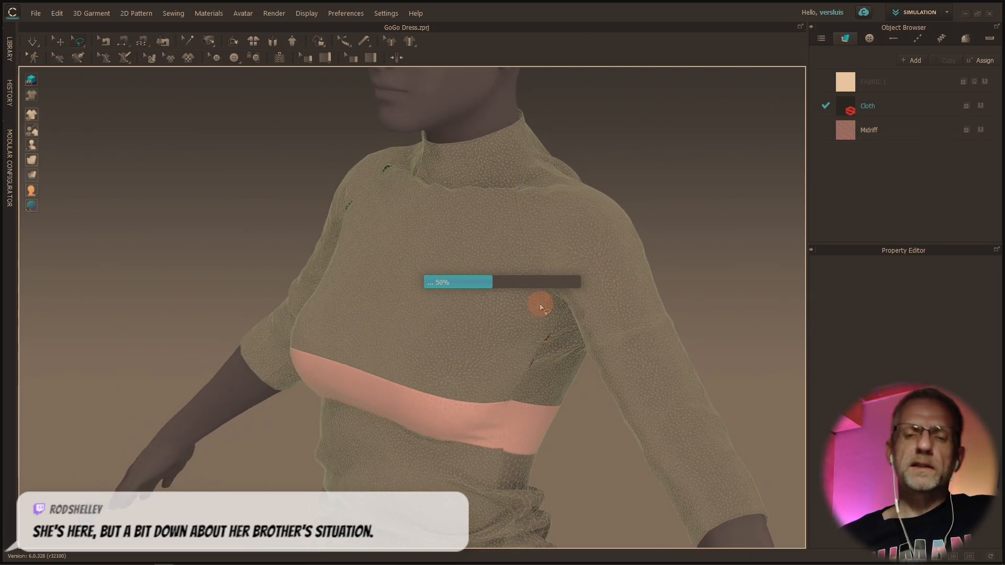
key(alt+Tab)
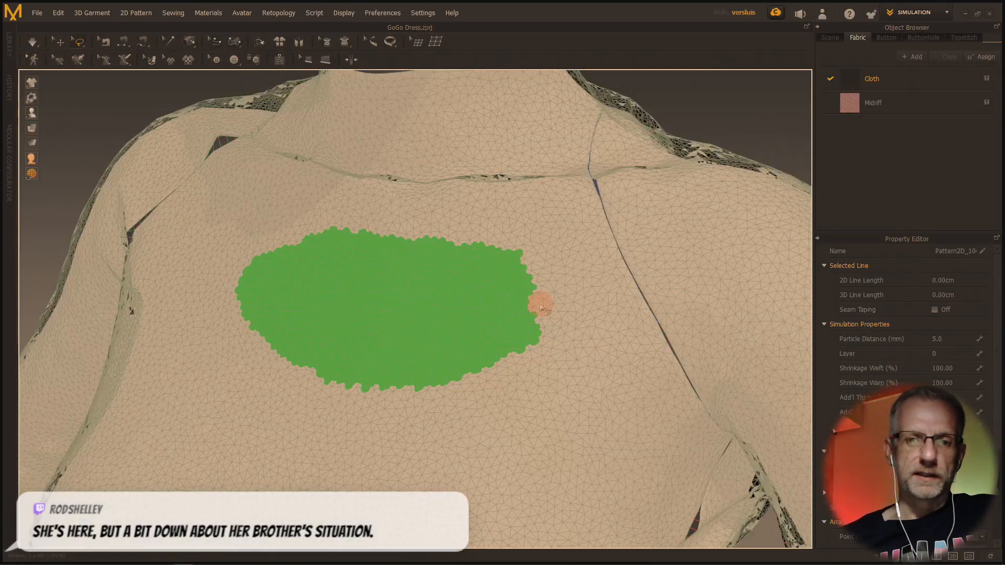
Examine the lasso-selected chest area and the whole dress on the avatar
mouse_move(562, 339)
right_down()
mouse_move(480, 338)
mouse_move(569, 340)
mouse_move(542, 342)
right_up()
scroll(541, 343, up, 1)
scroll(540, 343, down, 5)
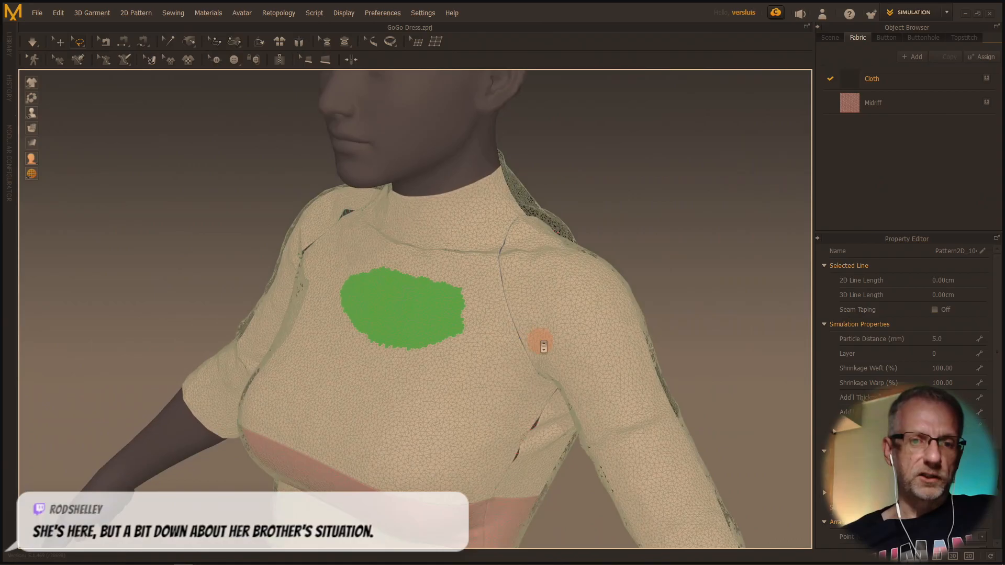
middle_drag(543, 345, 506, 187)
right_drag(468, 309, 500, 291)
scroll(500, 291, up, 2)
scroll(500, 292, down, 7)
middle_drag(502, 295, 471, 294)
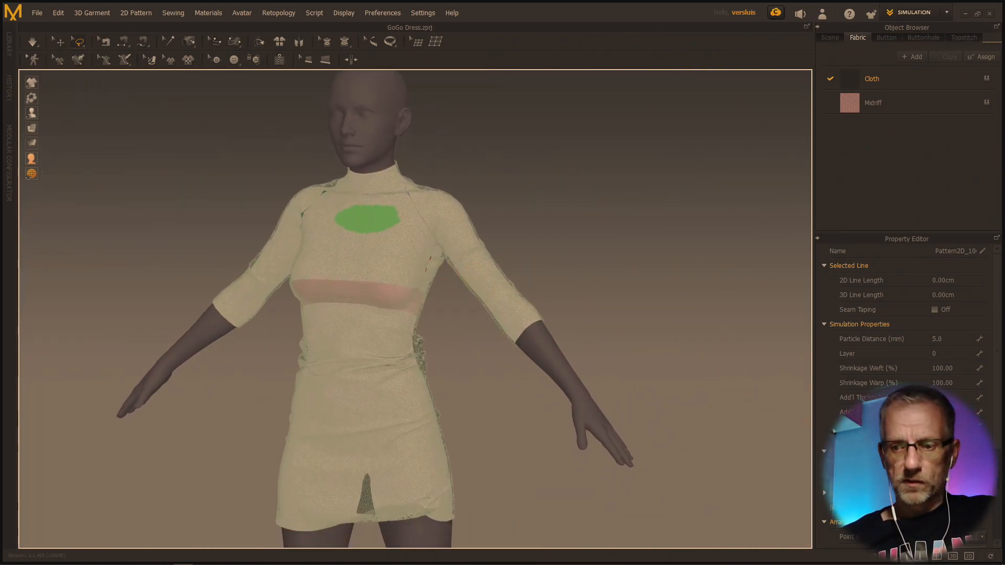
Show the 2D patterns beside the 3D garment and lasso-select the mesh across the pattern pieces
click(939, 558)
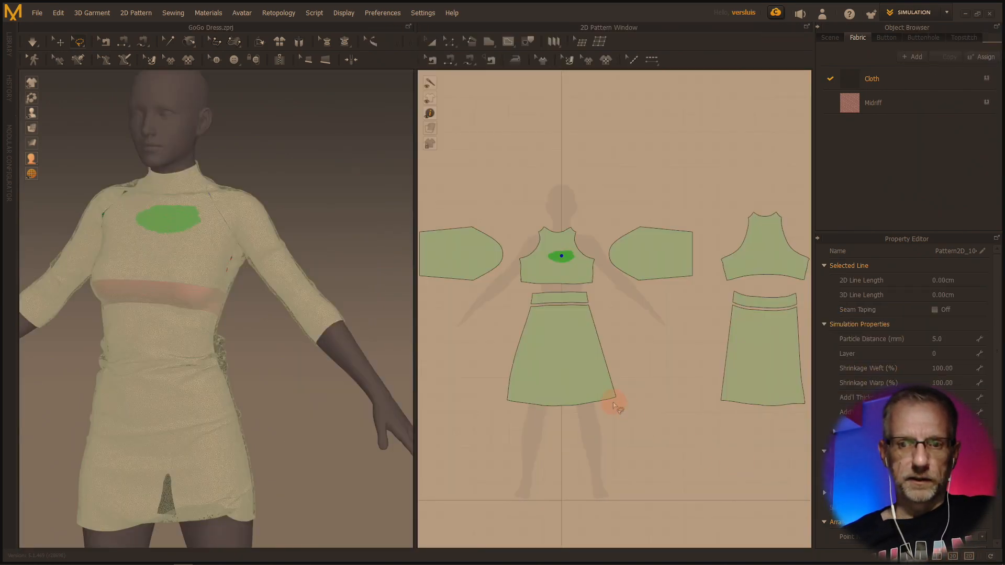
scroll(619, 407, down, 3)
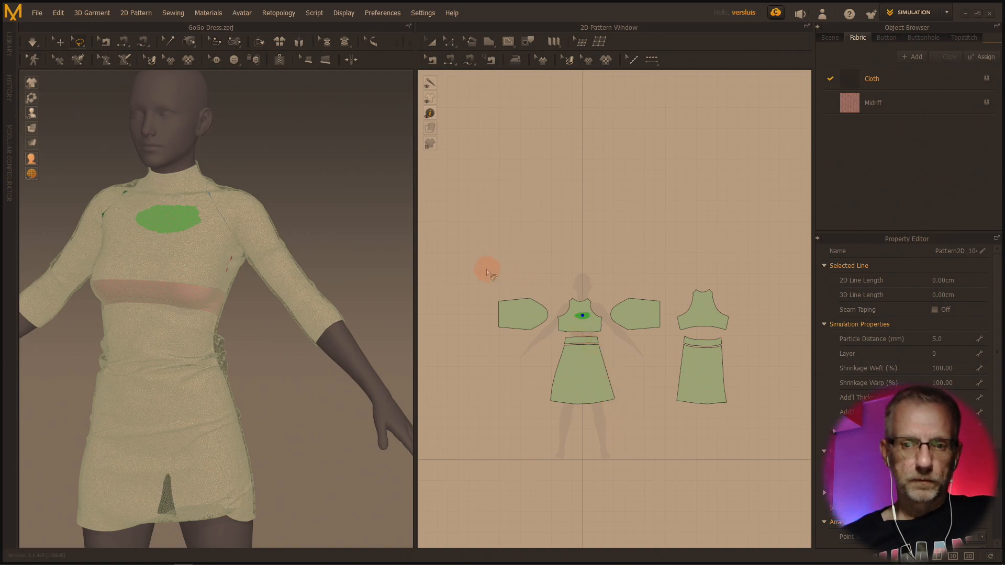
click(485, 289)
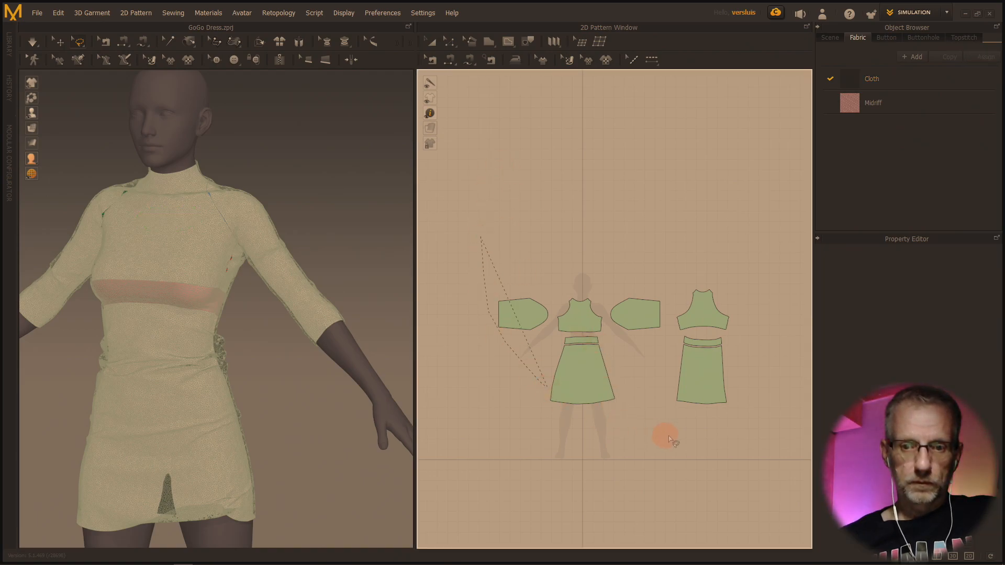
drag(667, 436, 740, 419)
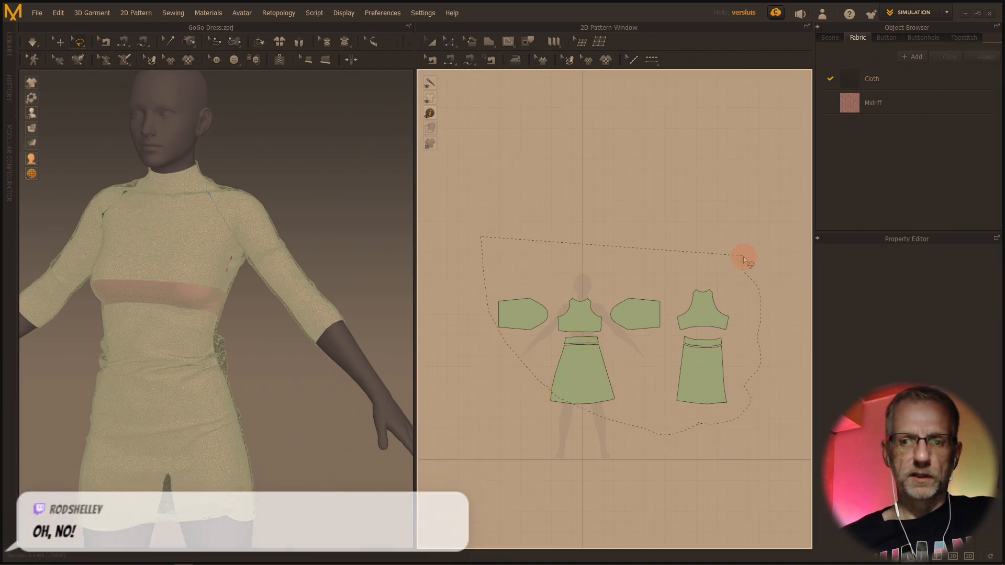
drag(725, 306, 727, 306)
mouse_move(485, 275)
mouse_down()
mouse_move(498, 411)
mouse_move(645, 437)
mouse_up()
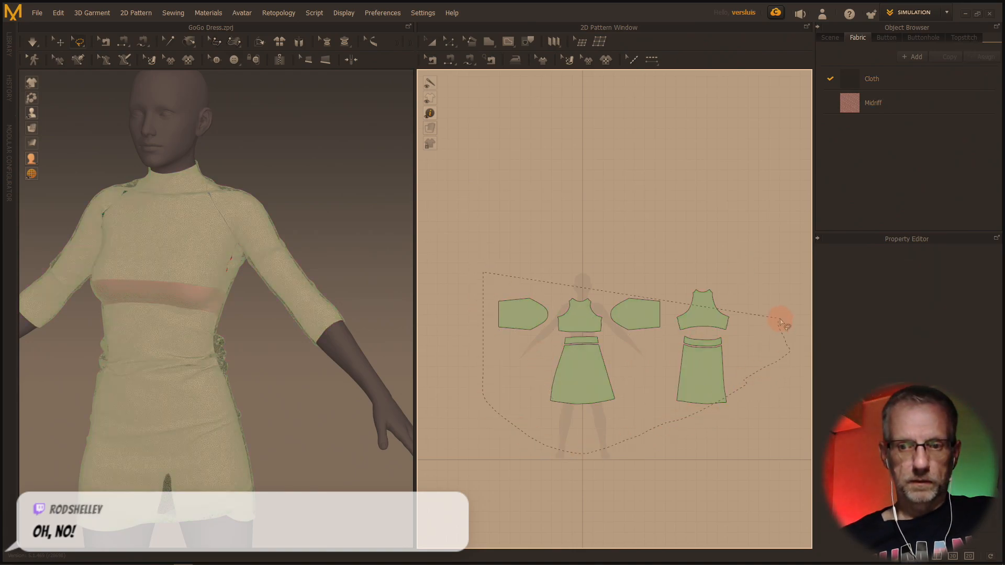
Select all the dress's pattern pieces with the Select/Move tool and view the selected dress from the front and side
click(61, 41)
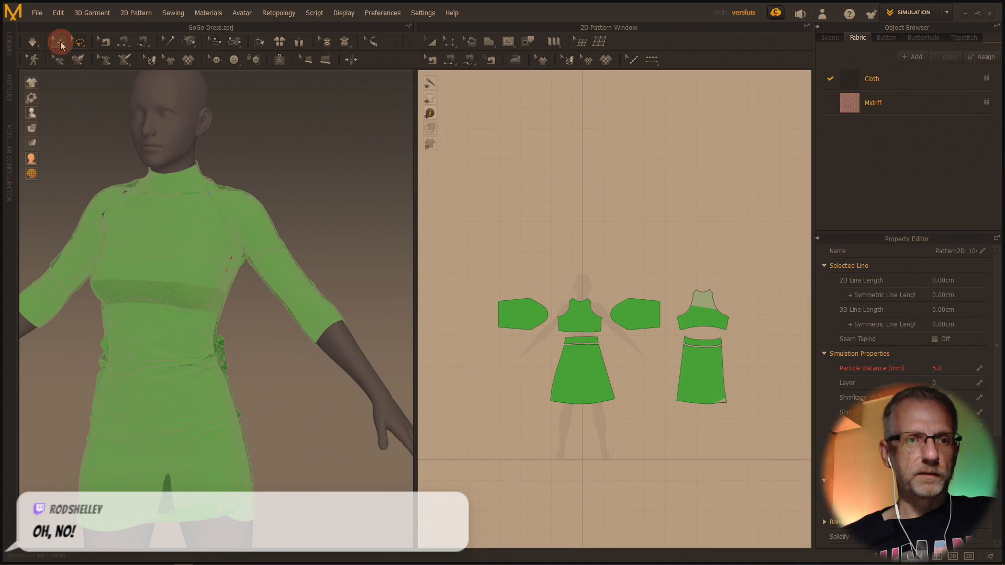
drag(474, 234, 773, 435)
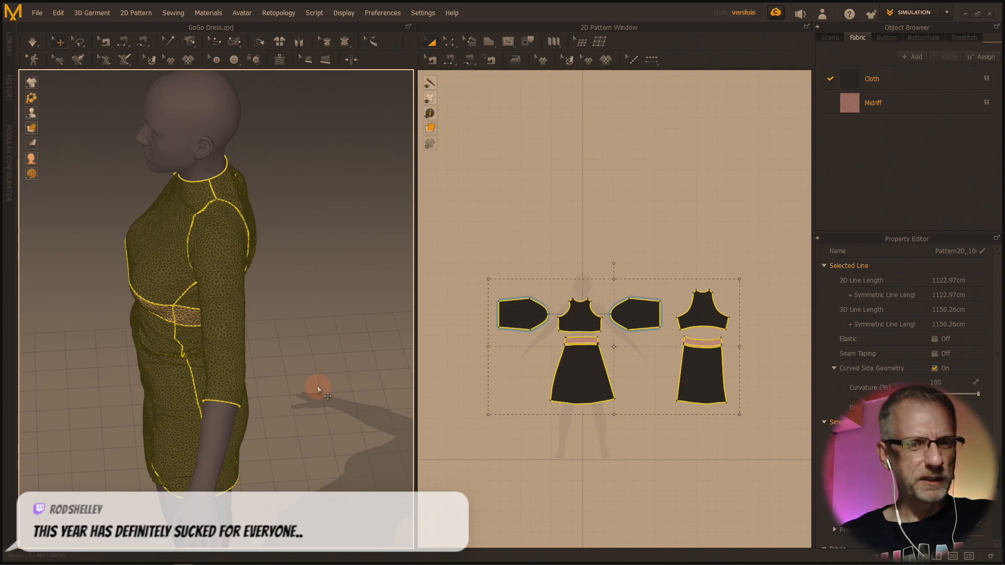
right_drag(317, 387, 417, 377)
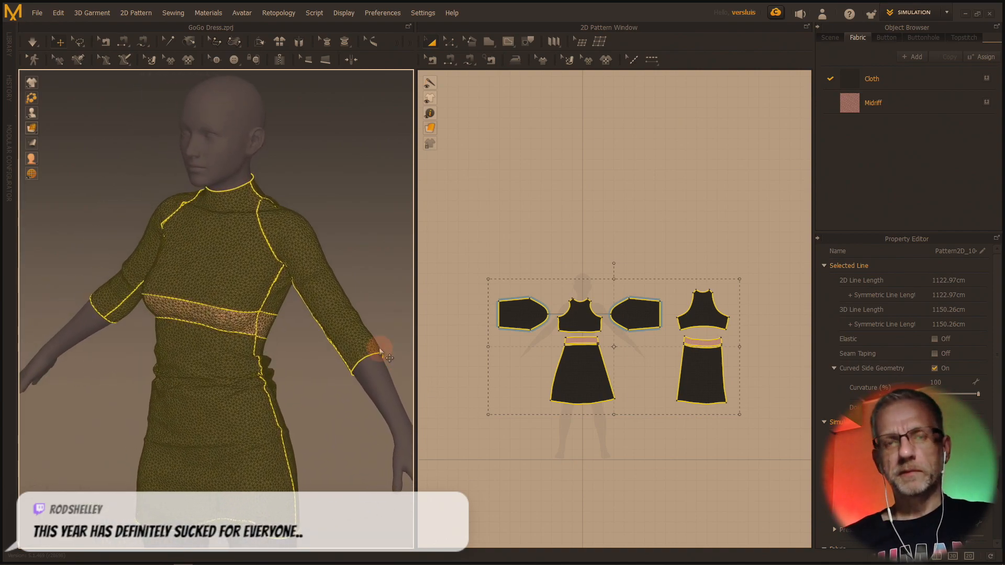
mouse_move(337, 337)
right_down()
mouse_move(337, 346)
mouse_move(318, 341)
right_up()
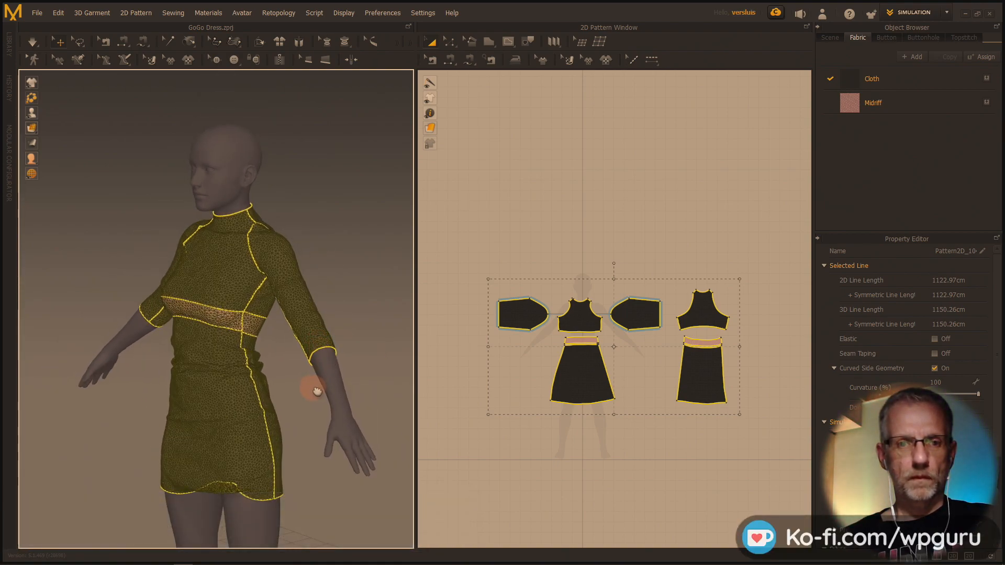
middle_drag(316, 392, 312, 369)
scroll(316, 375, down, 1)
Switch to DAZ Studio to view the original GoGo Dress model
key(alt+Tab)
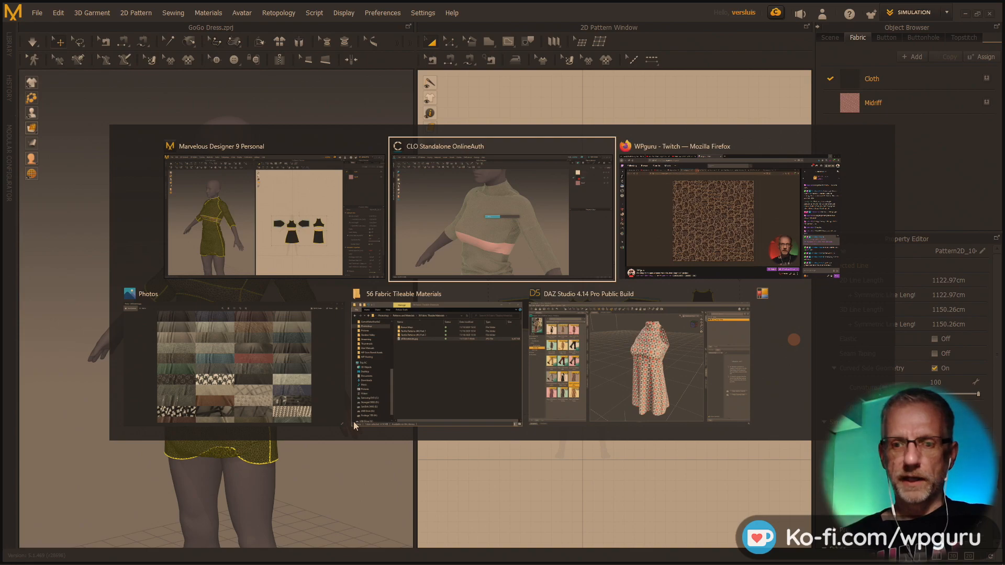
key(alt+Tab)
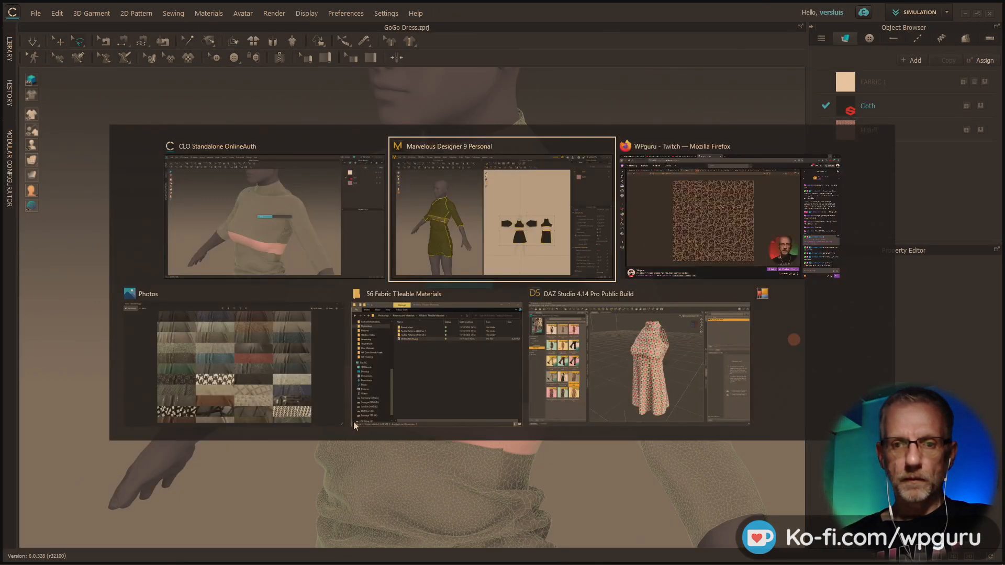
key(Tab)
key(Tab)
key(Tab)
key(Tab)
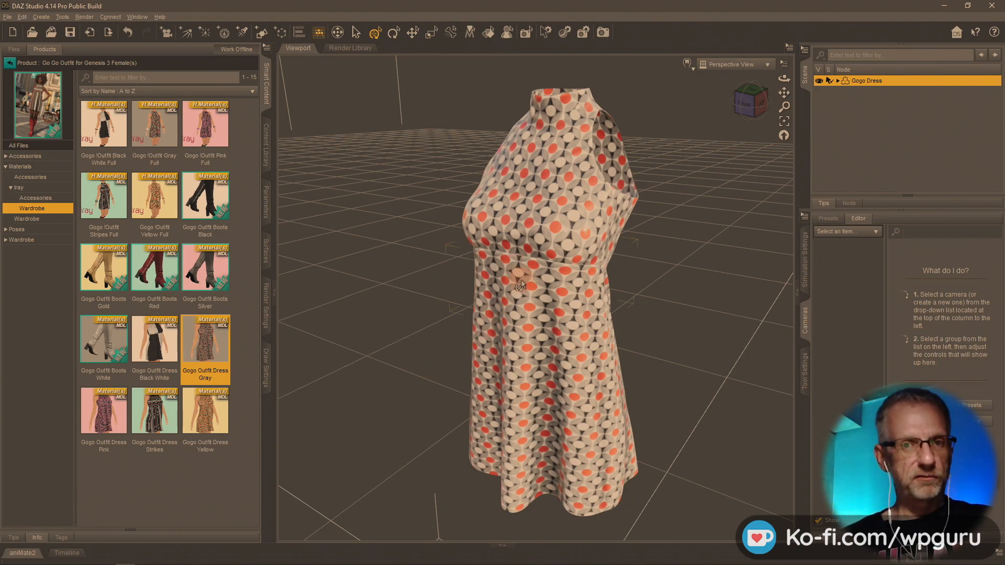
Switch to CLO, close it and return to Marvelous Designer
key(alt+Tab)
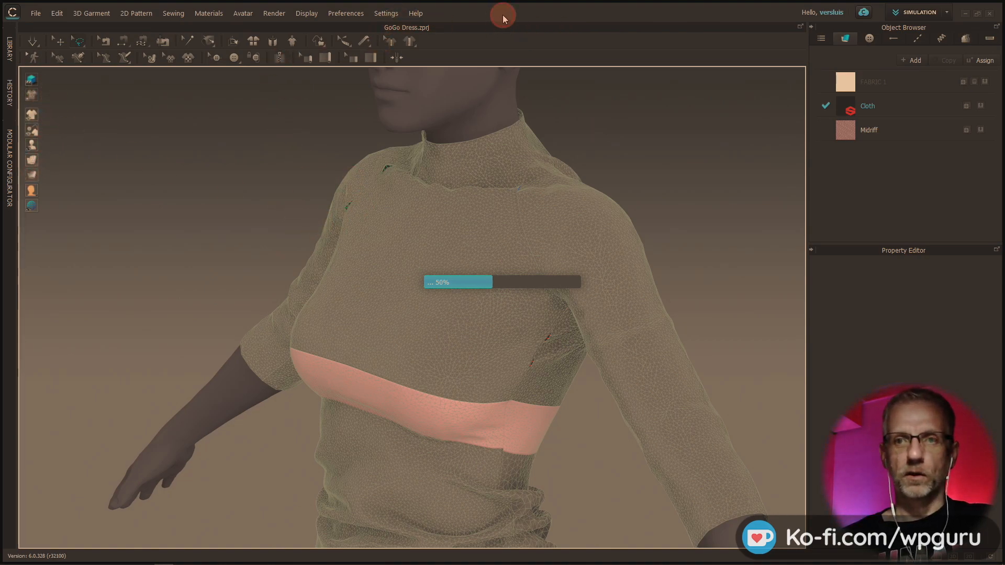
click(992, 16)
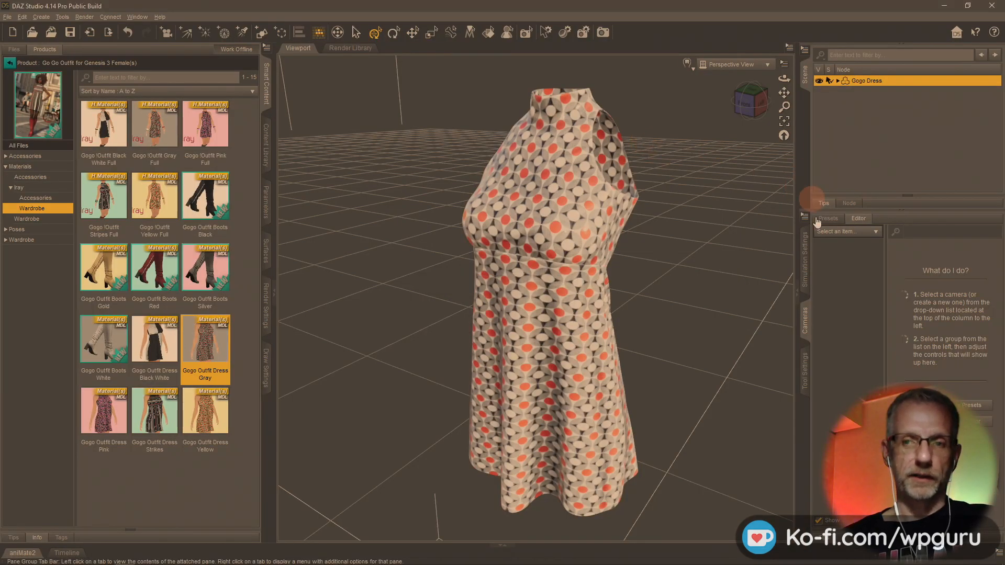
key(alt+Tab)
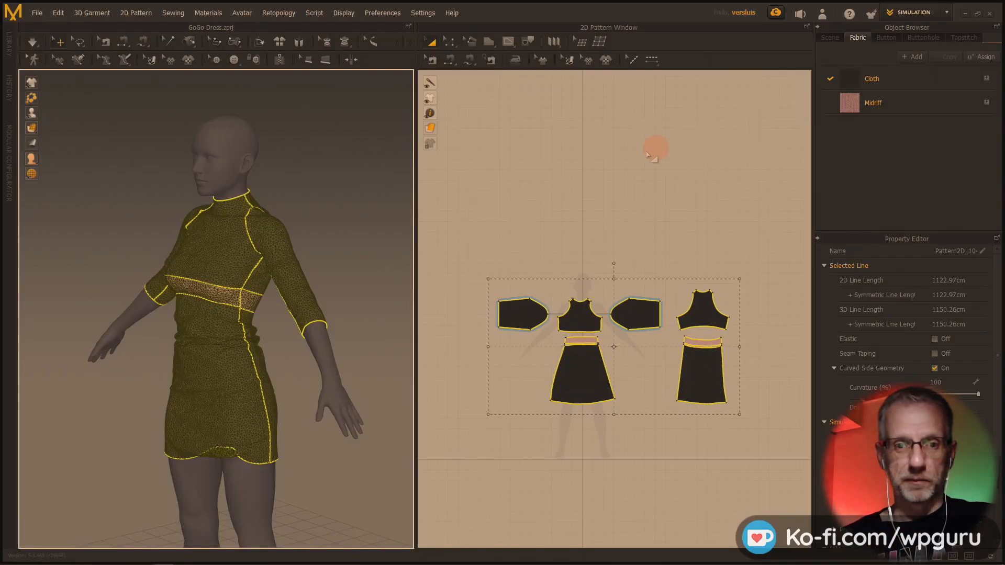
Turn off the wireframe overlay on the 3D garment and deselect all the dress's pattern pieces
click(32, 128)
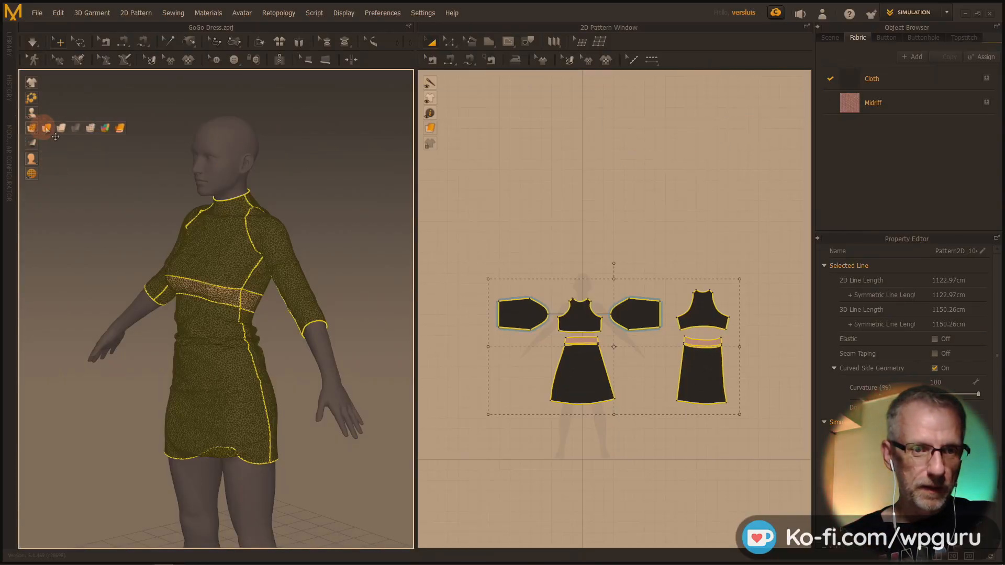
click(46, 128)
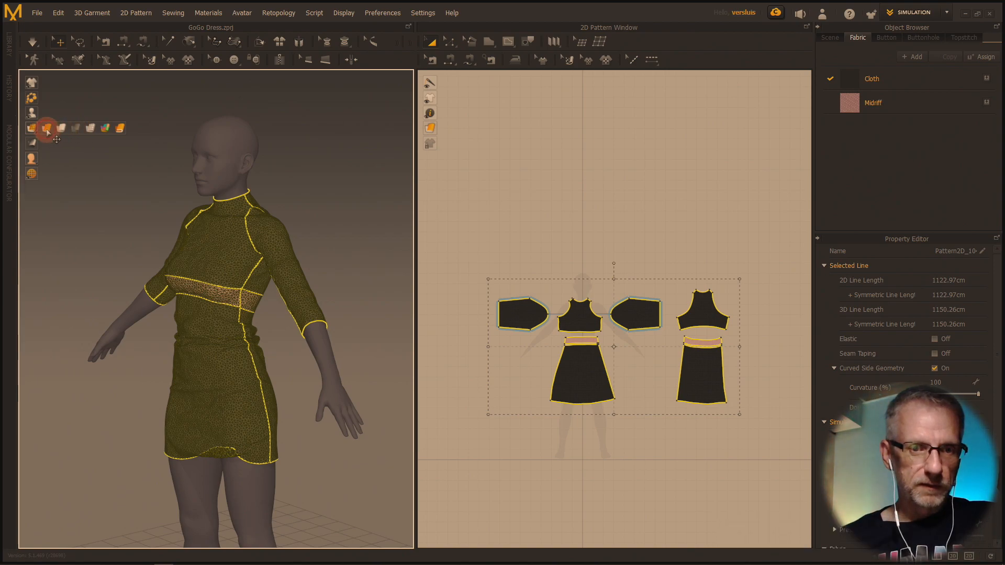
right_click(181, 246)
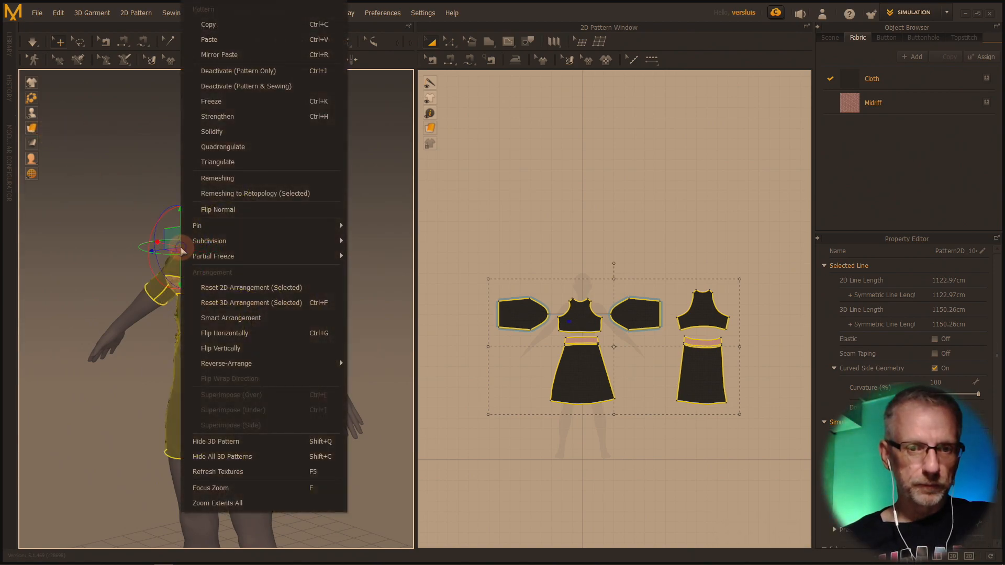
click(358, 273)
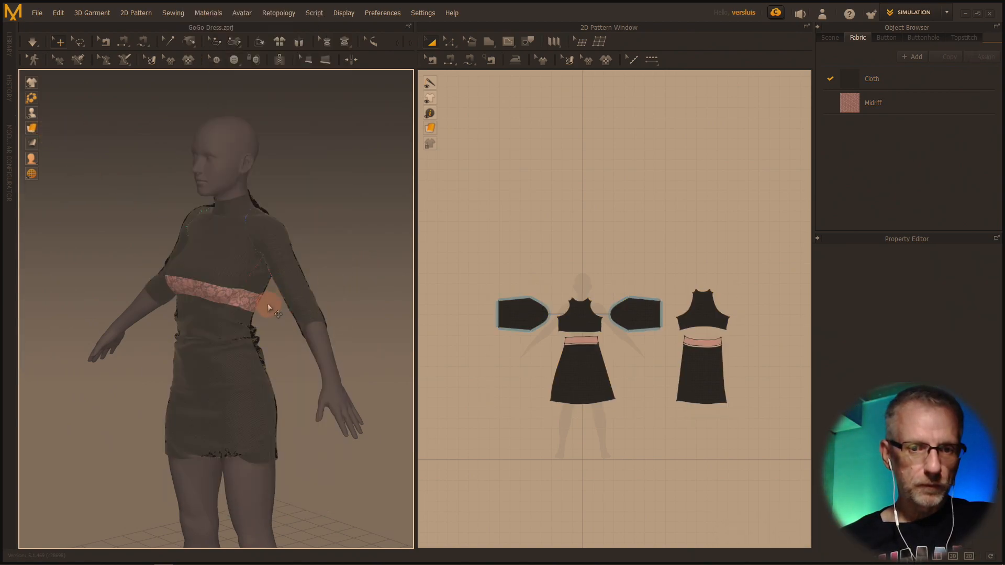
Preview the 3D garment as a mesh and return it to the textured surface display
click(31, 142)
click(31, 127)
click(88, 128)
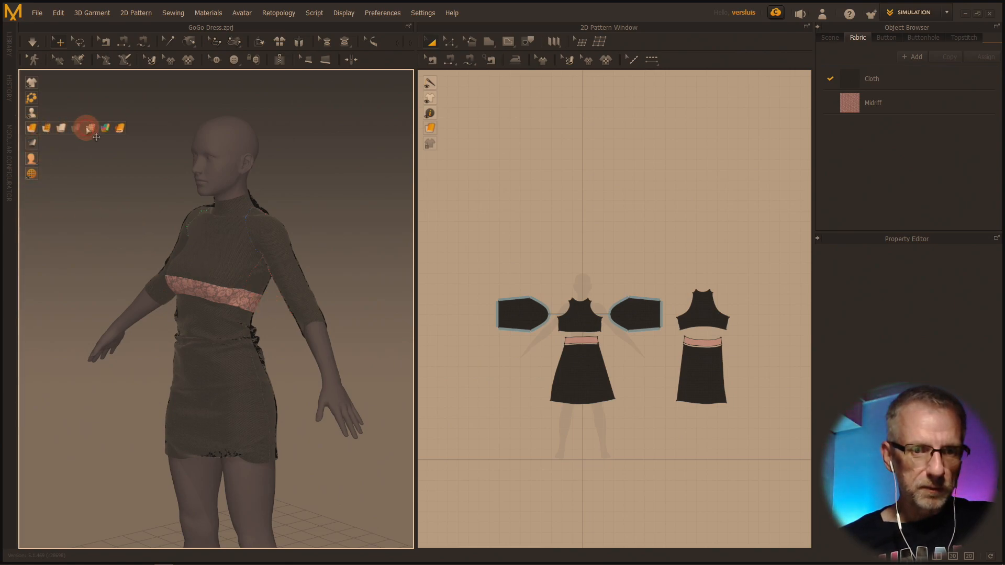
click(48, 130)
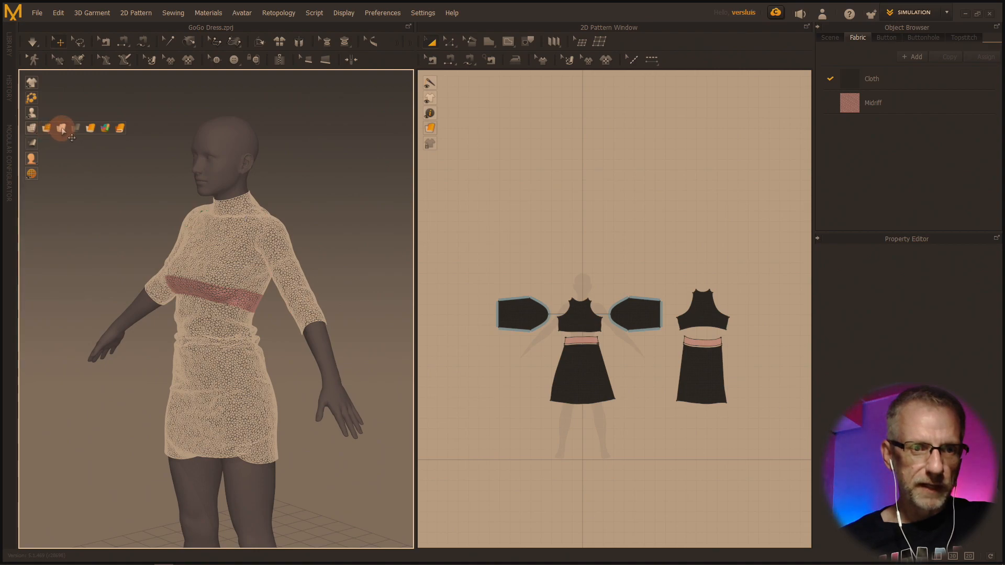
click(93, 130)
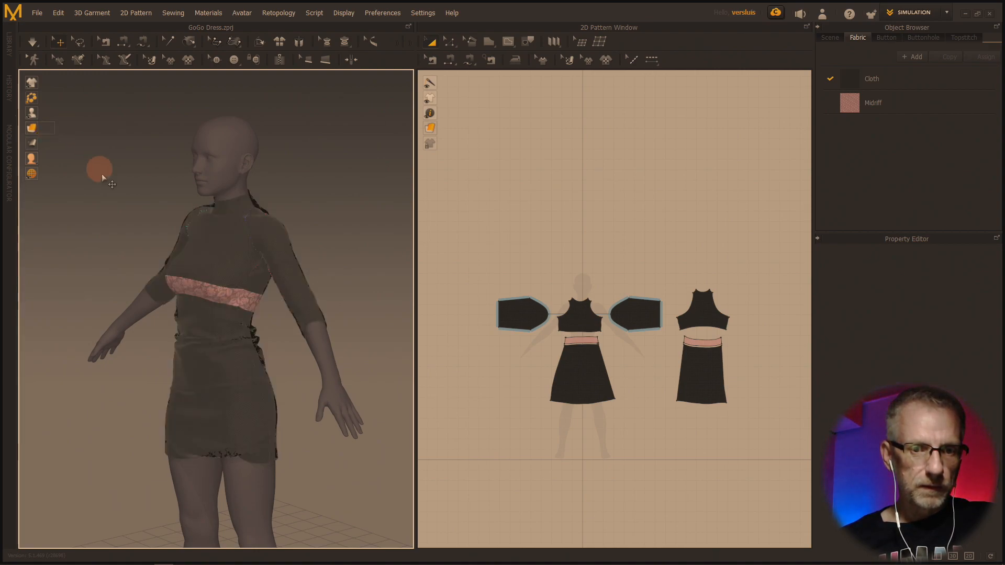
Compare the solid white and translucent garment displays, view the dress close up from the front, and restore the textured surface
click(37, 130)
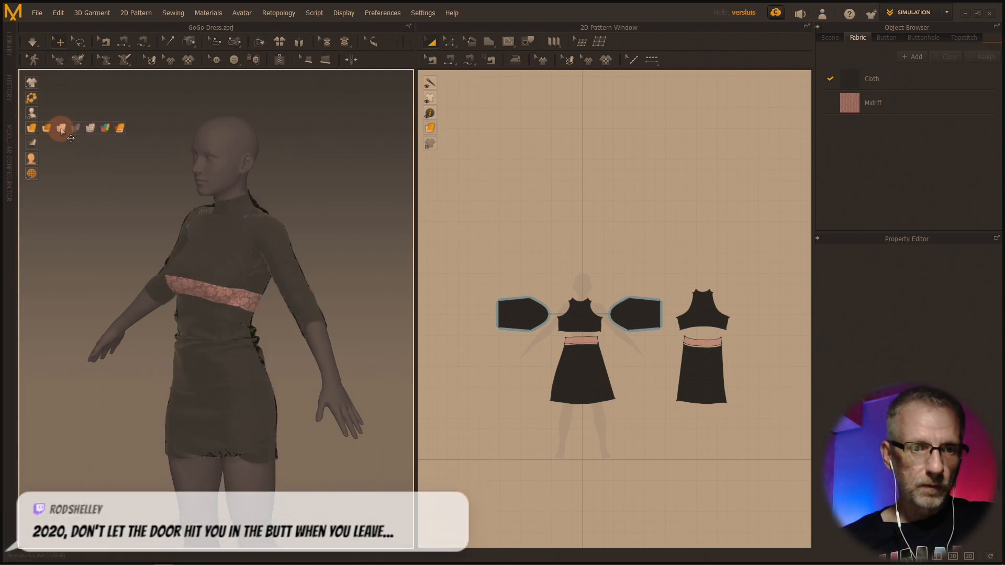
click(61, 129)
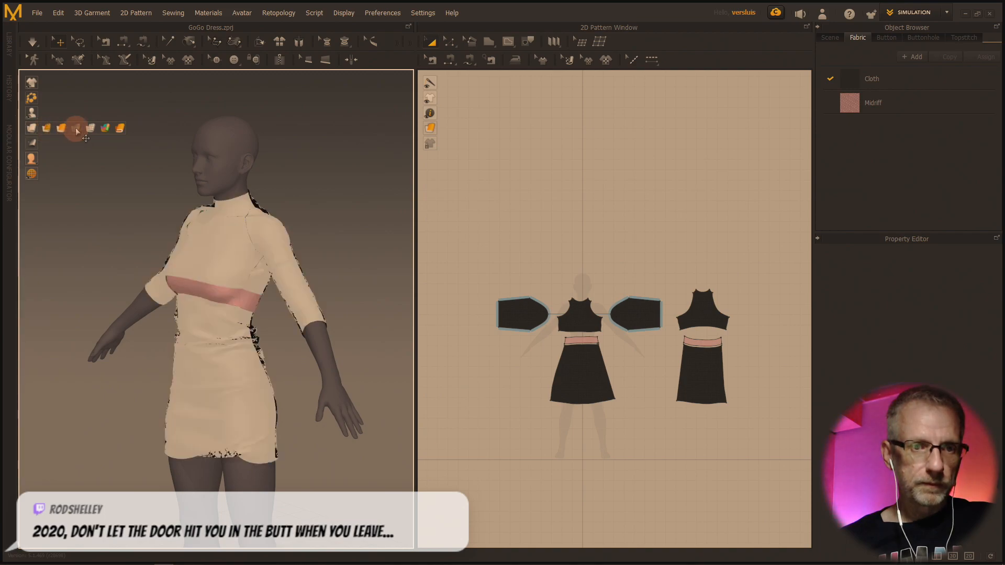
click(76, 129)
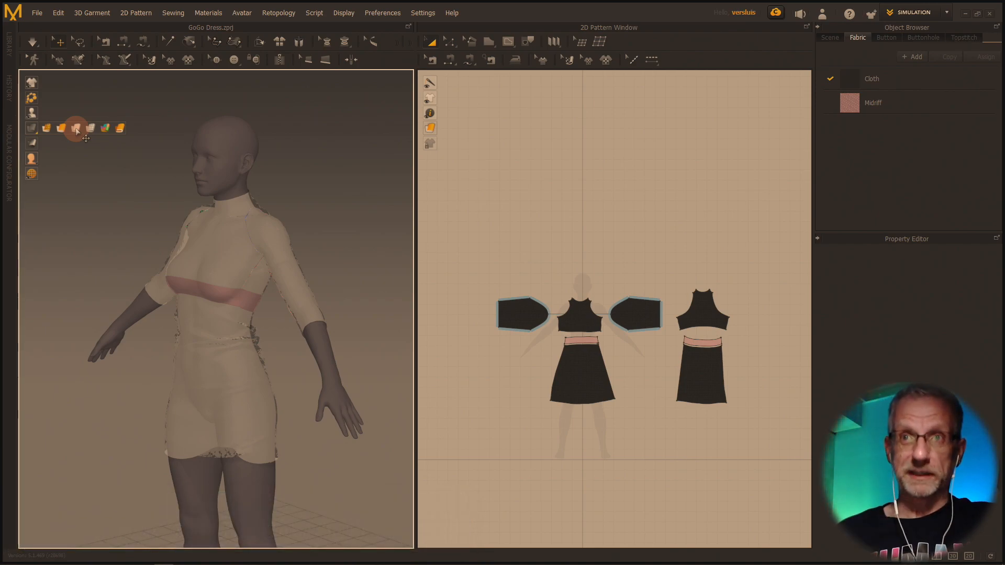
scroll(113, 237, up, 3)
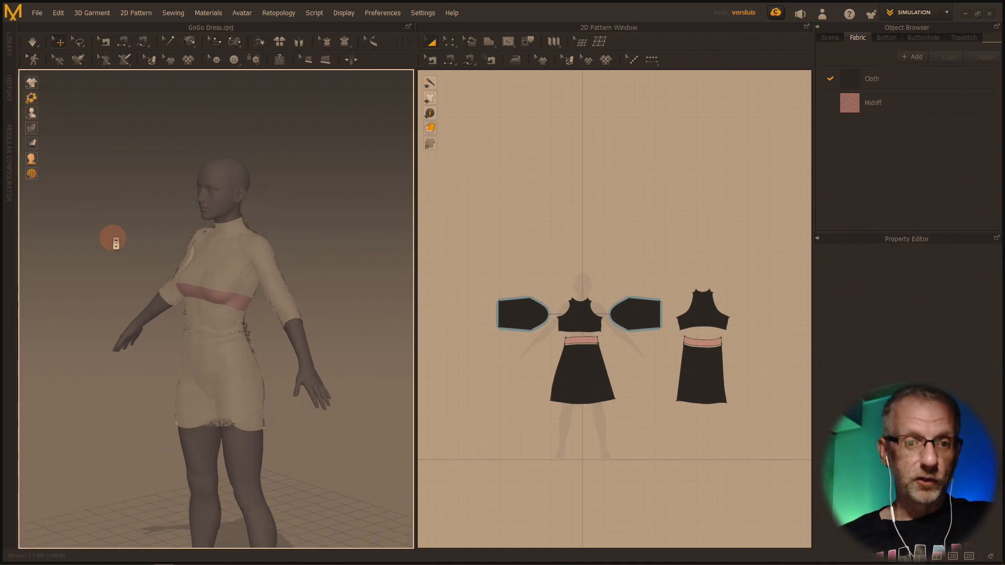
scroll(113, 238, up, 1)
right_drag(113, 239, 149, 249)
mouse_move(32, 145)
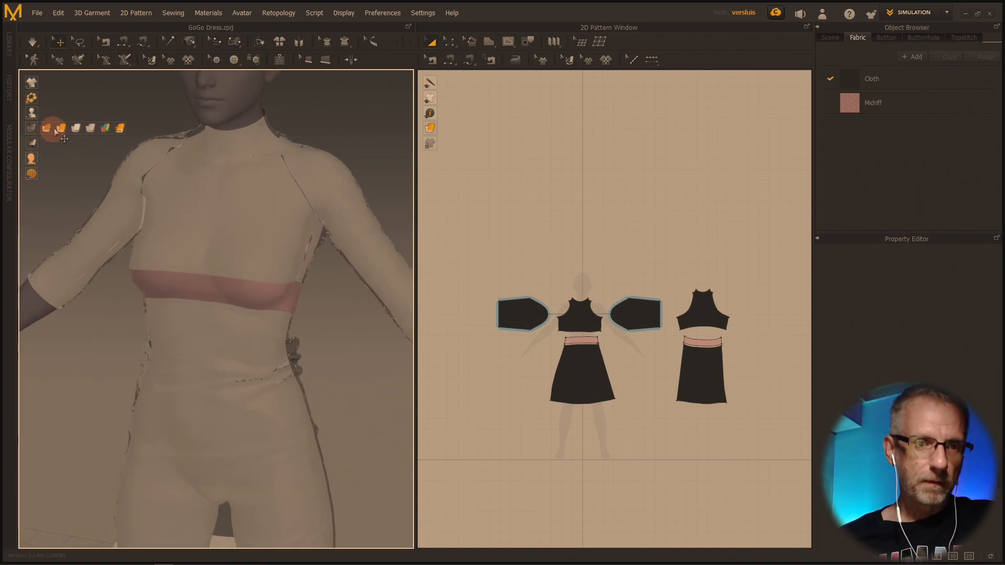
click(59, 128)
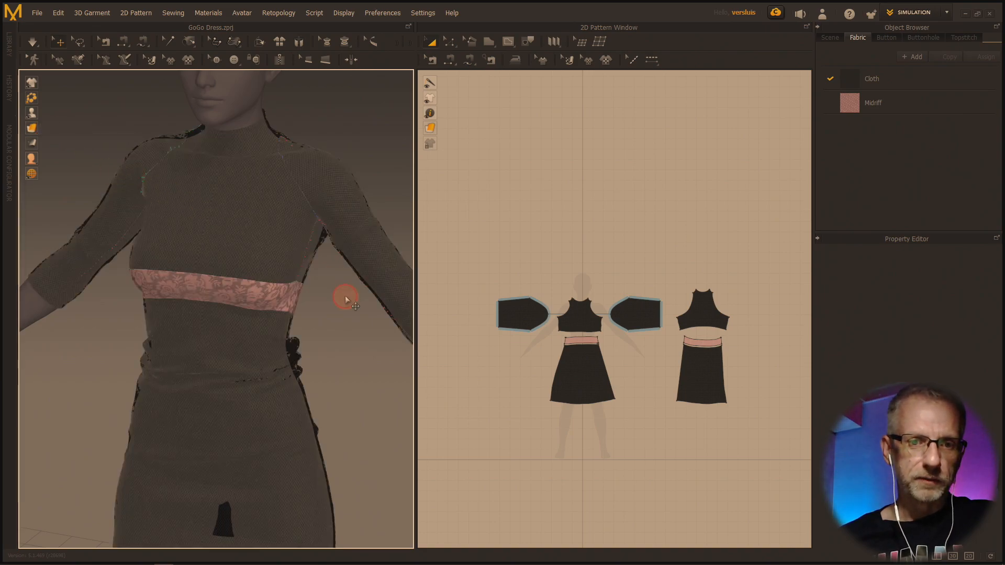
Select the front skirt piece, view it from the side, and show the garment in the smoother-edged textured surface style
click(258, 359)
right_drag(254, 354, 132, 240)
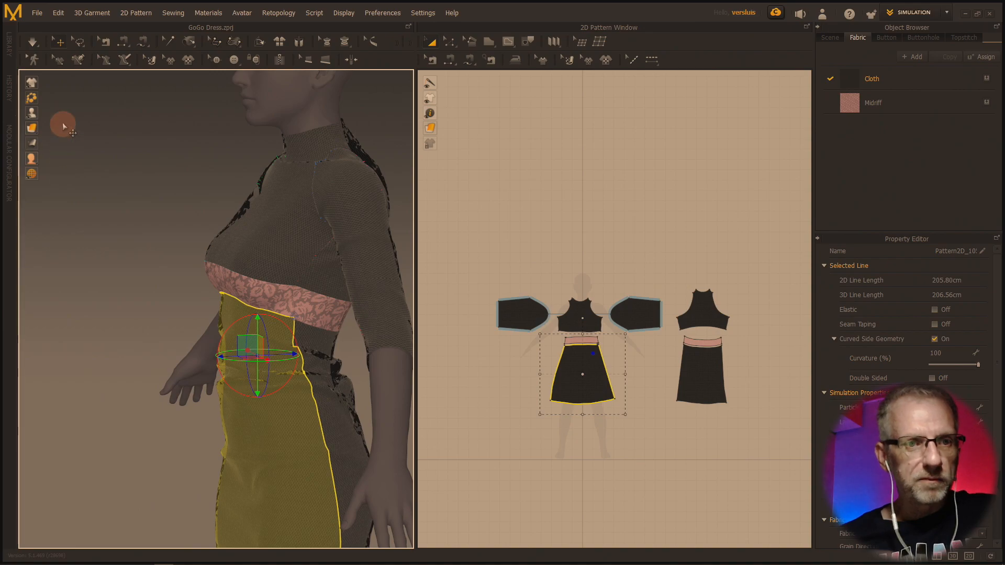
mouse_move(32, 99)
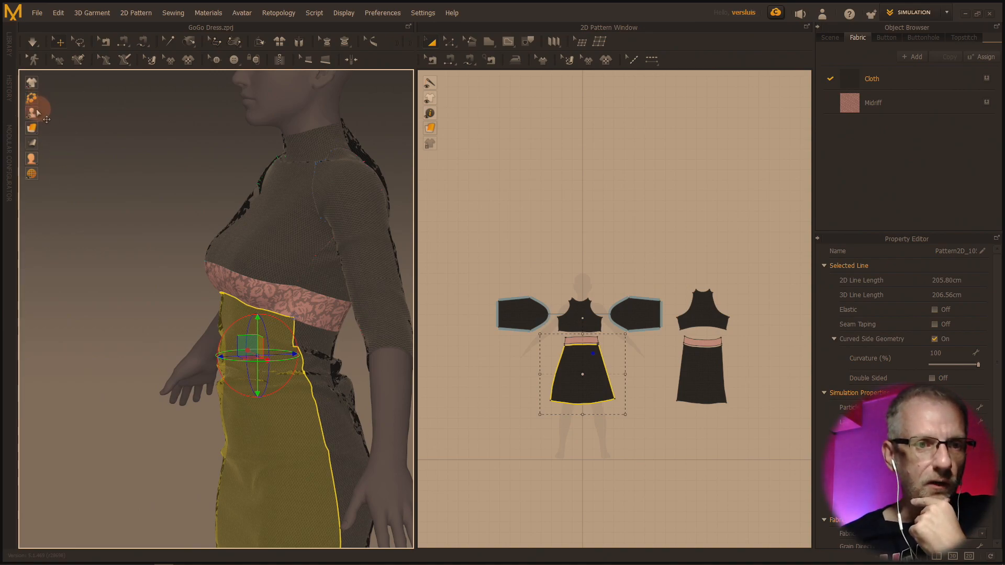
mouse_move(38, 132)
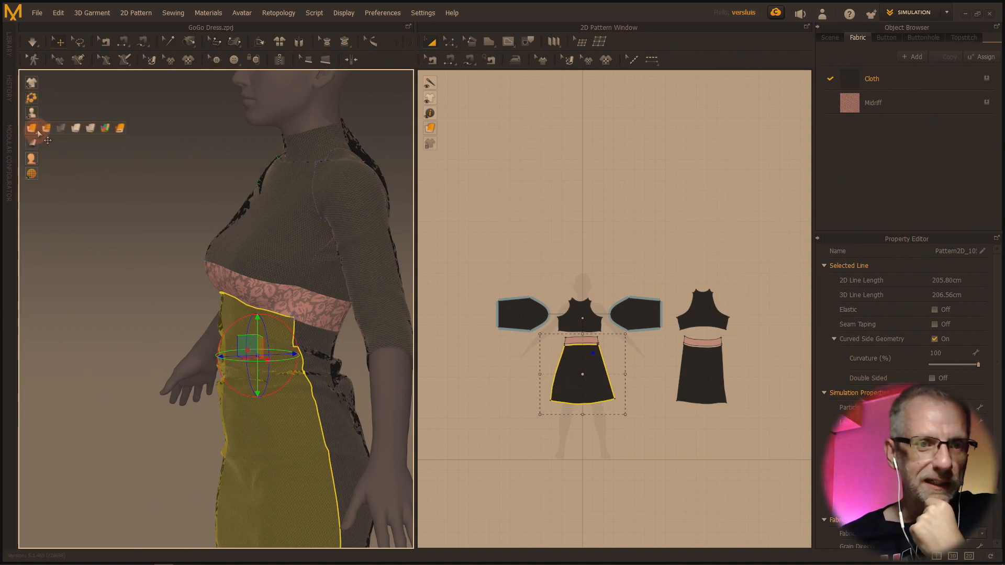
click(120, 130)
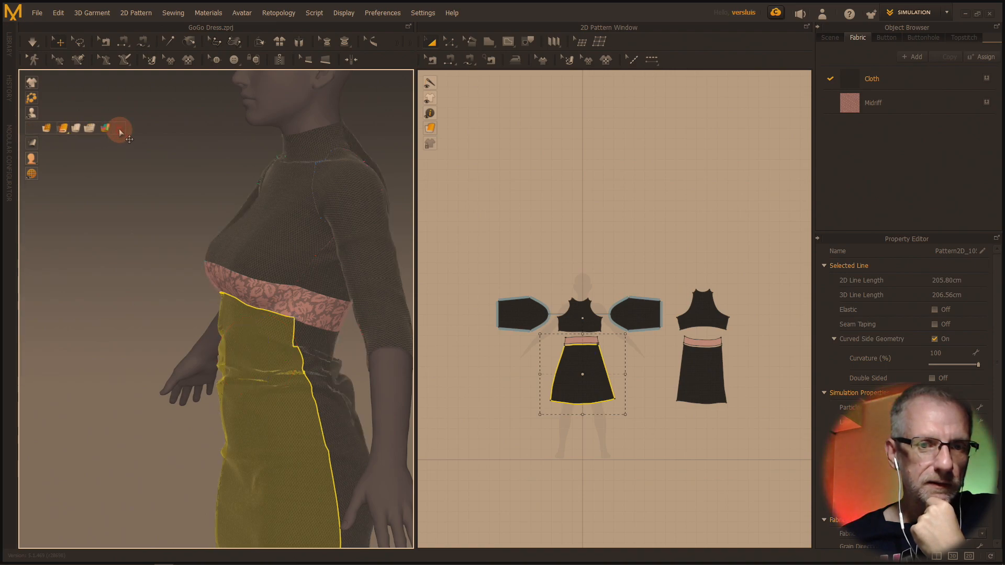
Preview the garment's colour-coded strain map and return to the textured surface display
mouse_move(34, 146)
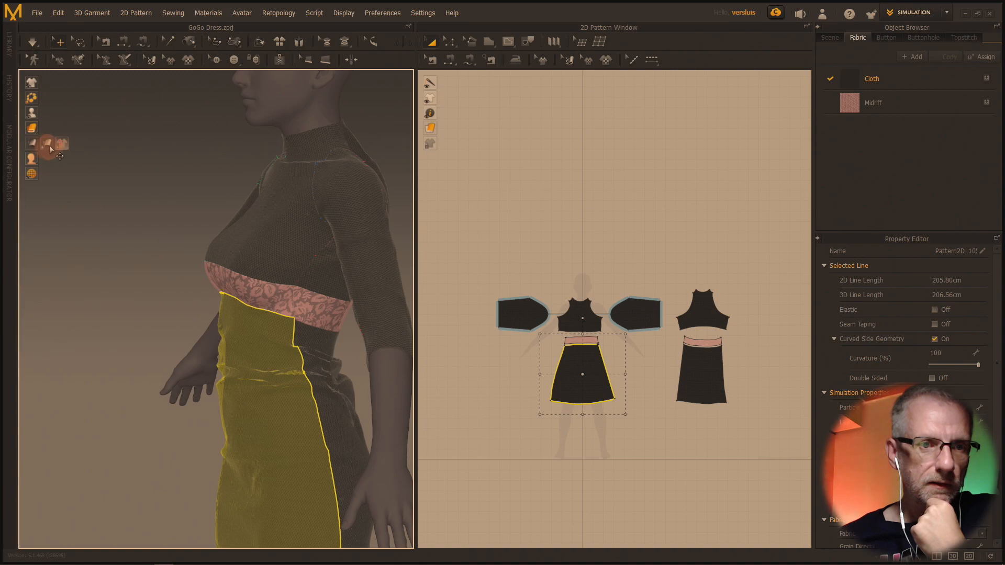
click(57, 146)
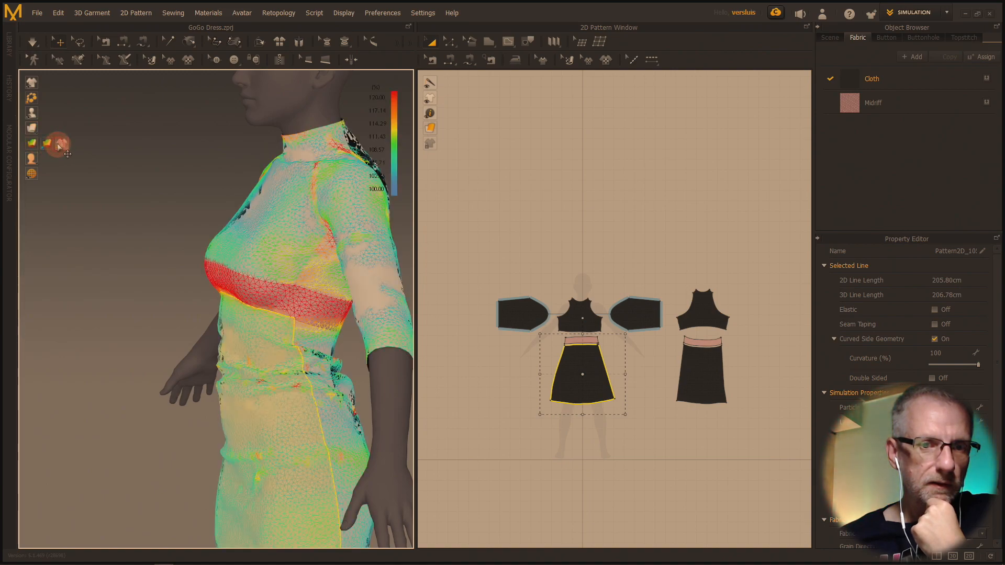
click(61, 147)
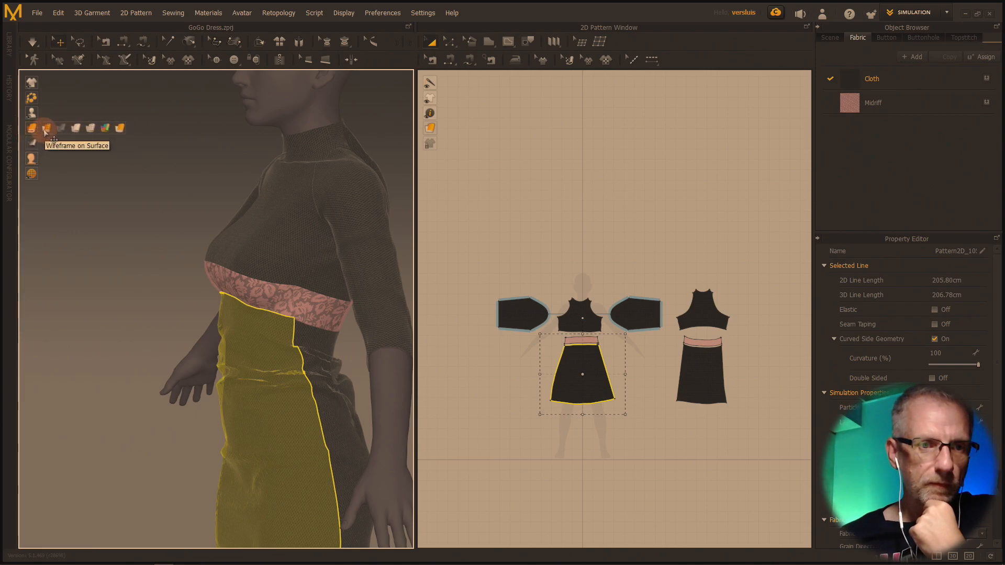
mouse_move(33, 113)
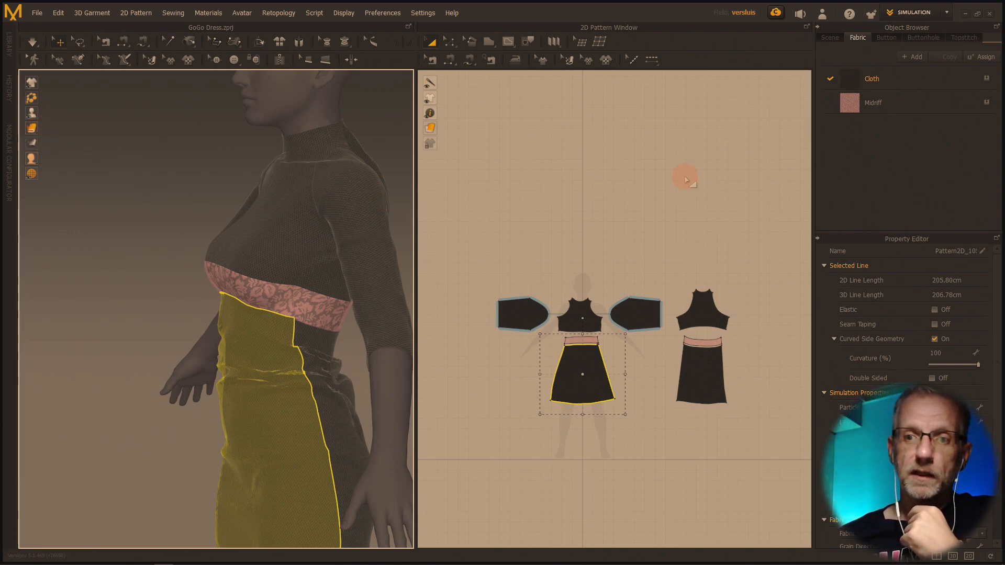
Close Marvelous Designer without saving the GoGo Dress project and return to DAZ Studio
click(991, 18)
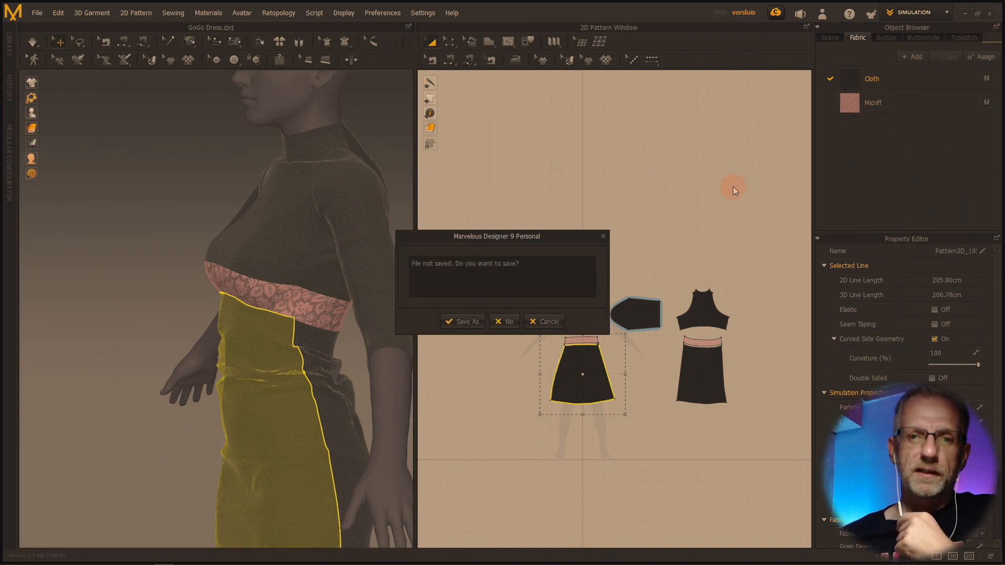
click(510, 322)
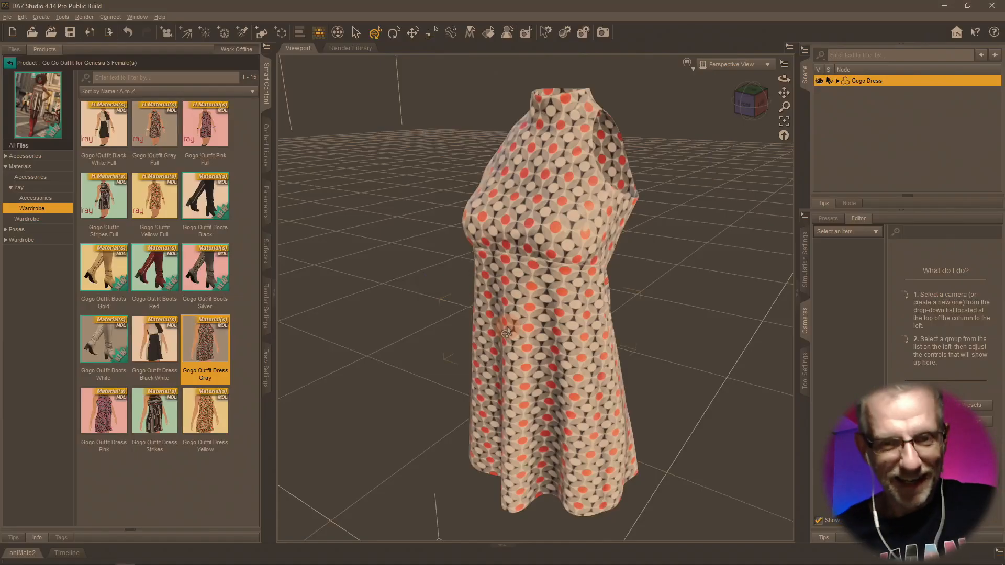